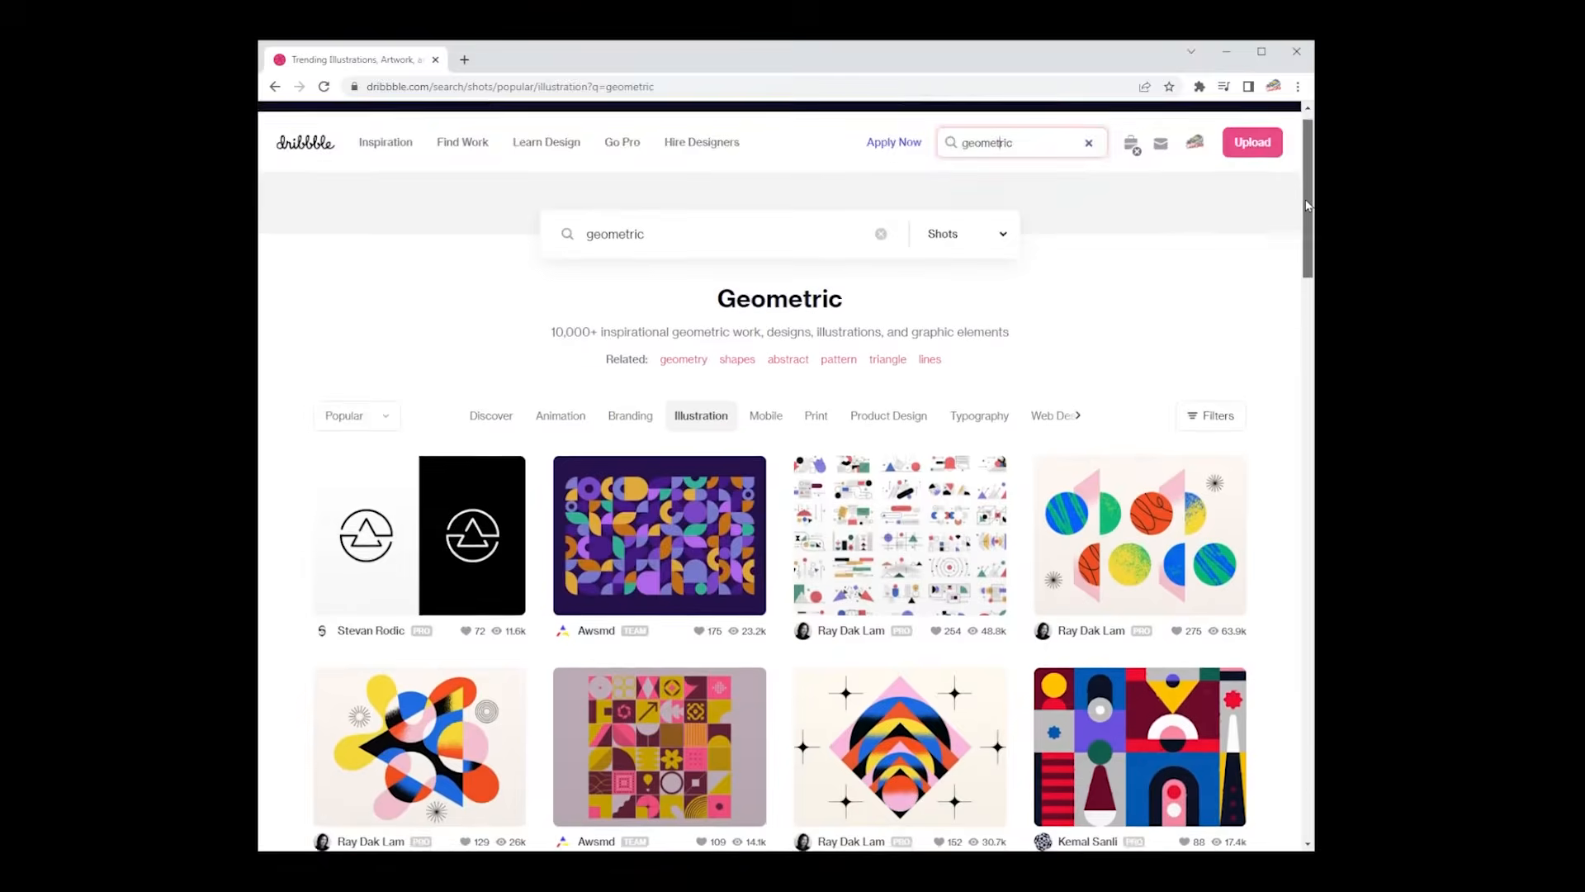
# - Browse the popular geometric illustration results on Dribbble for visual references
pyautogui.scroll(-5, 1315, 275)
pyautogui.moveTo(1316, 275); pyautogui.dragTo(1331, 365)
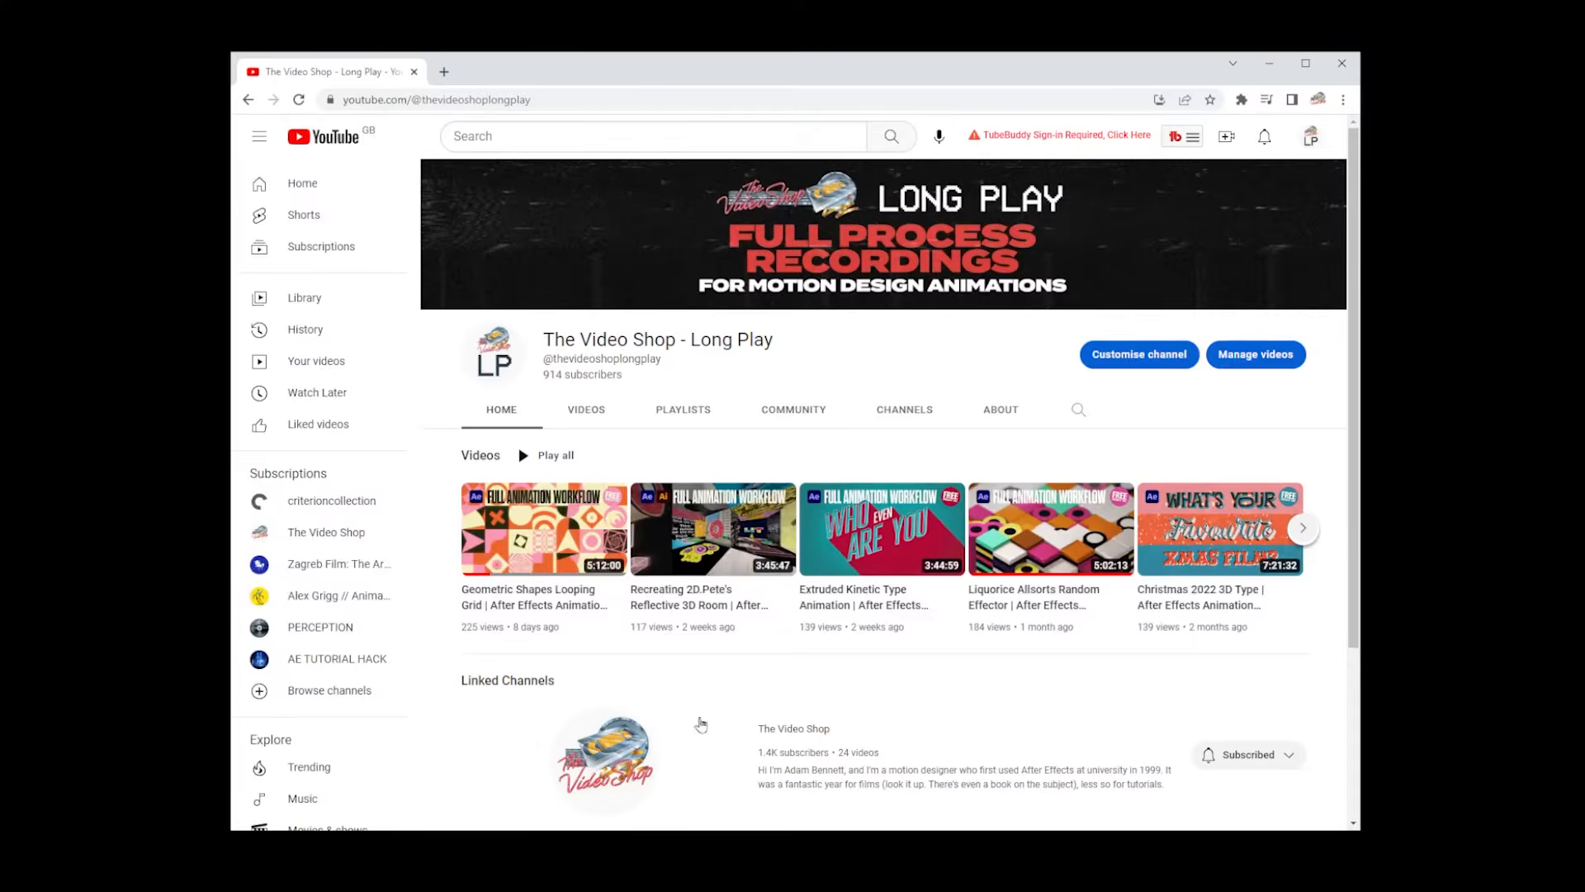
# - On YouTube, open the Geometric Shapes Looping Grid workflow video and read through its full description
pyautogui.click(555, 601)
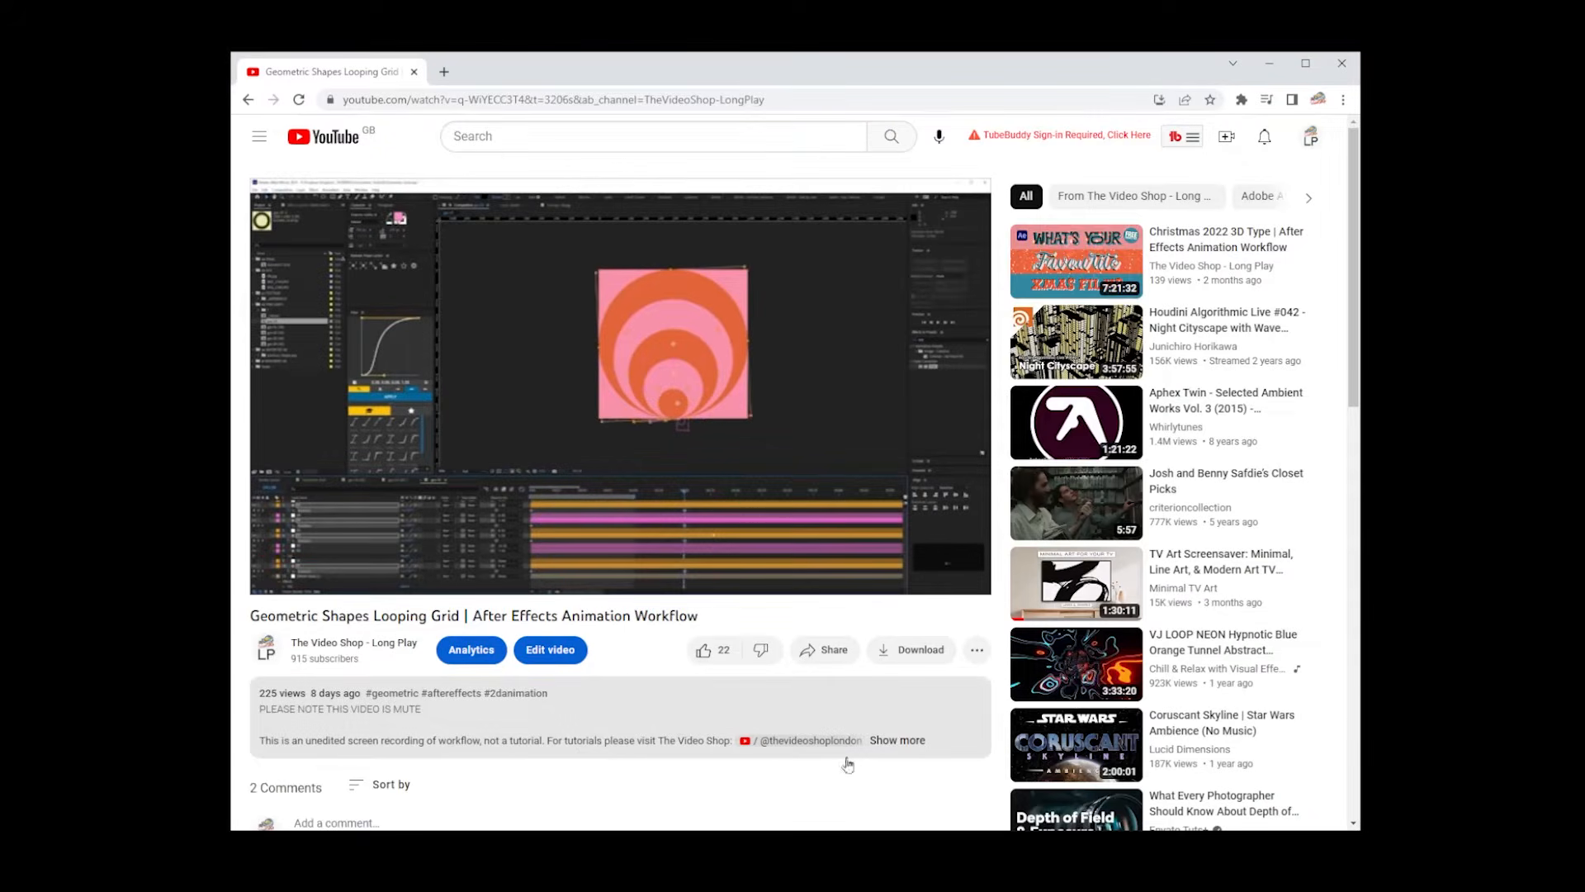
pyautogui.click(909, 740)
pyautogui.moveTo(1357, 346); pyautogui.dragTo(1369, 559)
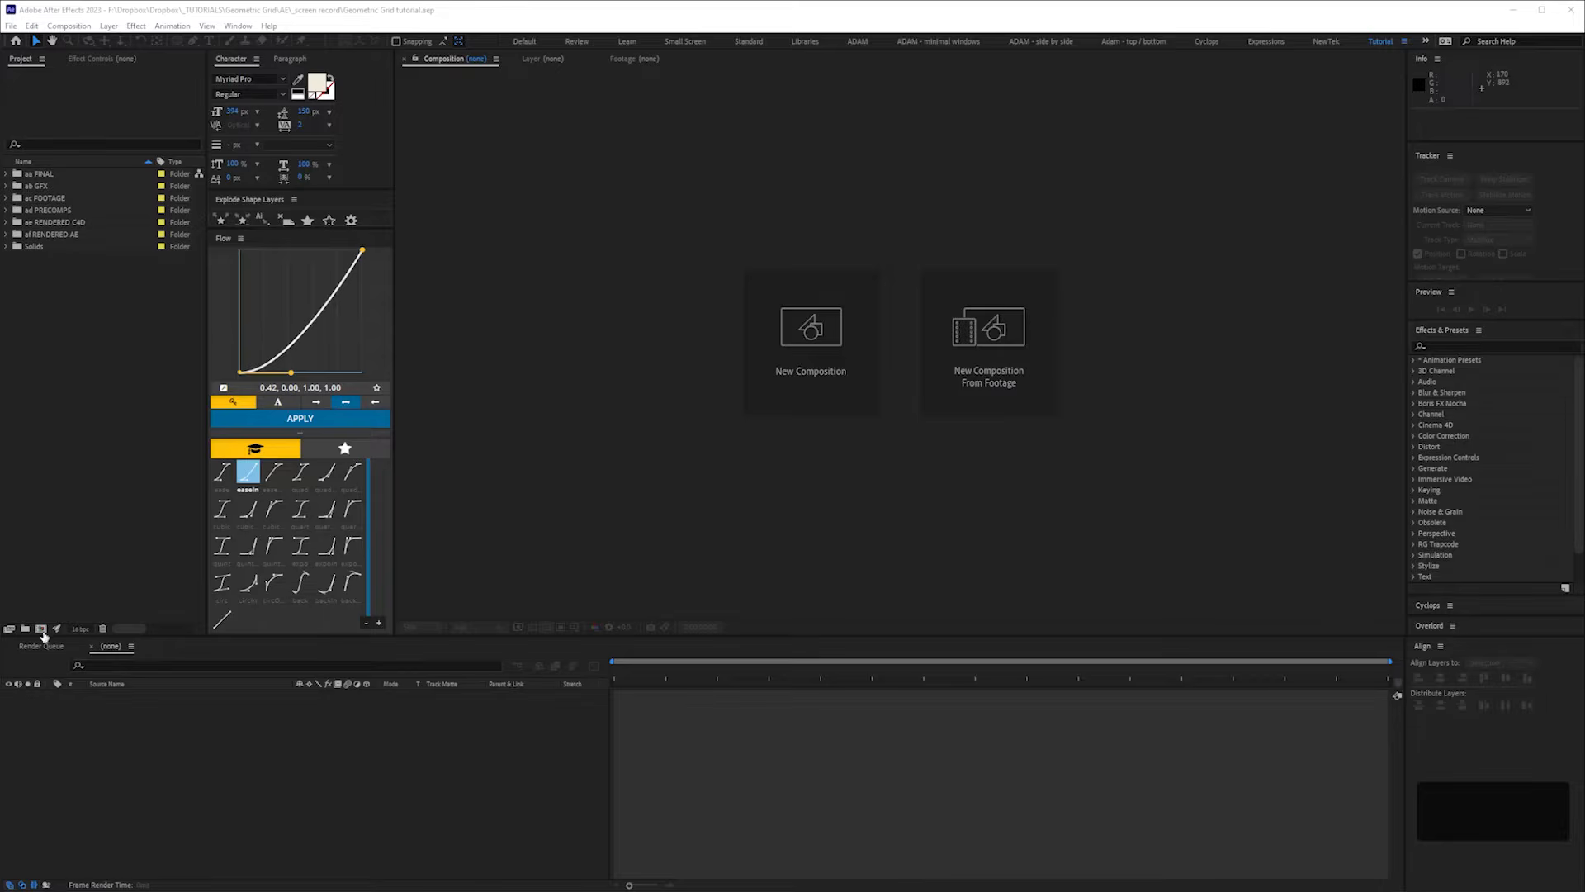
# - In After Effects, create a composition 1000 px wide and 1000 px high, using the Classic 3D renderer
pyautogui.click(43, 629)
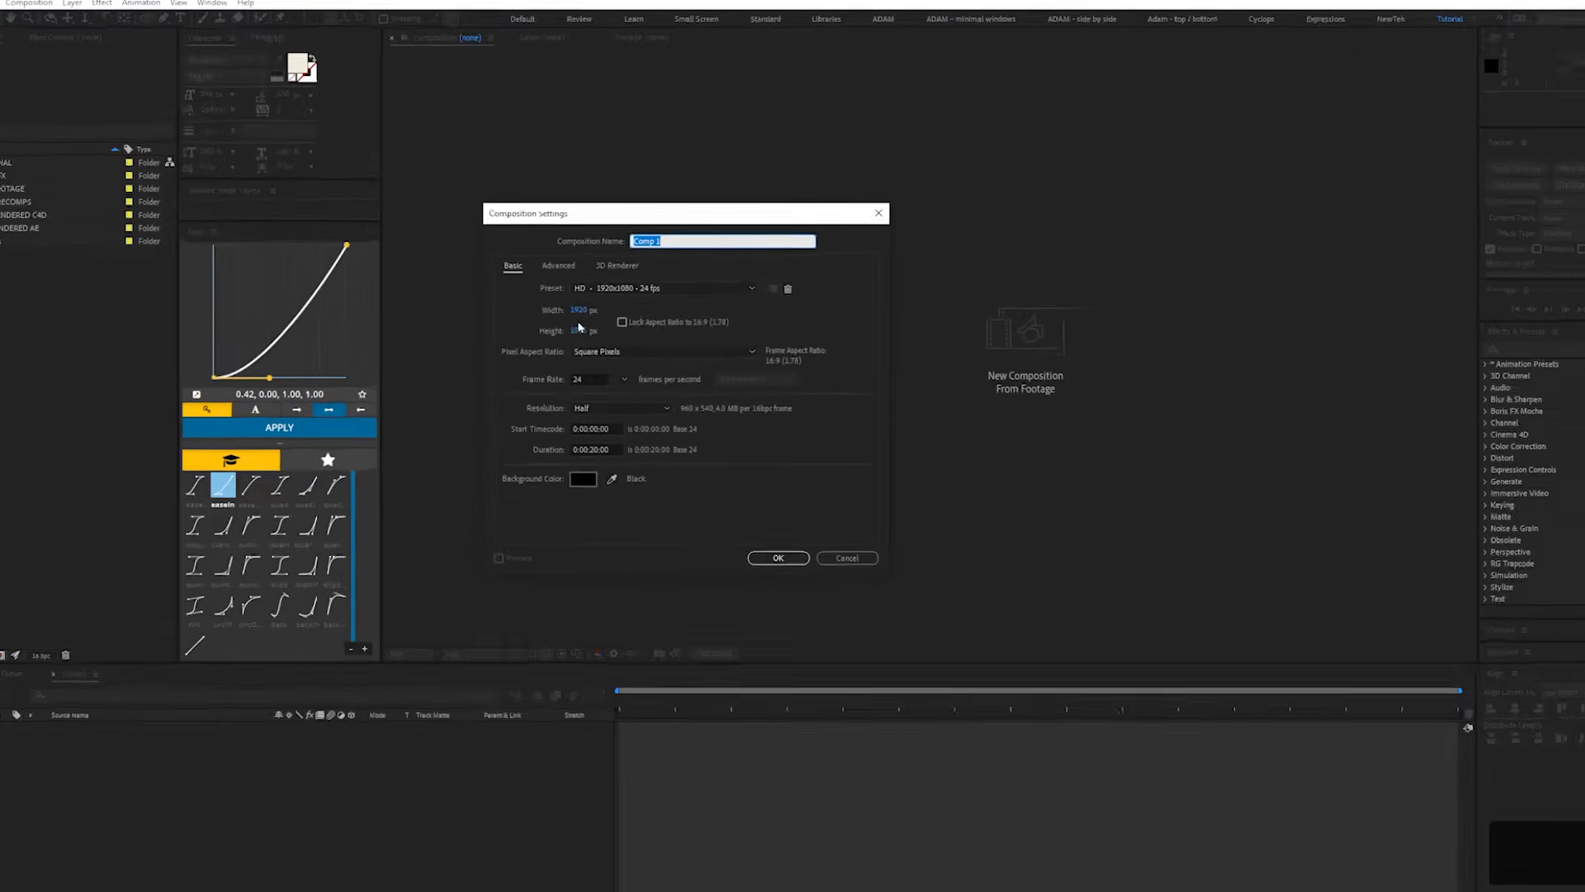
pyautogui.click(586, 311)
pyautogui.write('1000')
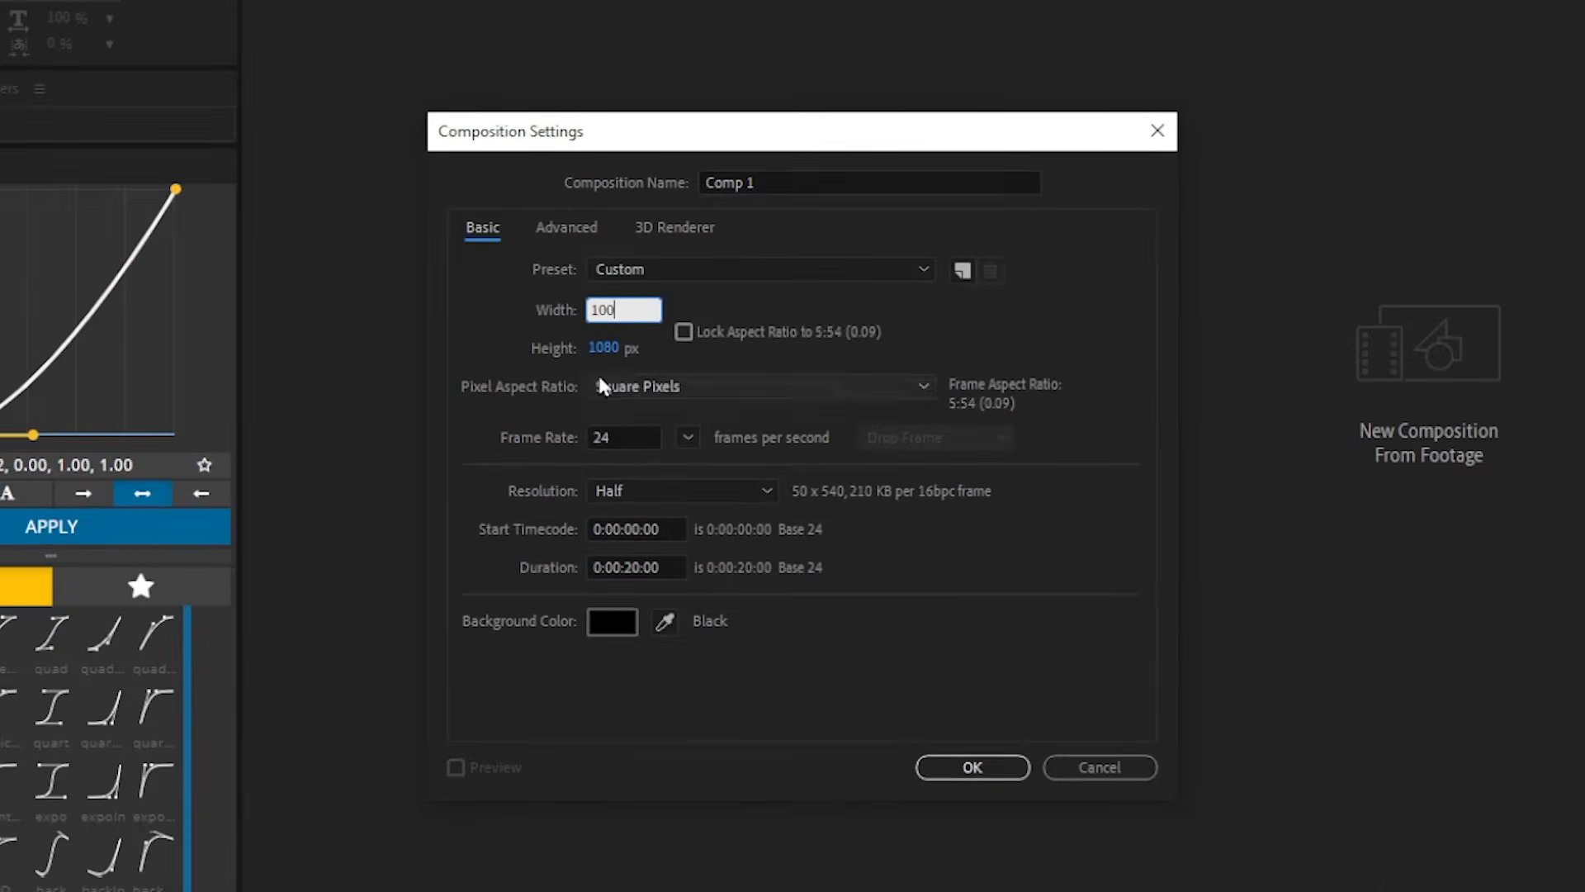
pyautogui.click(608, 353)
pyautogui.write('1000')
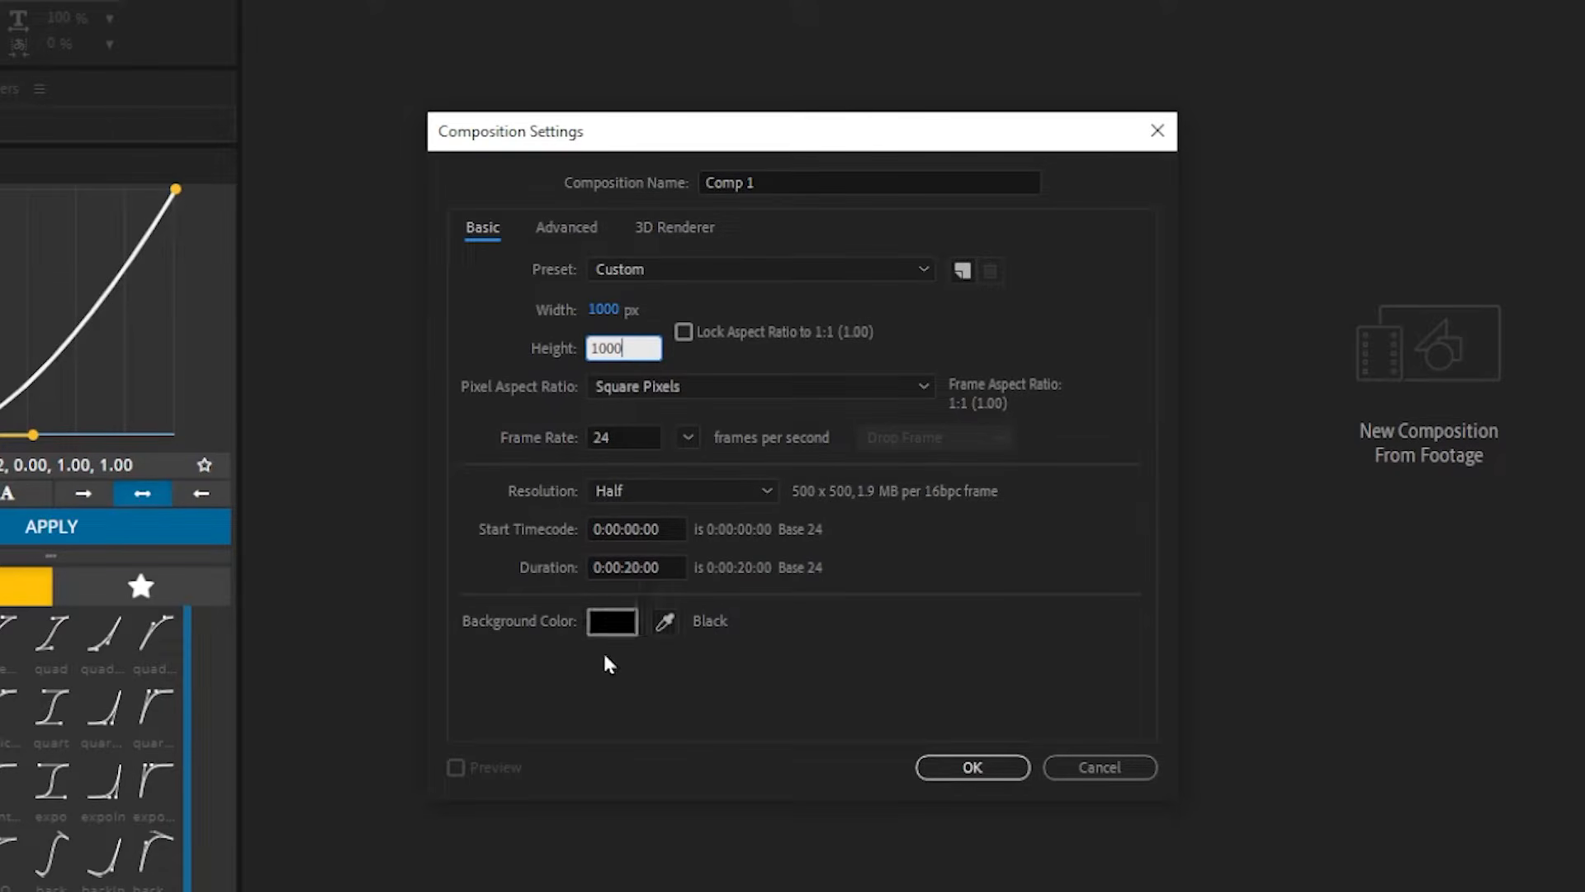
pyautogui.click(665, 241)
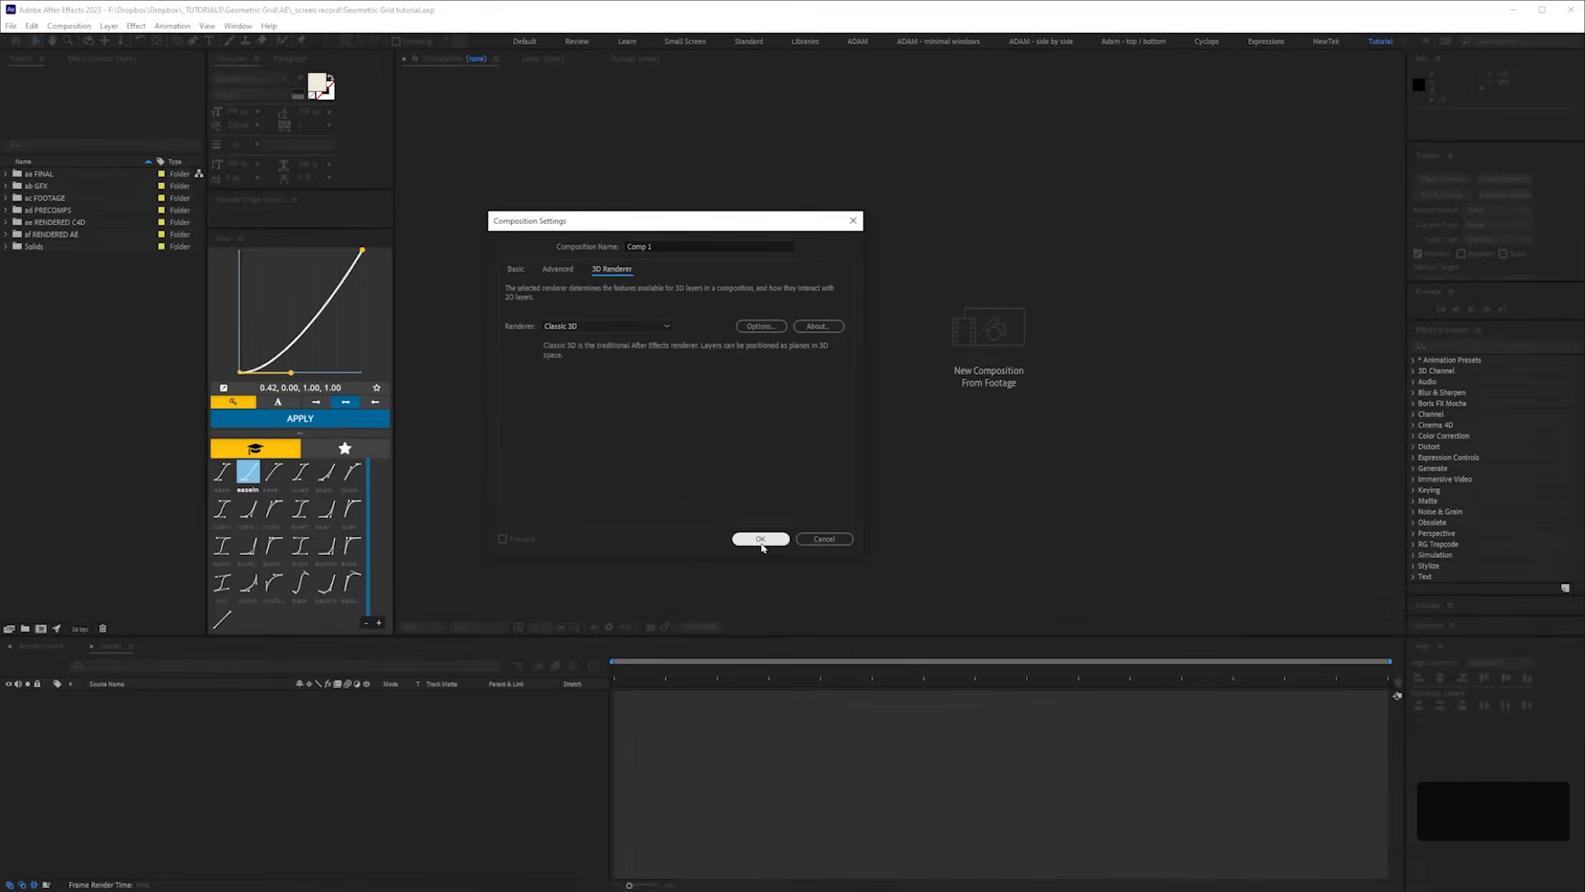
pyautogui.click(761, 540)
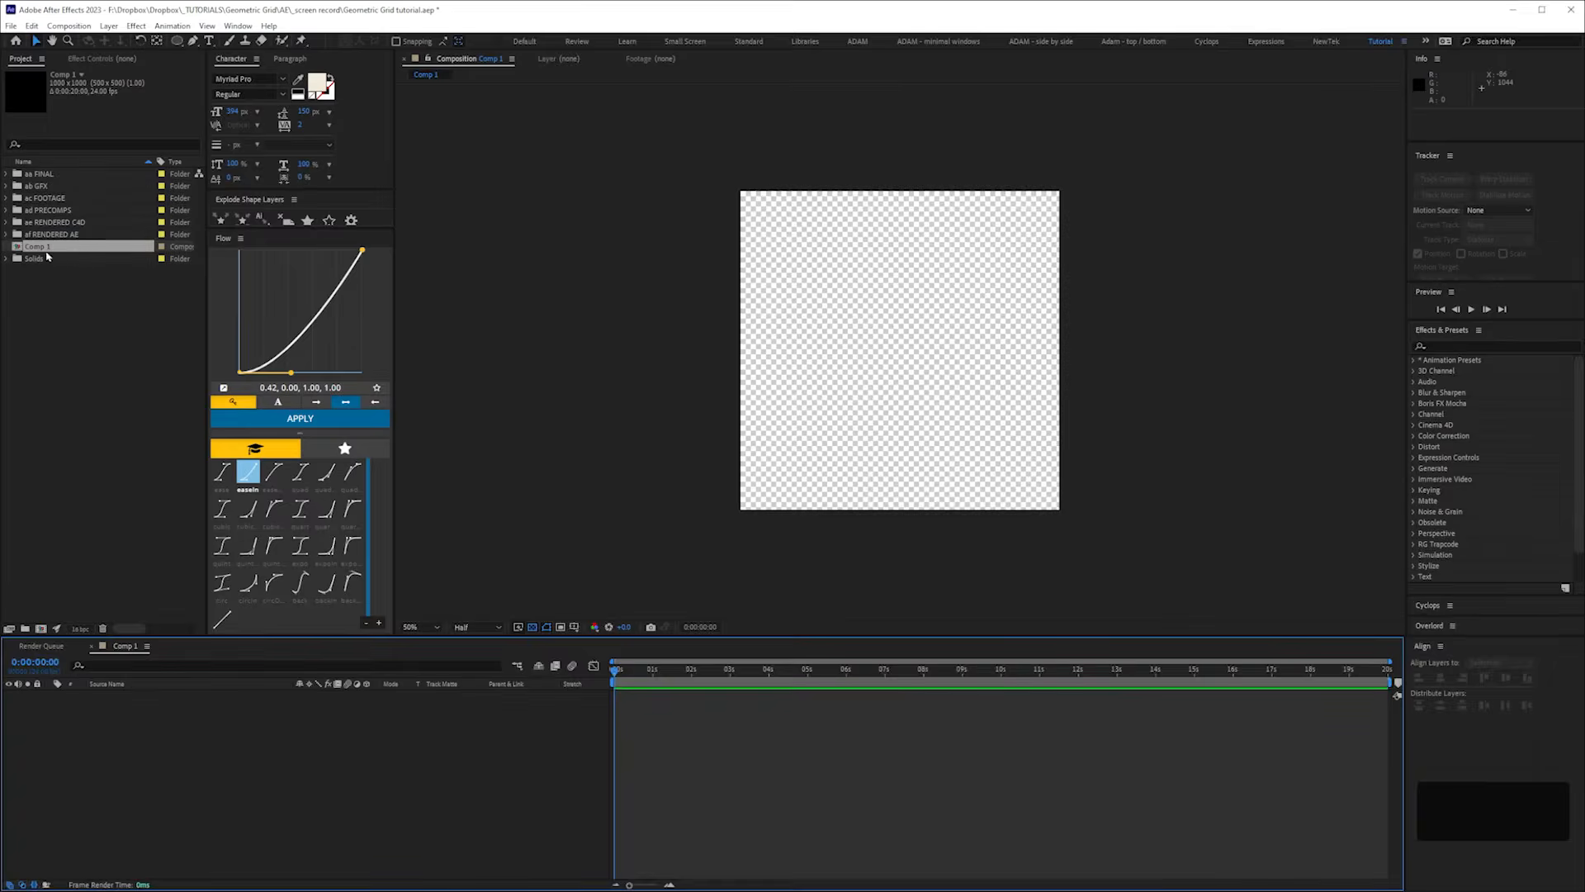
# - Move Comp 1 into the ad PRECOMPS project folder and expand that folder
pyautogui.moveTo(40, 248); pyautogui.dragTo(23, 209)
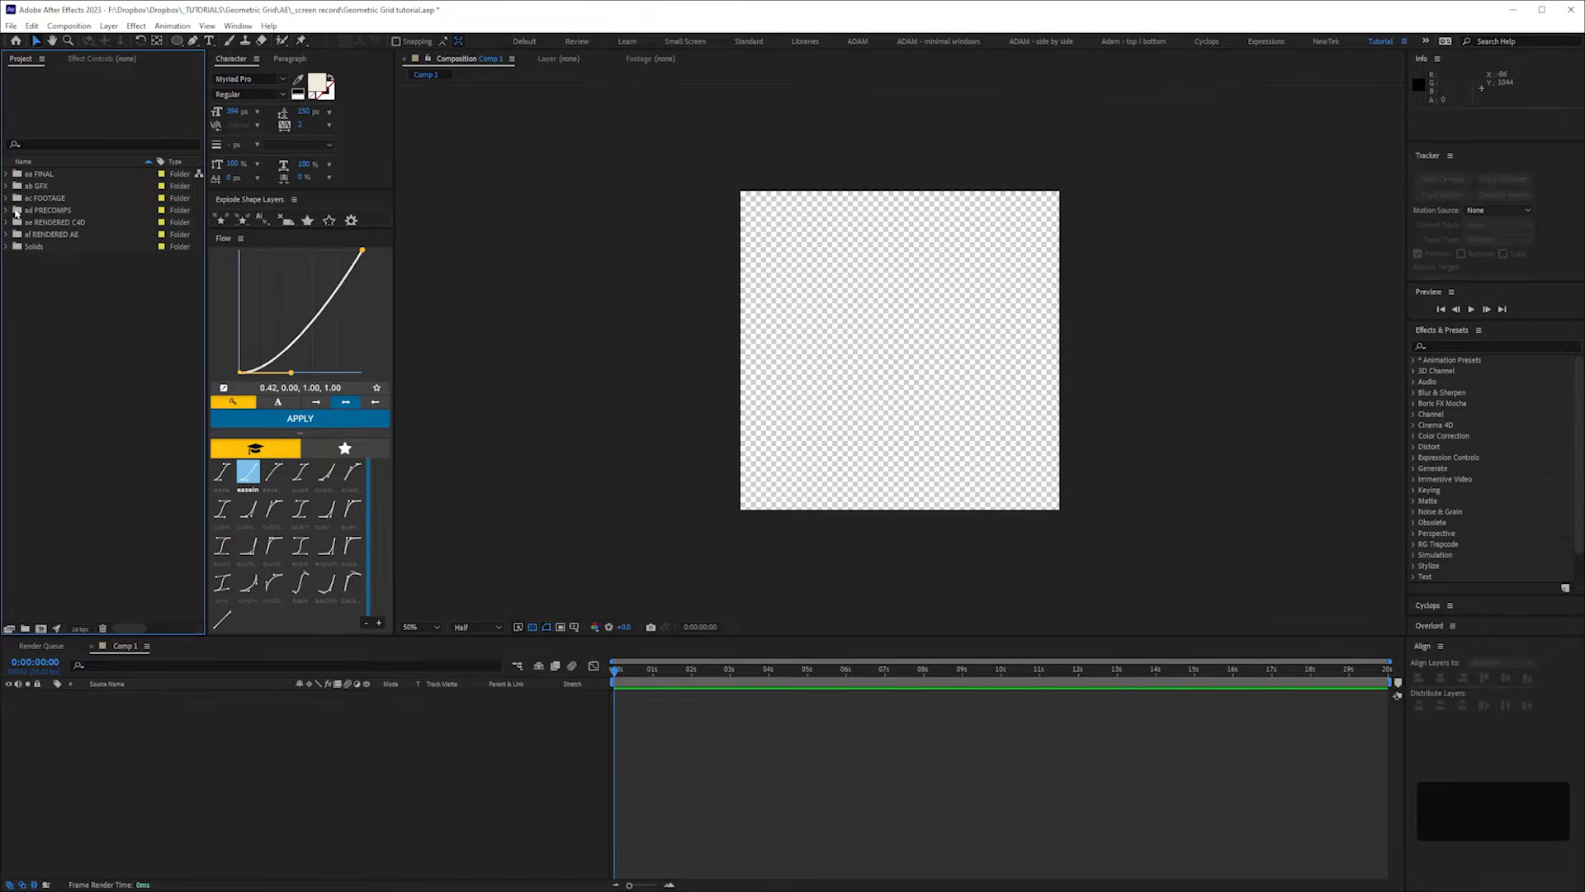
pyautogui.click(6, 210)
pyautogui.click(421, 789)
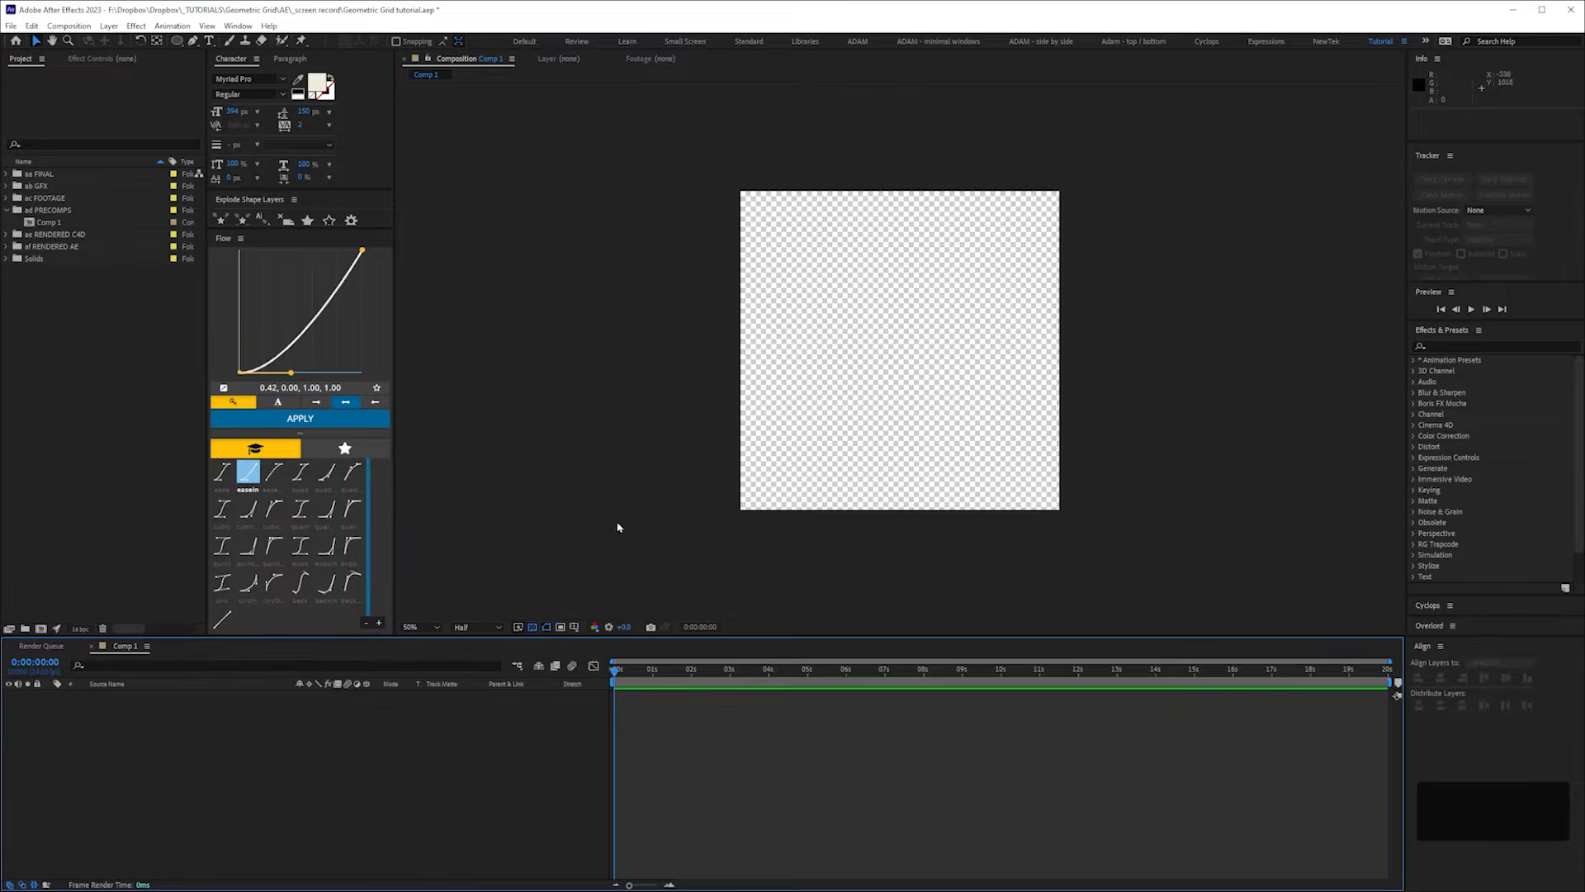
# - Add an ellipse shape layer that fills the whole composition and hide its fill
pyautogui.moveTo(173, 44); pyautogui.dragTo(206, 51)
pyautogui.doubleClick(175, 44)
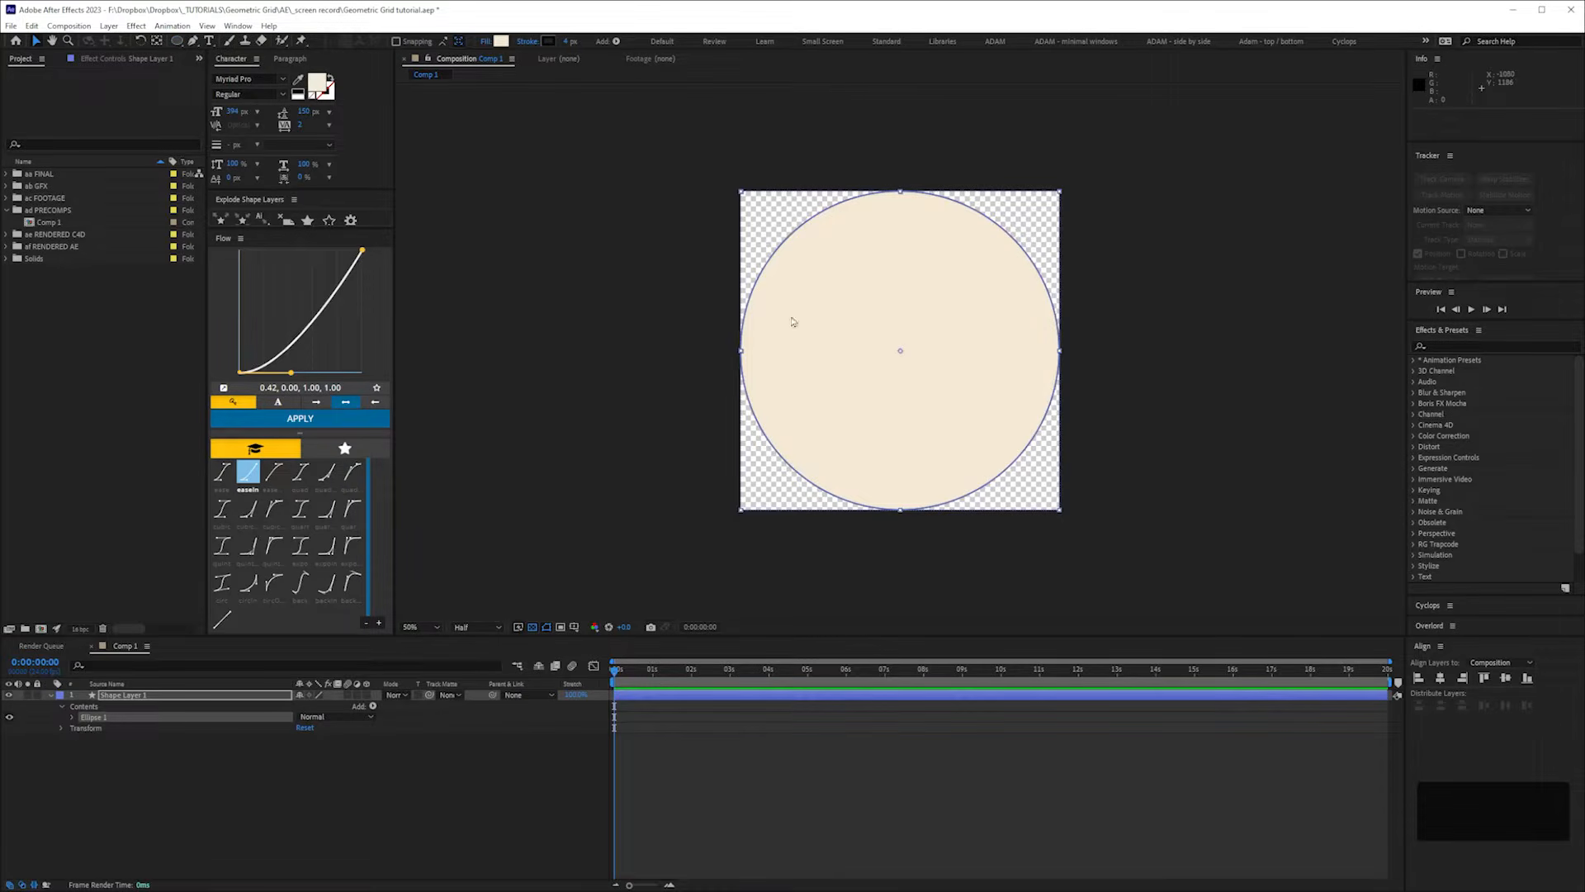
pyautogui.click(72, 717)
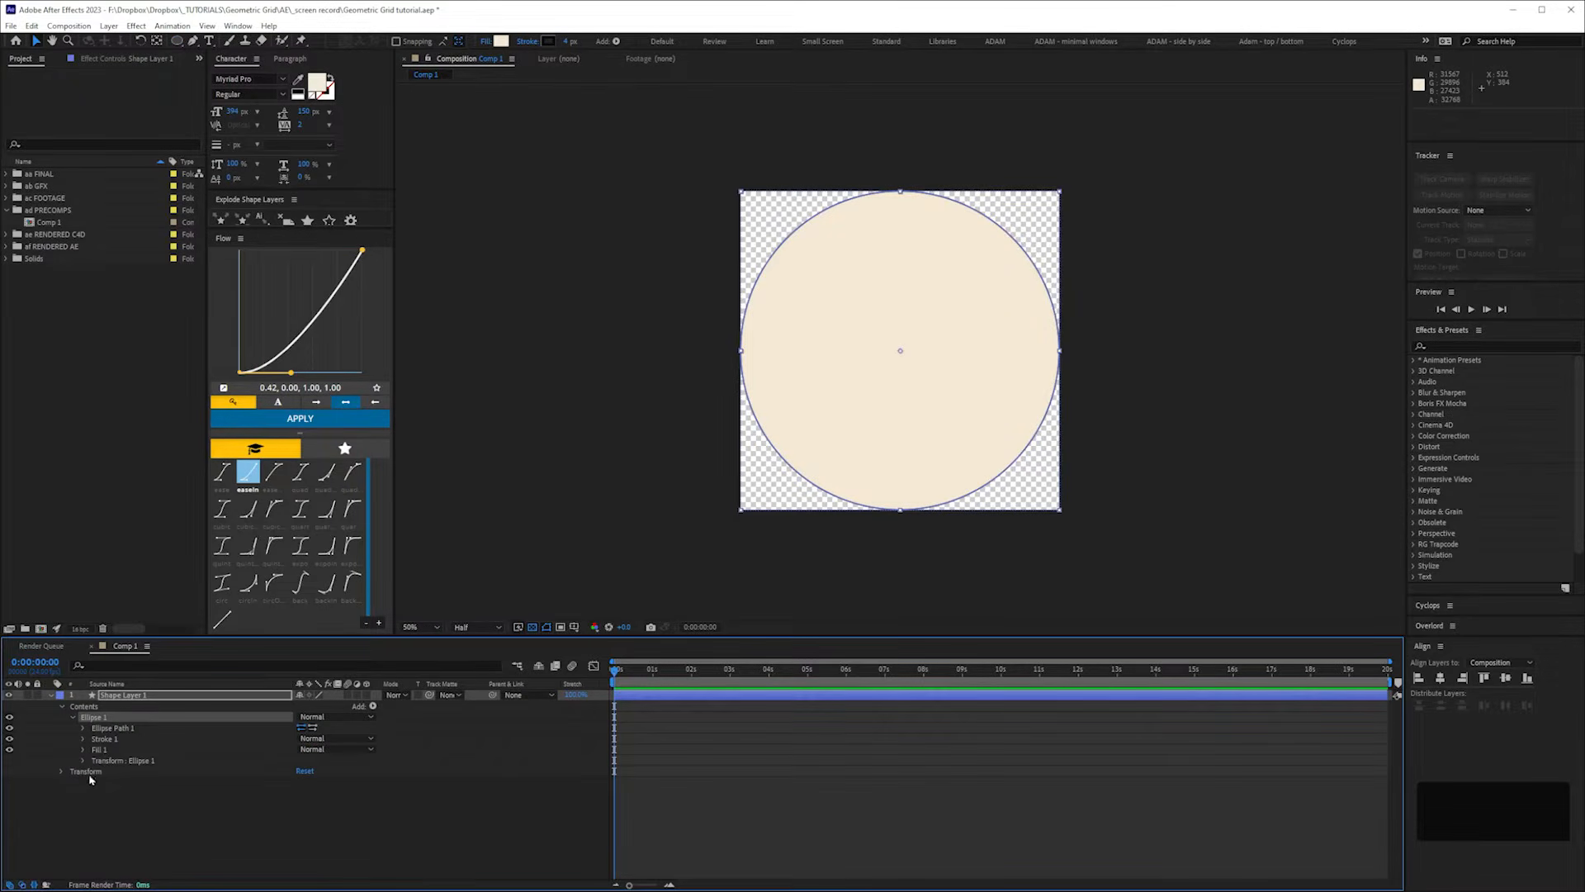
pyautogui.click(9, 750)
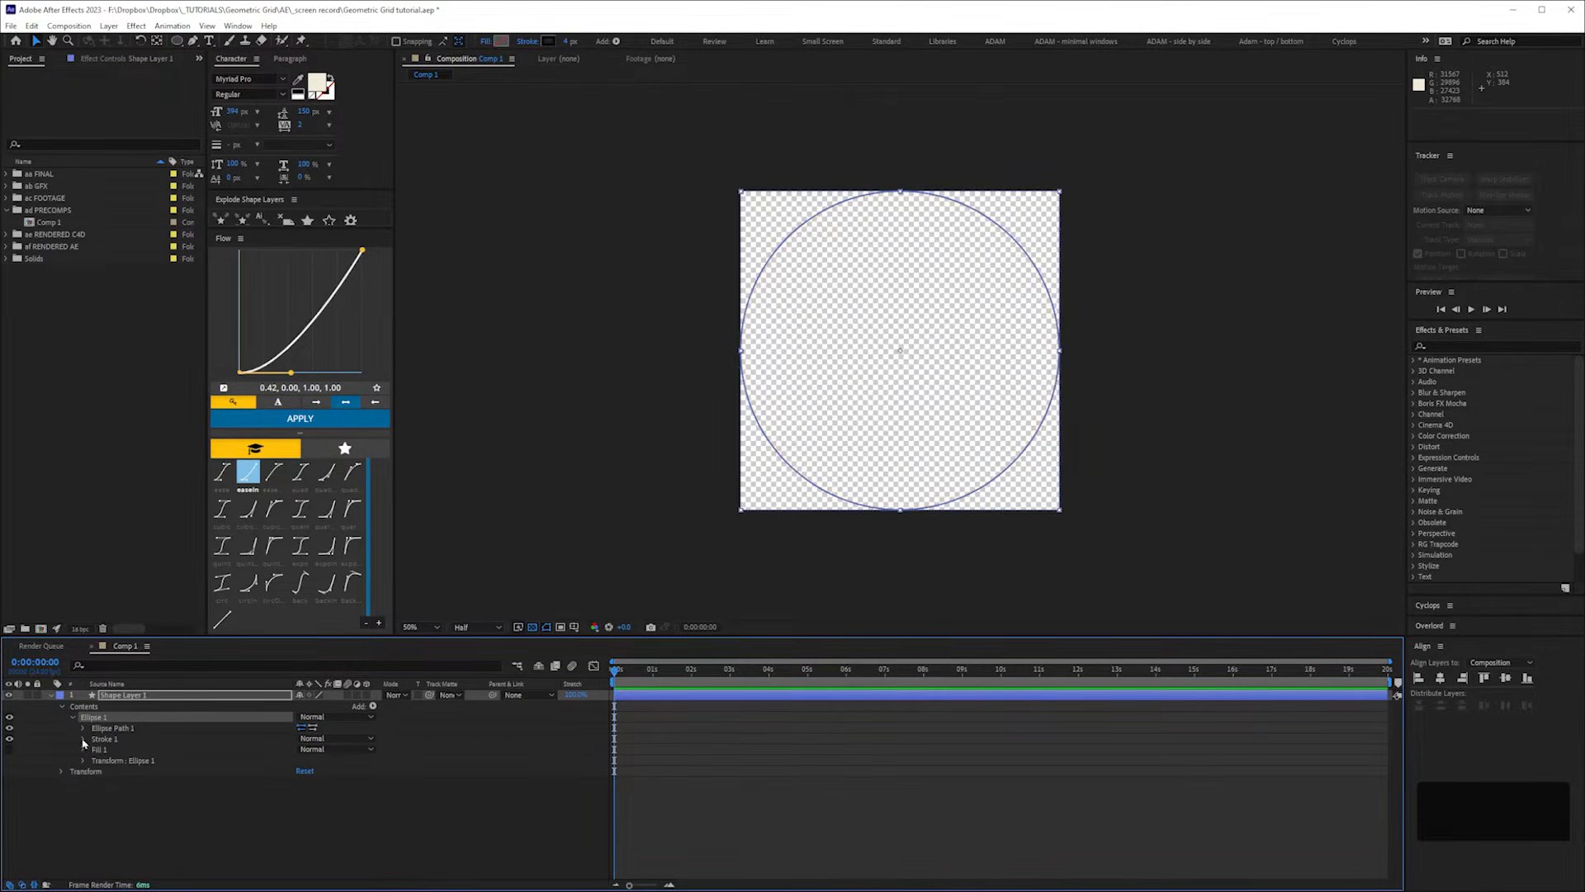
# - Set the ellipse's stroke width to 20 and deselect the layer
pyautogui.click(83, 740)
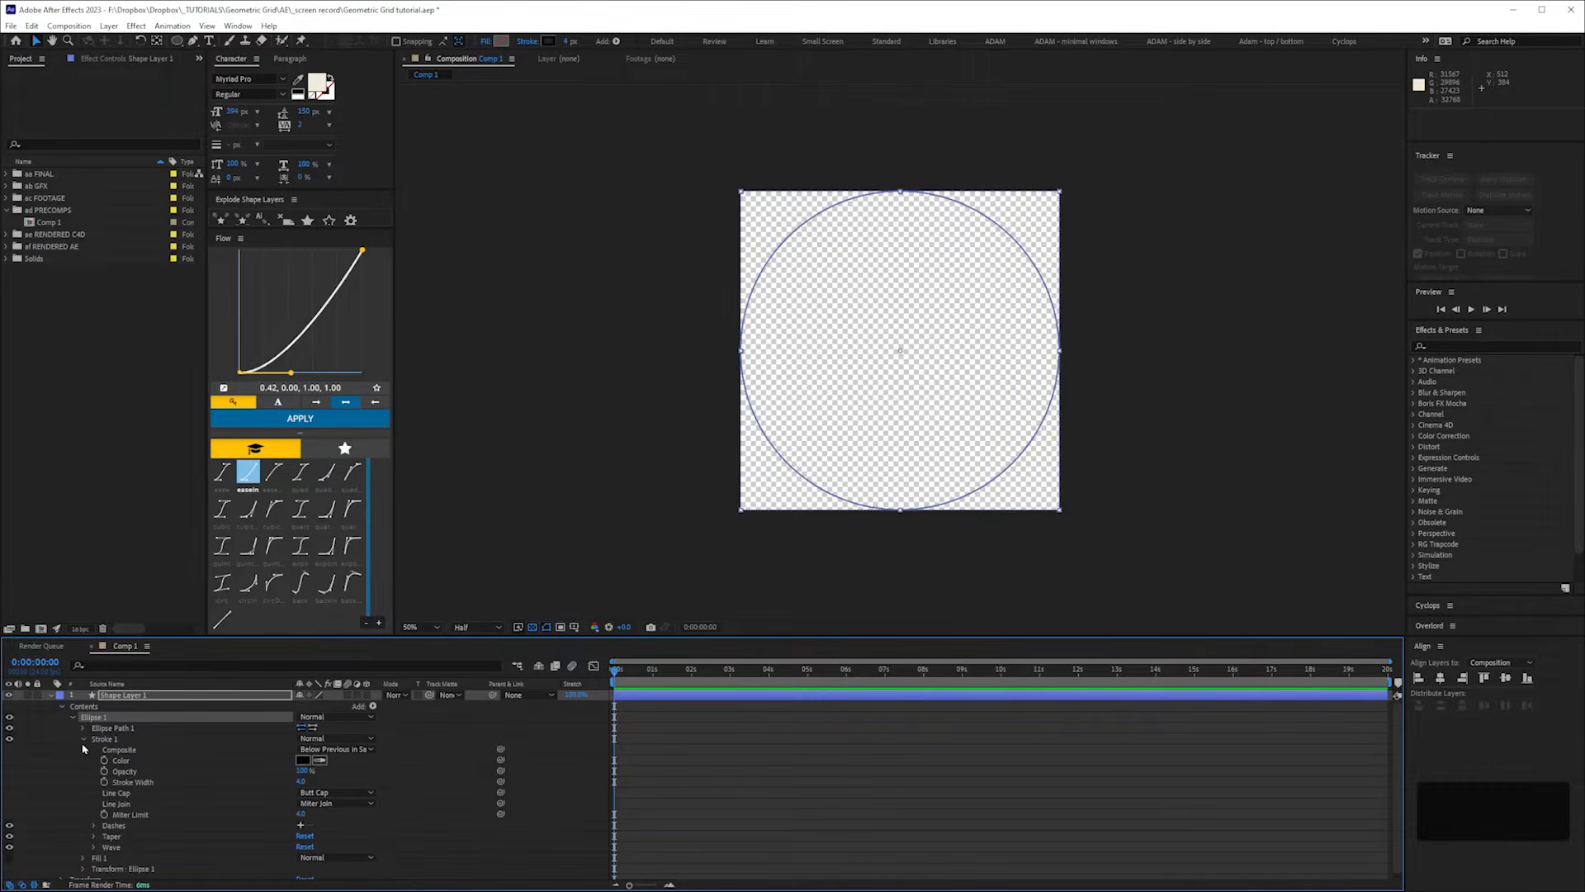
pyautogui.click(300, 781)
pyautogui.write('20')
pyautogui.press('Return')
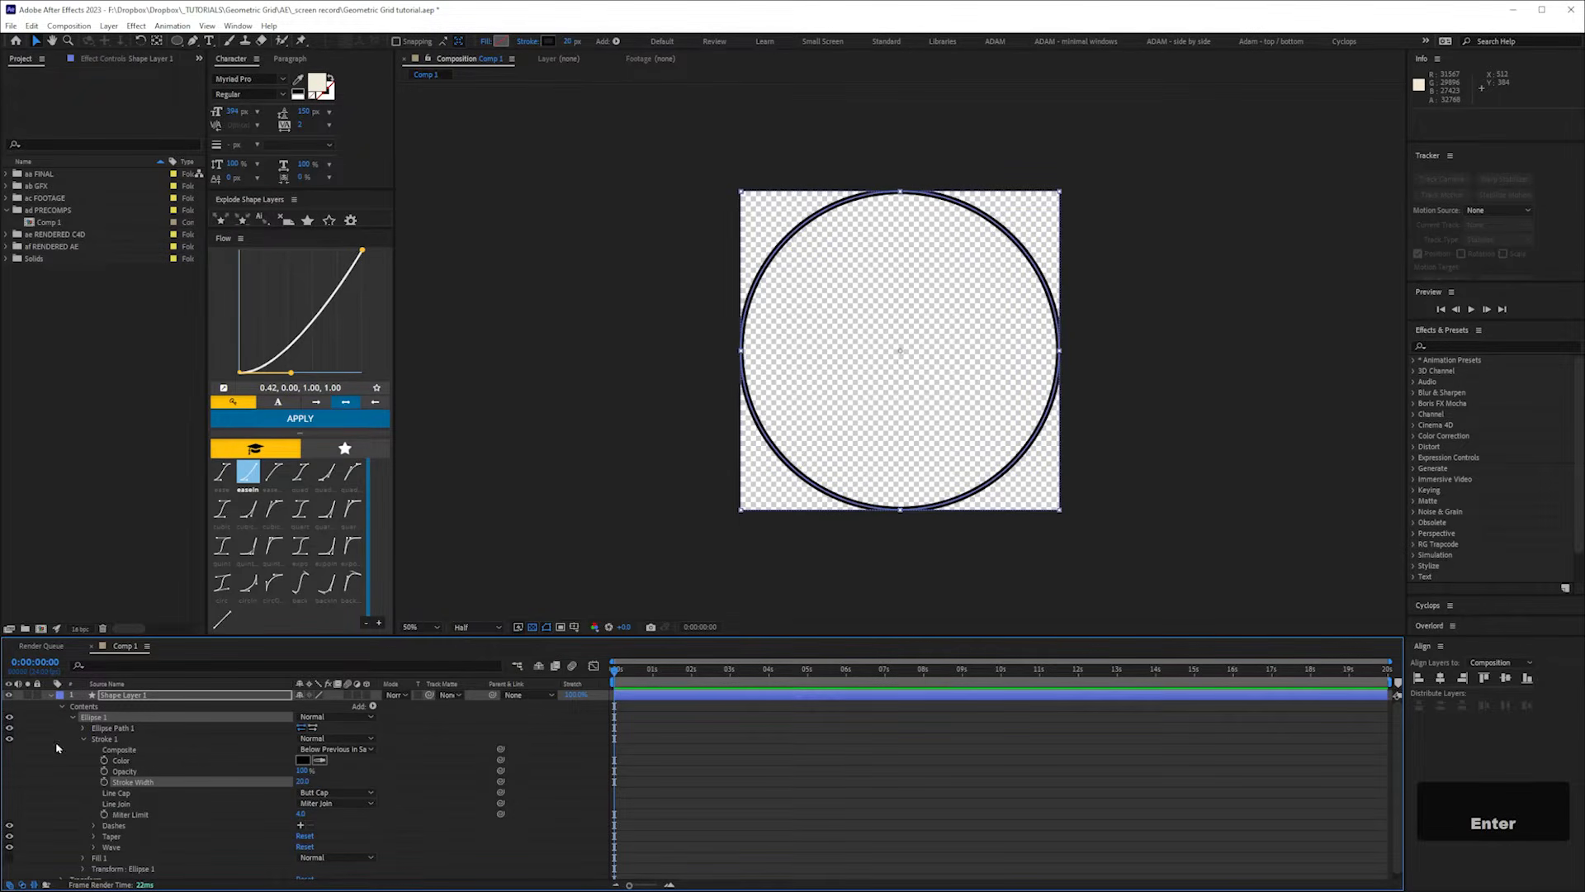
pyautogui.click(48, 831)
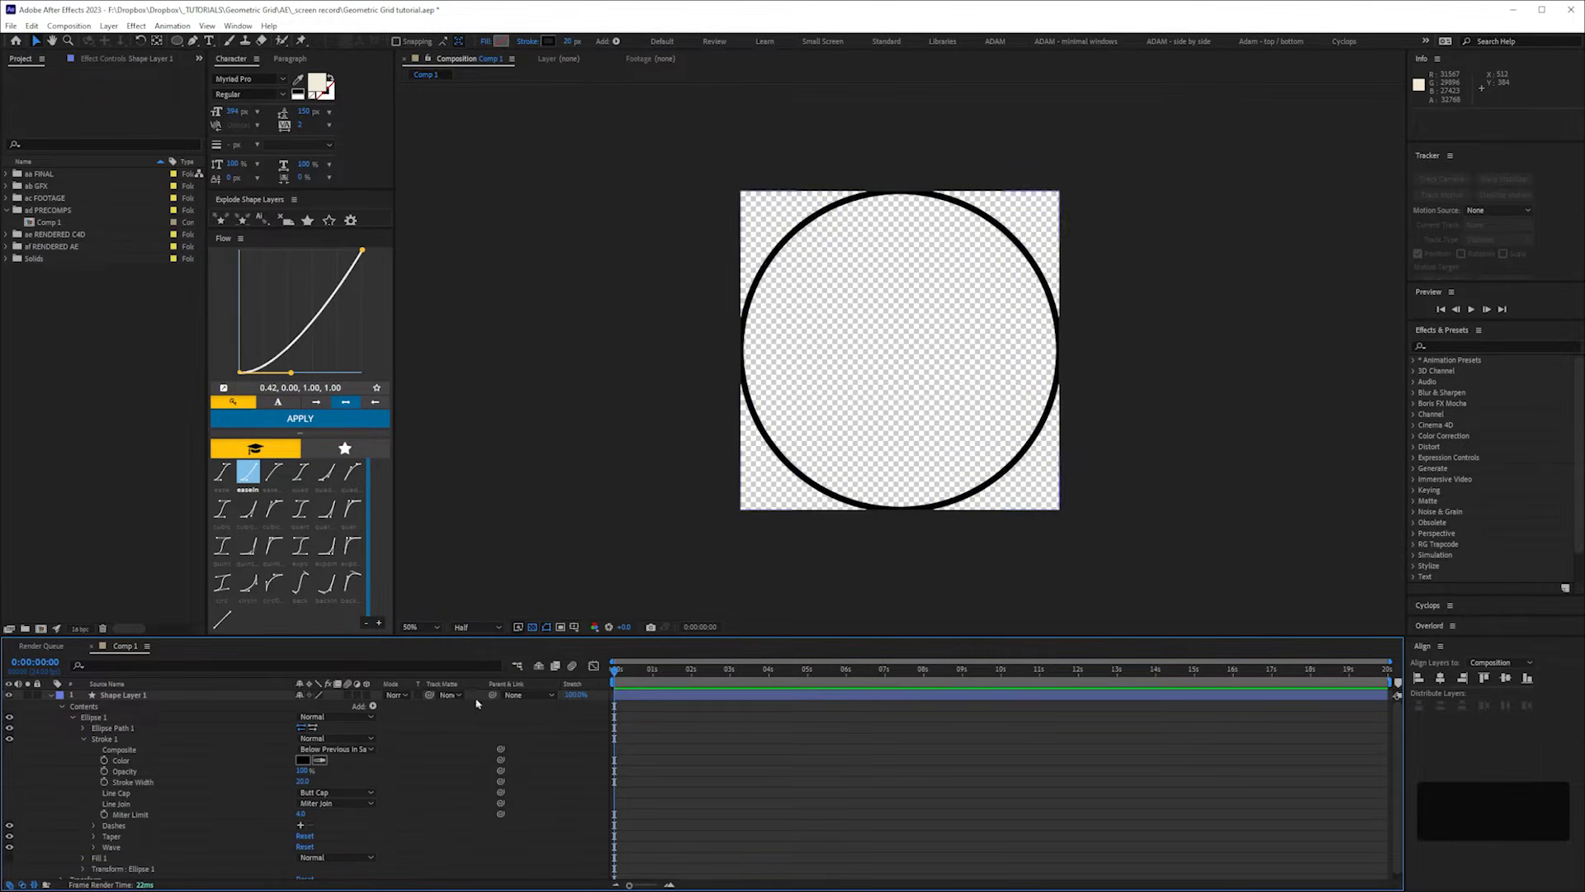
# - Turn off the transparency grid and change the composition's background color to white
pyautogui.click(532, 627)
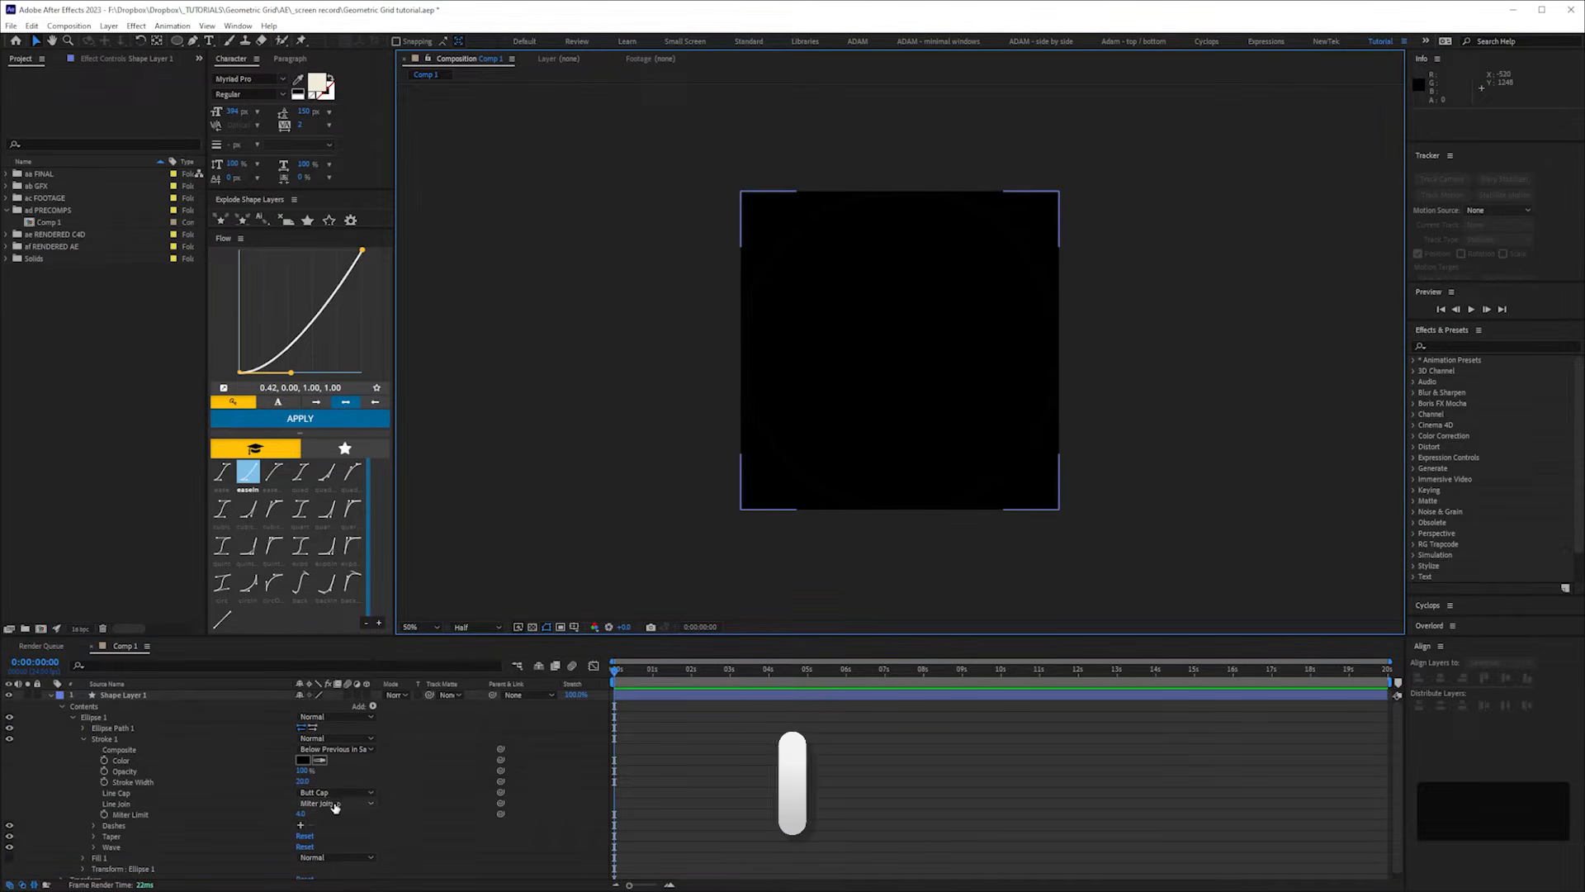
pyautogui.hotkey('ctrl', 'k')
pyautogui.click(580, 466)
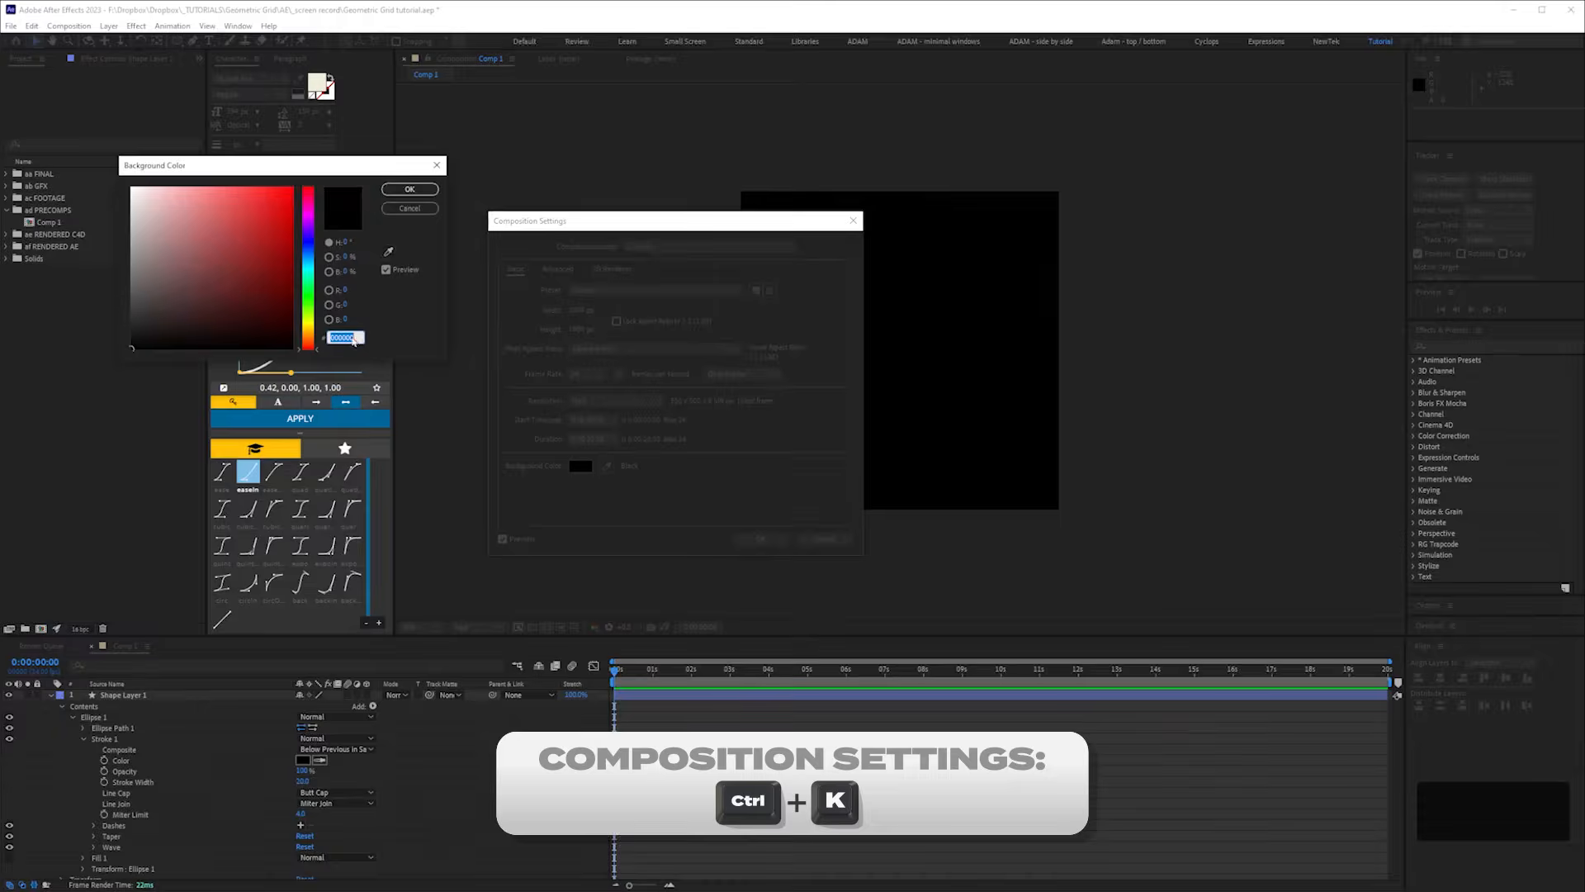
pyautogui.moveTo(194, 257); pyautogui.dragTo(96, 161)
pyautogui.click(423, 191)
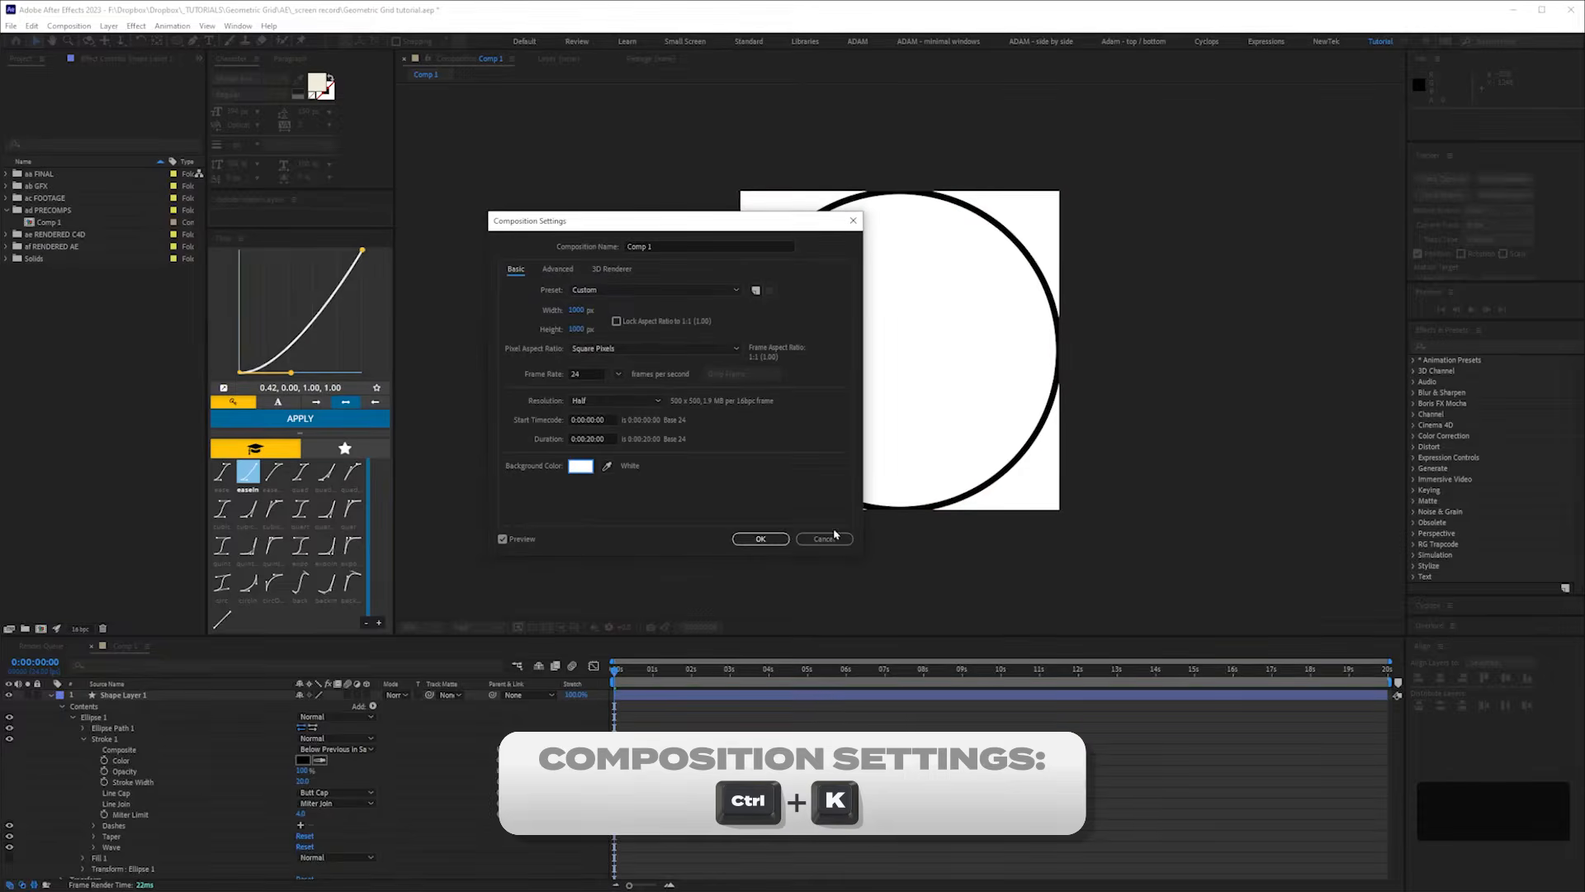
pyautogui.click(761, 539)
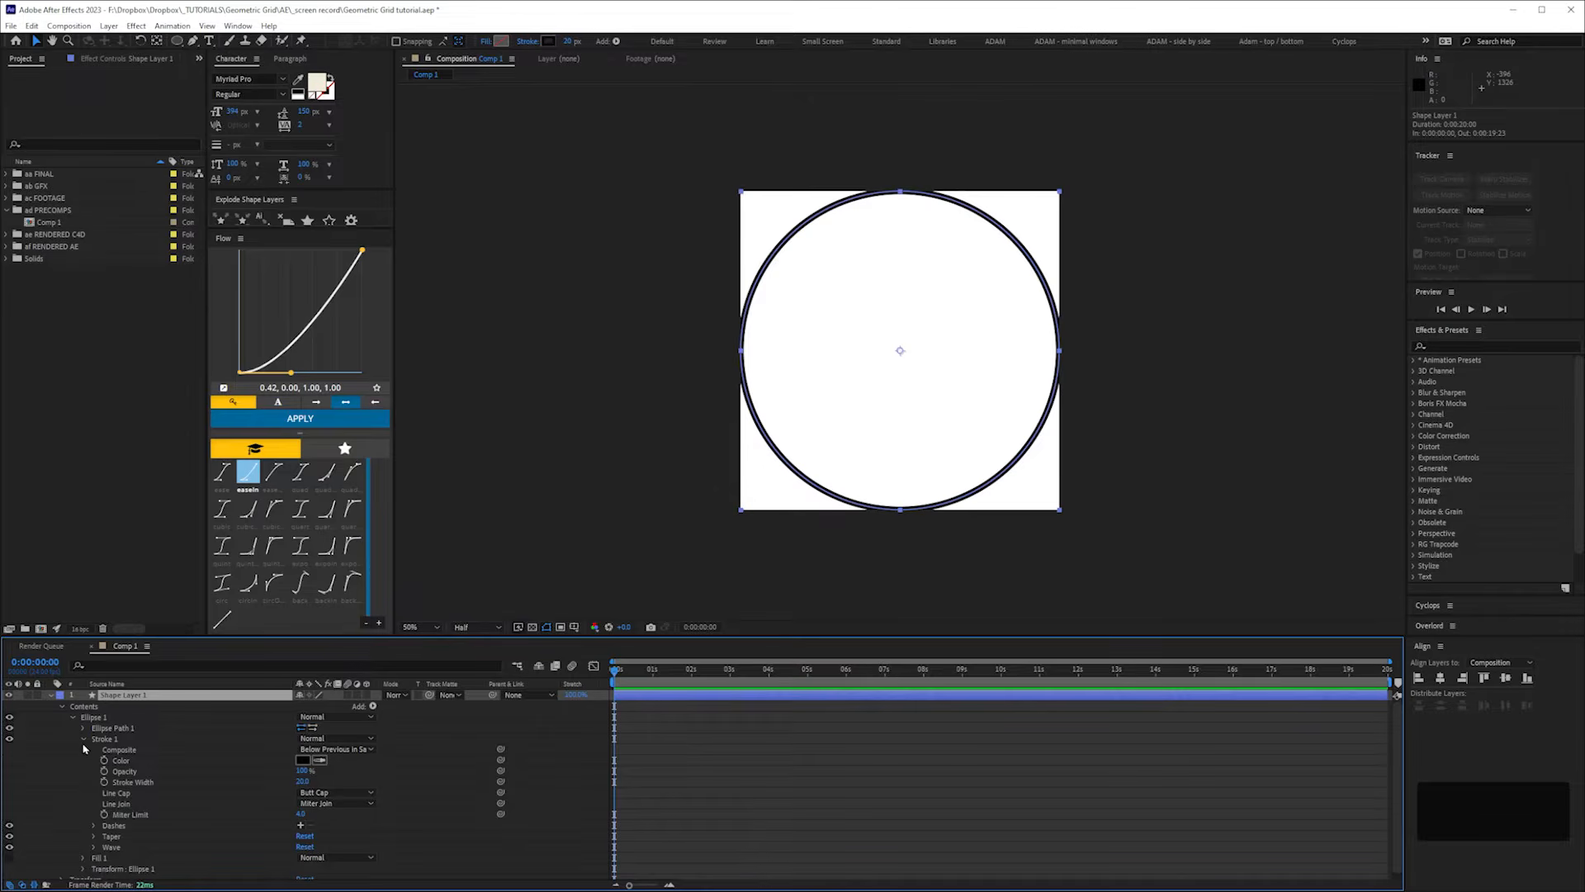
# - Show only the circle layer's Scale property and switch the time display from timecode to frames
pyautogui.click(82, 729)
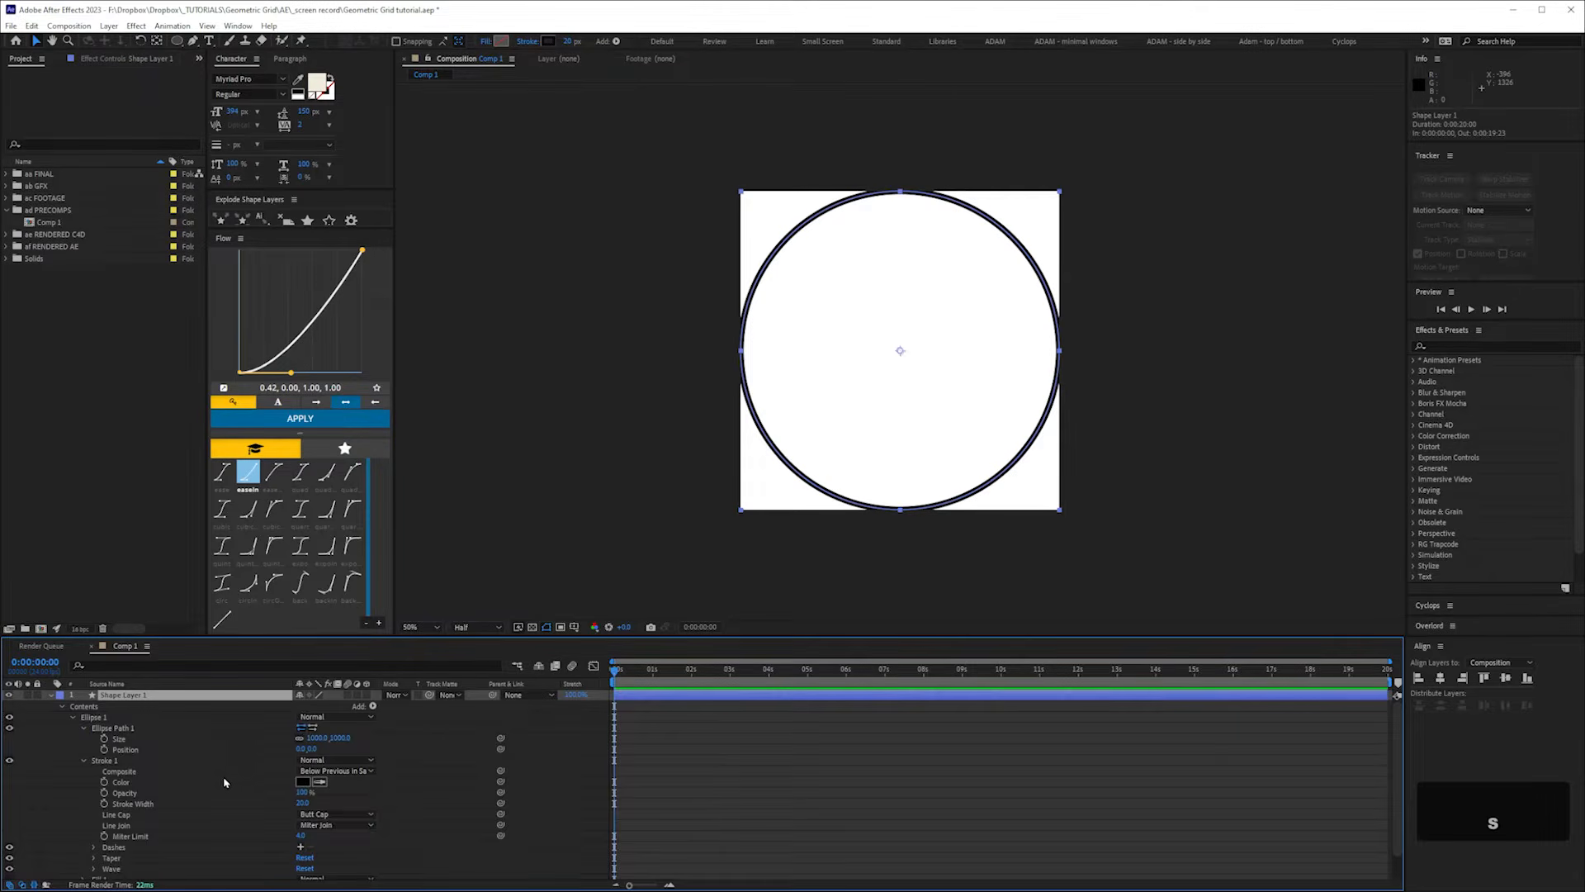
pyautogui.press('s')
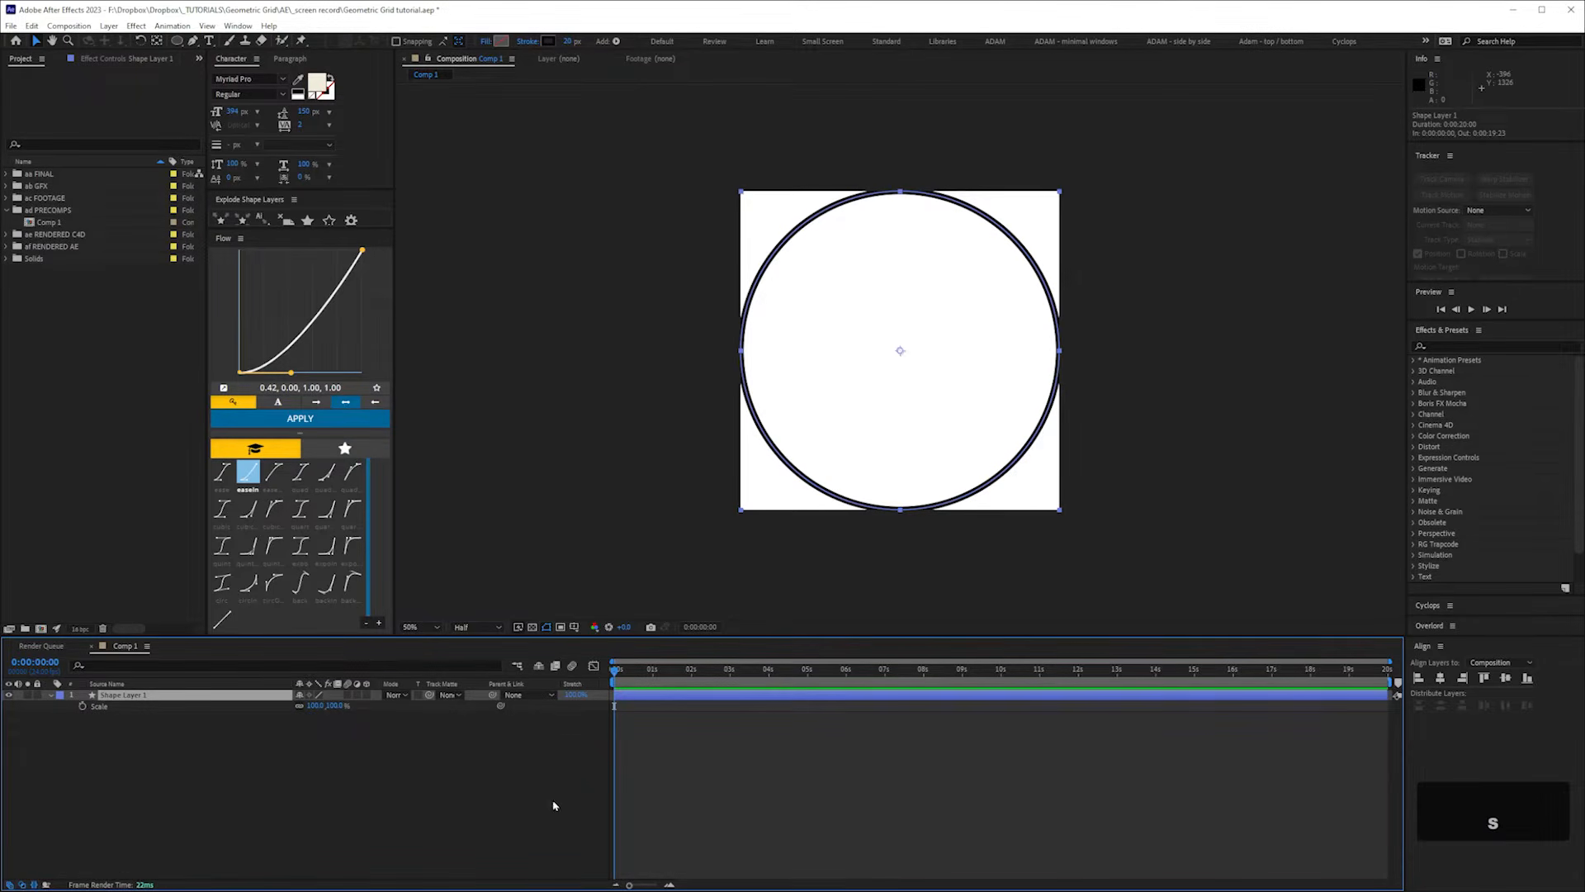
pyautogui.click(467, 750)
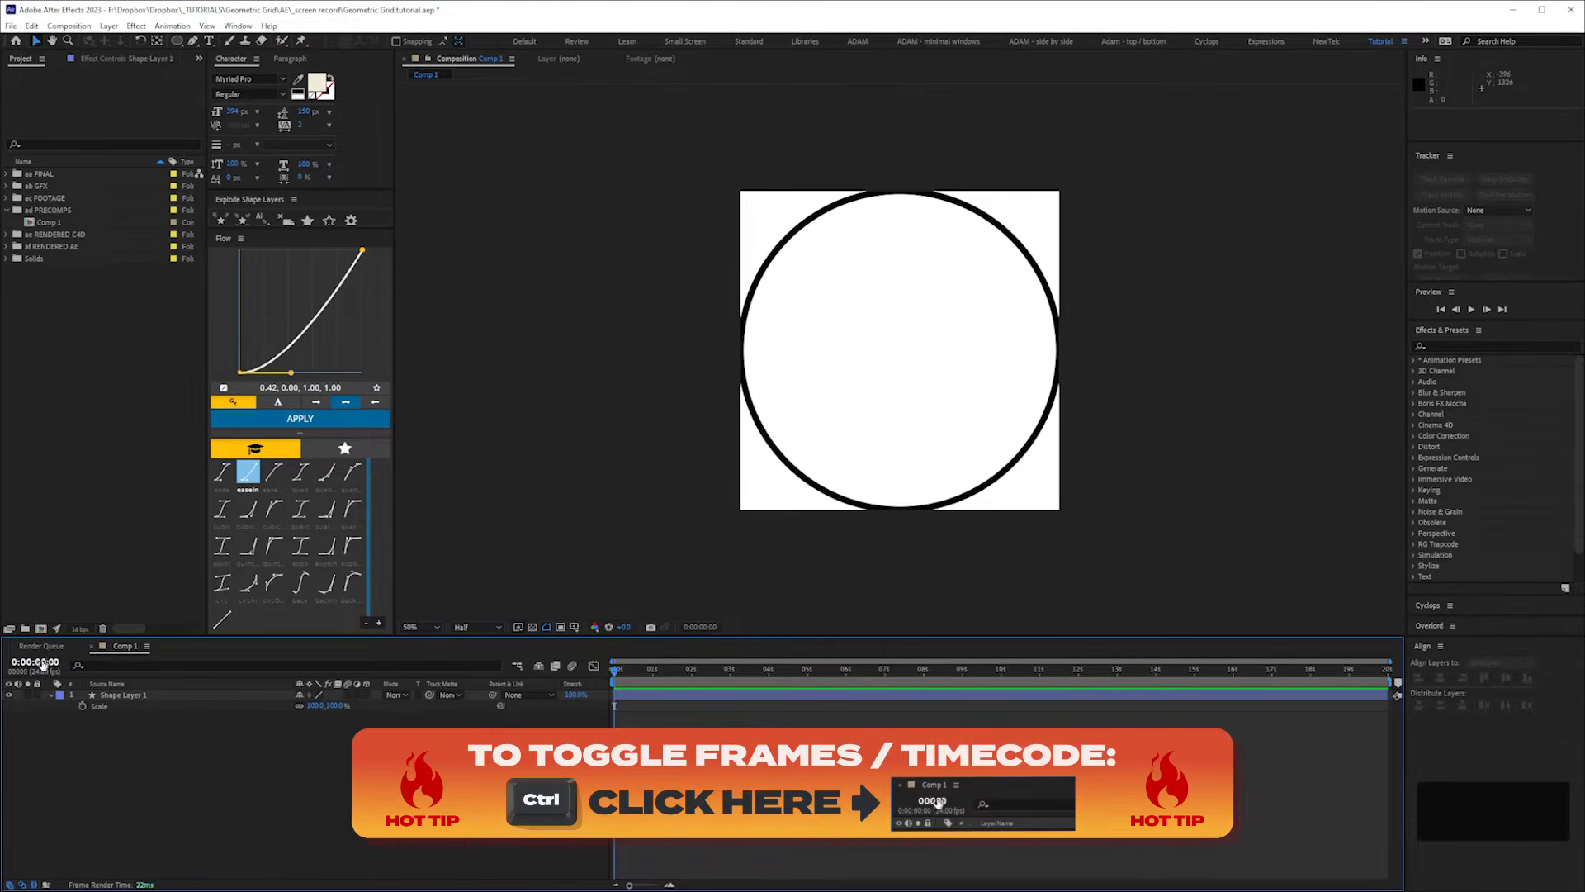
pyautogui.keyDown('ctrl'); pyautogui.click(56, 669); pyautogui.keyUp('ctrl')
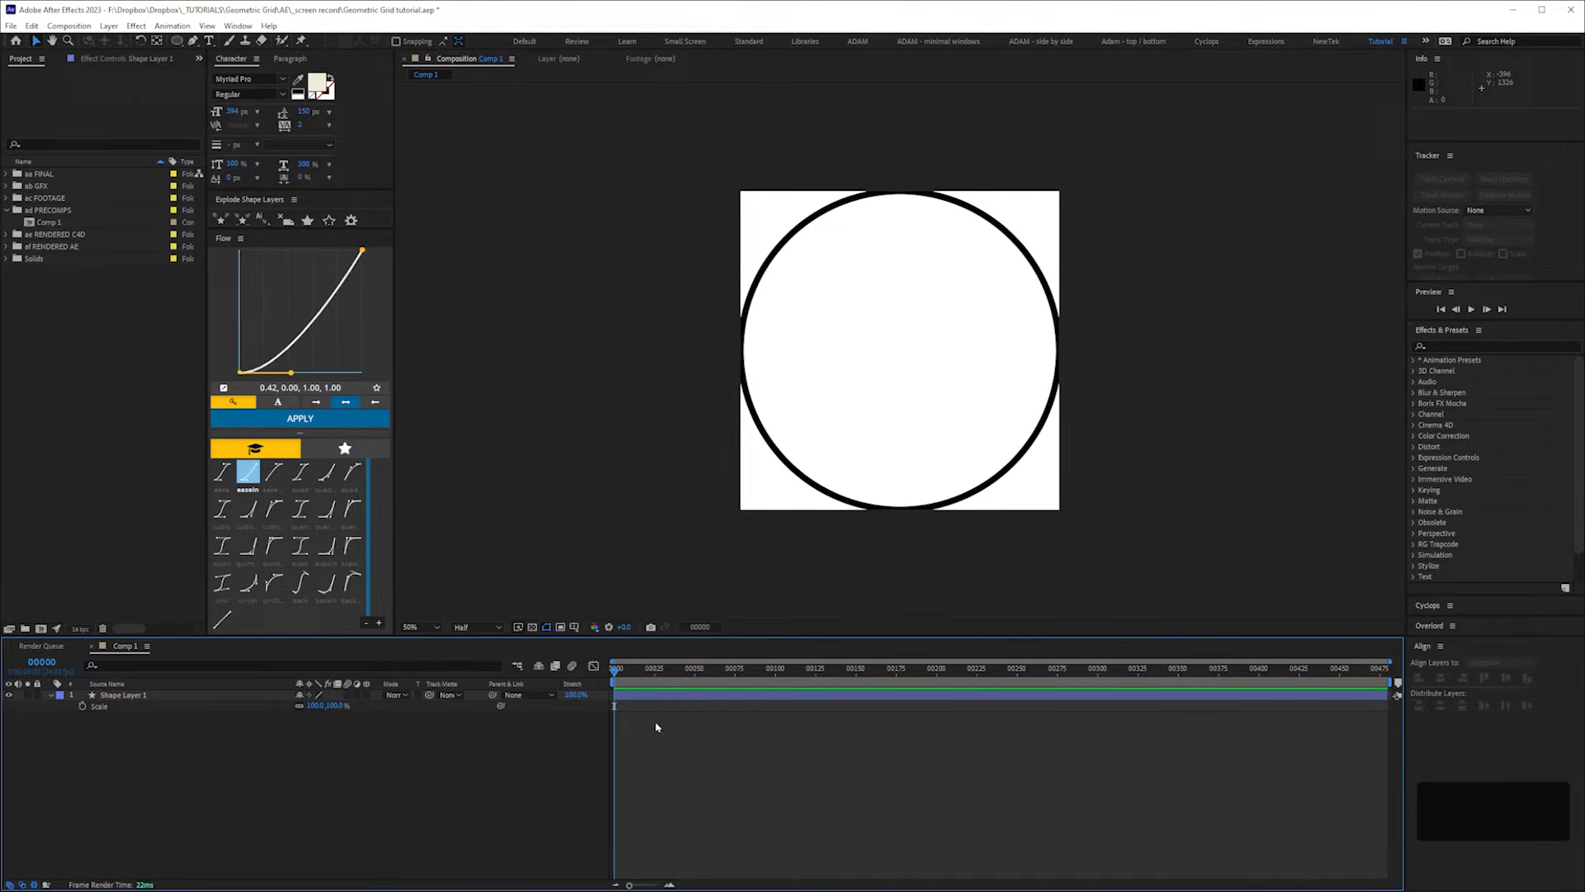
# - Add a Scale keyframe of 100% to the circle layer at frame 50
pyautogui.moveTo(652, 677); pyautogui.dragTo(695, 686)
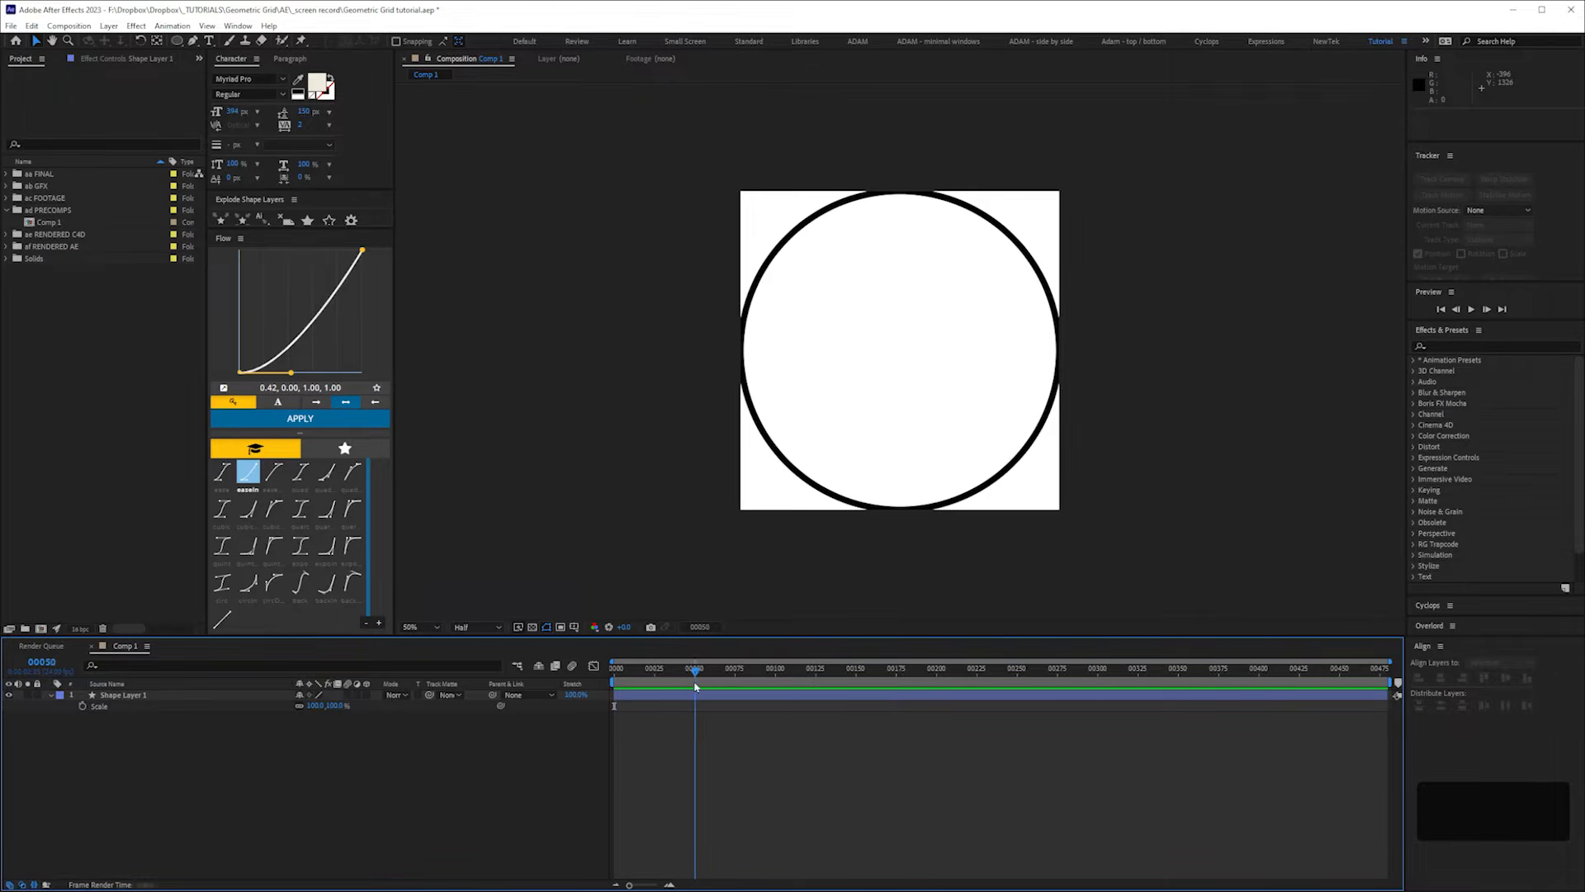
pyautogui.moveTo(694, 688); pyautogui.dragTo(693, 688)
pyautogui.hotkey('ctrl', 'Right')
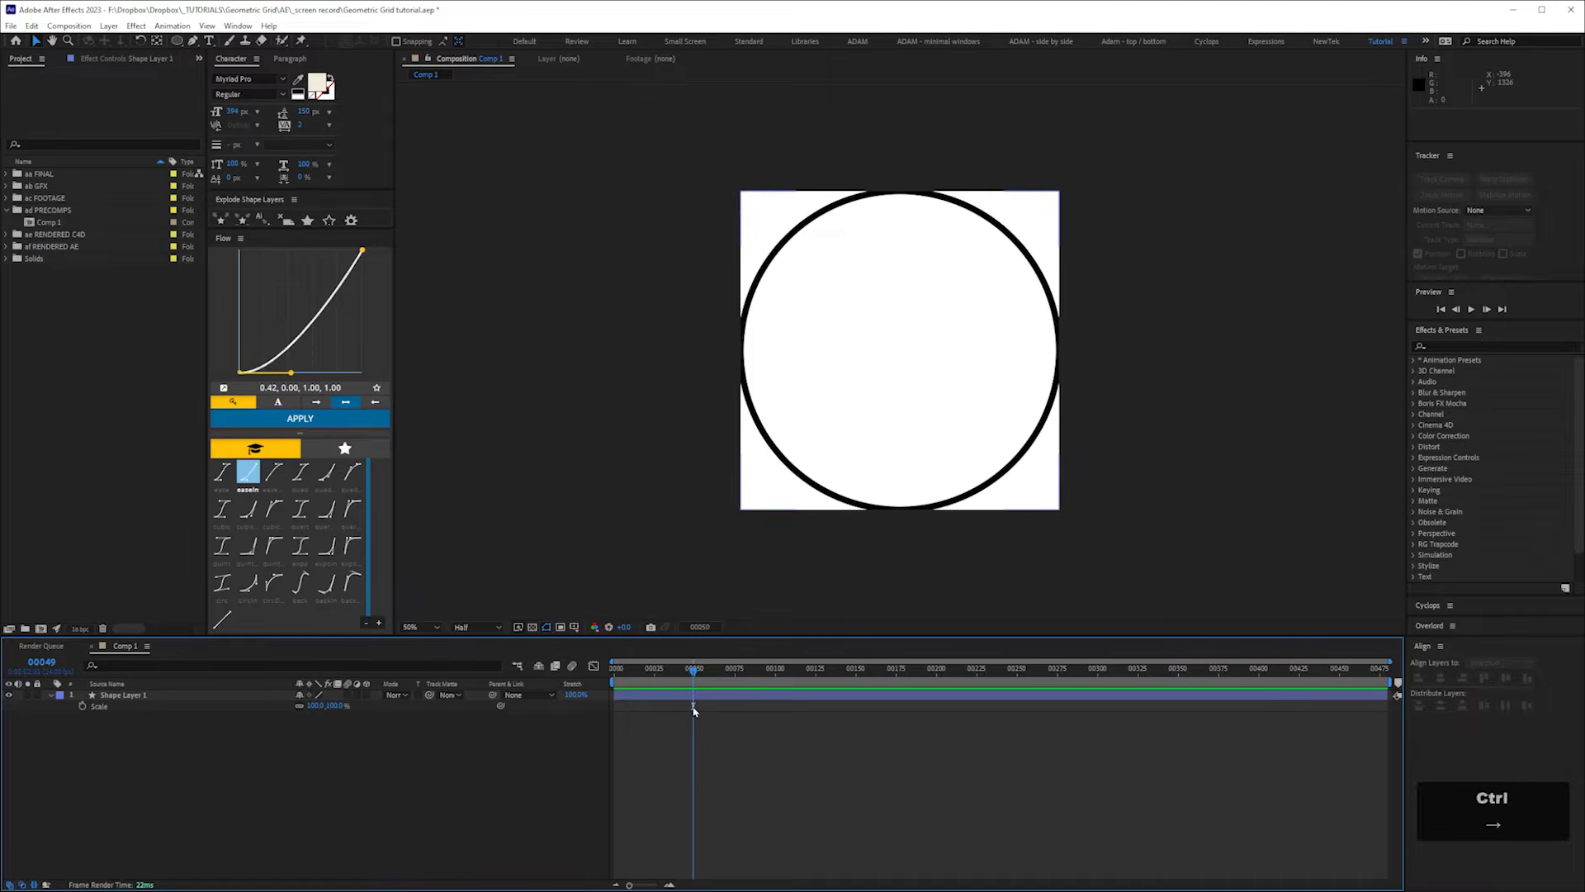
pyautogui.click(82, 706)
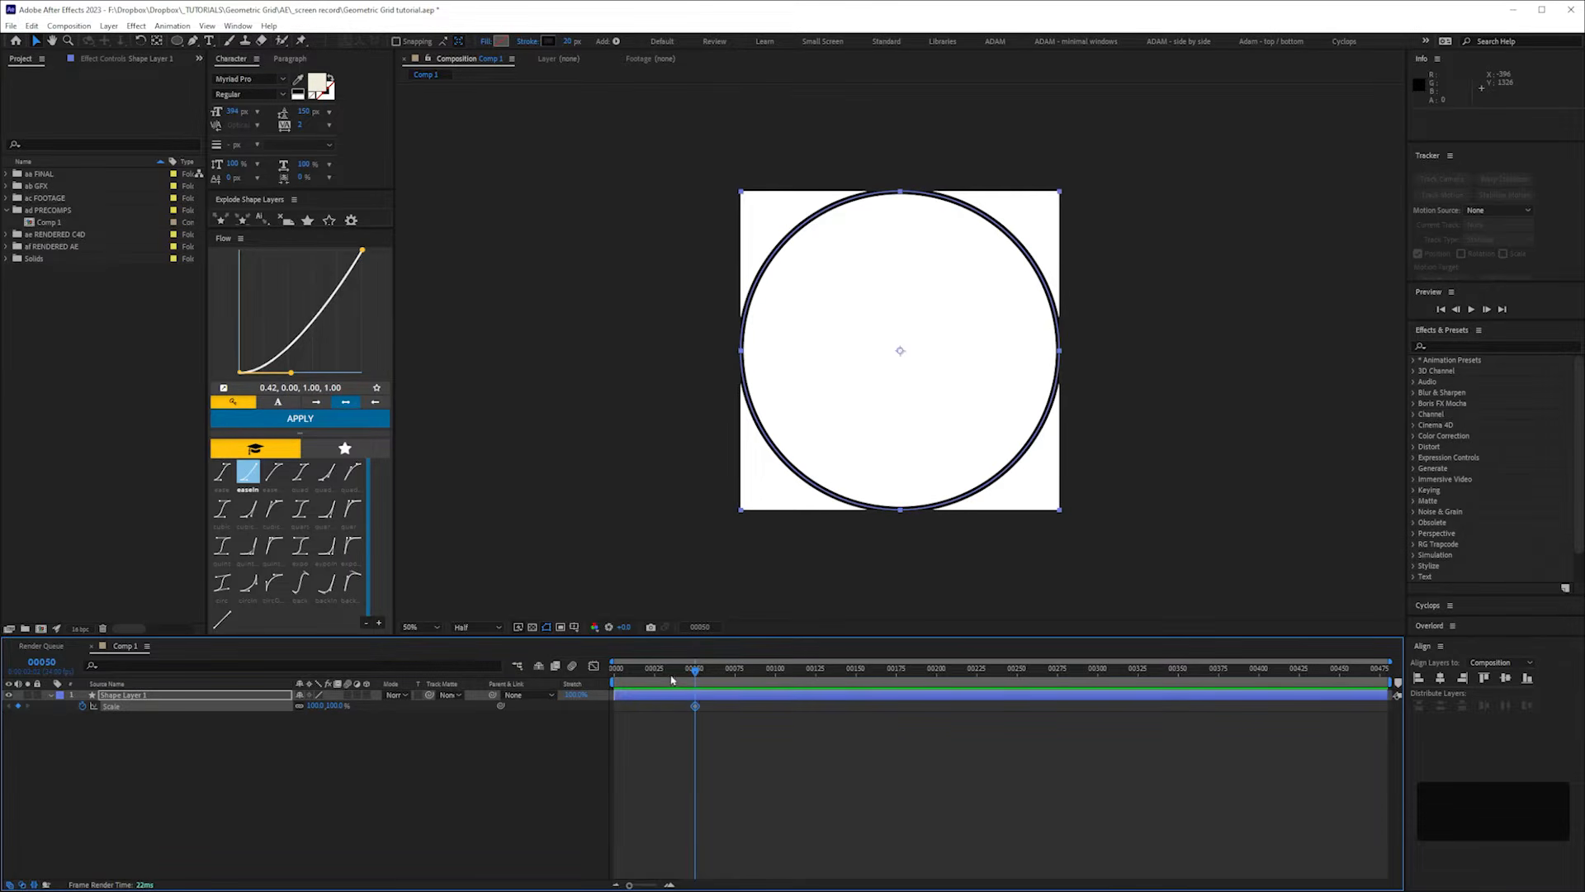
# - Set the circle layer's Scale to 0% at frame 0 and preview the growing animation
pyautogui.moveTo(672, 679); pyautogui.dragTo(511, 692)
pyautogui.click(357, 766)
pyautogui.click(314, 706)
pyautogui.write('0')
pyautogui.press('Return')
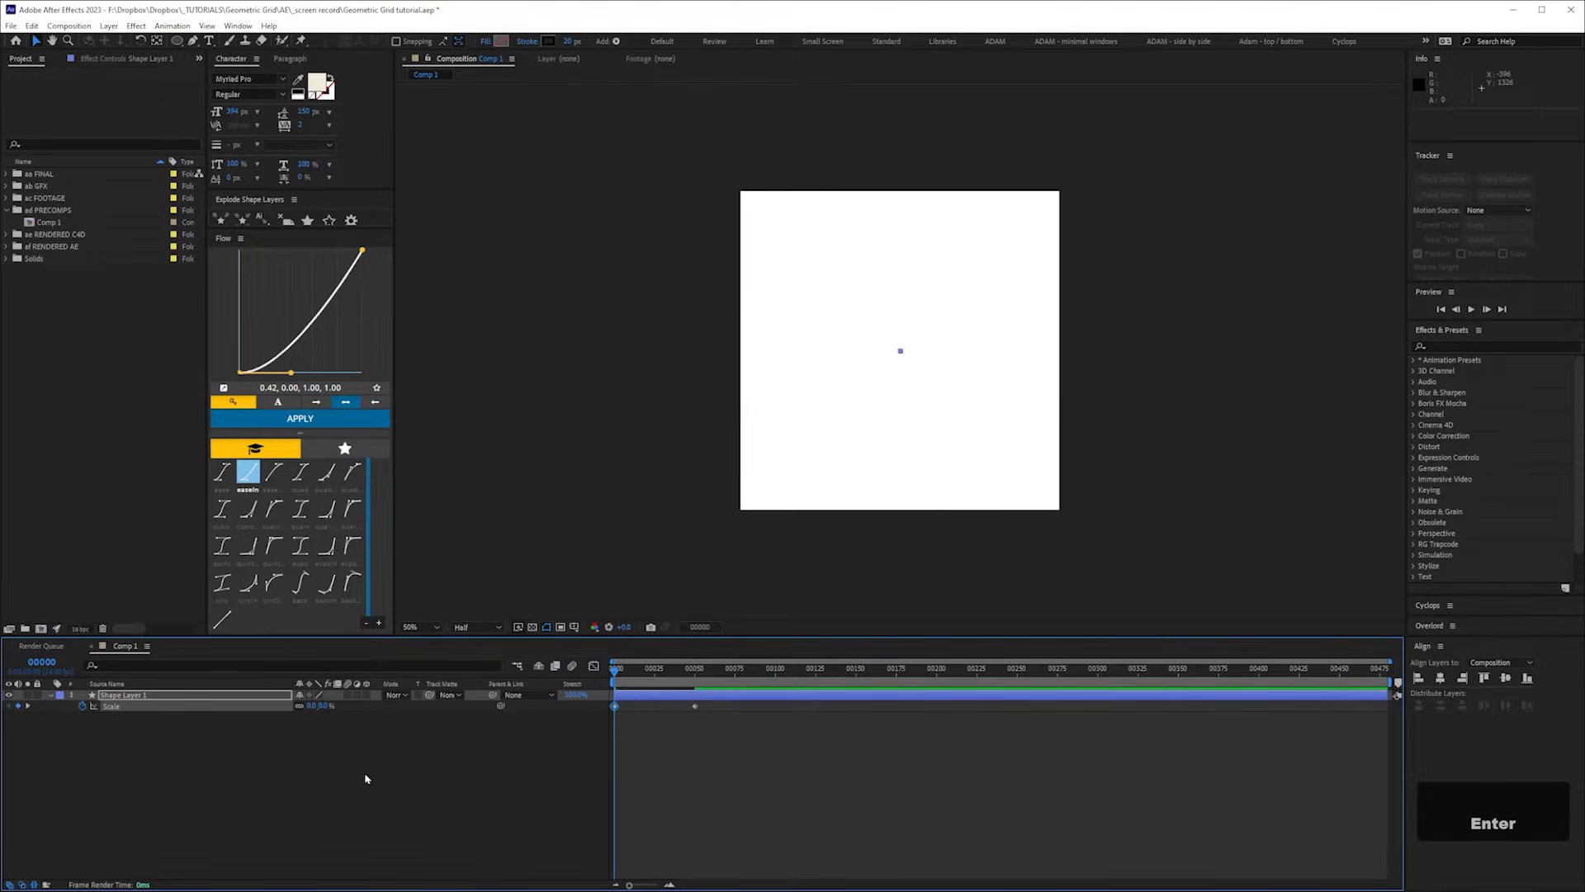
pyautogui.moveTo(626, 674); pyautogui.dragTo(557, 705)
pyautogui.press('space')
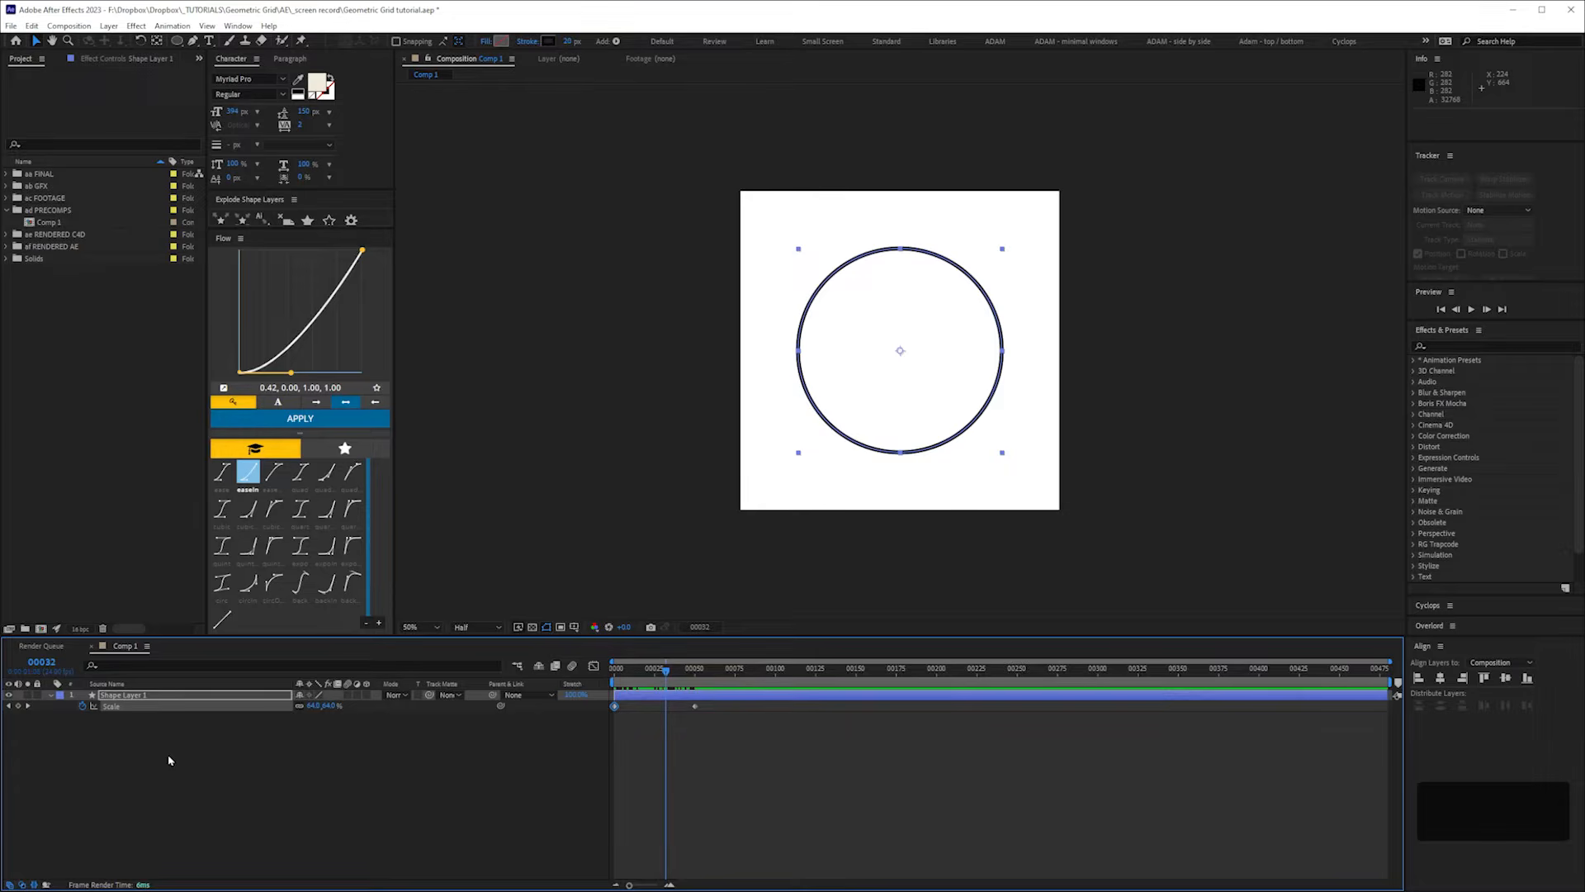
# - Reveal the circle layer's modified properties and thicken its stroke width, first to 50 and finally to 100, checking it at frame 26
pyautogui.press('u')
pyautogui.press('u')
pyautogui.click(142, 836)
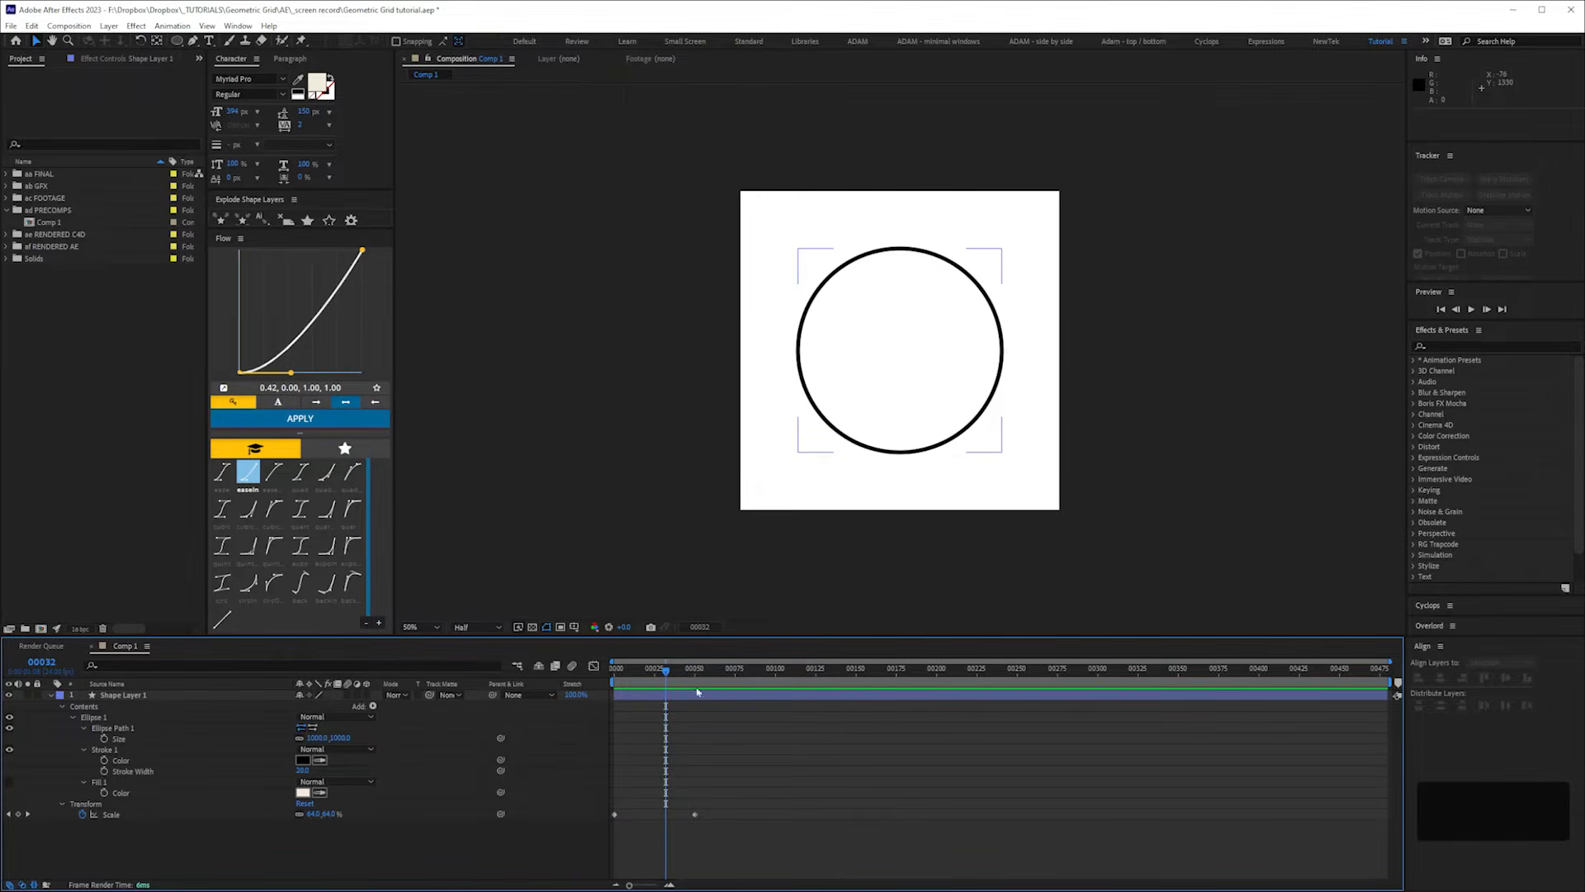
pyautogui.moveTo(666, 671)
pyautogui.mouseDown()
pyautogui.moveTo(695, 674)
pyautogui.moveTo(608, 690)
pyautogui.moveTo(638, 687)
pyautogui.mouseUp()
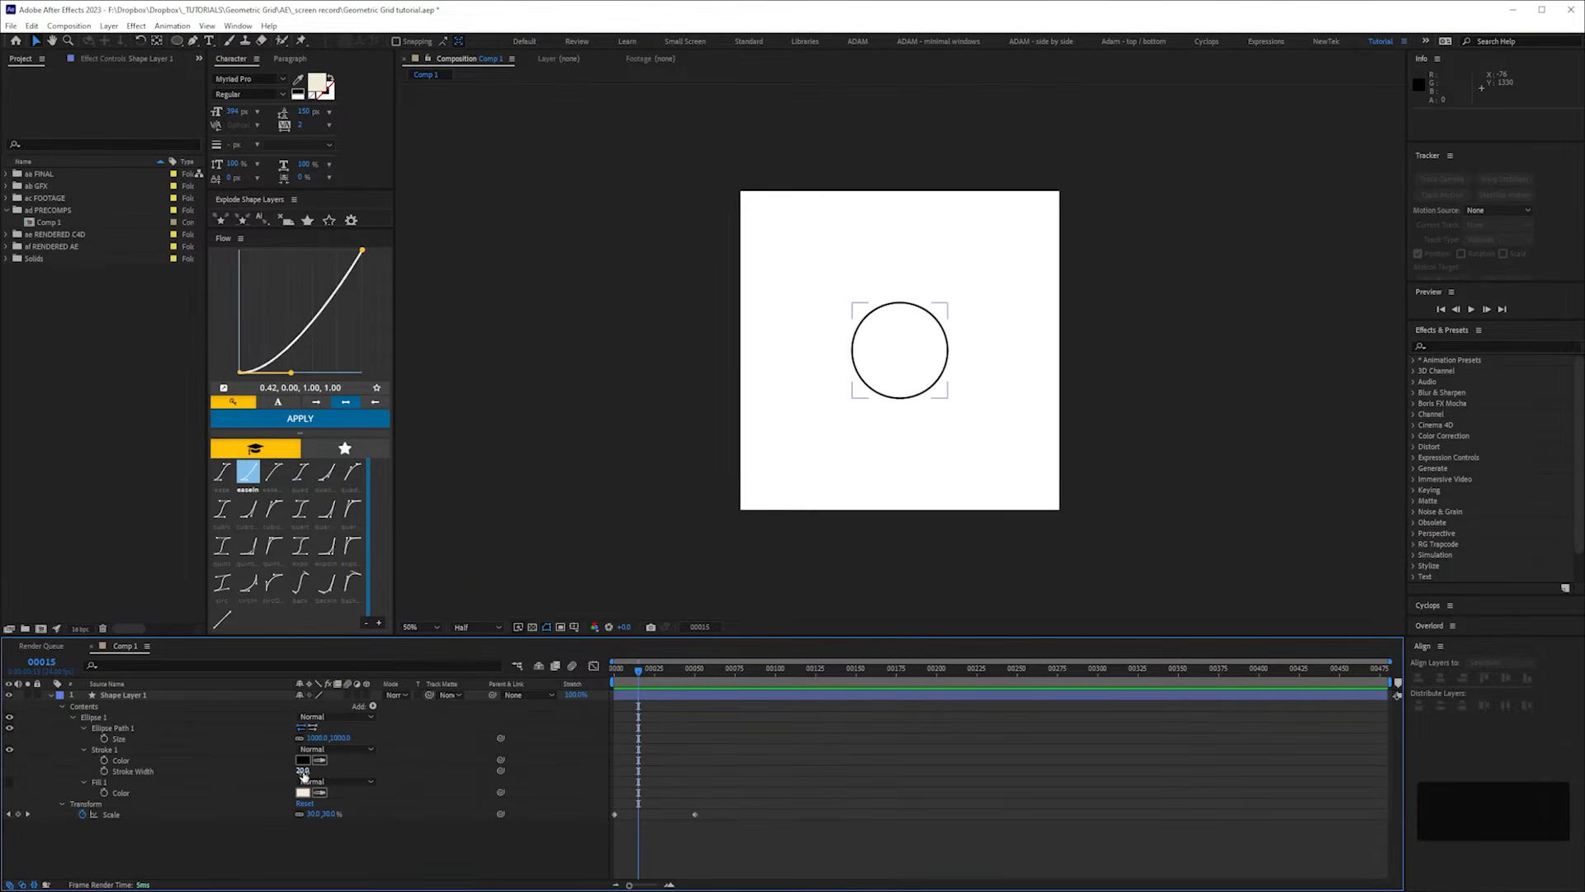
pyautogui.write('50')
pyautogui.press('Return')
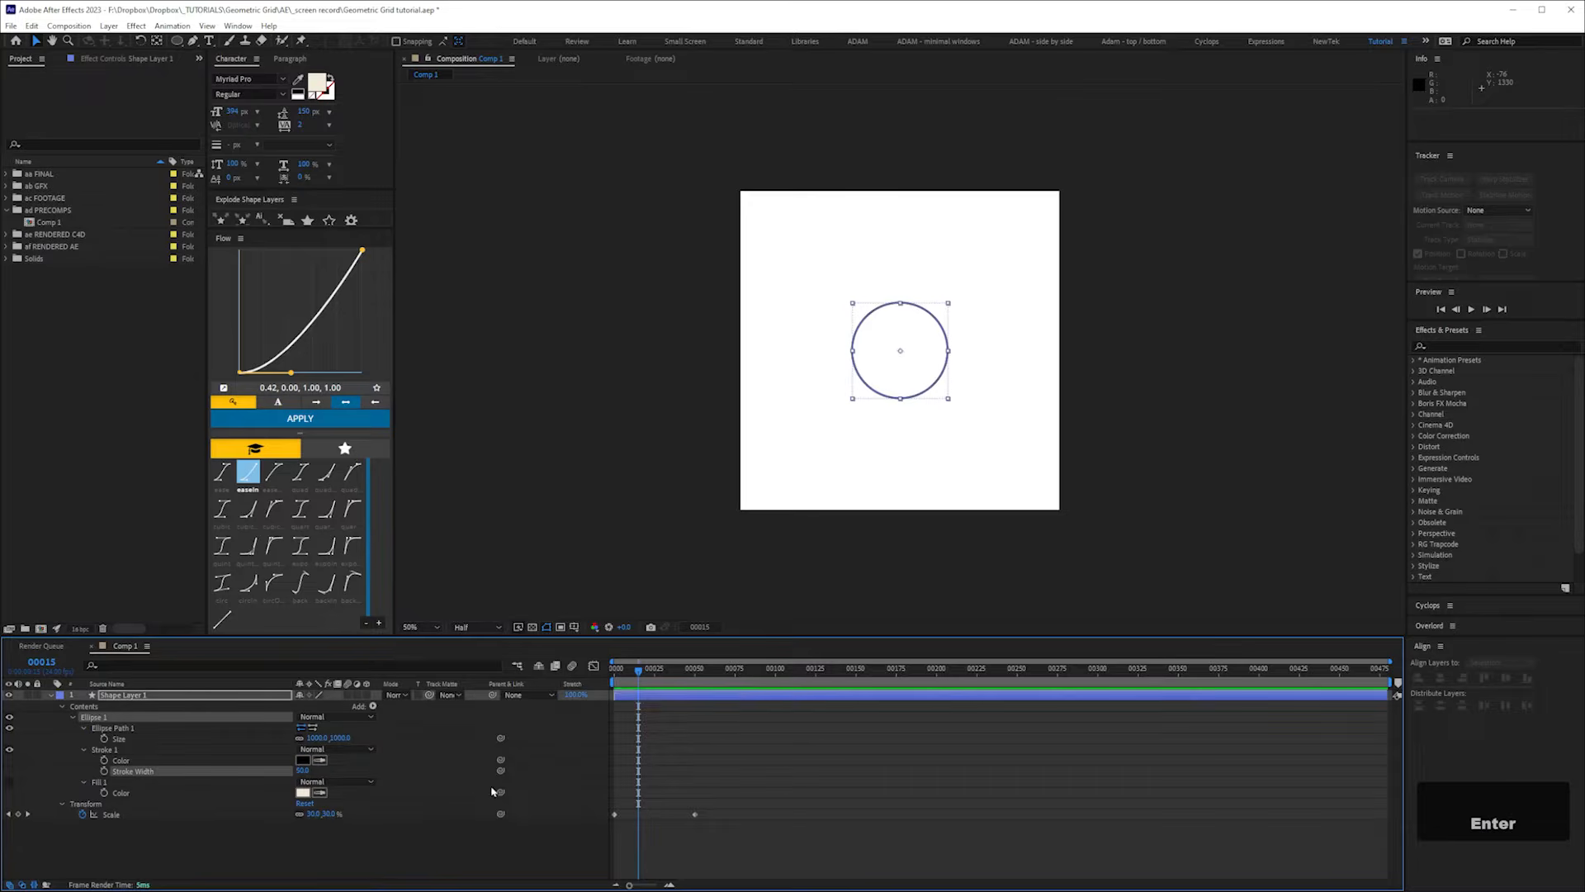
pyautogui.write('100')
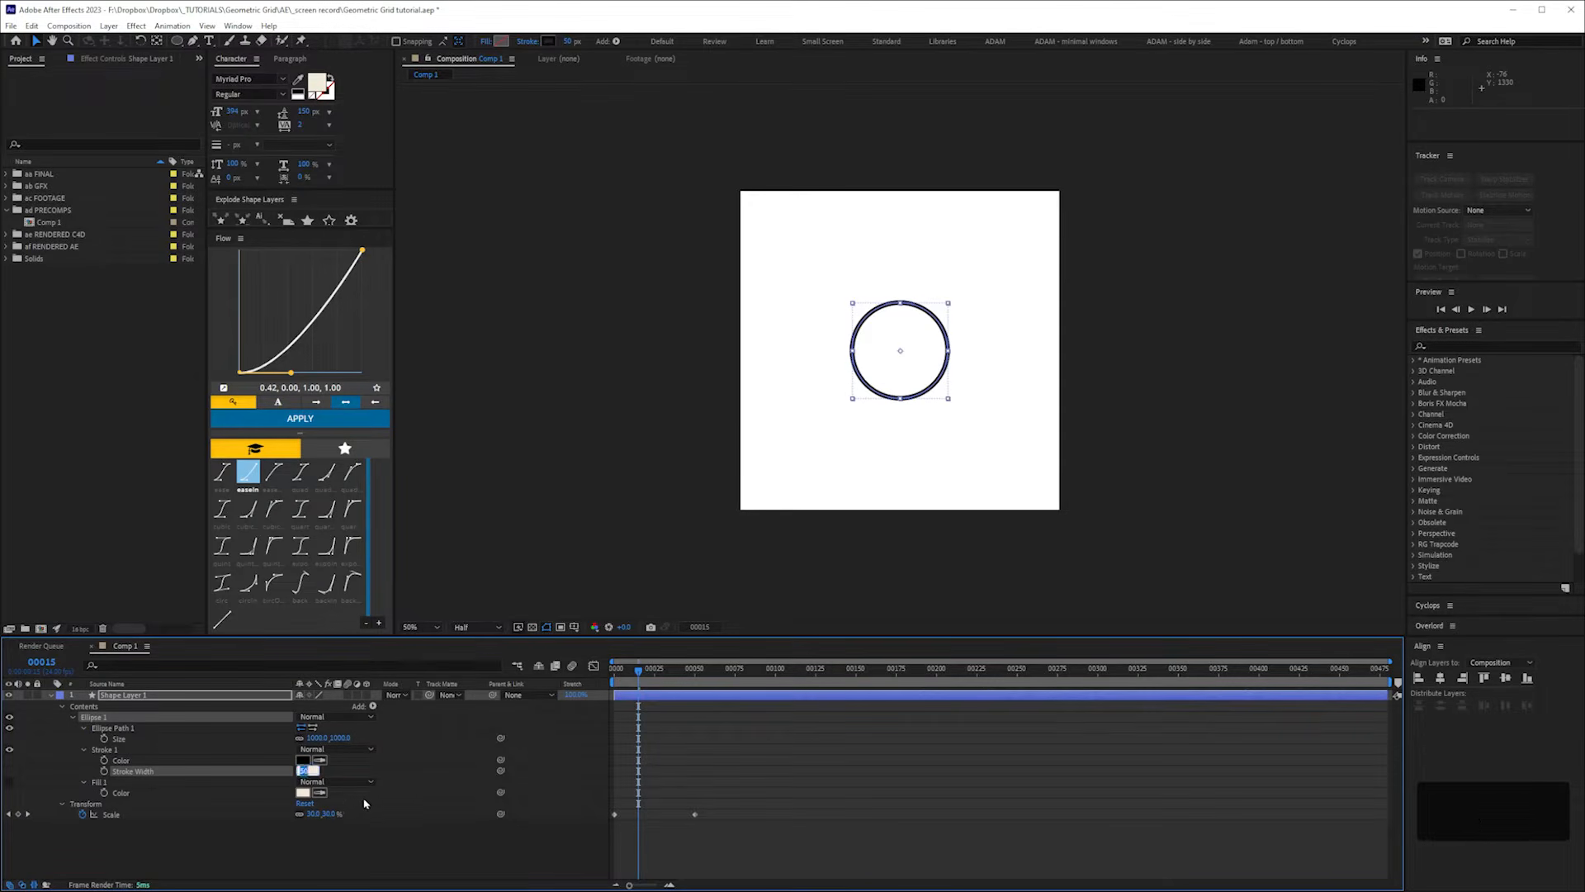
pyautogui.press('Return')
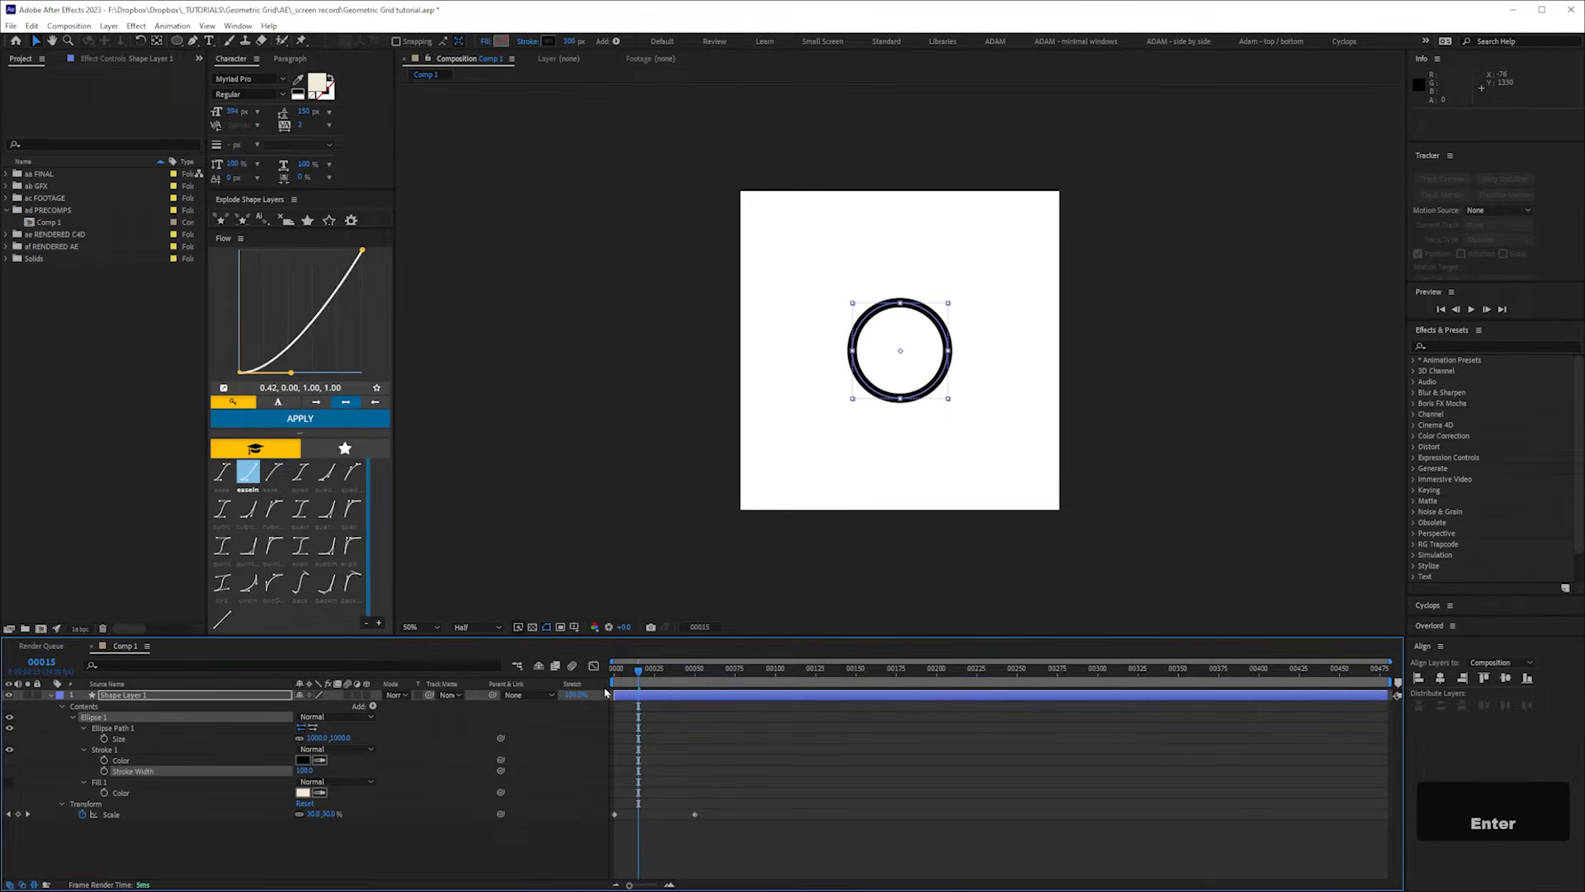
pyautogui.click(654, 671)
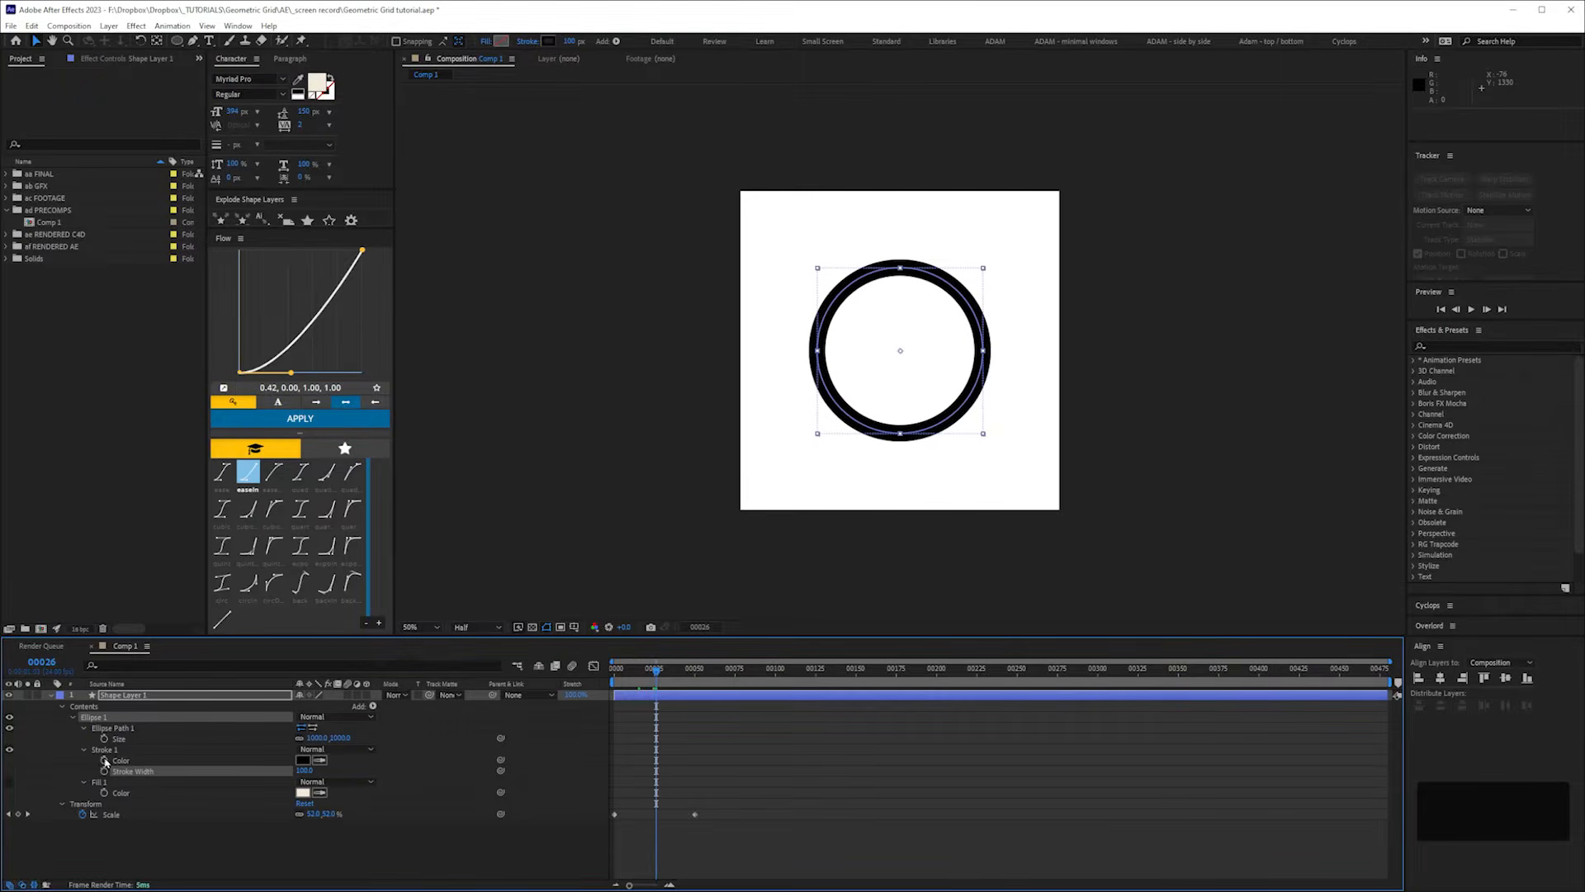
# - Keyframe the circle's Stroke Width from 100 at frame 26 to 0 at frame 50 and preview the animation up to frame 60
pyautogui.click(695, 671)
pyautogui.click(305, 770)
pyautogui.write('0')
pyautogui.press('Return')
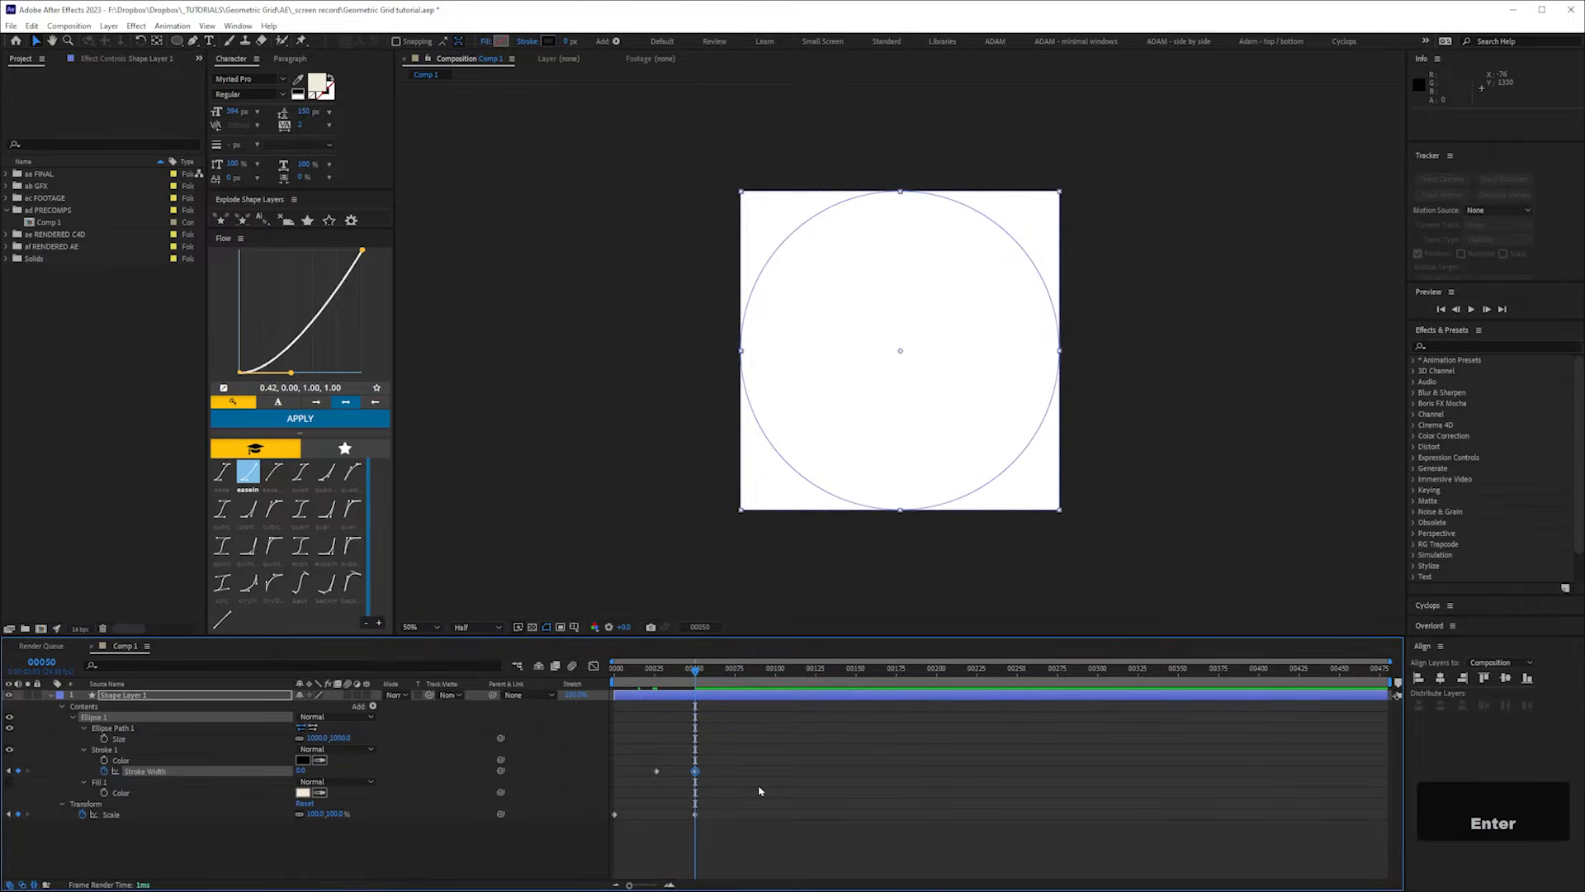
pyautogui.press('space')
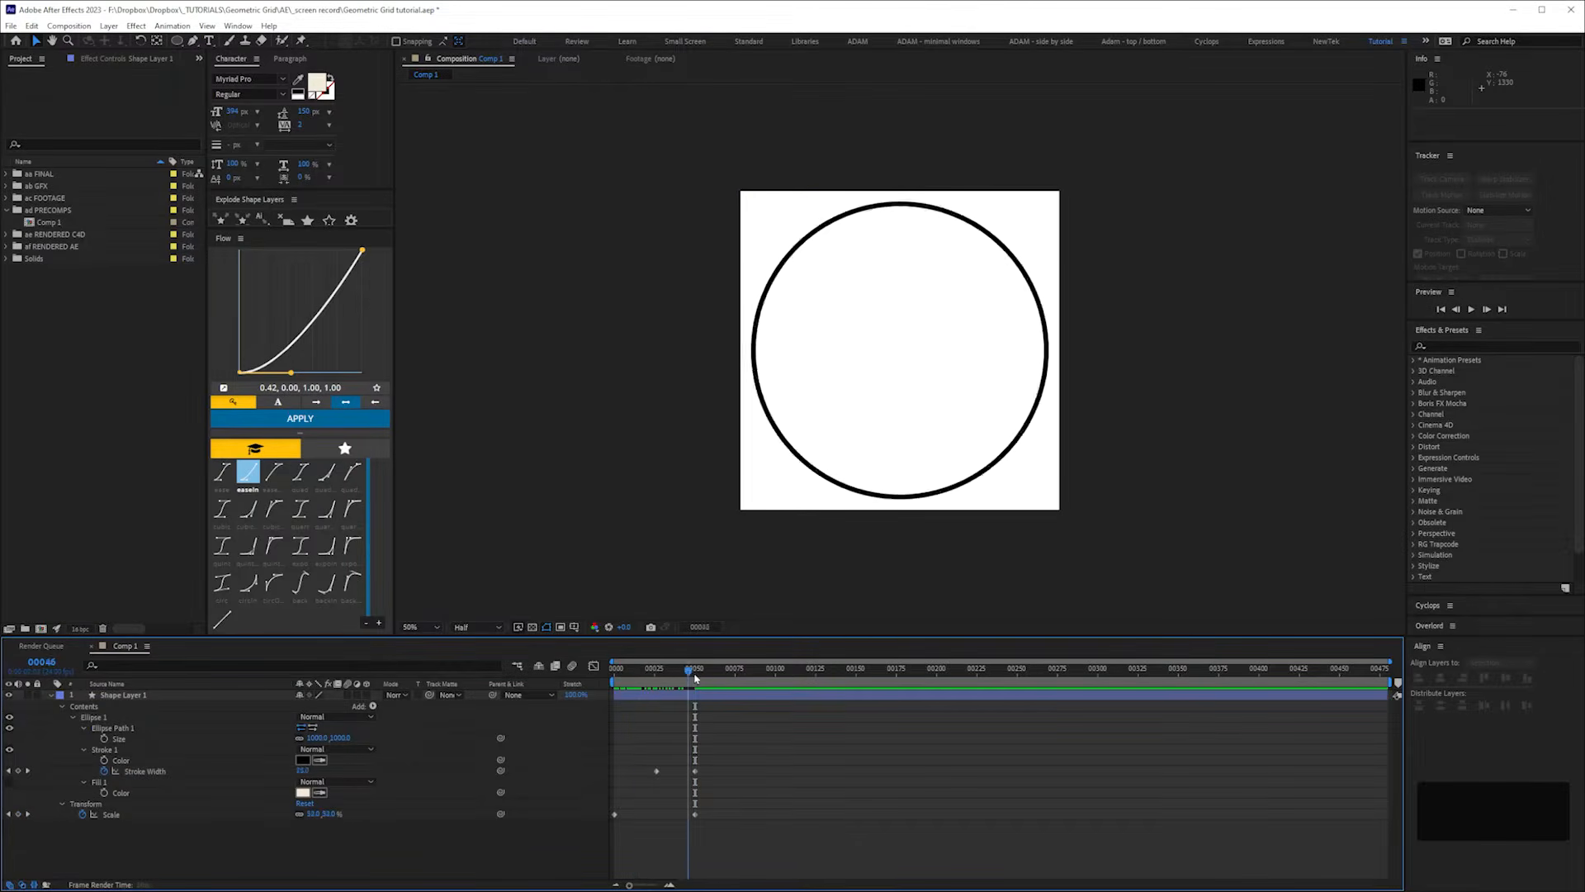
pyautogui.press('space')
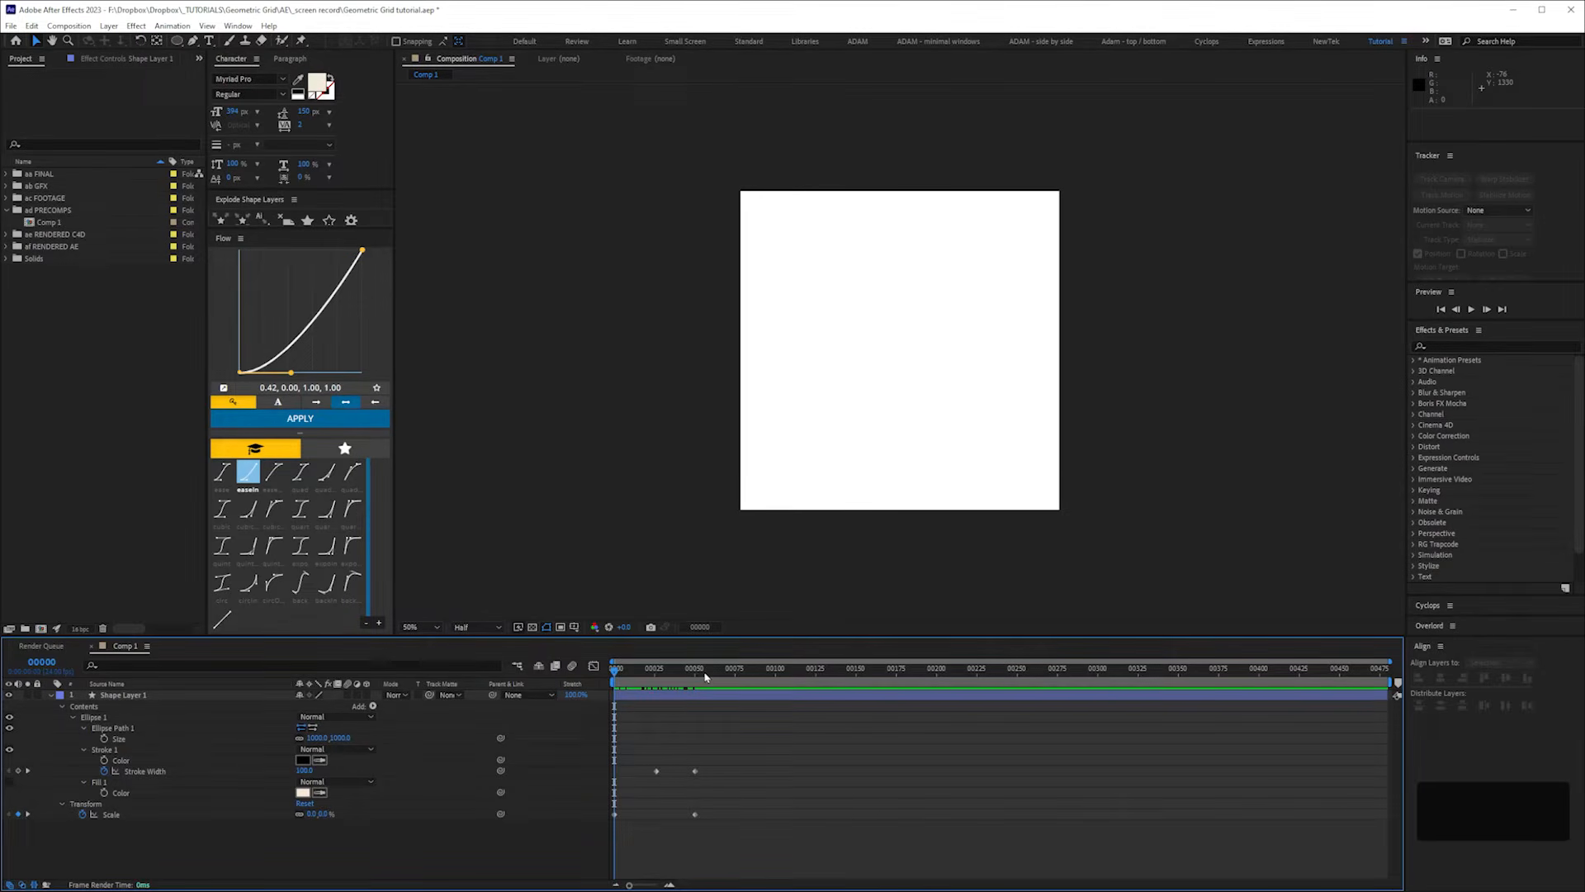
pyautogui.press('KP_0')
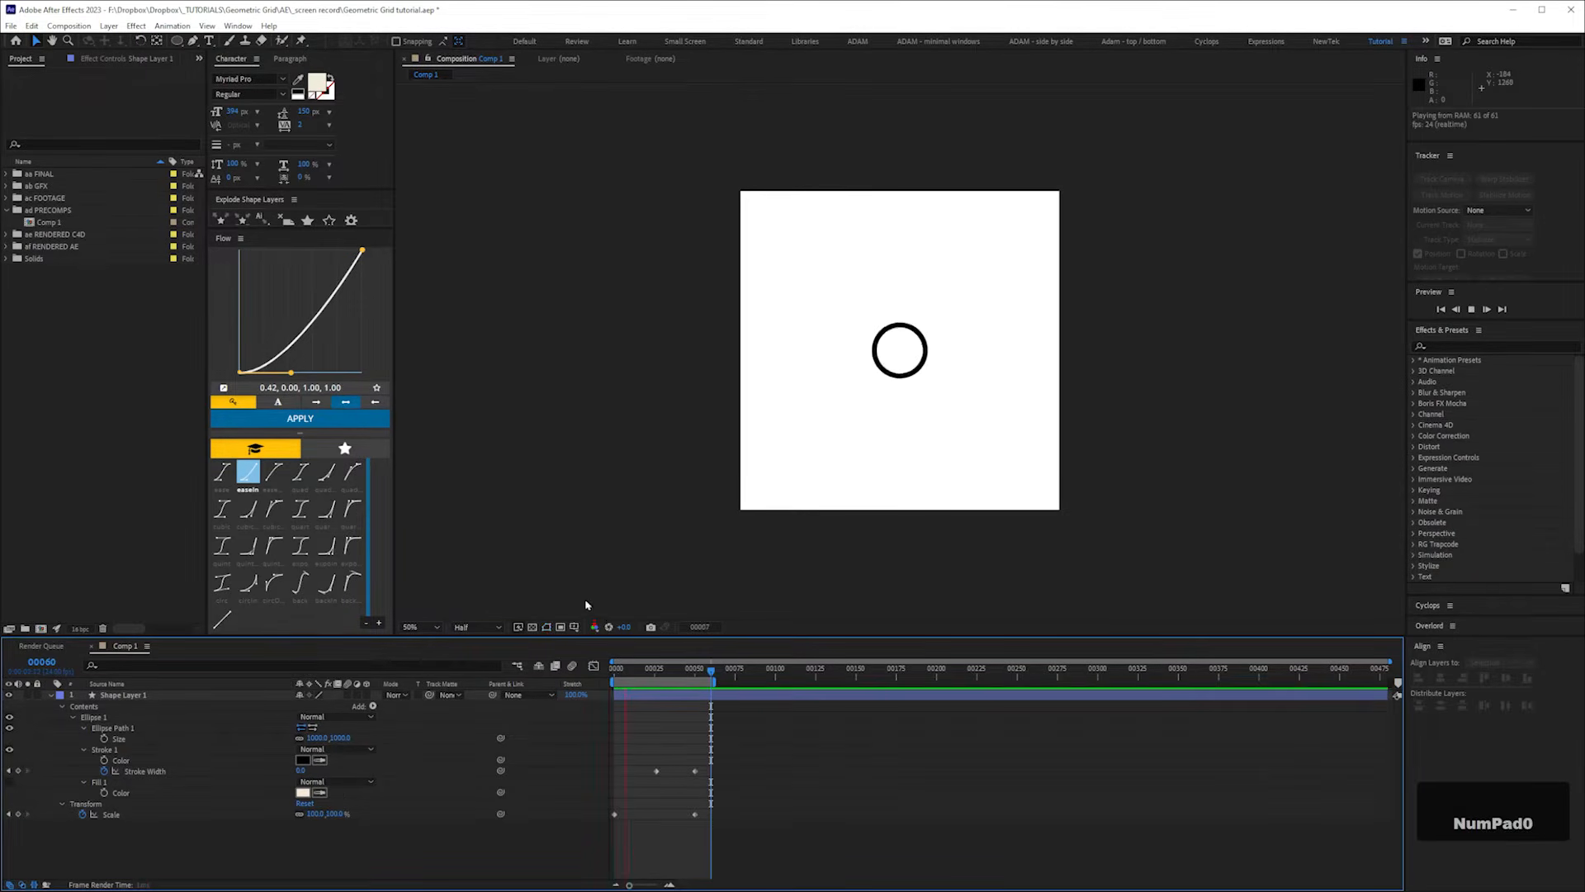
pyautogui.press('space')
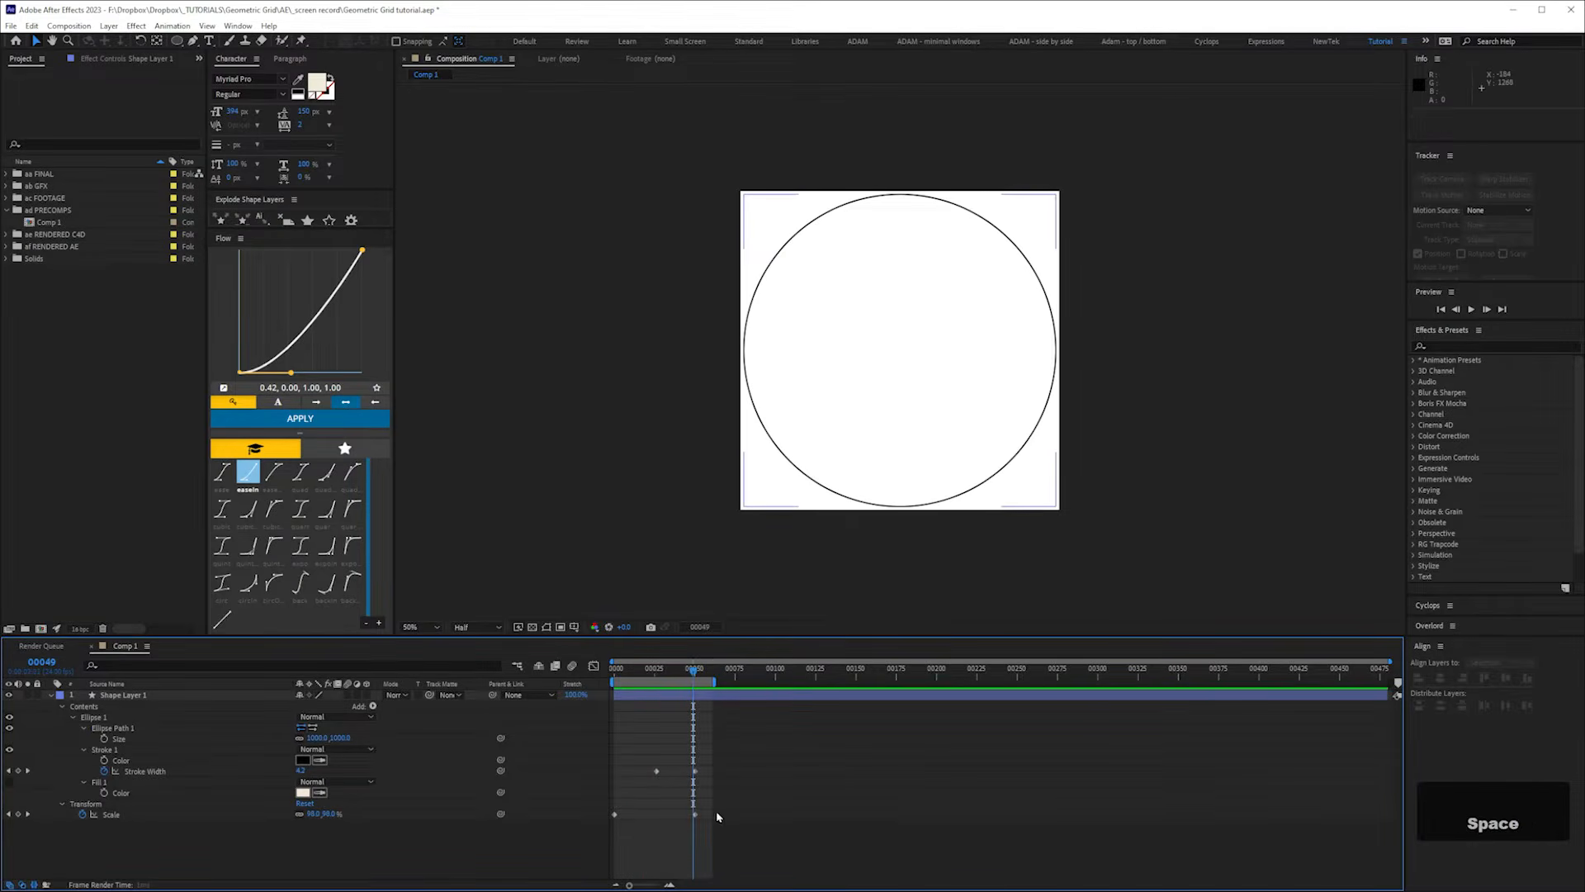
# - Apply Easy Ease to both Scale keyframes and display their value curve in the graph editor
pyautogui.moveTo(730, 810); pyautogui.dragTo(585, 843)
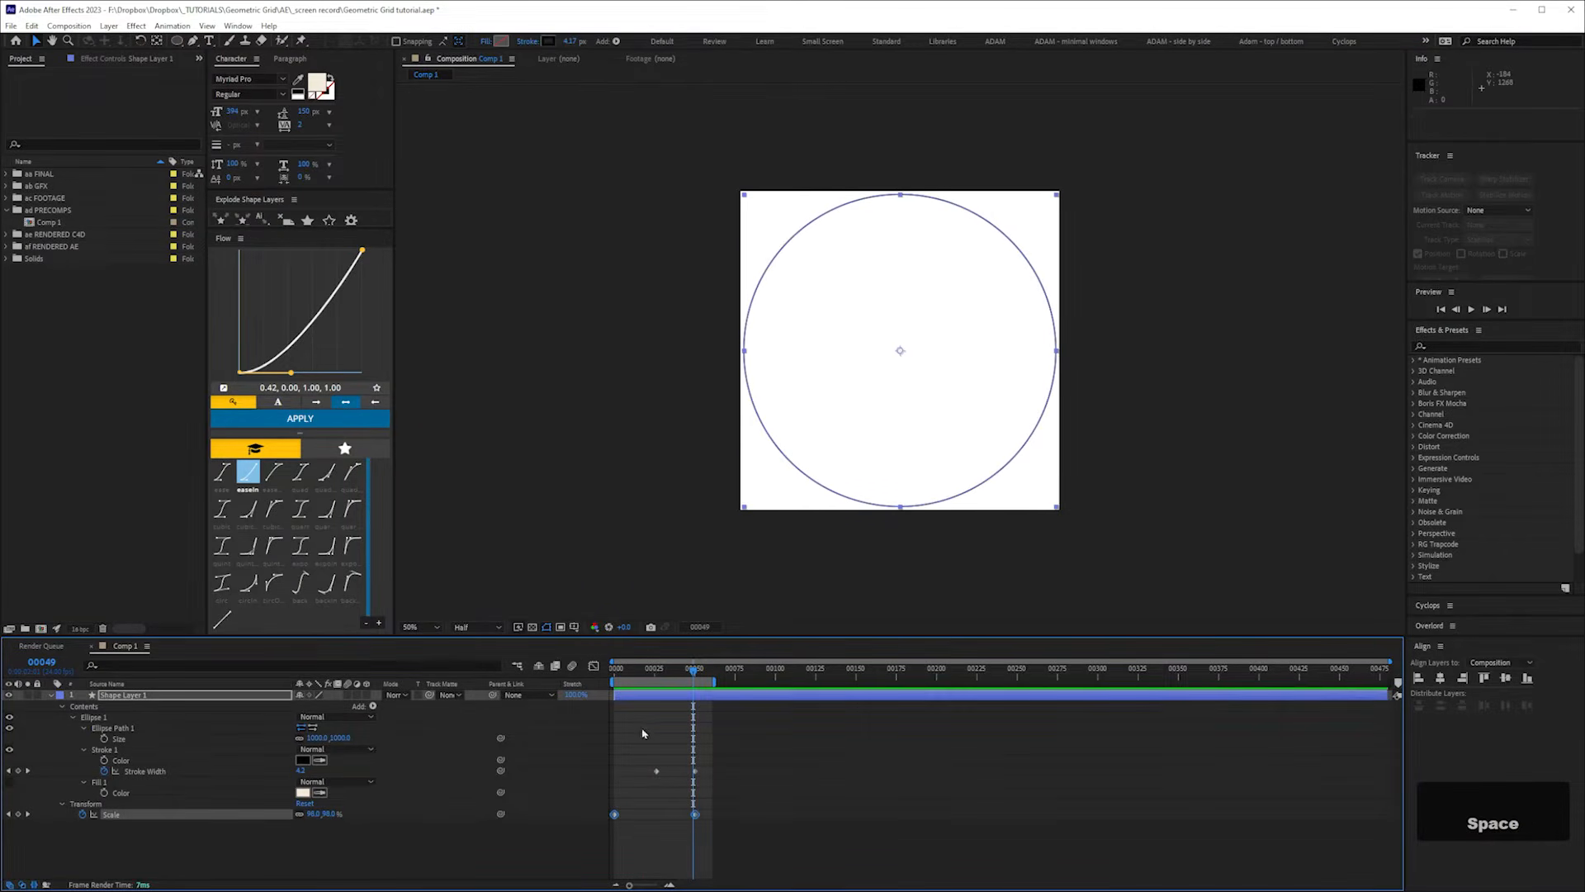
pyautogui.press('F9')
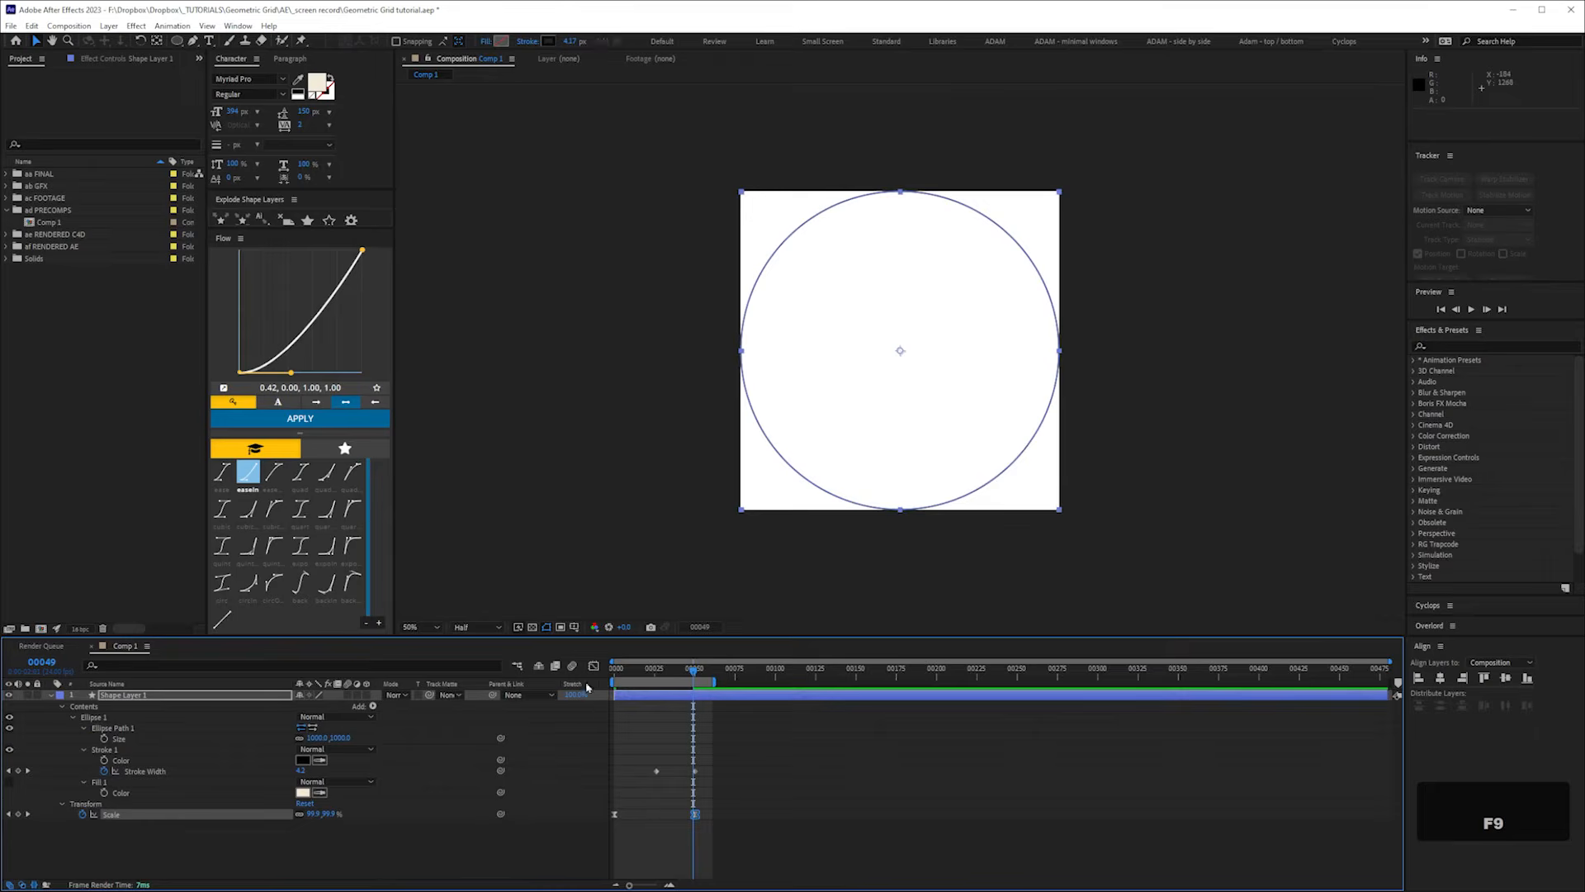
pyautogui.hotkey('shift', 'F3')
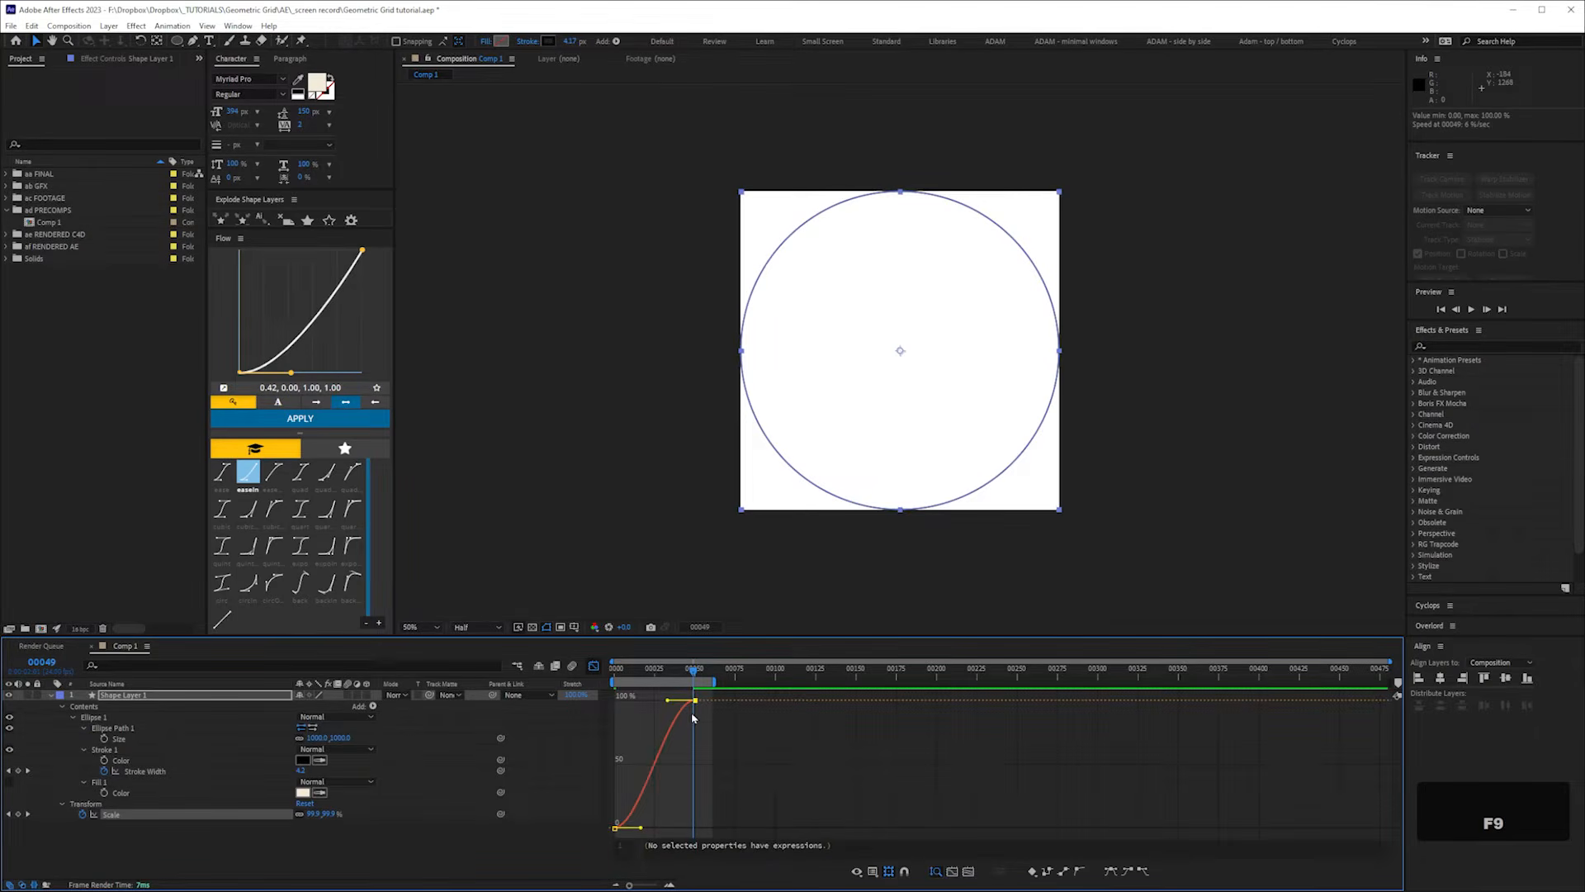
# - Lengthen the influence handles of both Scale keyframes, mostly the ending one, for a long ease-out, and preview the animation
pyautogui.moveTo(671, 702); pyautogui.dragTo(634, 708)
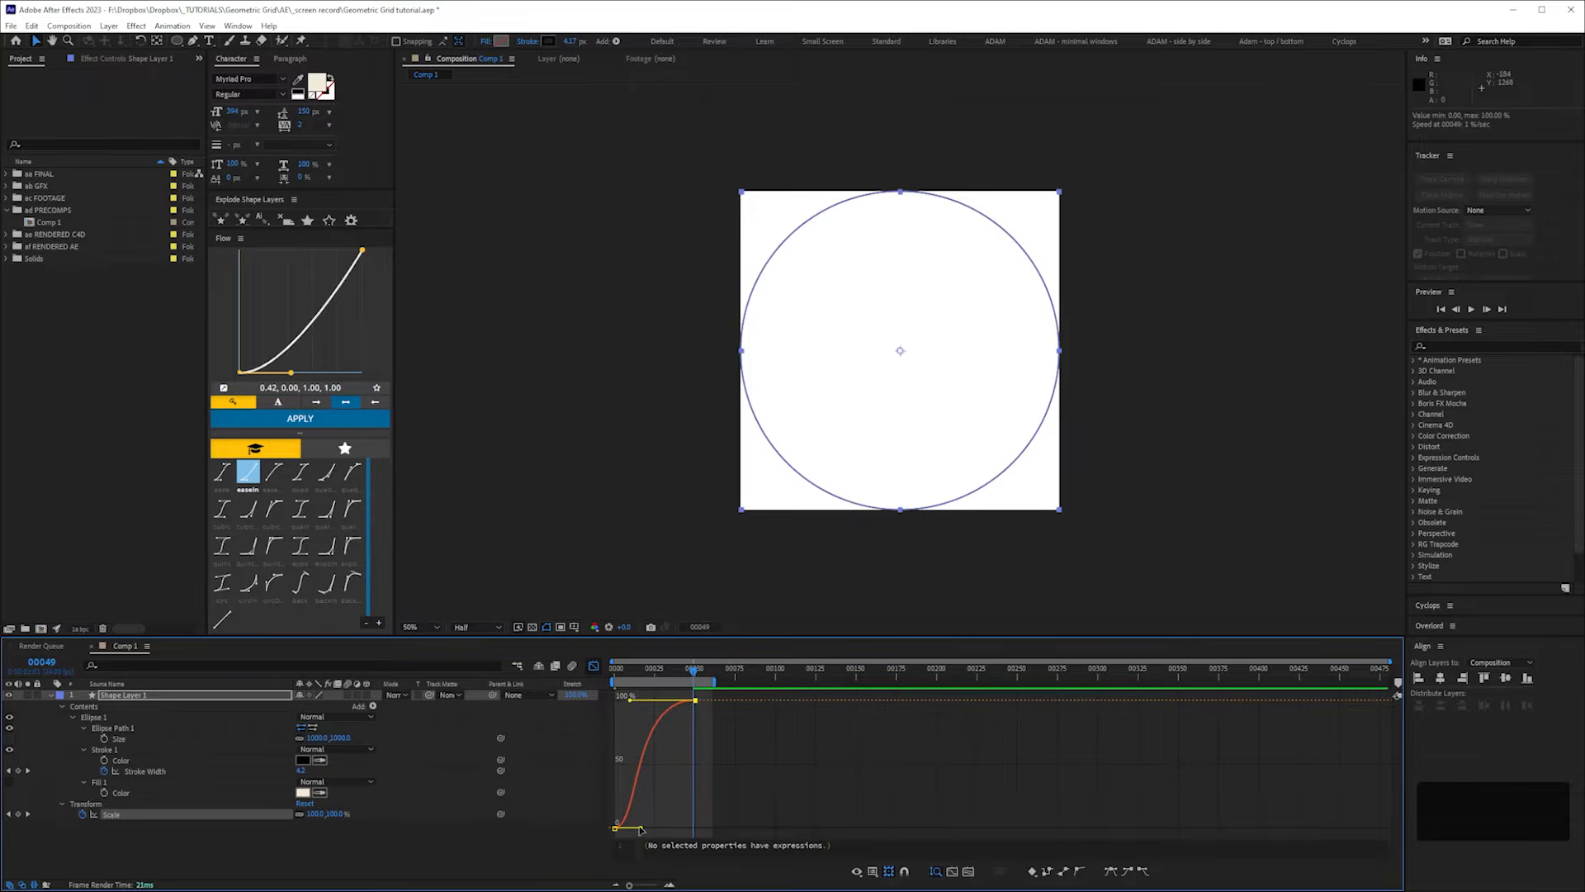
pyautogui.moveTo(641, 831); pyautogui.dragTo(658, 823)
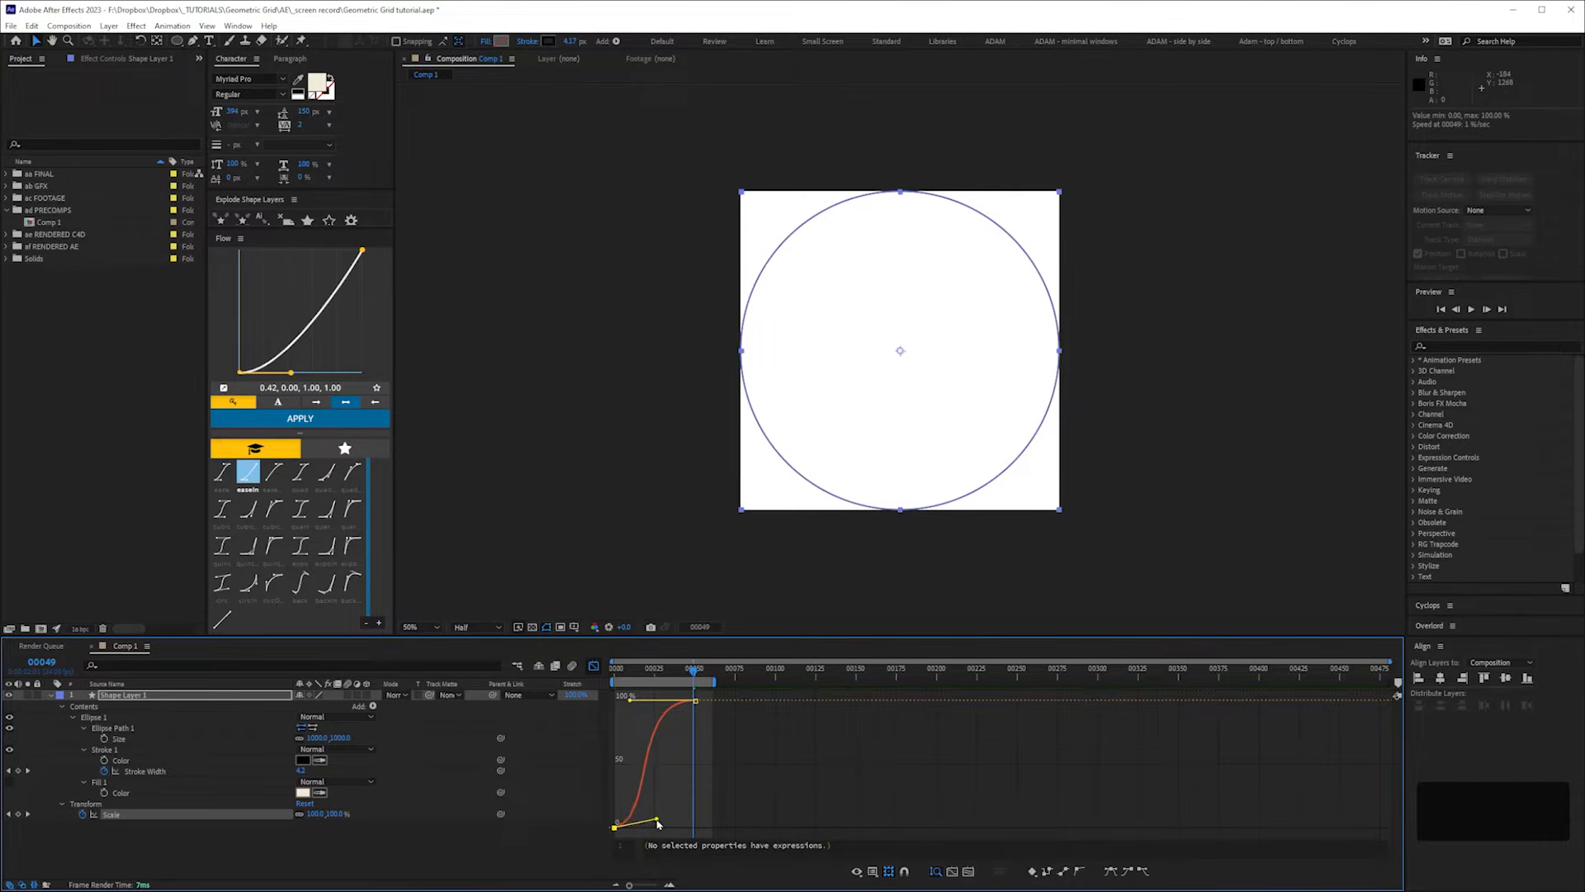
pyautogui.moveTo(628, 700); pyautogui.dragTo(624, 701)
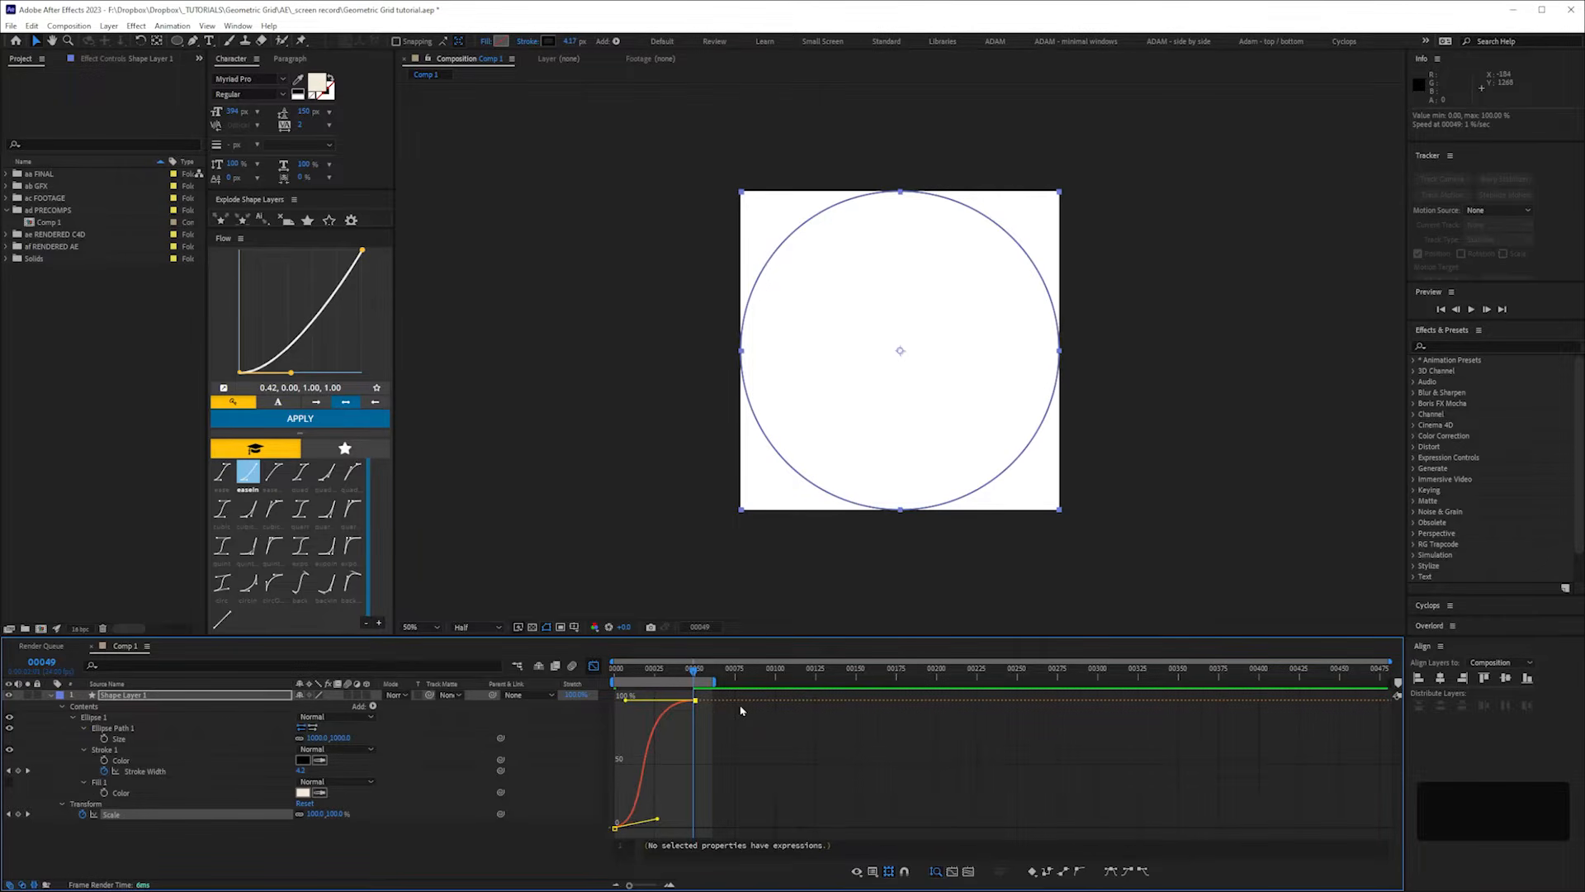
pyautogui.press('=')
pyautogui.press('=')
pyautogui.press('space')
pyautogui.click(593, 667)
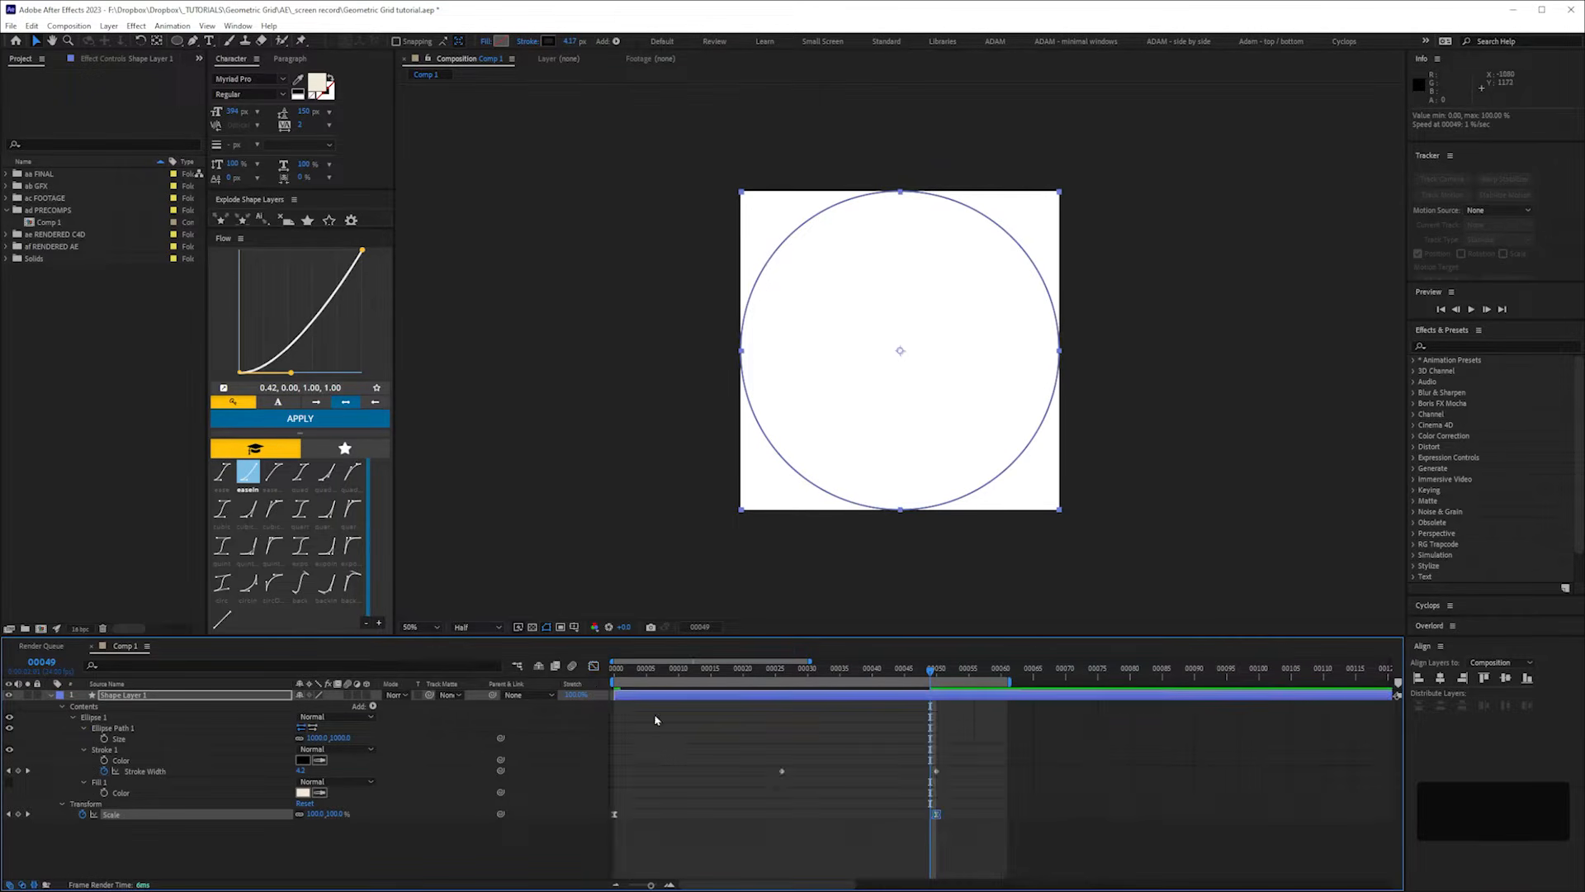
pyautogui.press('KP_0')
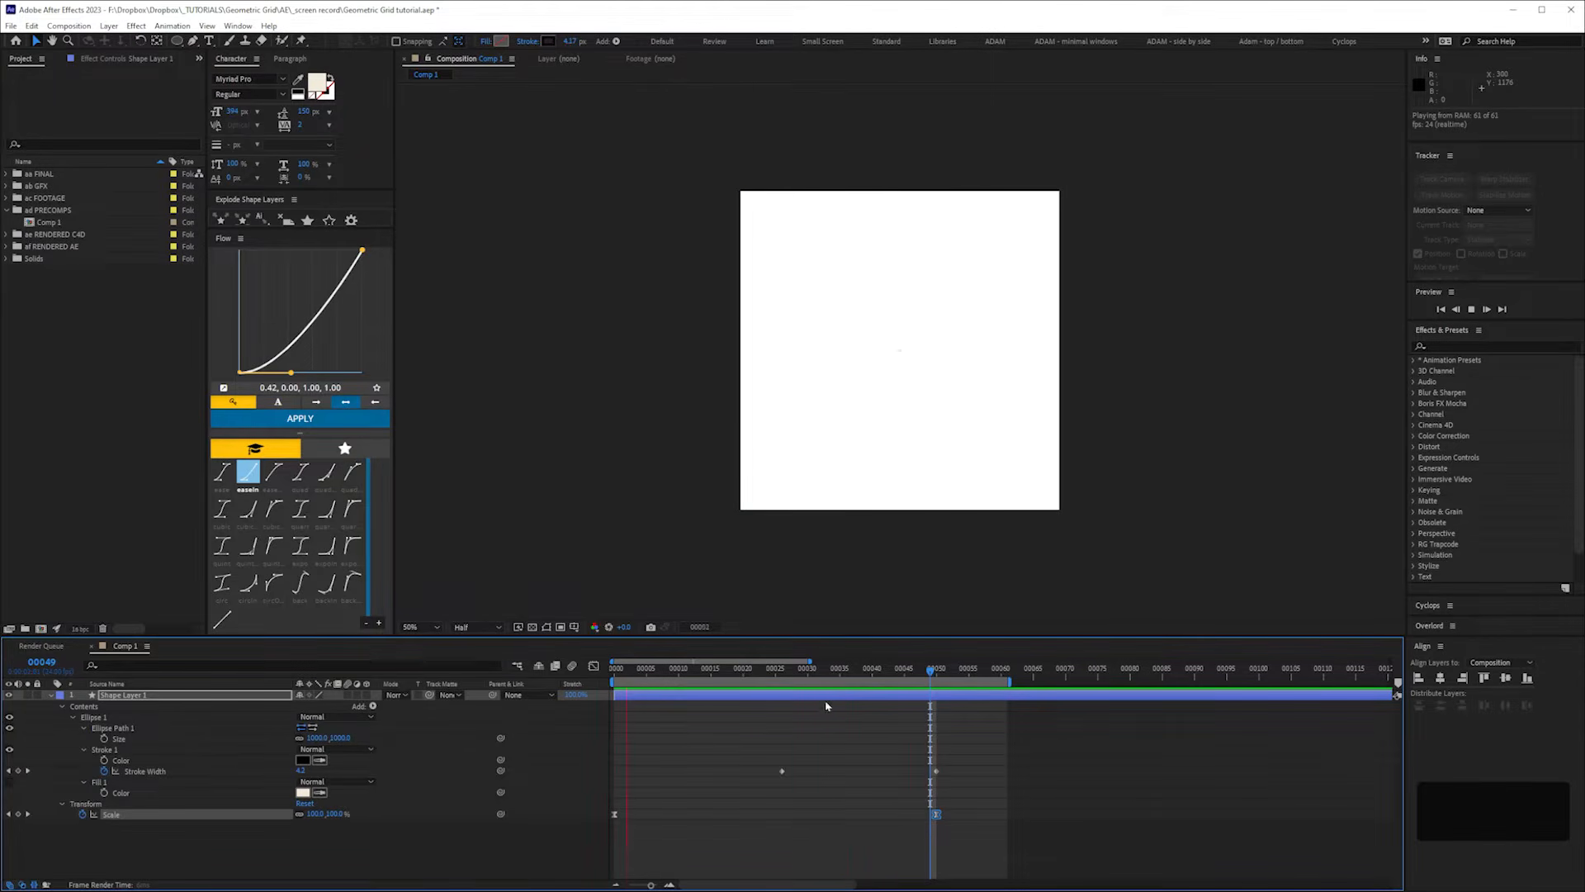
pyautogui.press('space')
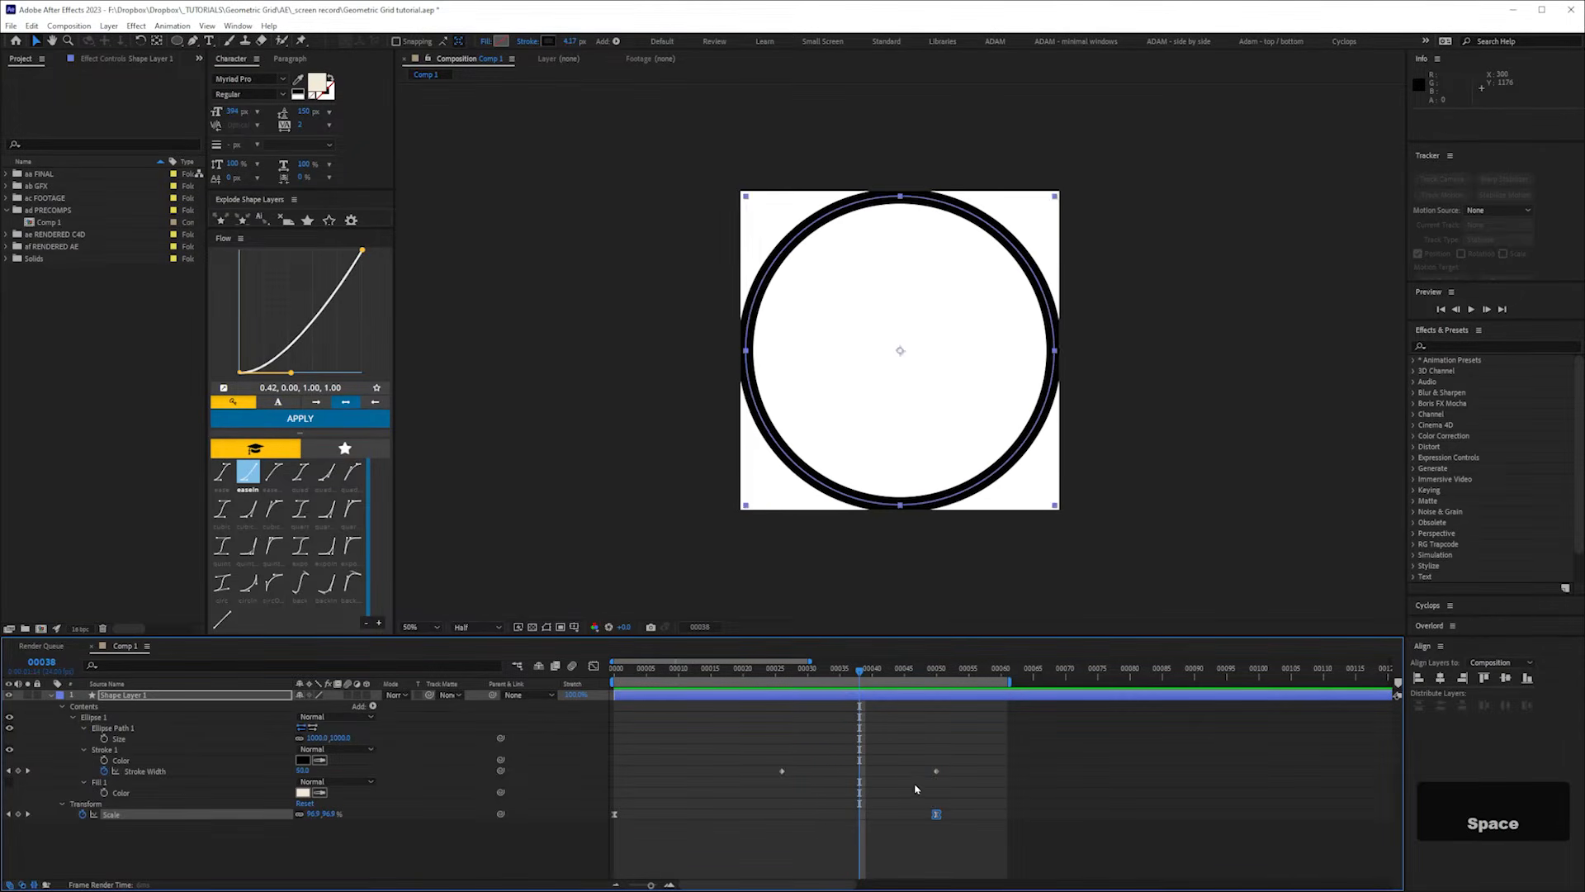
# - Apply Easy Ease to both Stroke Width keyframes, move the first one to about frame 16, and preview the animation
pyautogui.click(935, 770)
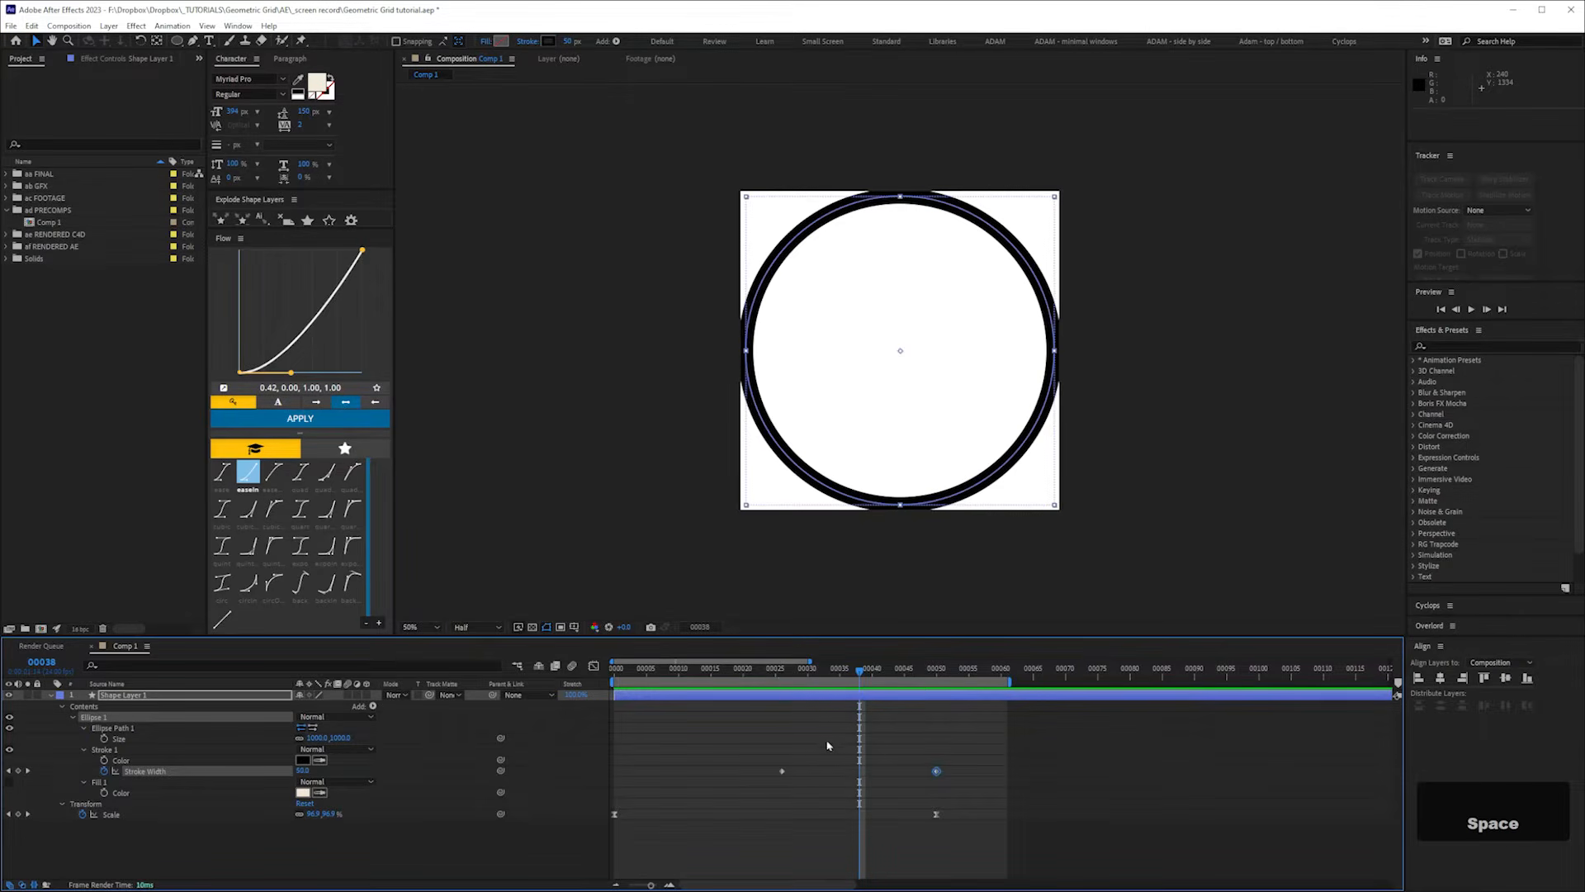
pyautogui.click(594, 665)
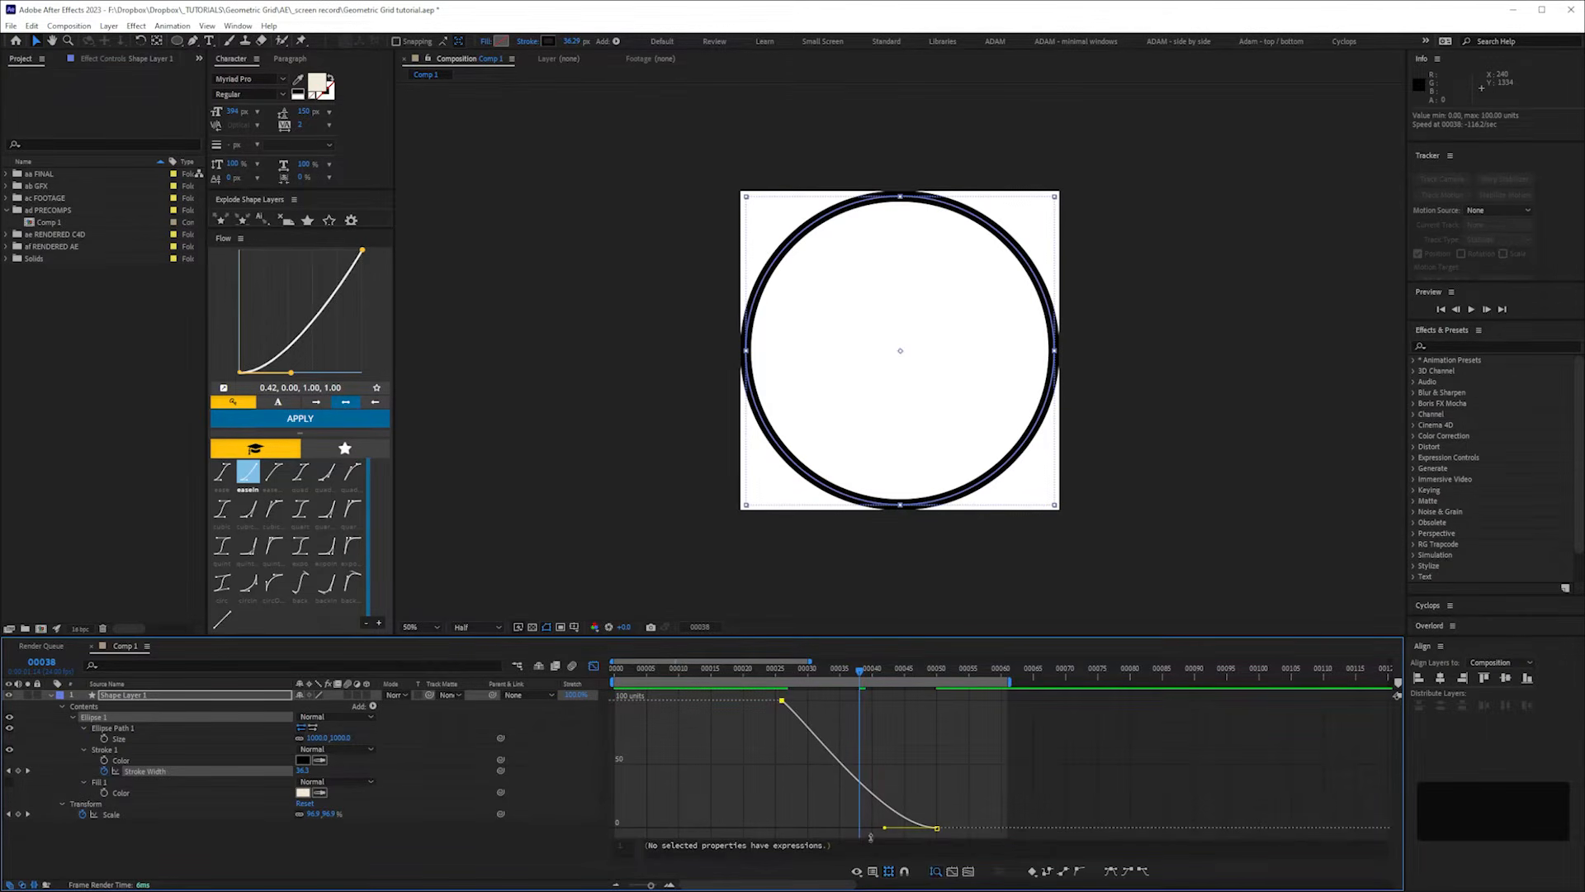
pyautogui.press('F9')
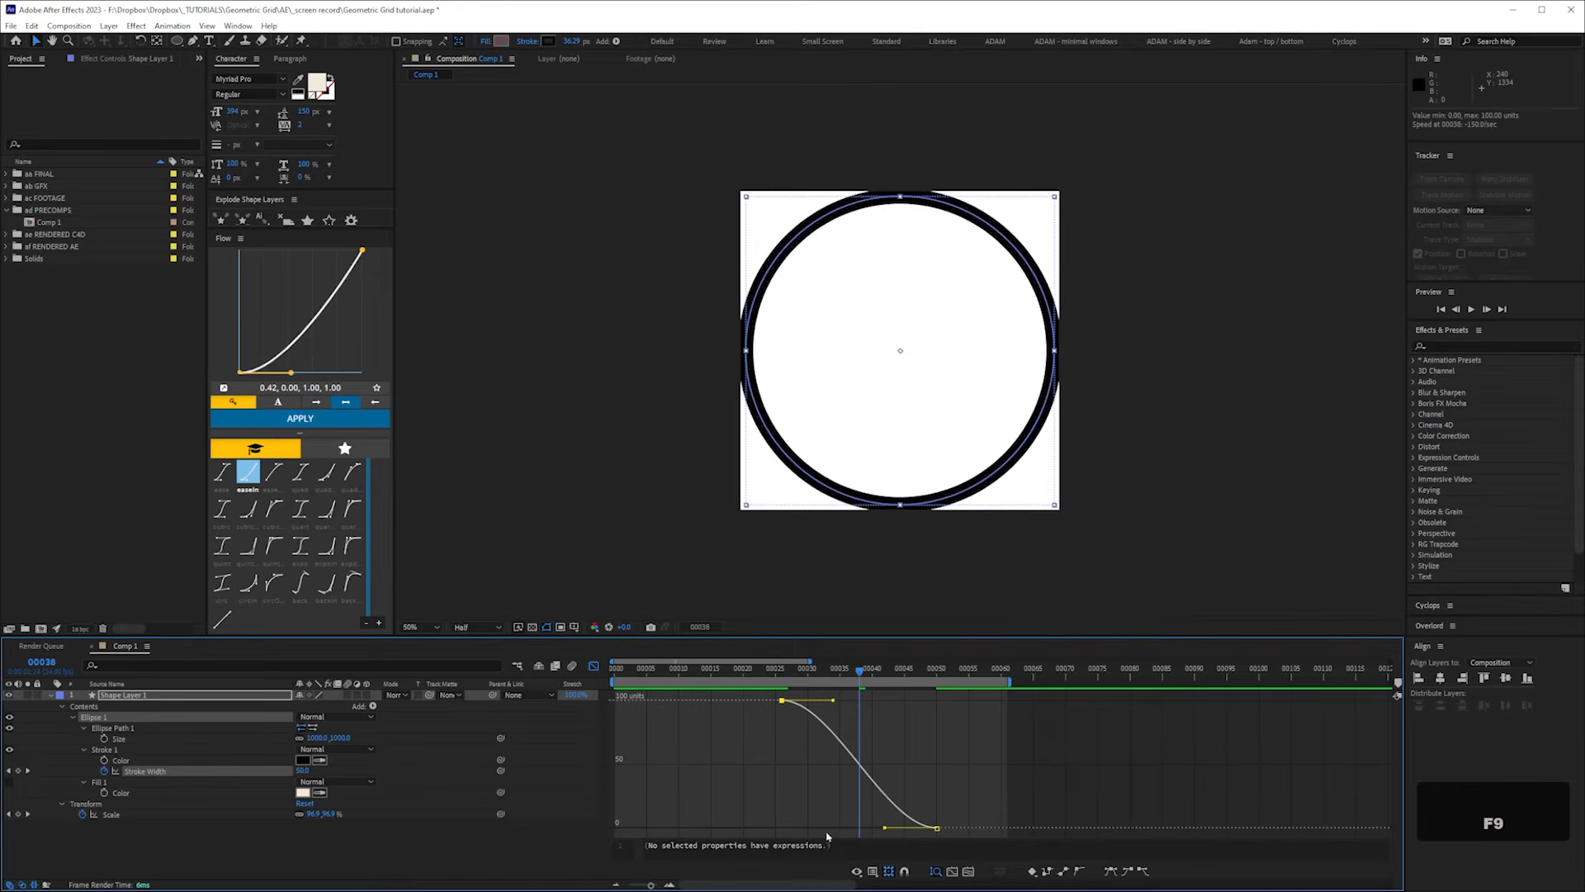
pyautogui.click(598, 669)
pyautogui.press('KP_0')
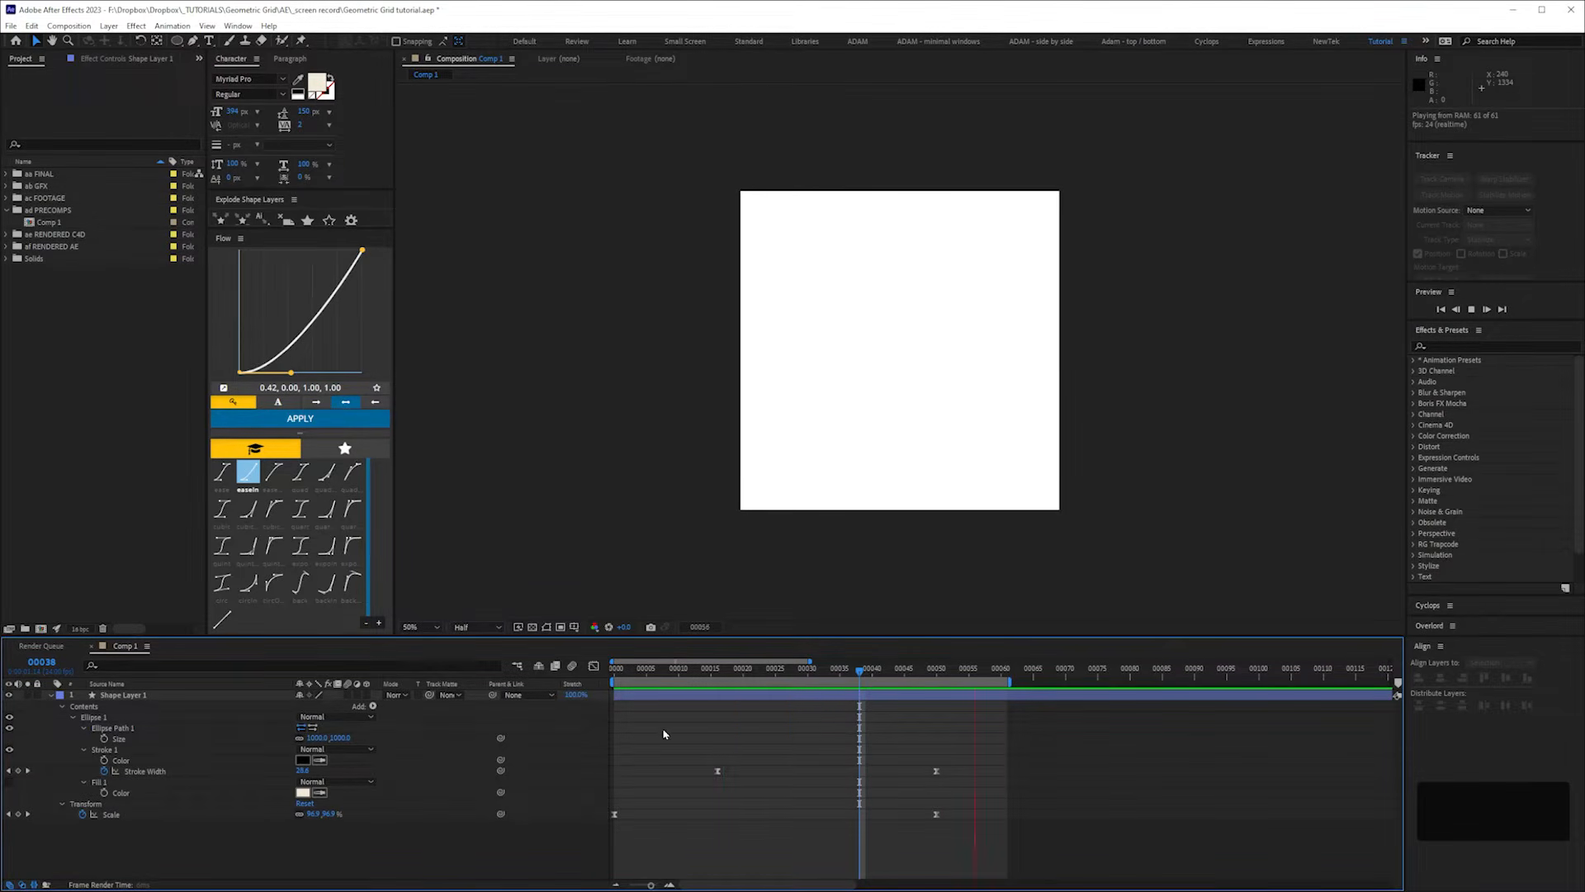
pyautogui.press('space')
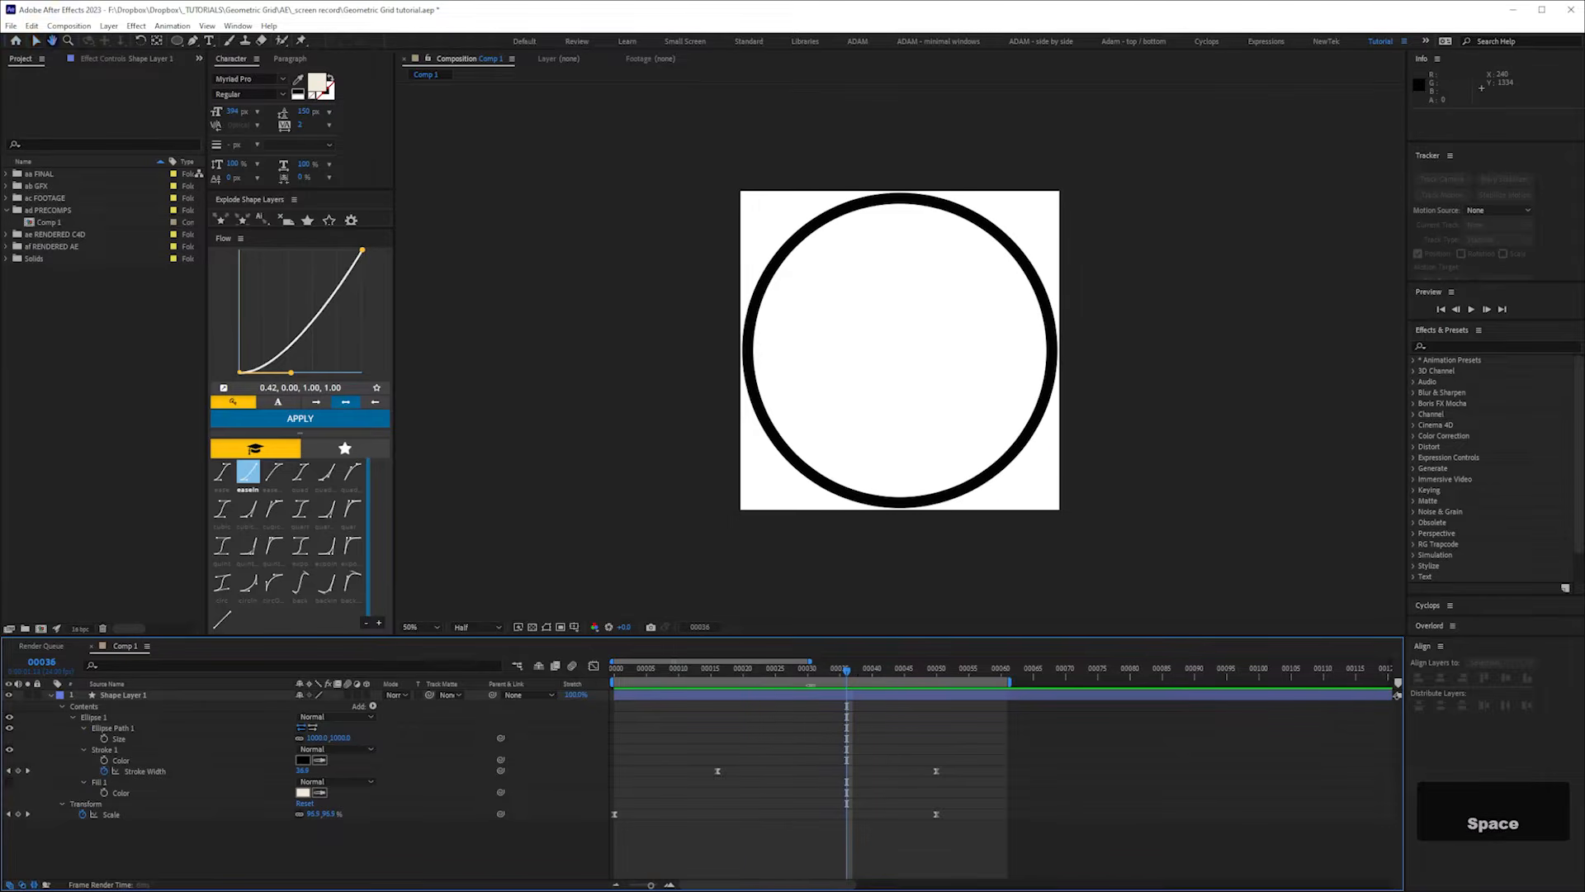
# - Try Scale values of 94% and 95% on the circle's final keyframe at frame 50, checking nearby frames
pyautogui.click(871, 670)
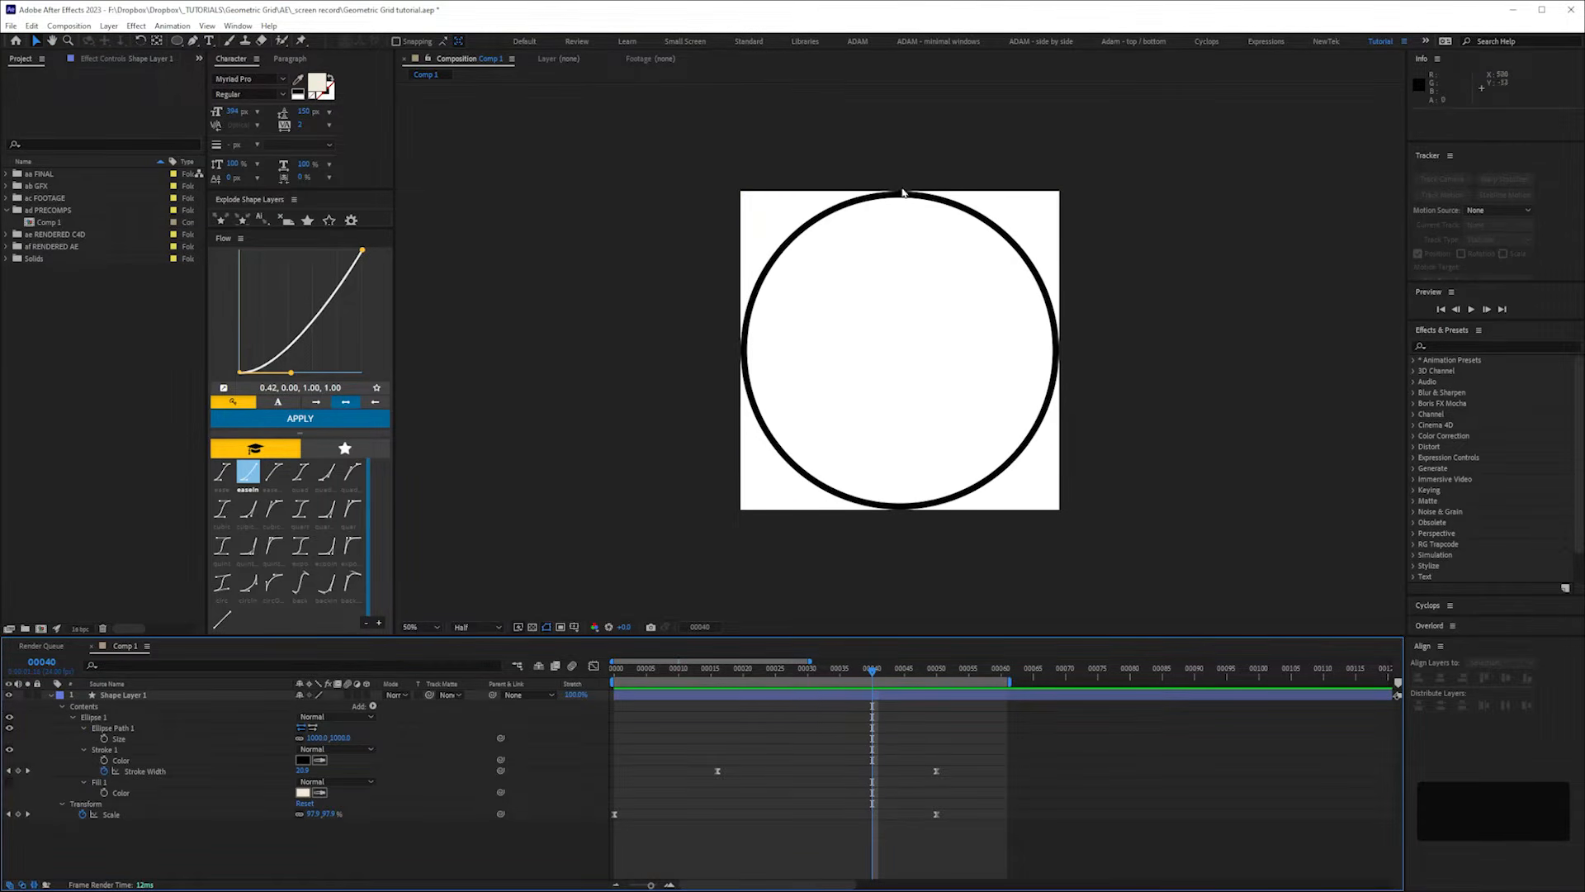
pyautogui.hotkey('shift', 'pagedown')
pyautogui.click(316, 814)
pyautogui.write('95')
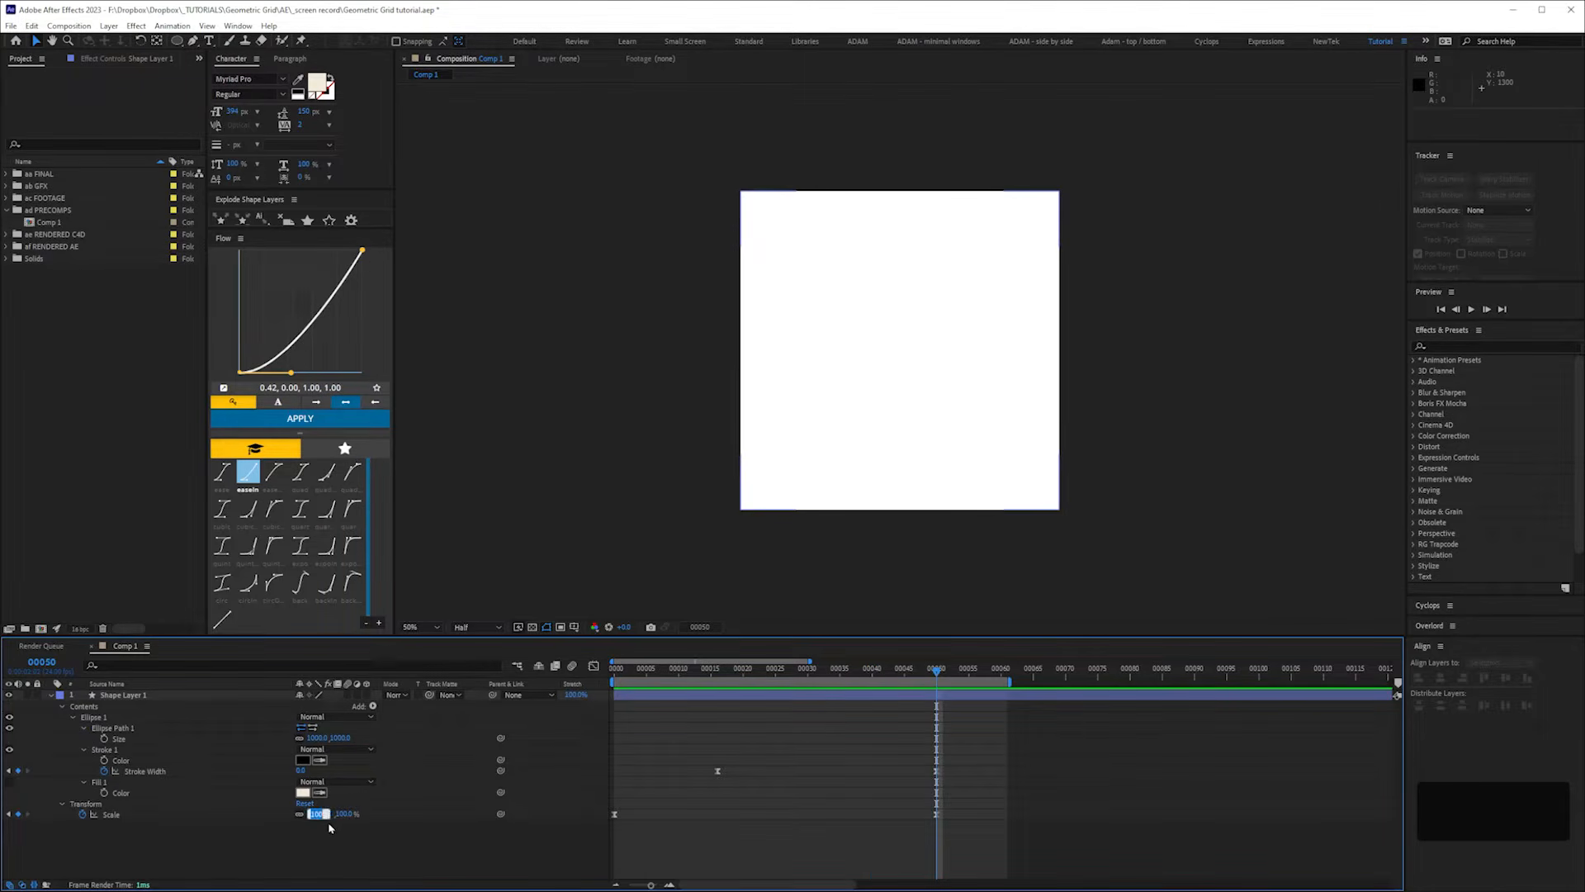
pyautogui.press('Return')
pyautogui.write('94')
pyautogui.press('Return')
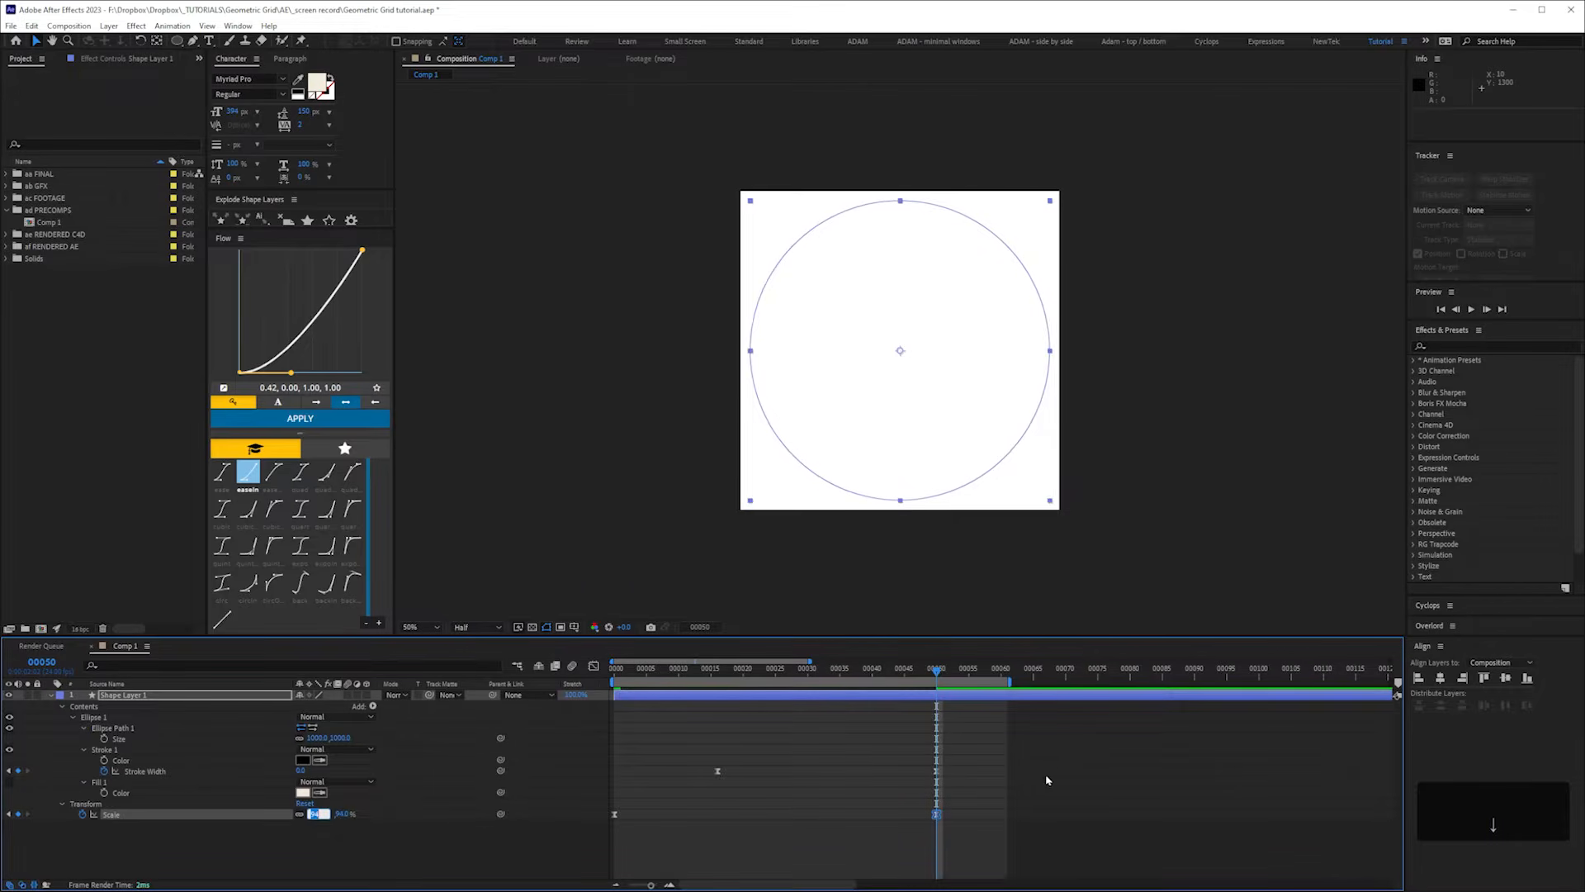
pyautogui.press('Up')
pyautogui.click(1054, 778)
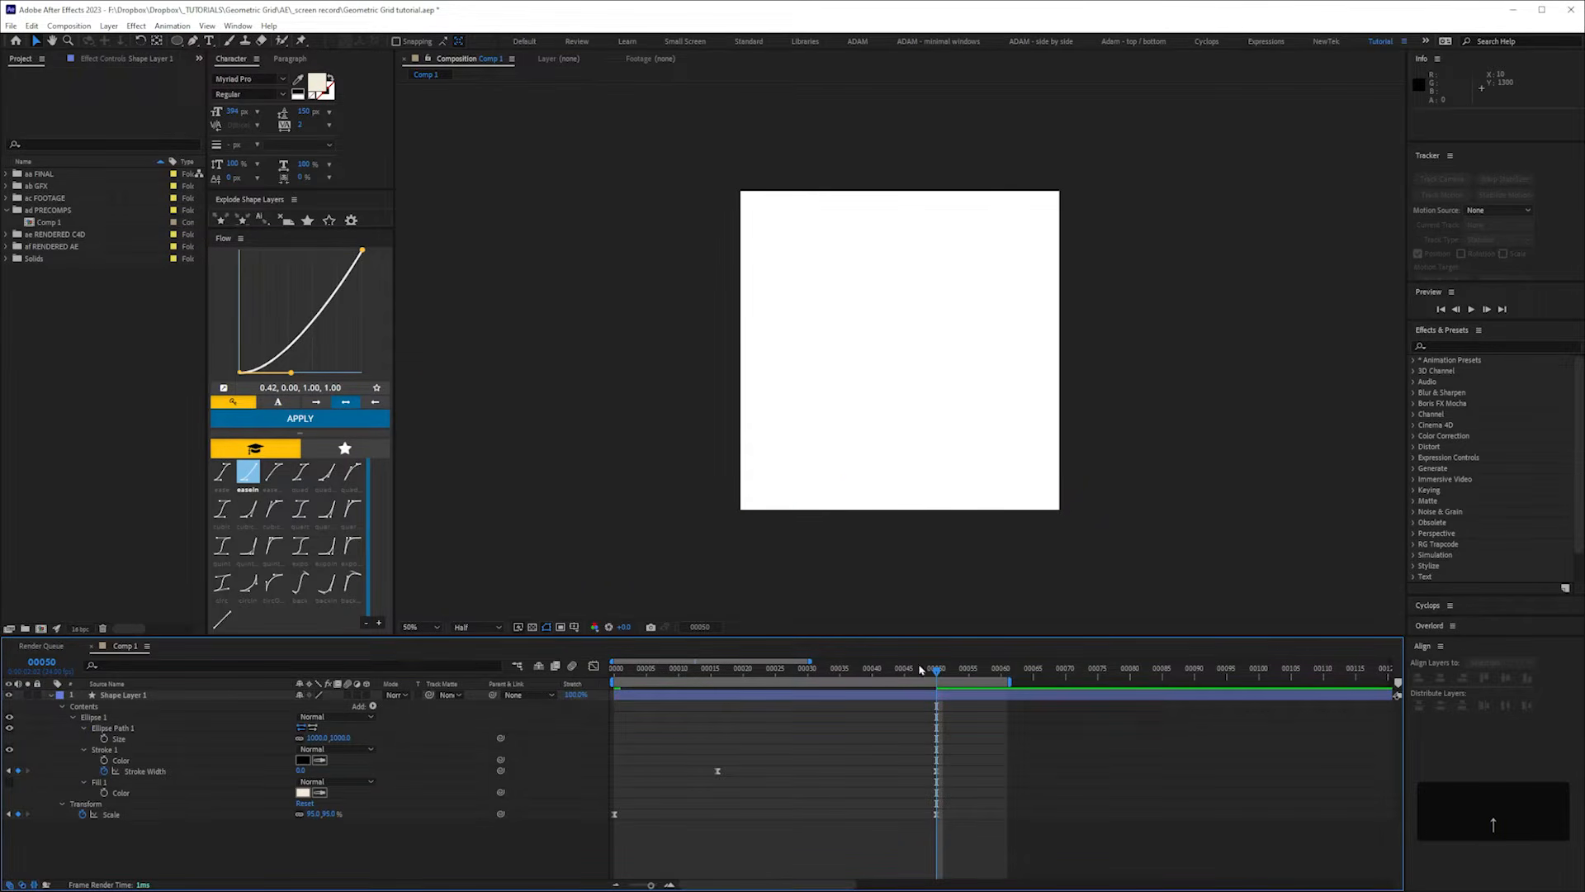
pyautogui.click(925, 681)
pyautogui.moveTo(926, 683); pyautogui.dragTo(938, 682)
# - Set the circle's Scale keyframe at frame 50 to 98% and preview the animation
pyautogui.click(314, 814)
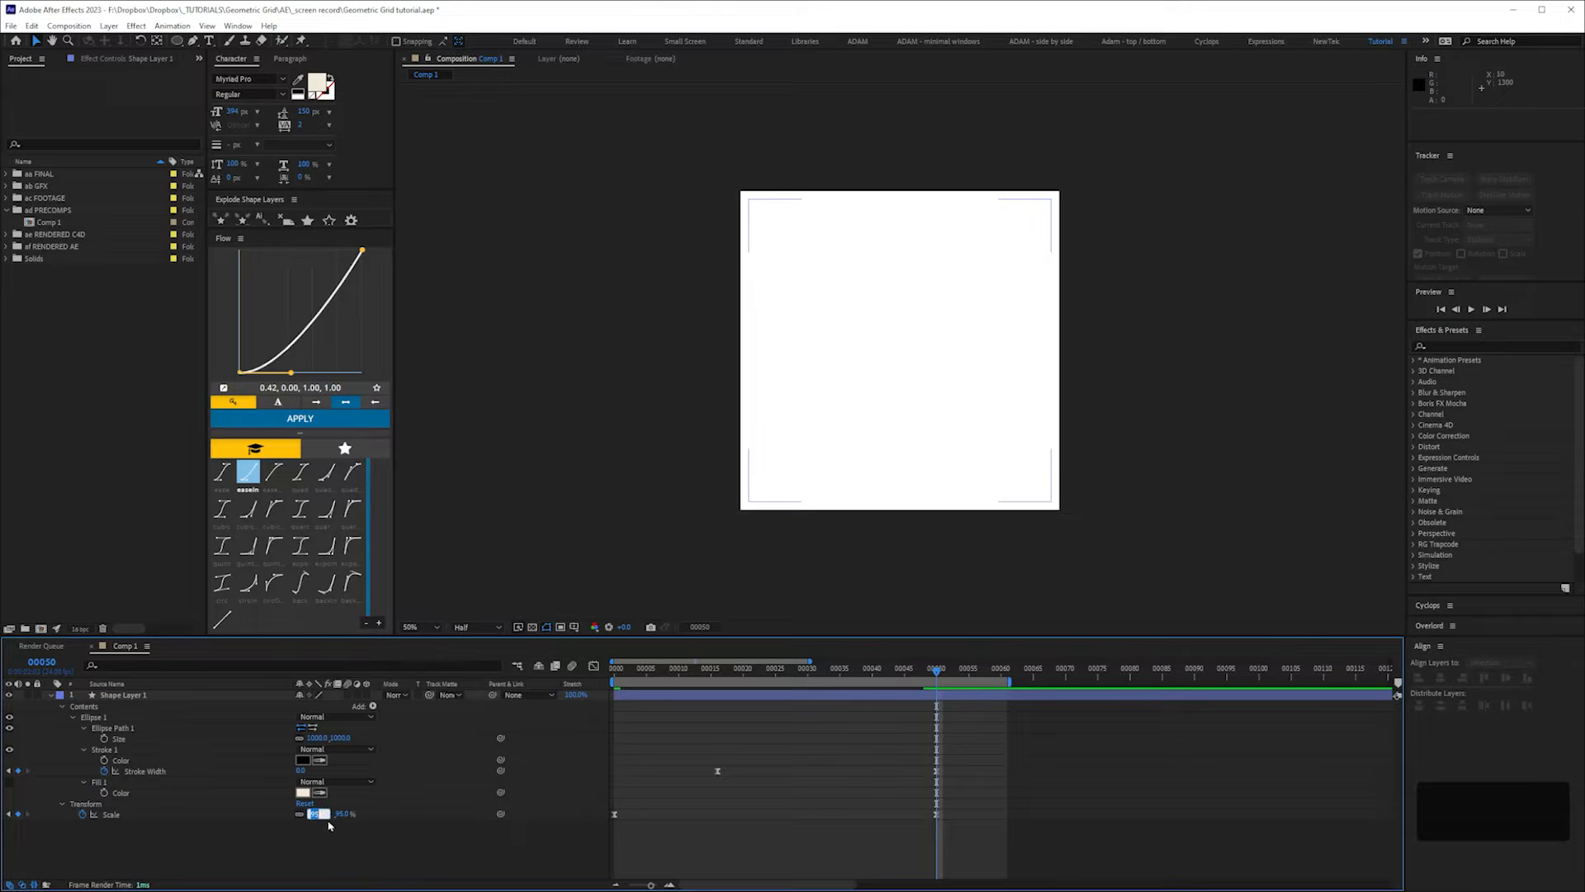
pyautogui.press('Up')
pyautogui.press('Up')
pyautogui.press('Up')
pyautogui.click(997, 775)
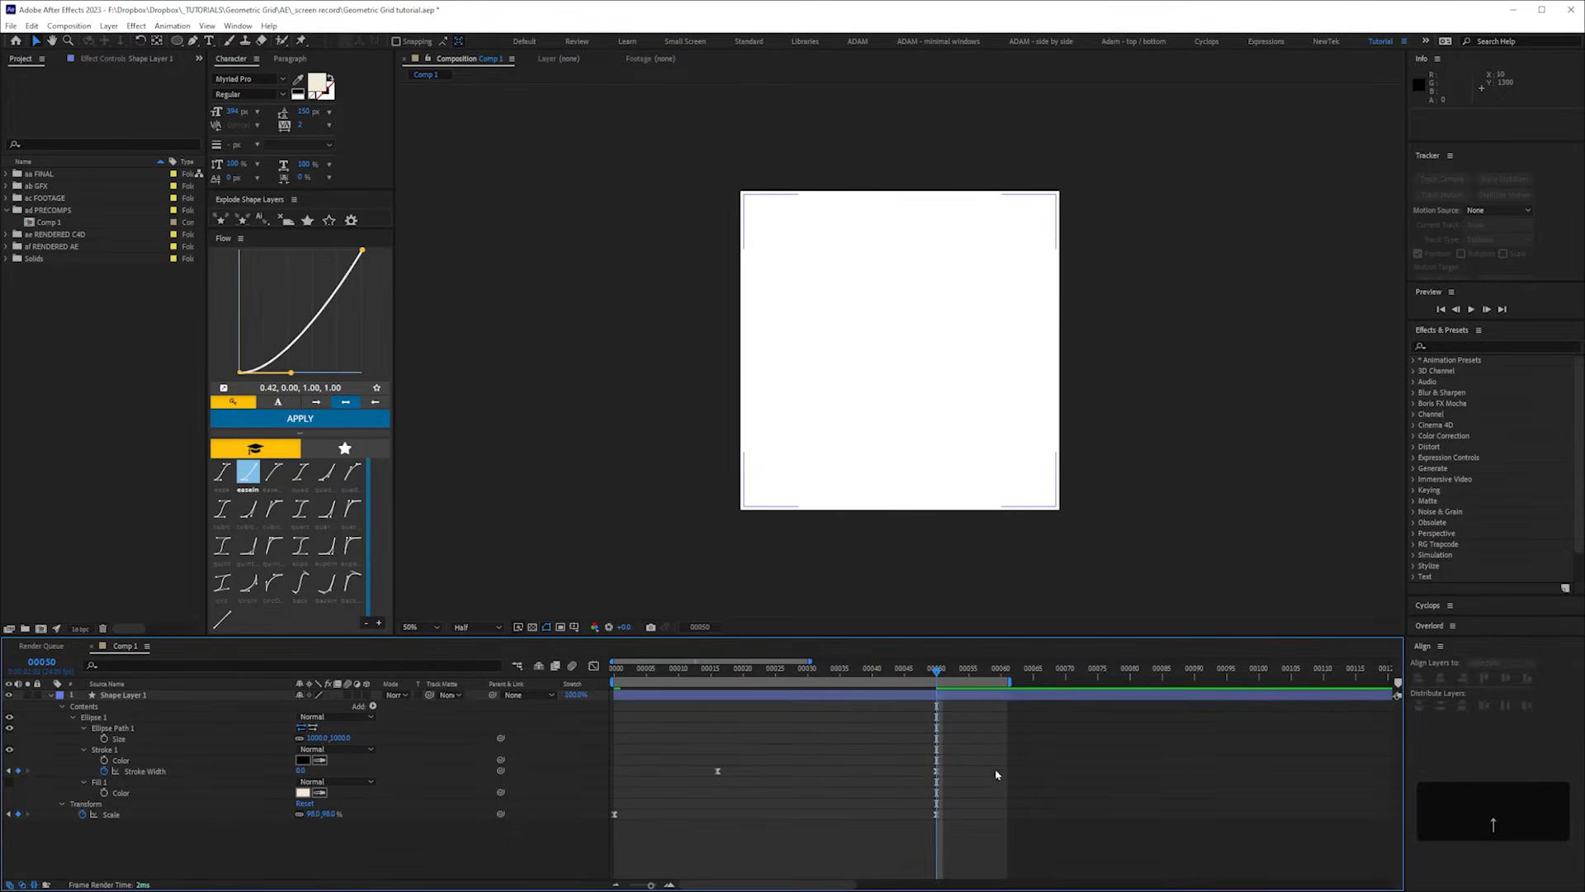
pyautogui.press('KP_0')
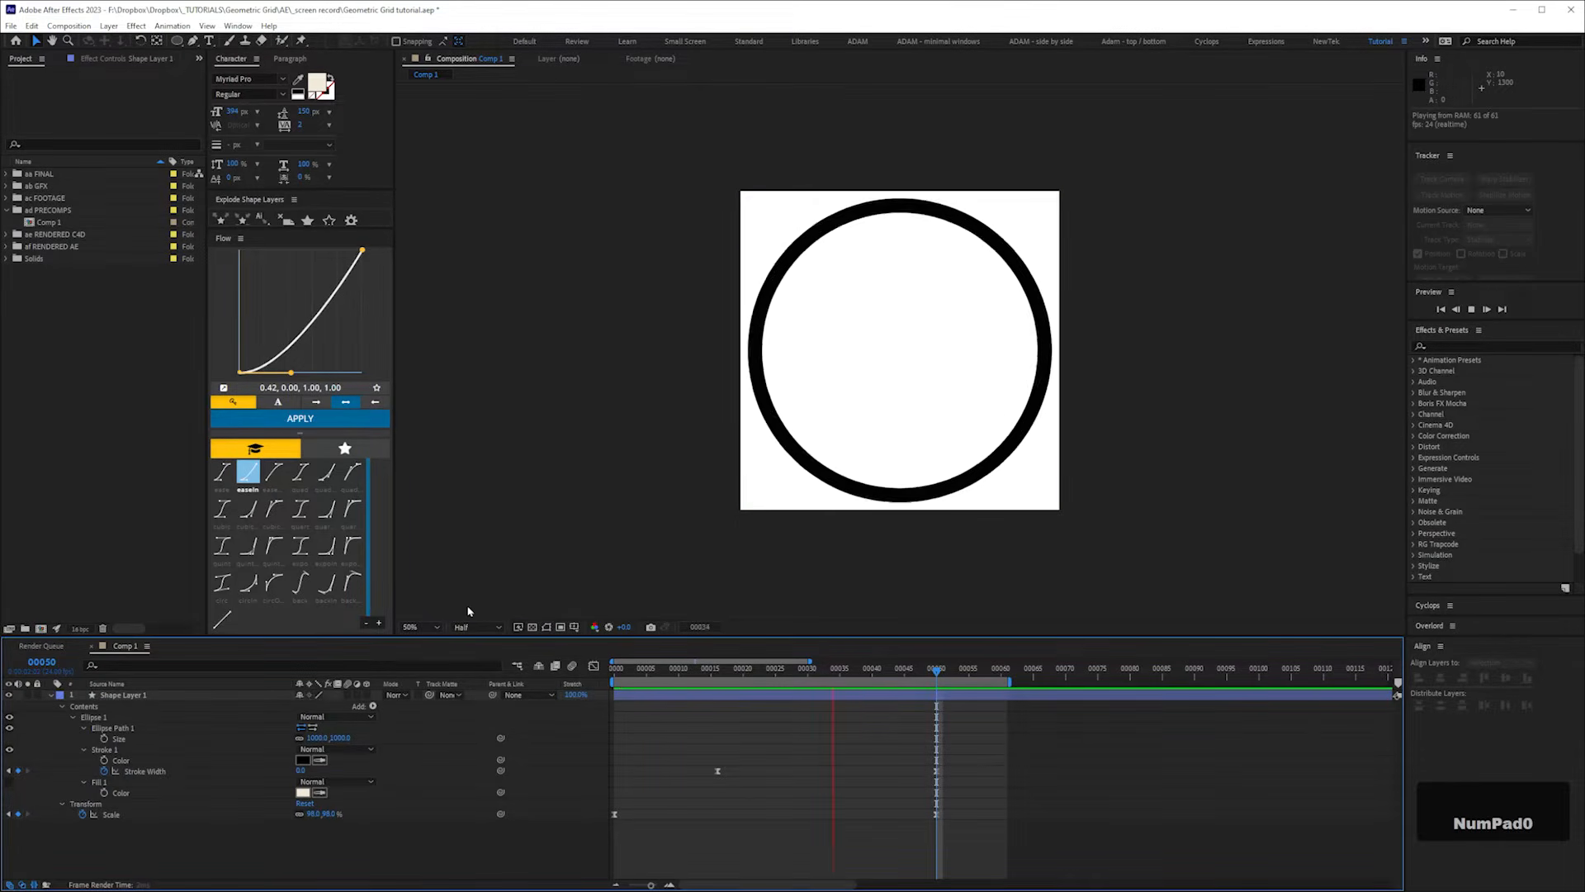
pyautogui.press('space')
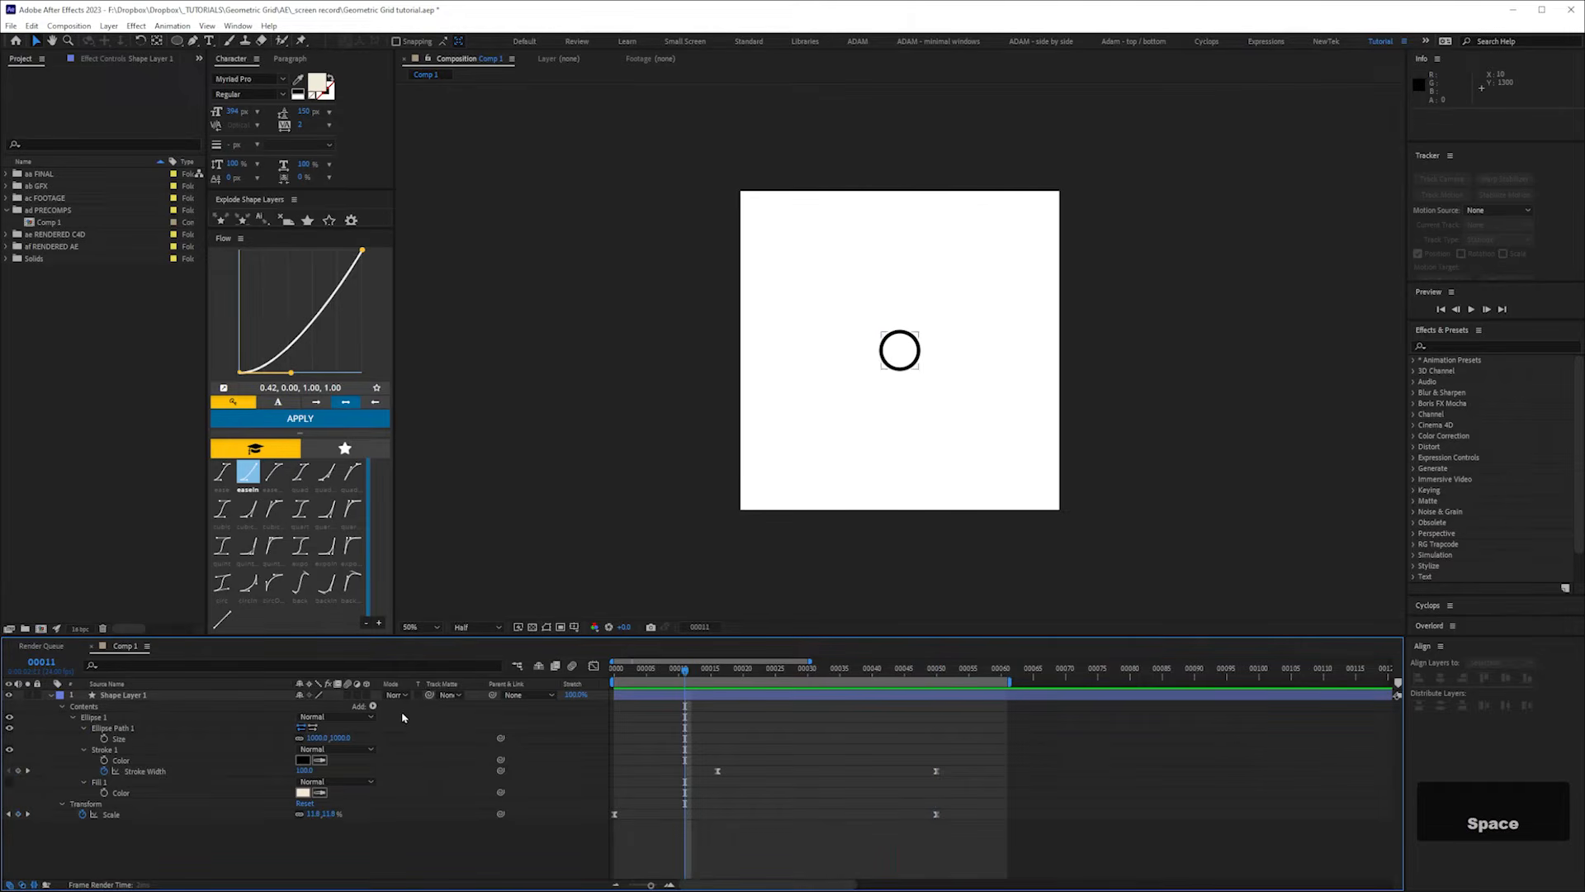
# - Add a layer marker to the circle layer at frame 50, where the animation ends
pyautogui.press('Home')
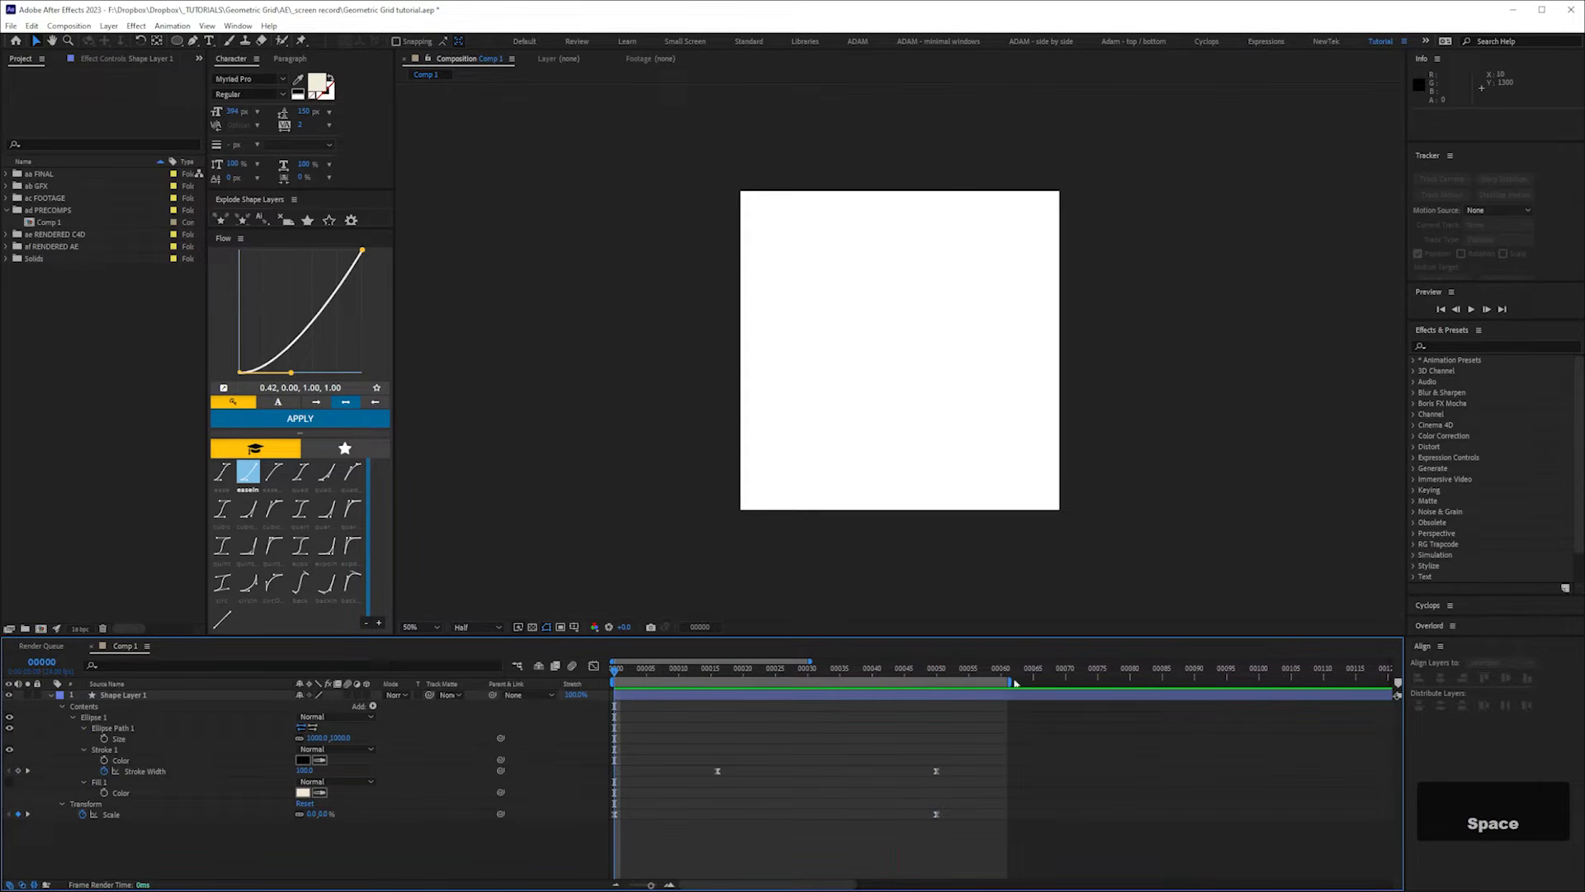
pyautogui.moveTo(921, 677); pyautogui.dragTo(931, 677)
pyautogui.click(944, 698)
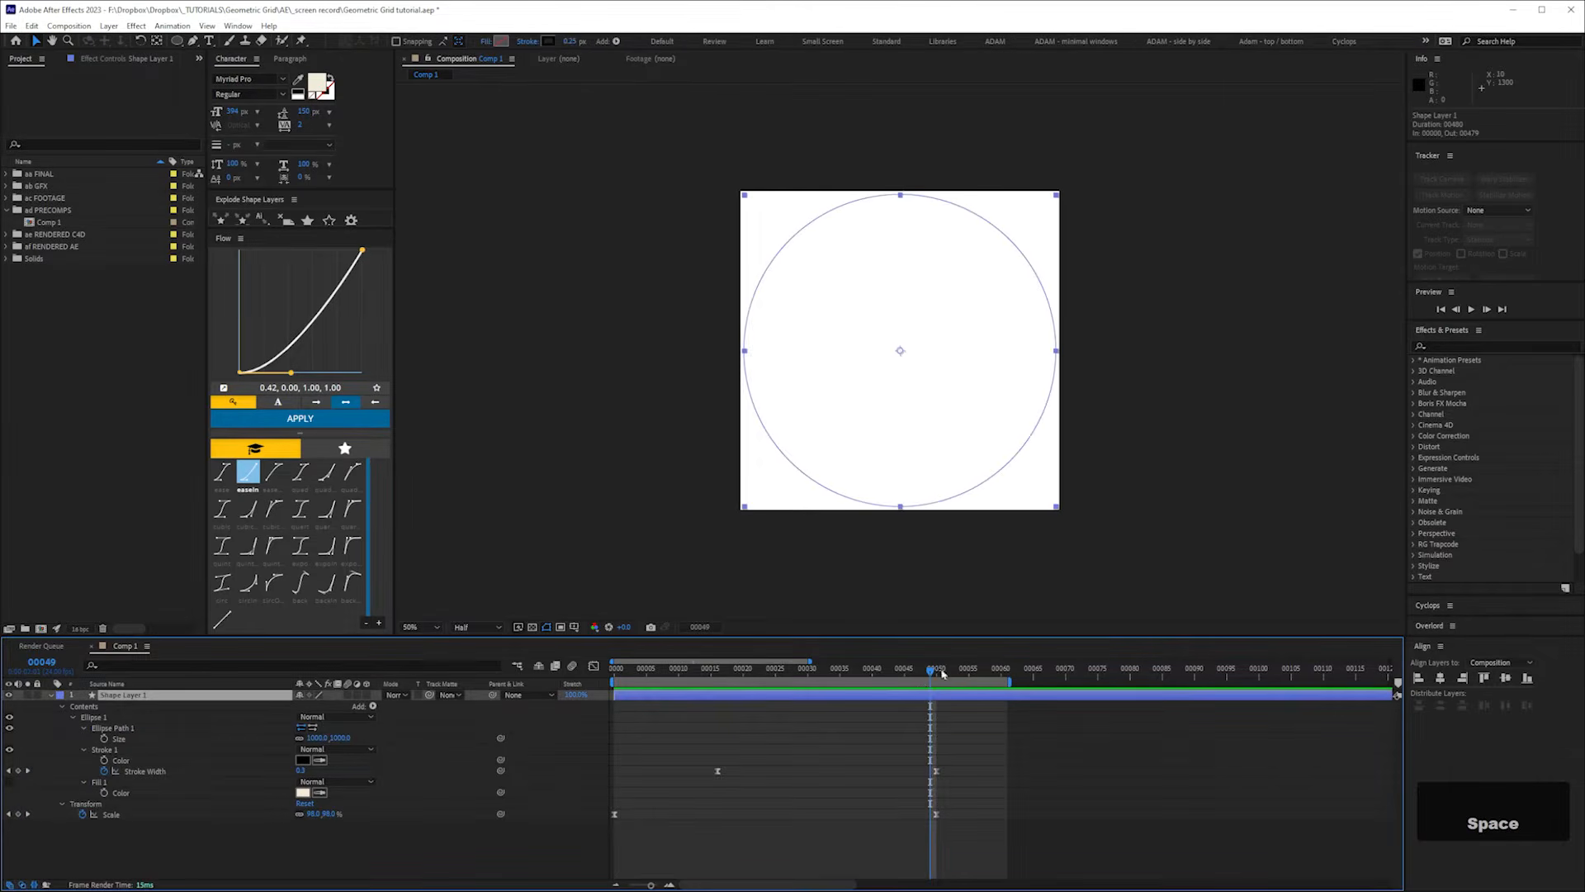
pyautogui.moveTo(935, 679); pyautogui.dragTo(939, 681)
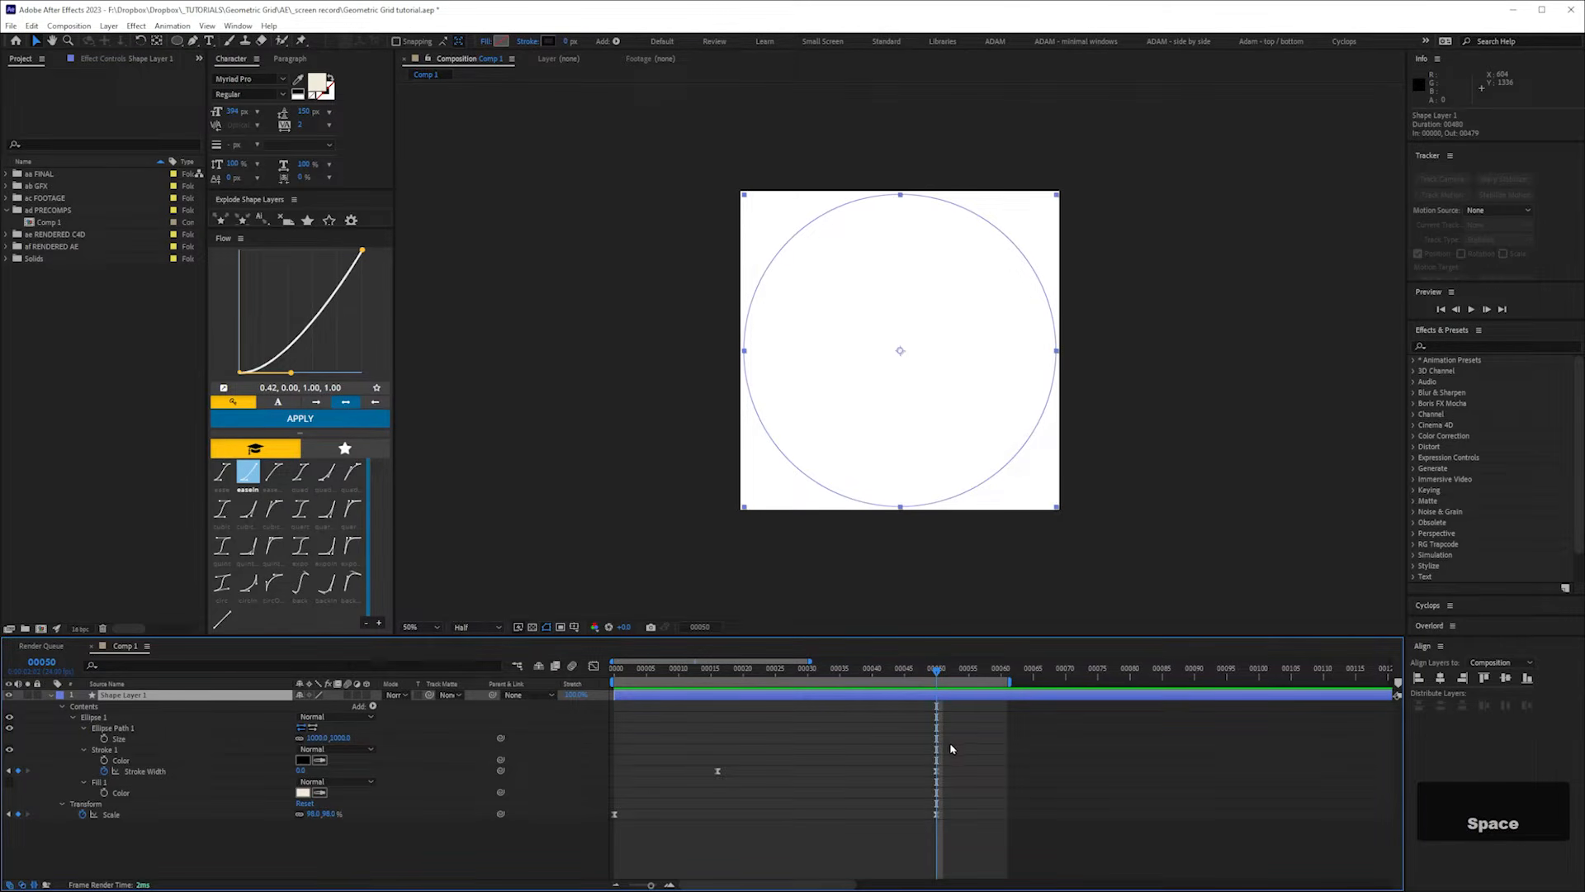
pyautogui.press('KP_Multiply')
# - Rename the circle layer to circle_01 and collapse its properties
pyautogui.press('Return')
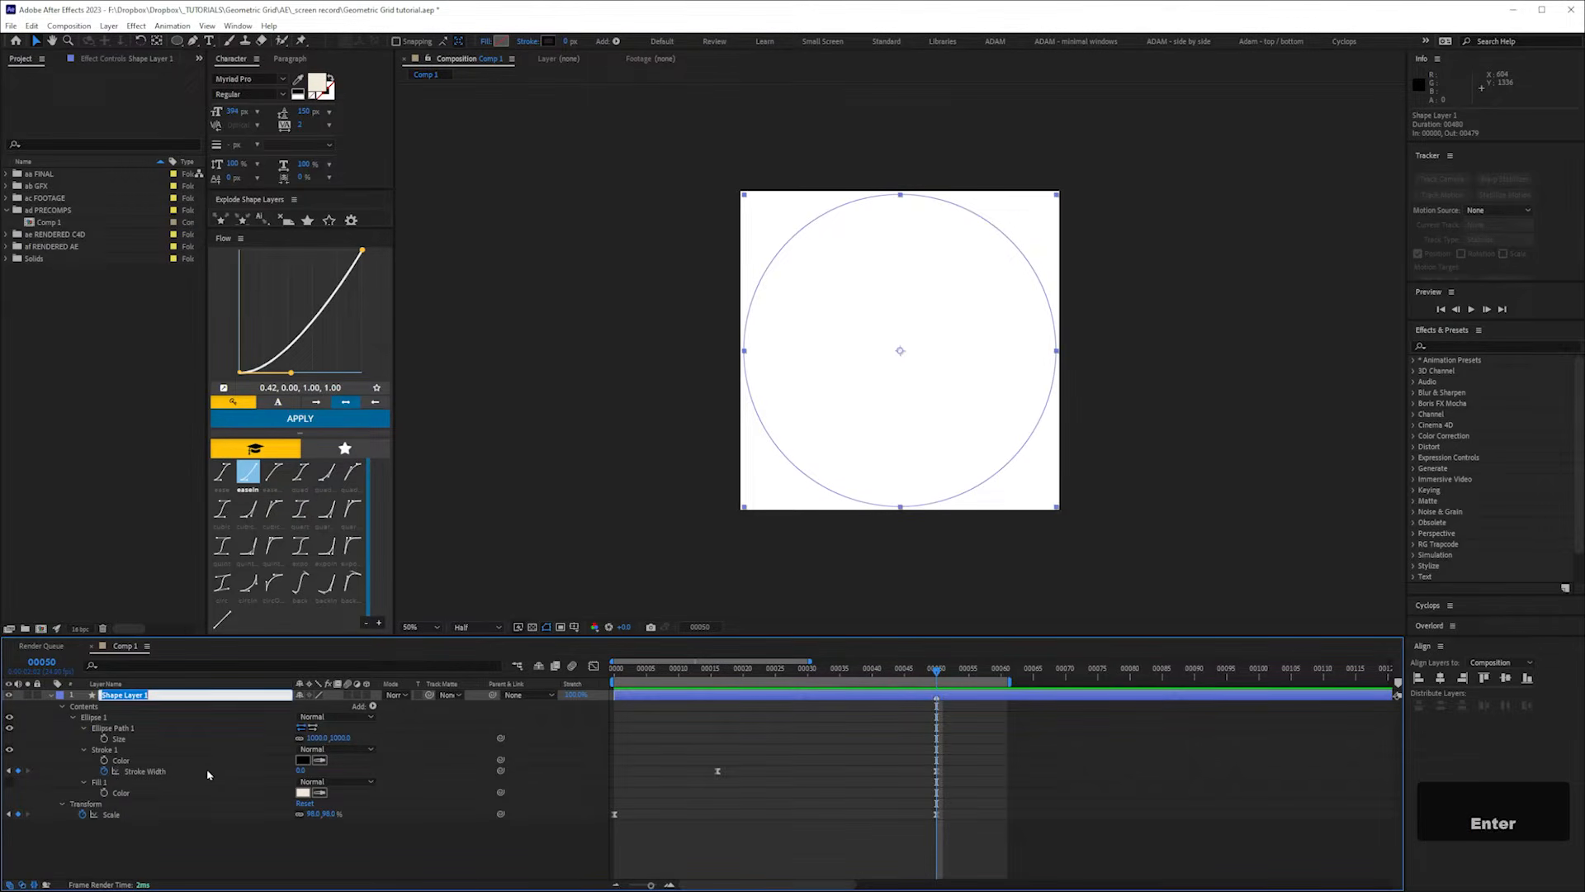
pyautogui.write('cir')
pyautogui.write('clke')
pyautogui.write('e')
pyautogui.write('_01')
pyautogui.press('Return')
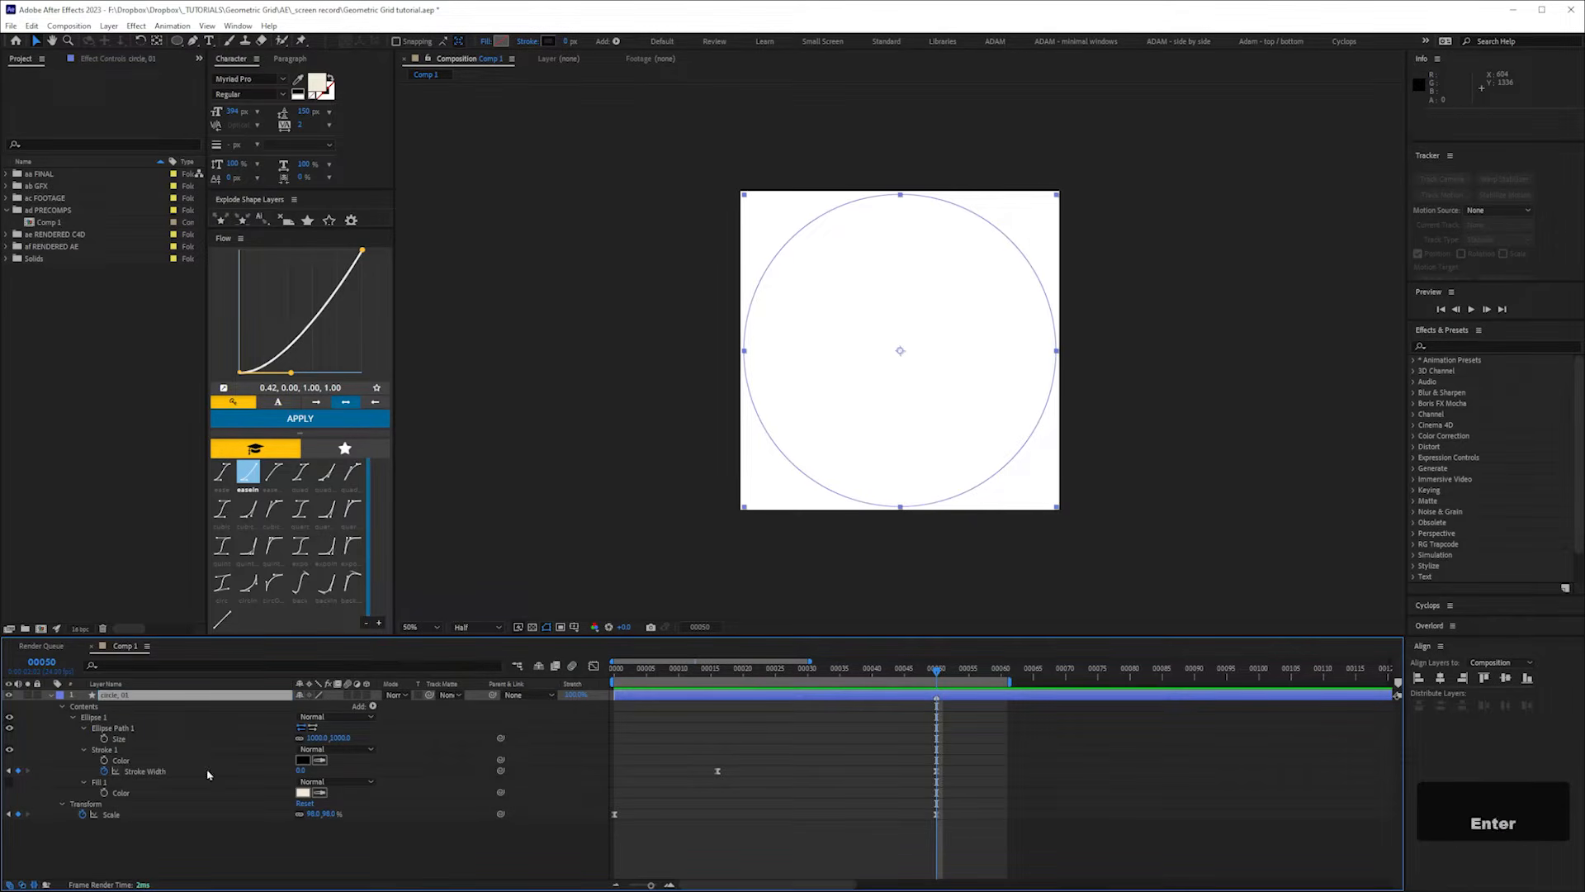
pyautogui.click(50, 696)
pyautogui.click(353, 795)
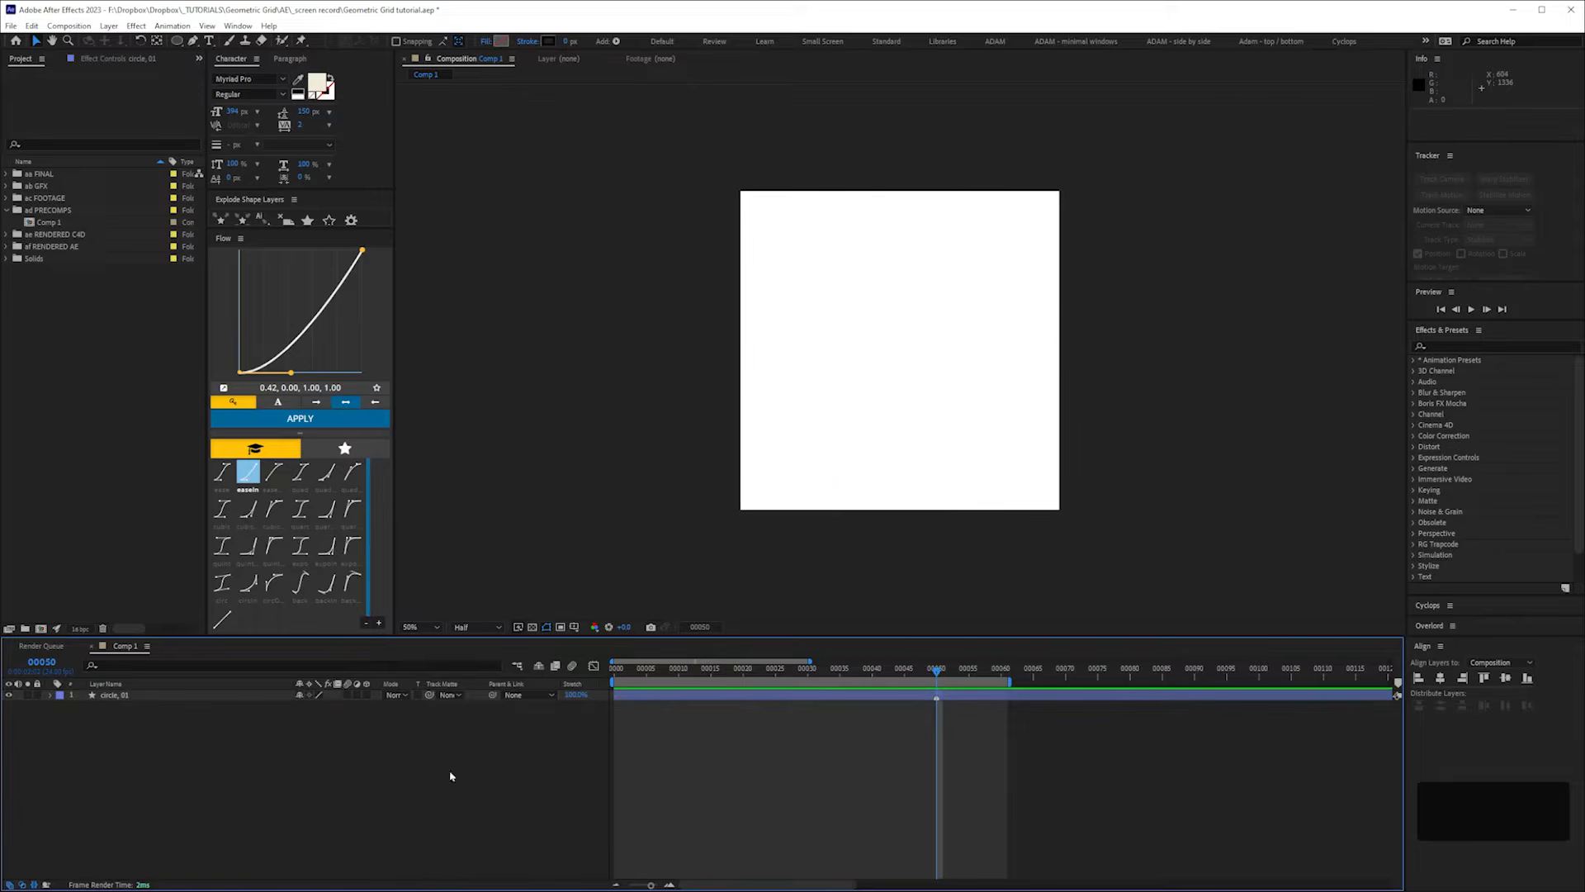
# - Duplicate the circle_01 layer and offset the copy so that it starts at frame 20
pyautogui.click(125, 697)
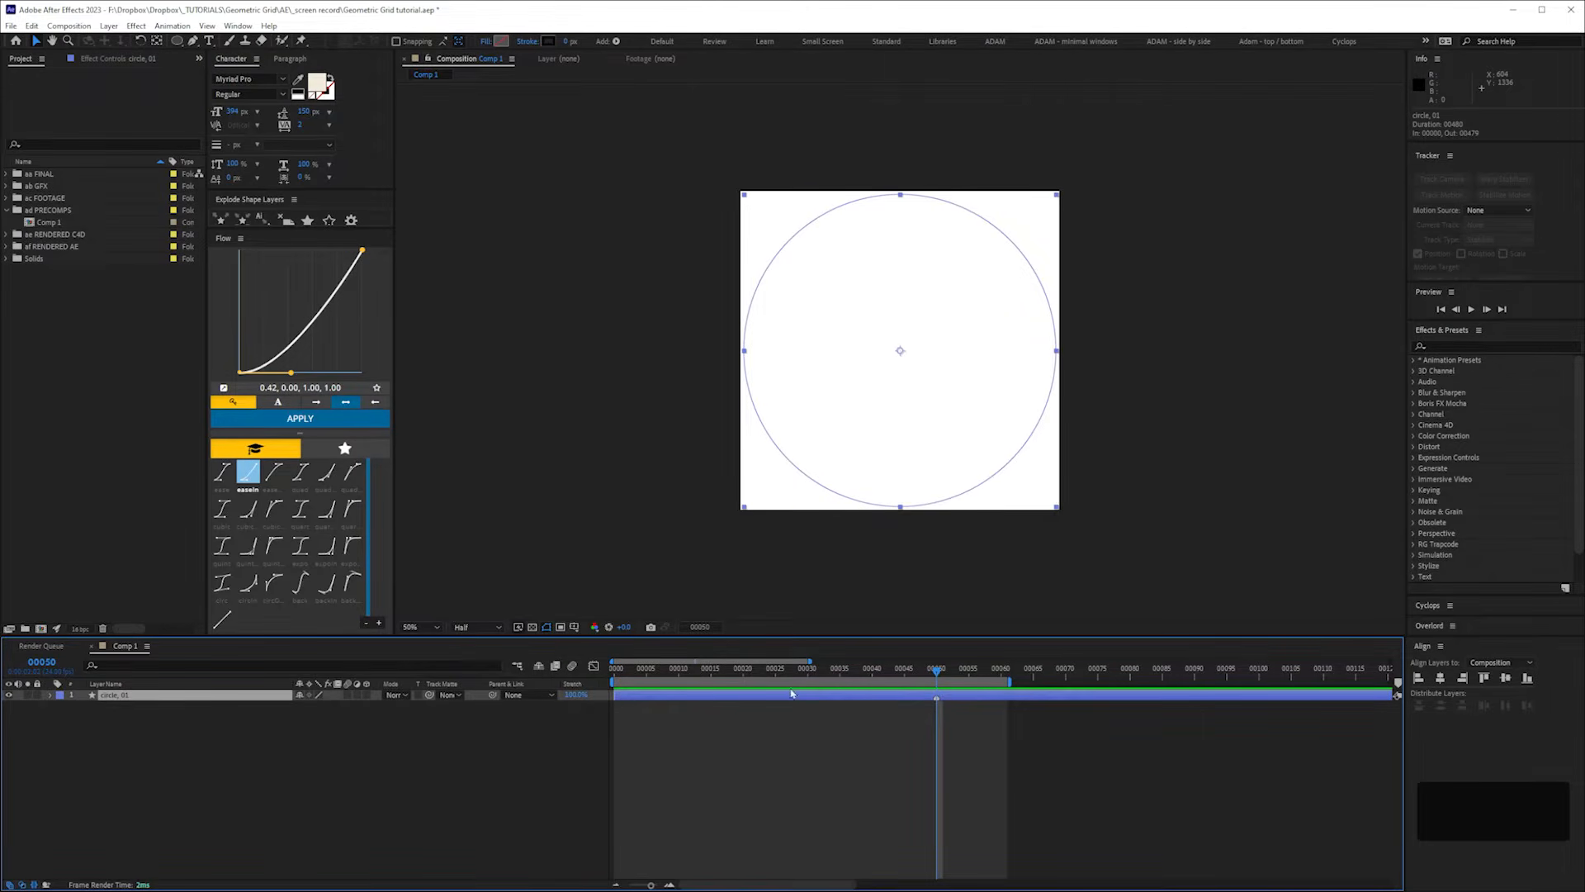
pyautogui.moveTo(694, 675)
pyautogui.mouseDown()
pyautogui.moveTo(735, 680)
pyautogui.moveTo(678, 680)
pyautogui.moveTo(727, 696)
pyautogui.mouseUp()
pyautogui.click(184, 799)
pyautogui.click(111, 696)
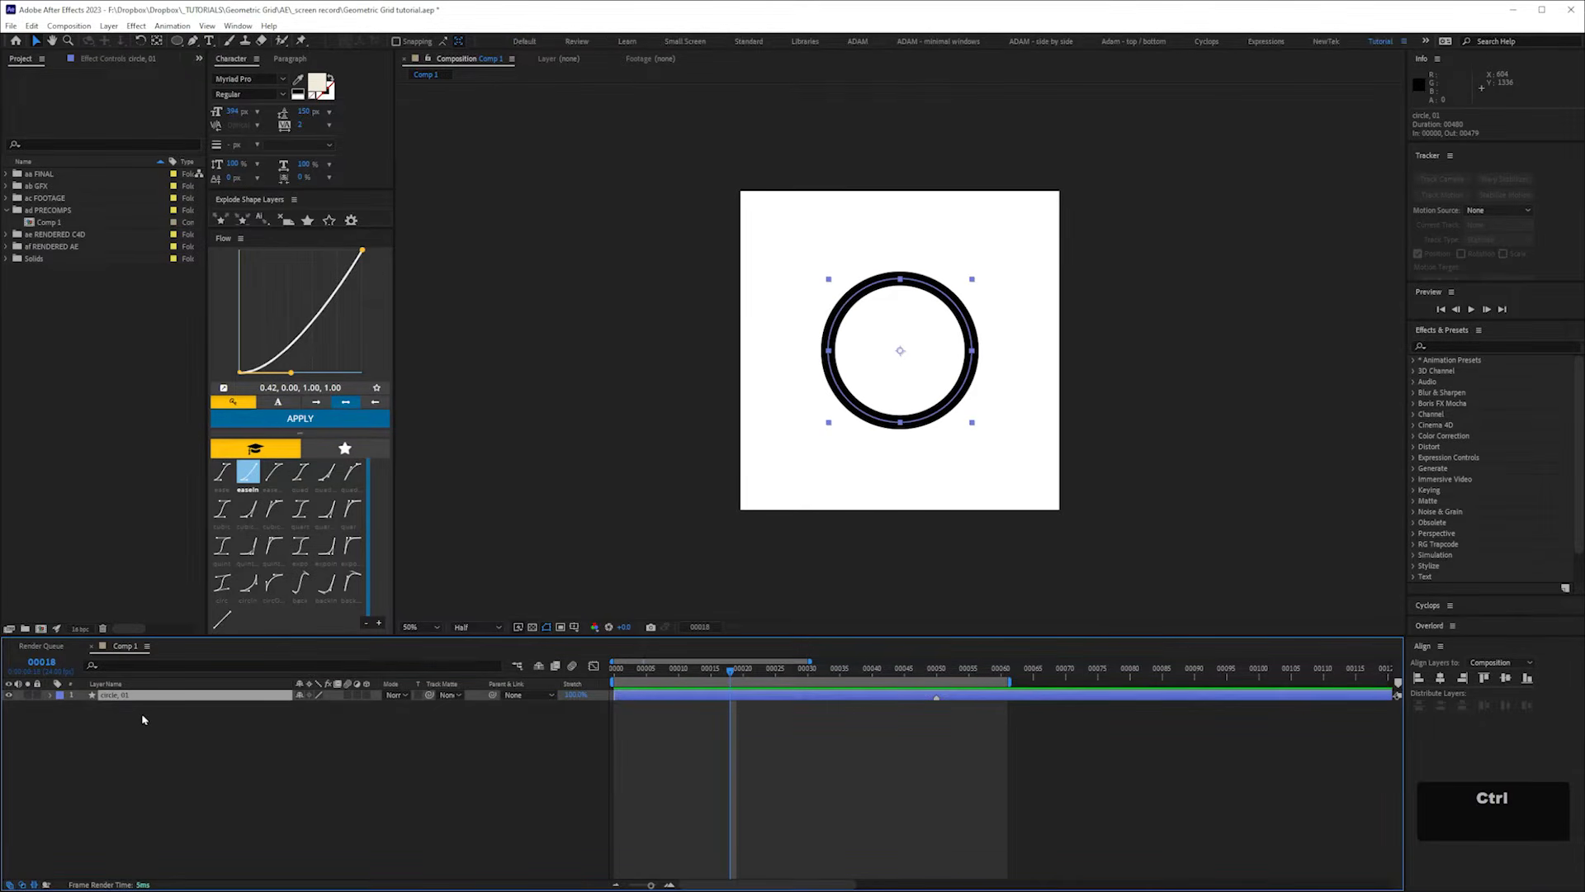
pyautogui.hotkey('ctrl', 'd')
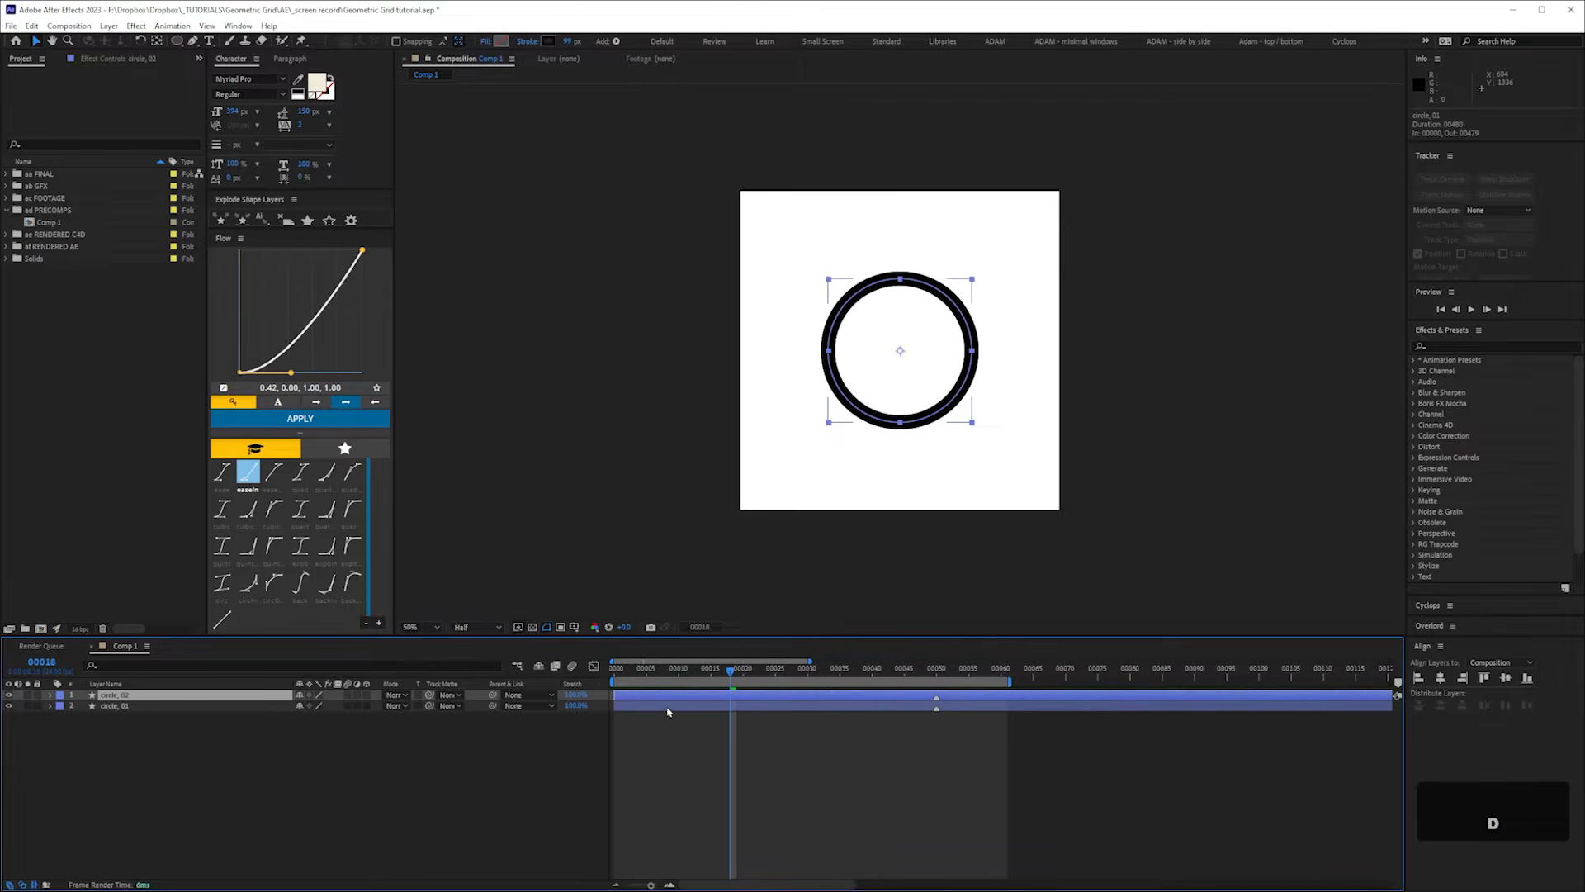
pyautogui.moveTo(677, 673); pyautogui.dragTo(854, 699)
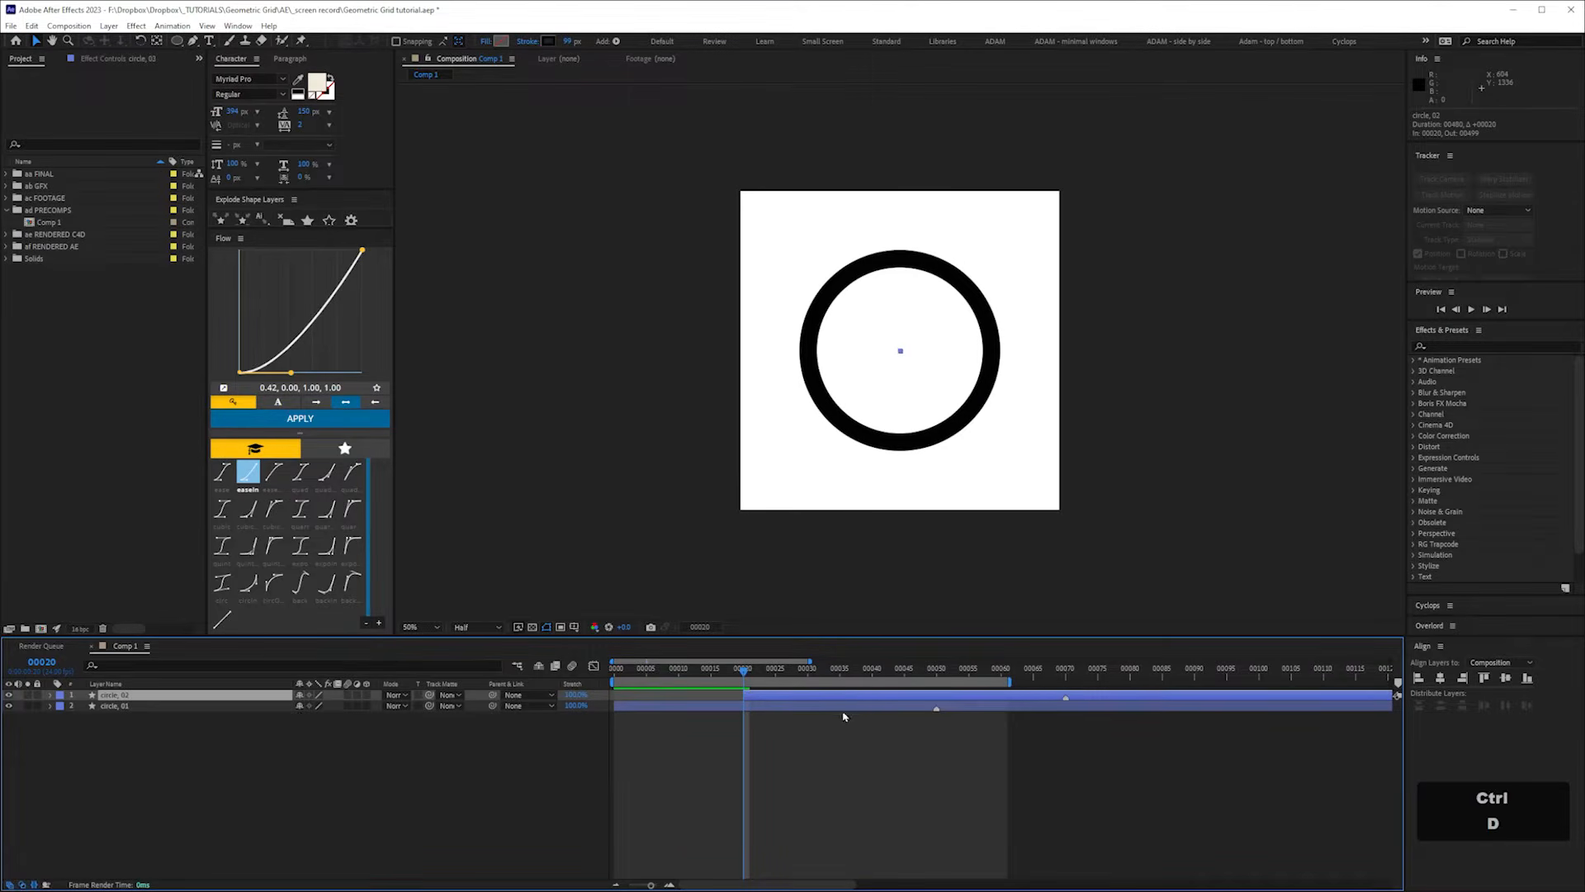
# - Duplicate circle_02, offset the new copy to start at frame 40, and preview the three staggered circles
pyautogui.hotkey('ctrl', 'd')
pyautogui.click(876, 672)
pyautogui.moveTo(856, 699); pyautogui.dragTo(986, 713)
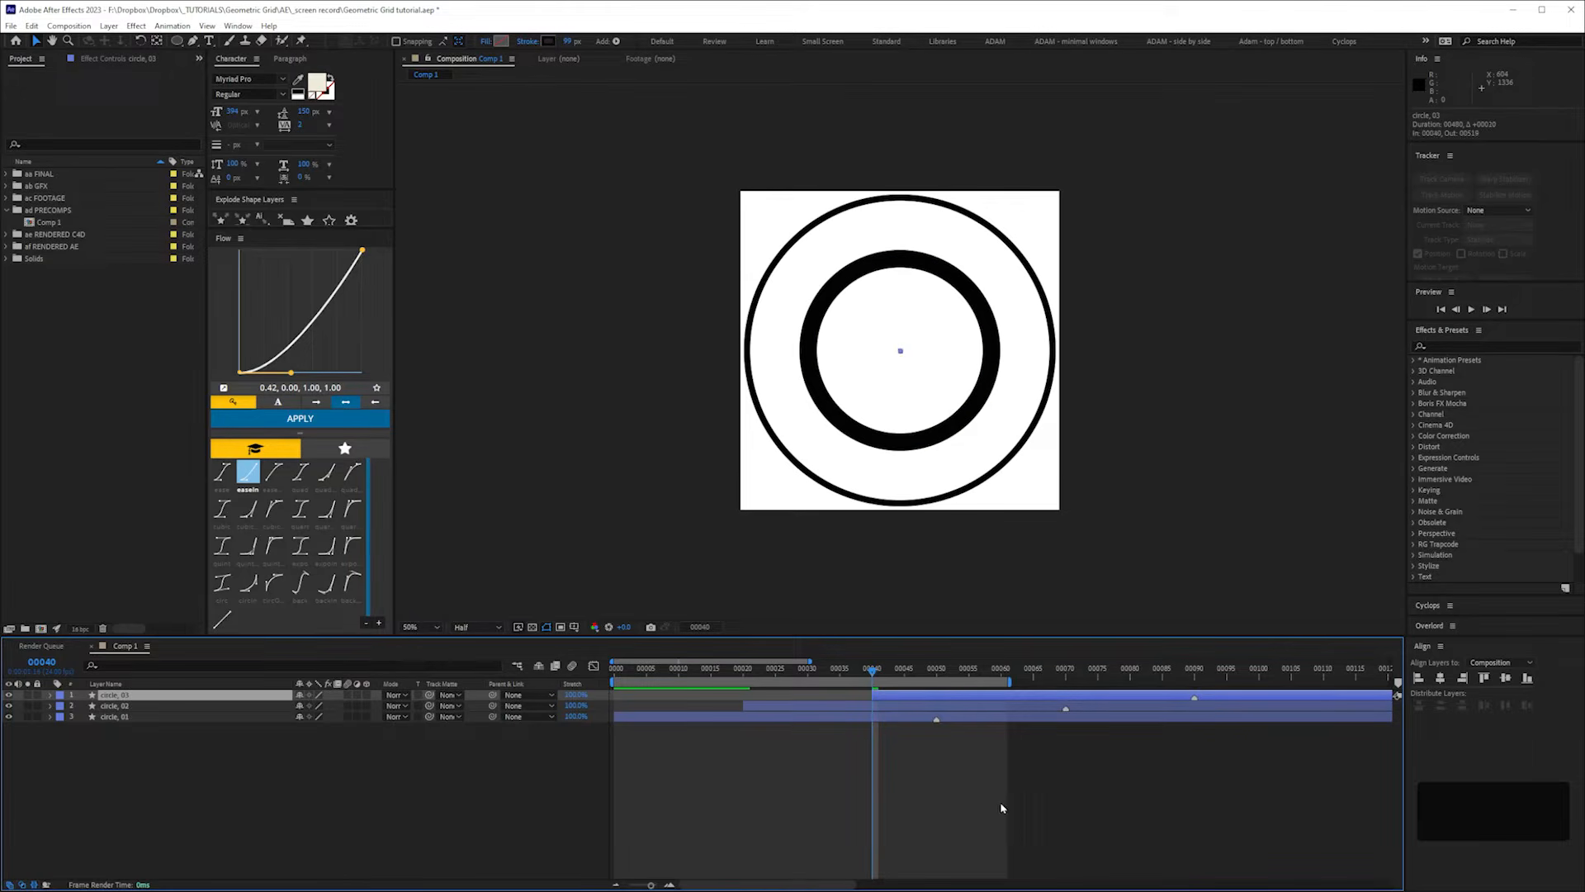
pyautogui.press('KP_0')
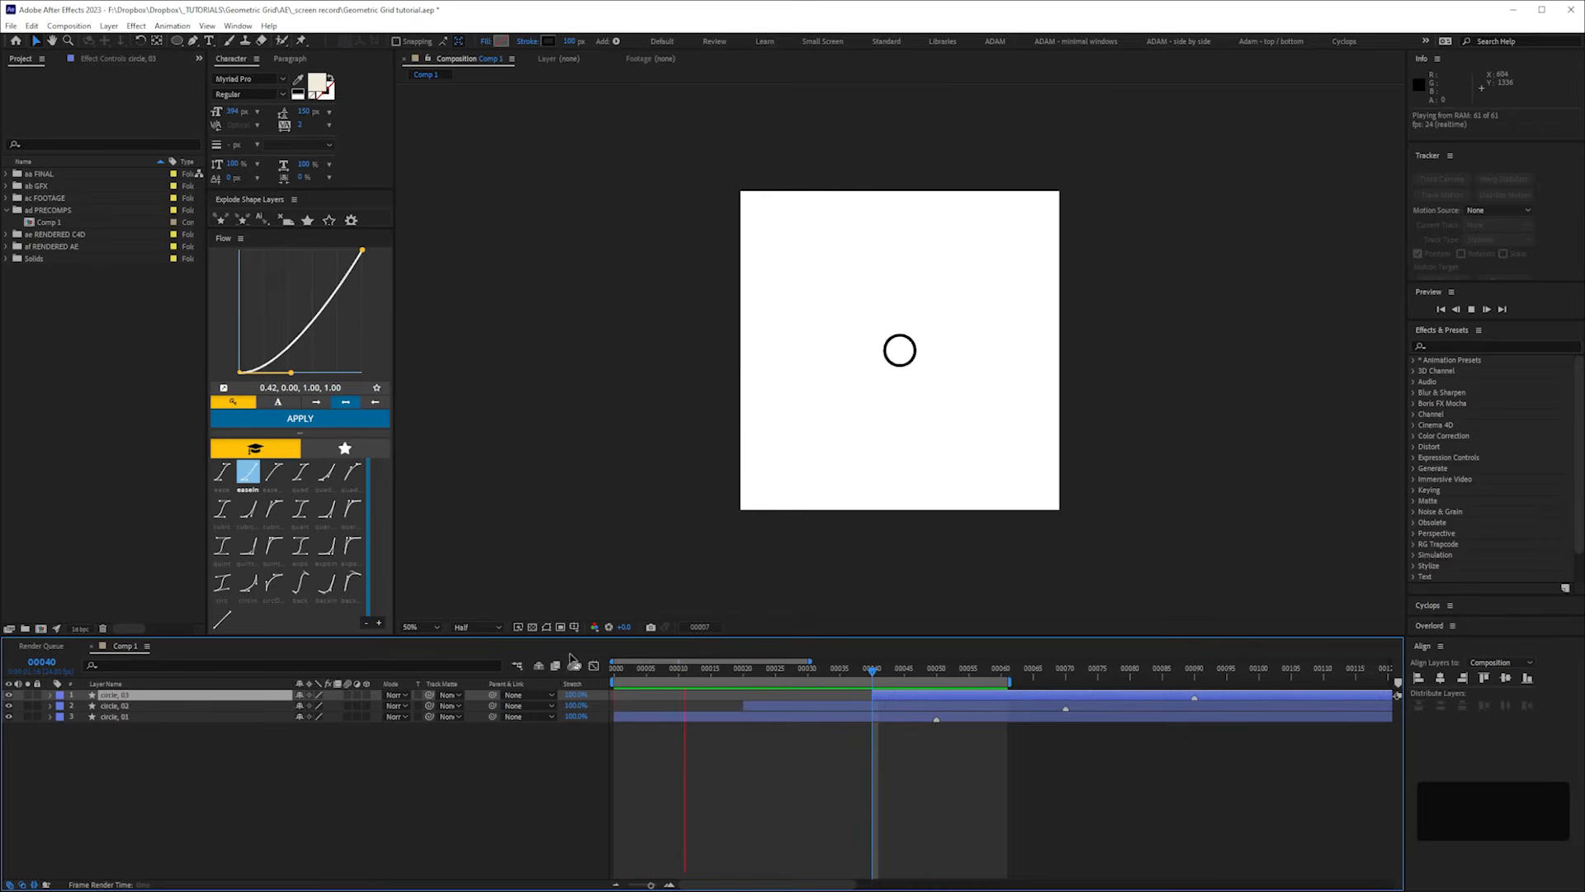
pyautogui.press('space')
# - Duplicate all three circle layers, stack the copies above the originals, and offset them to continue the 20-frame stagger from frame 60
pyautogui.moveTo(123, 800); pyautogui.dragTo(176, 695)
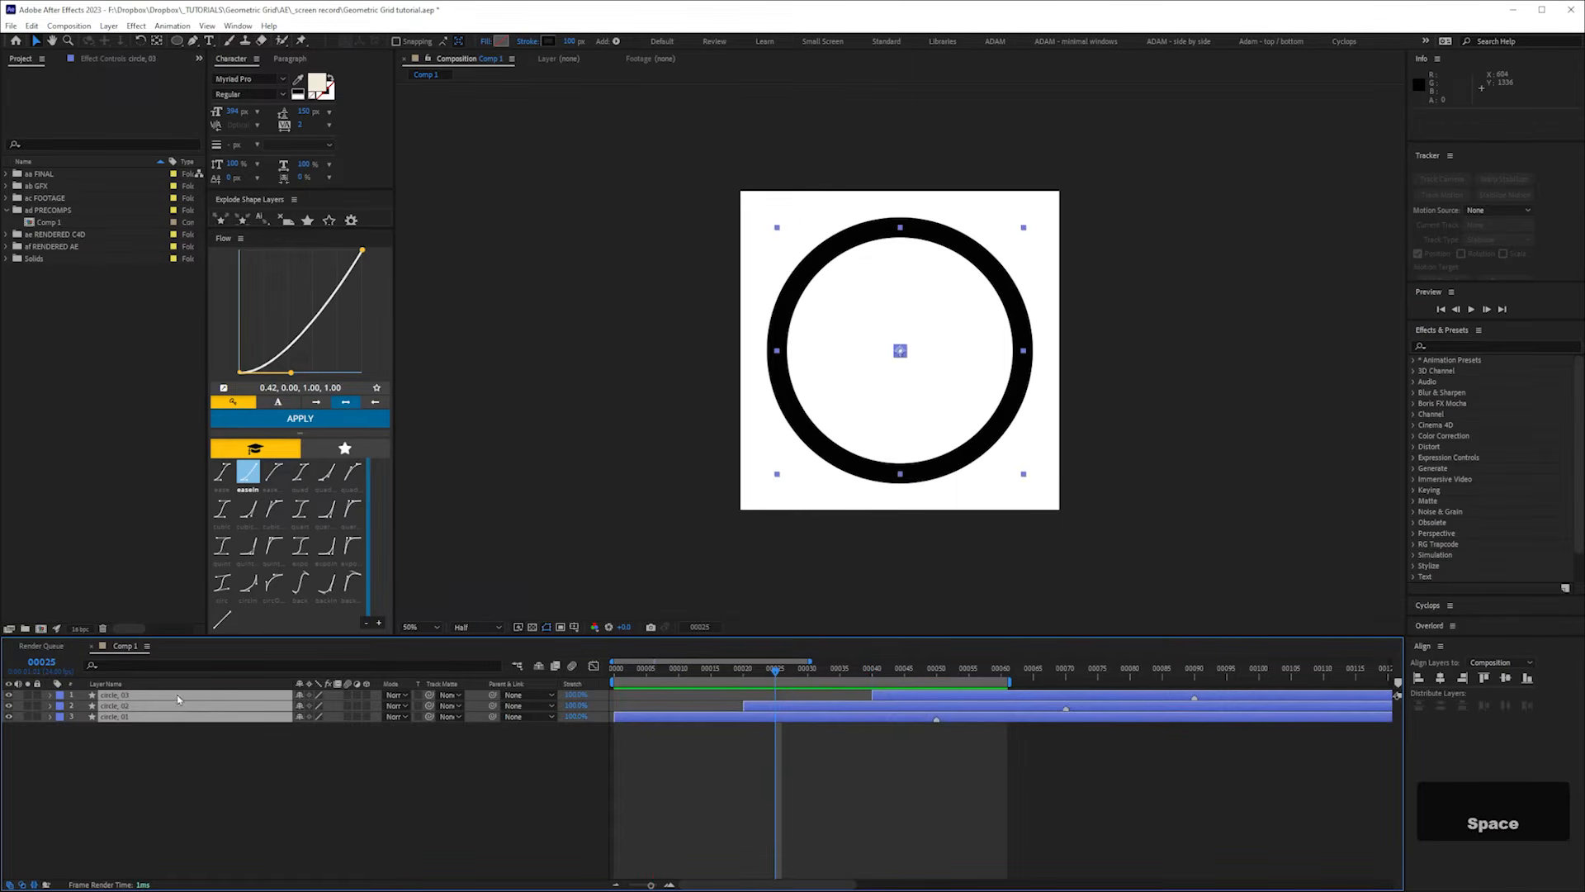
pyautogui.hotkey('ctrl', 'd')
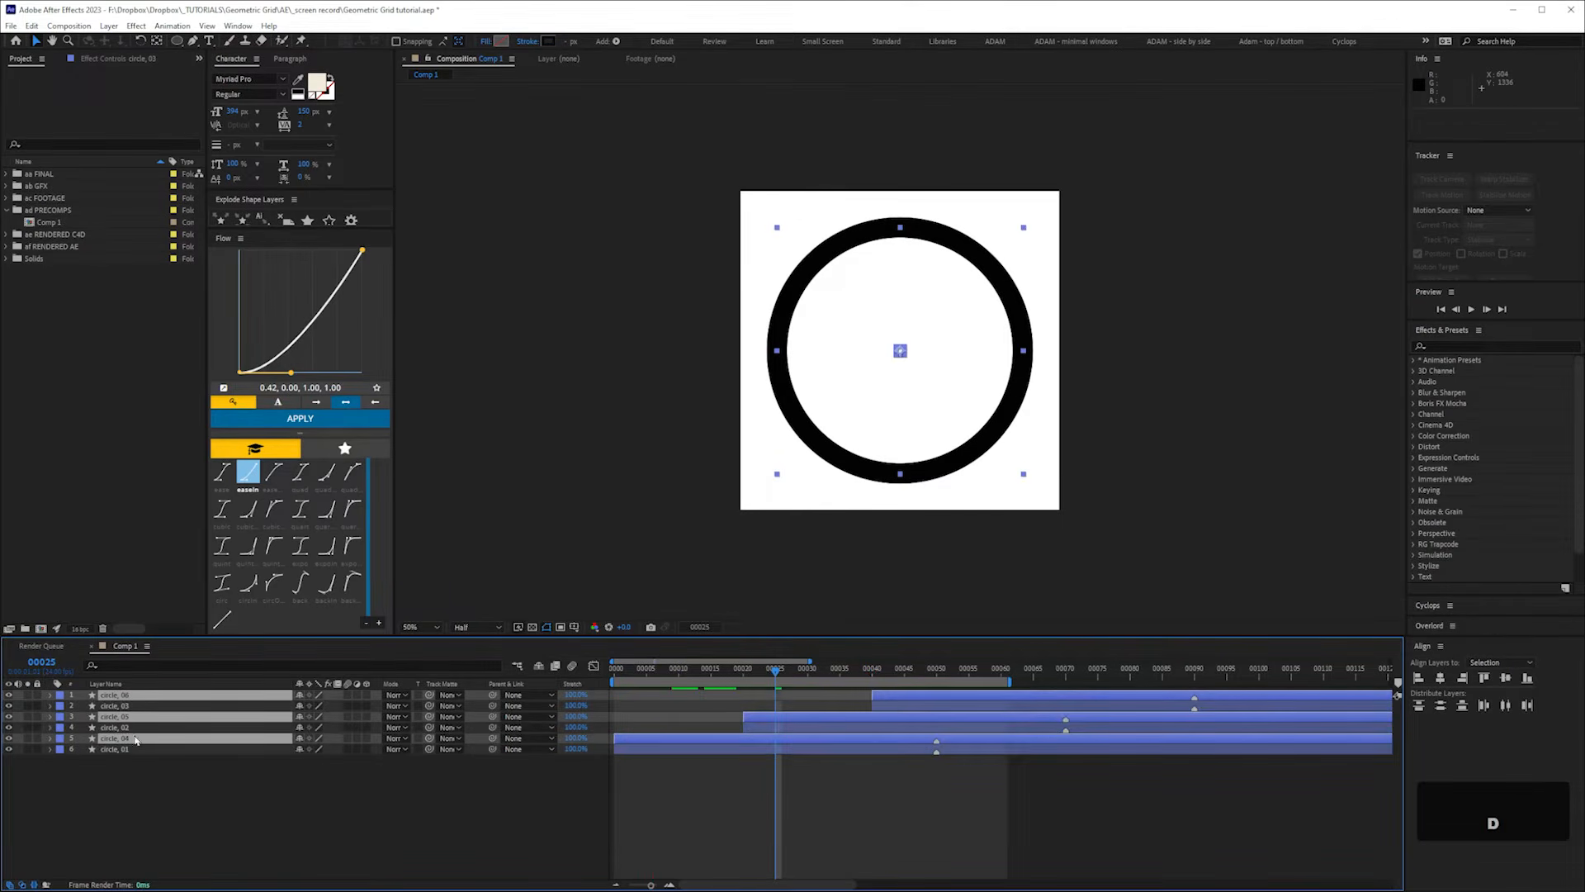
pyautogui.moveTo(126, 743); pyautogui.dragTo(135, 716)
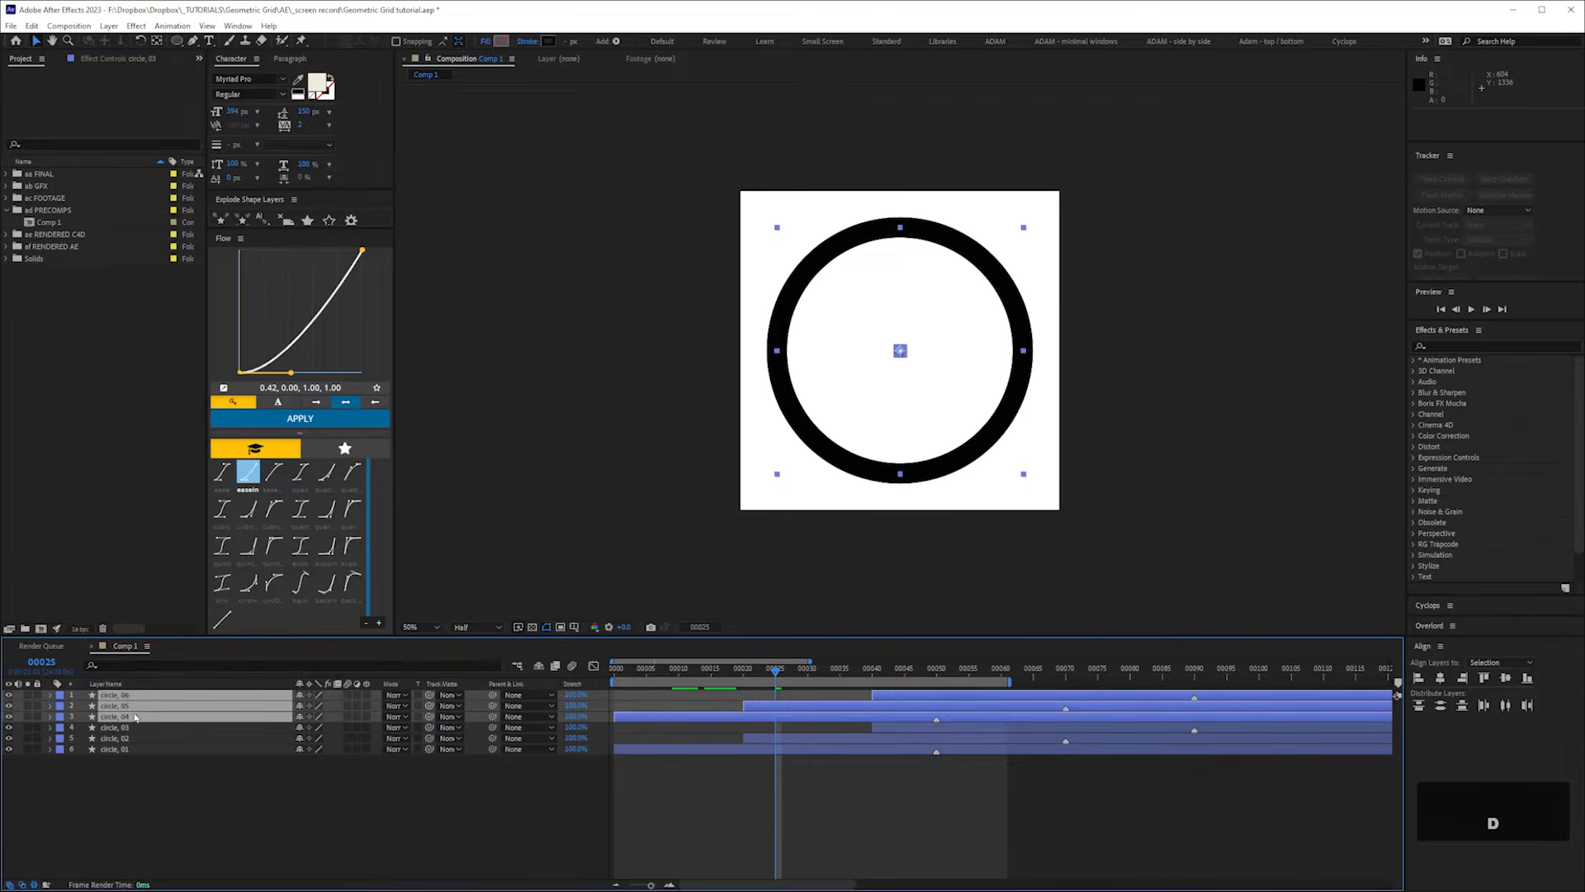
pyautogui.moveTo(643, 723); pyautogui.dragTo(902, 724)
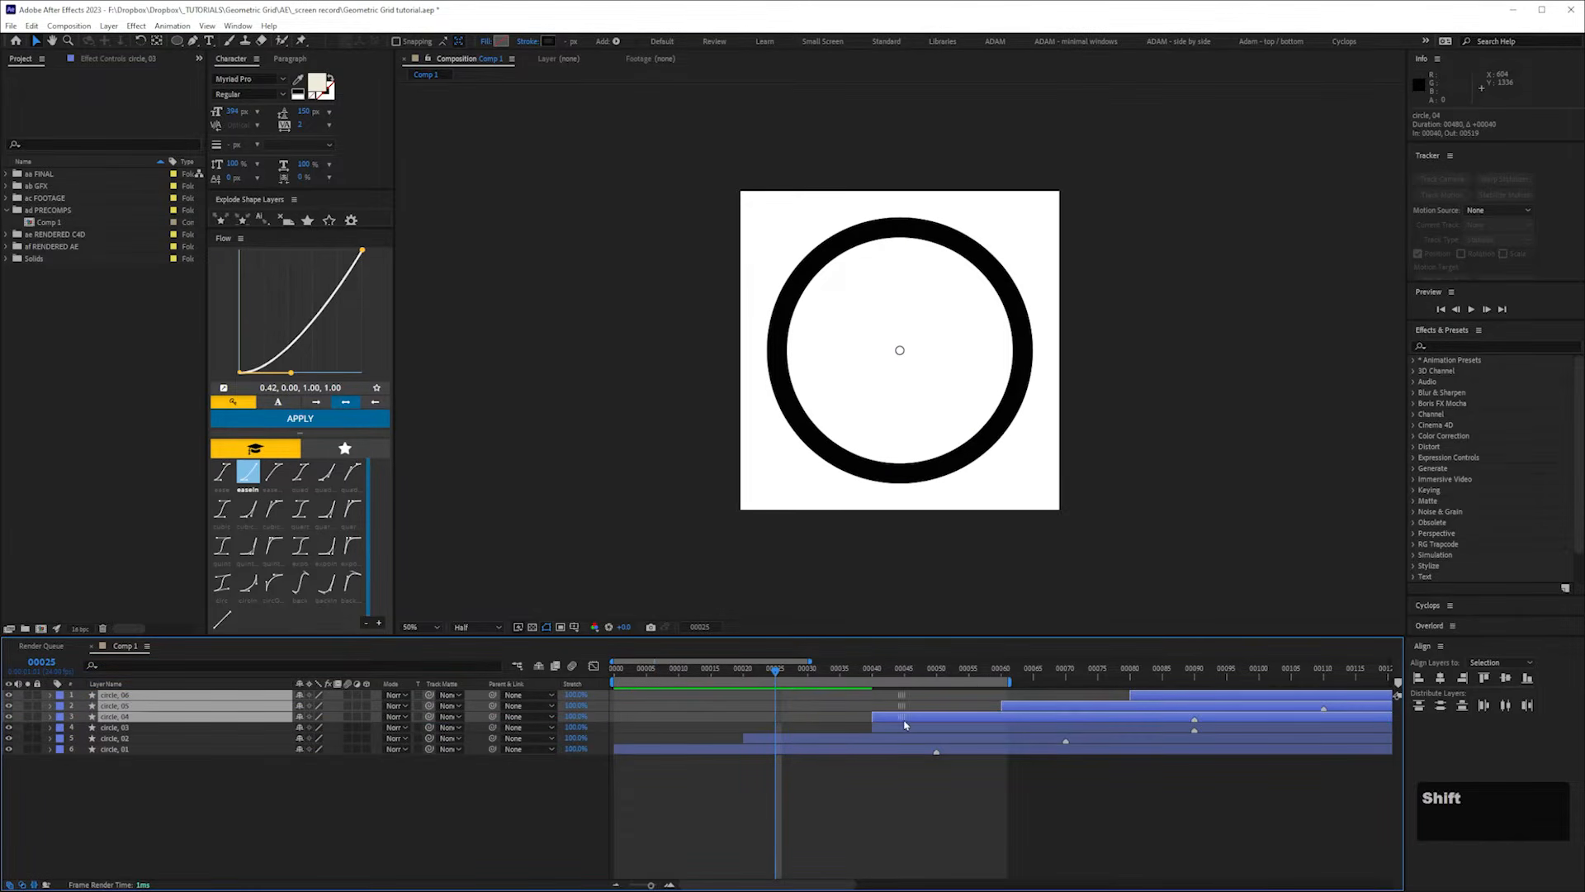
pyautogui.moveTo(983, 671); pyautogui.dragTo(1000, 685)
pyautogui.moveTo(915, 726); pyautogui.dragTo(1019, 720)
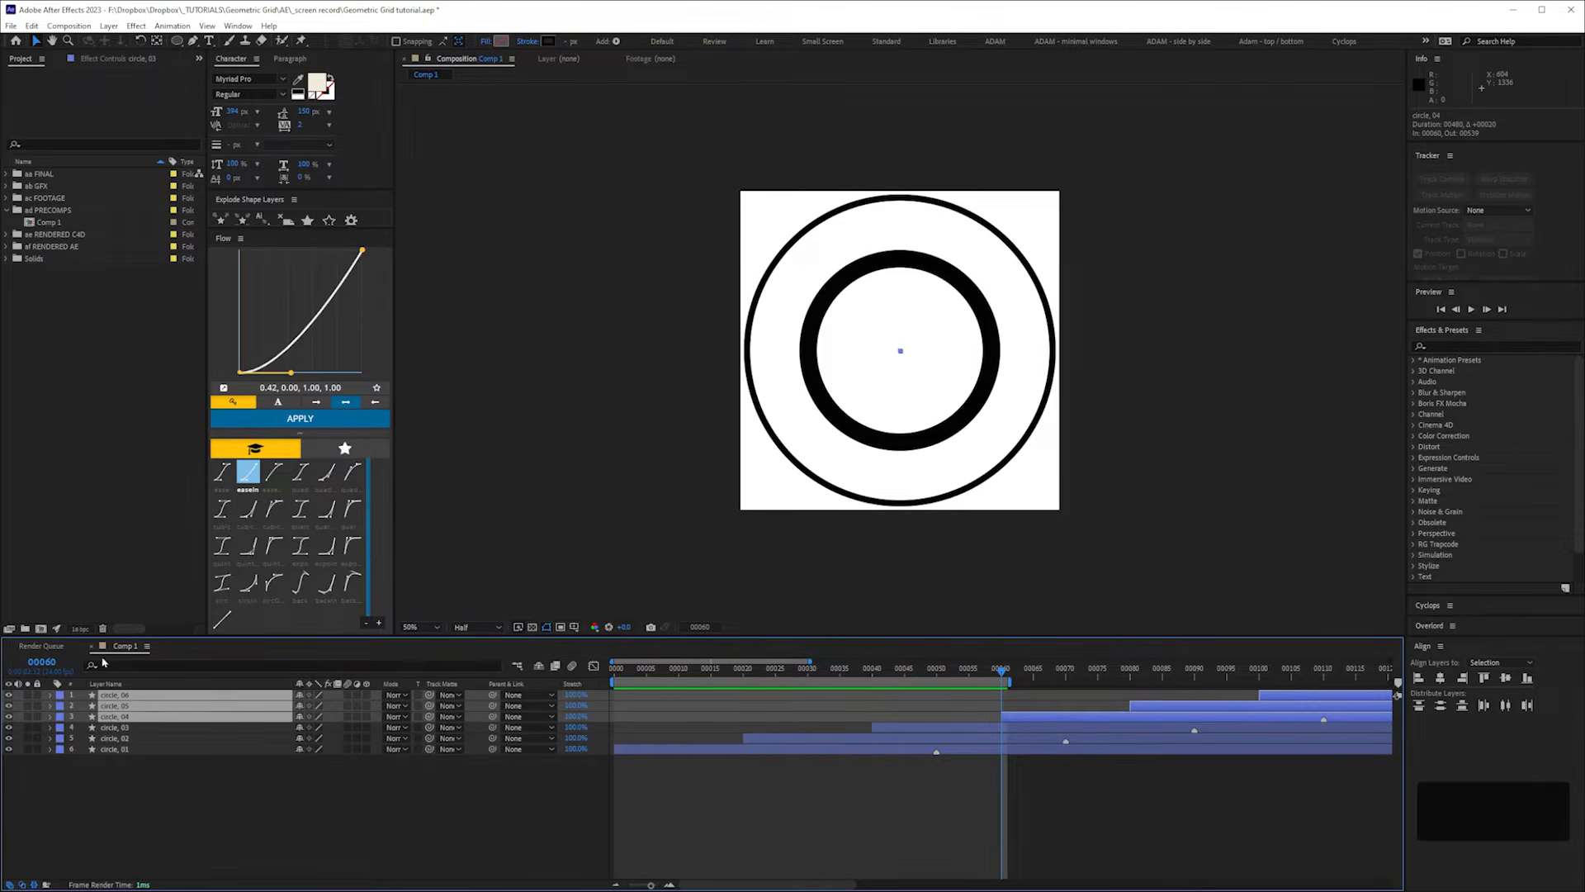
# - Shift all six circle layers 40 frames earlier so that circle_03 starts at frame 0
pyautogui.moveTo(89, 807); pyautogui.dragTo(155, 646)
pyautogui.moveTo(933, 735); pyautogui.dragTo(682, 749)
pyautogui.press('Home')
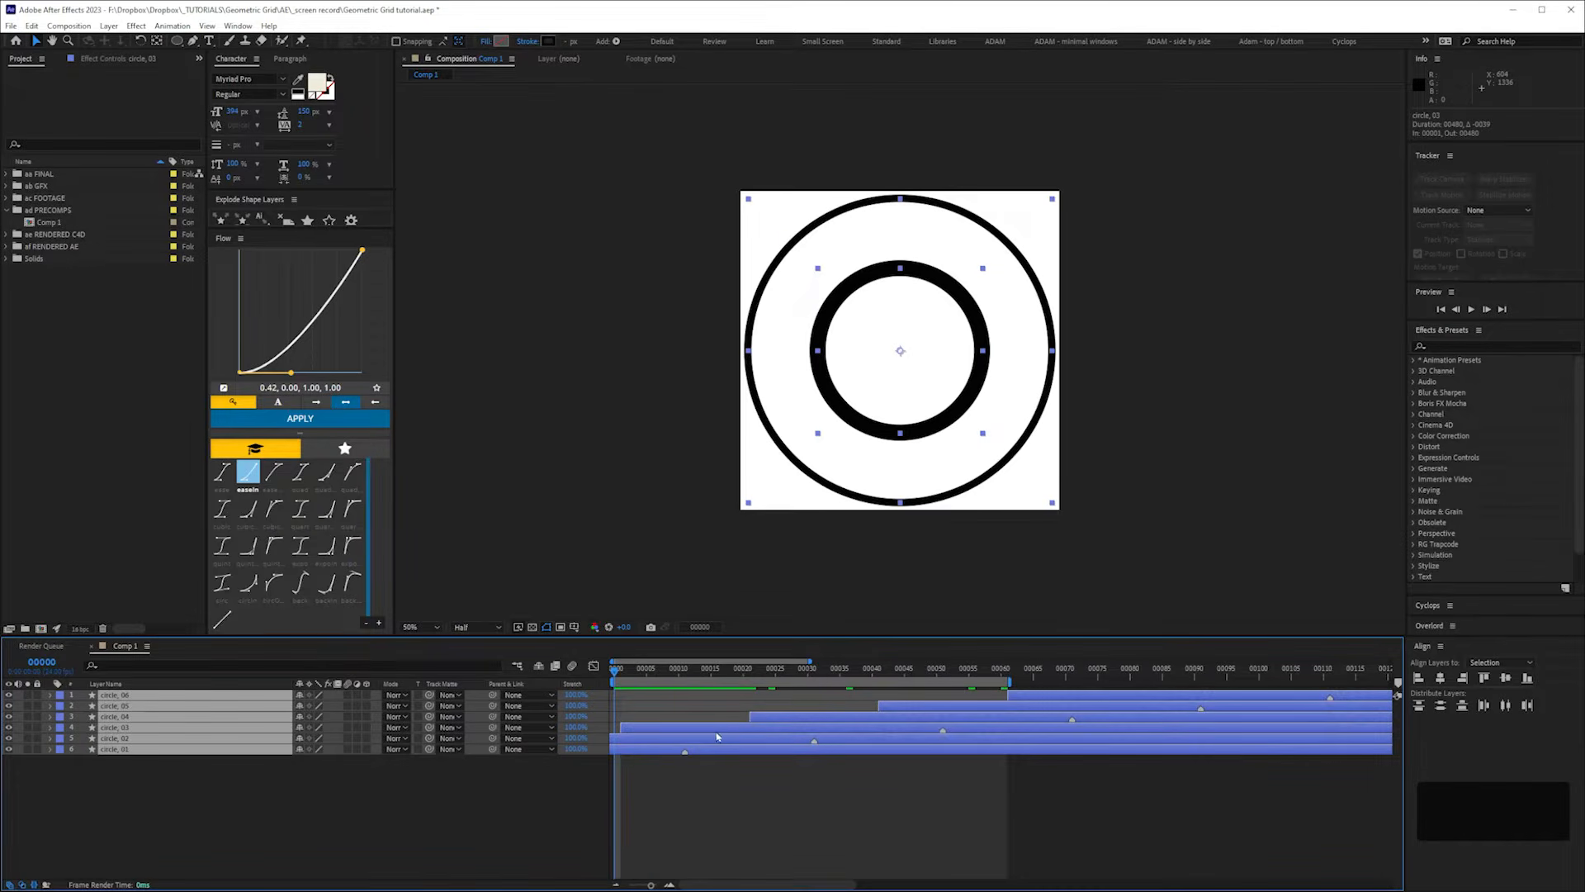
pyautogui.moveTo(712, 732); pyautogui.dragTo(706, 732)
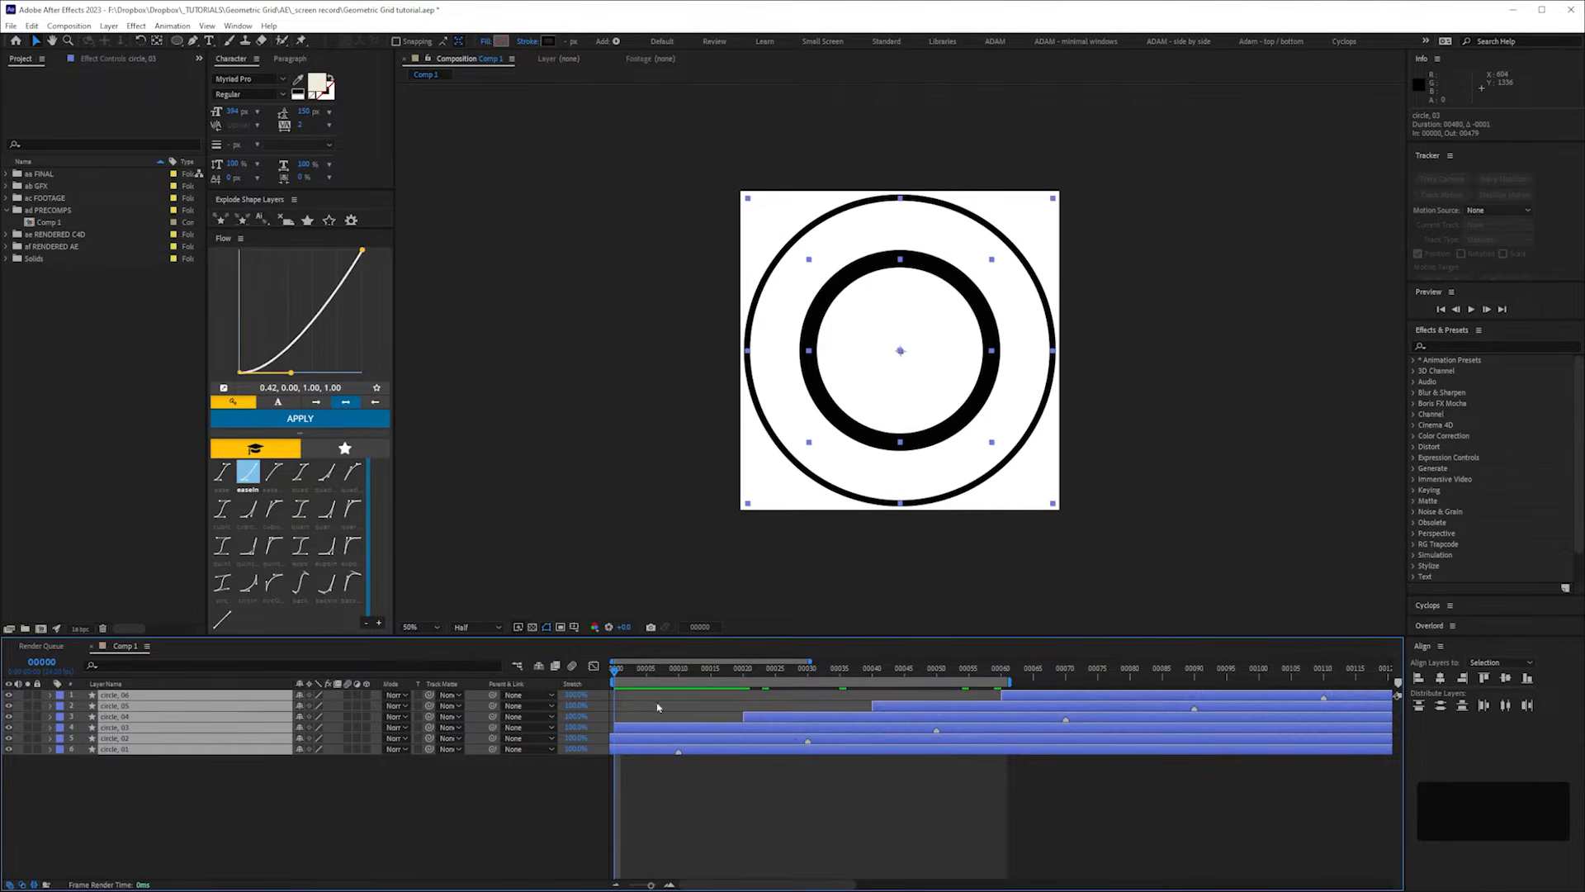
pyautogui.click(507, 837)
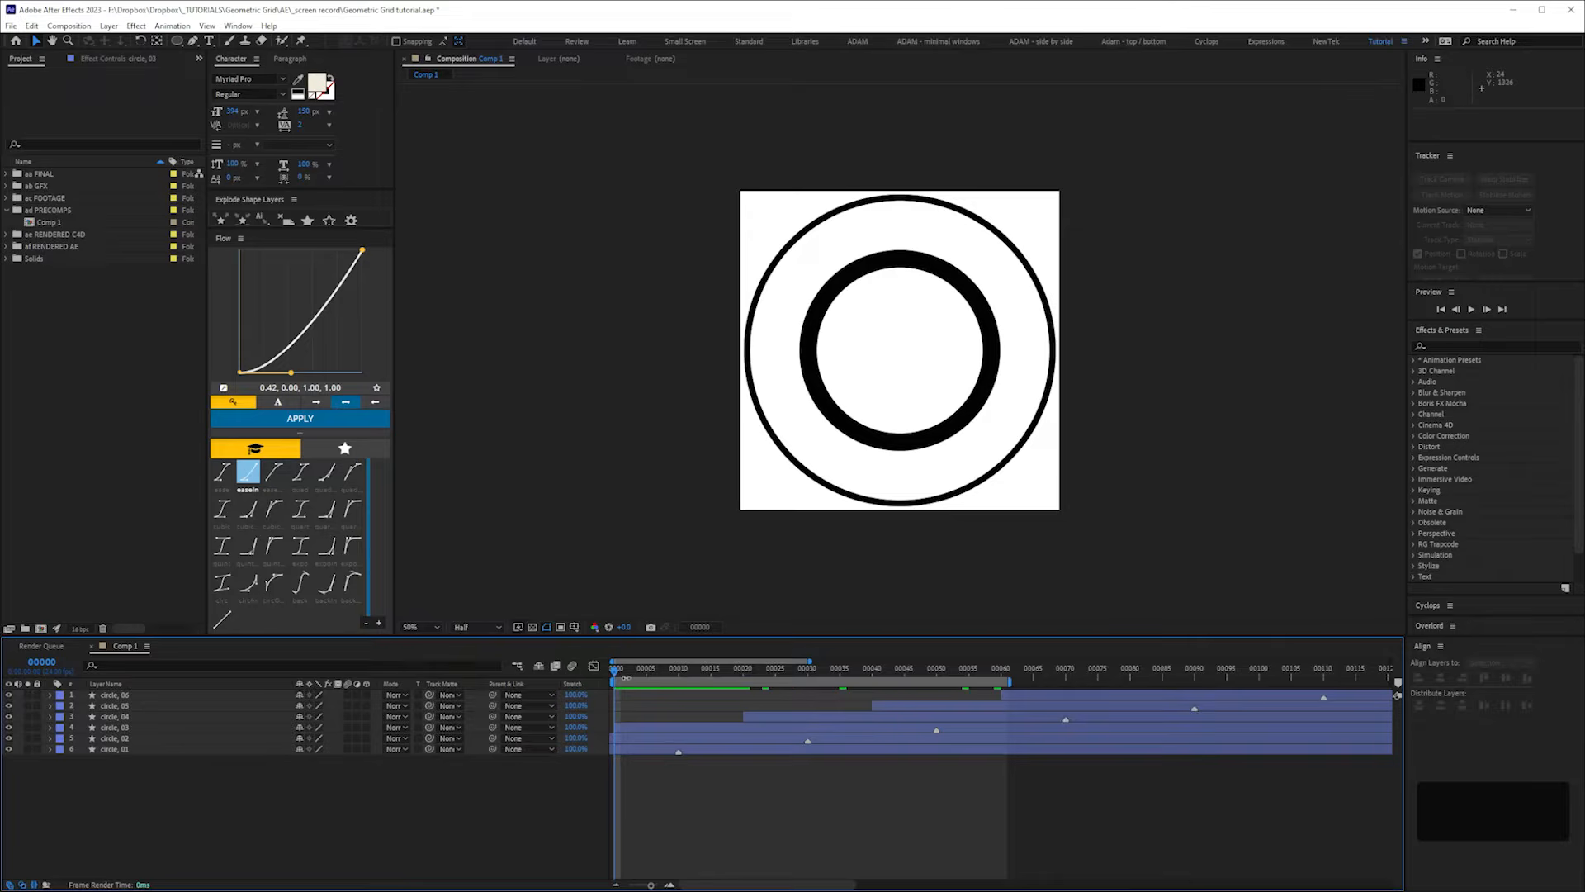
# - Add composition markers at frame 0 and frame 40 for the loop's start and end
pyautogui.moveTo(625, 679)
pyautogui.mouseDown()
pyautogui.moveTo(678, 679)
pyautogui.moveTo(614, 685)
pyautogui.mouseUp()
pyautogui.moveTo(1397, 695); pyautogui.dragTo(598, 753)
pyautogui.moveTo(616, 672); pyautogui.dragTo(873, 673)
pyautogui.moveTo(1397, 685); pyautogui.dragTo(876, 715)
# - End the work area at frame 39, one frame before the second marker, and preview the loop
pyautogui.press('ctrl')
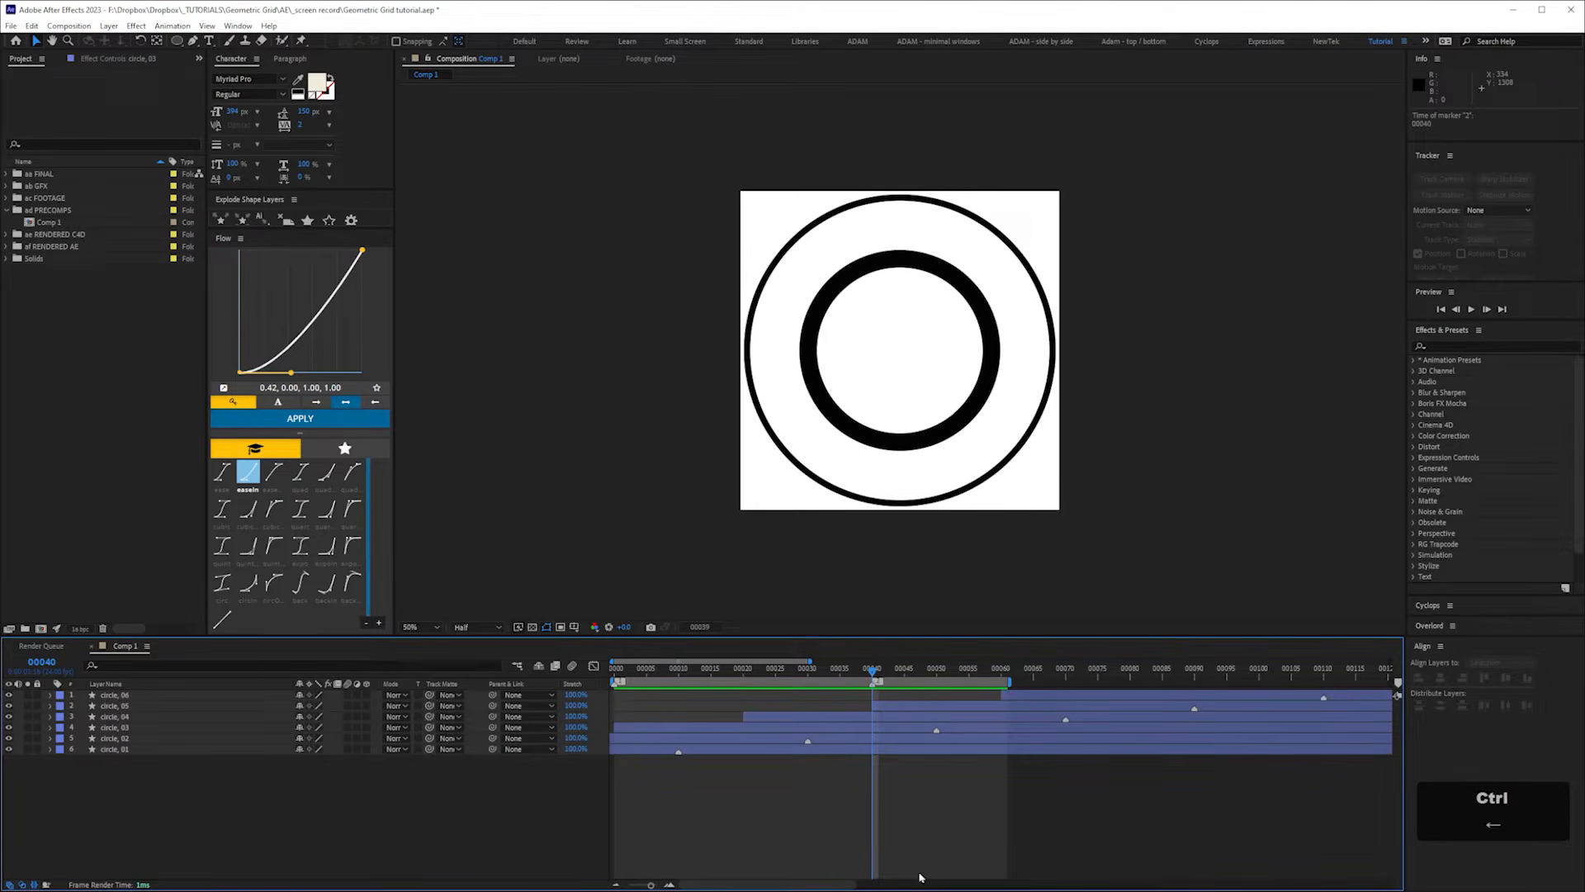
pyautogui.hotkey('ctrl', 'Left')
pyautogui.press('n')
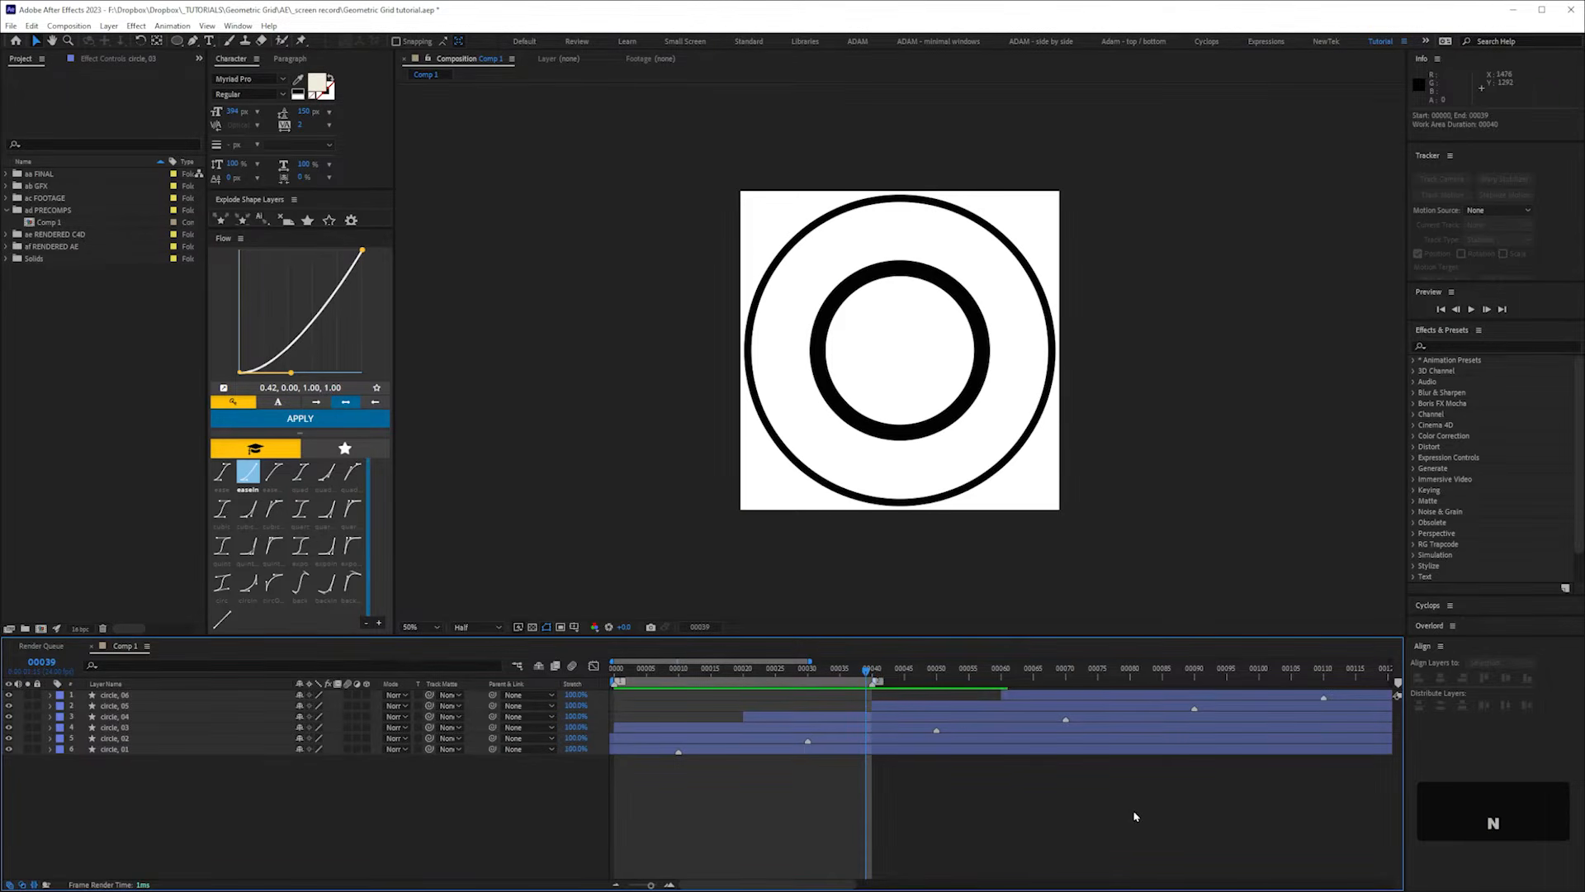
pyautogui.press('KP_0')
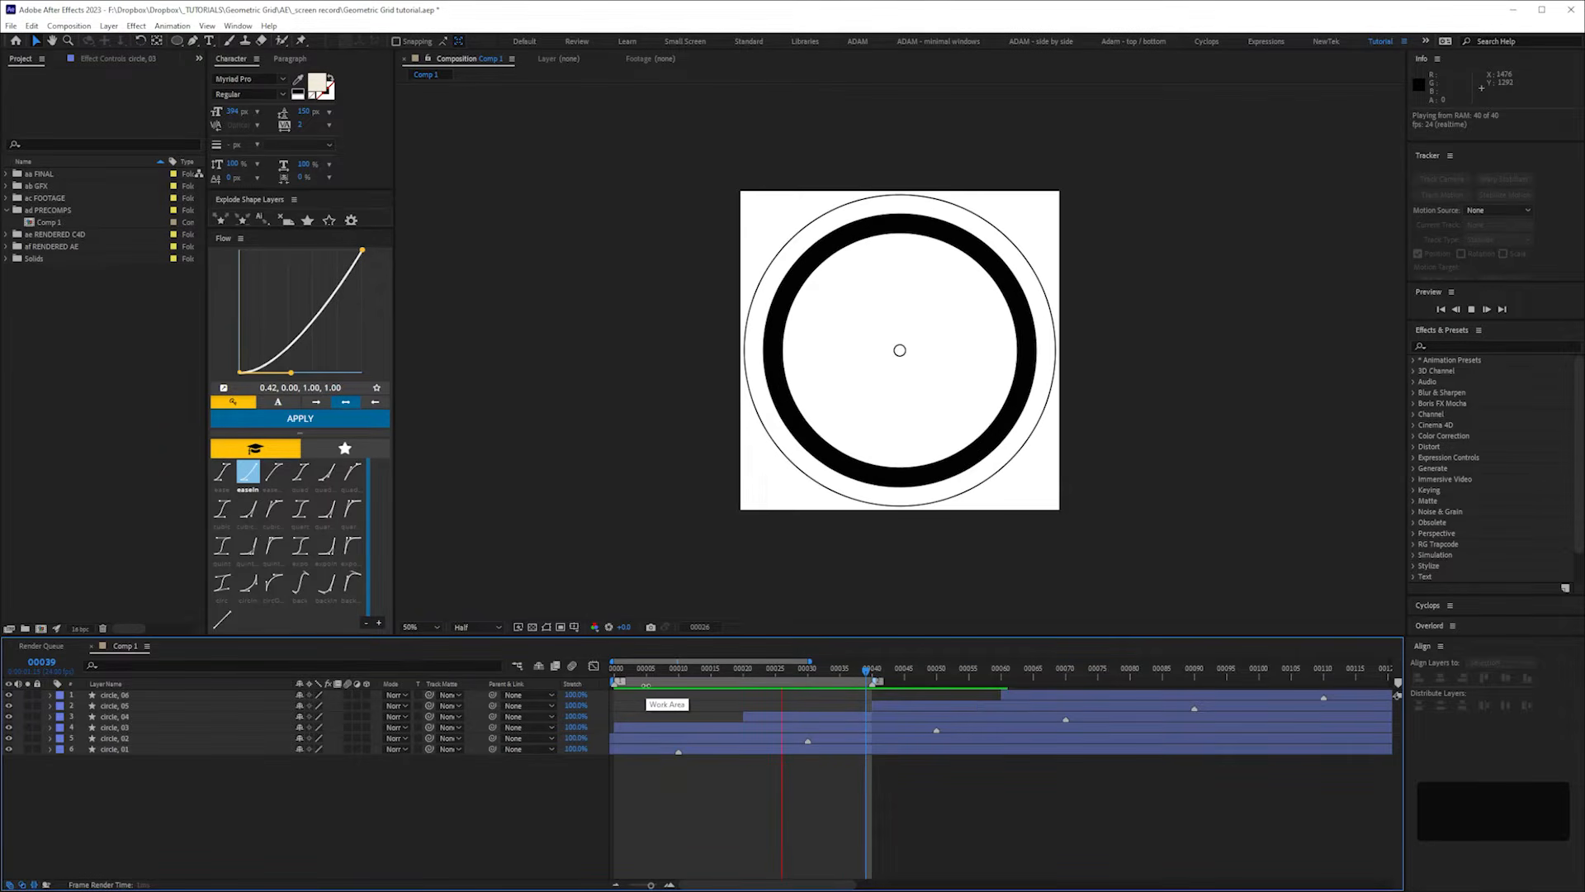
pyautogui.press('space')
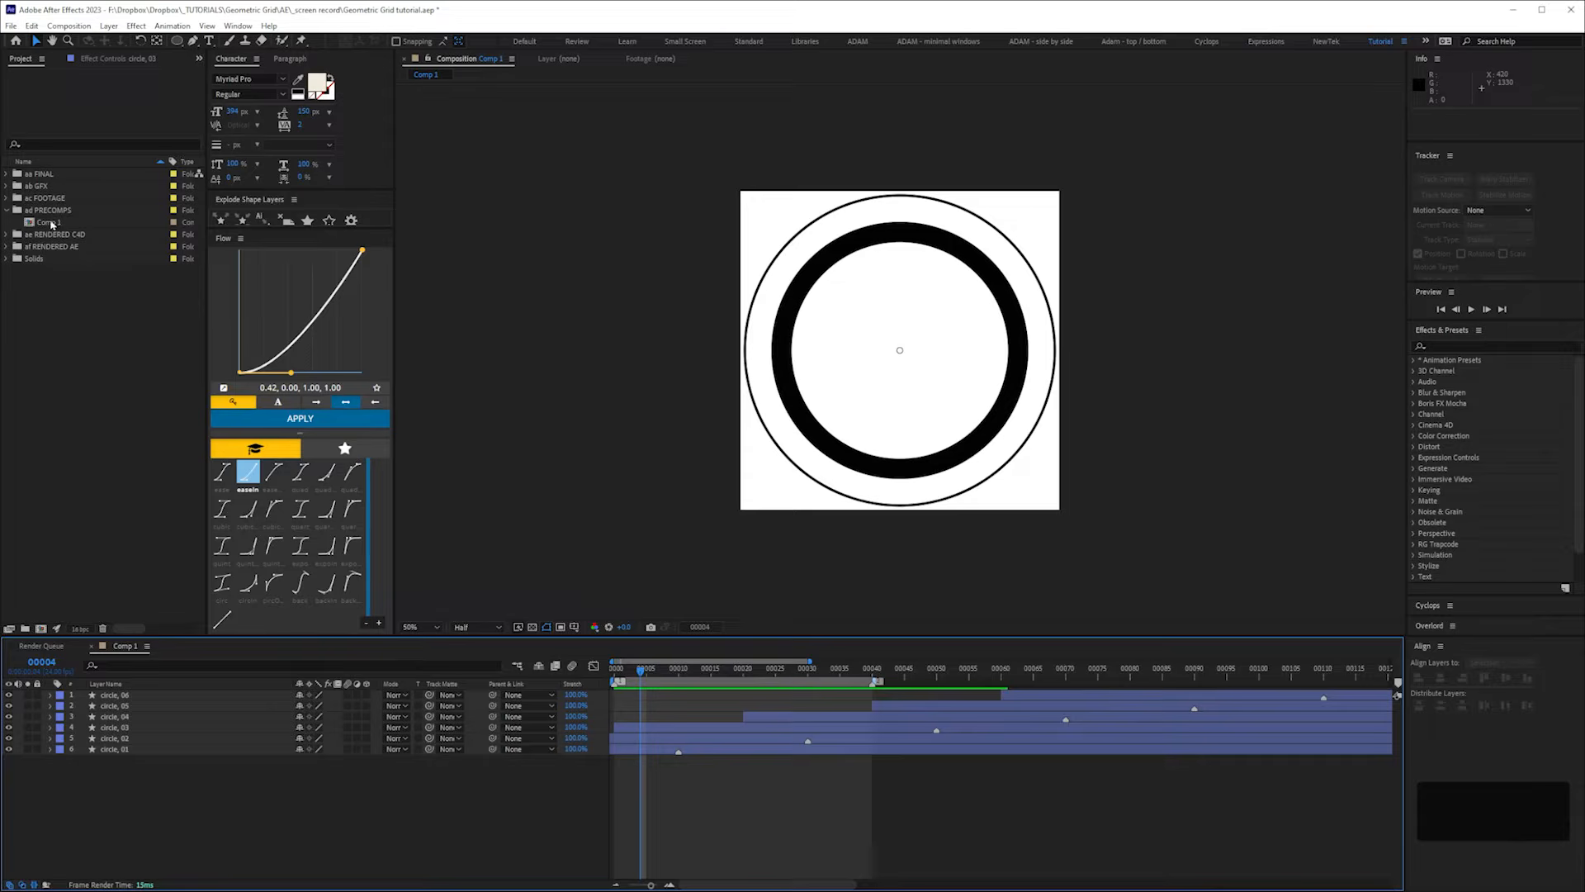
# - Rename Comp 1 in the ad PRECOMPS folder to "loop 1 (40)"
pyautogui.click(51, 223)
pyautogui.press('Return')
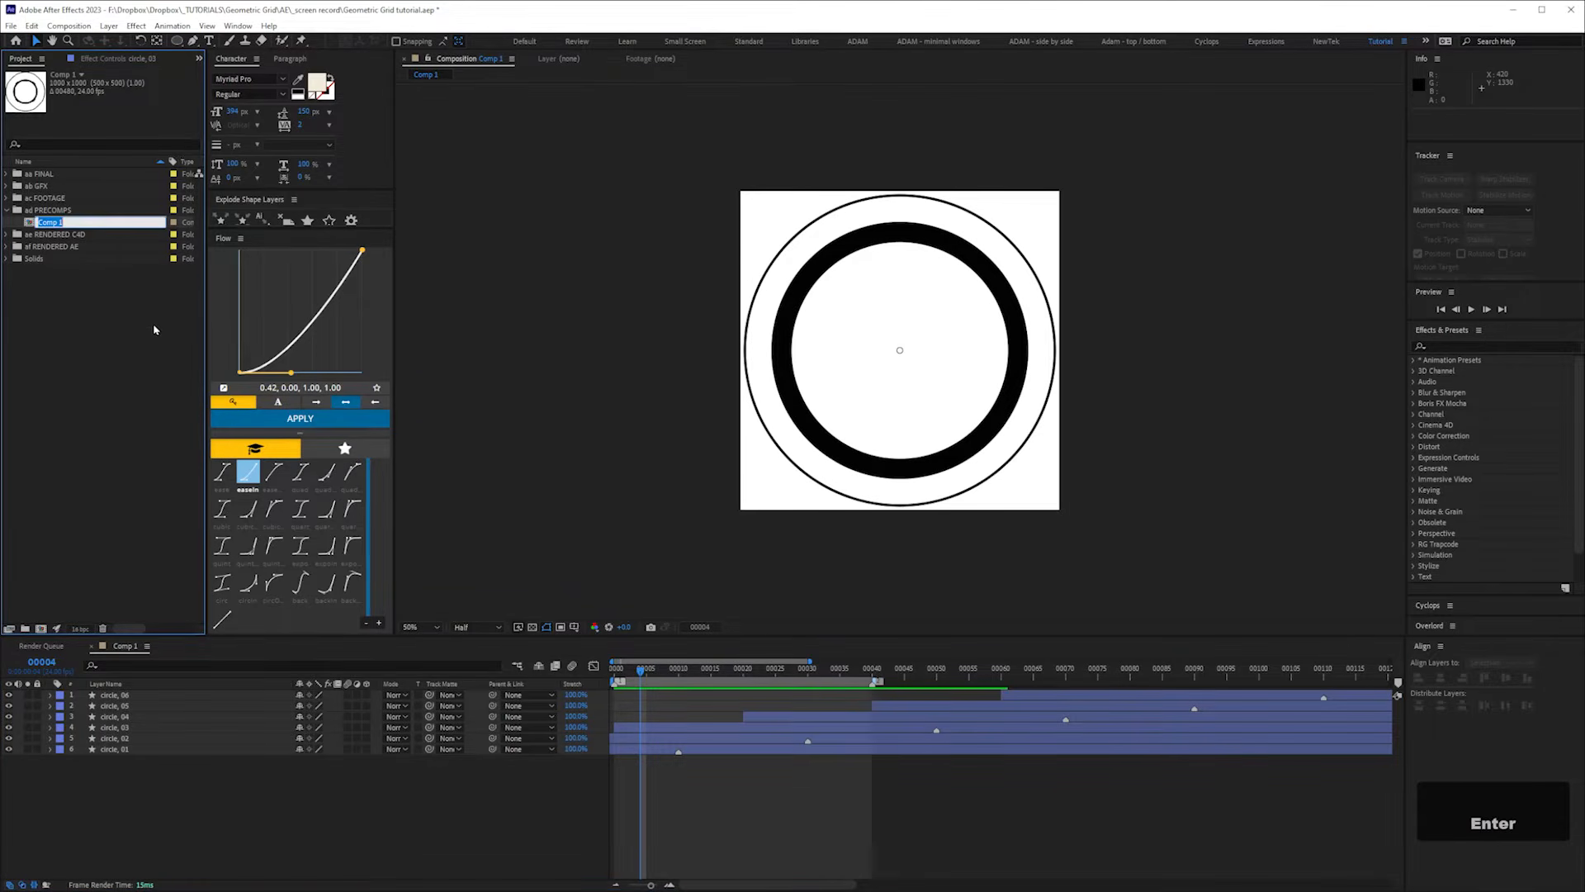
pyautogui.write('loop 1')
pyautogui.write('40)')
pyautogui.press('Return')
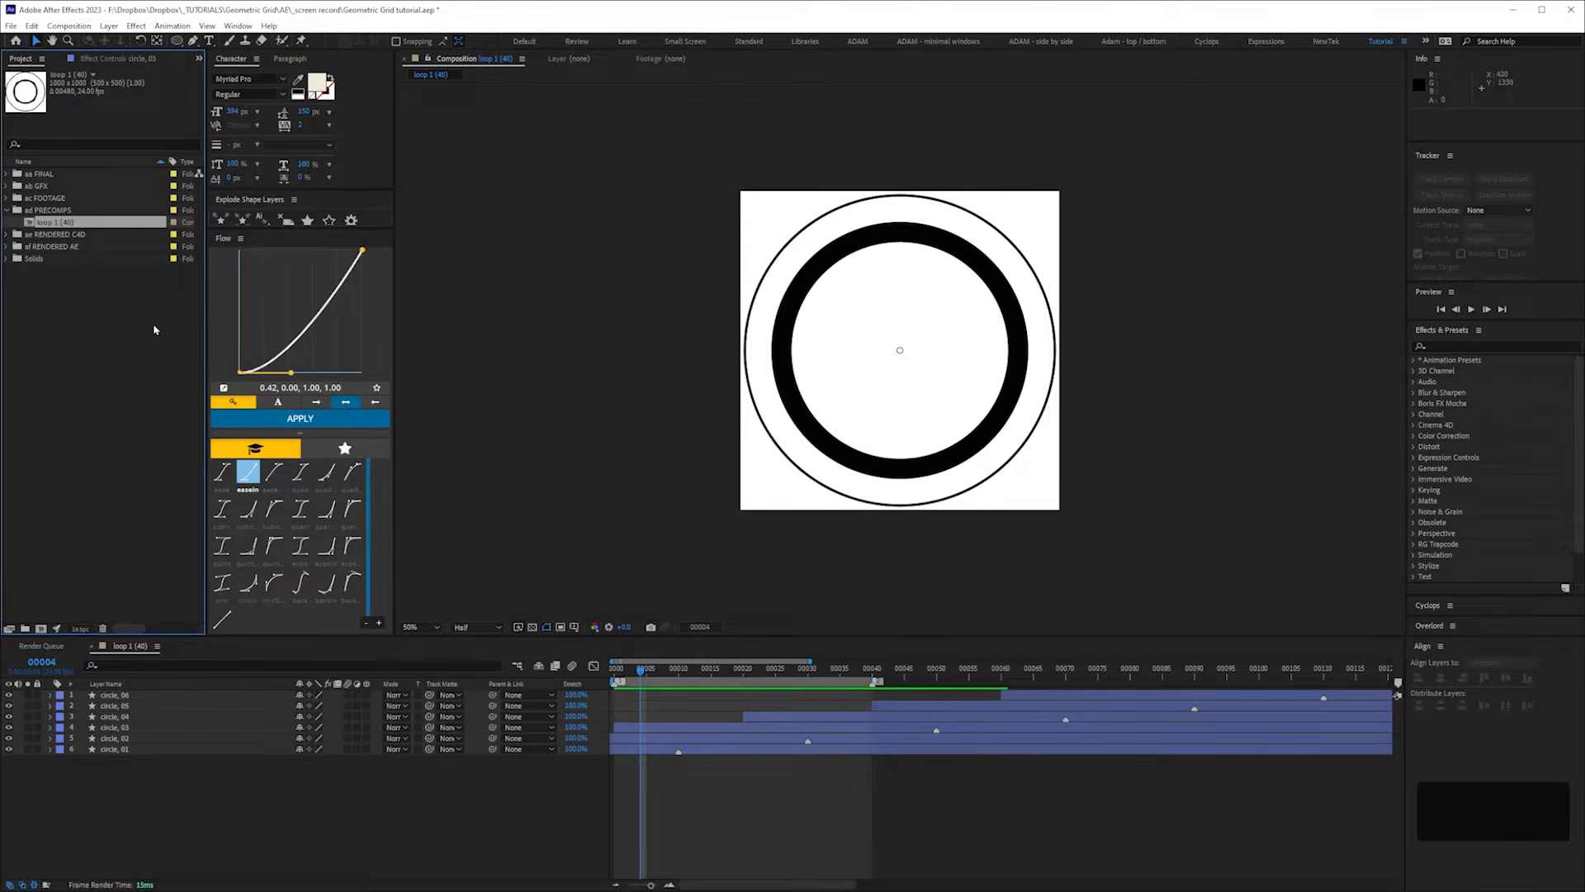
# - Move composition marker 2 to frame 20, end the work area at frame 19, and preview the shorter loop
pyautogui.click(742, 672)
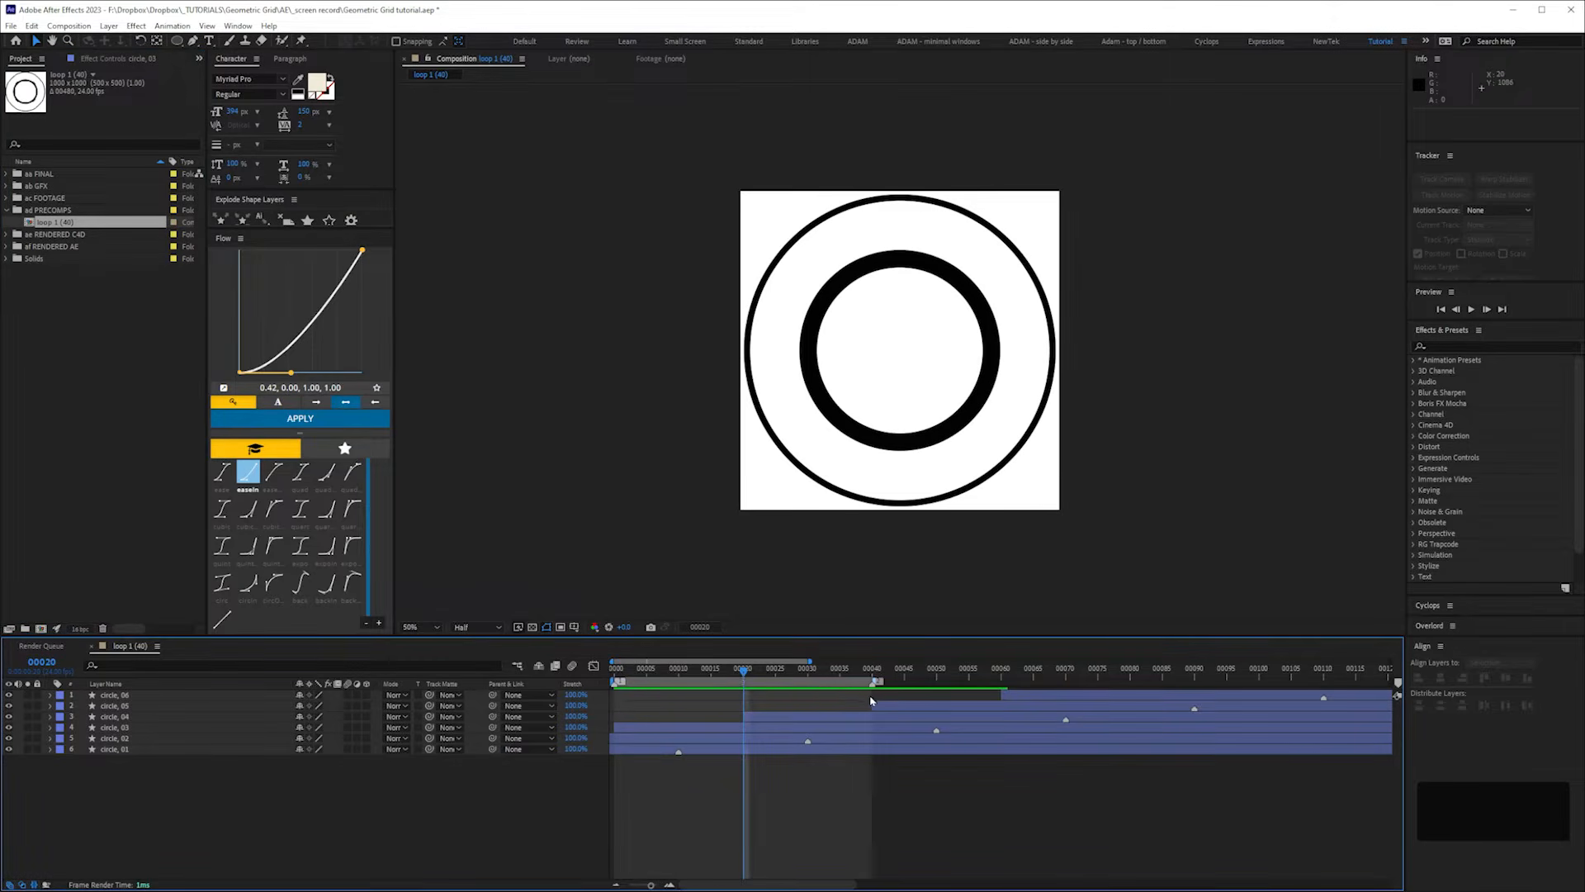
pyautogui.moveTo(873, 683); pyautogui.dragTo(745, 684)
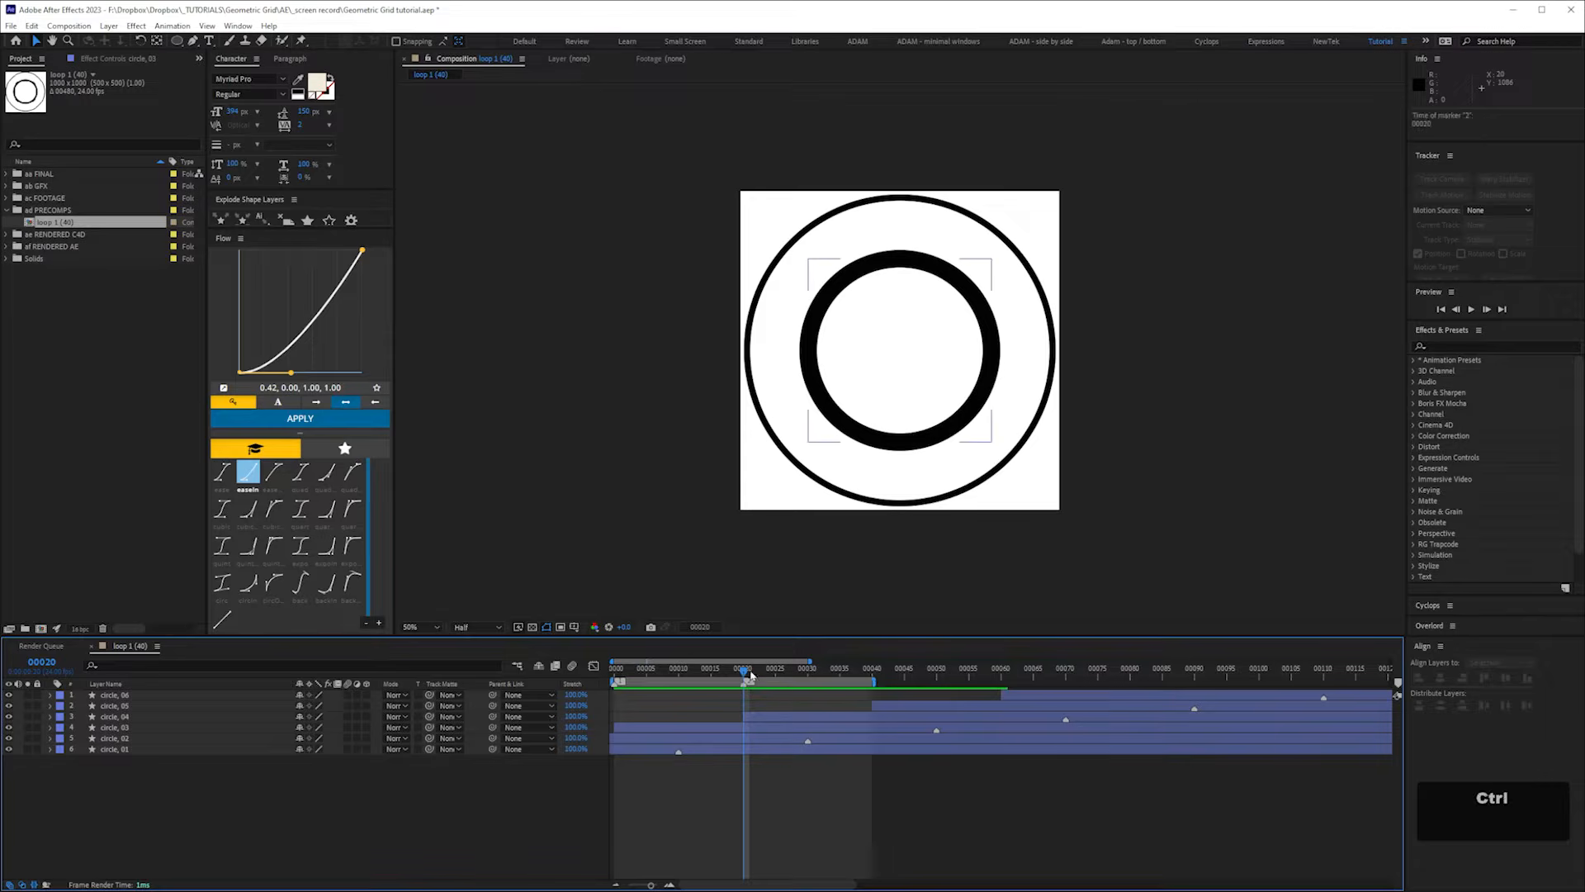
pyautogui.hotkey('ctrl', 'Left')
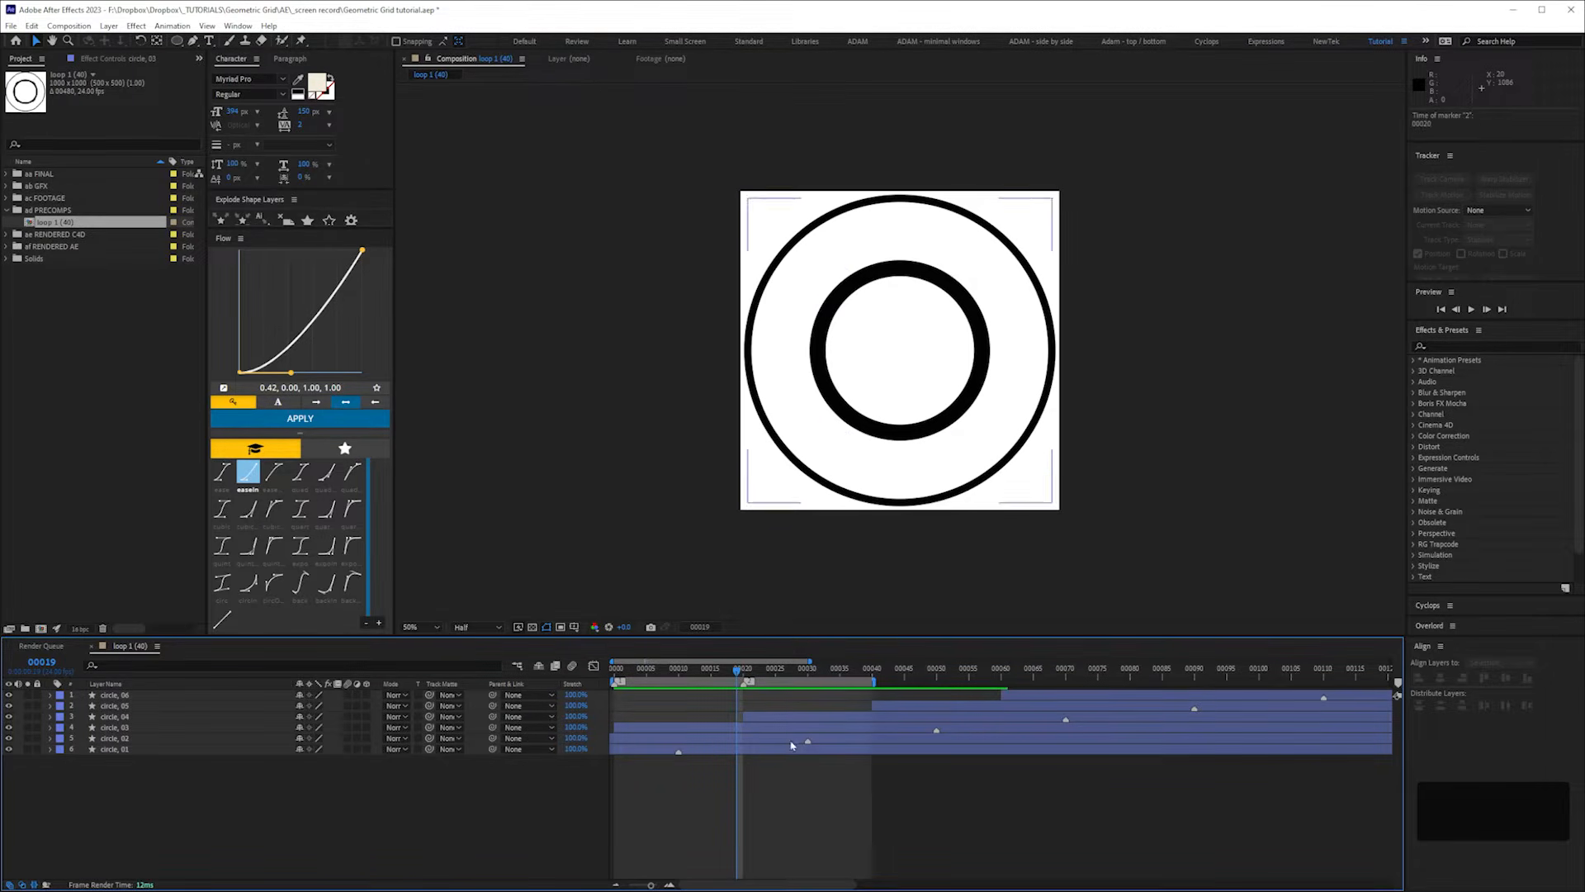
pyautogui.press('n')
pyautogui.press('KP_0')
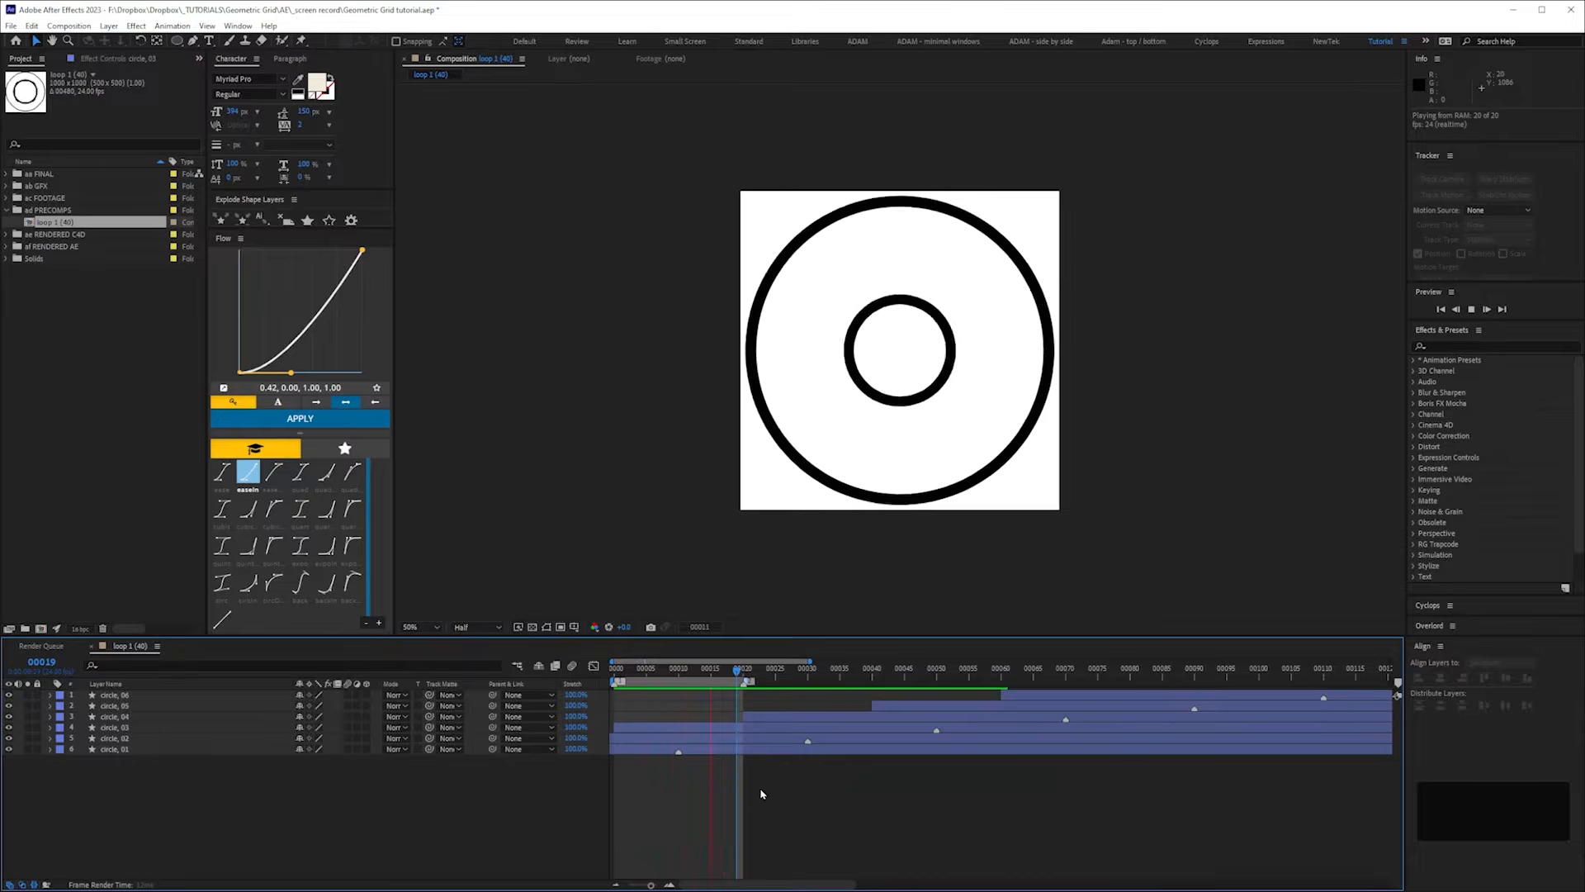
pyautogui.press('space')
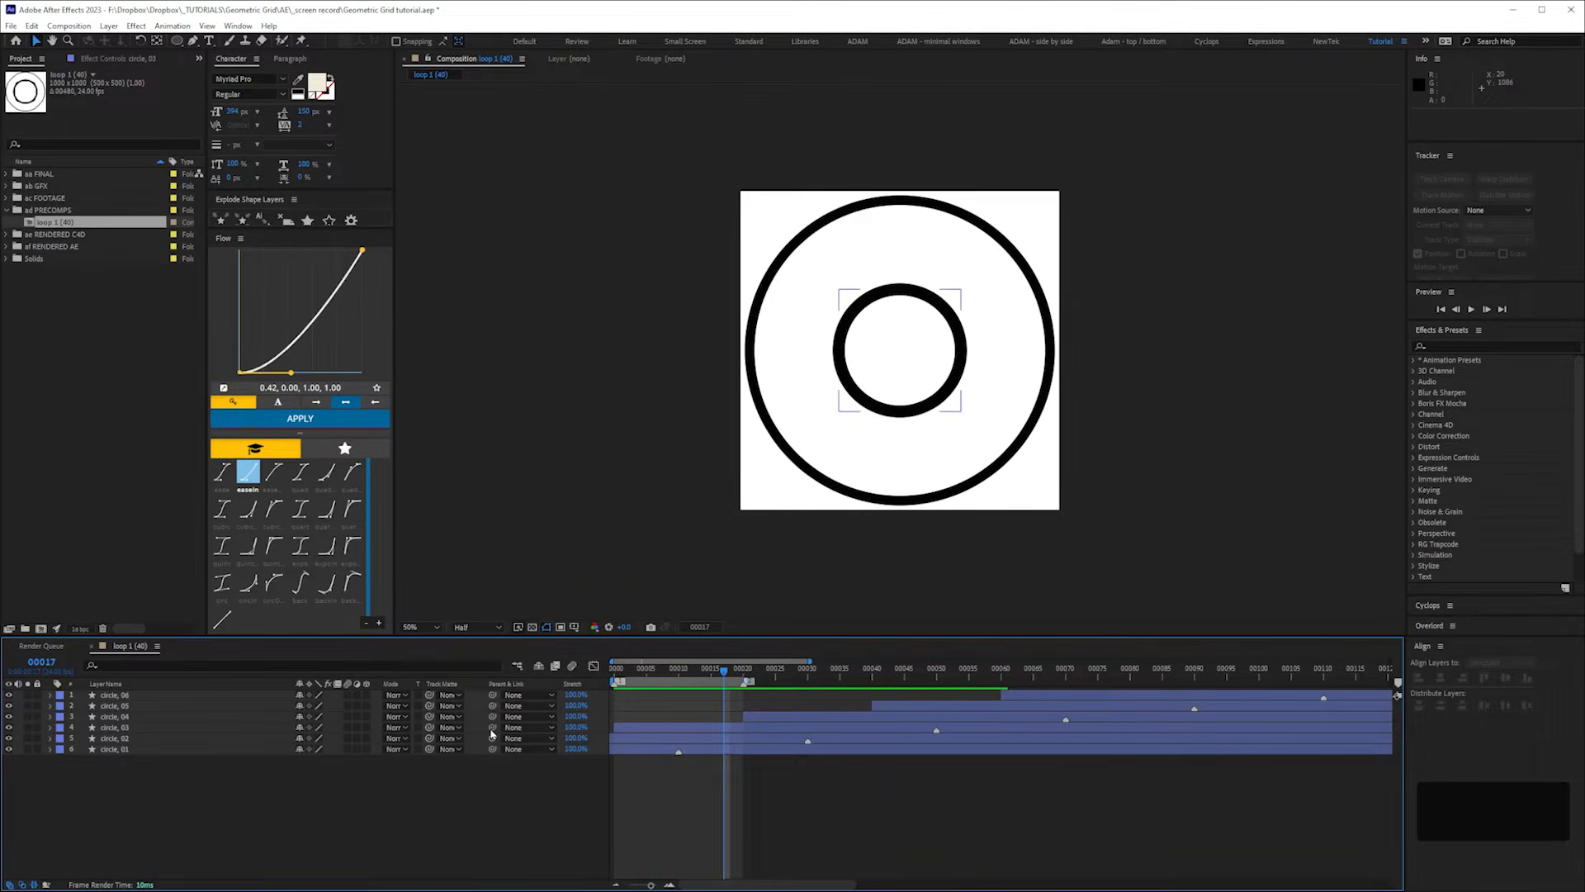
# - Duplicate all six circle layers, stack the copies on top, and offset them so that circle_07 starts at frame 80
pyautogui.press('-')
pyautogui.press('-')
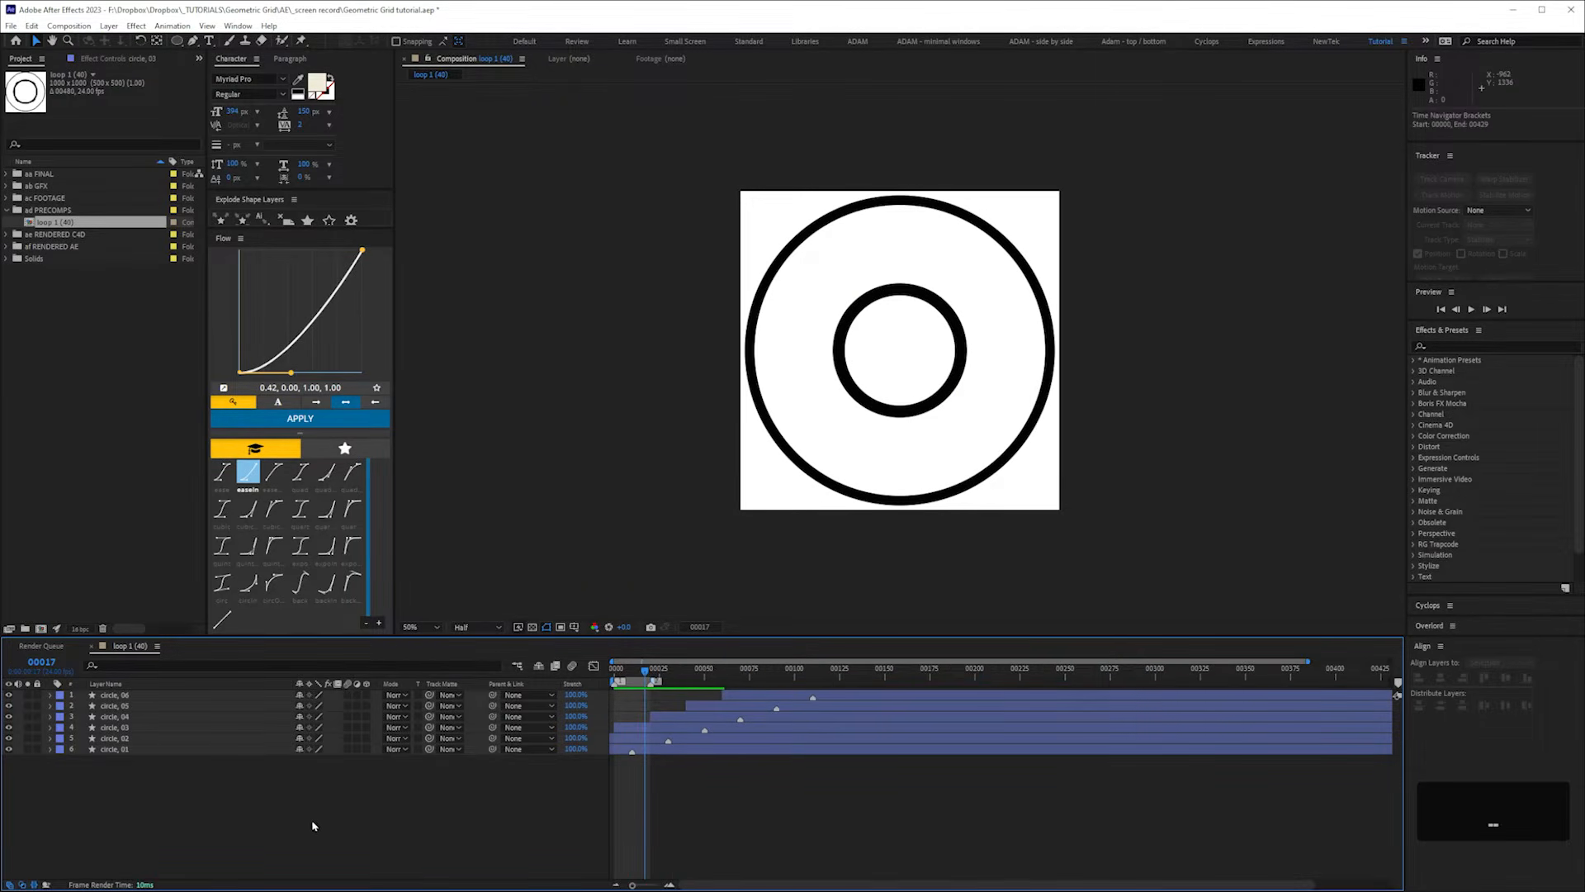
pyautogui.hotkey('ctrl', 'a')
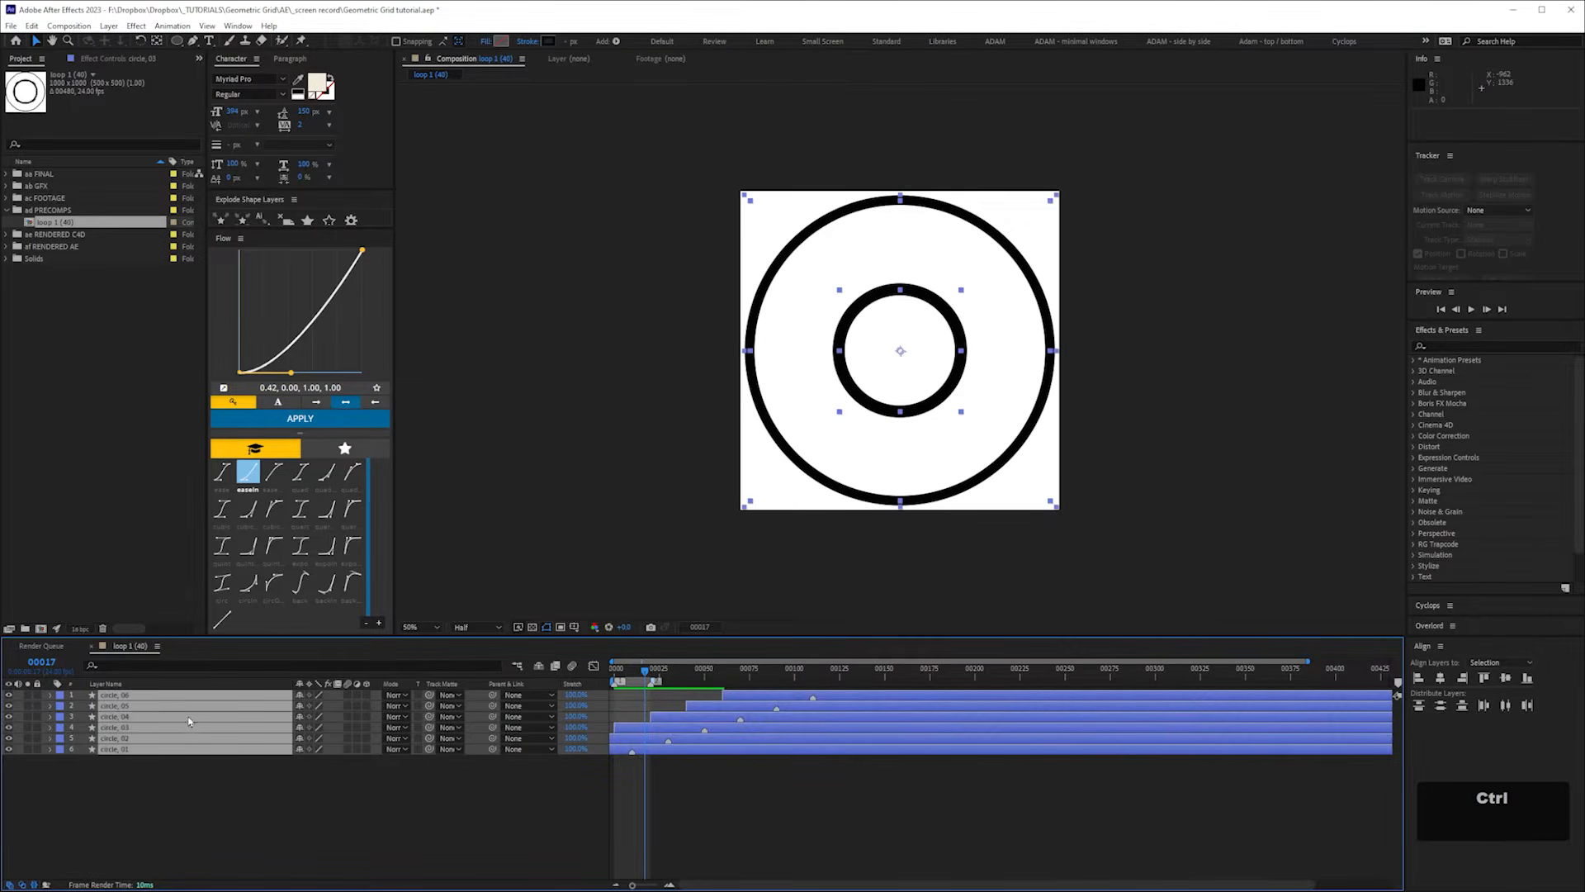
pyautogui.hotkey('ctrl', 'd')
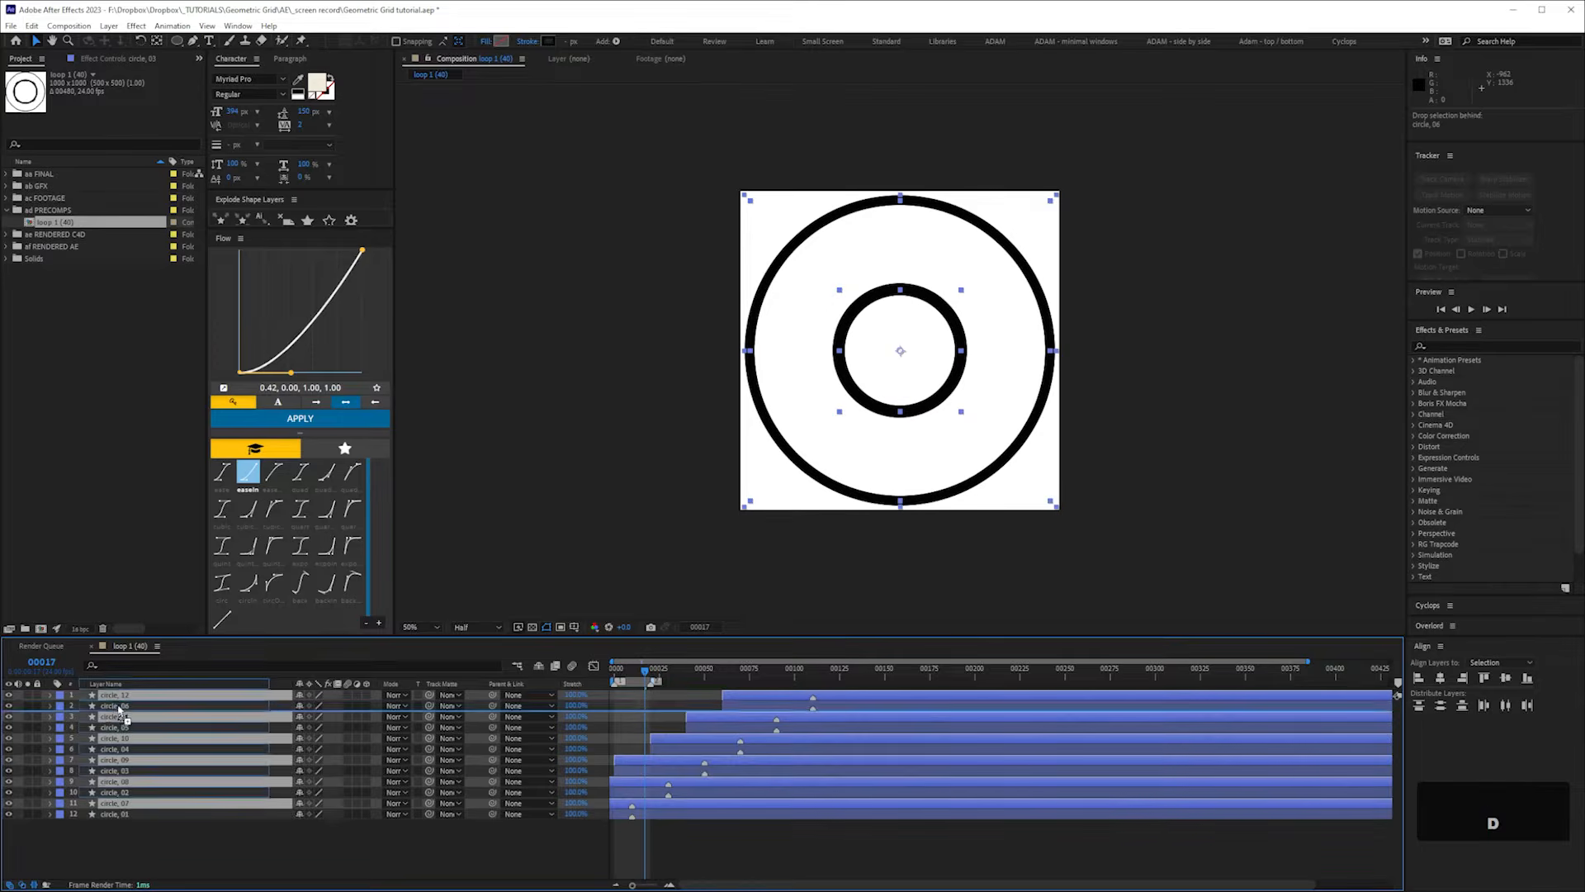
pyautogui.moveTo(617, 754); pyautogui.dragTo(830, 750)
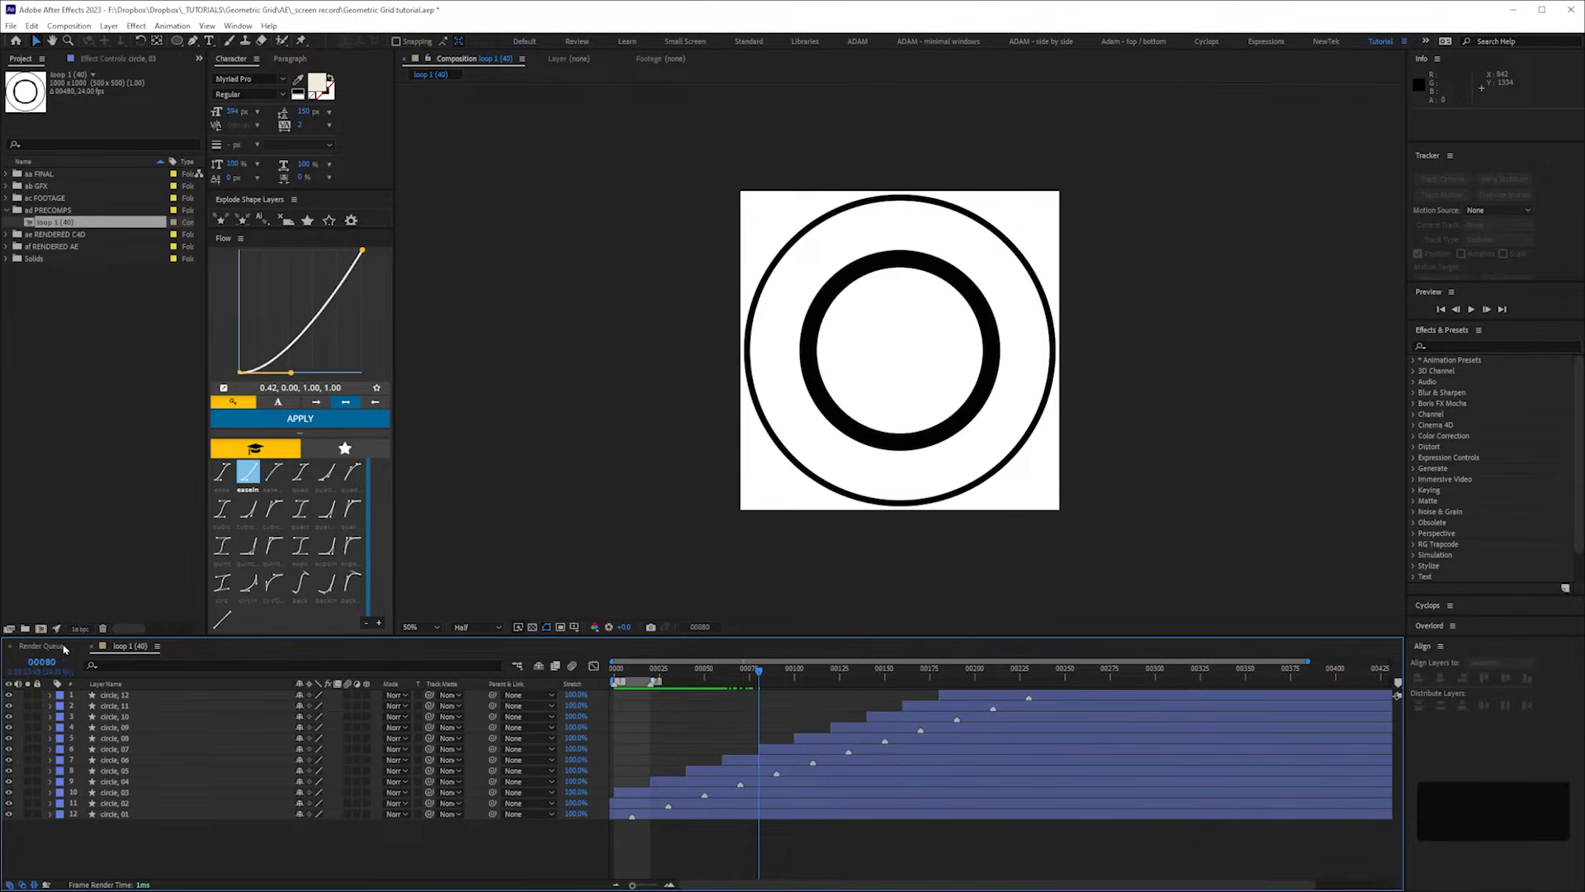
# - Create a 1920x1080 composition at 24 fps named "Geometric Grid"
pyautogui.click(90, 310)
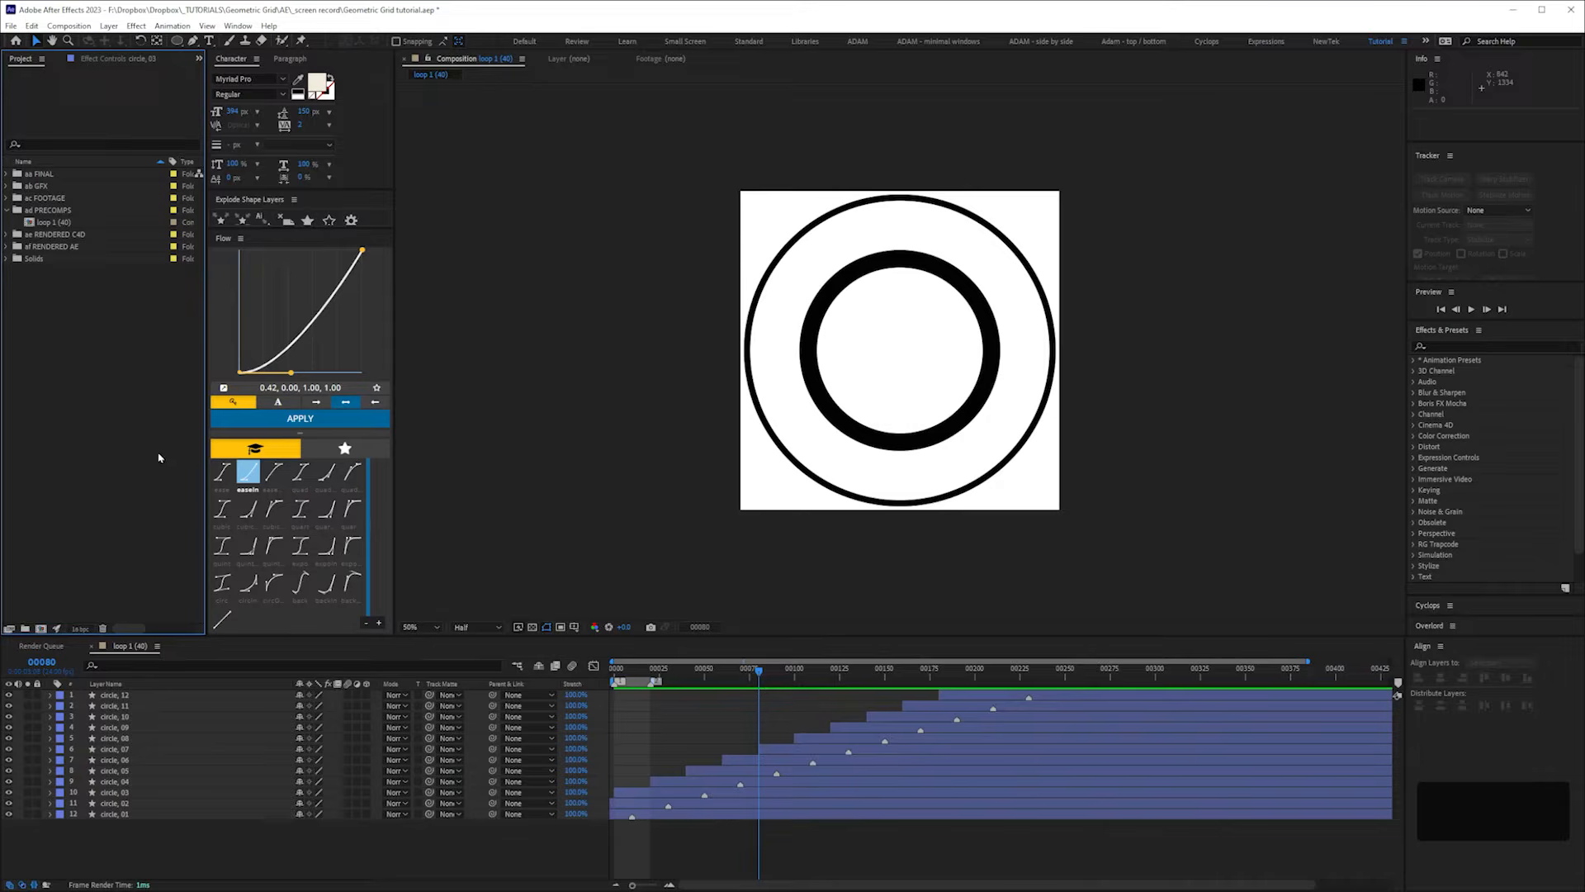
pyautogui.click(40, 630)
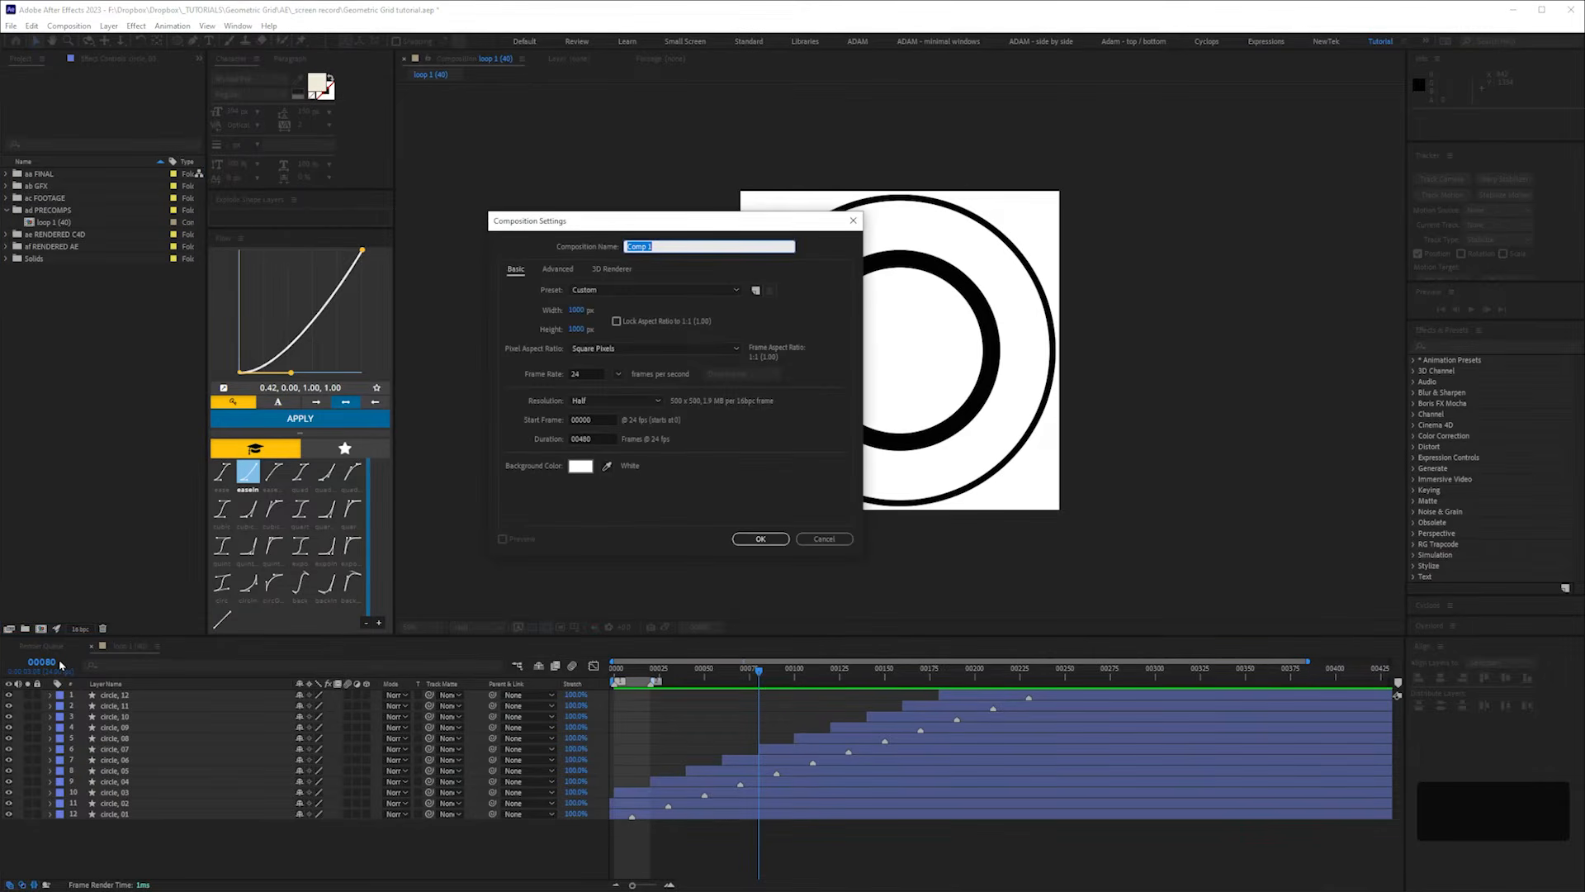
pyautogui.click(576, 310)
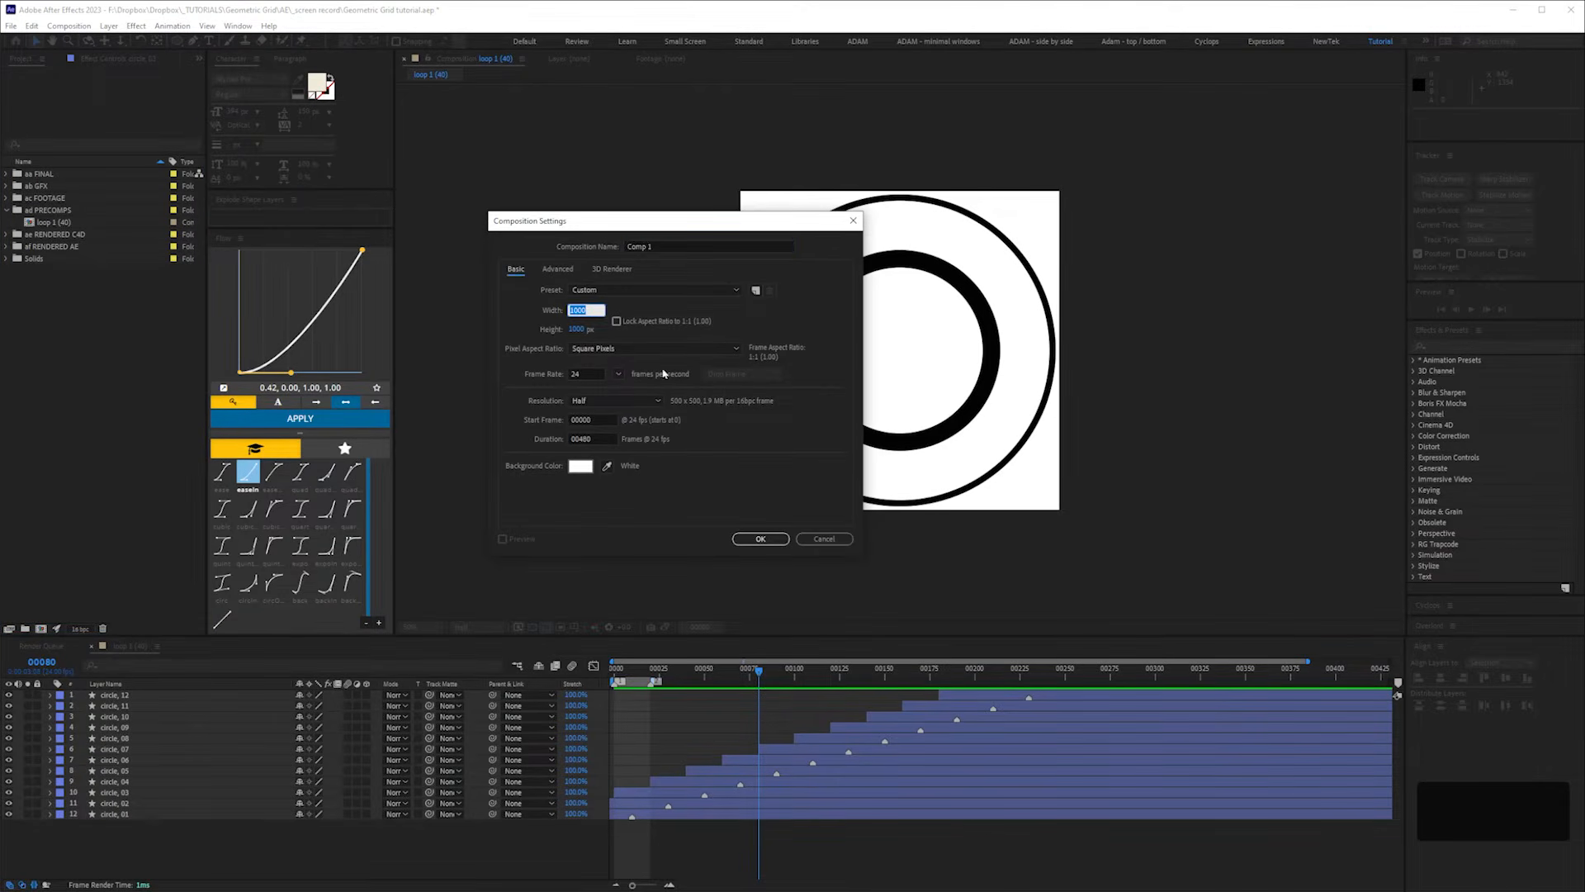
pyautogui.write('1920')
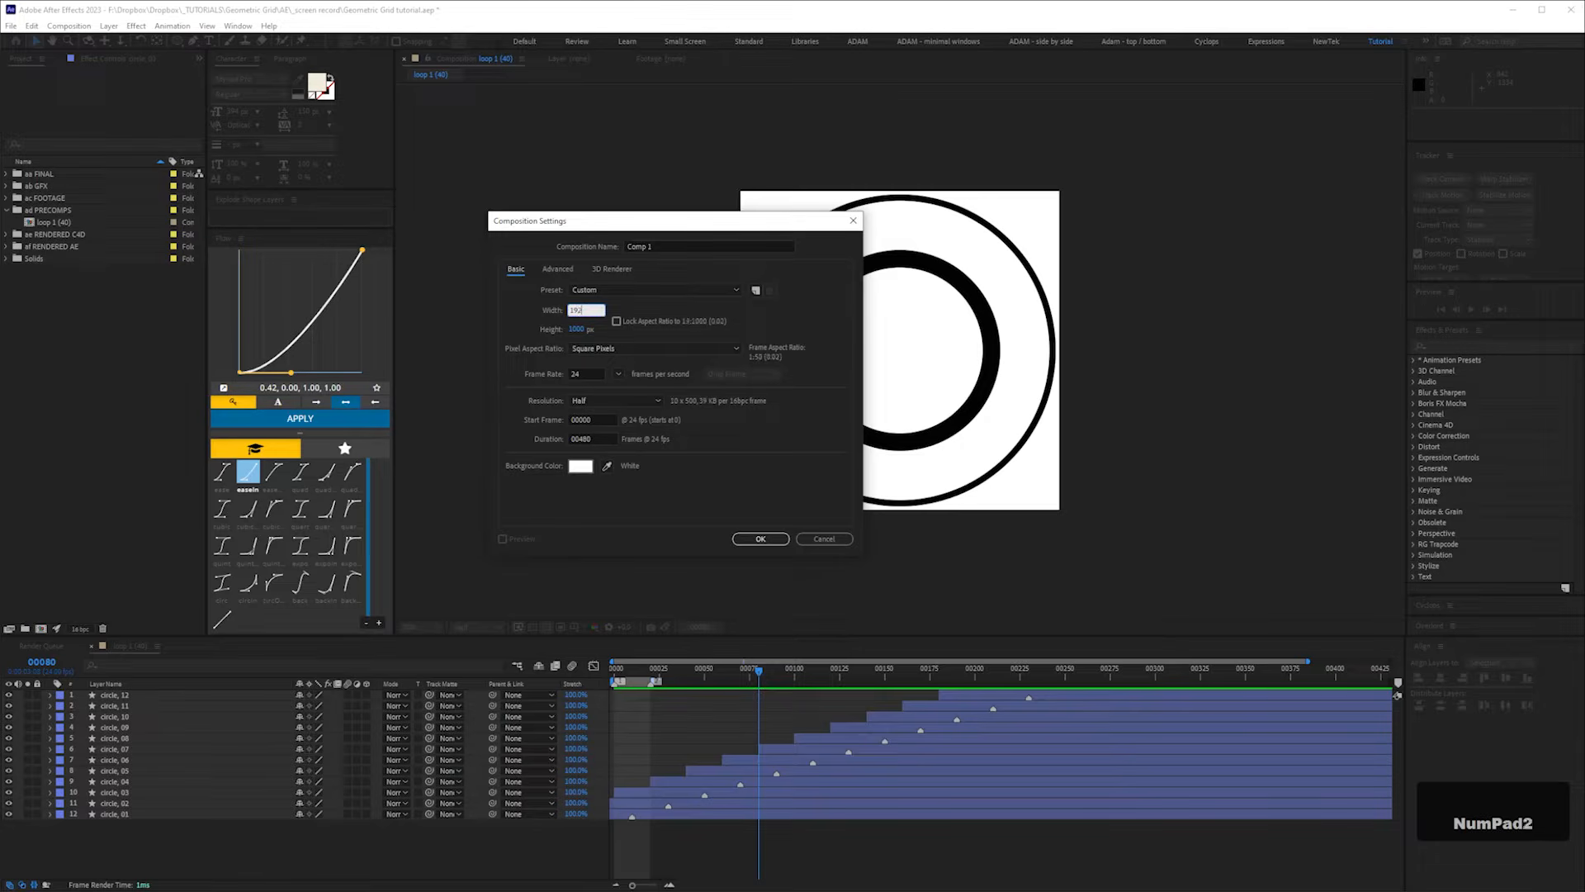
pyautogui.click(576, 330)
pyautogui.write('1080')
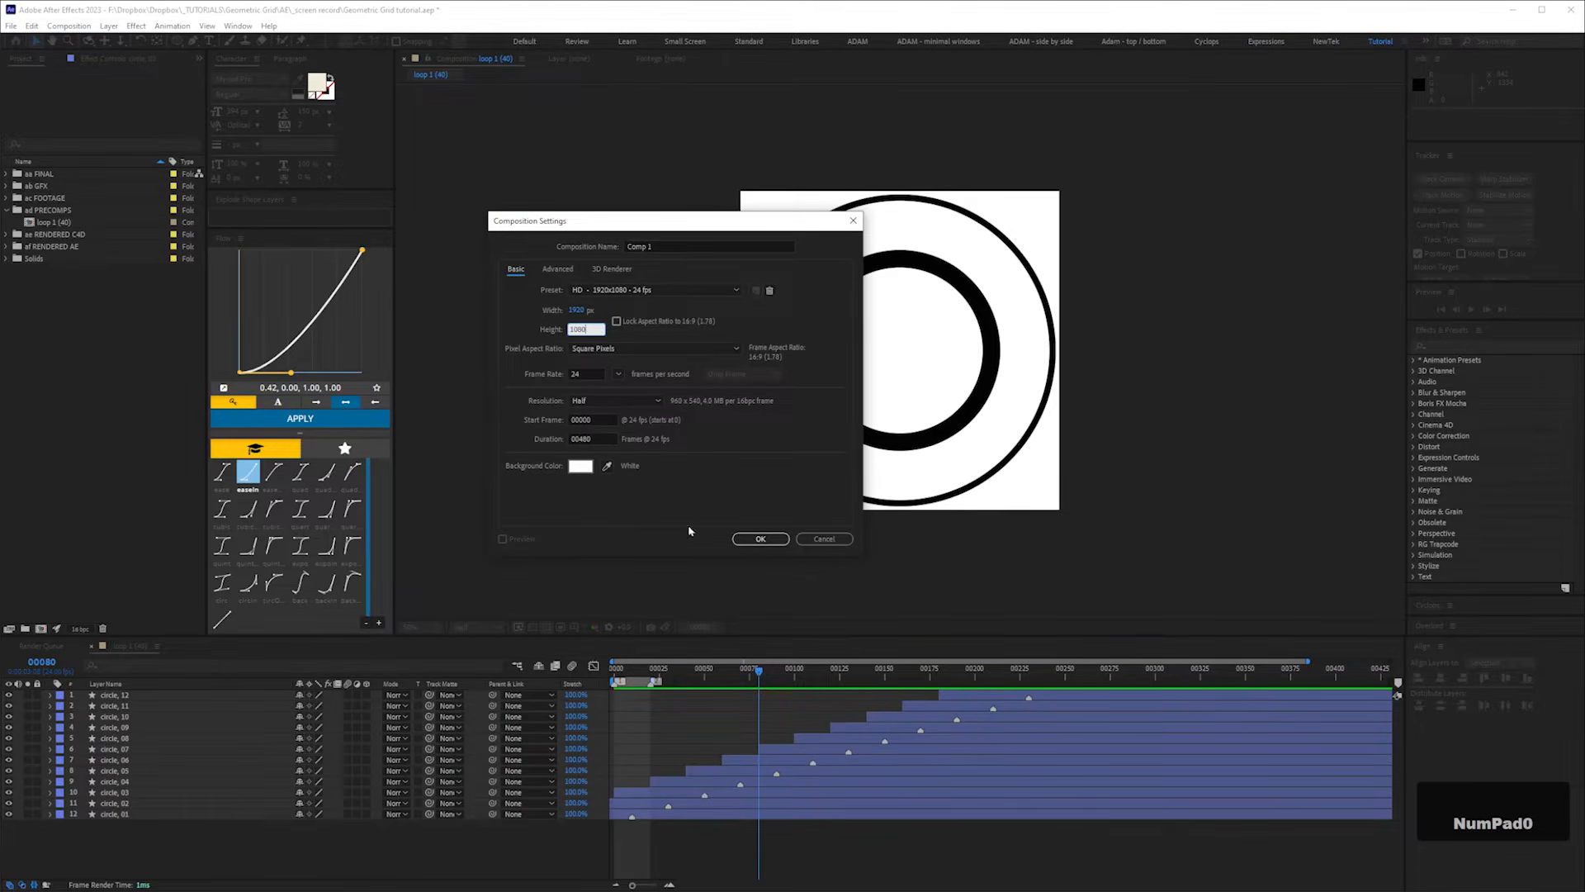
pyautogui.moveTo(664, 247); pyautogui.dragTo(495, 252)
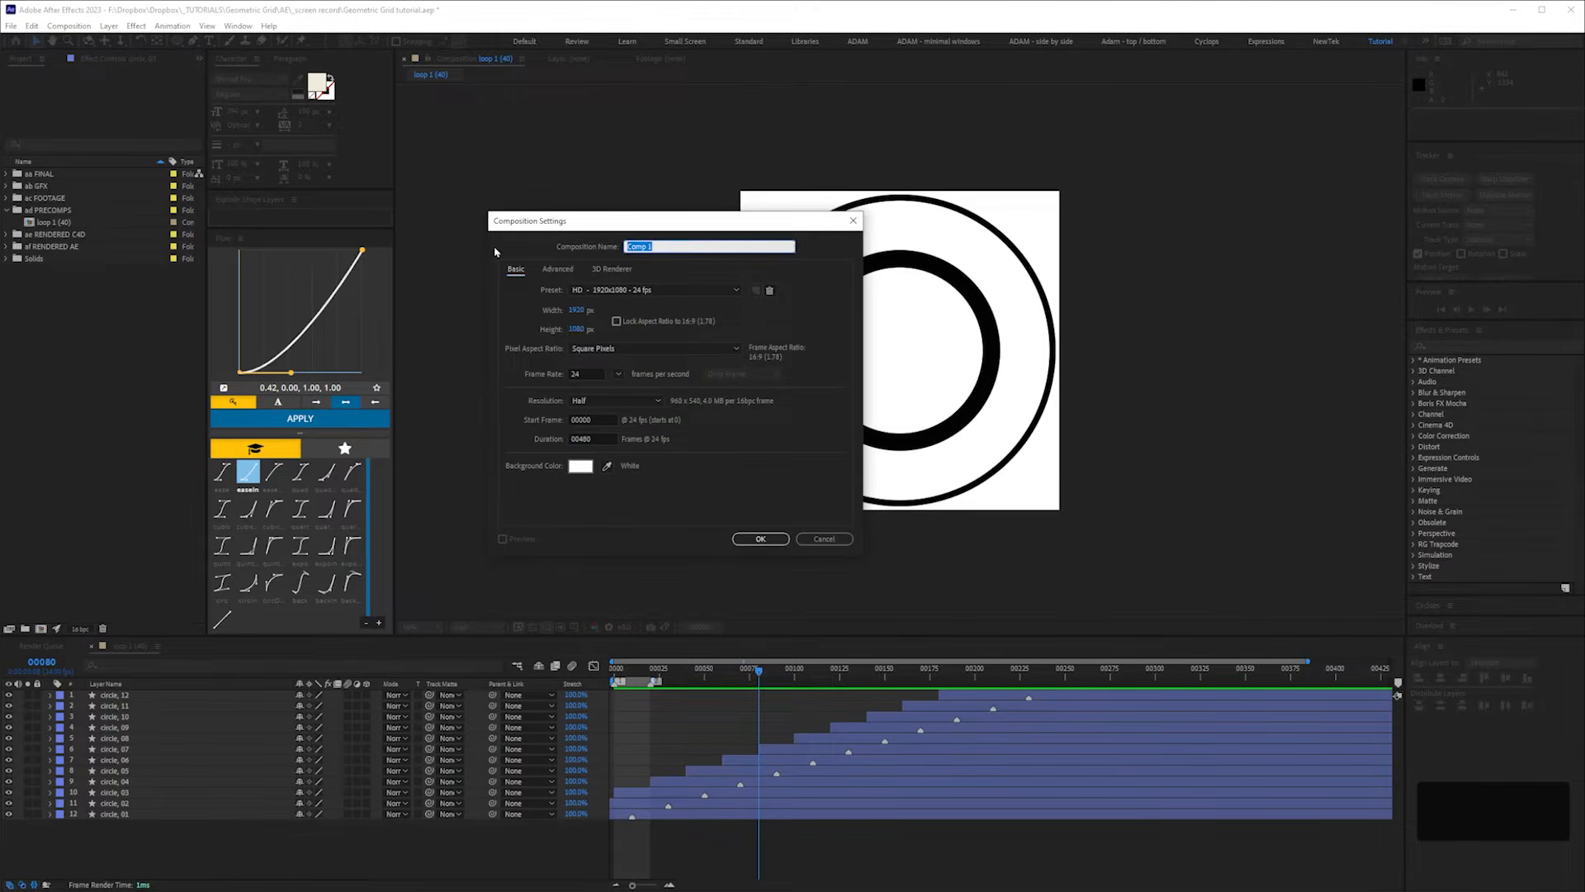
pyautogui.write('Geoometric Grid')
pyautogui.click(742, 535)
# - File the Geometric Grid composition in the aa FINAL folder and add loop 1 (40) to it as a layer
pyautogui.moveTo(45, 258); pyautogui.dragTo(58, 177)
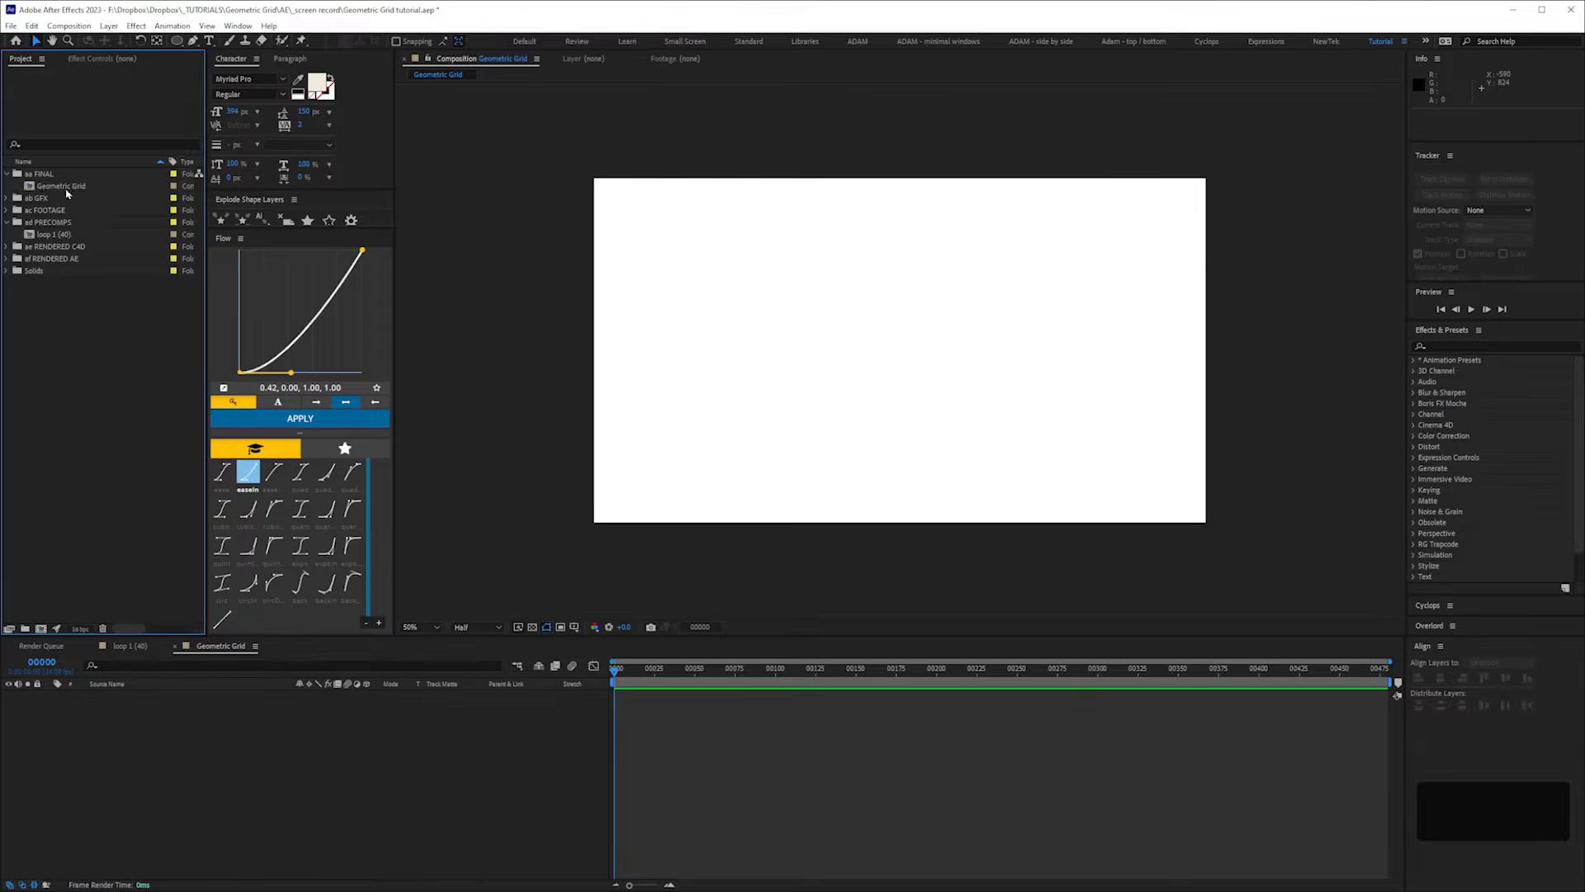
pyautogui.moveTo(51, 236); pyautogui.dragTo(225, 753)
pyautogui.click(230, 786)
pyautogui.click(115, 698)
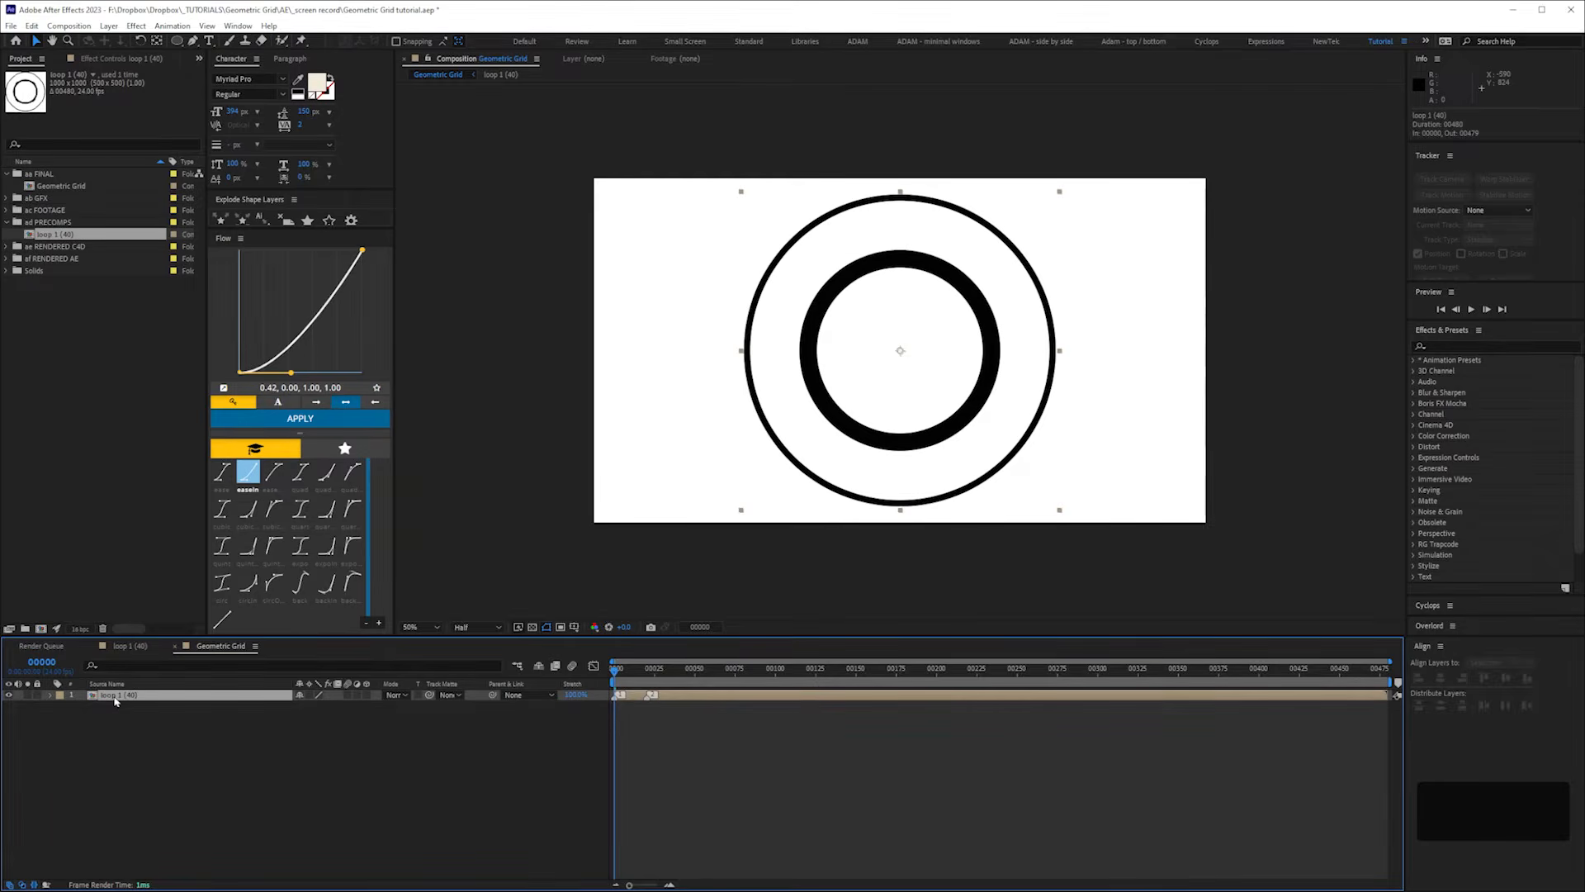
# - In the loop 1 (40) precomp, add a full-frame rectangle shape layer beneath all the circle layers and name it "BG"
pyautogui.doubleClick(116, 698)
pyautogui.hotkey('ctrl', 'y')
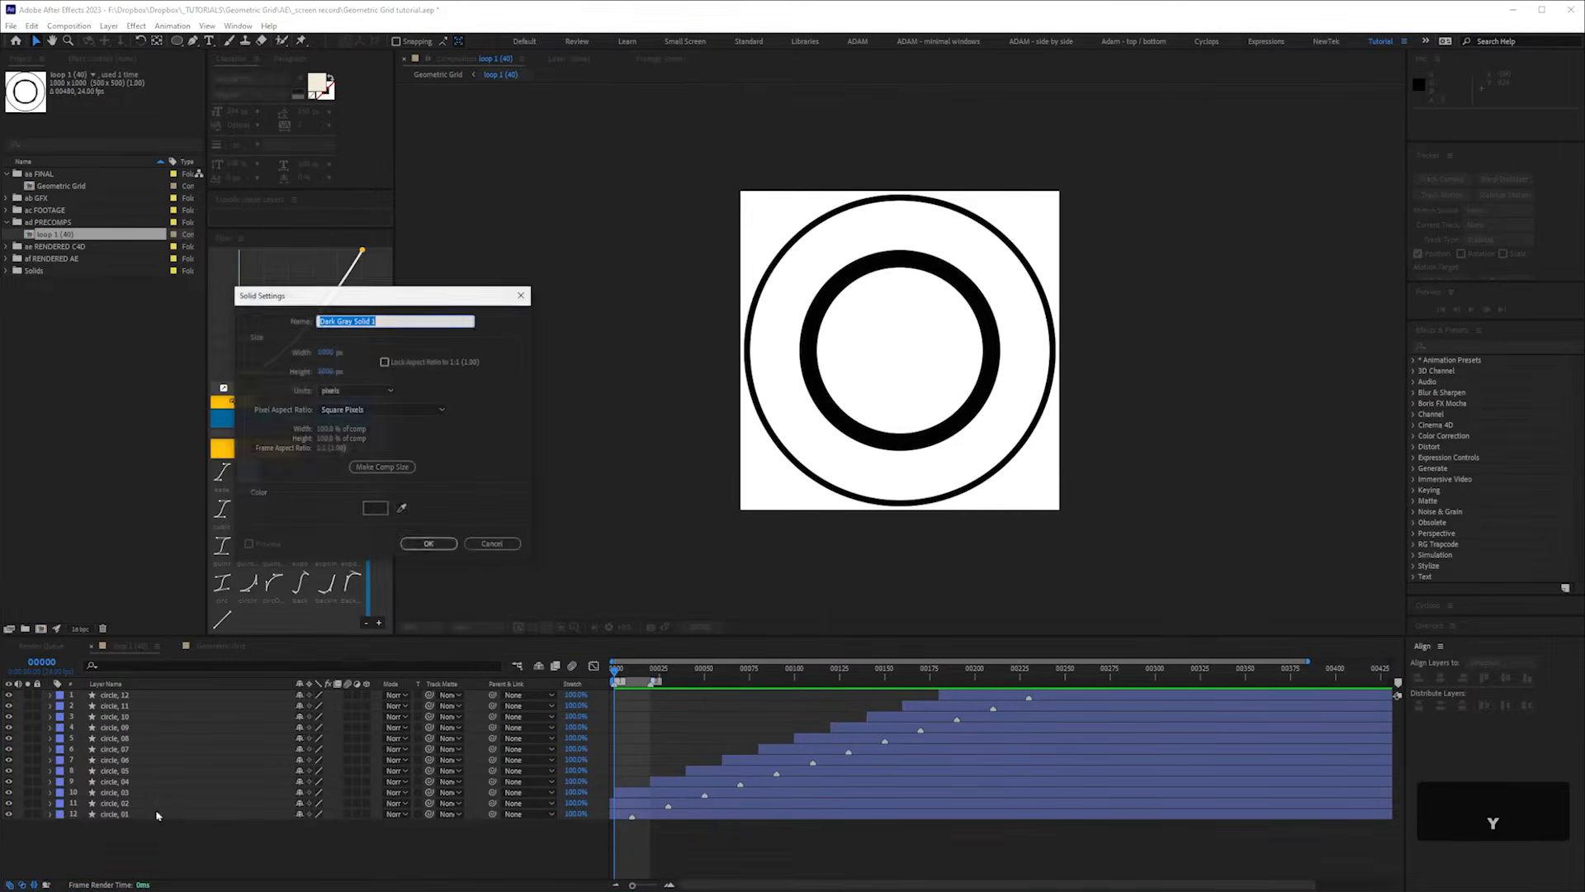
pyautogui.click(492, 543)
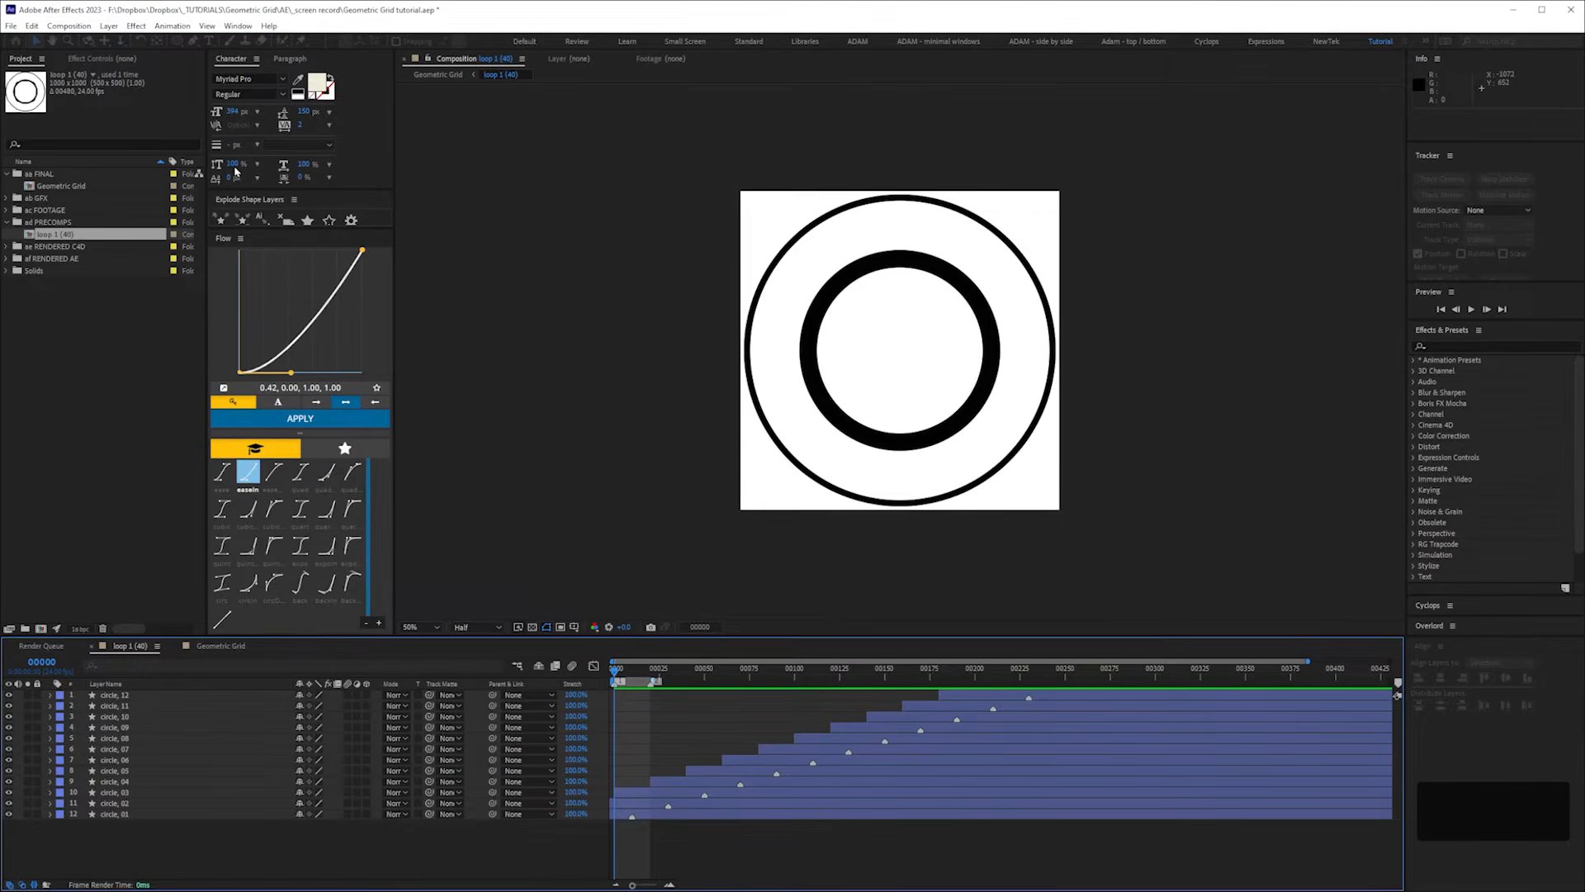
pyautogui.click(176, 41)
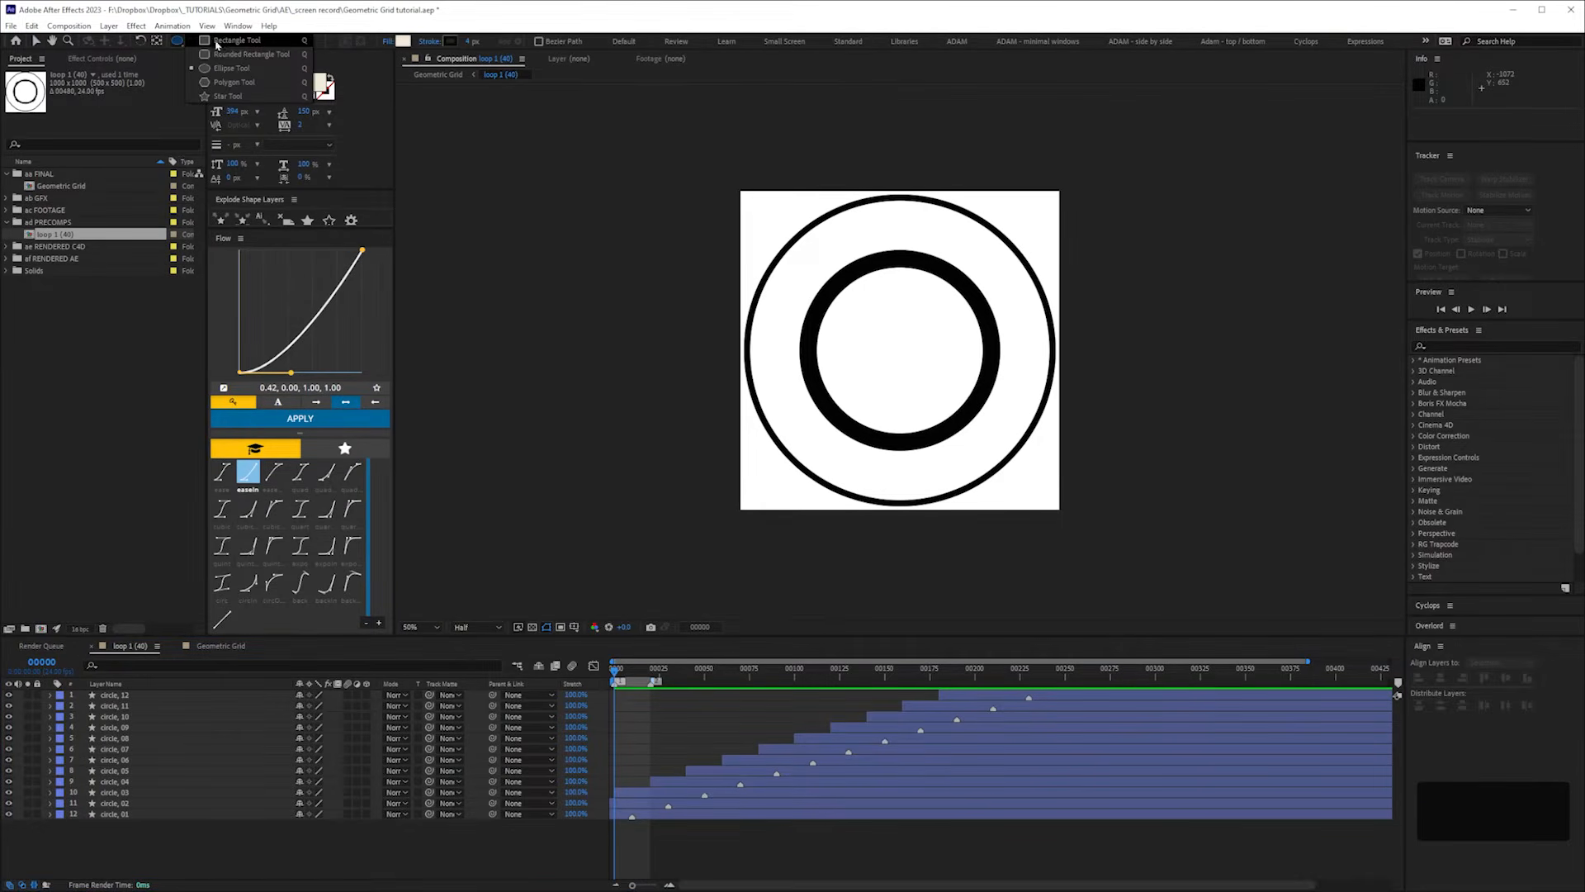
pyautogui.doubleClick(176, 41)
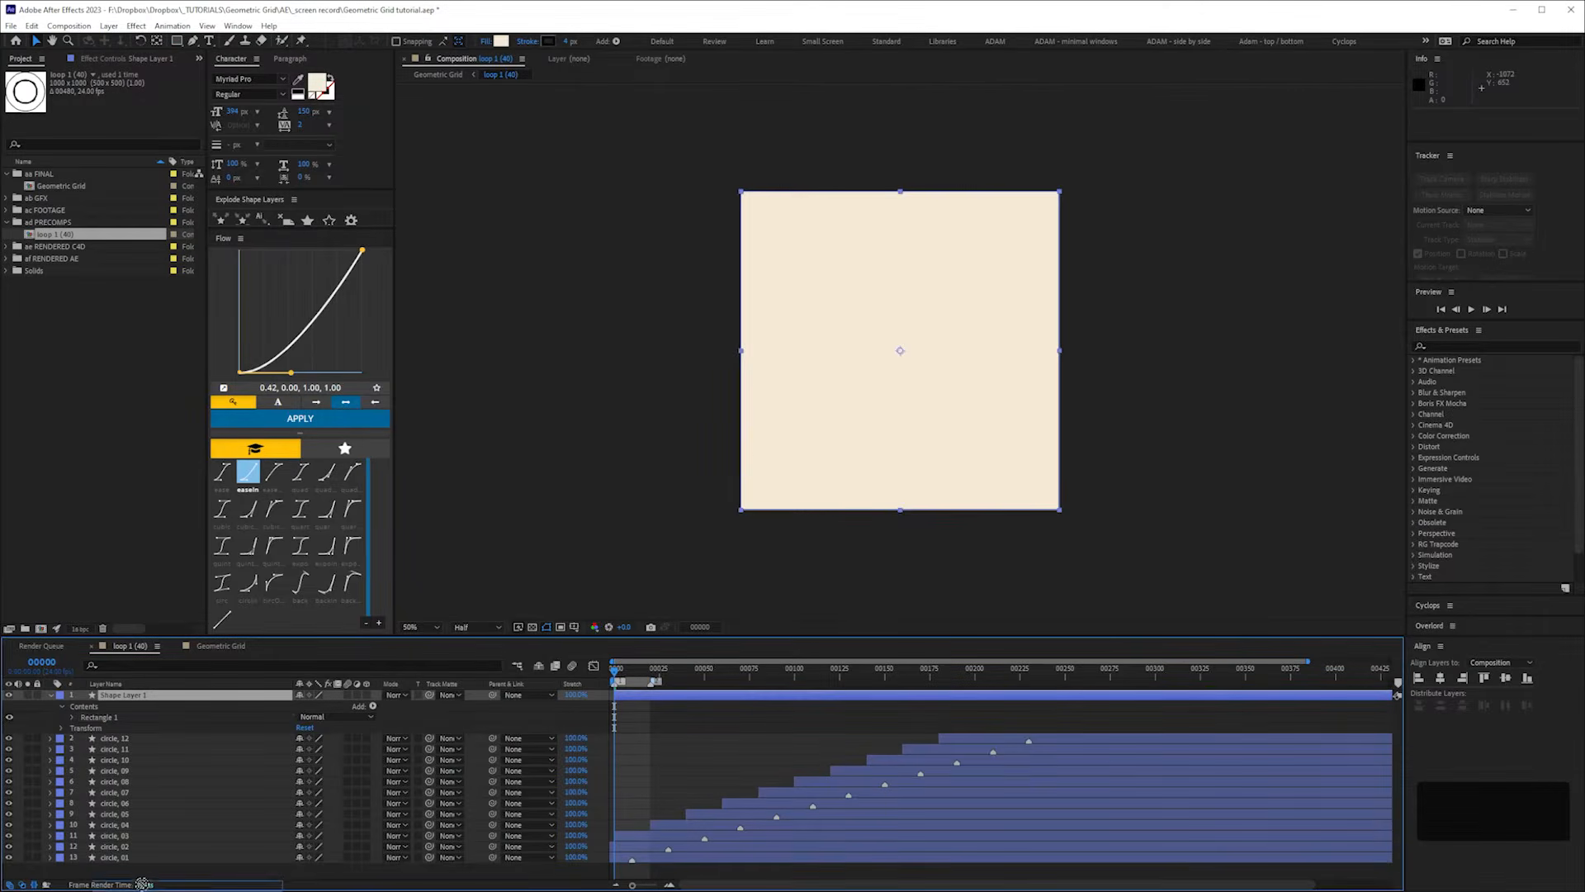
pyautogui.moveTo(139, 874); pyautogui.dragTo(140, 873)
pyautogui.press('Return')
pyautogui.write('BG')
pyautogui.press('Return')
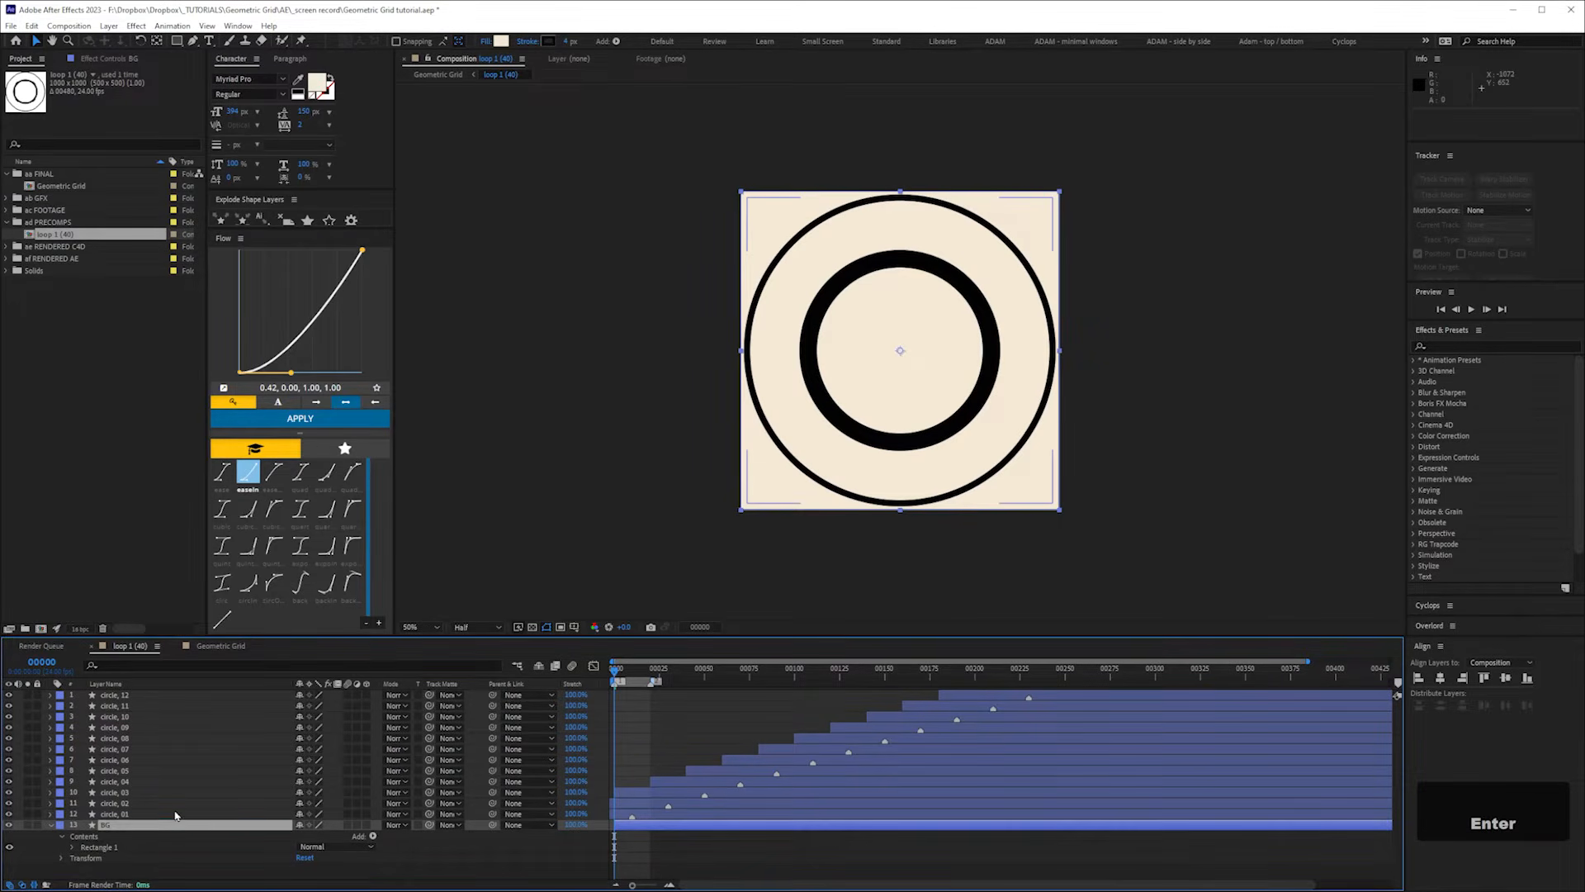
# - Set the BG rectangle's fill colour to white (FFFFFF) and collapse the layer's properties
pyautogui.click(74, 848)
pyautogui.click(82, 863)
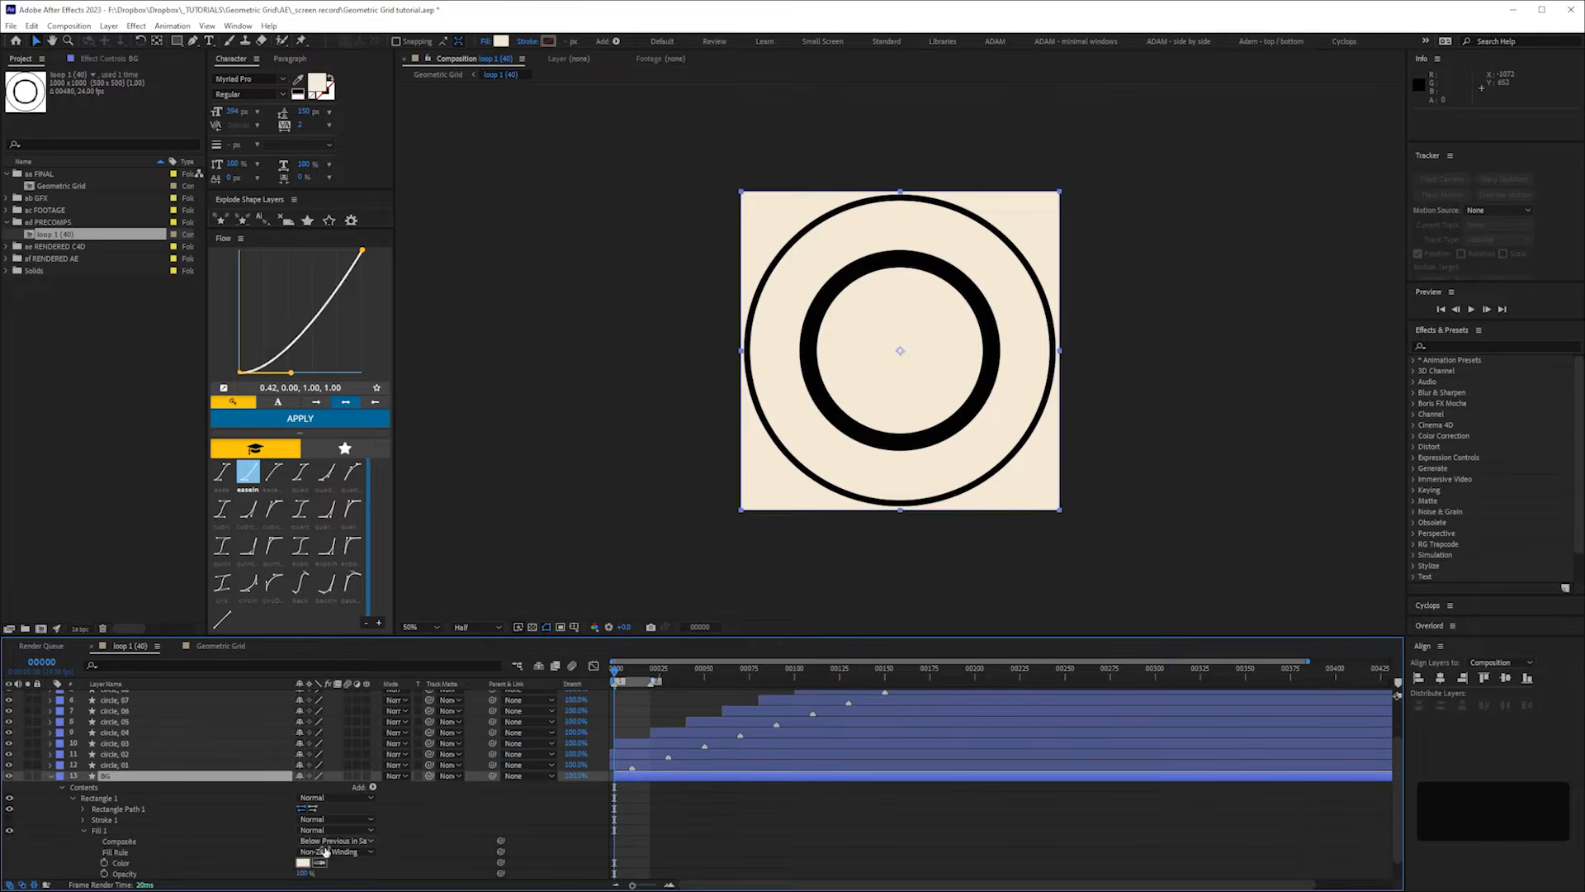
pyautogui.click(304, 863)
pyautogui.moveTo(145, 204); pyautogui.dragTo(104, 166)
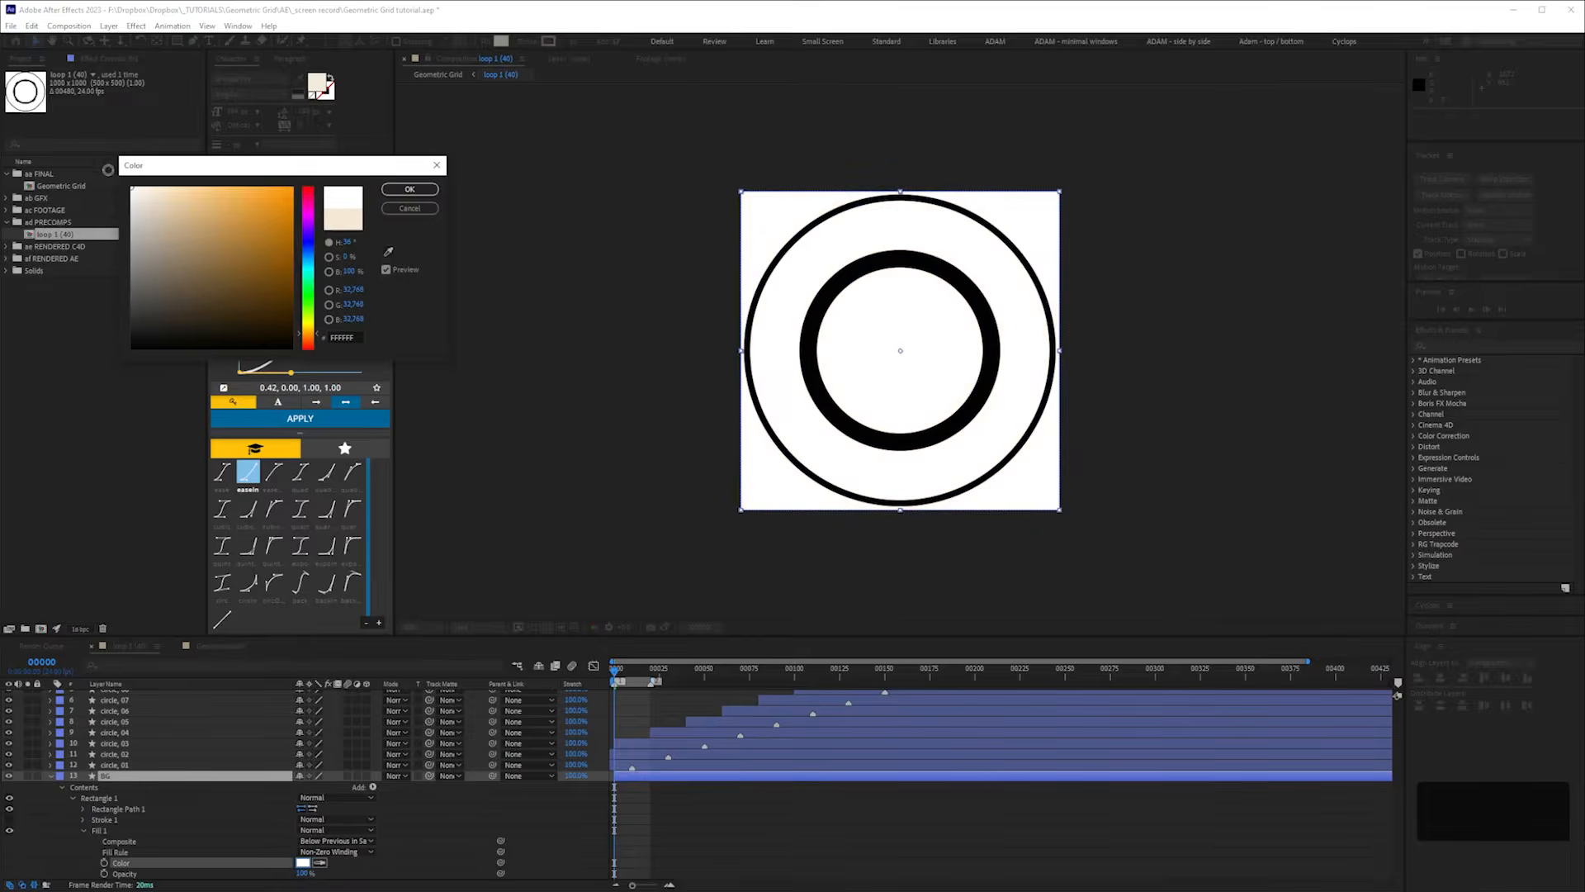
pyautogui.click(410, 191)
pyautogui.click(50, 776)
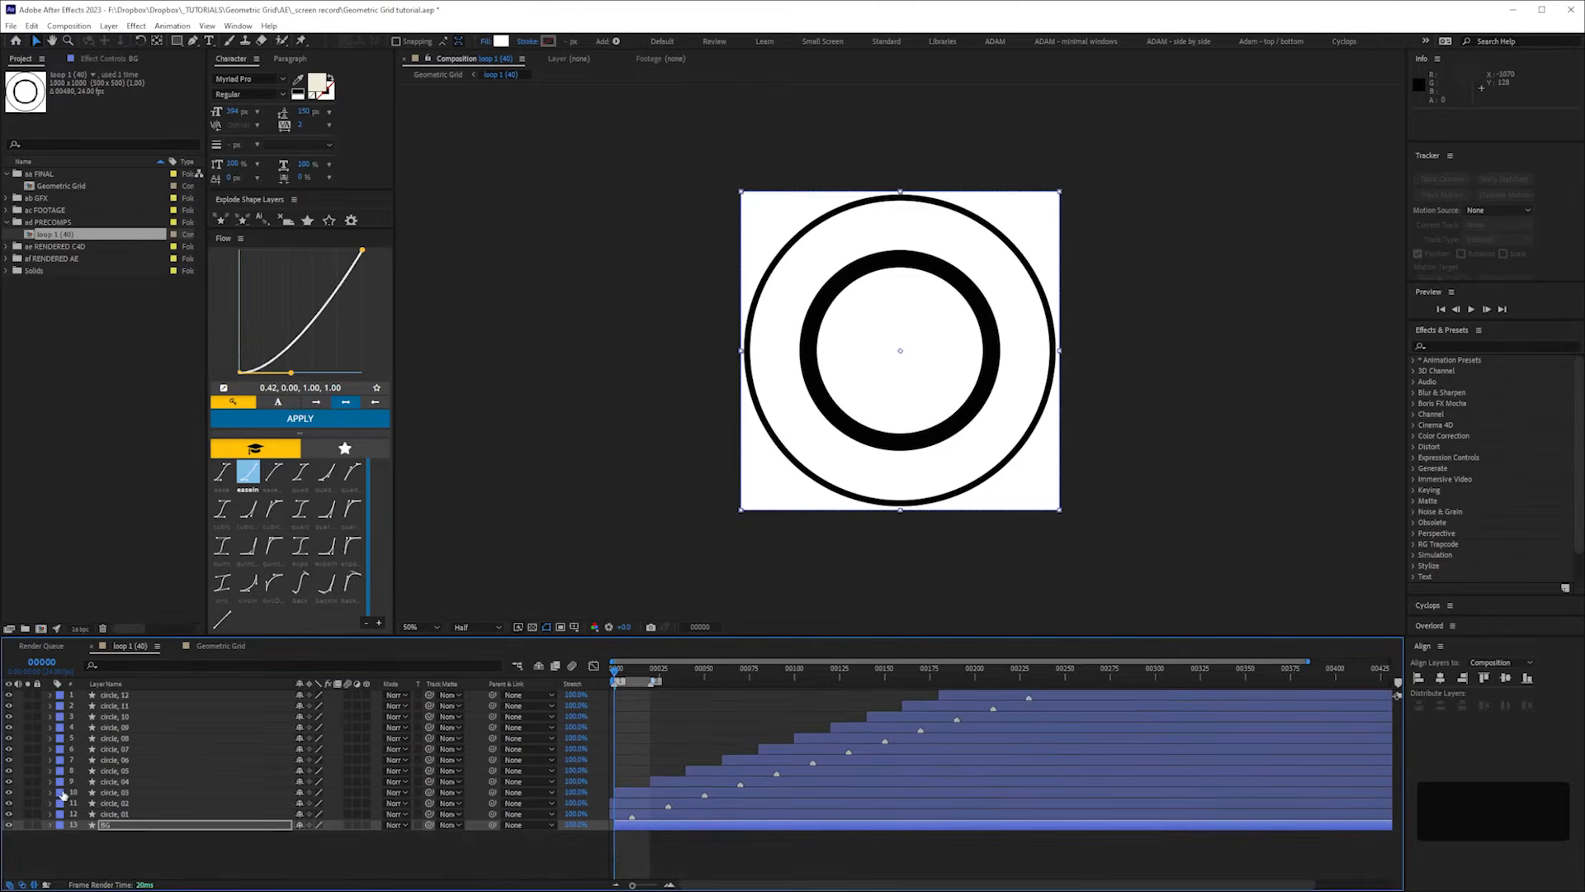
# - Return to the Geometric Grid composition, check the precomp's background against the transparency grid, and save the project
pyautogui.doubleClick(58, 186)
pyautogui.click(534, 630)
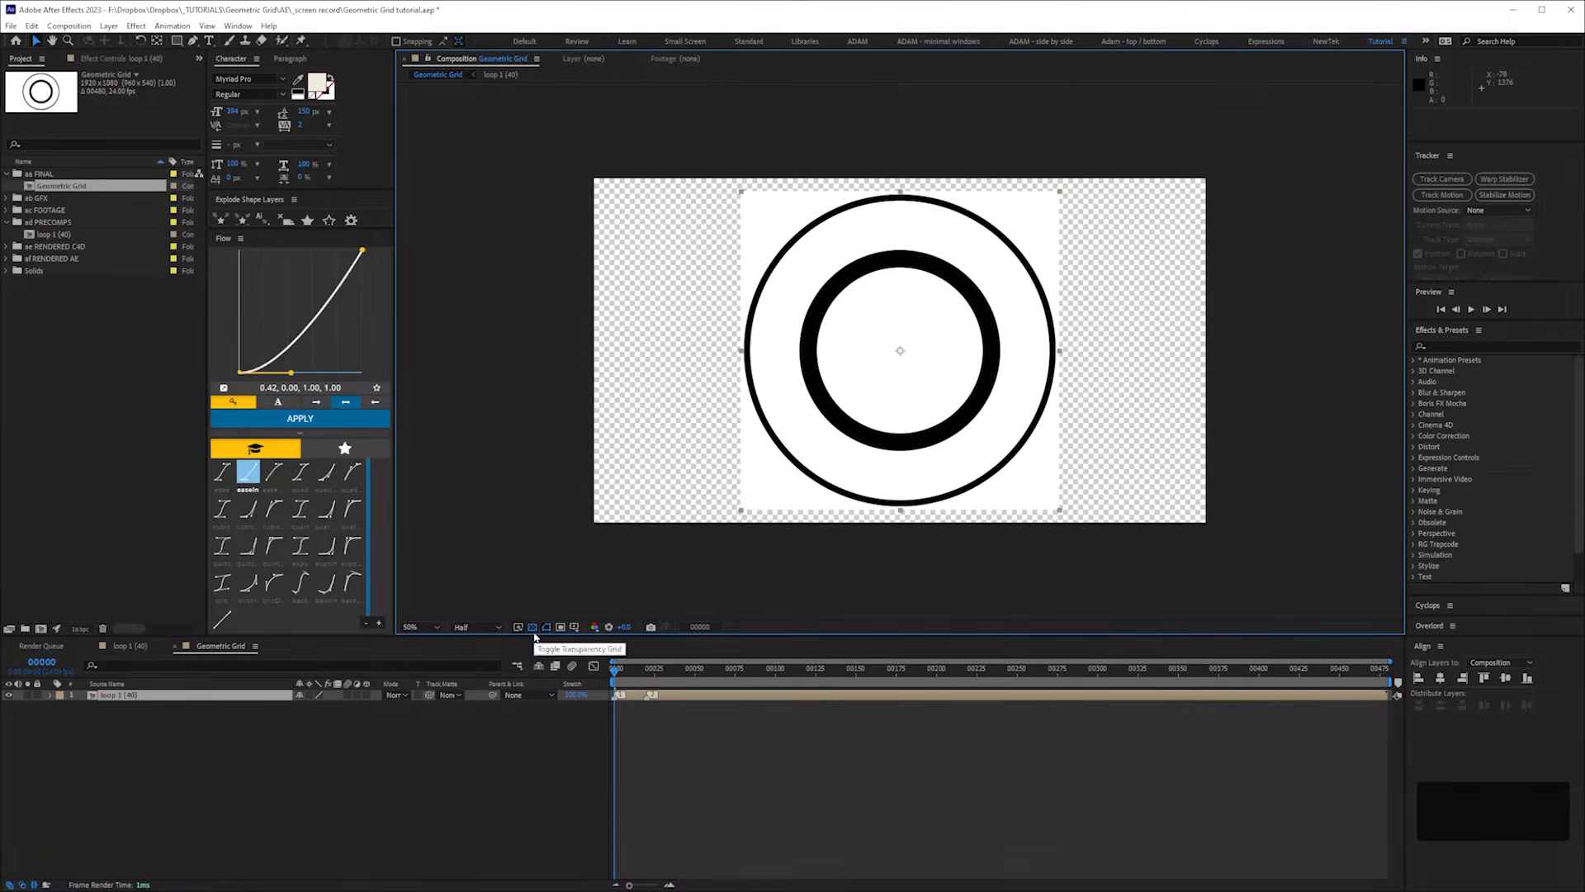
pyautogui.click(533, 628)
pyautogui.click(339, 715)
pyautogui.hotkey('ctrl', 's')
pyautogui.click(159, 578)
pyautogui.click(252, 805)
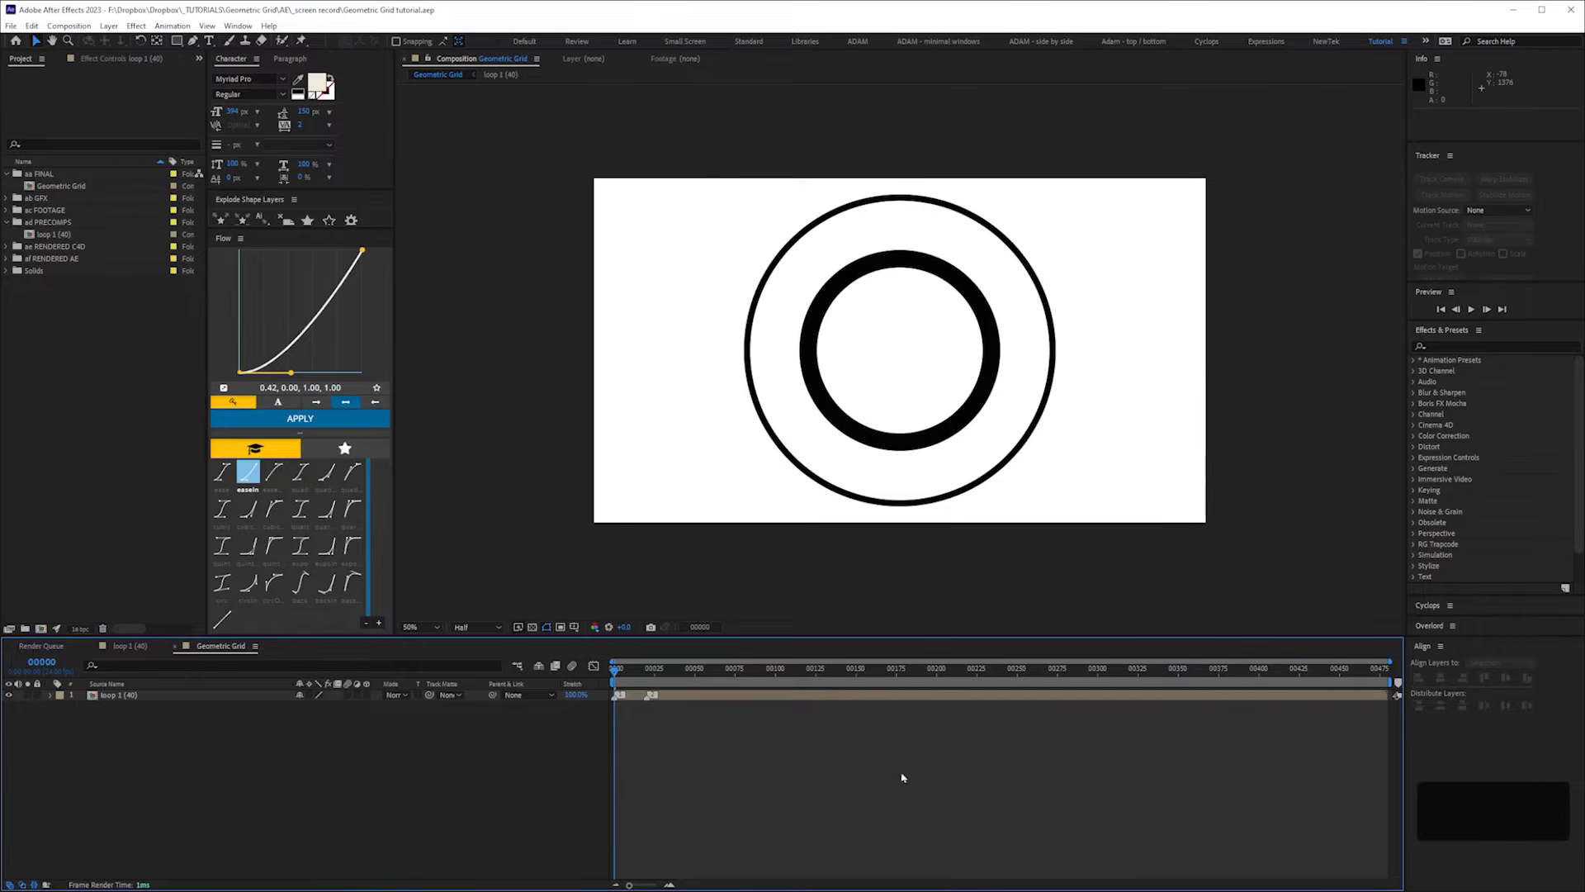
# - Enable time remapping on the loop 1 (40) layer and add a Time Remap keyframe at frame 20, on the second marker
pyautogui.hotkey('ctrl', 'a')
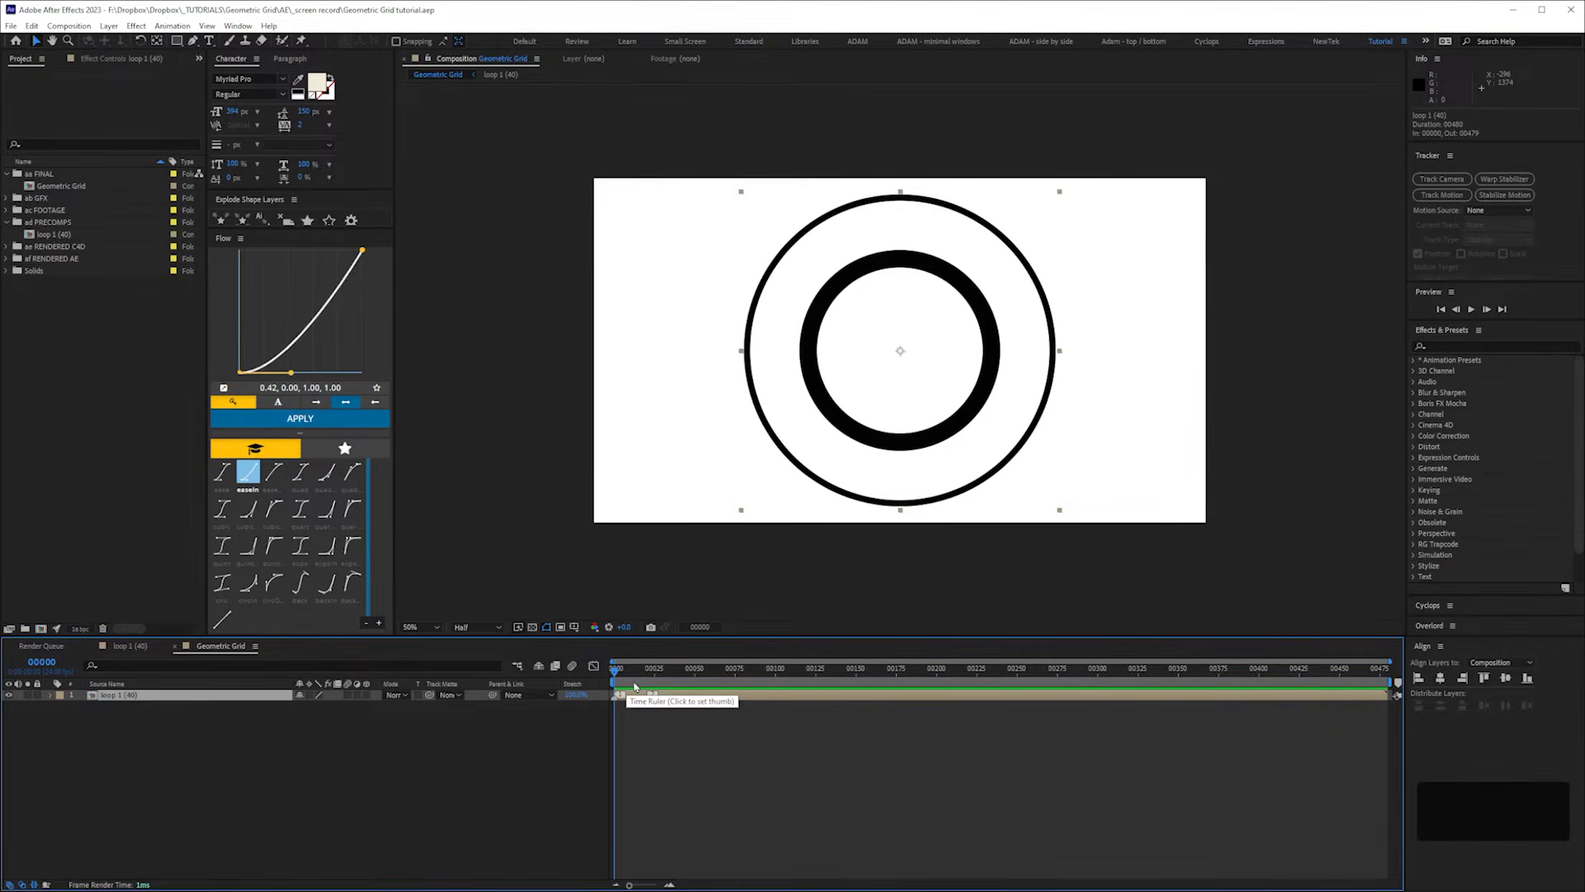
pyautogui.click(628, 678)
pyautogui.press('Home')
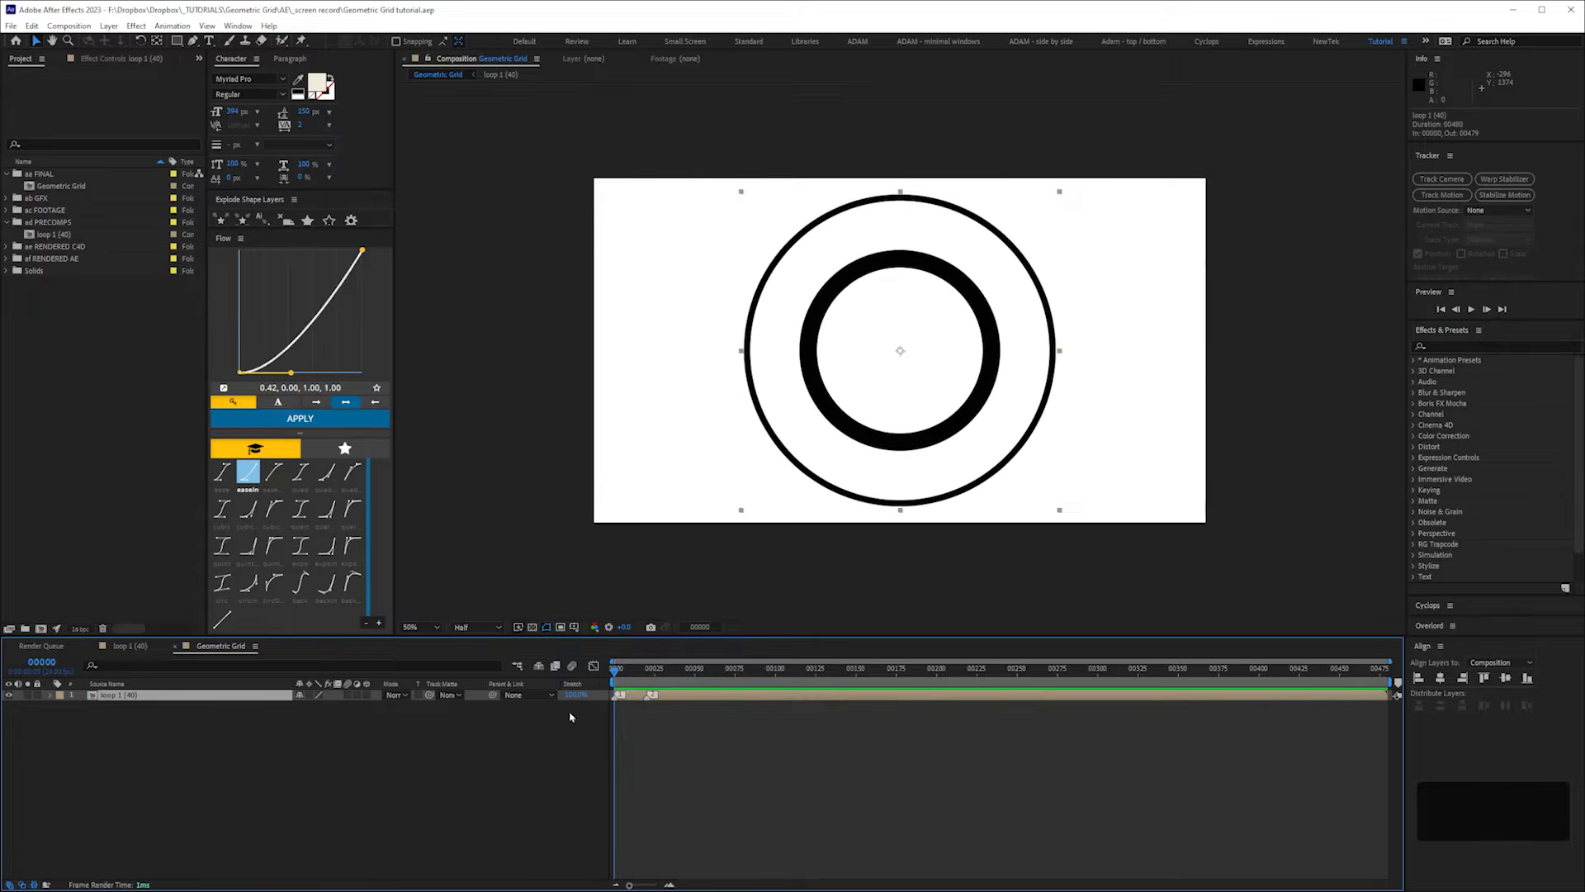
pyautogui.hotkey('ctrl', 'alt')
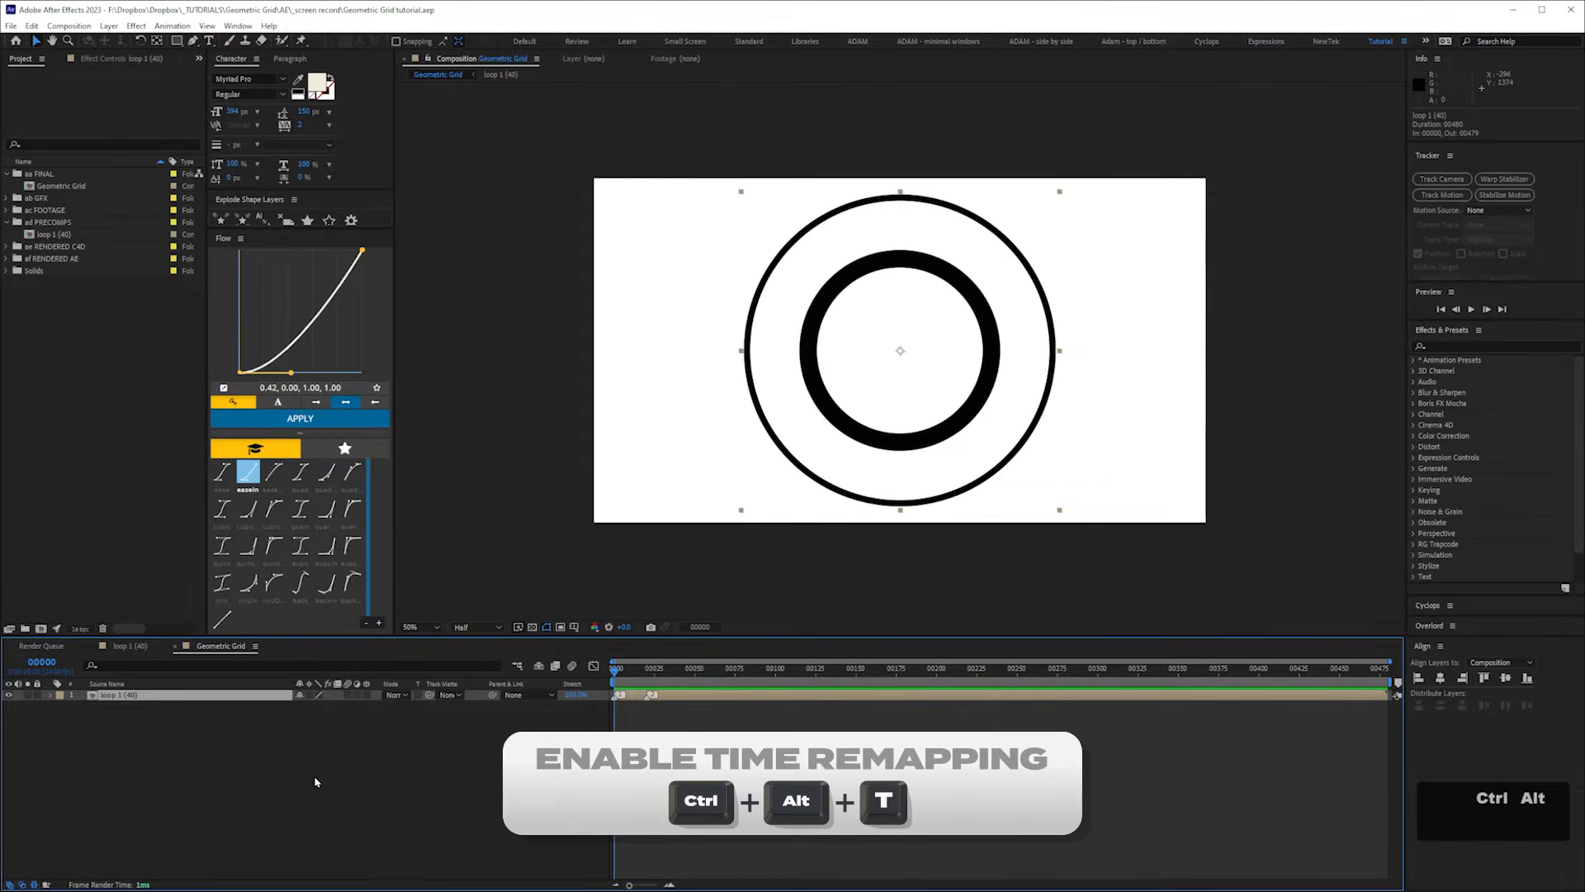
pyautogui.hotkey('ctrl', 'alt', 't')
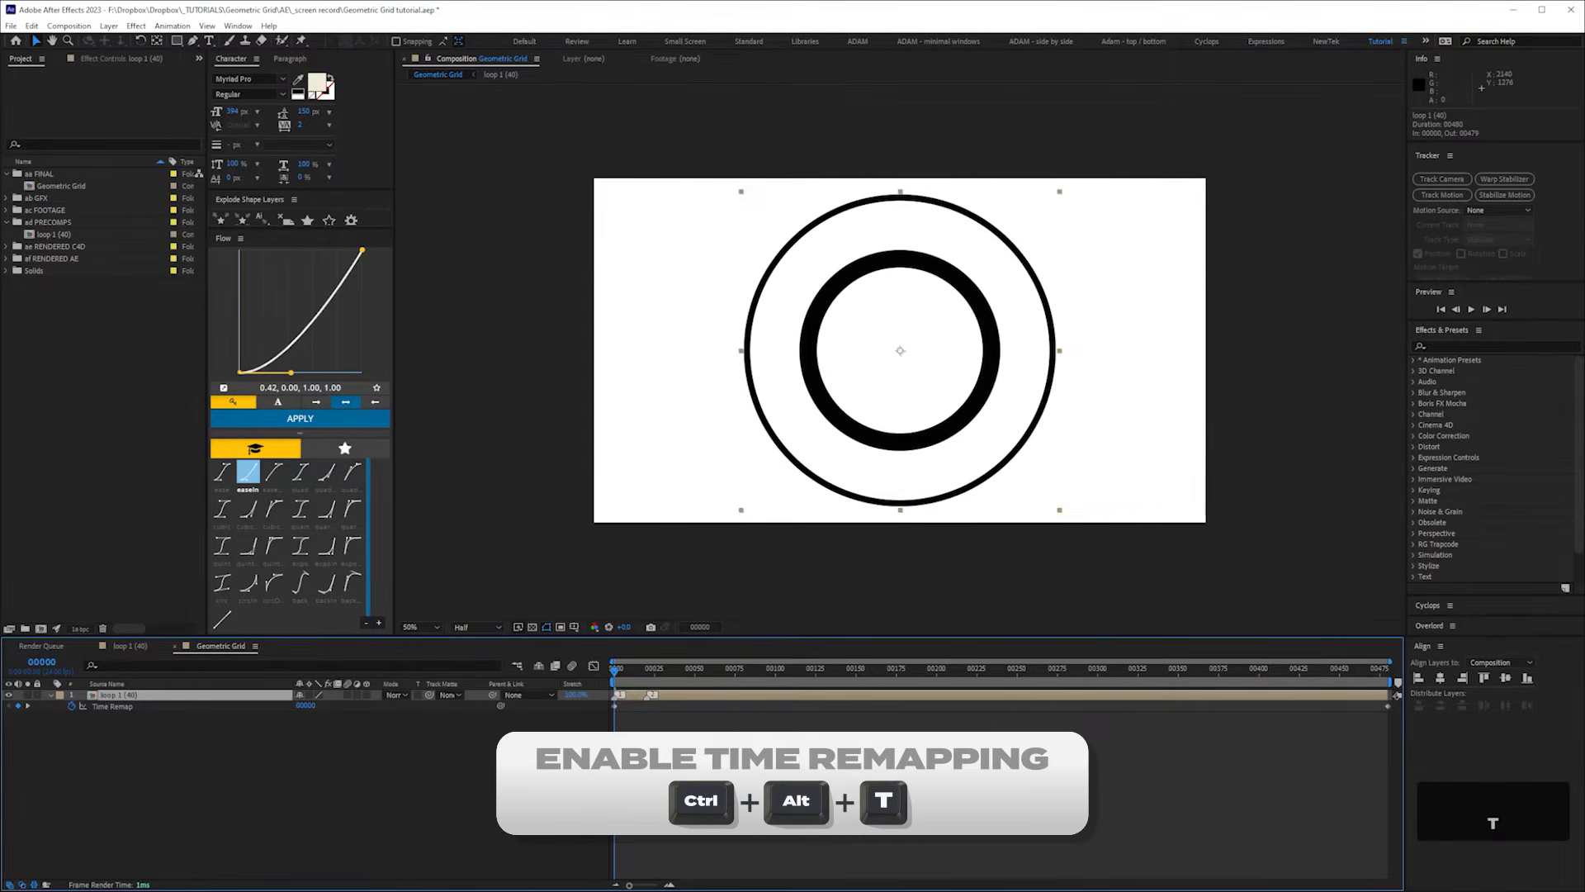
pyautogui.press('=')
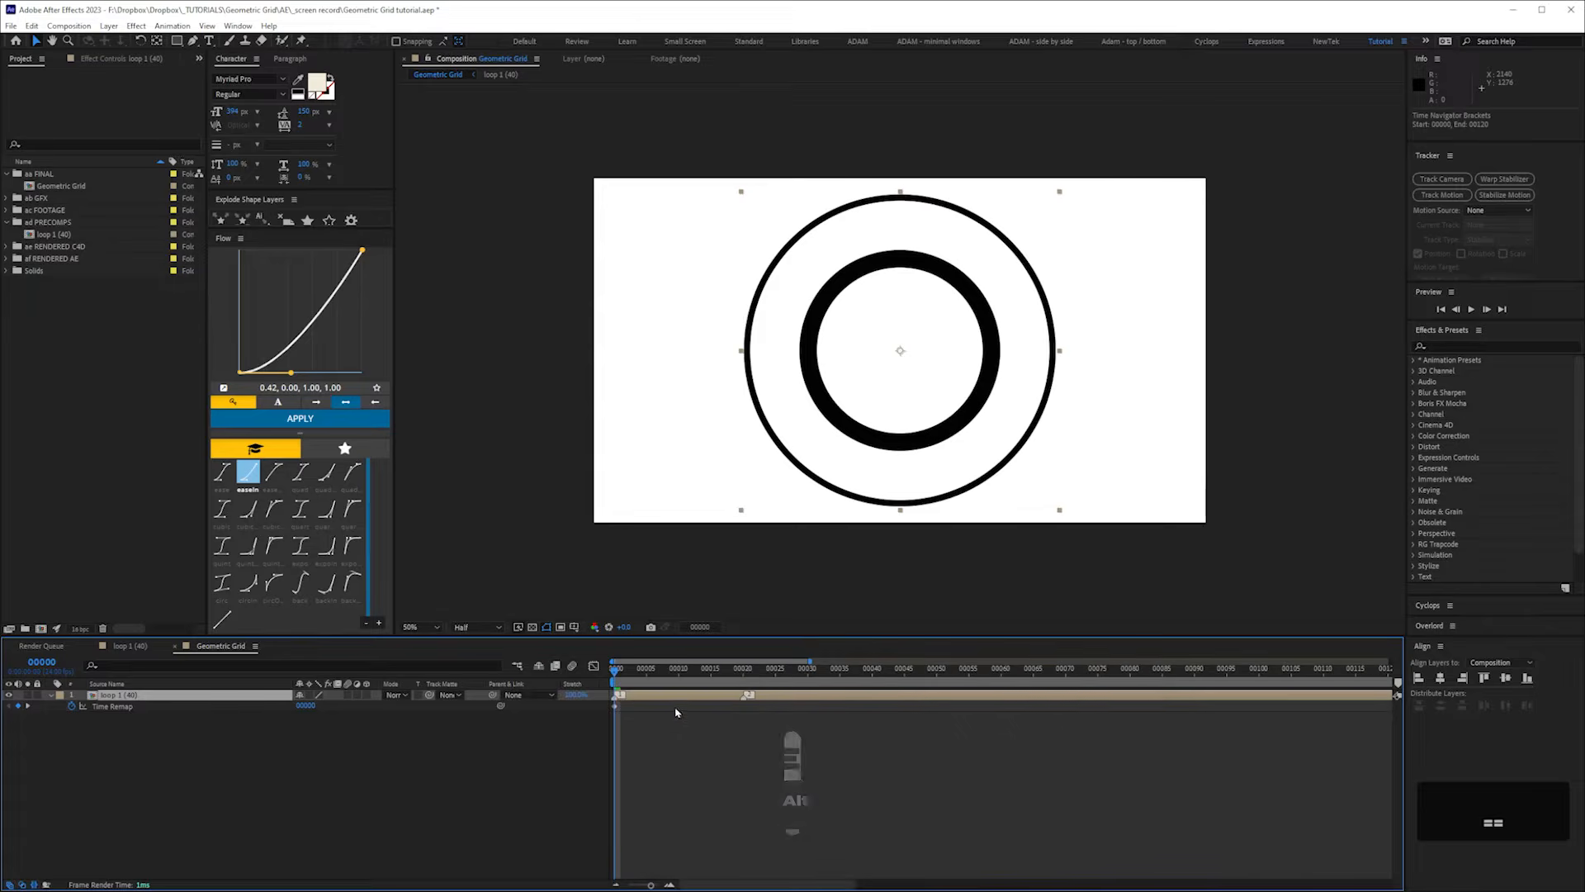
pyautogui.moveTo(711, 675); pyautogui.dragTo(743, 673)
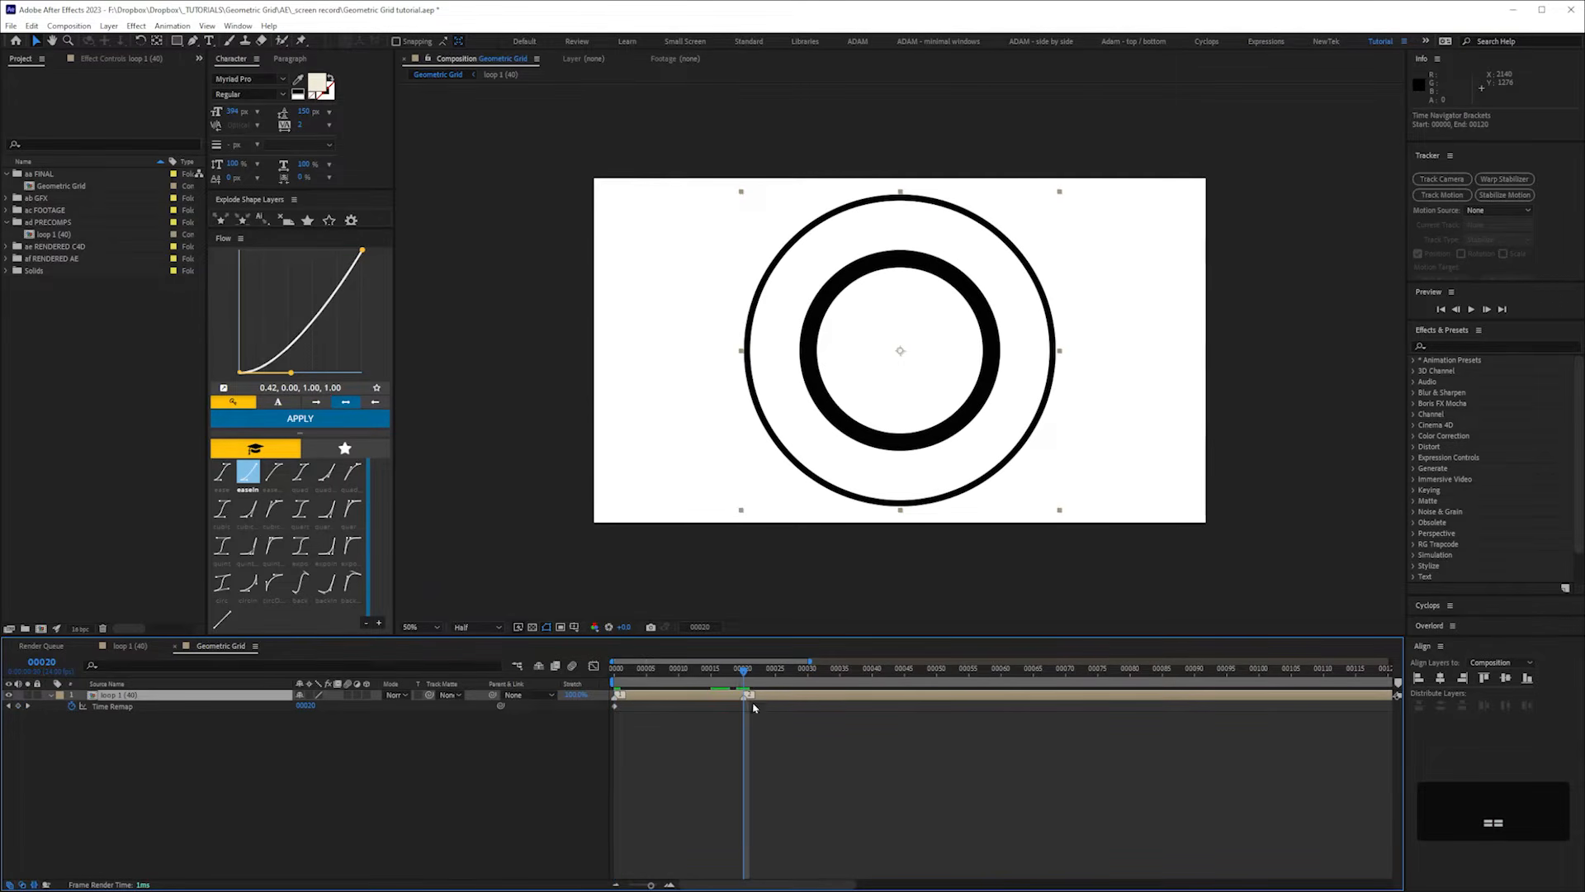
pyautogui.click(19, 706)
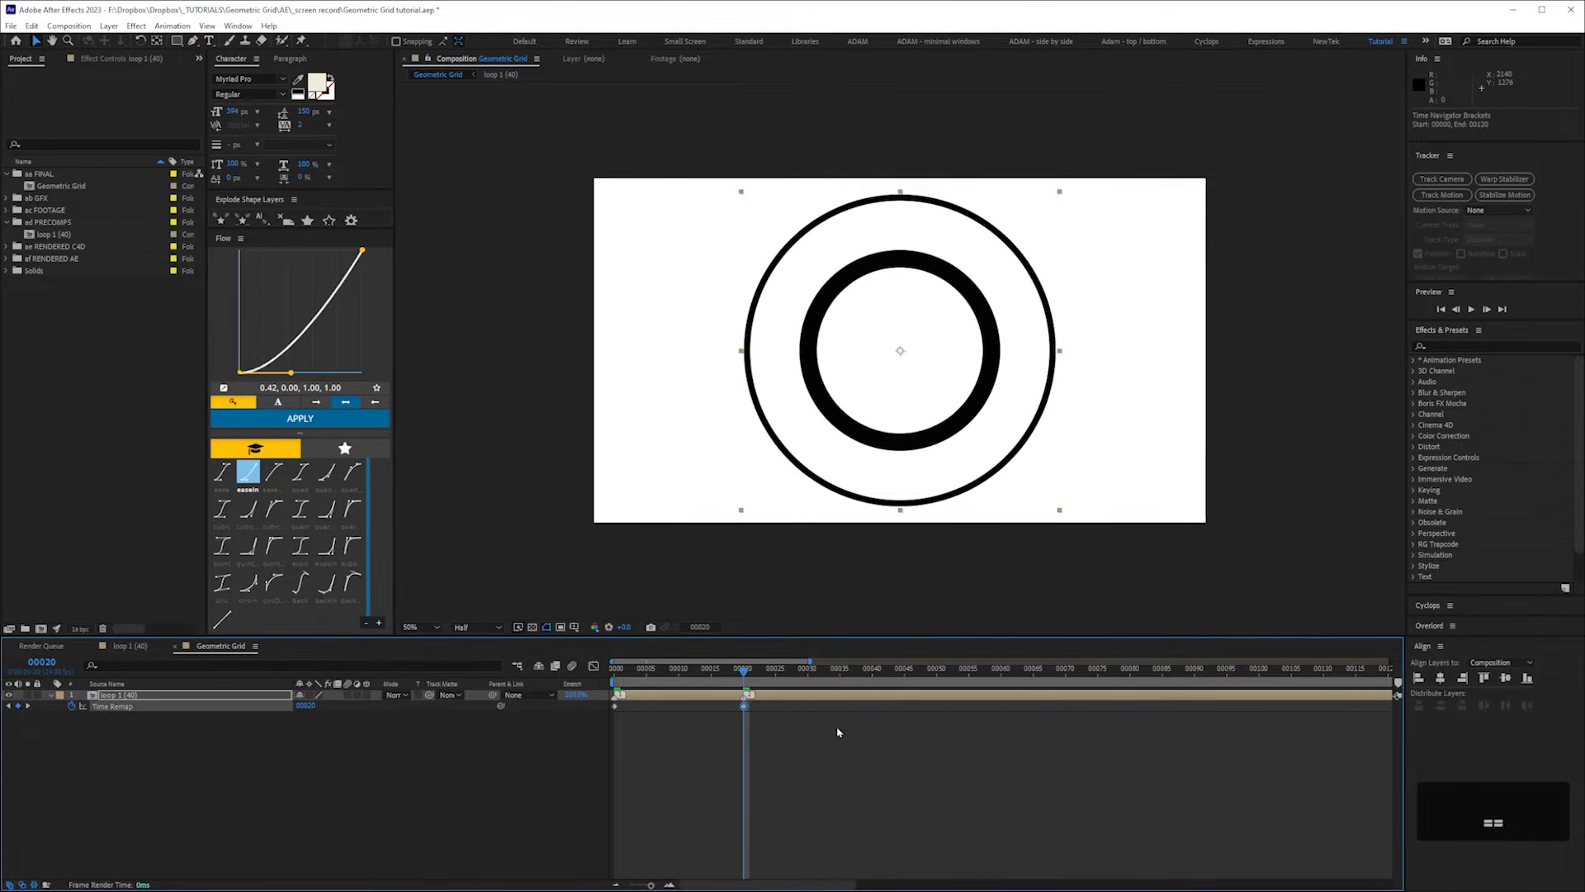
pyautogui.click(731, 777)
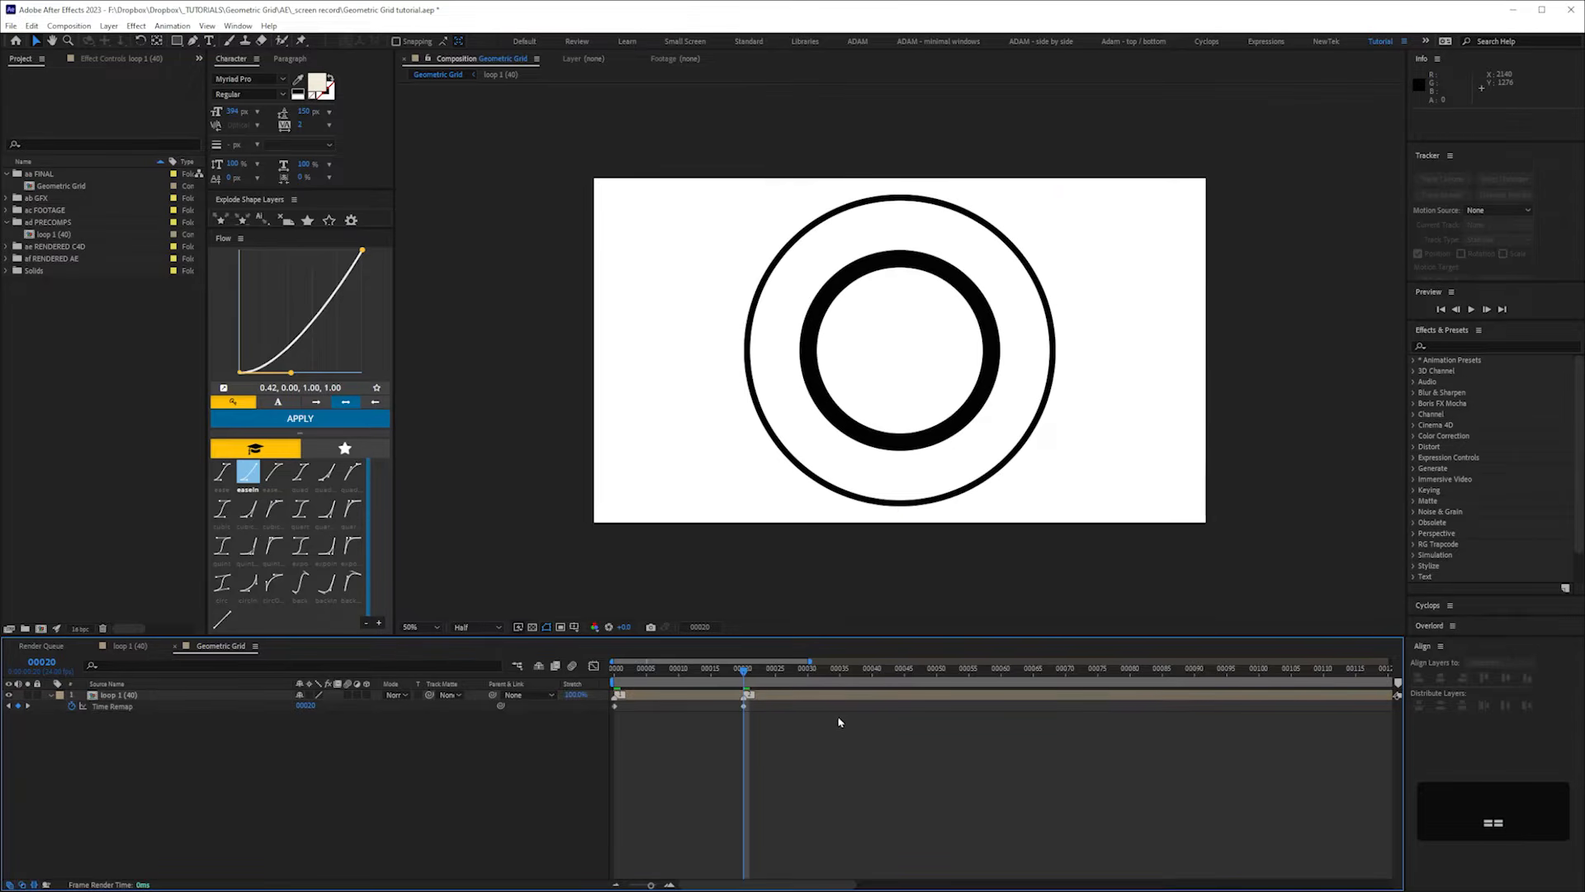
# - Delete the Time Remap keyframe at the end of the loop 1 (40) layer
pyautogui.press('-')
pyautogui.press('-')
pyautogui.press('-')
pyautogui.press('-')
pyautogui.press('-')
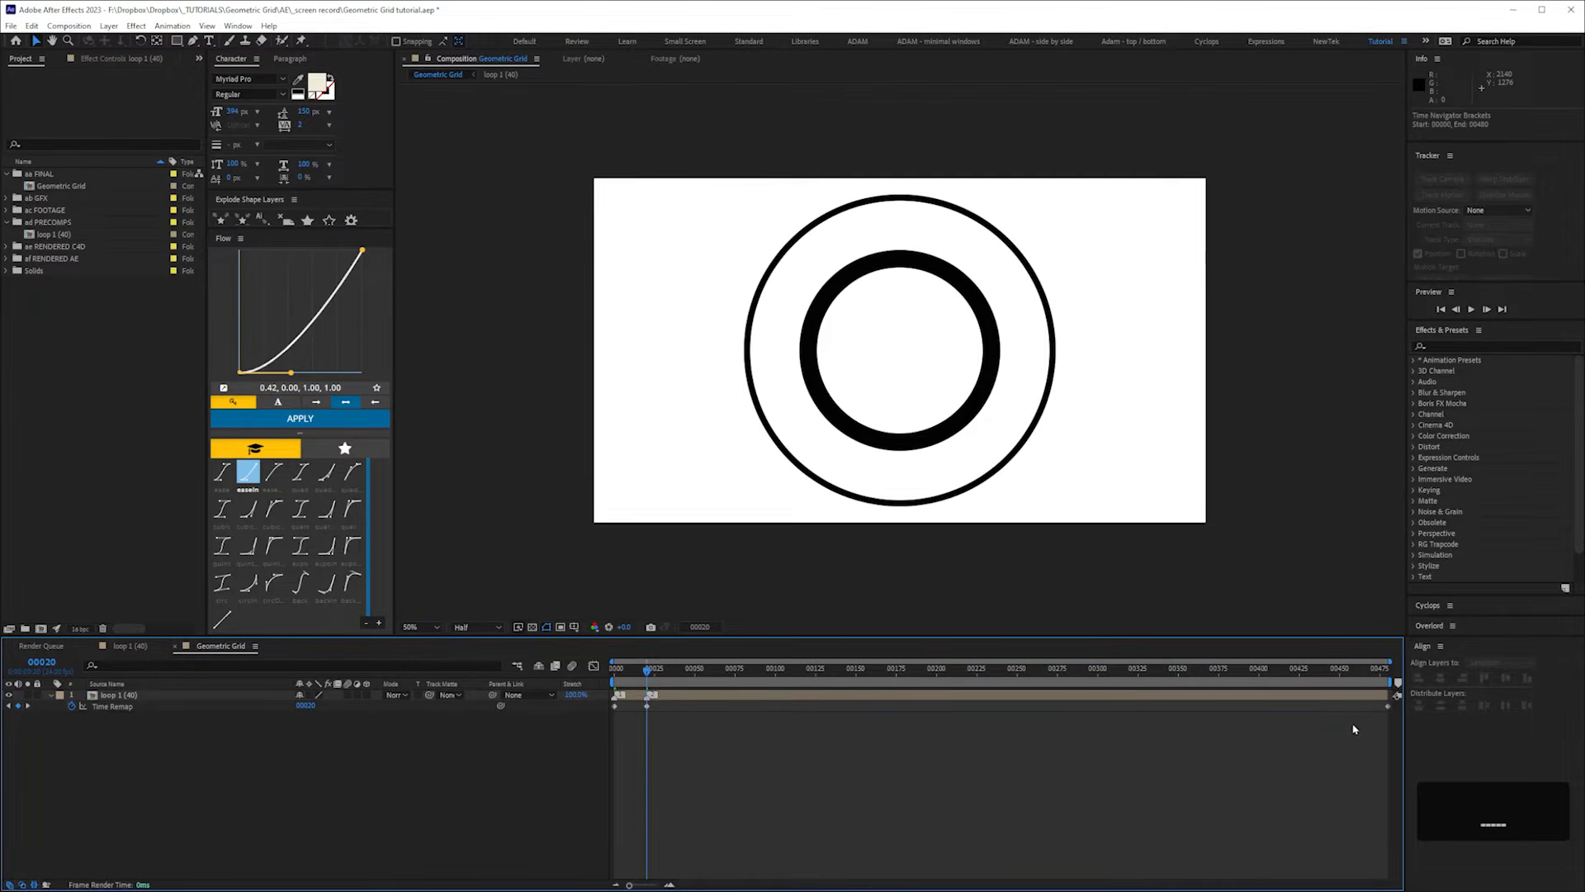
pyautogui.click(1370, 696)
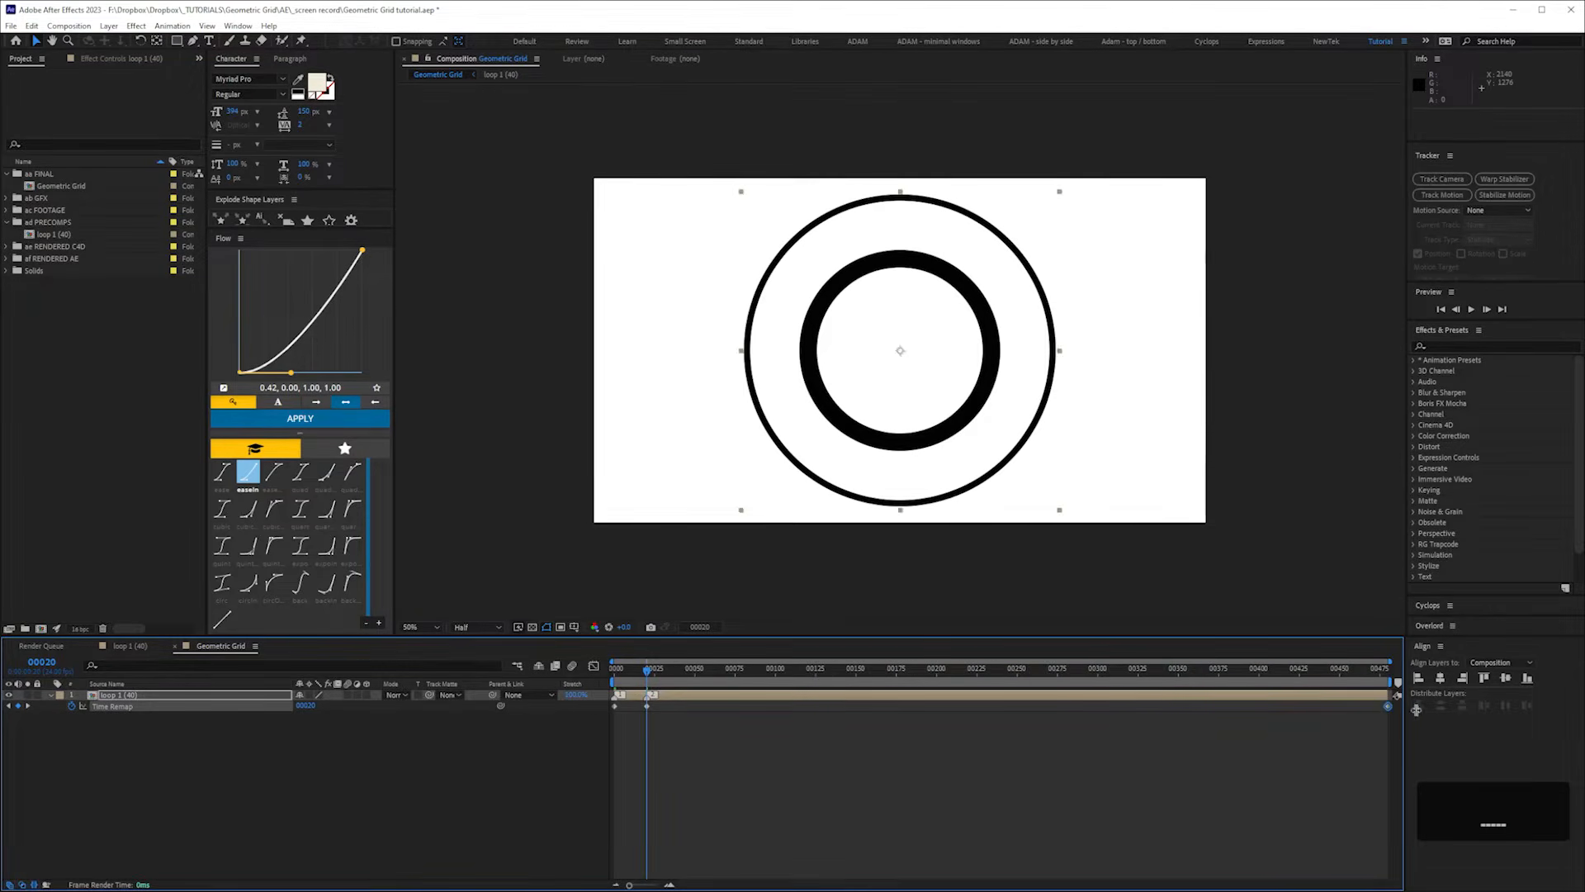
pyautogui.click(616, 706)
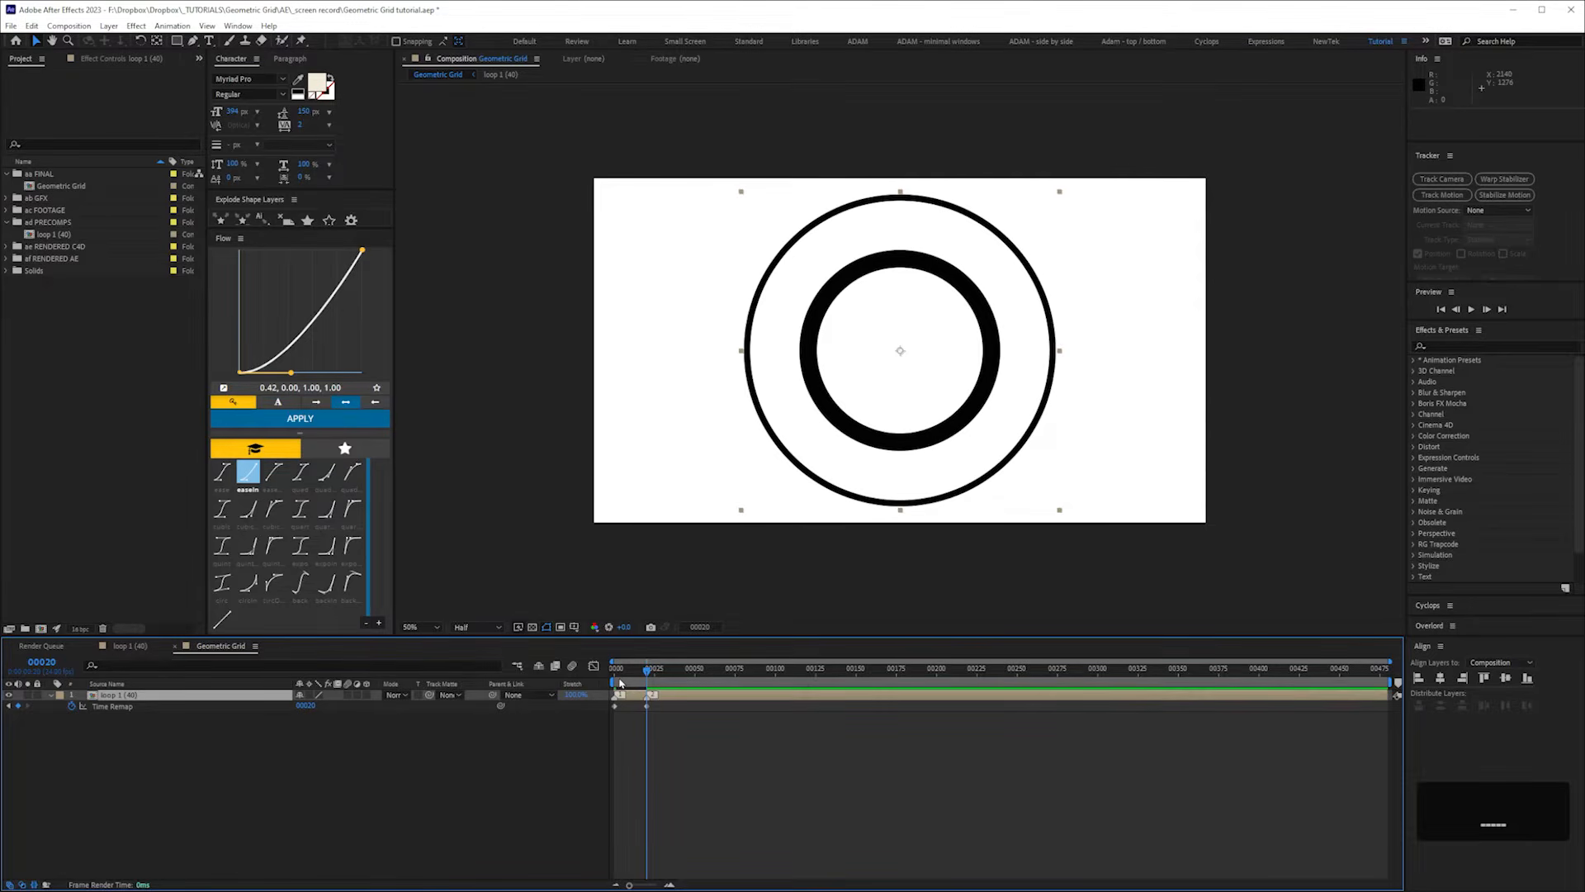
# - Add the expression loopOut("cycle") to the Time Remap property of the loop 1 (40) layer
pyautogui.keyDown('alt'); pyautogui.click(72, 706); pyautogui.keyUp('alt')
pyautogui.write('loop')
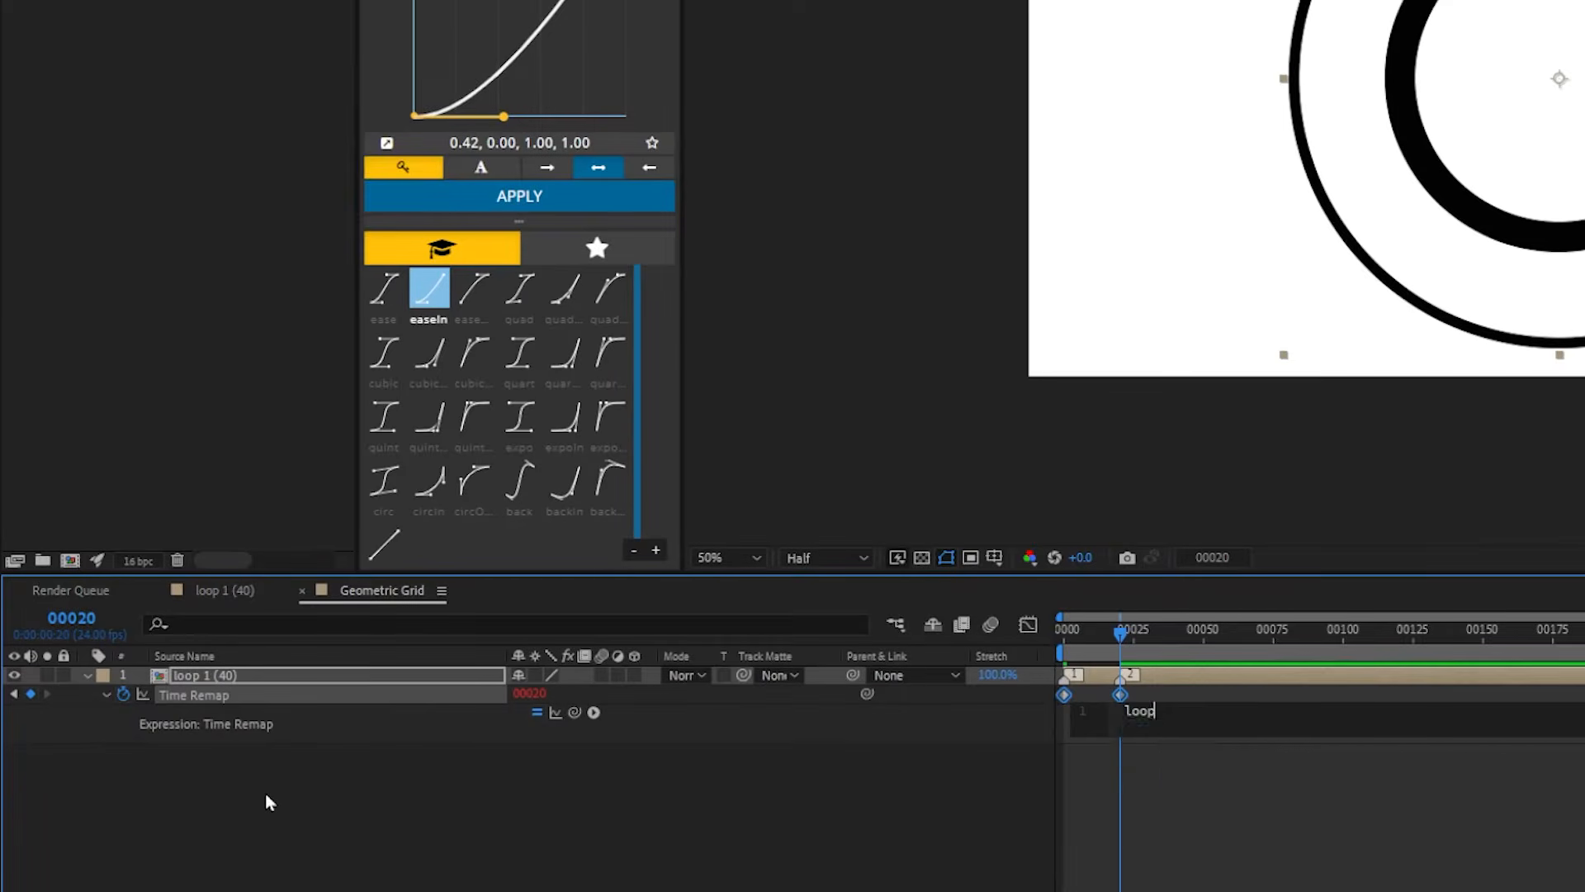
pyautogui.press('Down')
pyautogui.press('Down')
pyautogui.press('Return')
pyautogui.write('"cycl")')
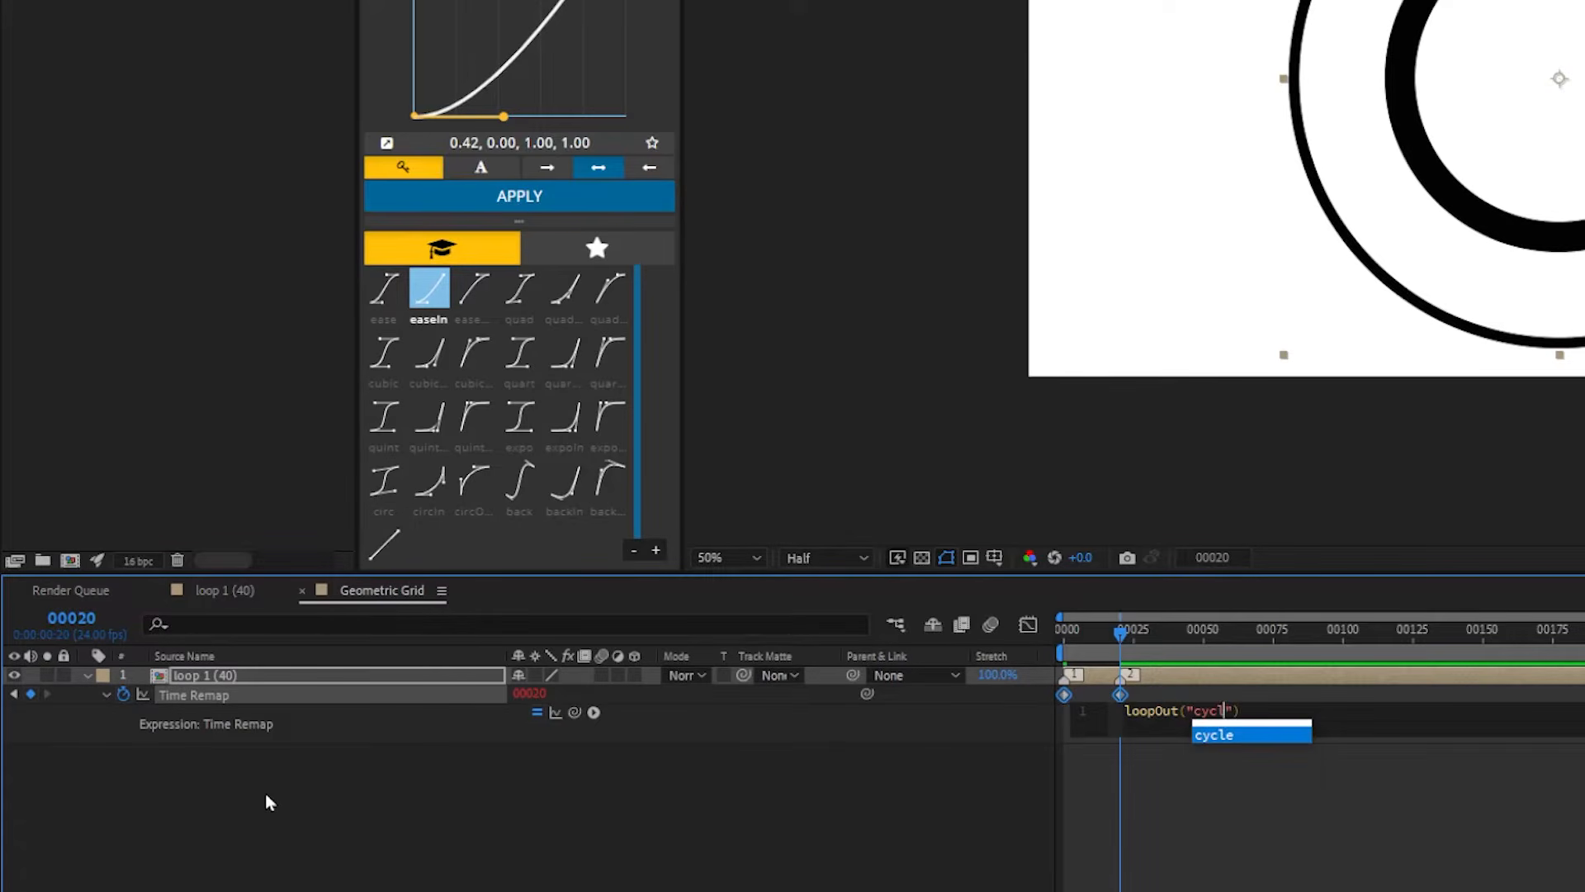
pyautogui.press('Return')
pyautogui.click(1019, 748)
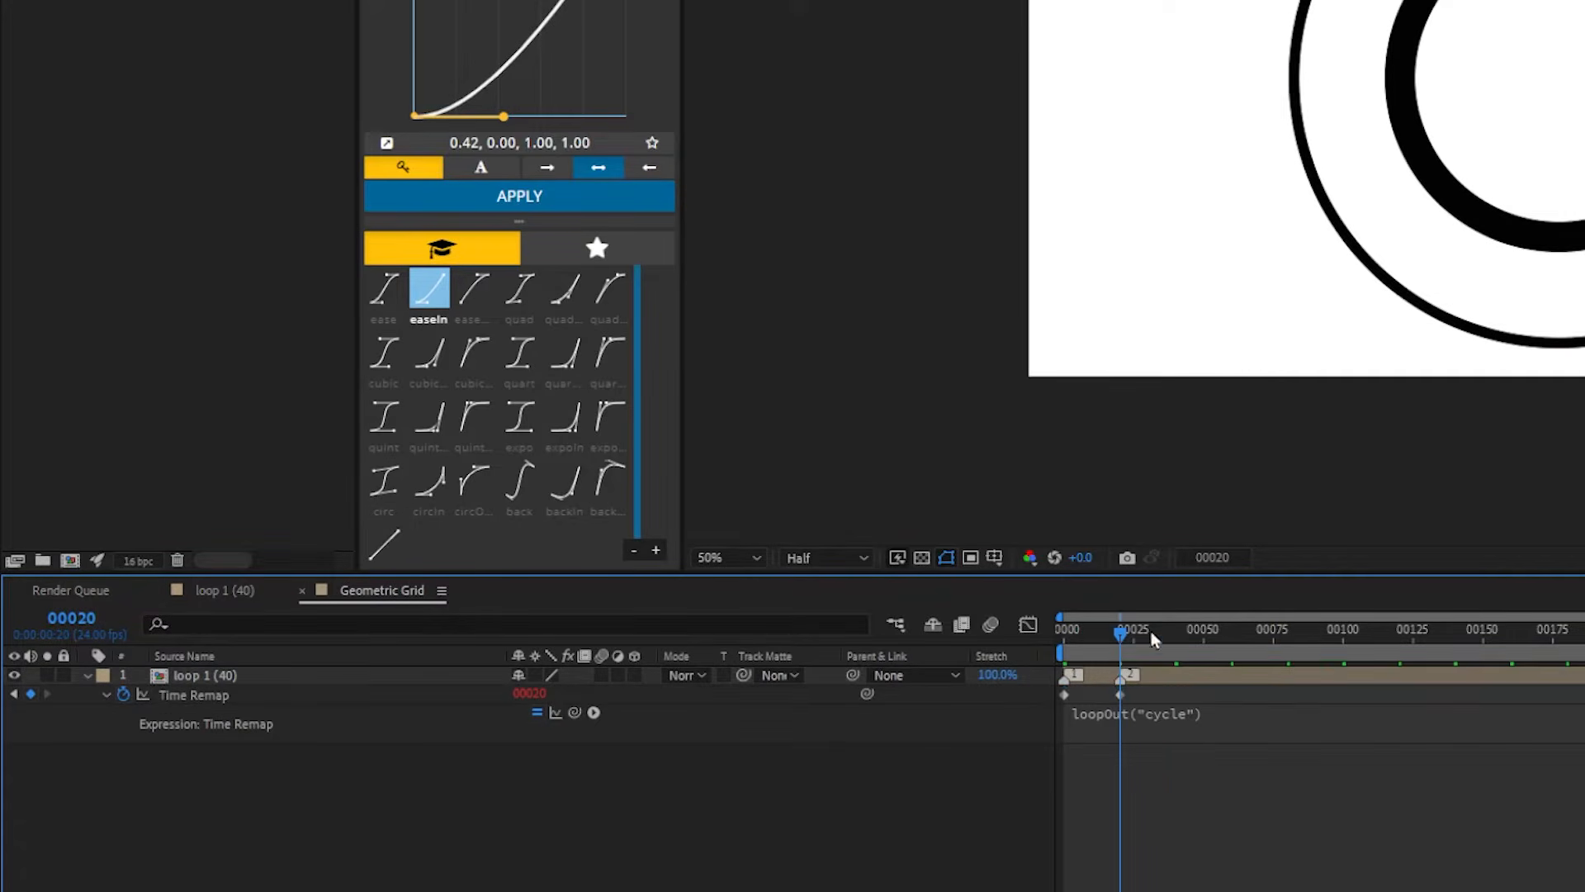
# - Scrub past the second marker to check the cycling, and end the work area at frame 39
pyautogui.moveTo(1116, 644)
pyautogui.mouseDown()
pyautogui.moveTo(1097, 637)
pyautogui.moveTo(1137, 644)
pyautogui.mouseUp()
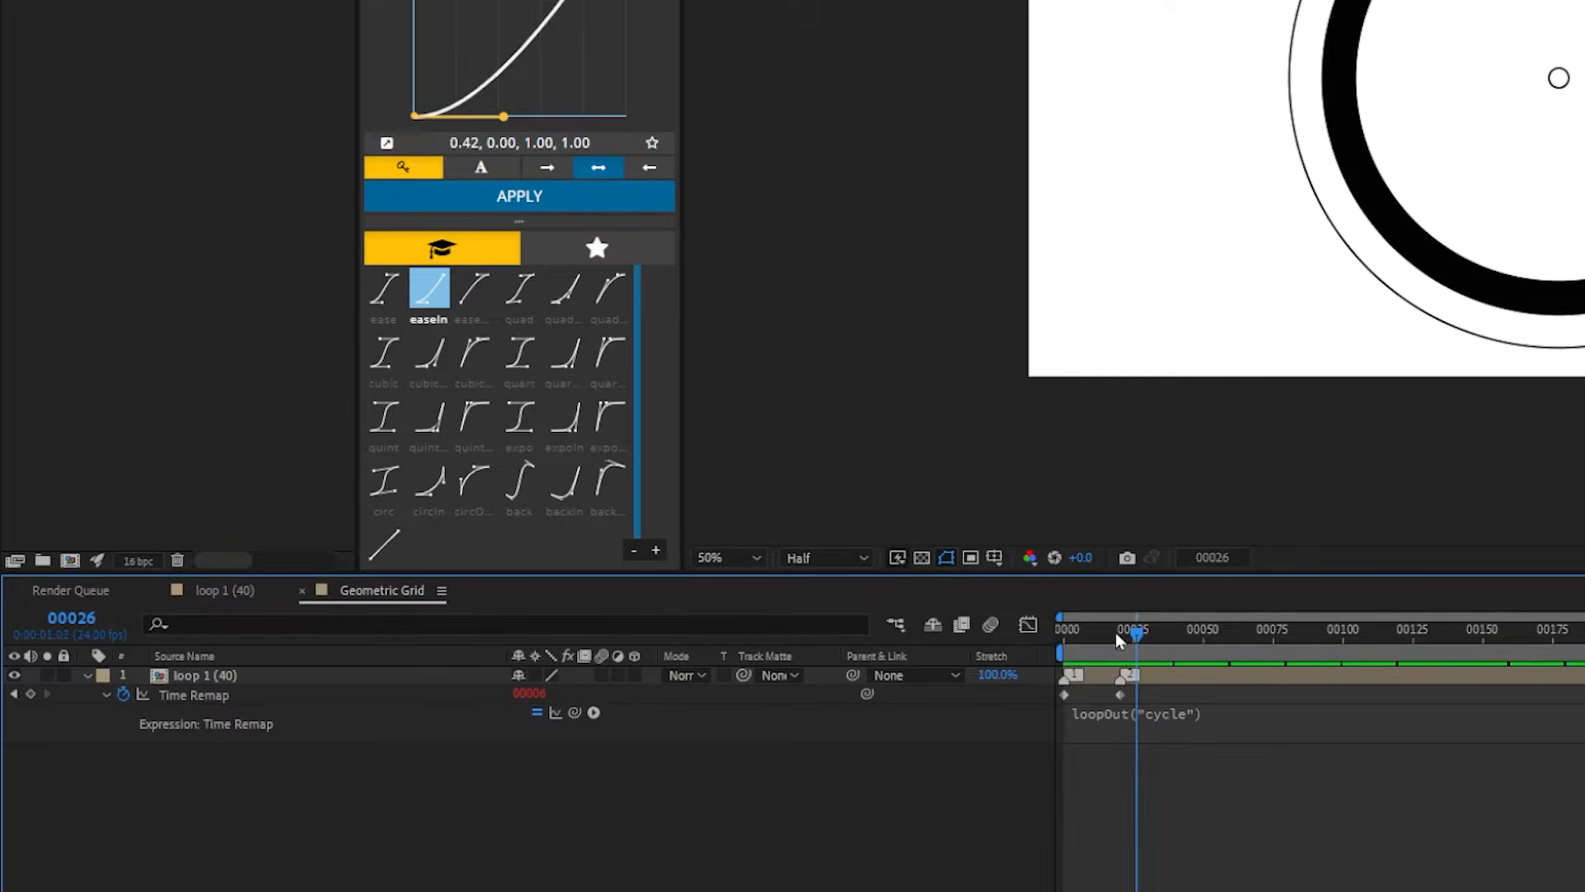
pyautogui.moveTo(1137, 634); pyautogui.dragTo(1195, 636)
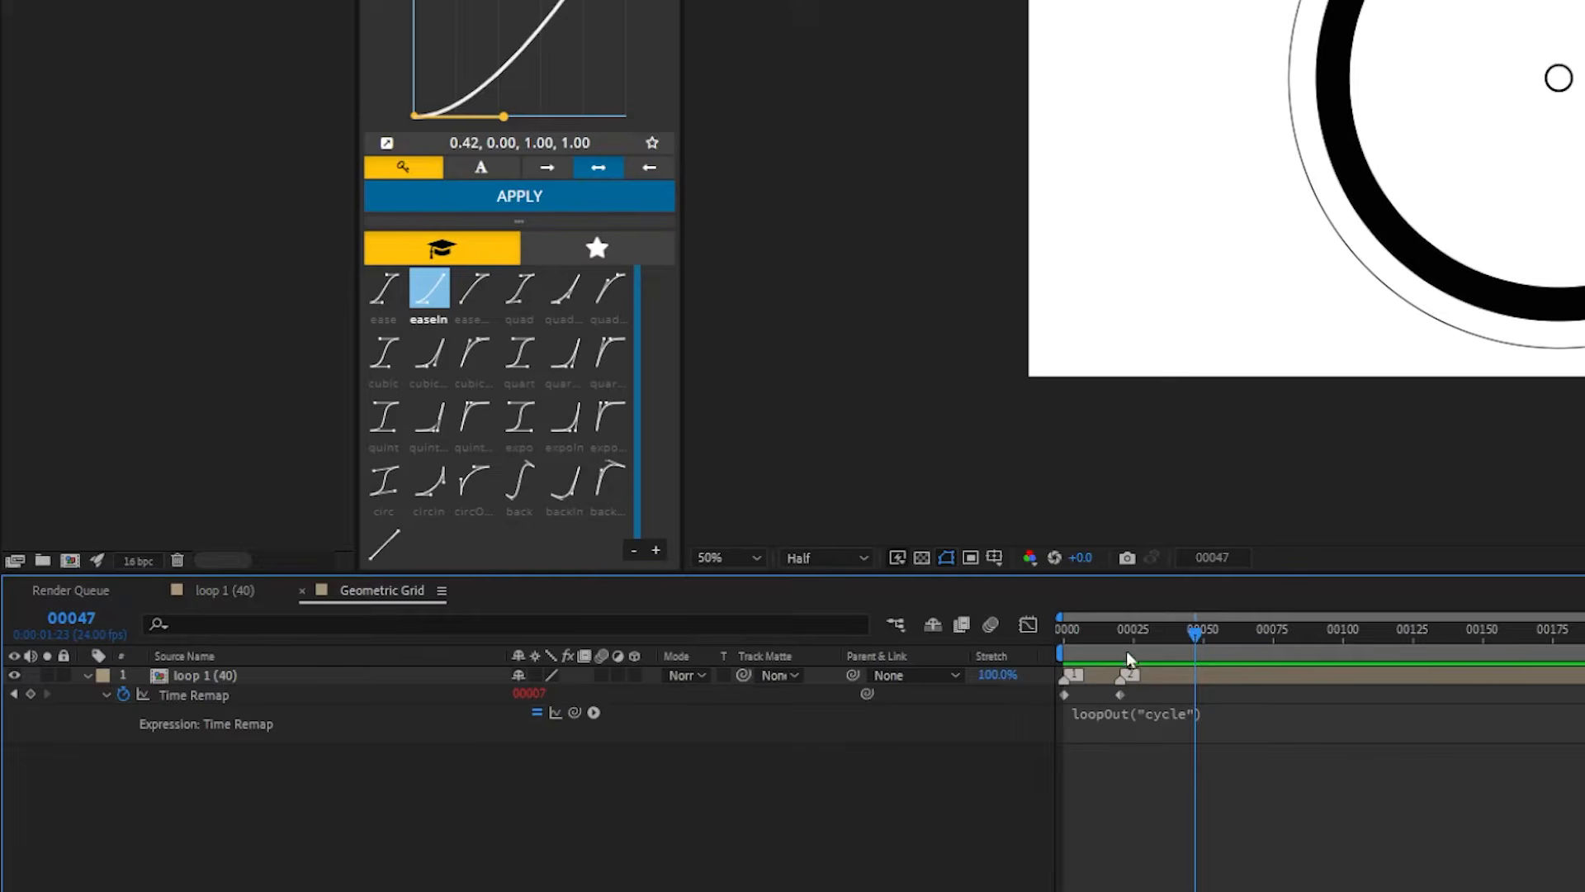
pyautogui.moveTo(1138, 642); pyautogui.dragTo(1173, 634)
pyautogui.press('n')
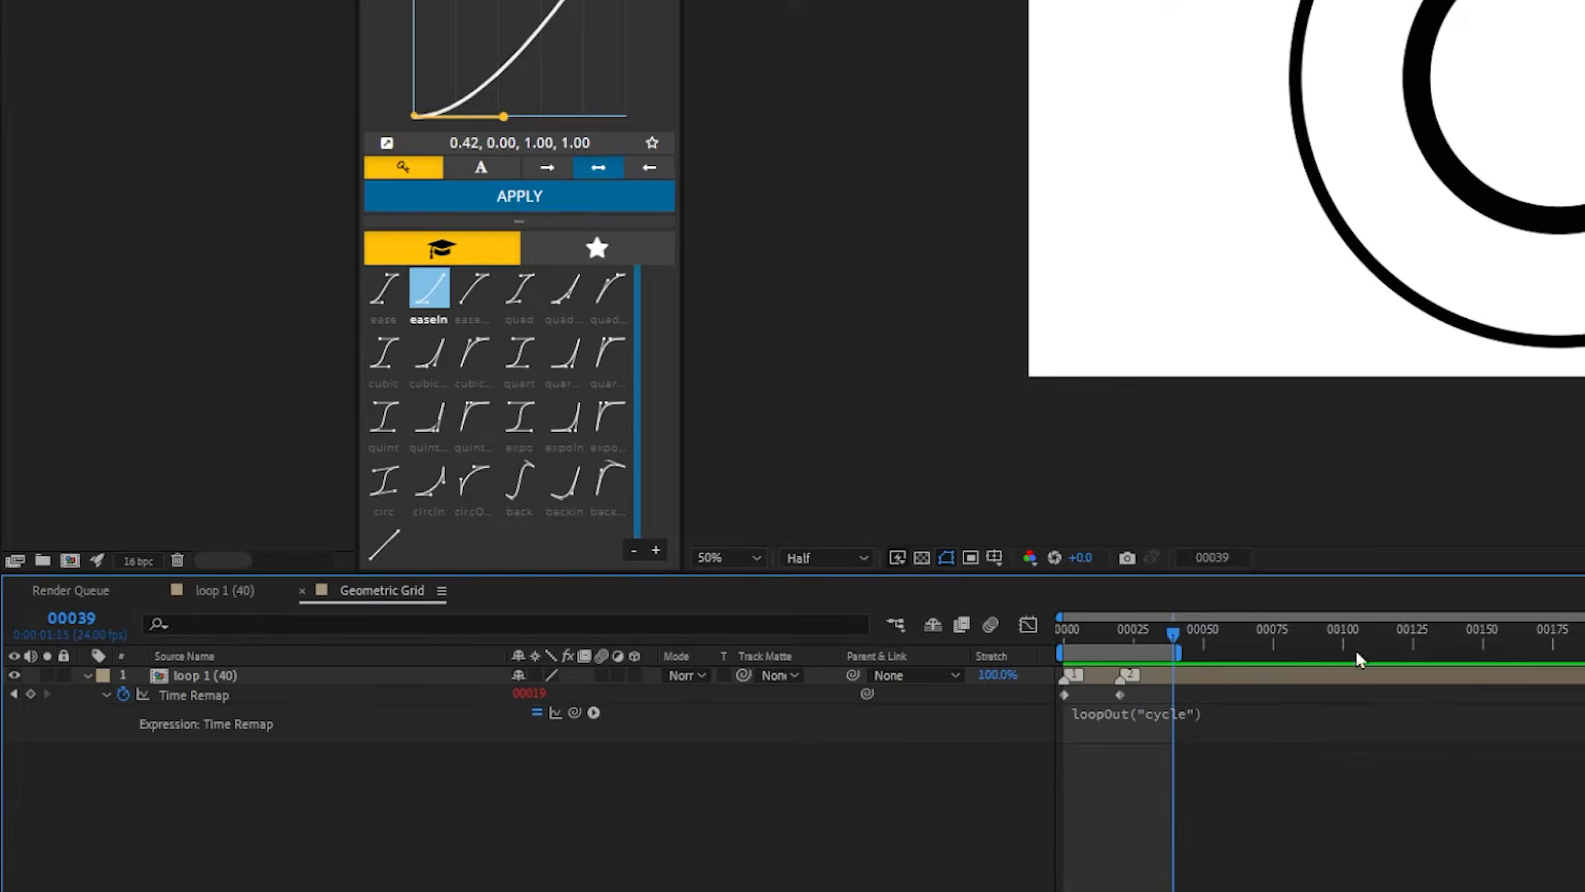
# - Move the second Time Remap keyframe of the loop 1 (40) layer to frame 30 and scrub past it to check the cycling
pyautogui.press('space')
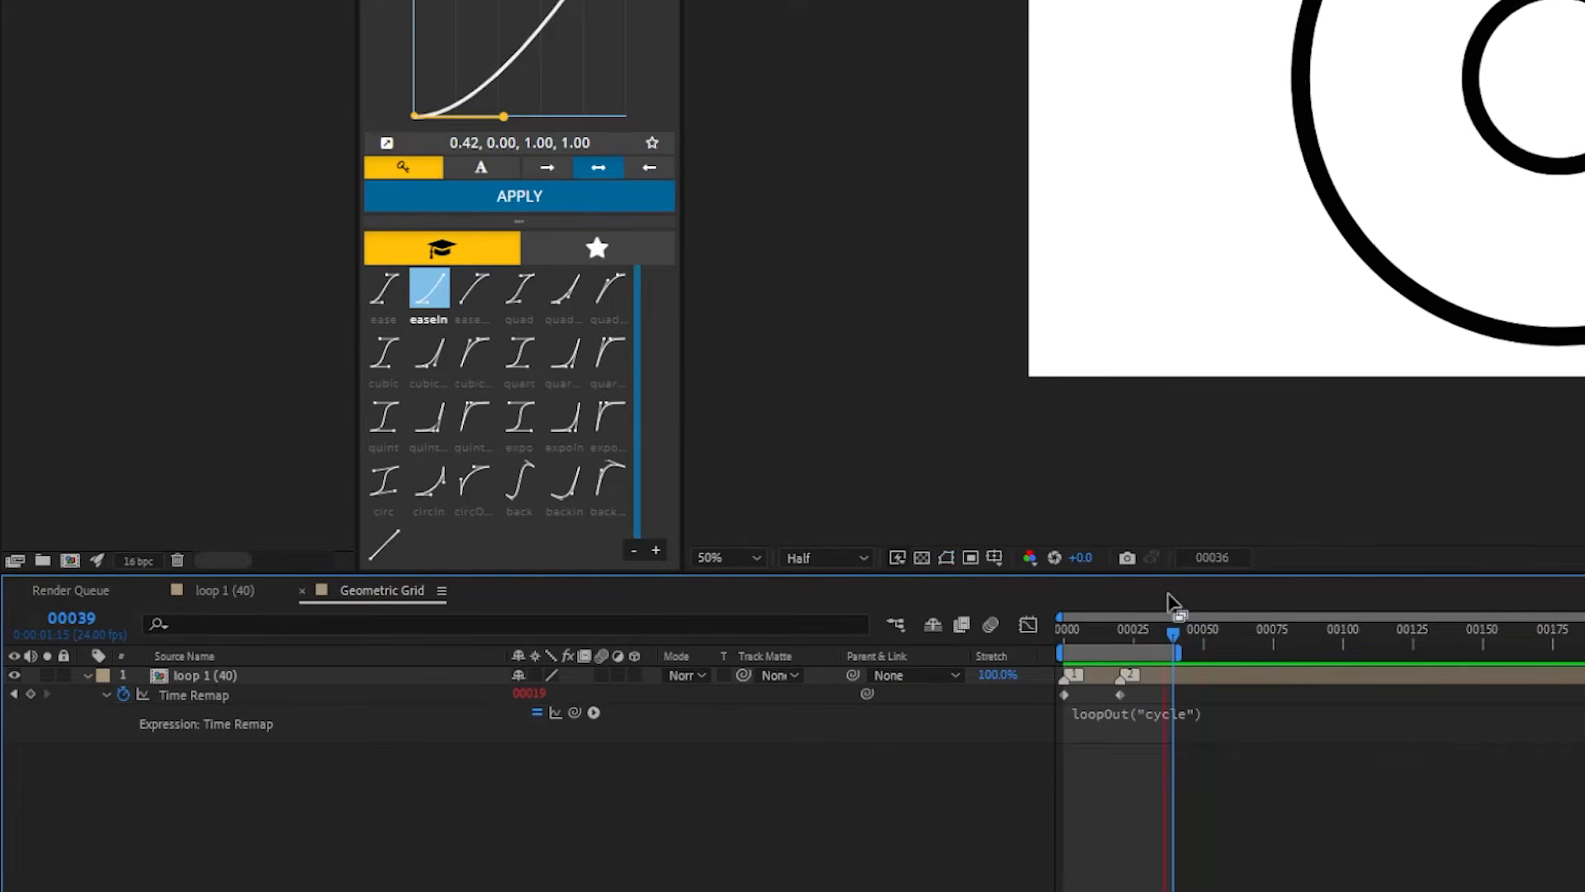
pyautogui.click(1151, 634)
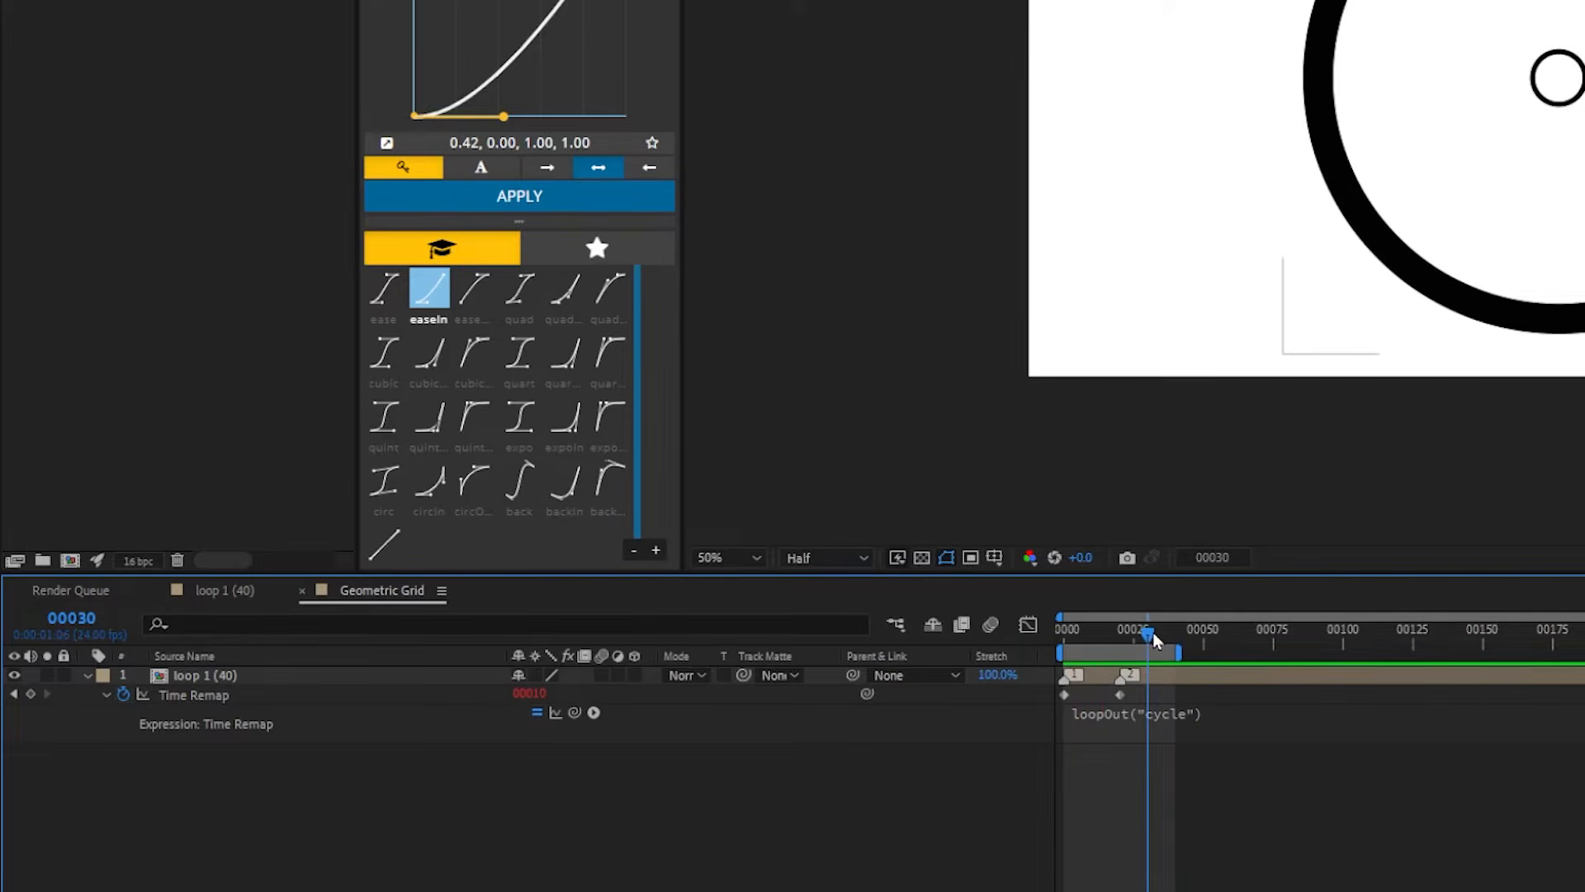
pyautogui.moveTo(1157, 642); pyautogui.dragTo(1152, 645)
pyautogui.press('pagedown')
pyautogui.moveTo(1121, 695); pyautogui.dragTo(1174, 724)
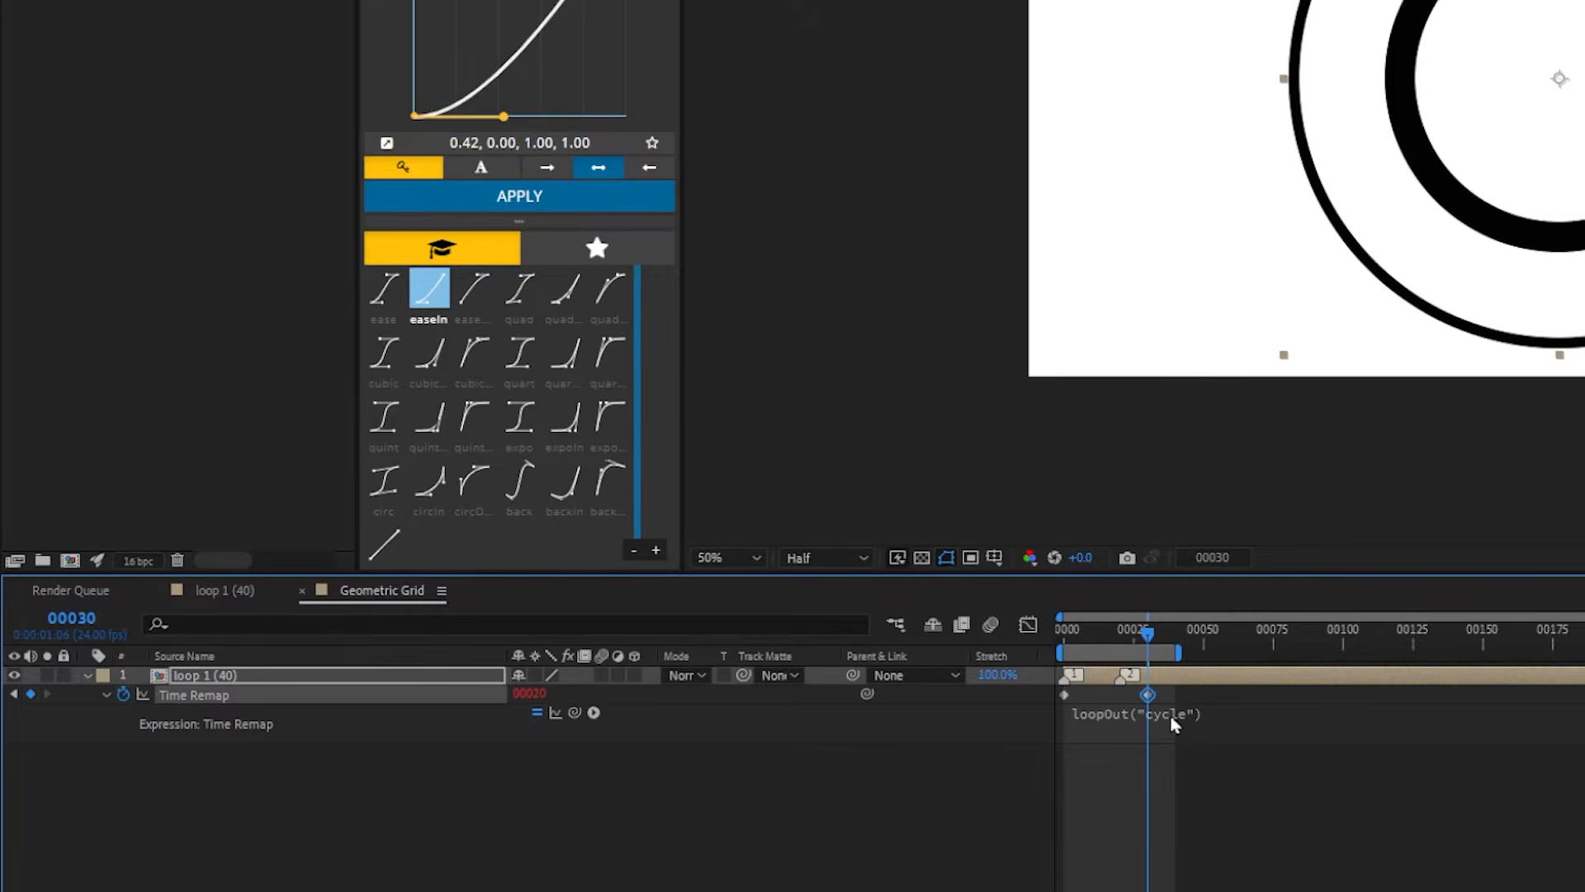
pyautogui.click(1212, 786)
pyautogui.moveTo(1150, 638); pyautogui.dragTo(1215, 665)
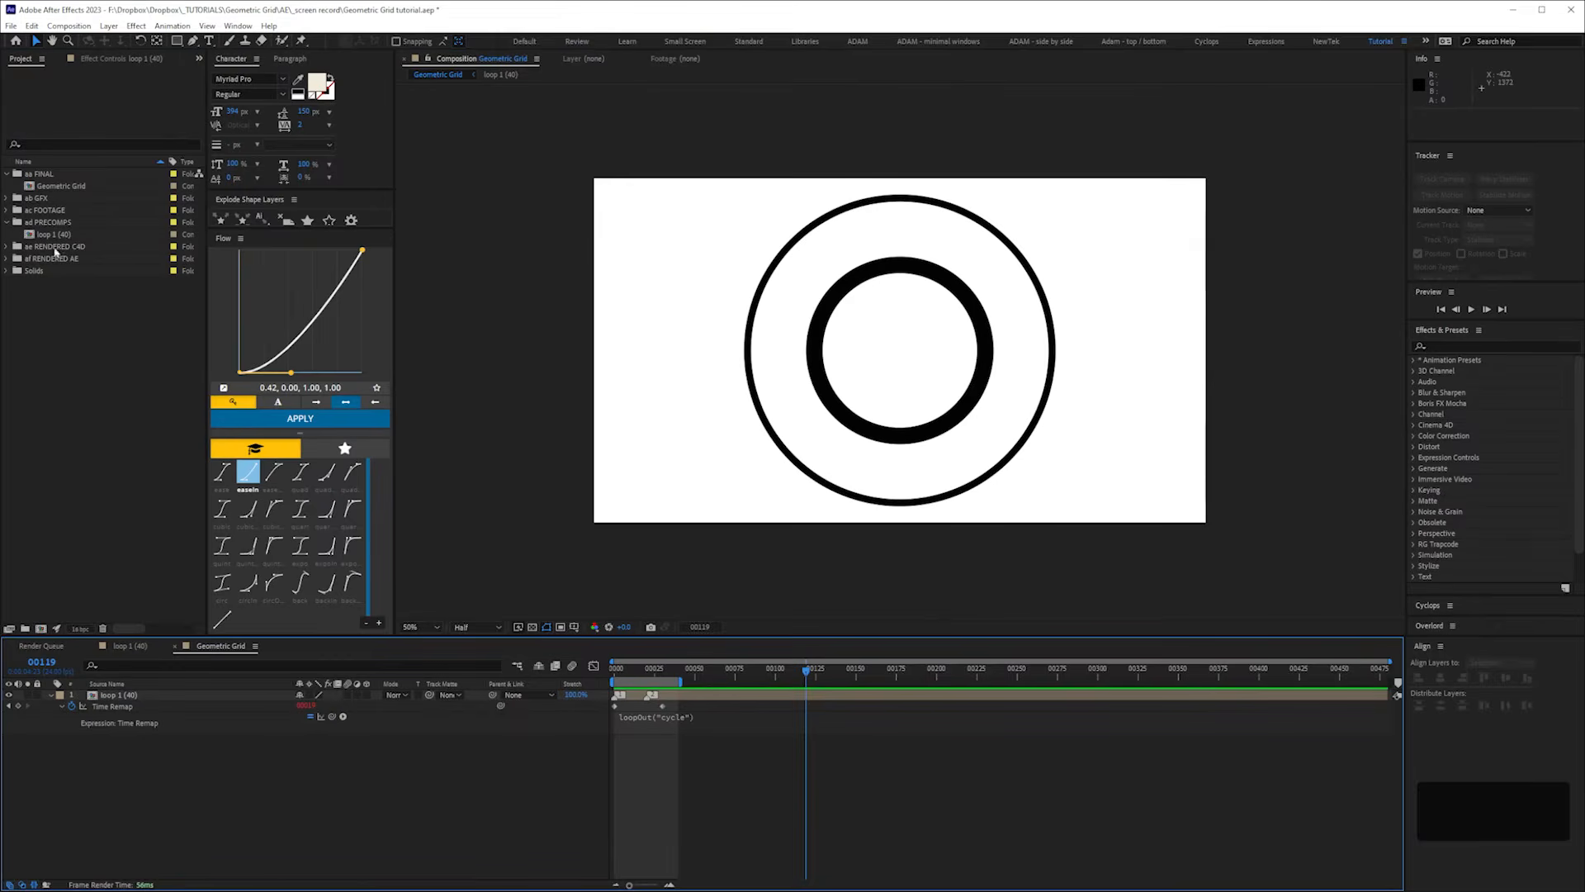
# - Rename the loop 1 (40) precomp in the project as loop 1 (20)
pyautogui.click(57, 236)
pyautogui.press('Return')
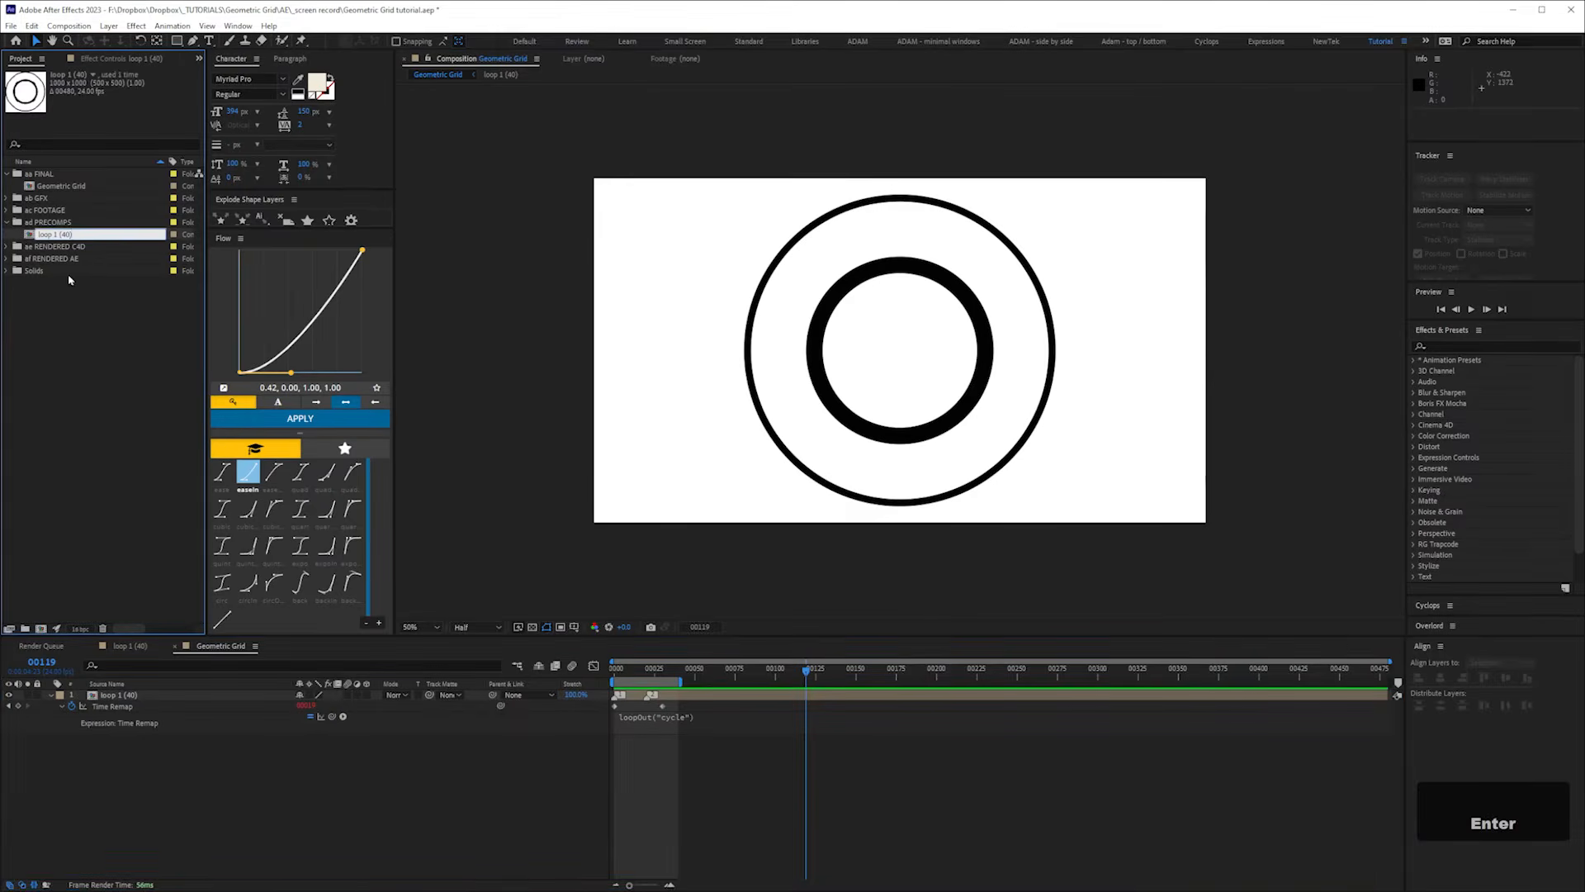
pyautogui.write('2')
pyautogui.press('Return')
pyautogui.click(96, 492)
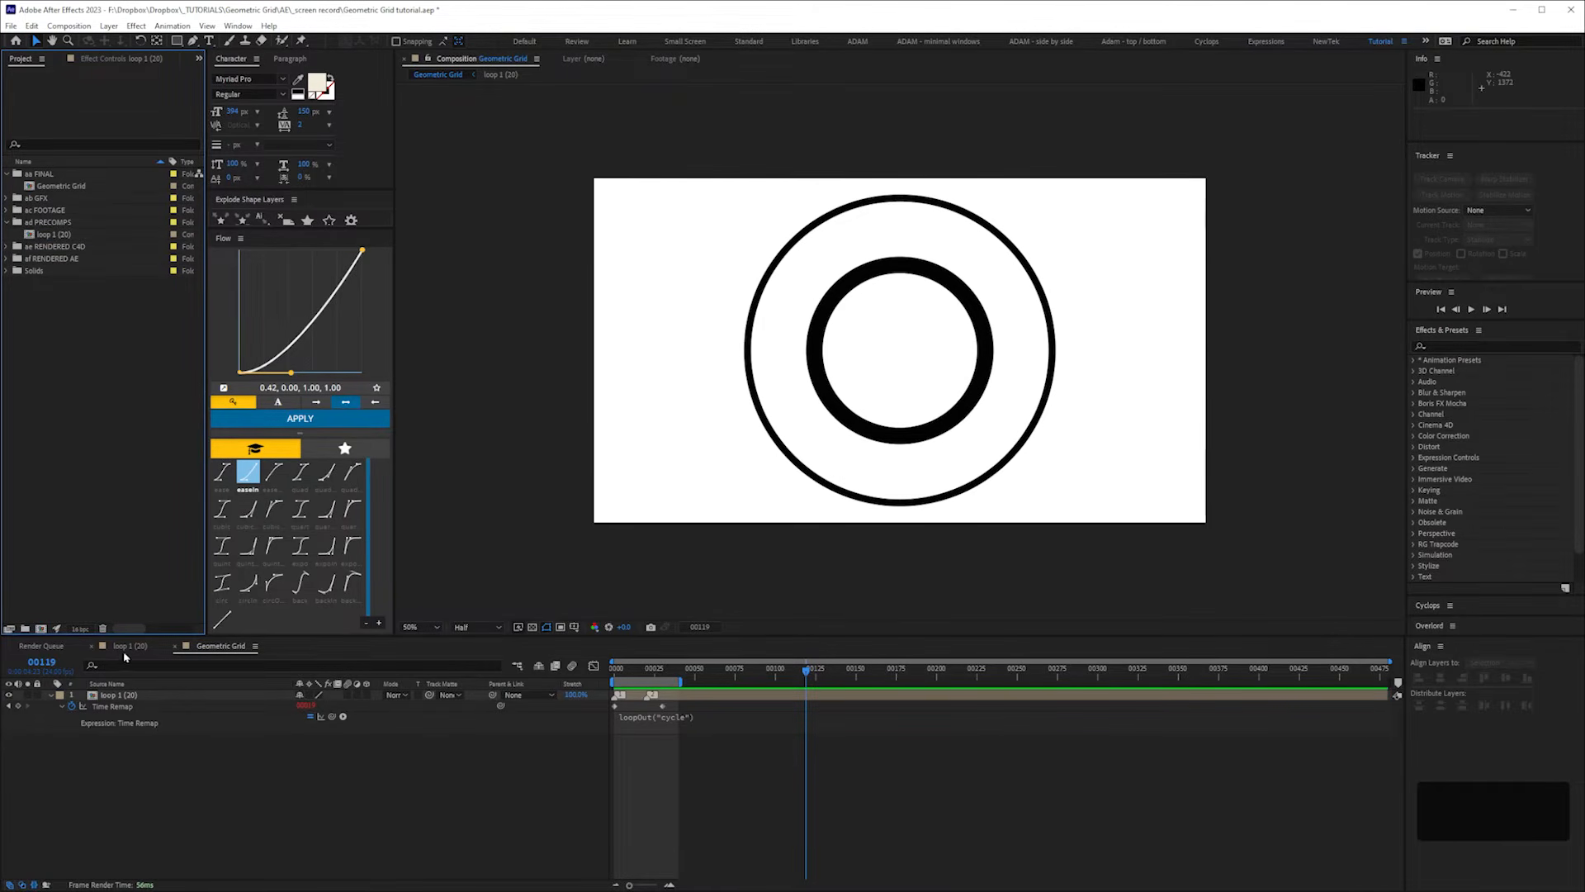
# - Create a 1000 x 1000 px composition named loop 2 and put it in the ad PRECOMPS folder
pyautogui.click(41, 629)
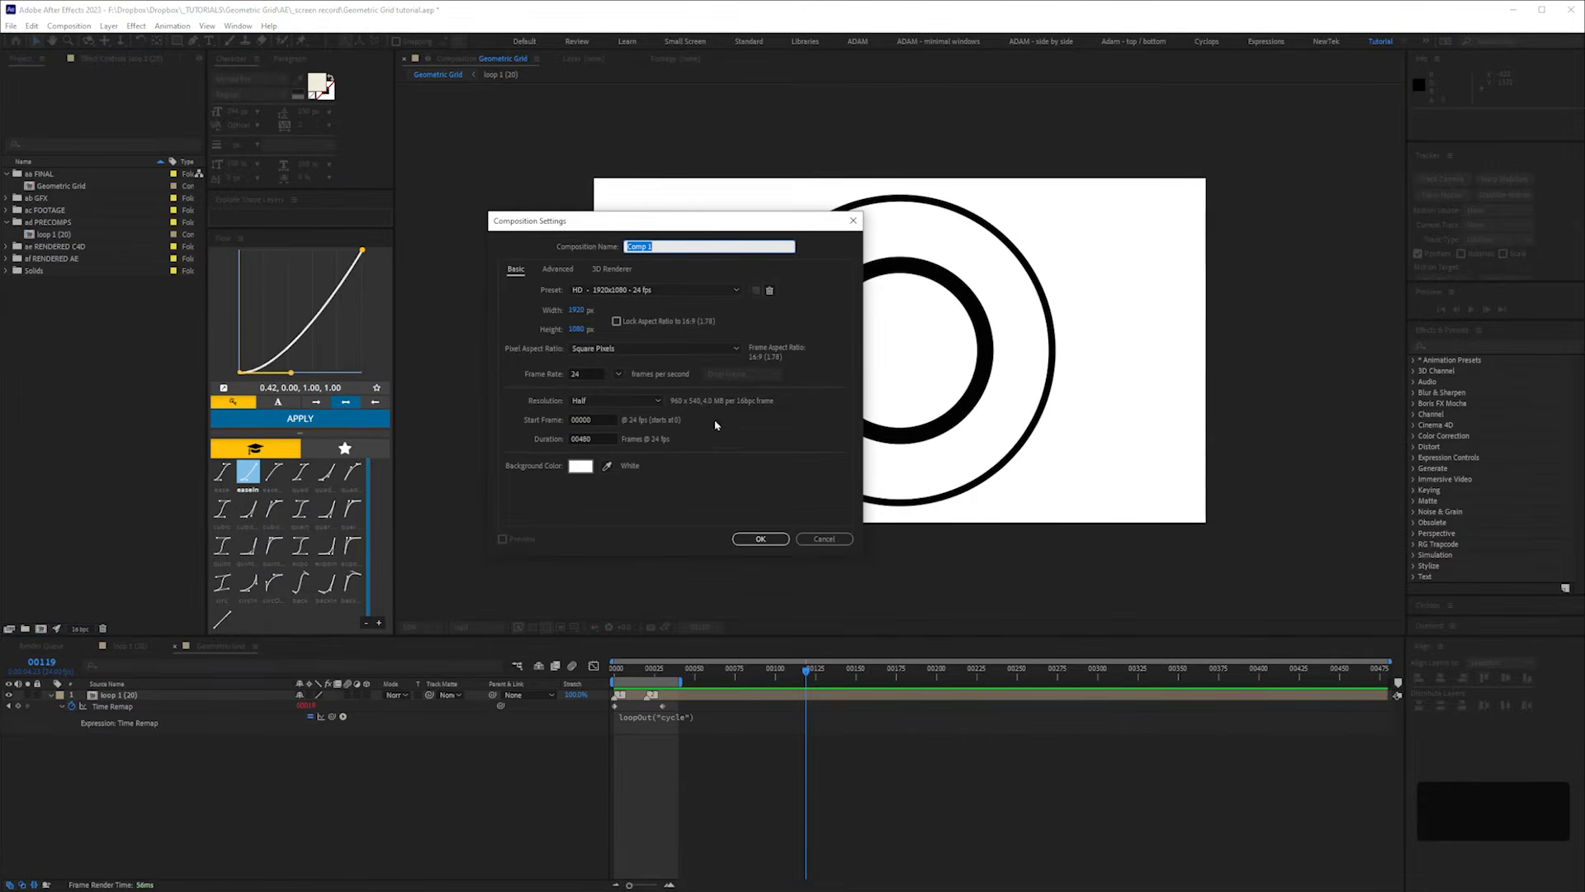
pyautogui.click(577, 309)
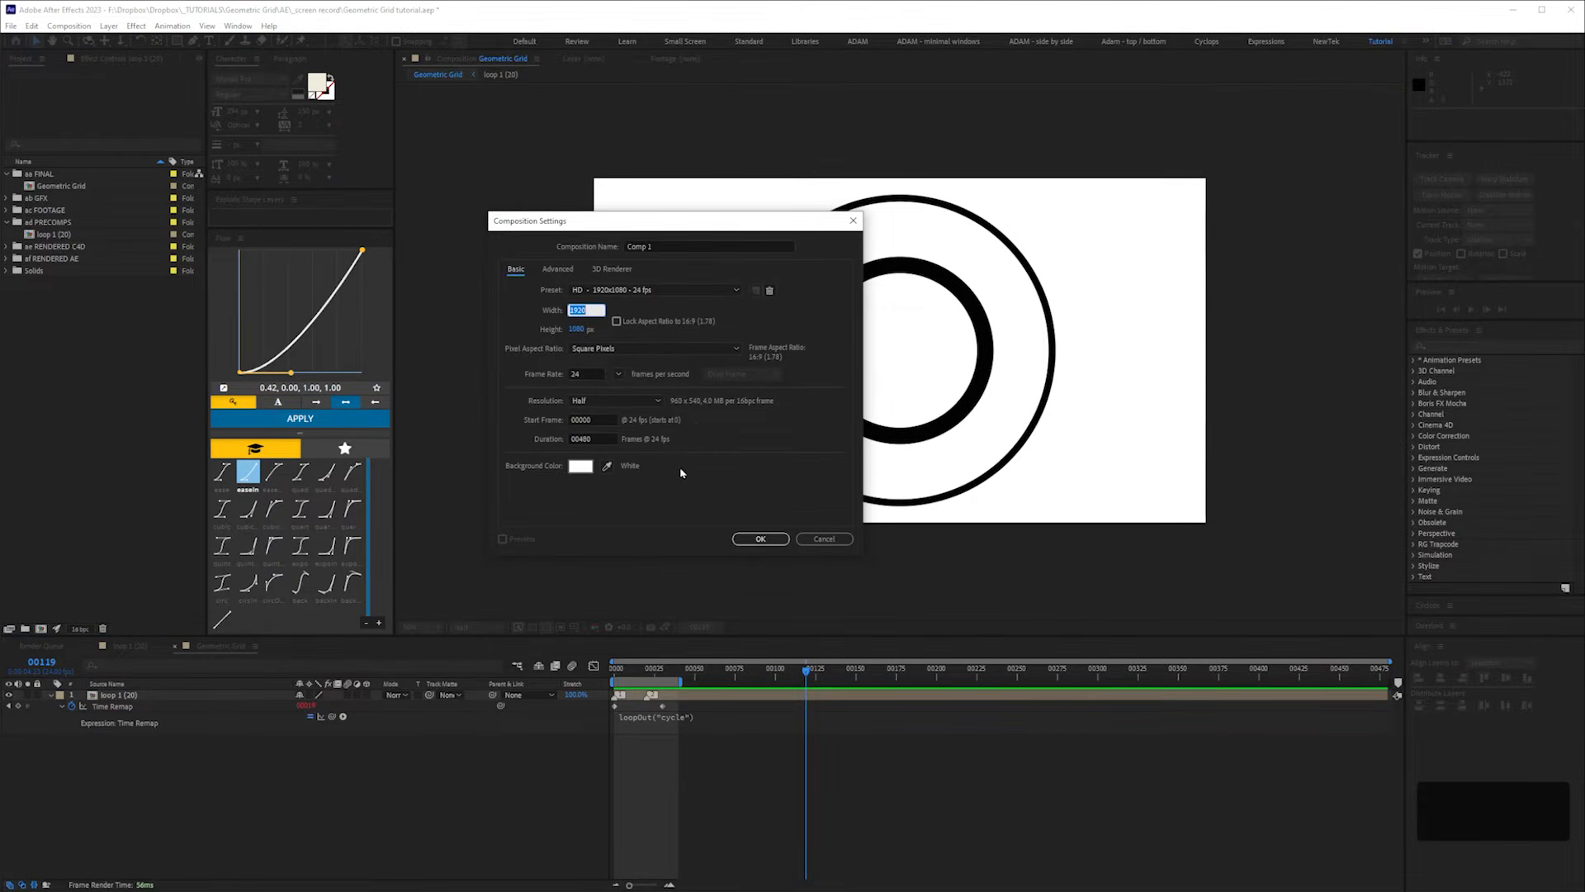
pyautogui.write('1000')
pyautogui.press('Tab')
pyautogui.write('1000')
pyautogui.click(669, 519)
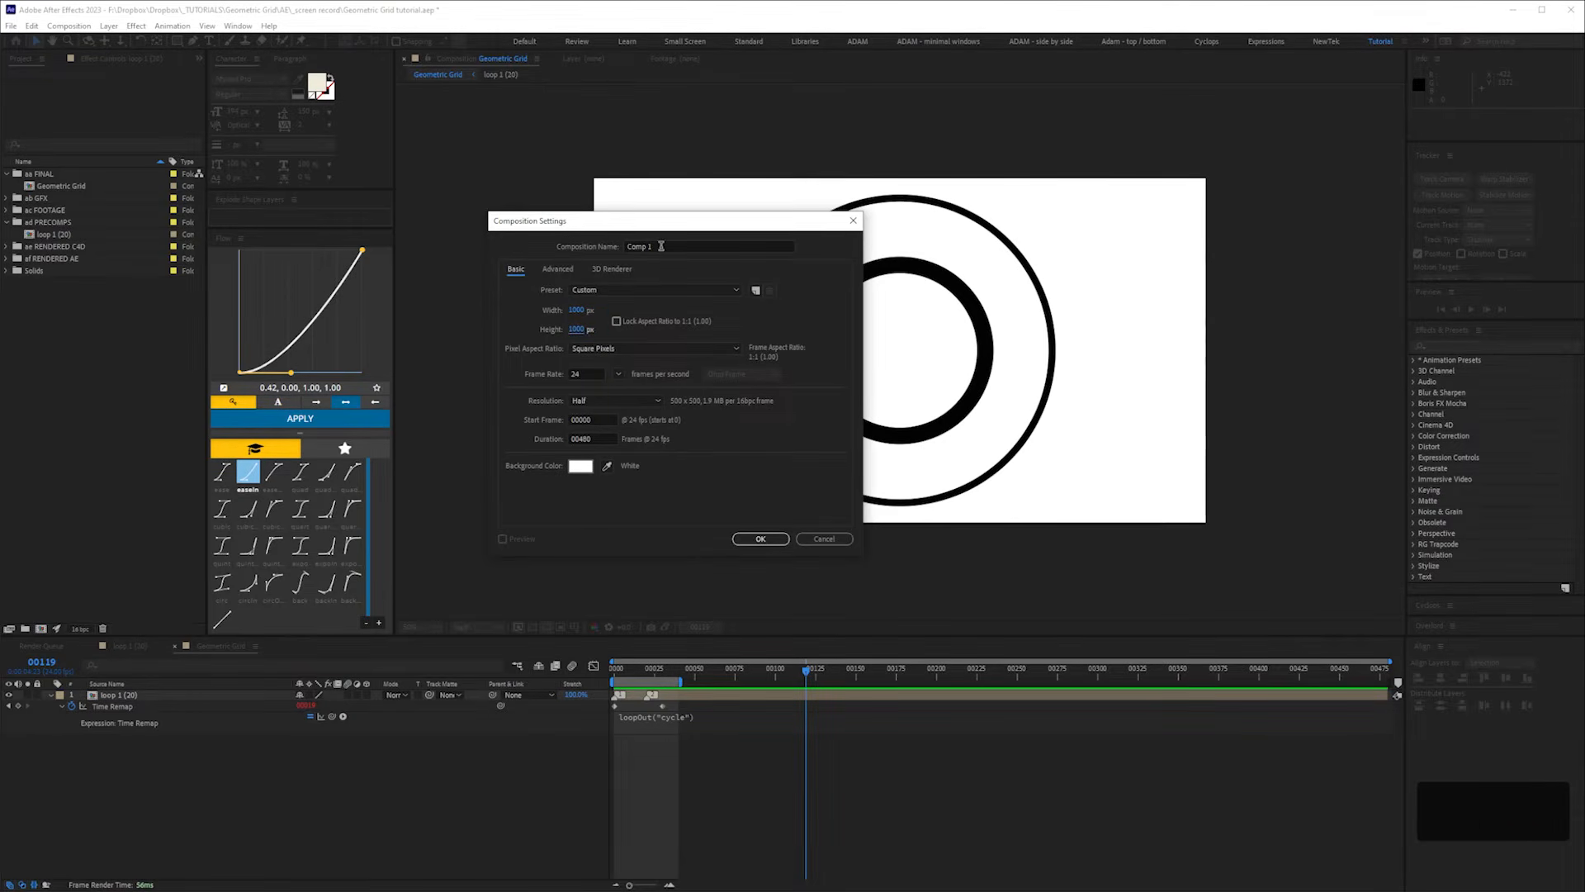
pyautogui.click(661, 246)
pyautogui.write('loop 2')
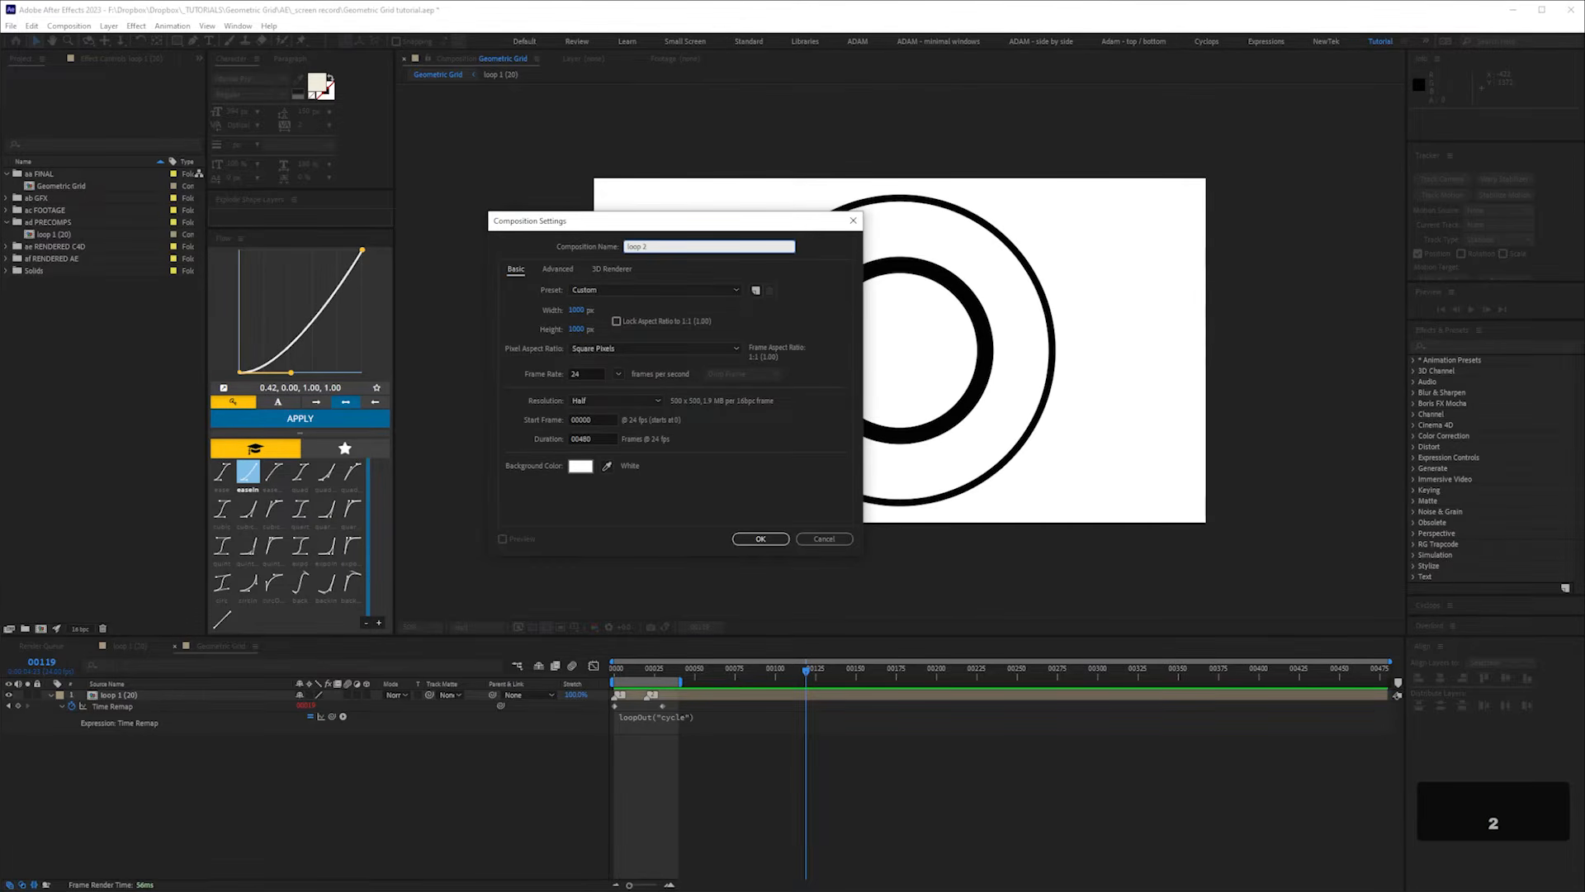
pyautogui.press('Return')
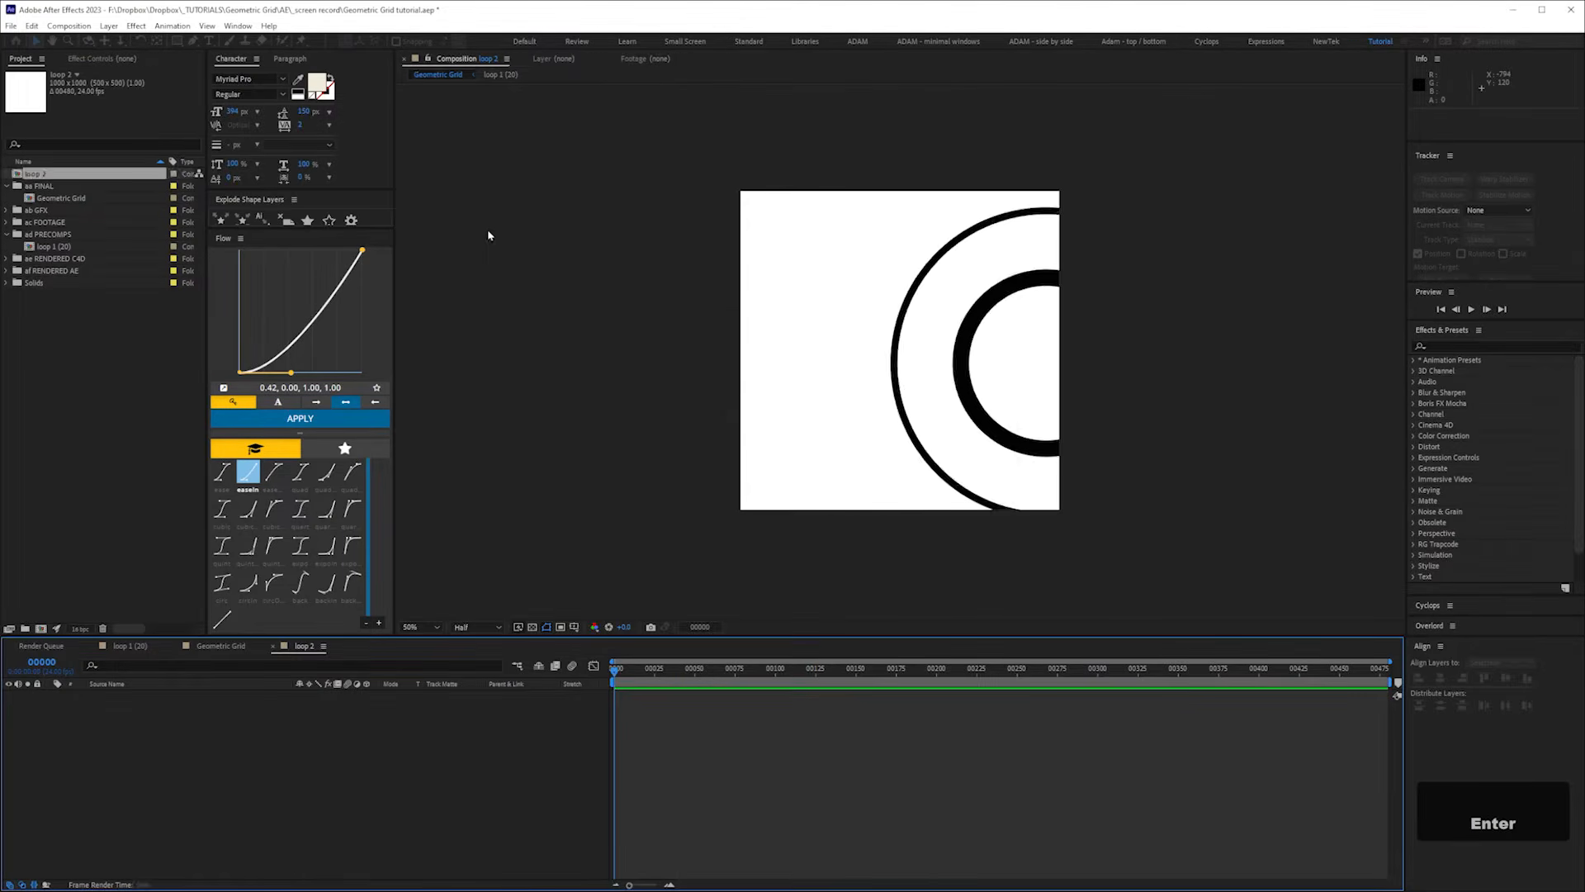
pyautogui.moveTo(48, 272); pyautogui.dragTo(52, 227)
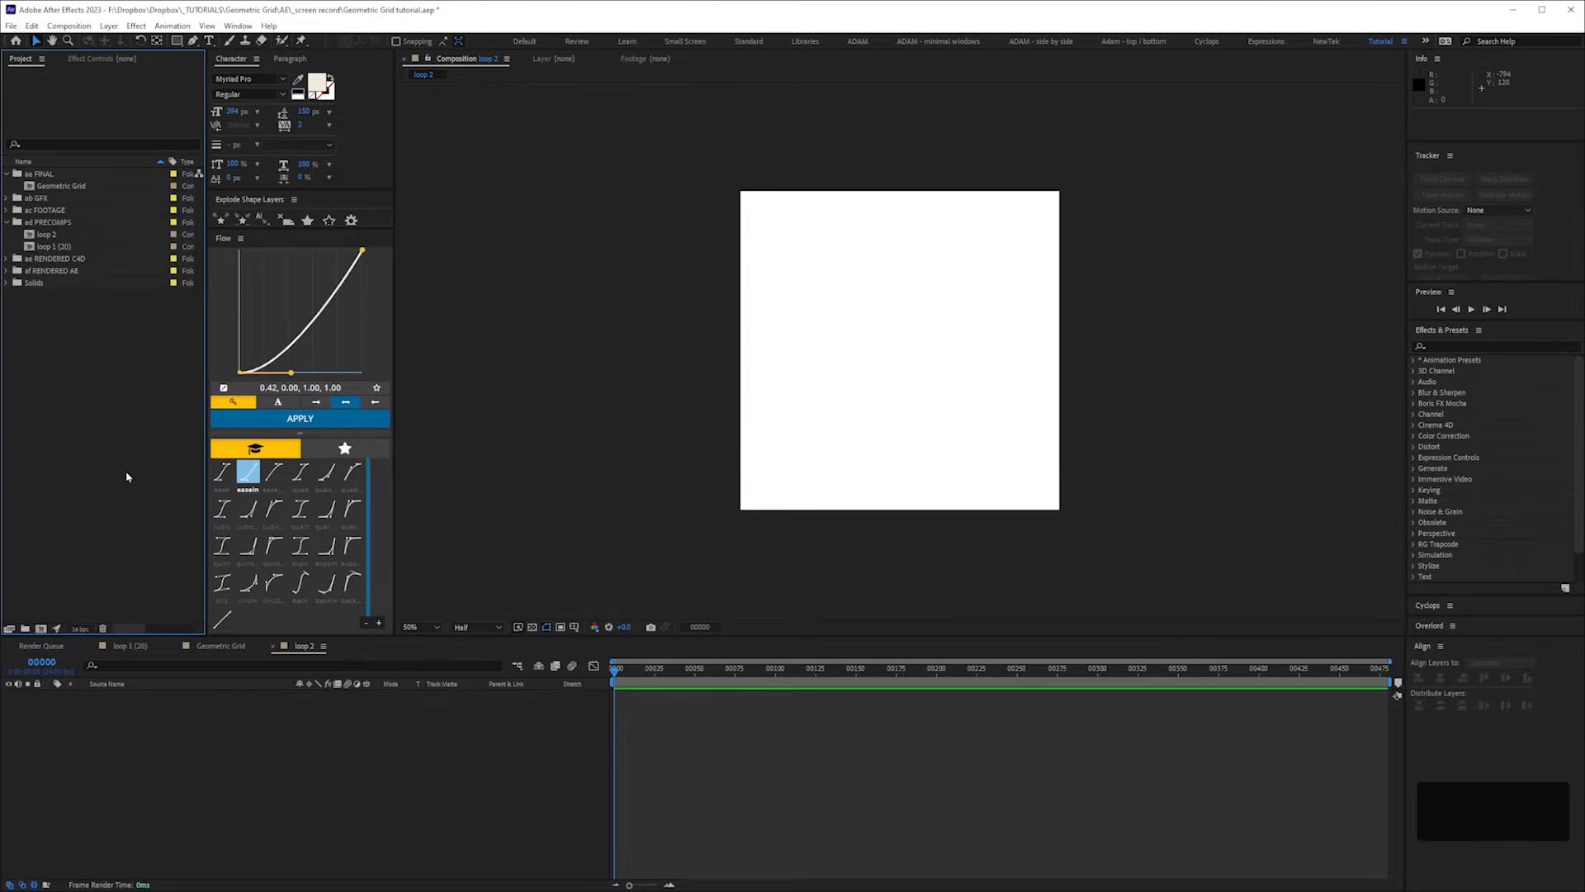
pyautogui.click(146, 682)
# - Create a comp-sized rectangle shape layer in loop 2 and delete its stroke
pyautogui.moveTo(177, 46); pyautogui.dragTo(174, 44)
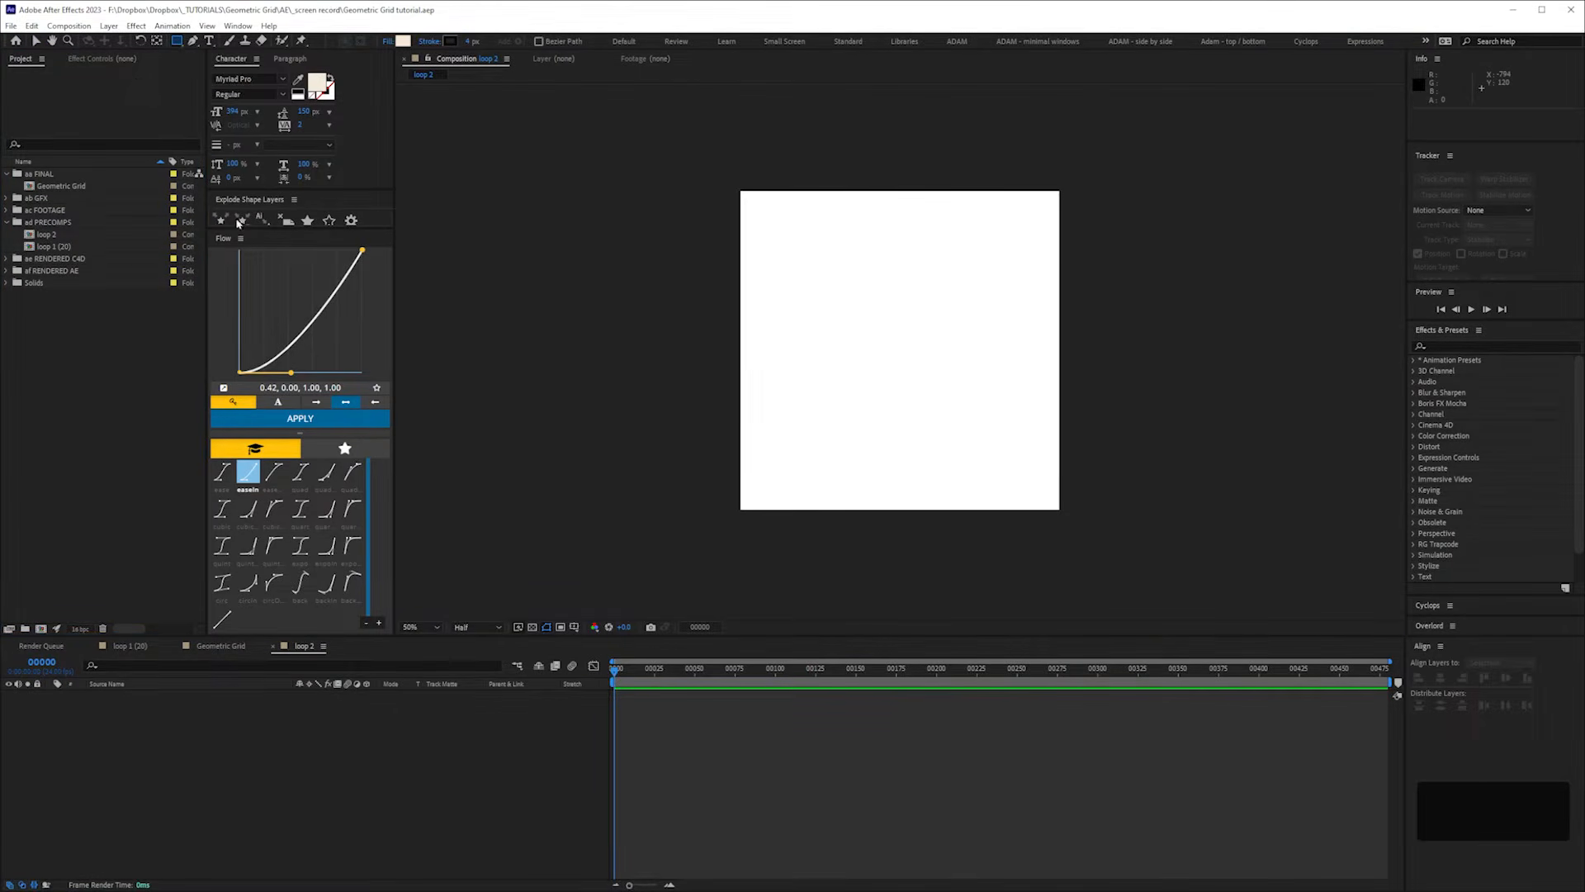
pyautogui.doubleClick(176, 46)
pyautogui.press('v')
pyautogui.click(73, 719)
pyautogui.click(105, 738)
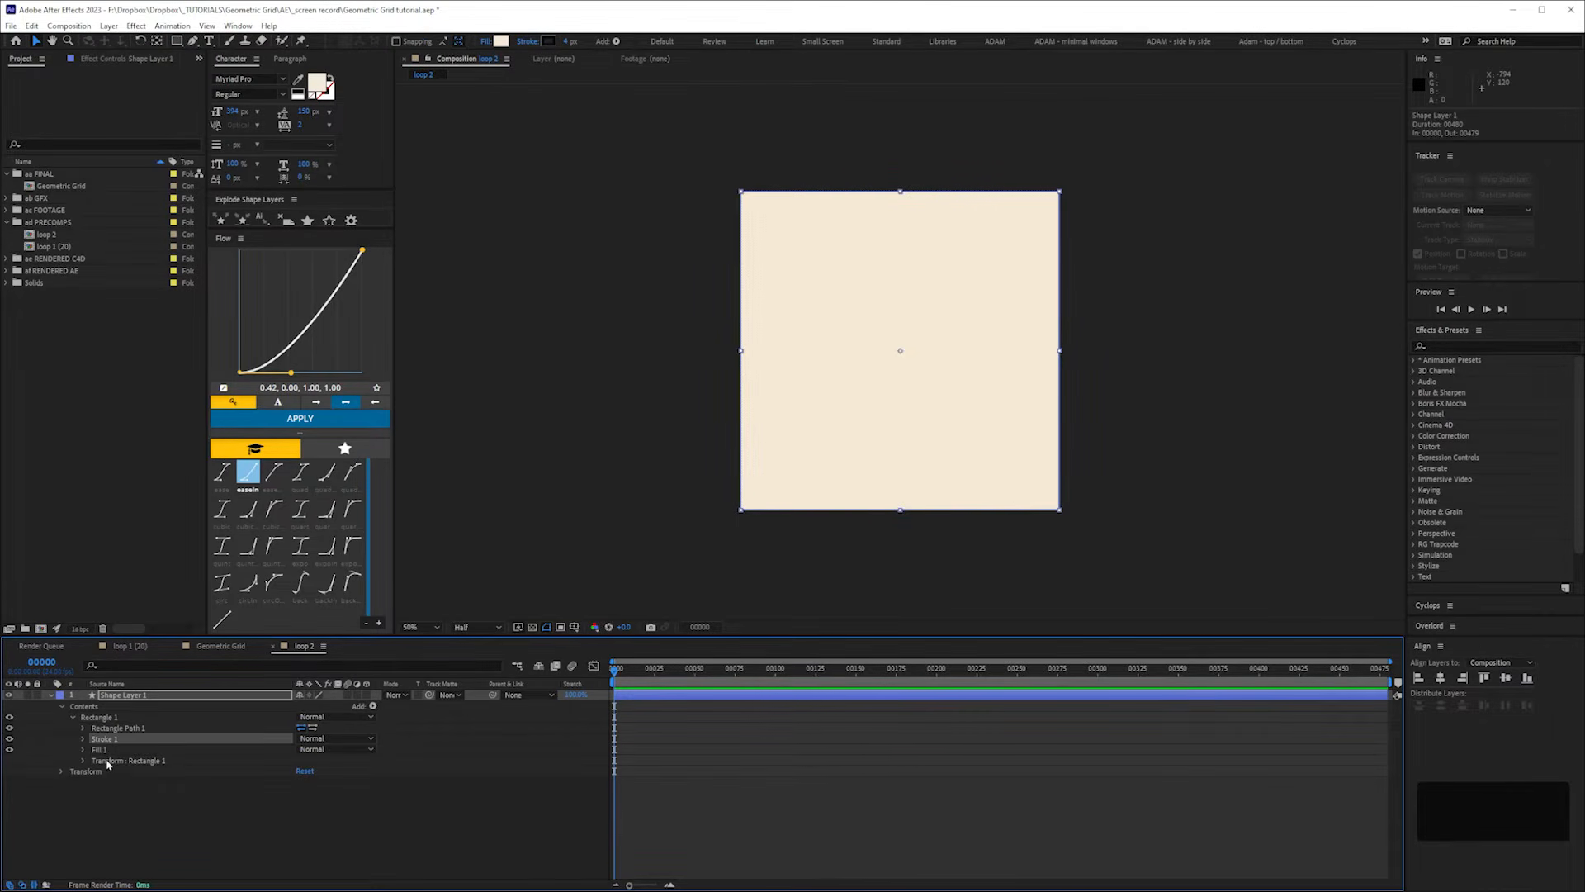
pyautogui.press('Delete')
# - Set the rectangle's fill colour to black (000000)
pyautogui.click(84, 738)
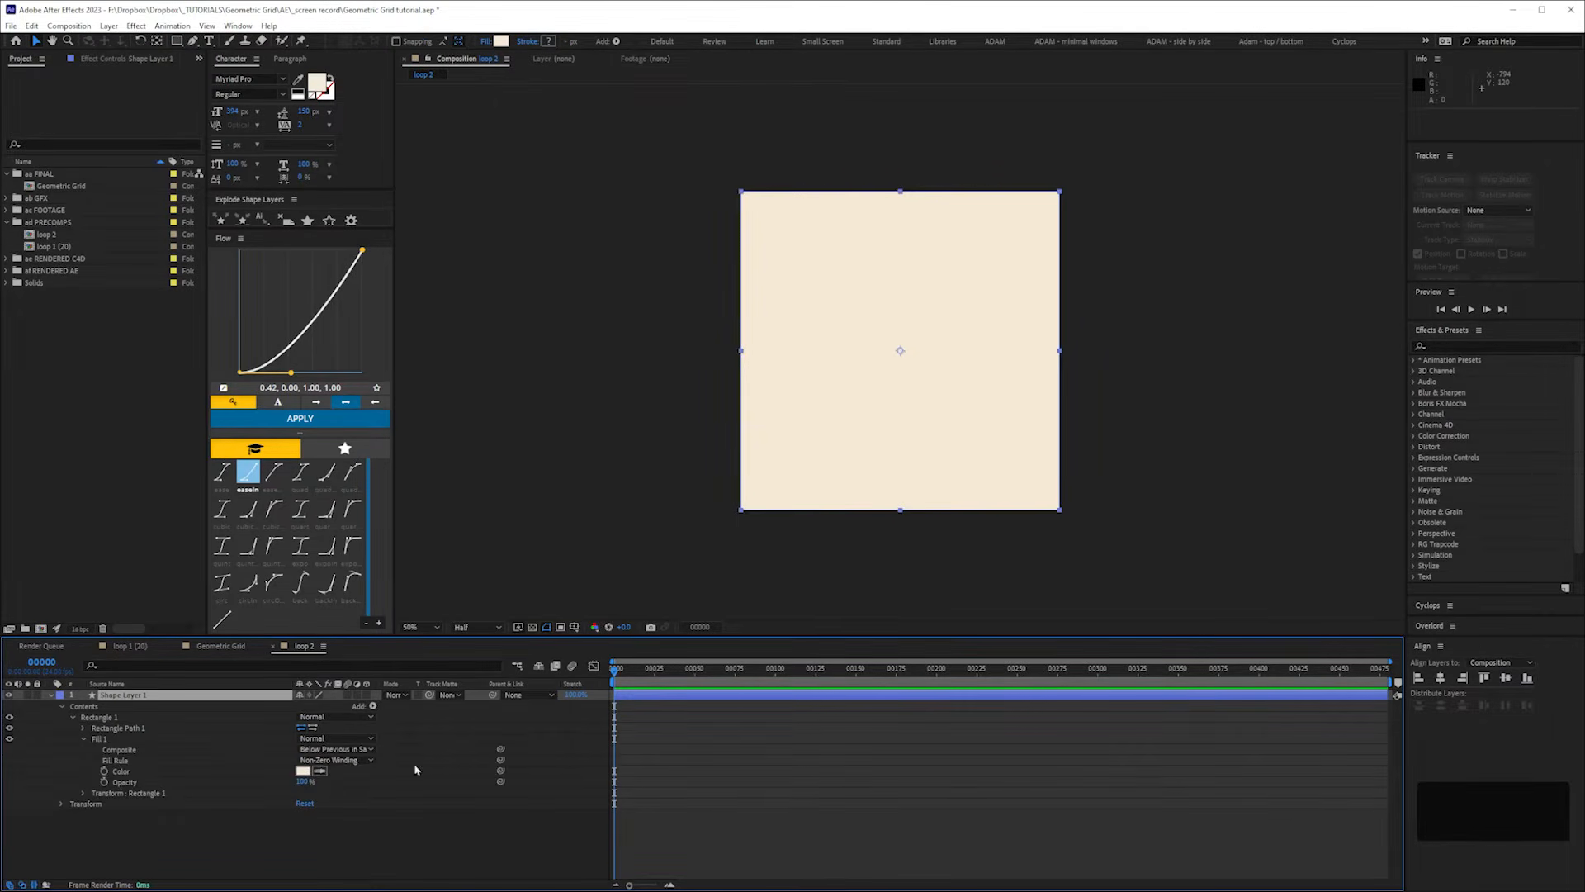
pyautogui.click(303, 770)
pyautogui.click(131, 347)
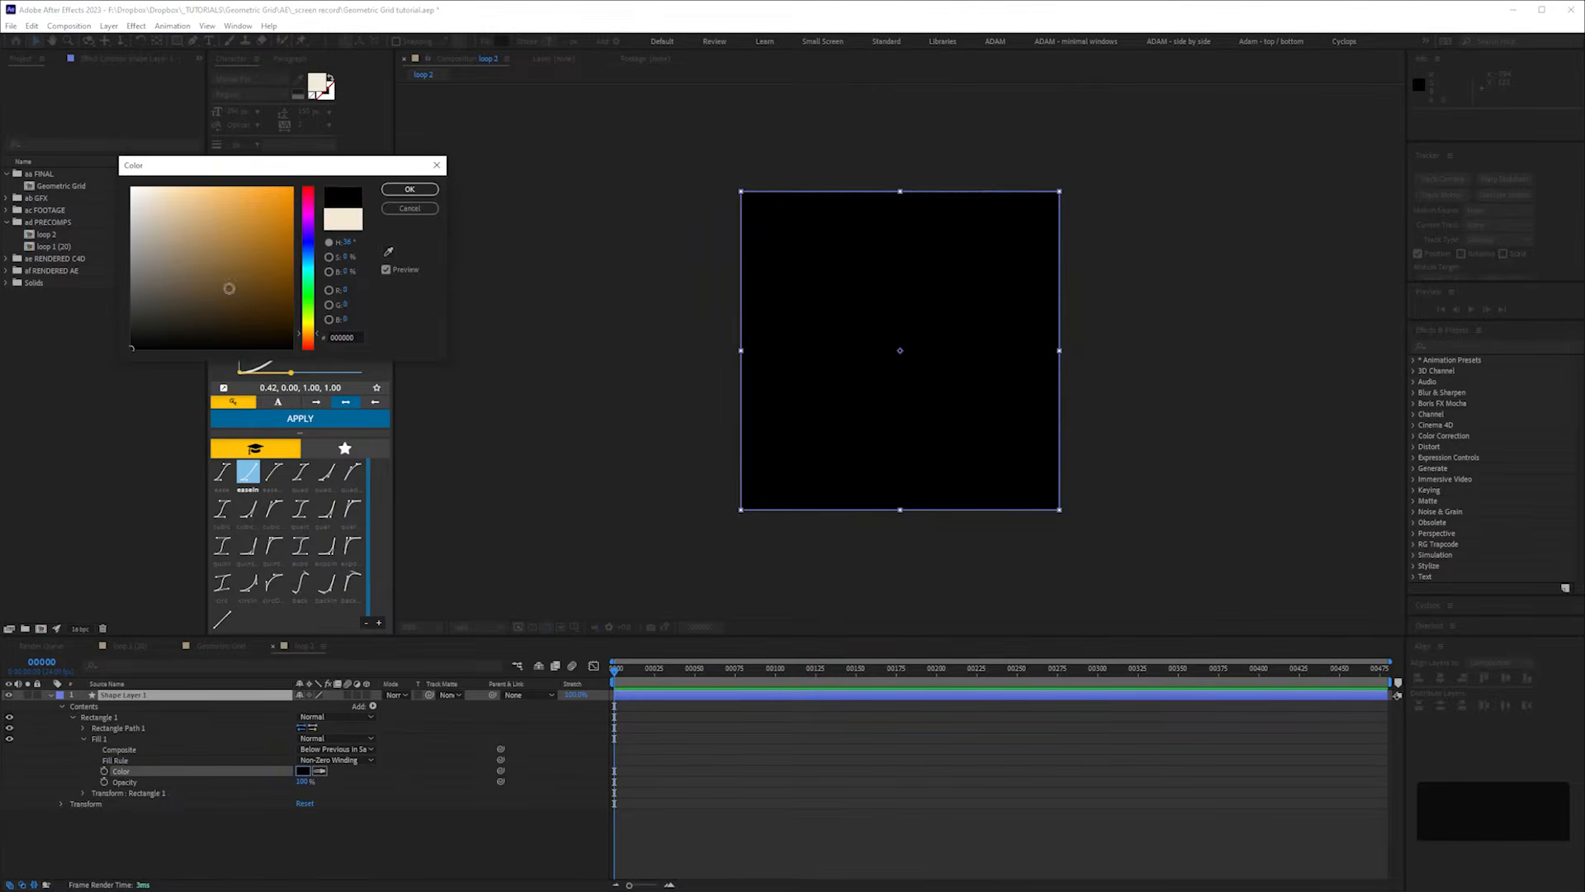
pyautogui.click(405, 191)
pyautogui.click(66, 747)
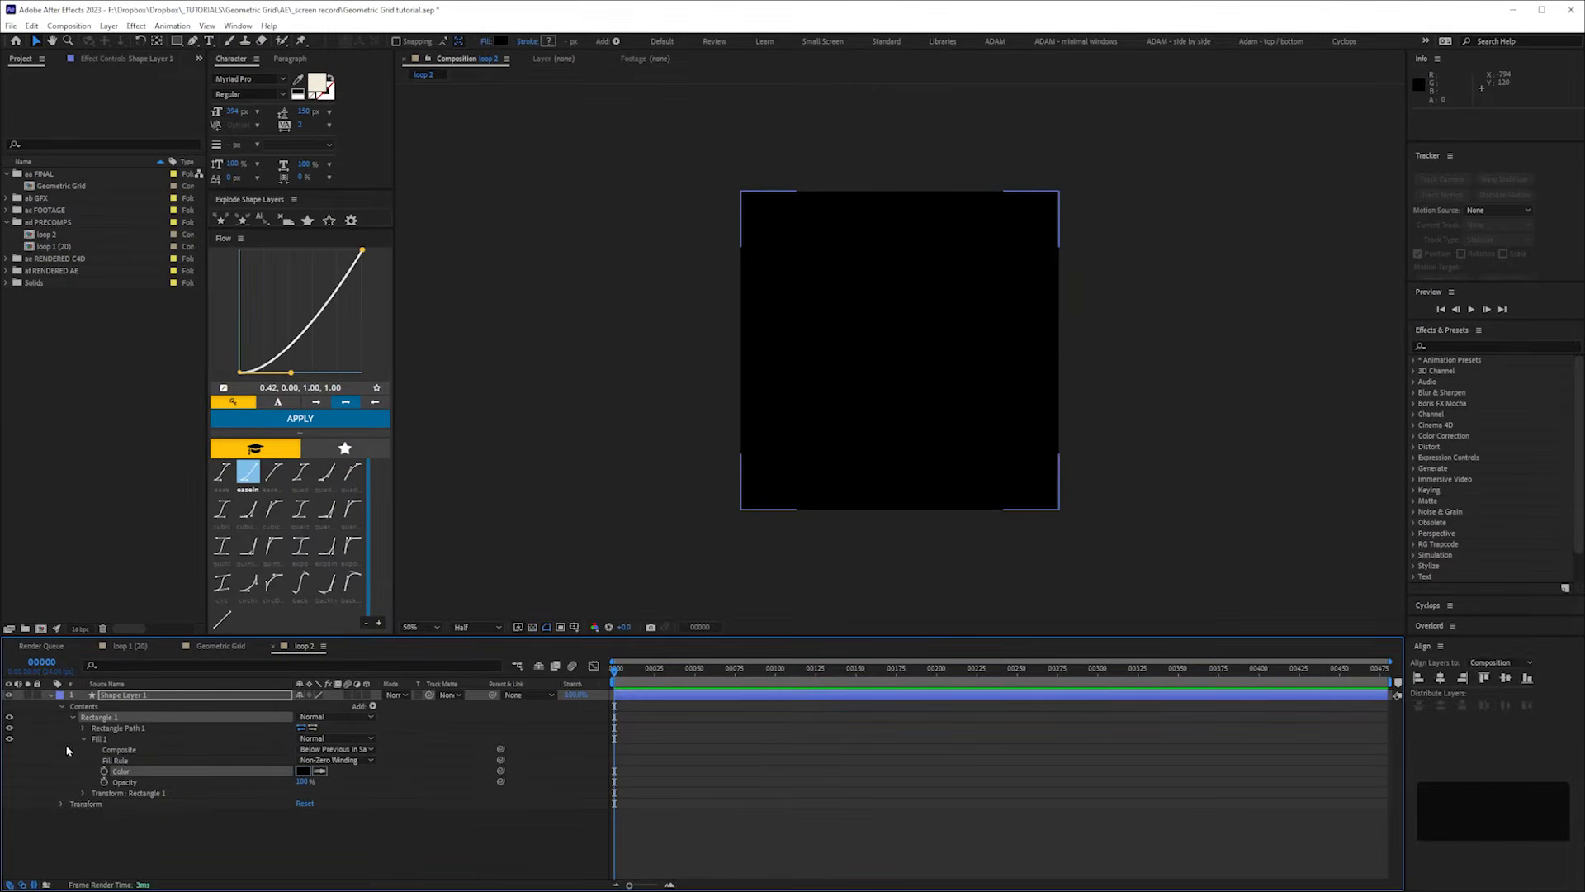
# - Collapse the rectangle shape layer's properties and rename the layer as square_01
pyautogui.click(50, 695)
pyautogui.click(110, 700)
pyautogui.press('Return')
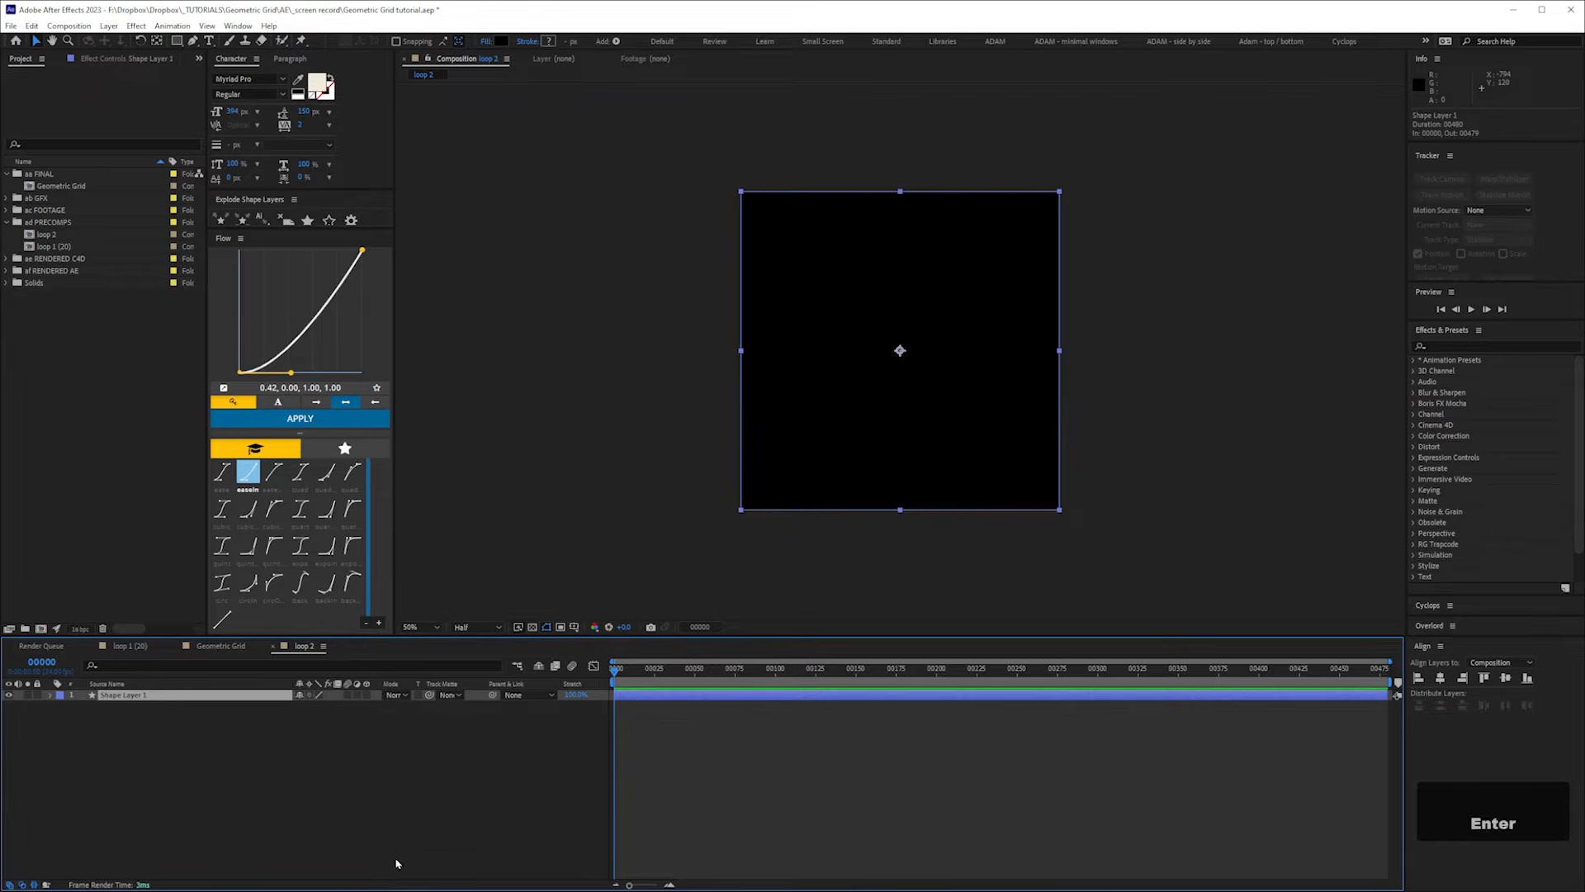
pyautogui.write('square')
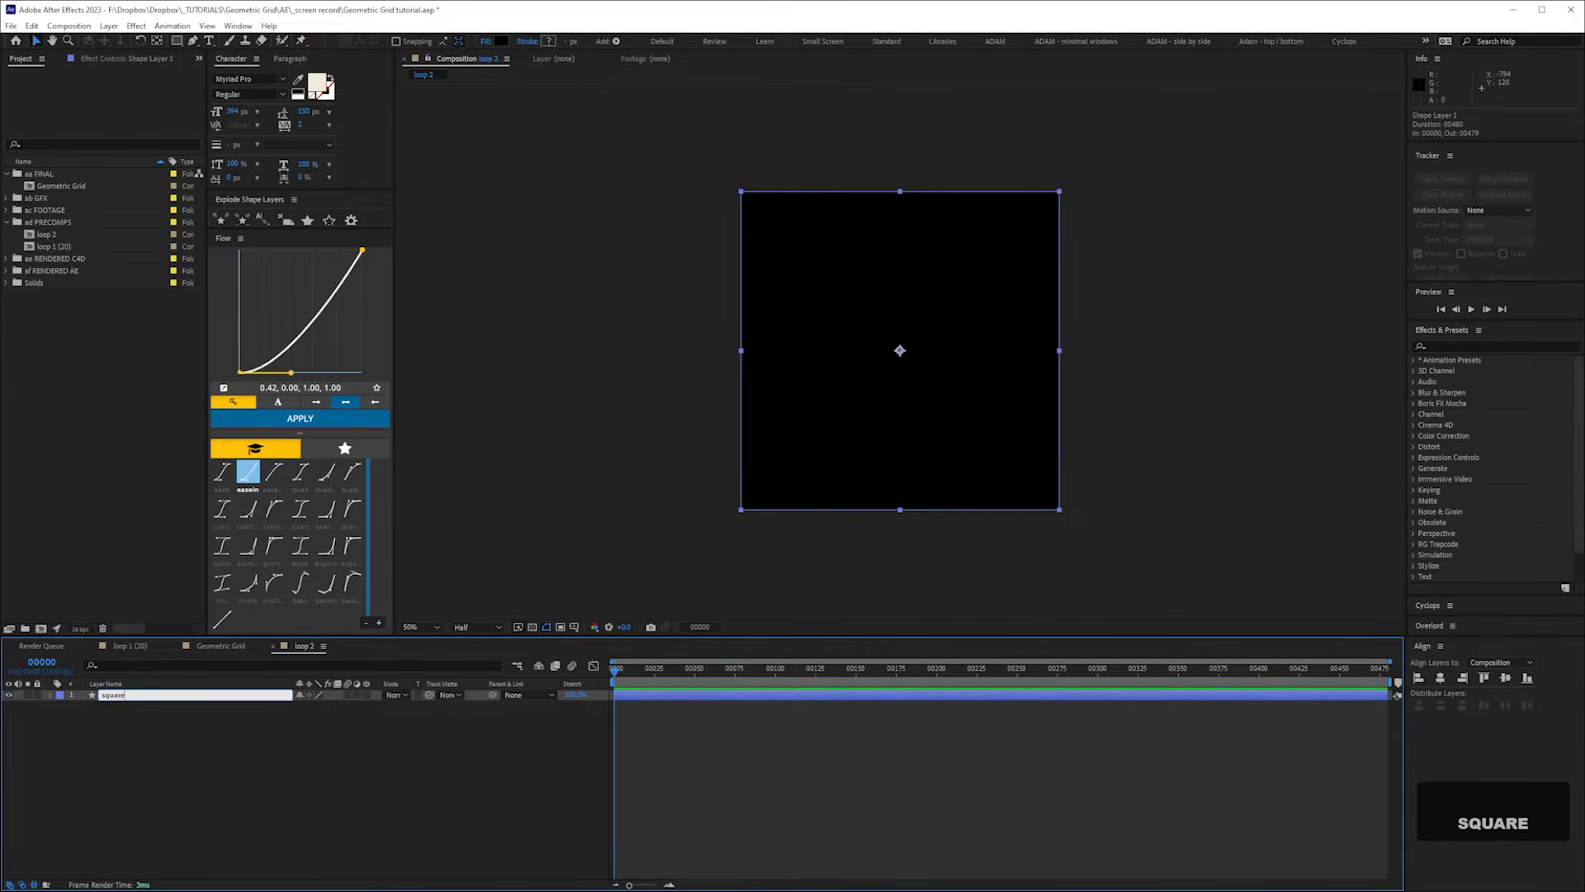
pyautogui.write(', 01')
pyautogui.press('Return')
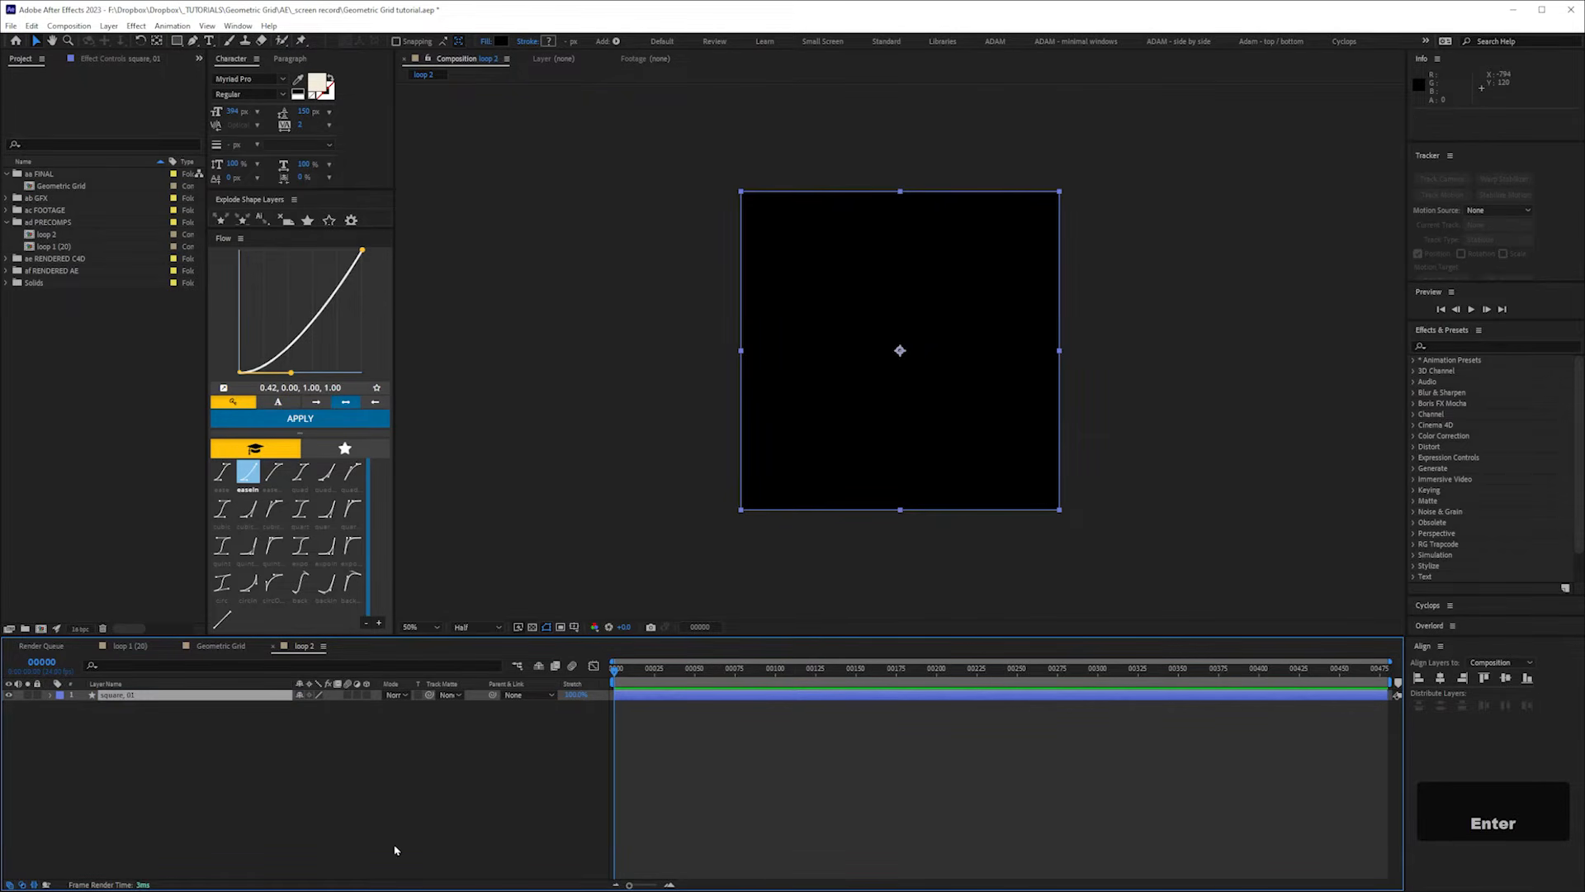
# - Reveal the square layer's Position and add a keyframe for it at frame 50
pyautogui.press('p')
pyautogui.moveTo(652, 687); pyautogui.dragTo(696, 670)
pyautogui.hotkey('ctrl', 'Left')
pyautogui.click(89, 718)
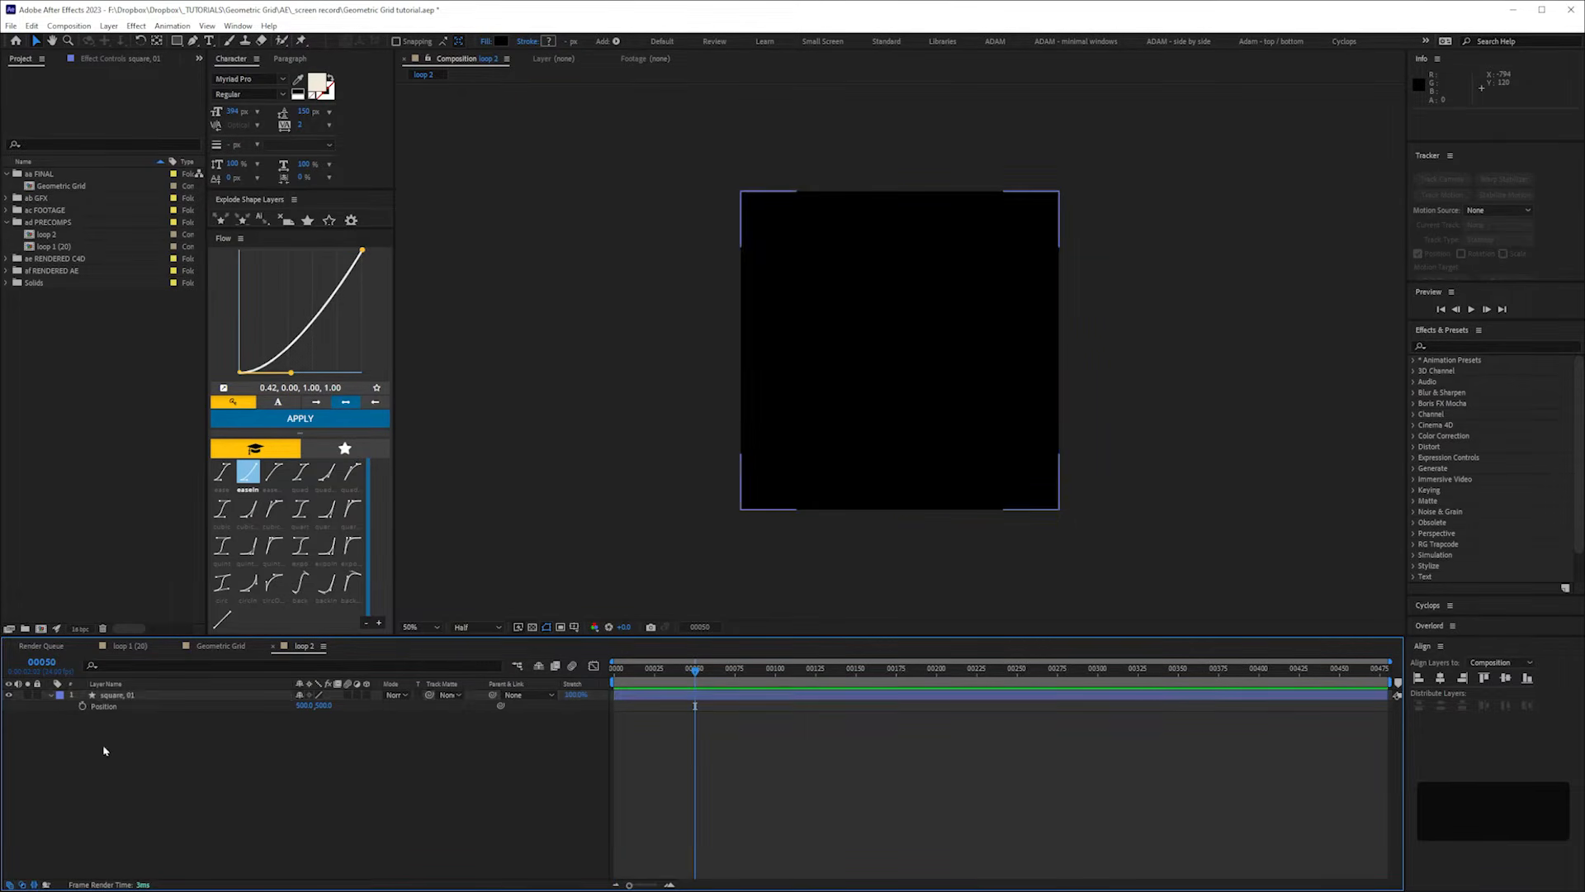
pyautogui.click(83, 706)
pyautogui.click(86, 720)
# - At frame 0, move the square outside the composition's upper-right corner by setting its Position to 1500, -500
pyautogui.press('Home')
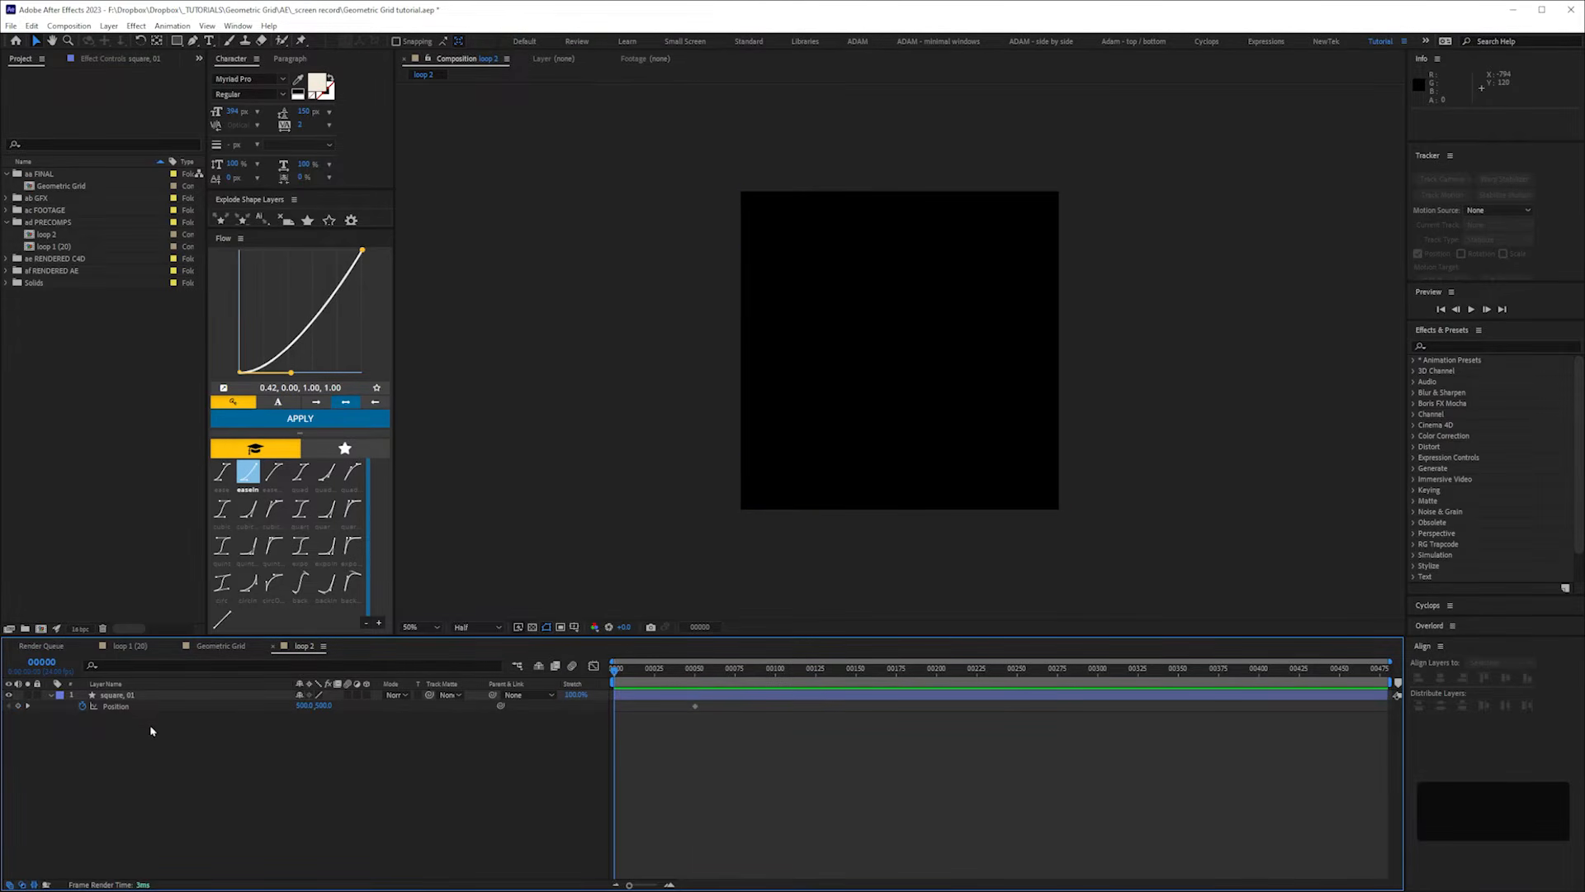
pyautogui.moveTo(828, 439); pyautogui.dragTo(1122, 157)
pyautogui.click(305, 706)
pyautogui.write('1500')
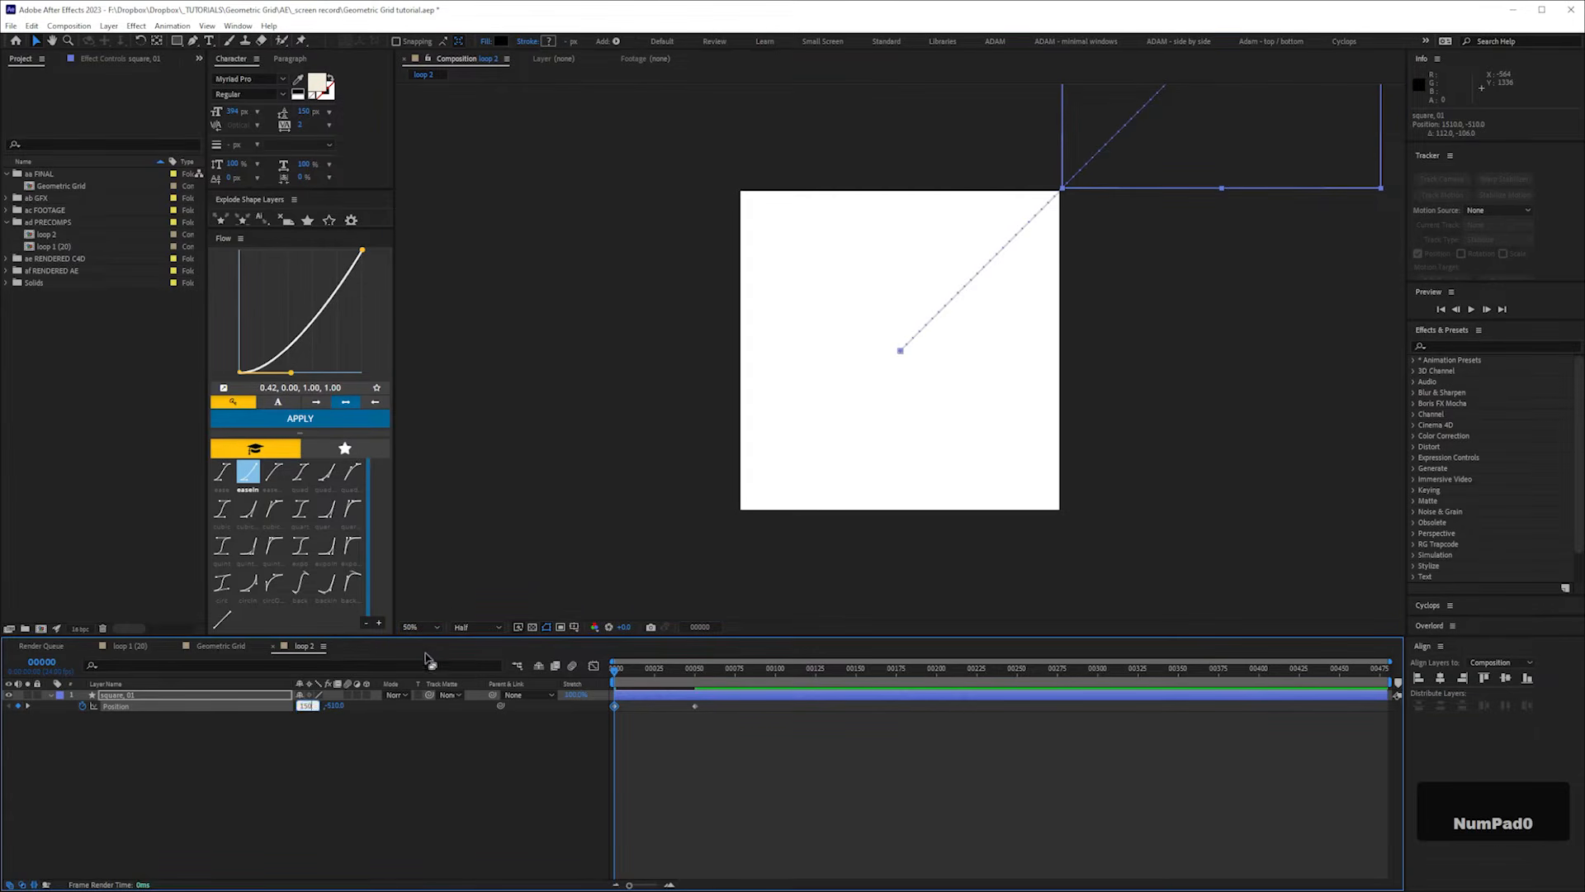
pyautogui.click(364, 758)
pyautogui.click(329, 706)
pyautogui.write('-5')
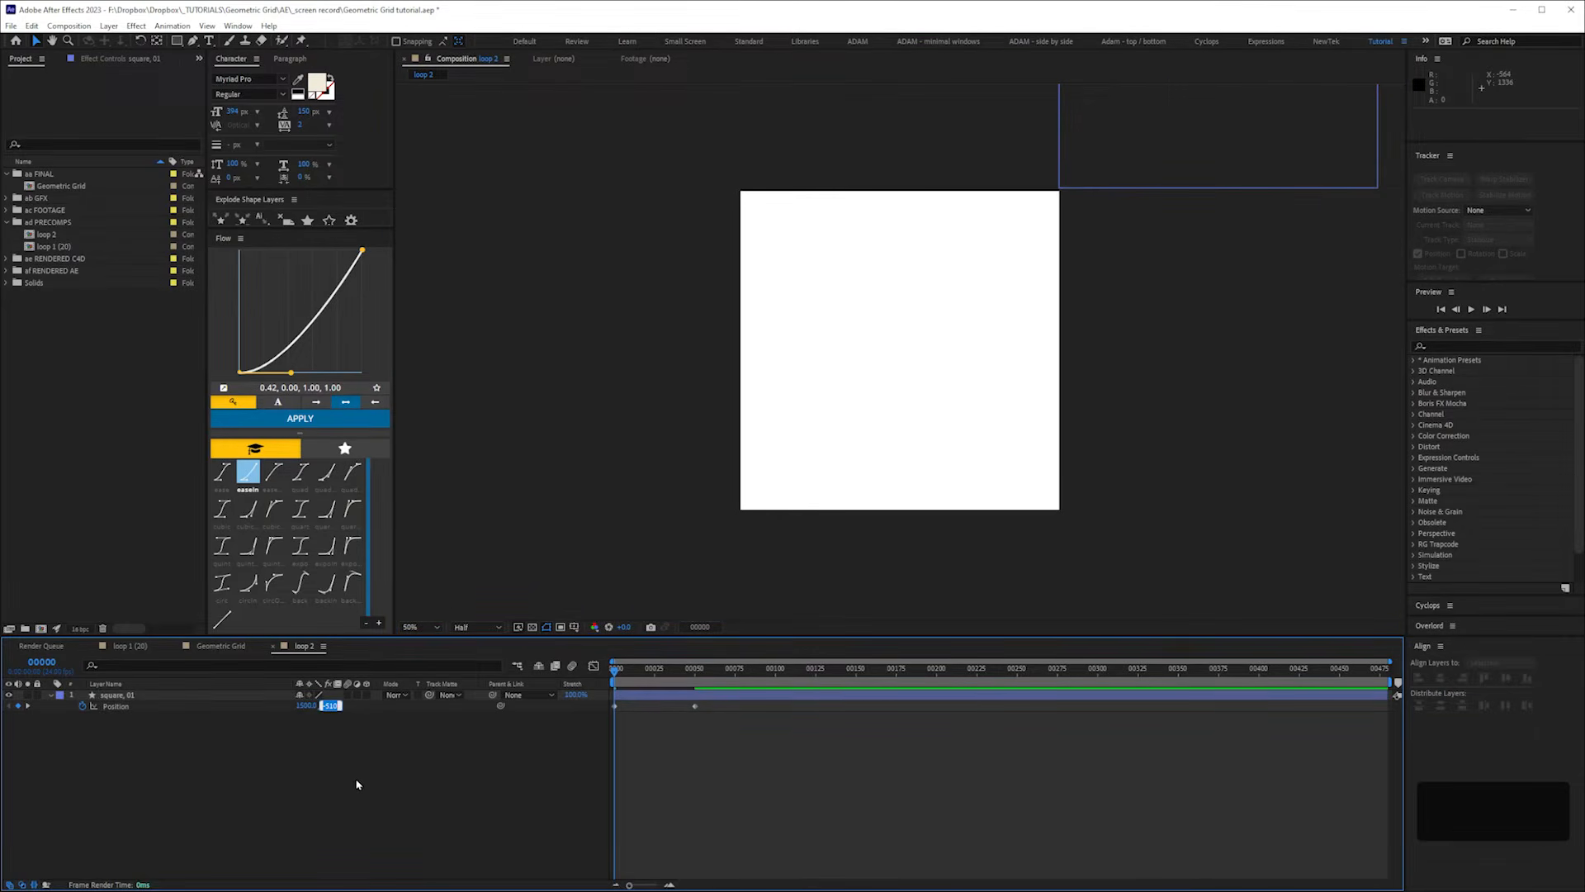
pyautogui.write('00')
pyautogui.press('Return')
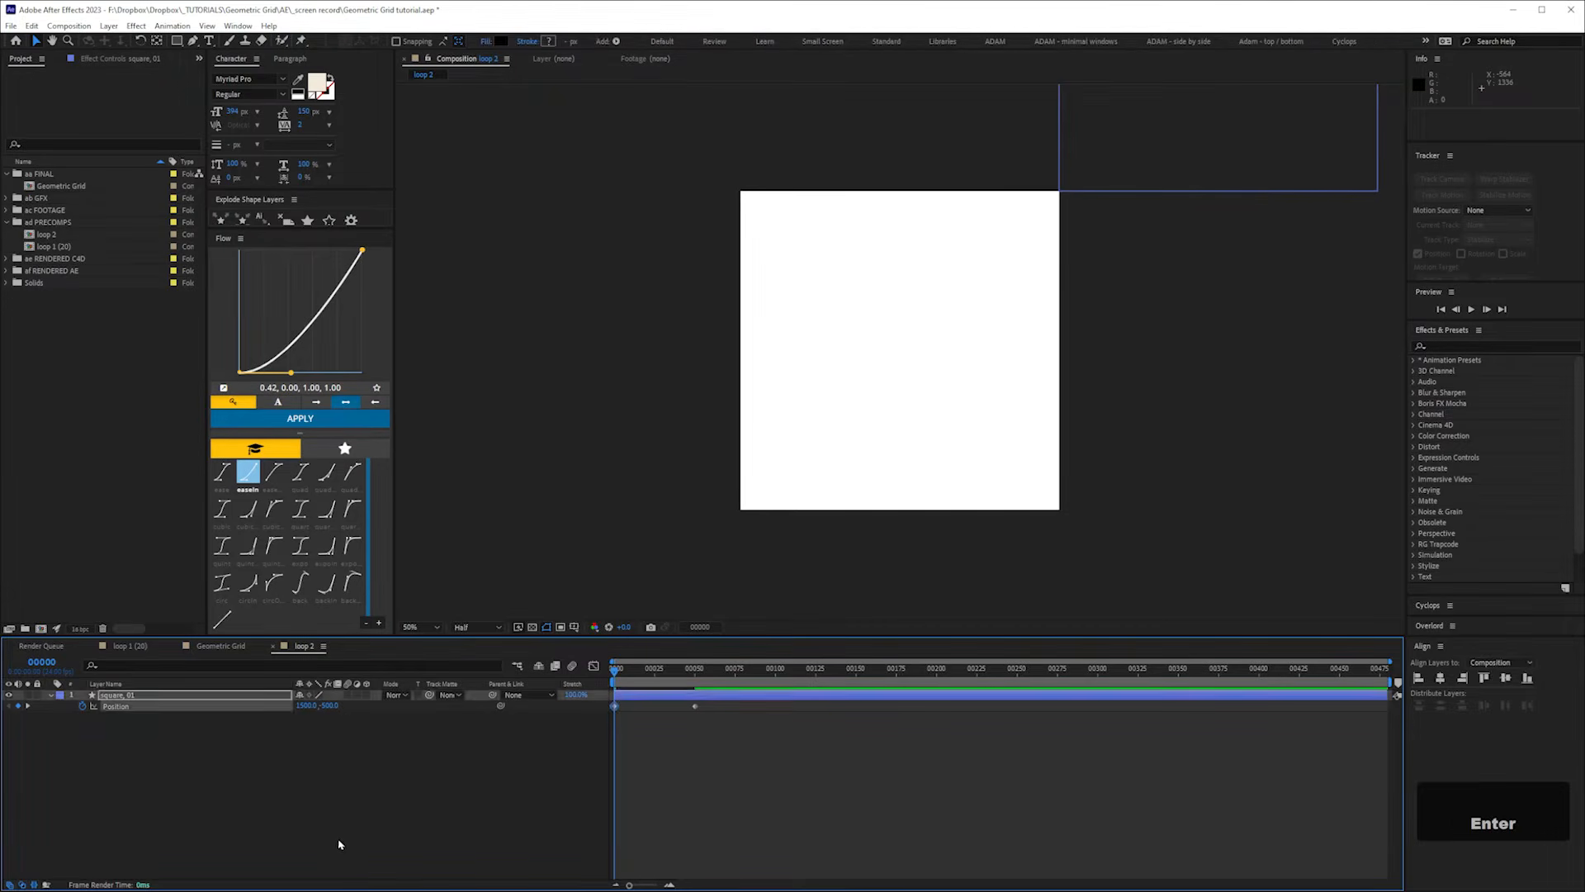
# - Apply a 0.42, 0.00, 0.00, 1.00 Flow easing curve to both Position keyframes of the square layer
pyautogui.moveTo(725, 747); pyautogui.dragTo(578, 691)
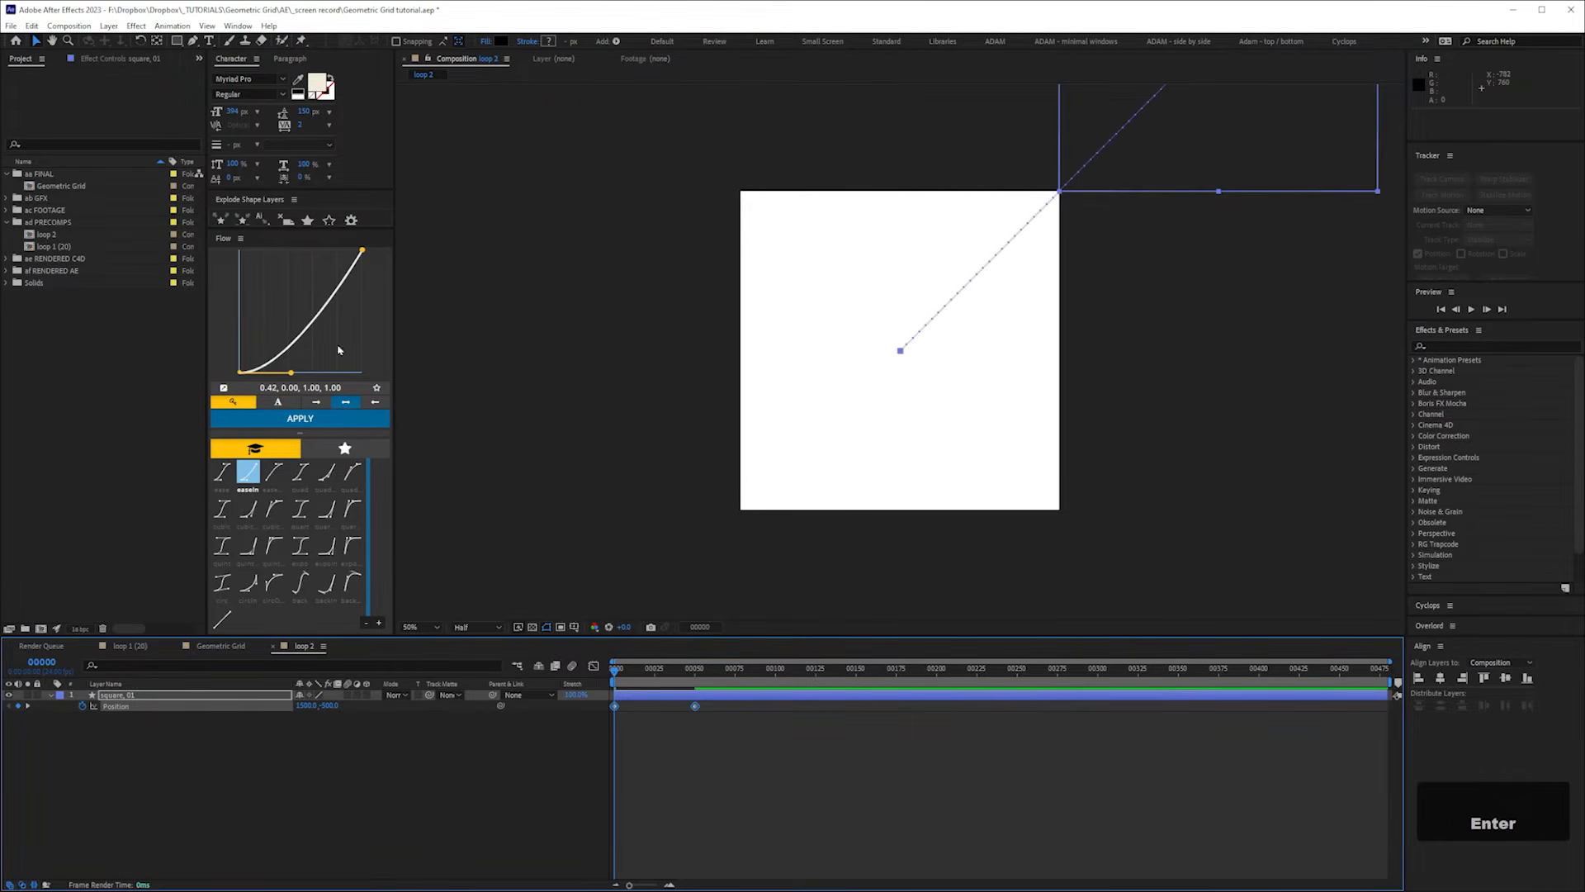
pyautogui.click(363, 252)
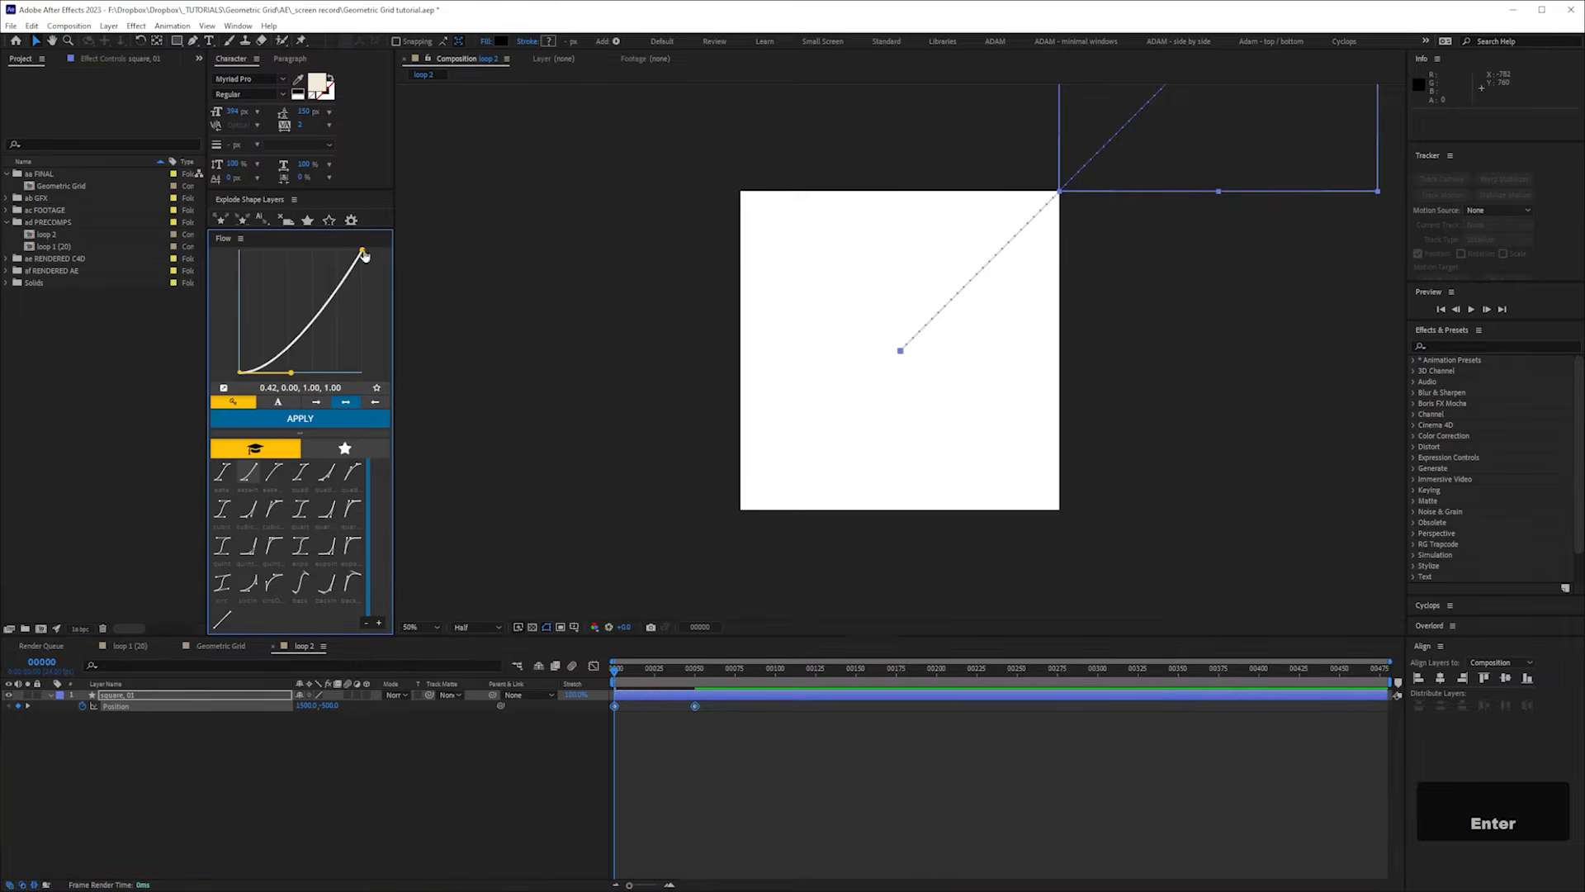
pyautogui.moveTo(359, 252); pyautogui.dragTo(287, 259)
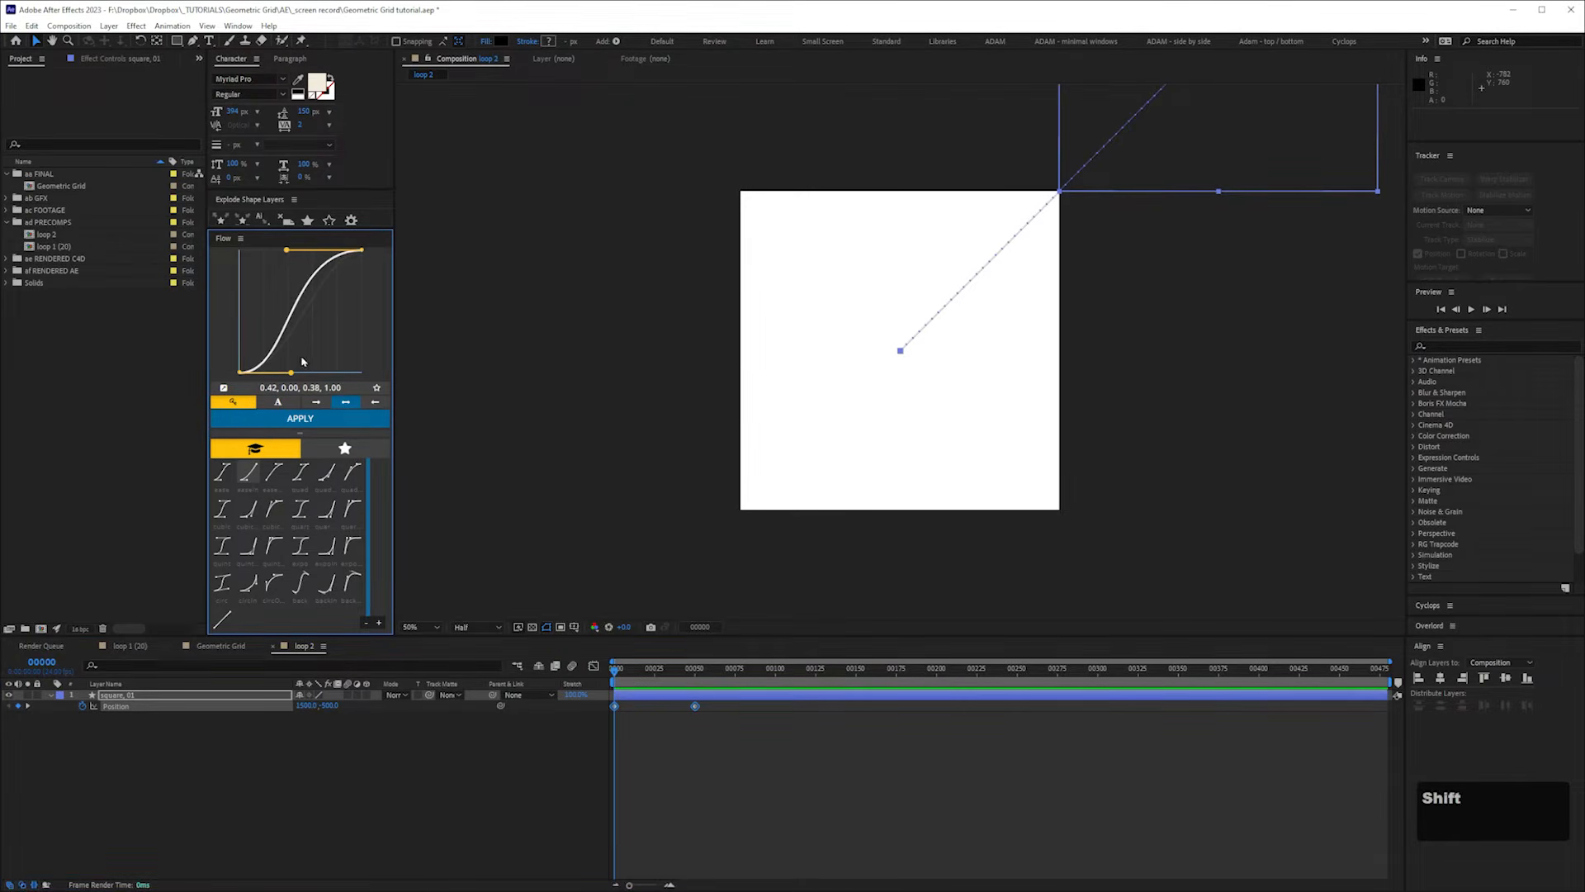
pyautogui.moveTo(285, 256); pyautogui.dragTo(227, 258)
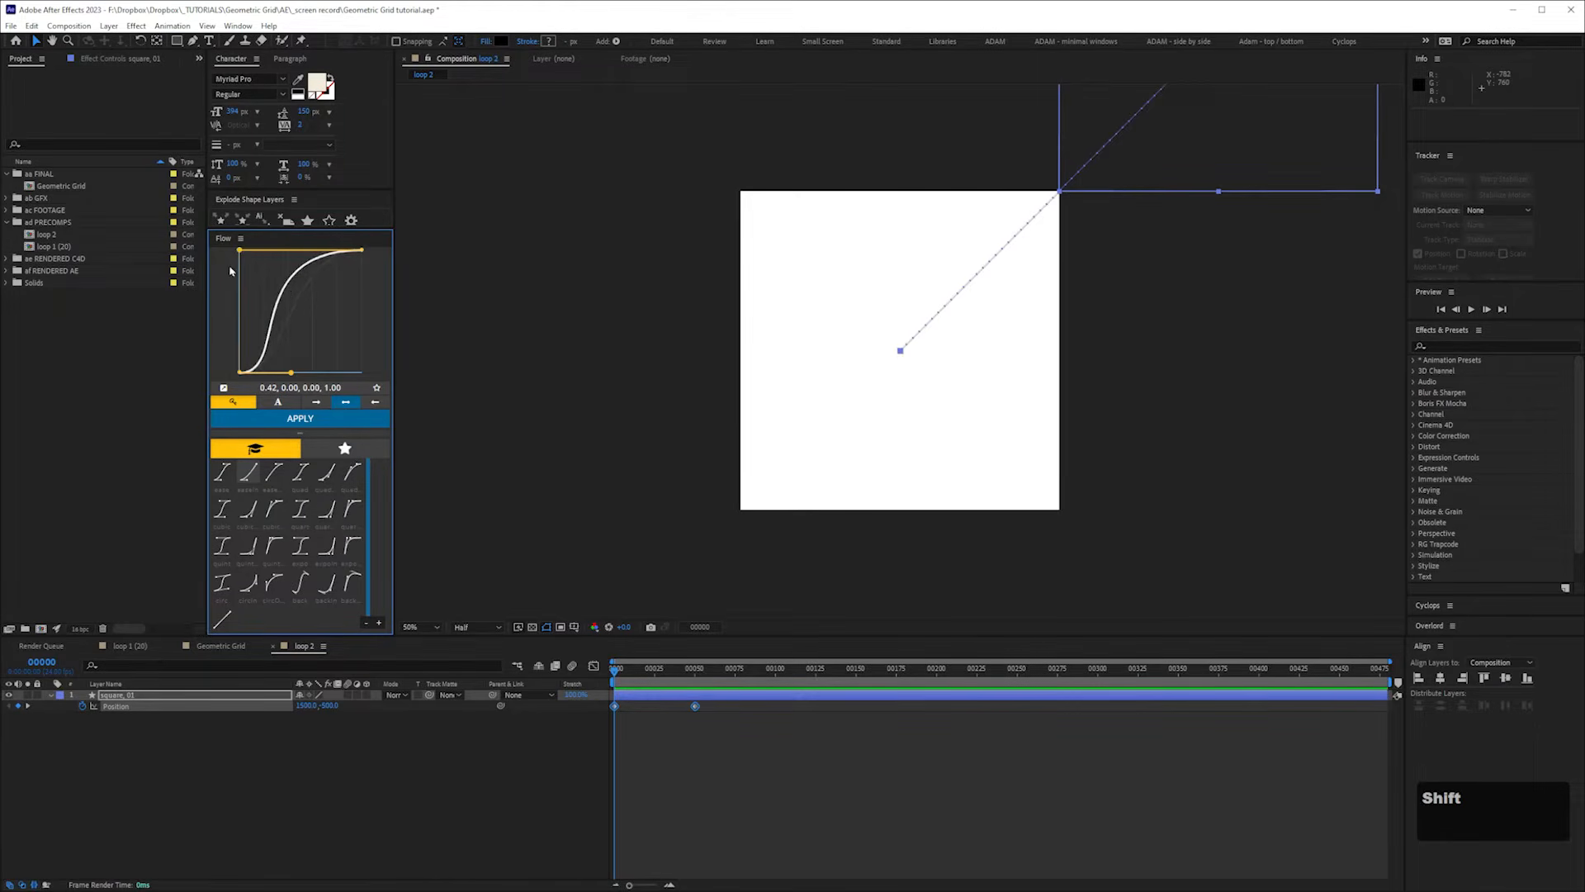
pyautogui.moveTo(731, 772); pyautogui.dragTo(603, 698)
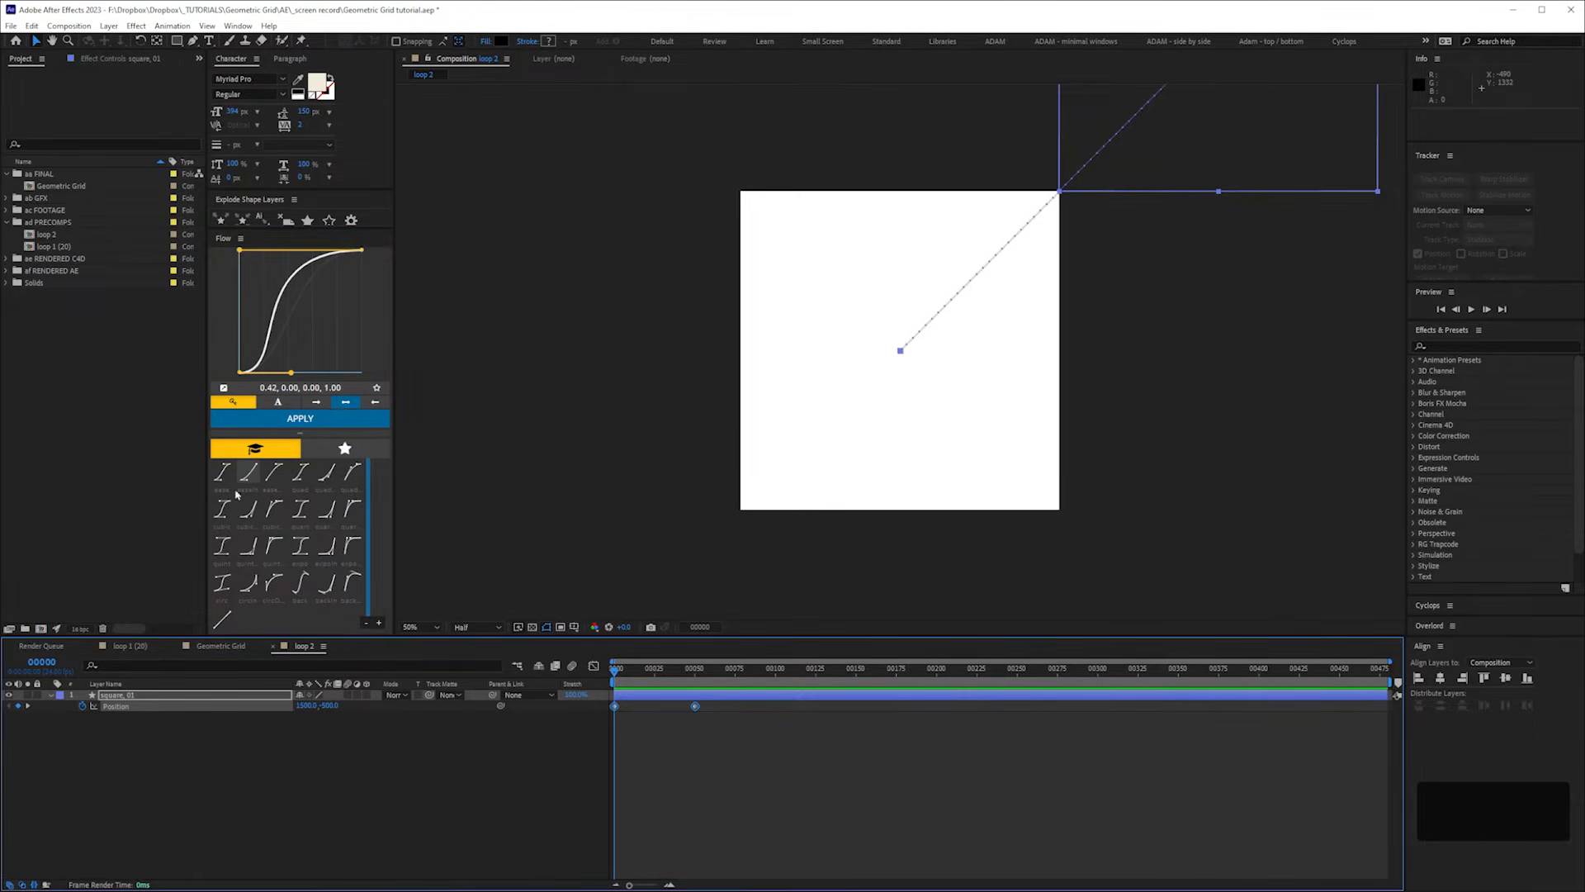
pyautogui.click(313, 419)
# - End the loop 2 work area at frame 59 and preview the square's movement
pyautogui.click(684, 602)
pyautogui.moveTo(670, 670); pyautogui.dragTo(709, 677)
pyautogui.press('n')
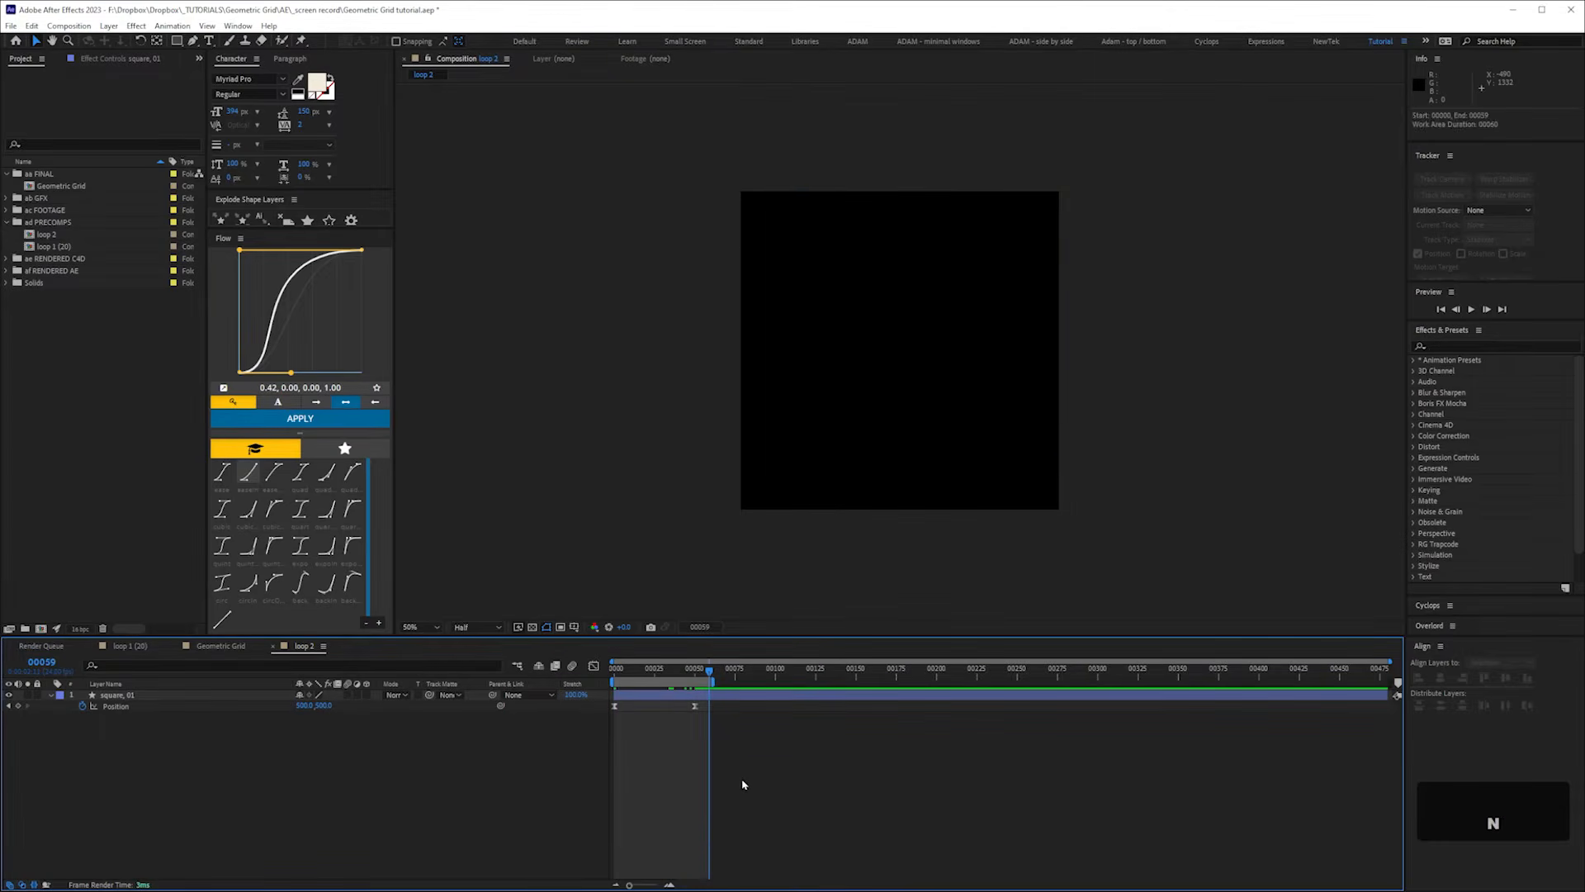
pyautogui.press('KP_0')
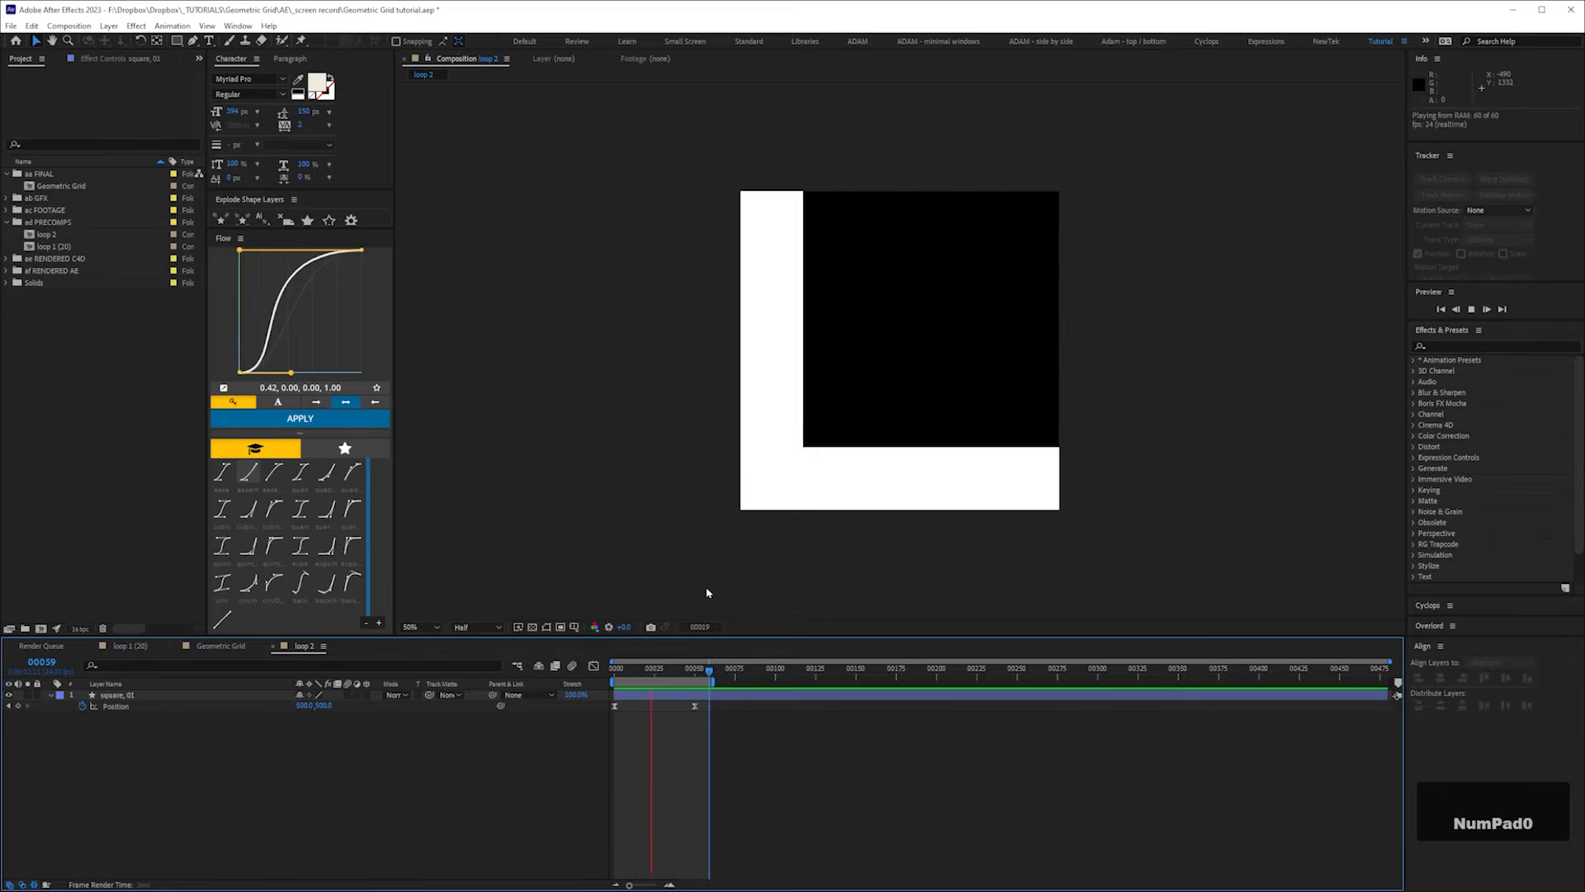
pyautogui.press('space')
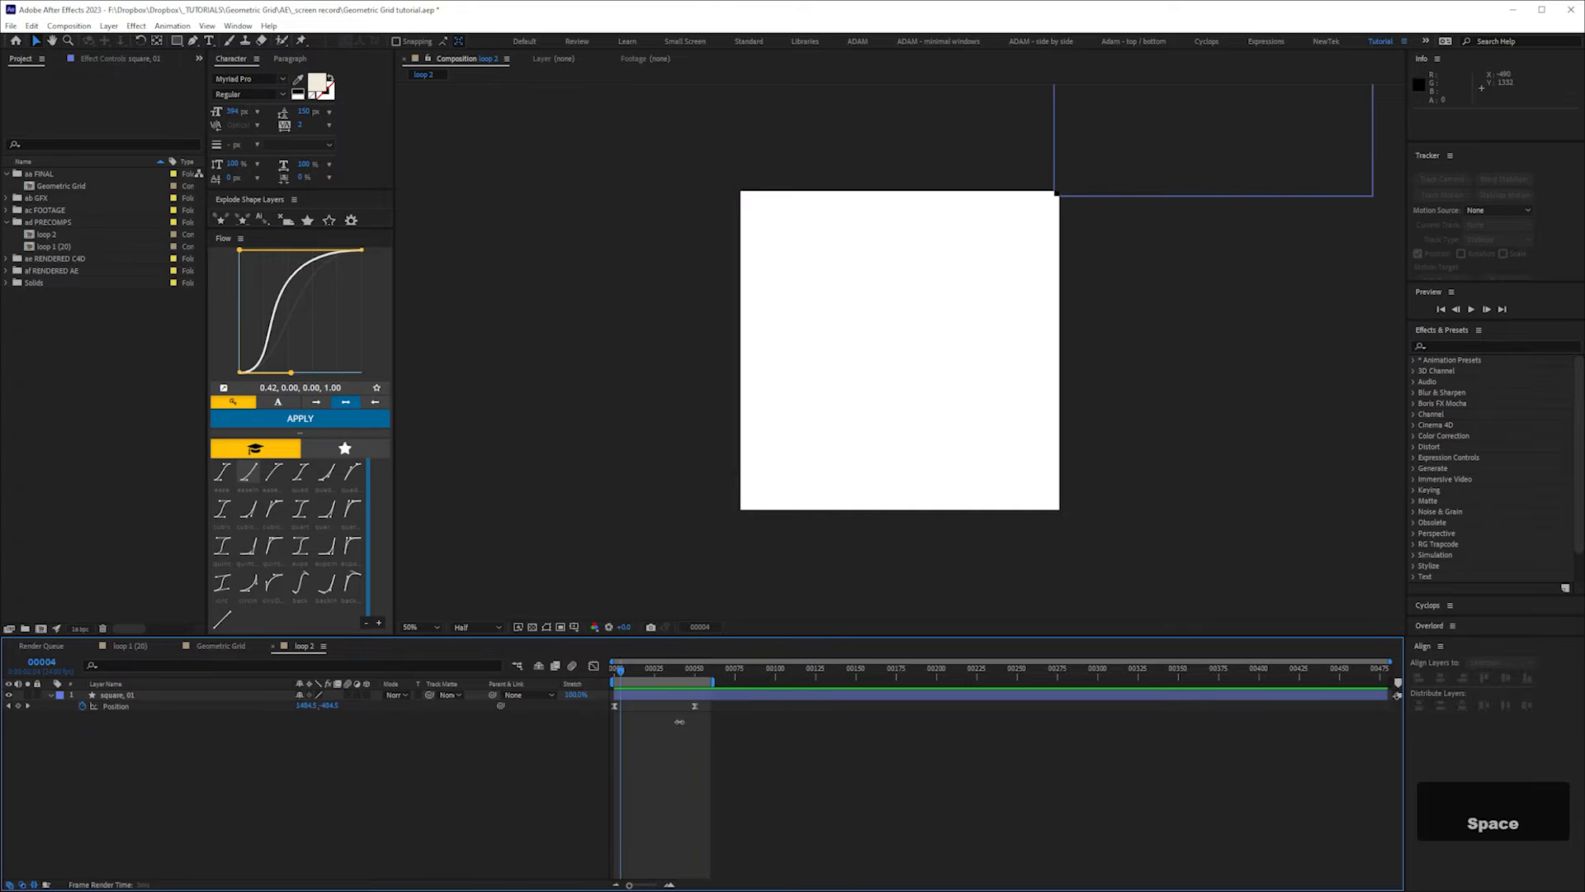
# - Move square_01's ending Position keyframe to frame 40 and add a layer marker on that frame
pyautogui.click(679, 674)
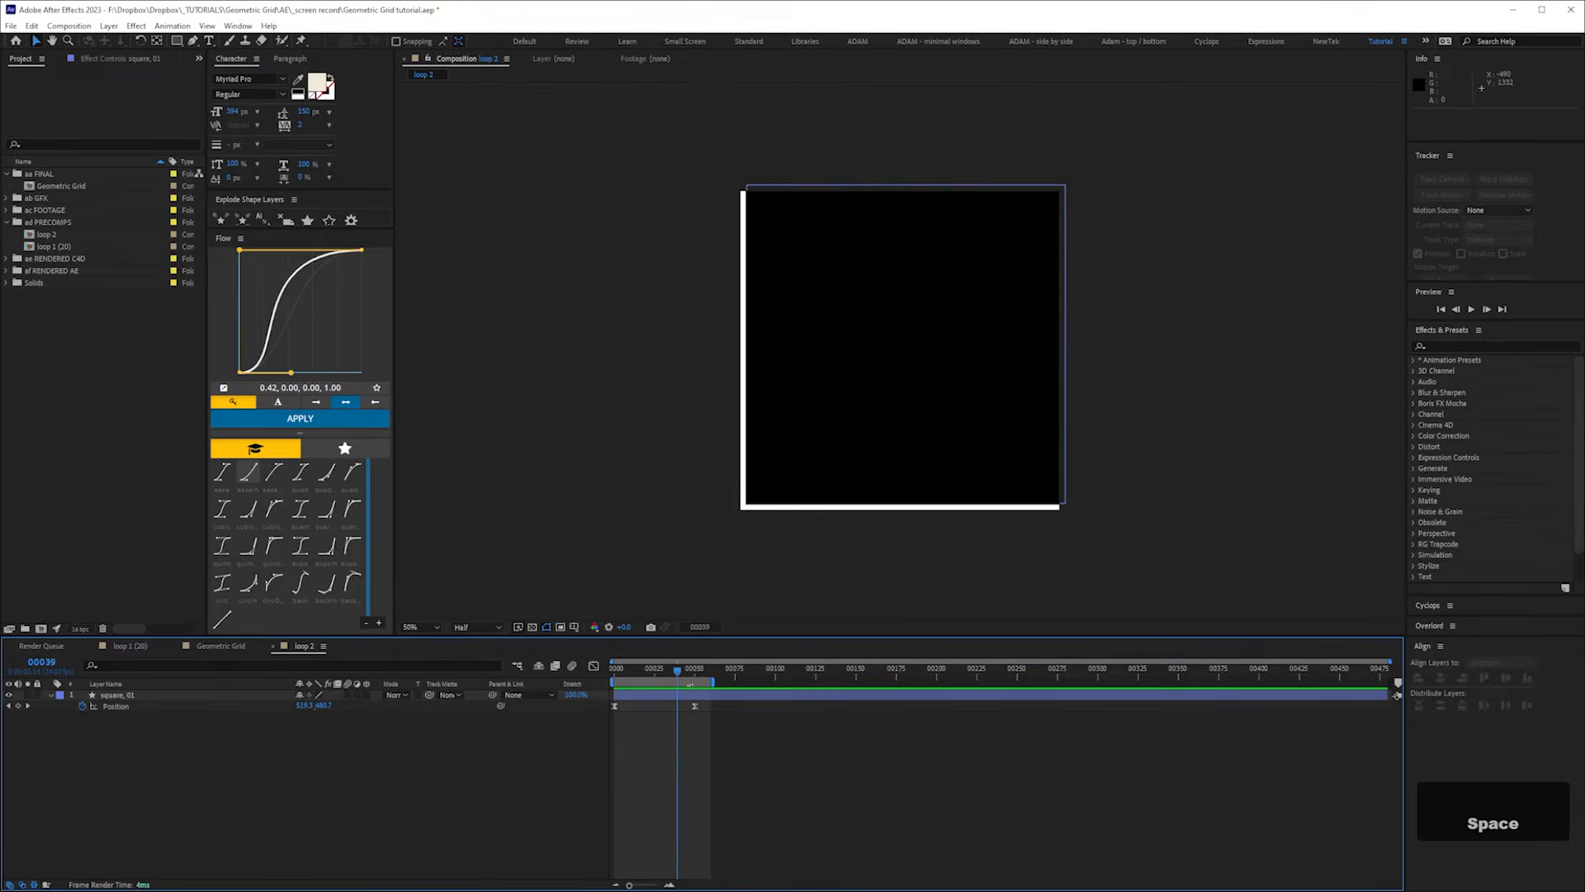
pyautogui.hotkey('ctrl', 'Right')
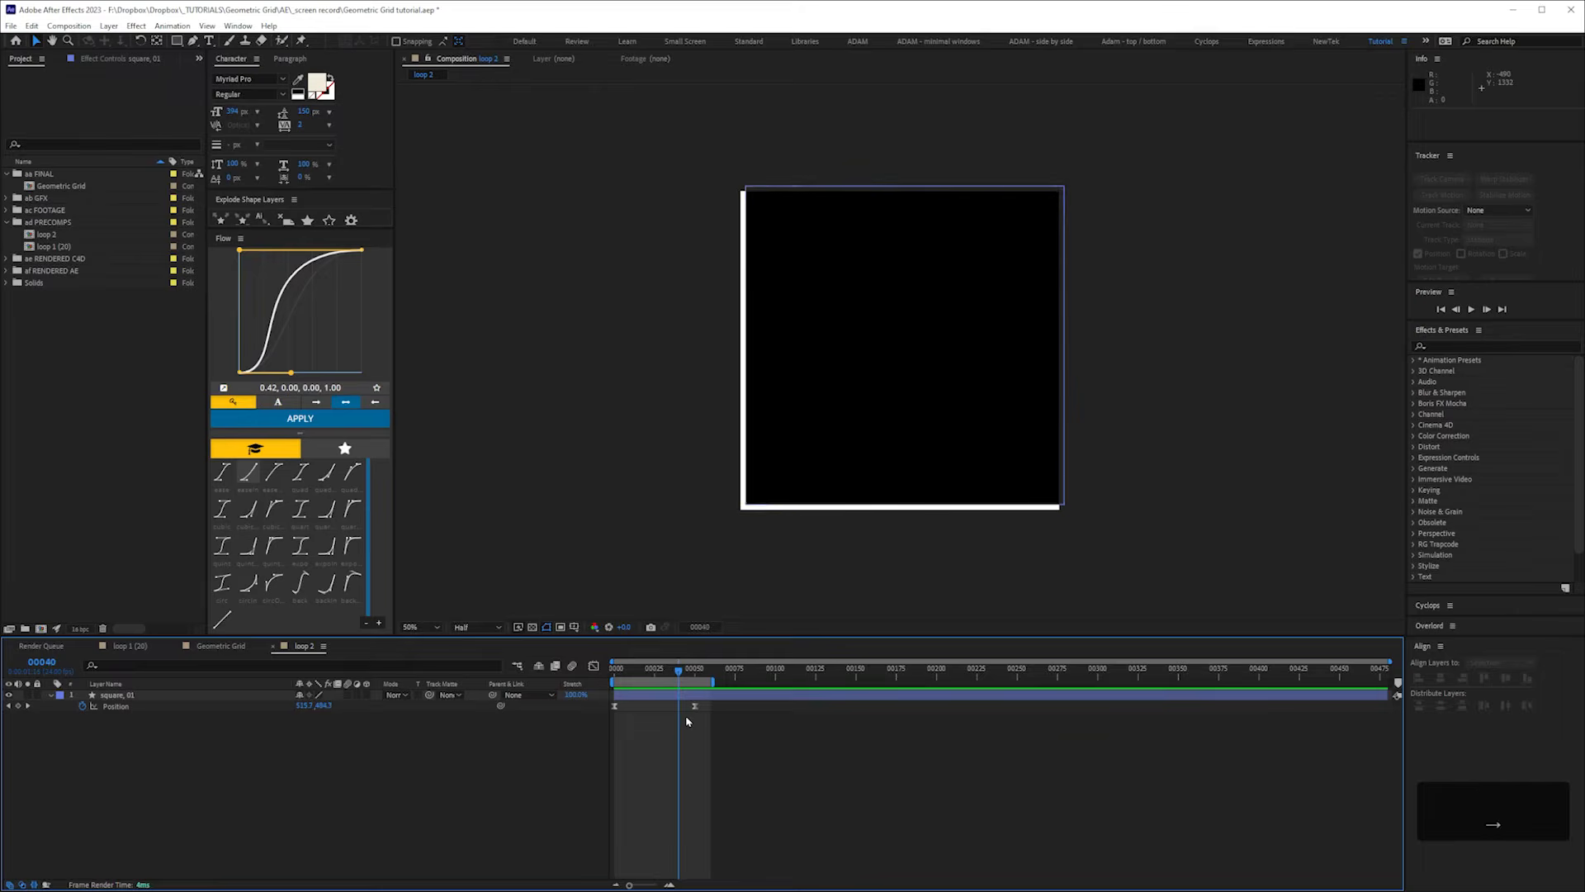
pyautogui.moveTo(691, 711); pyautogui.dragTo(679, 706)
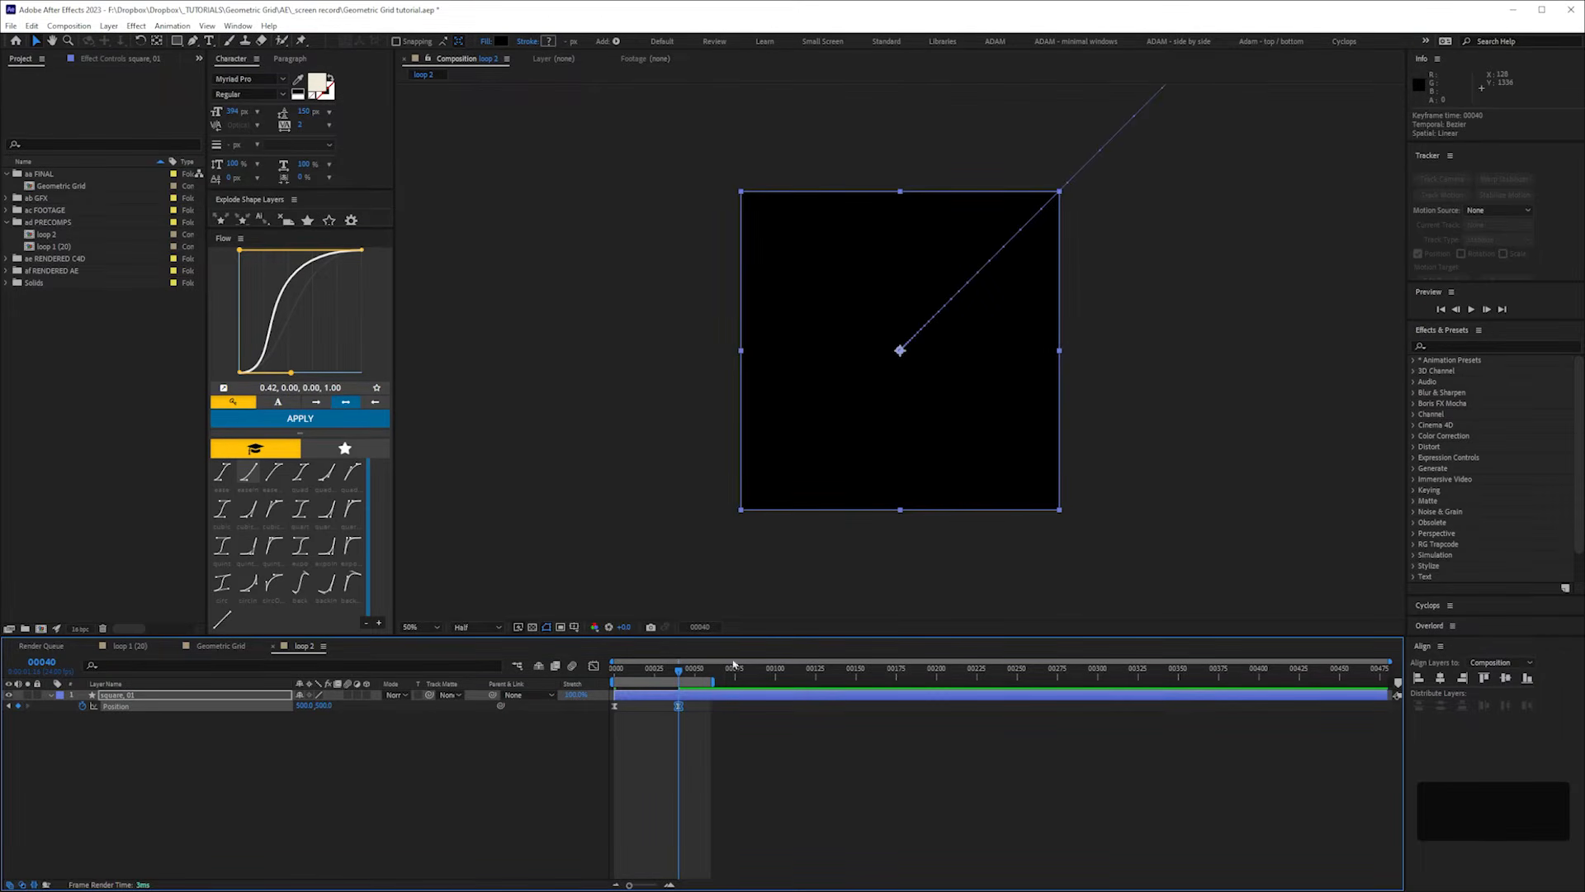
pyautogui.press('KP_Multiply')
# - Duplicate the square_01 layer
pyautogui.click(189, 724)
pyautogui.click(120, 696)
pyautogui.hotkey('ctrl', 'd')
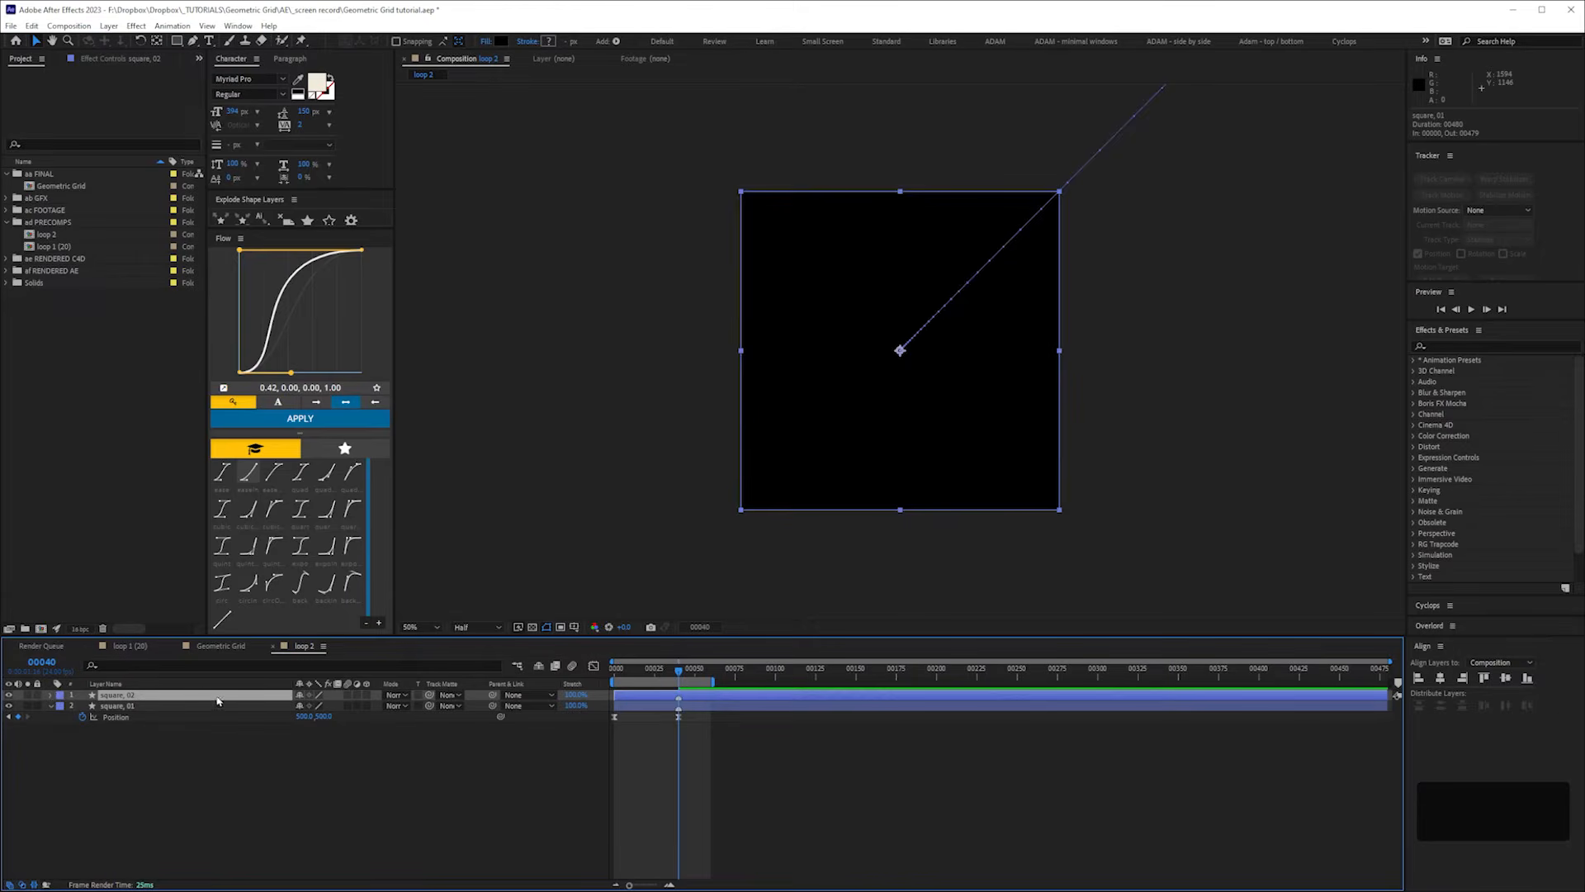
# - Set the label colour of square_01 to None and of square_02 to Yellow
pyautogui.click(60, 708)
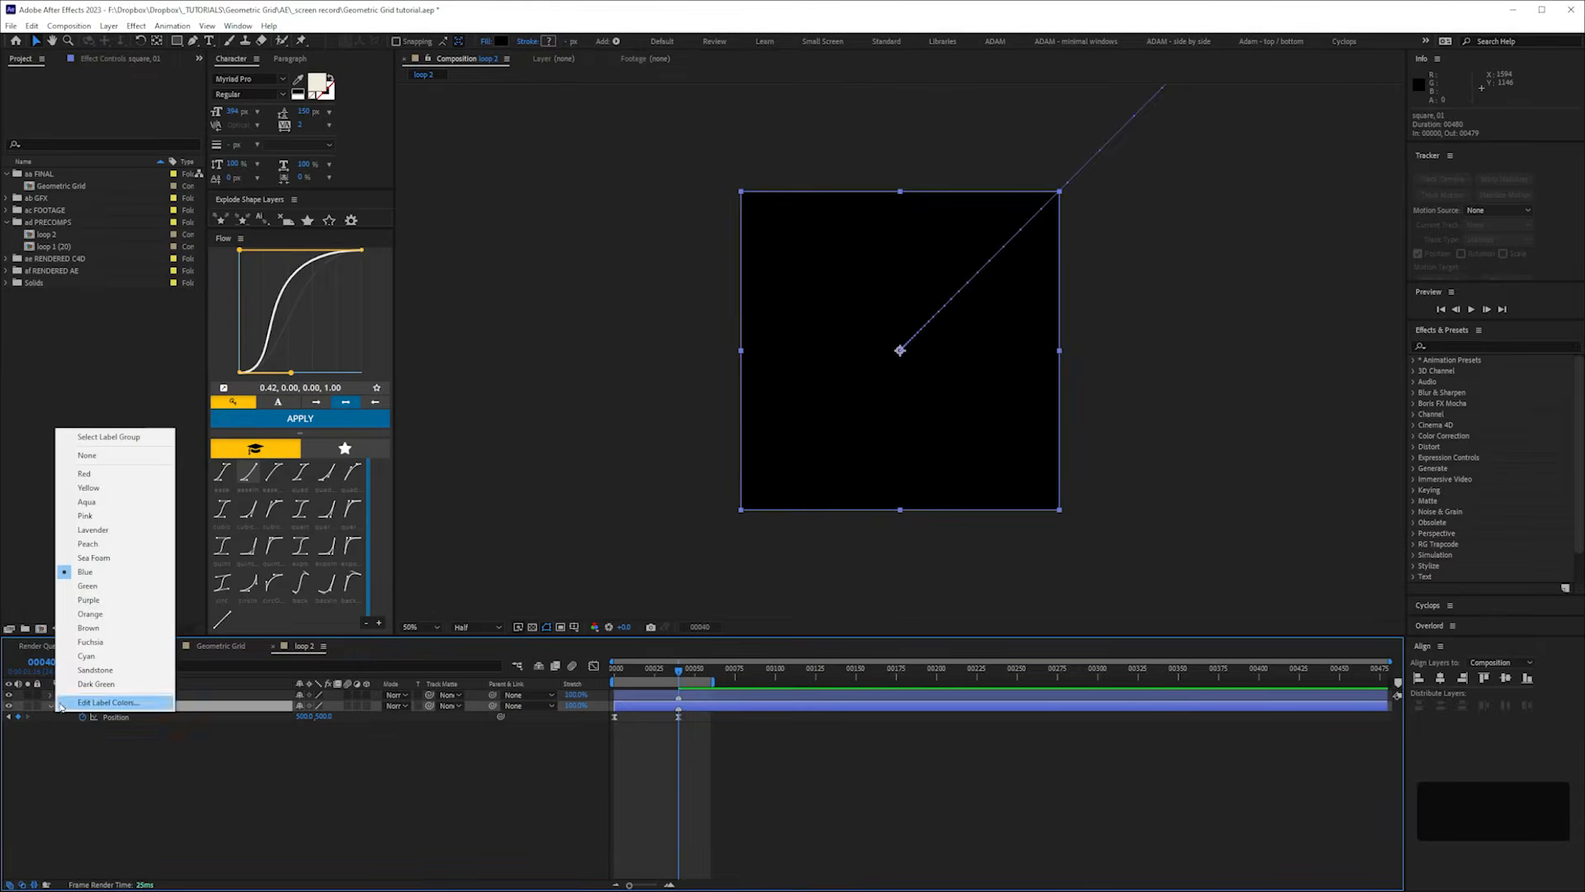
pyautogui.click(91, 457)
pyautogui.click(59, 695)
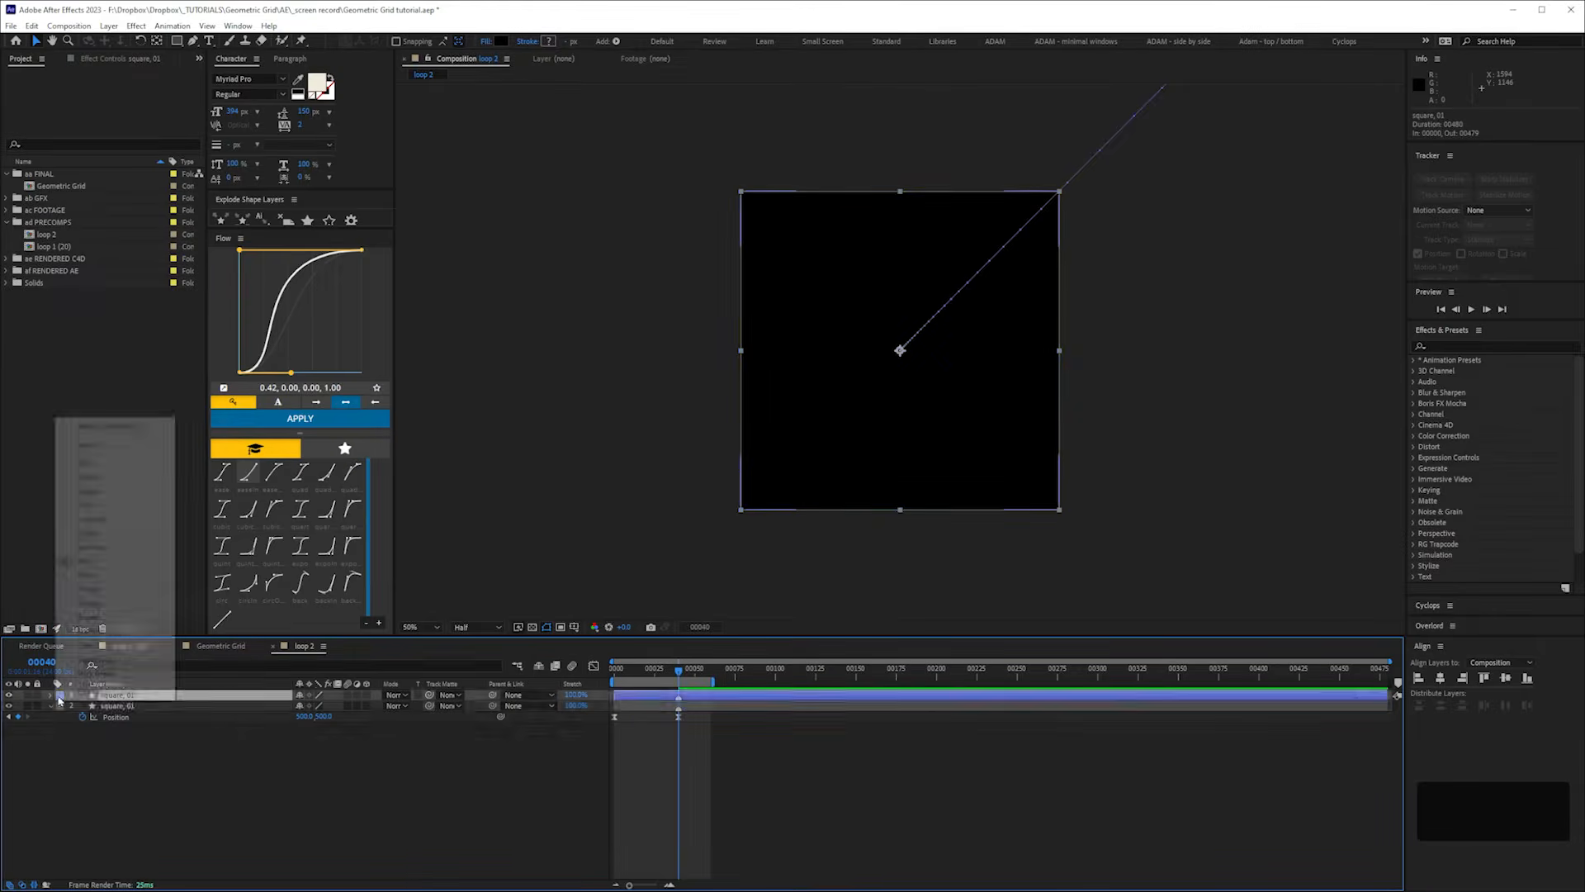
pyautogui.click(108, 478)
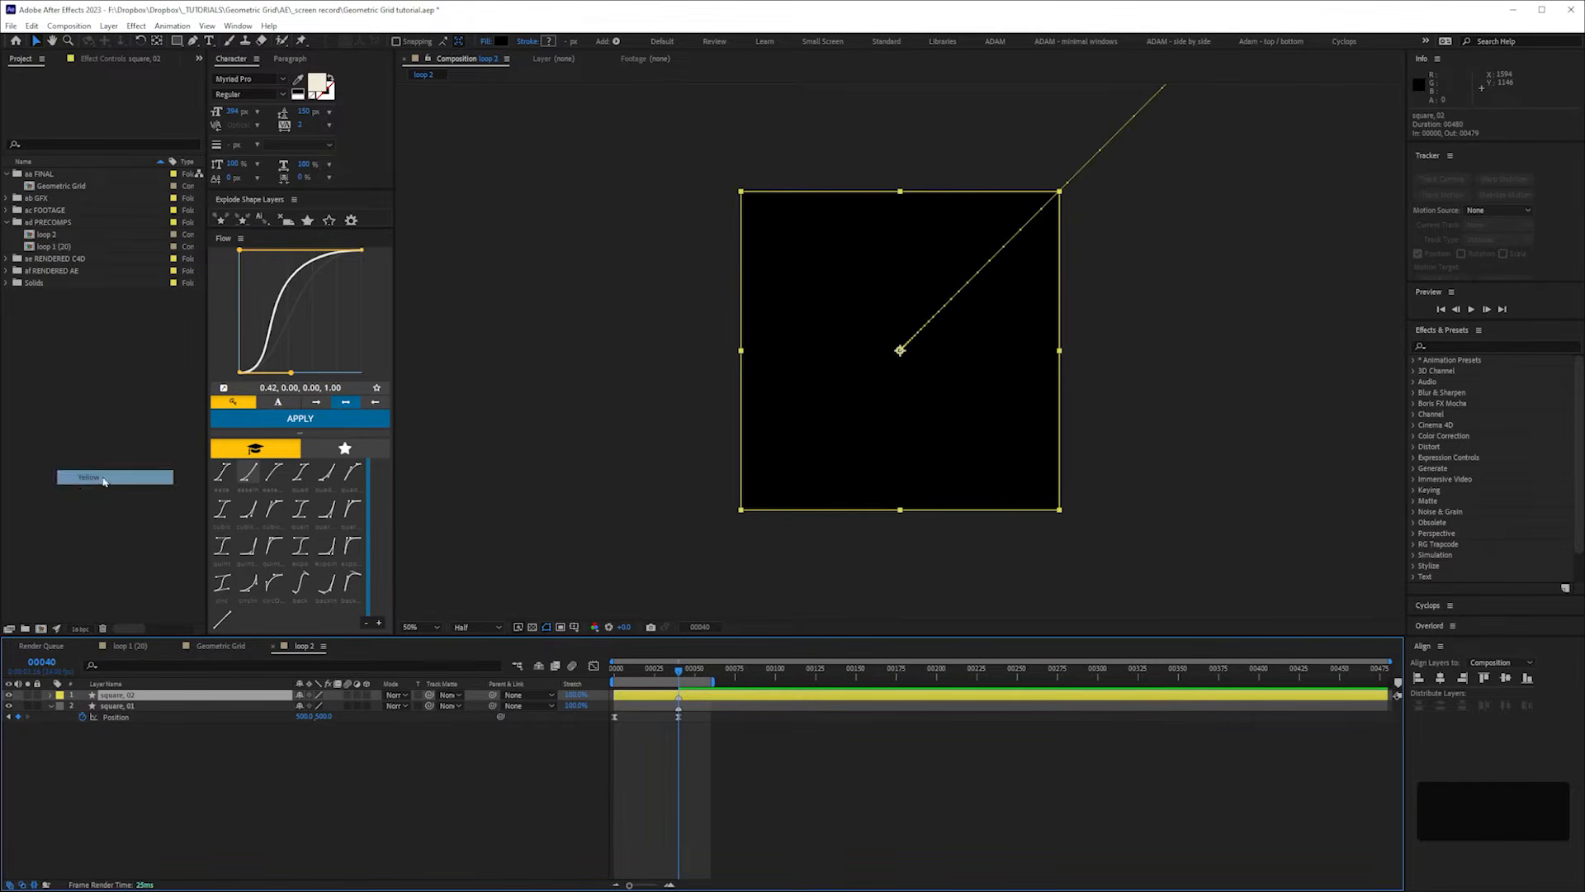
# - Change the Rectangle 1 fill colour of square_02 to white and collapse the layer's properties
pyautogui.click(170, 787)
pyautogui.click(117, 701)
pyautogui.press('u')
pyautogui.press('u')
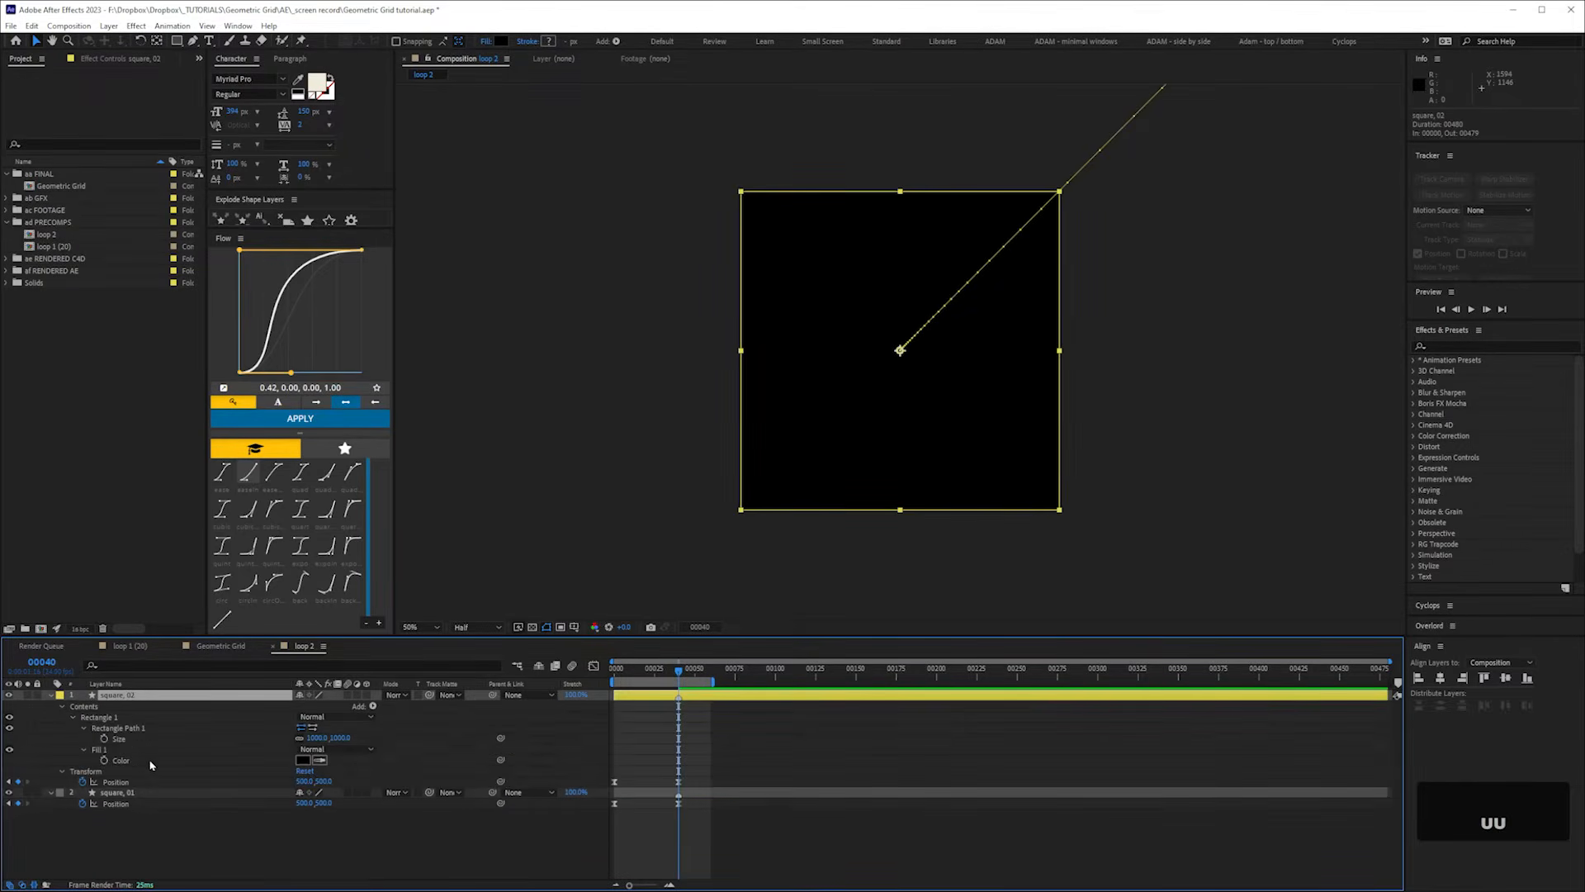
pyautogui.click(304, 760)
pyautogui.moveTo(167, 270); pyautogui.dragTo(129, 185)
pyautogui.click(409, 189)
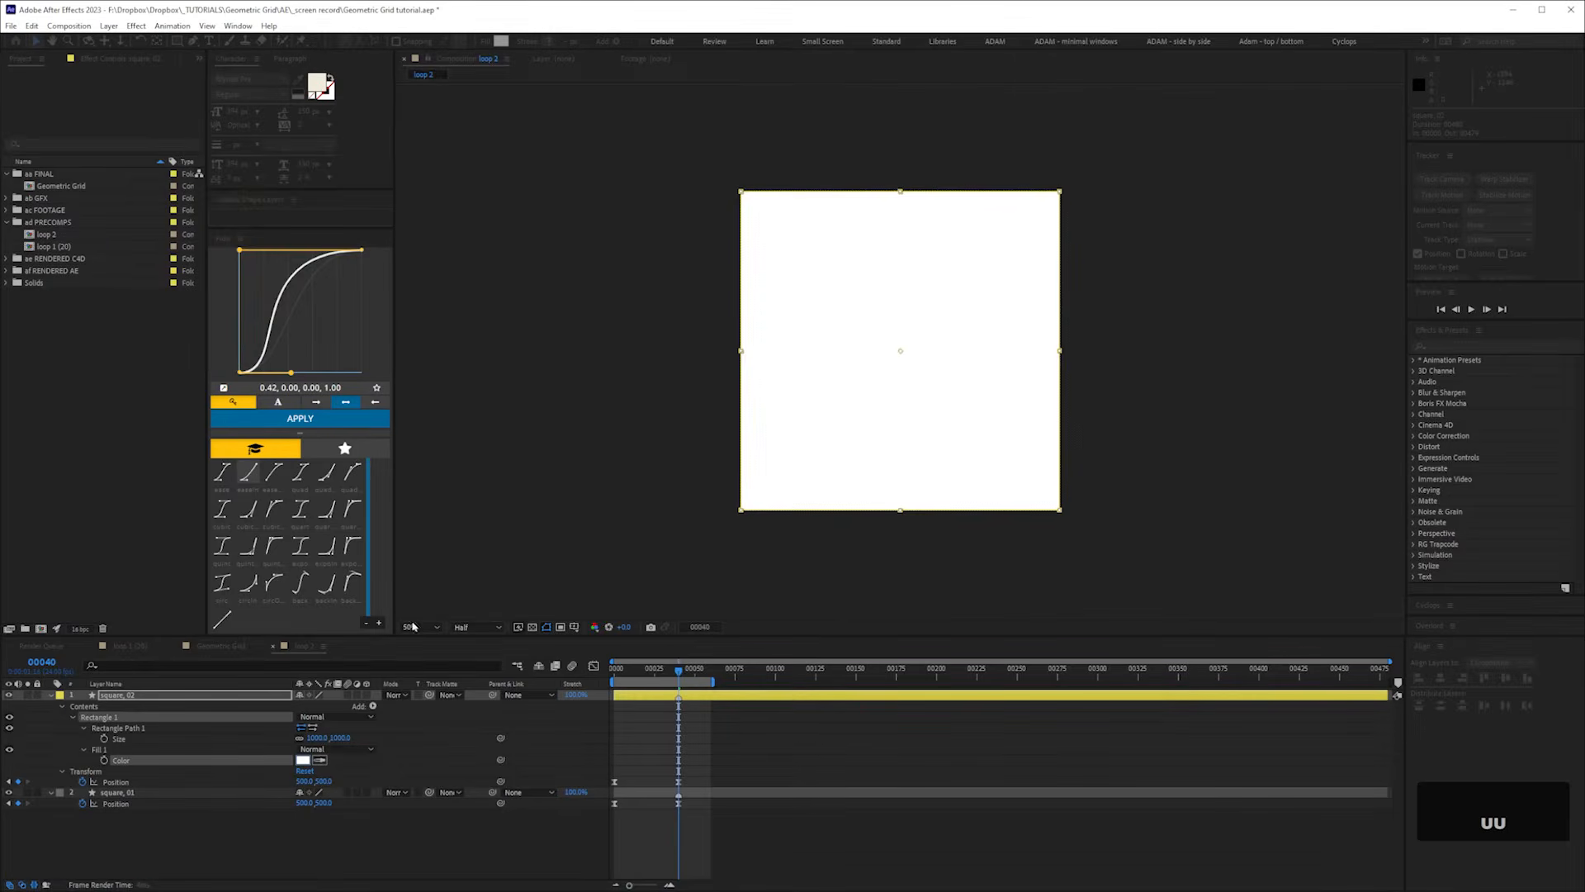
pyautogui.click(62, 711)
# - Offset the square_02 layer so that it starts at frame 10
pyautogui.click(165, 696)
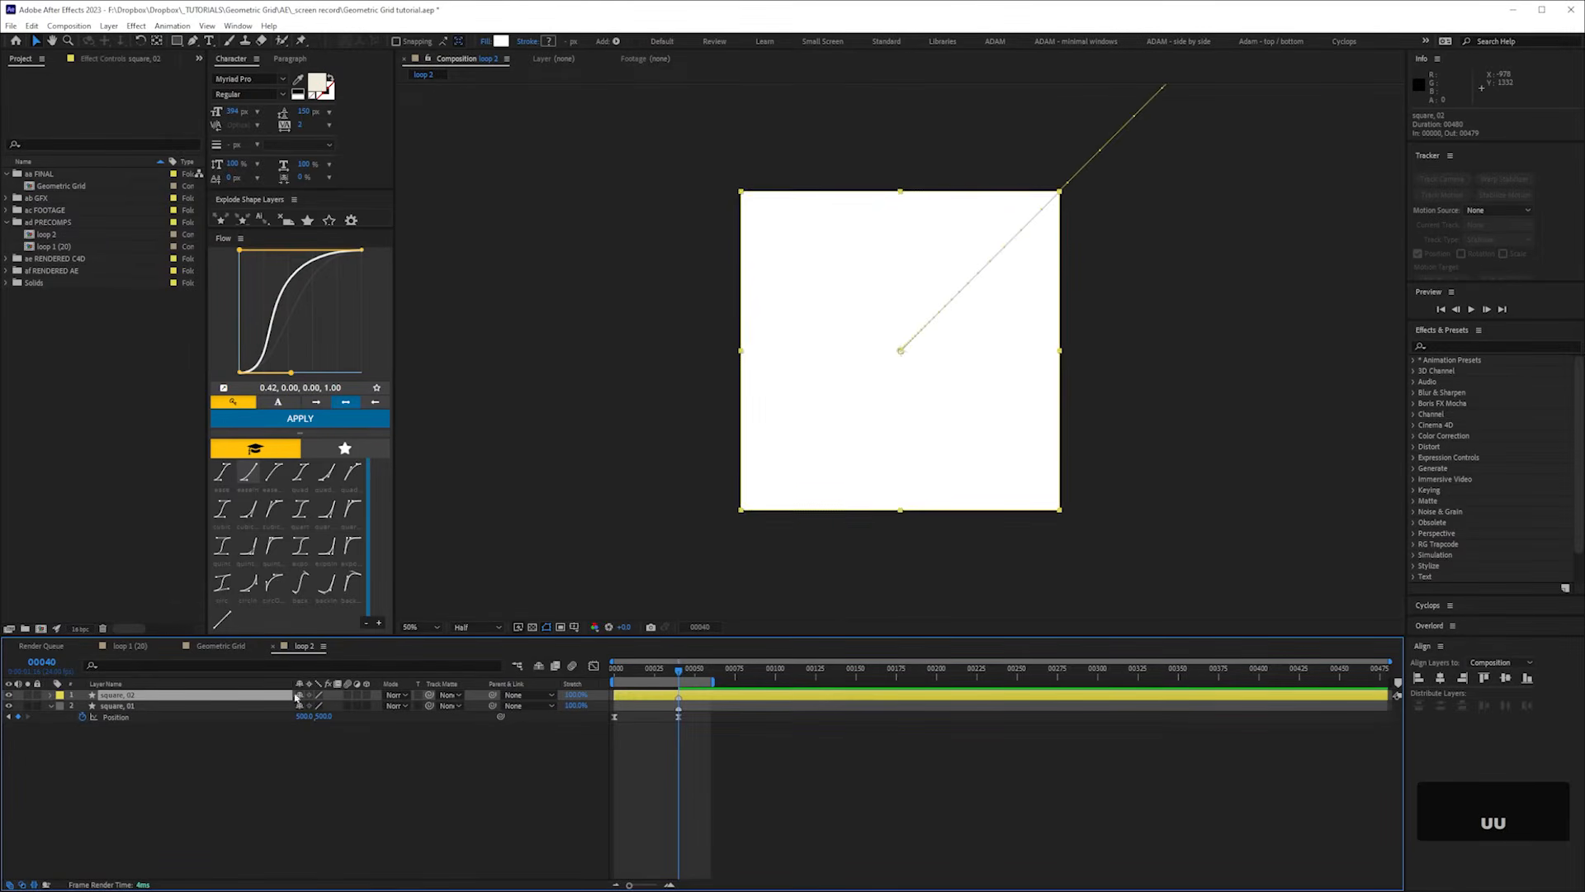
pyautogui.click(627, 673)
pyautogui.moveTo(628, 672); pyautogui.dragTo(658, 698)
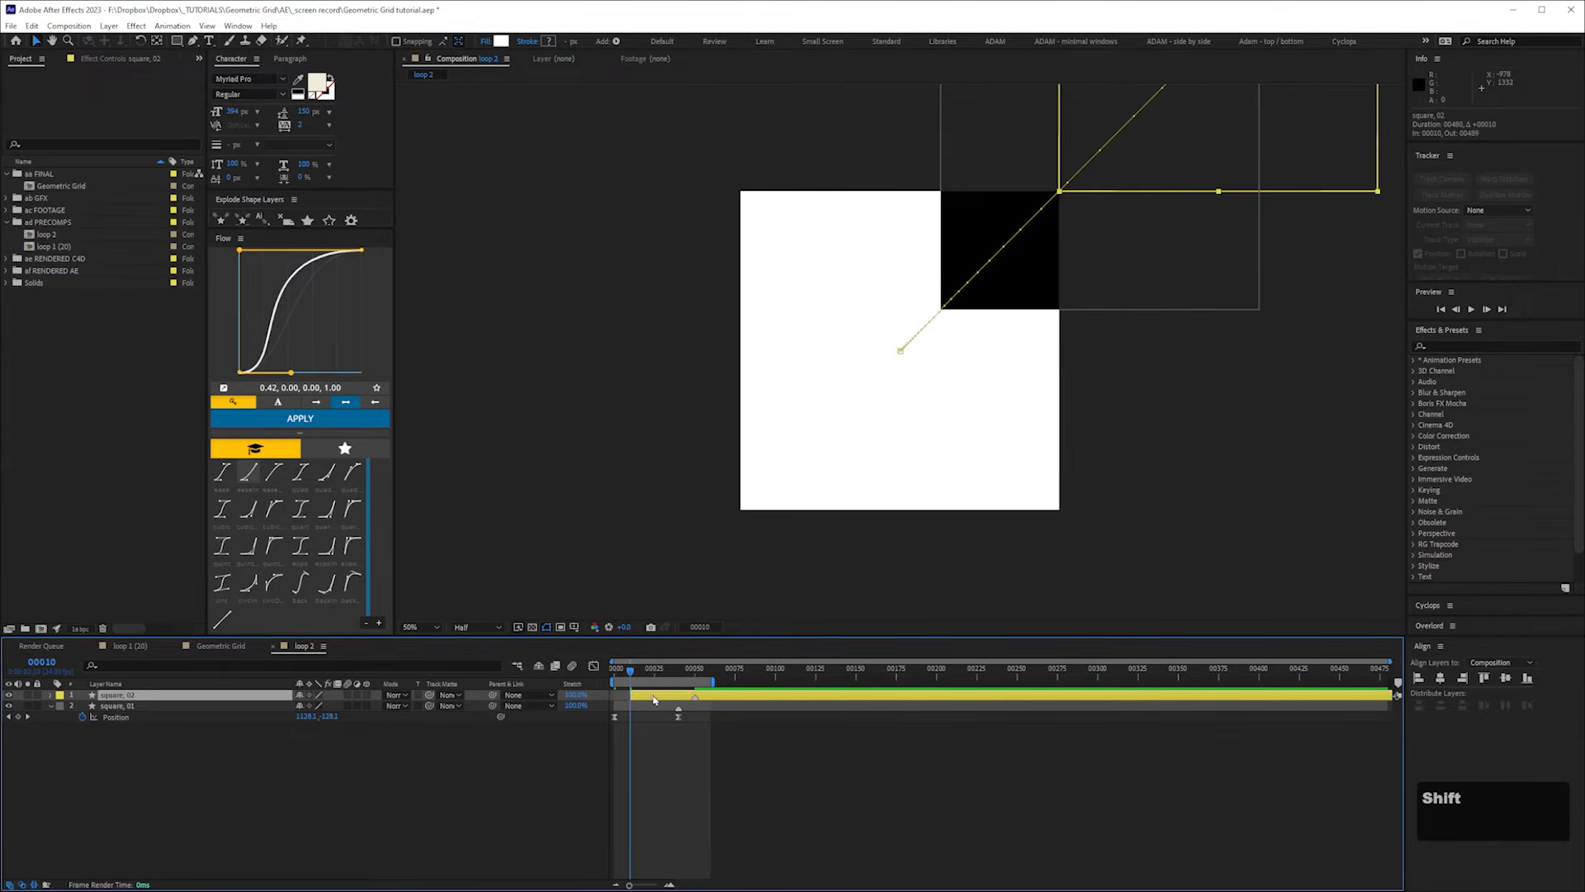
# - Duplicate square_01 and square_02 together, stack the copies on top, and shift the pair to begin at frame 20
pyautogui.press('=')
pyautogui.press('=')
pyautogui.press('=')
pyautogui.press('space')
pyautogui.moveTo(814, 789); pyautogui.dragTo(984, 726)
pyautogui.moveTo(113, 801); pyautogui.dragTo(120, 700)
pyautogui.hotkey('ctrl', 'd')
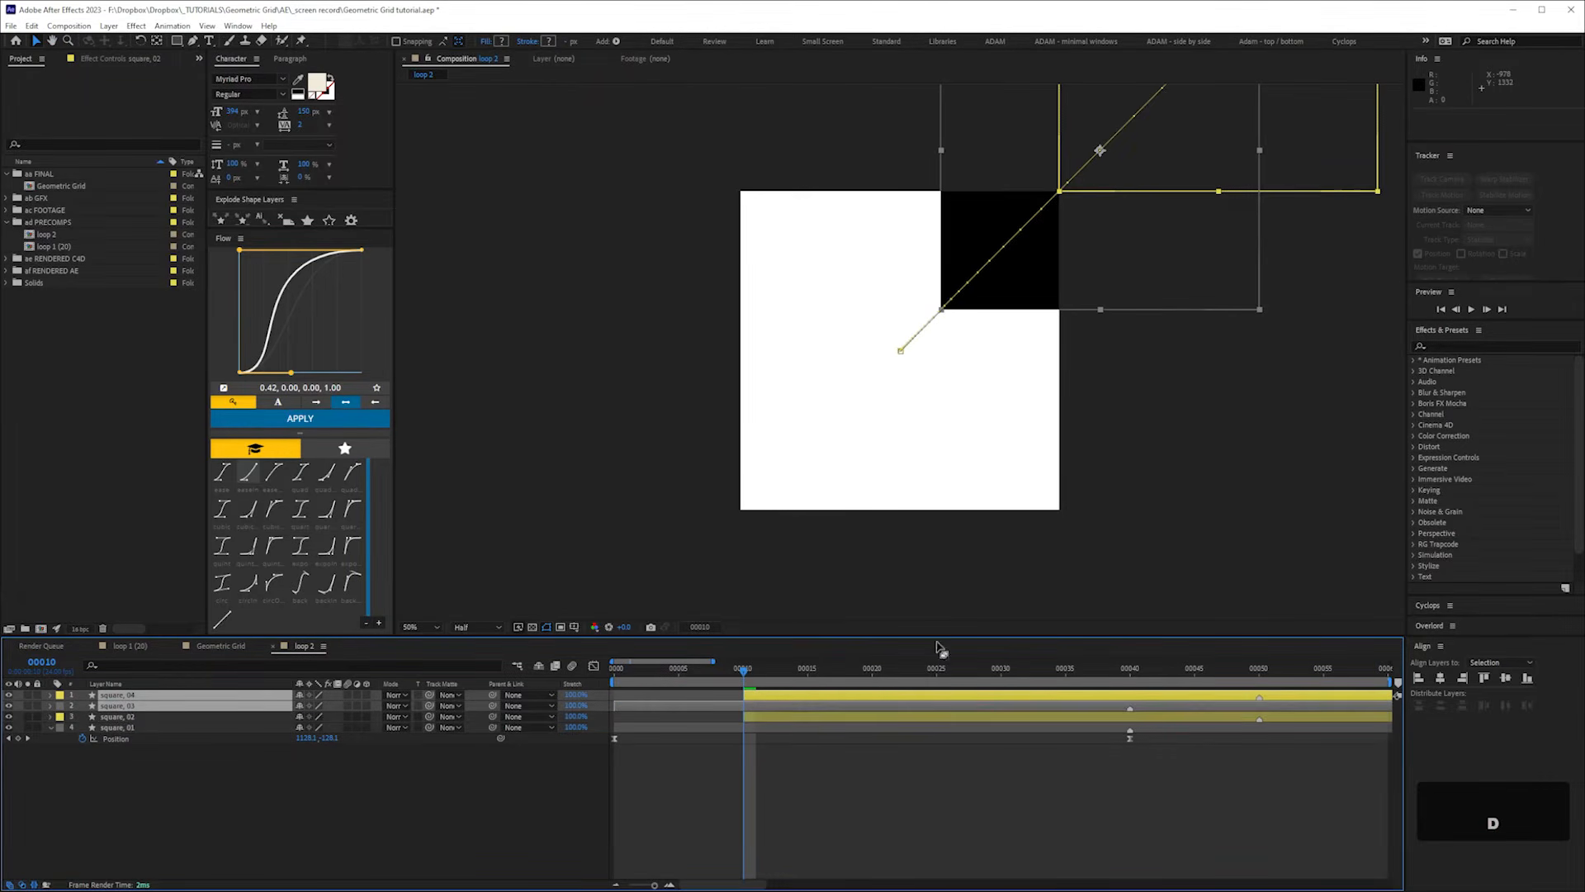
pyautogui.click(872, 671)
pyautogui.moveTo(643, 709); pyautogui.dragTo(907, 710)
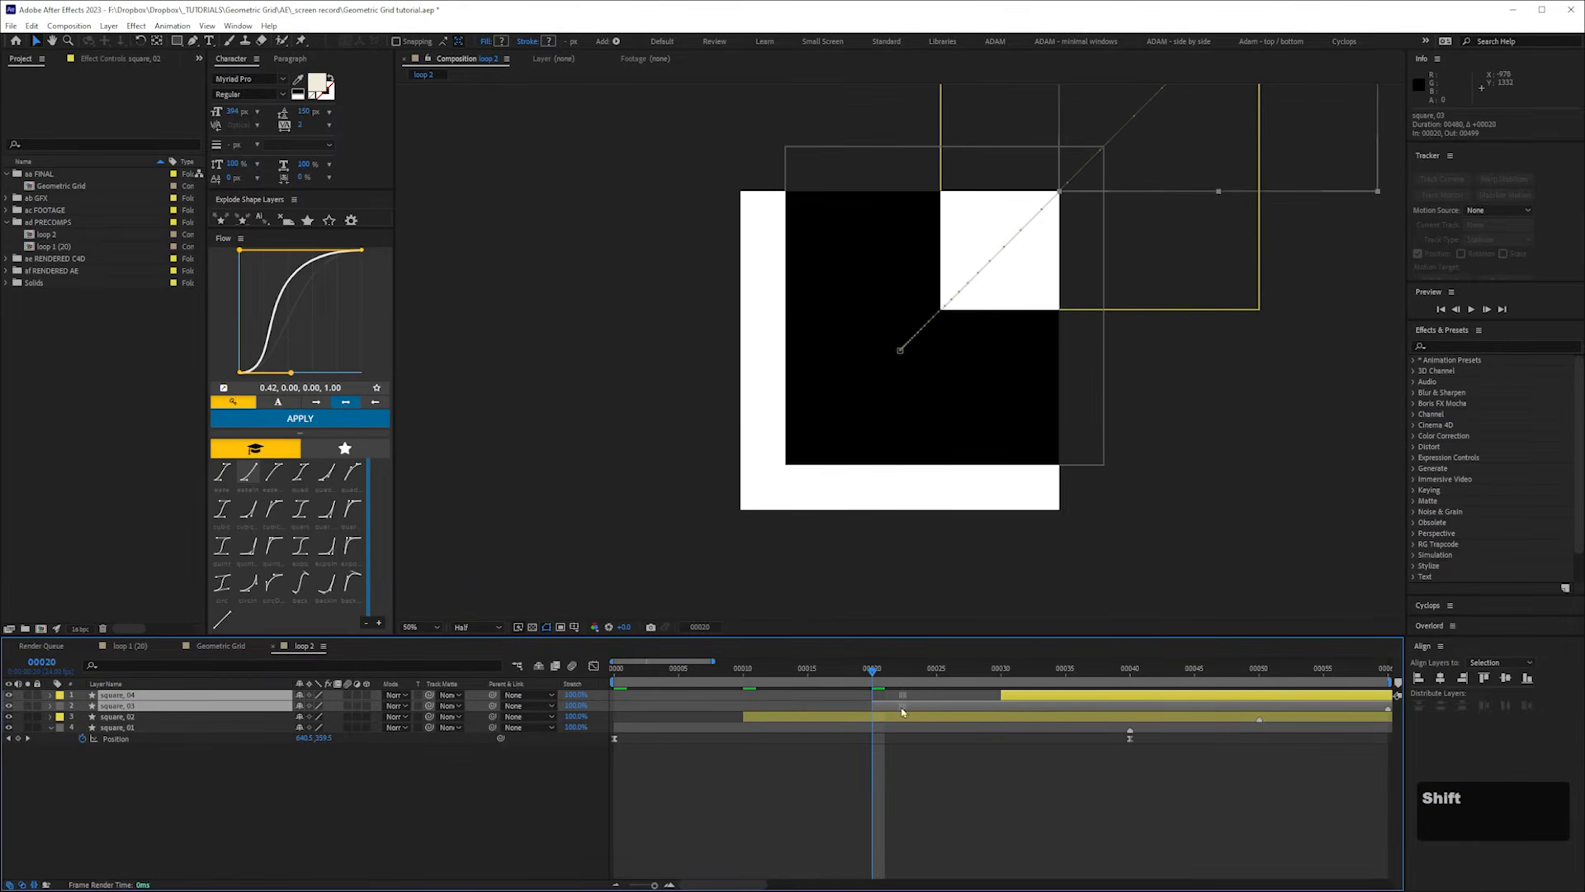
# - Duplicate all four square layers, place the copies on top, and offset them to begin at frame 40
pyautogui.click(952, 789)
pyautogui.moveTo(999, 677); pyautogui.dragTo(586, 700)
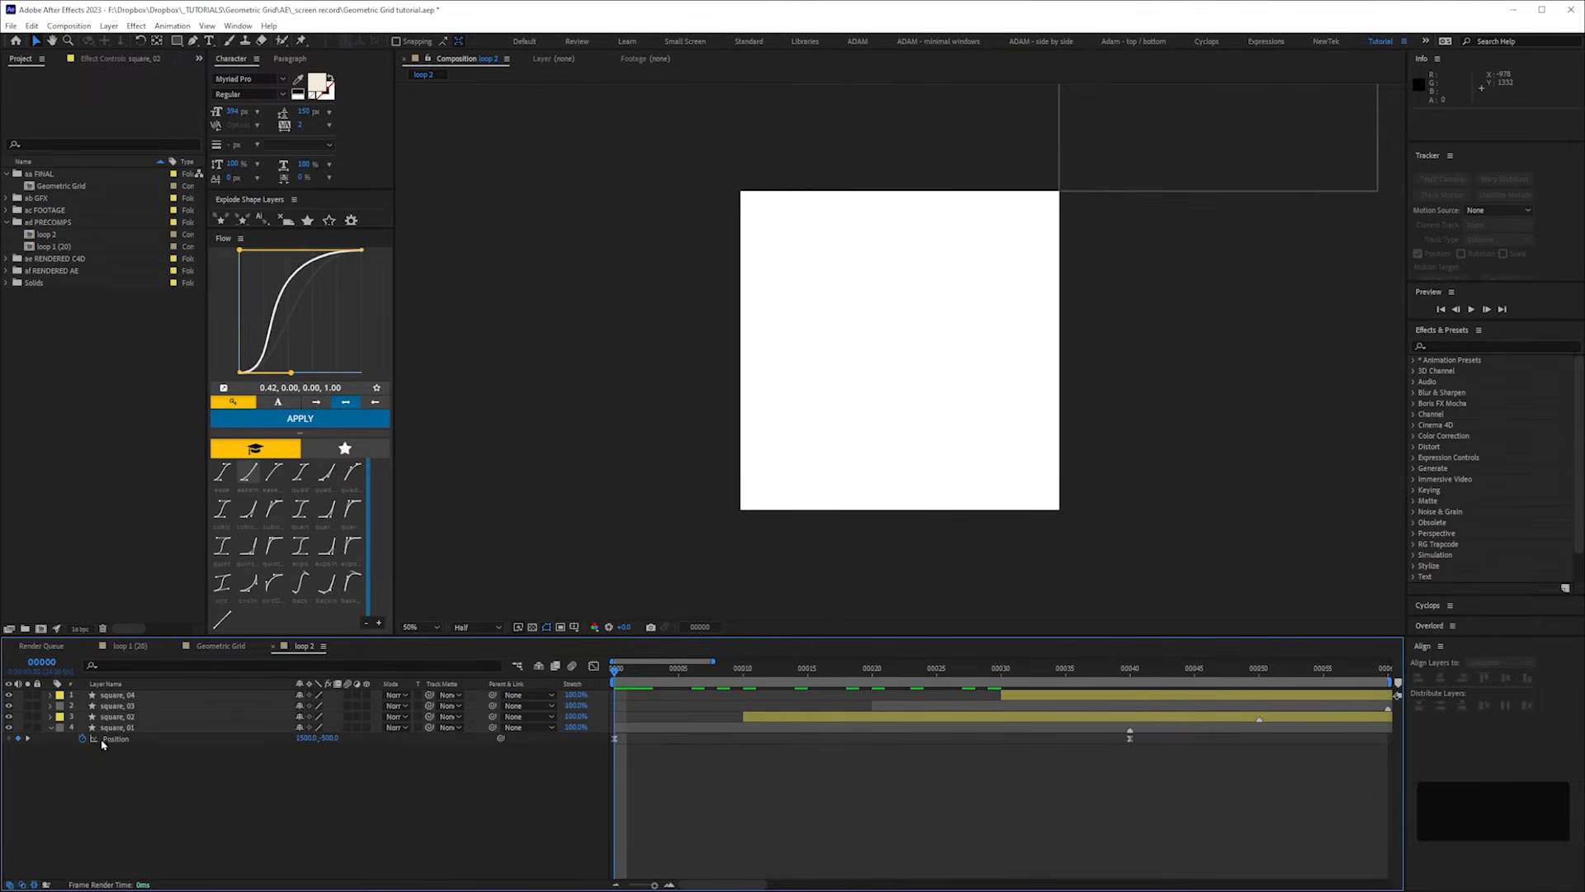
pyautogui.hotkey('ctrl', 'a')
pyautogui.hotkey('ctrl', 'd')
pyautogui.moveTo(128, 717); pyautogui.dragTo(116, 692)
pyautogui.moveTo(664, 730); pyautogui.dragTo(1167, 730)
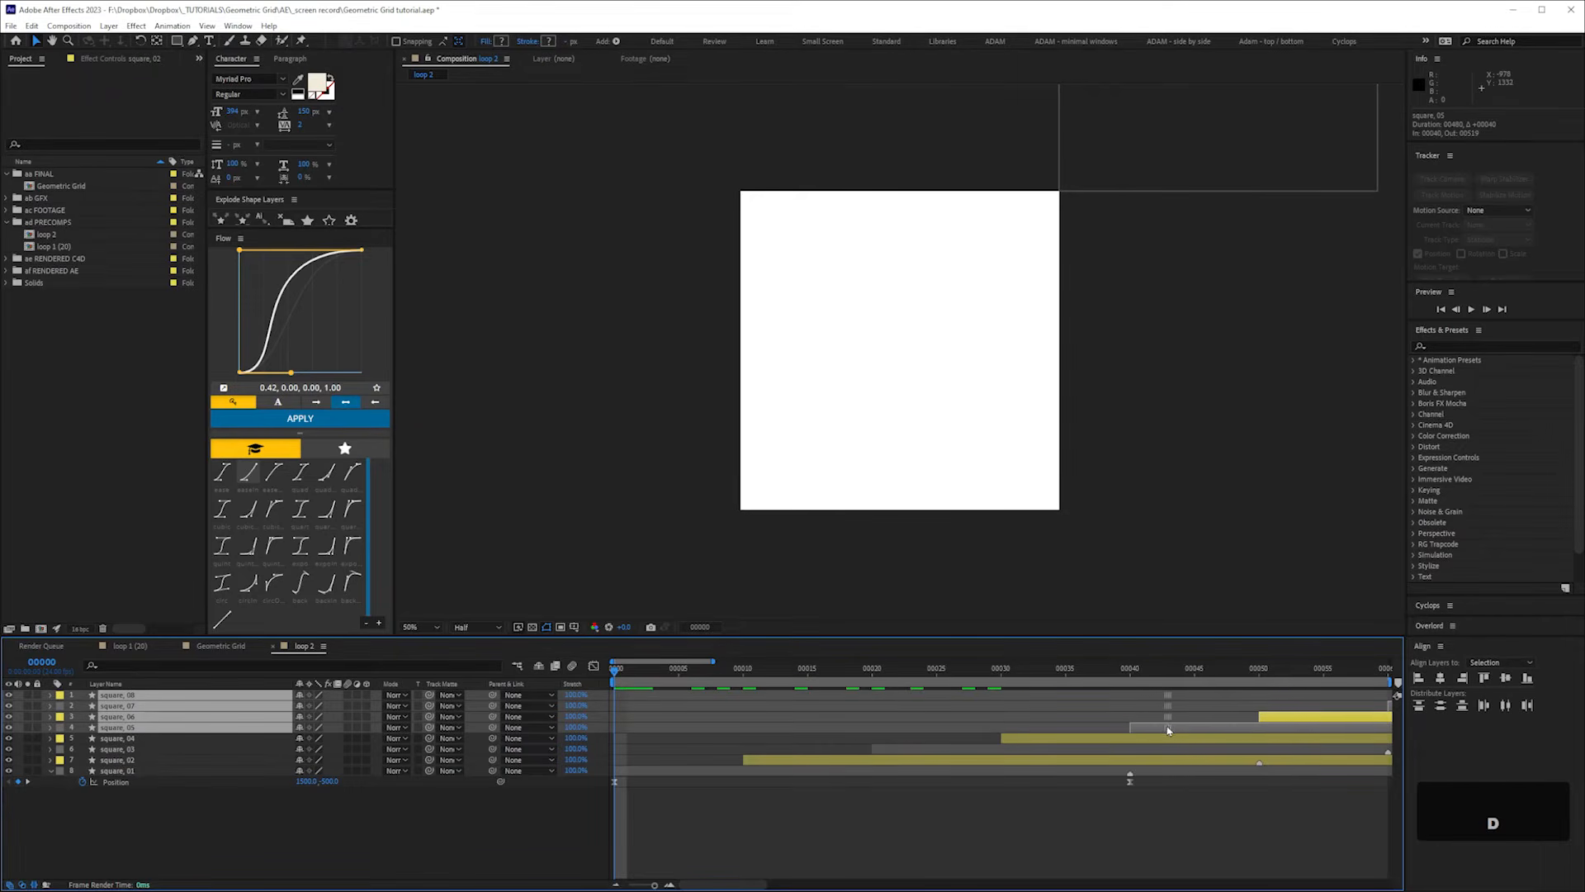
# - Slide all eight square layers earlier together until square_01's marker sits at frame 0, with the transparency grid turned on
pyautogui.moveTo(1006, 672); pyautogui.dragTo(992, 672)
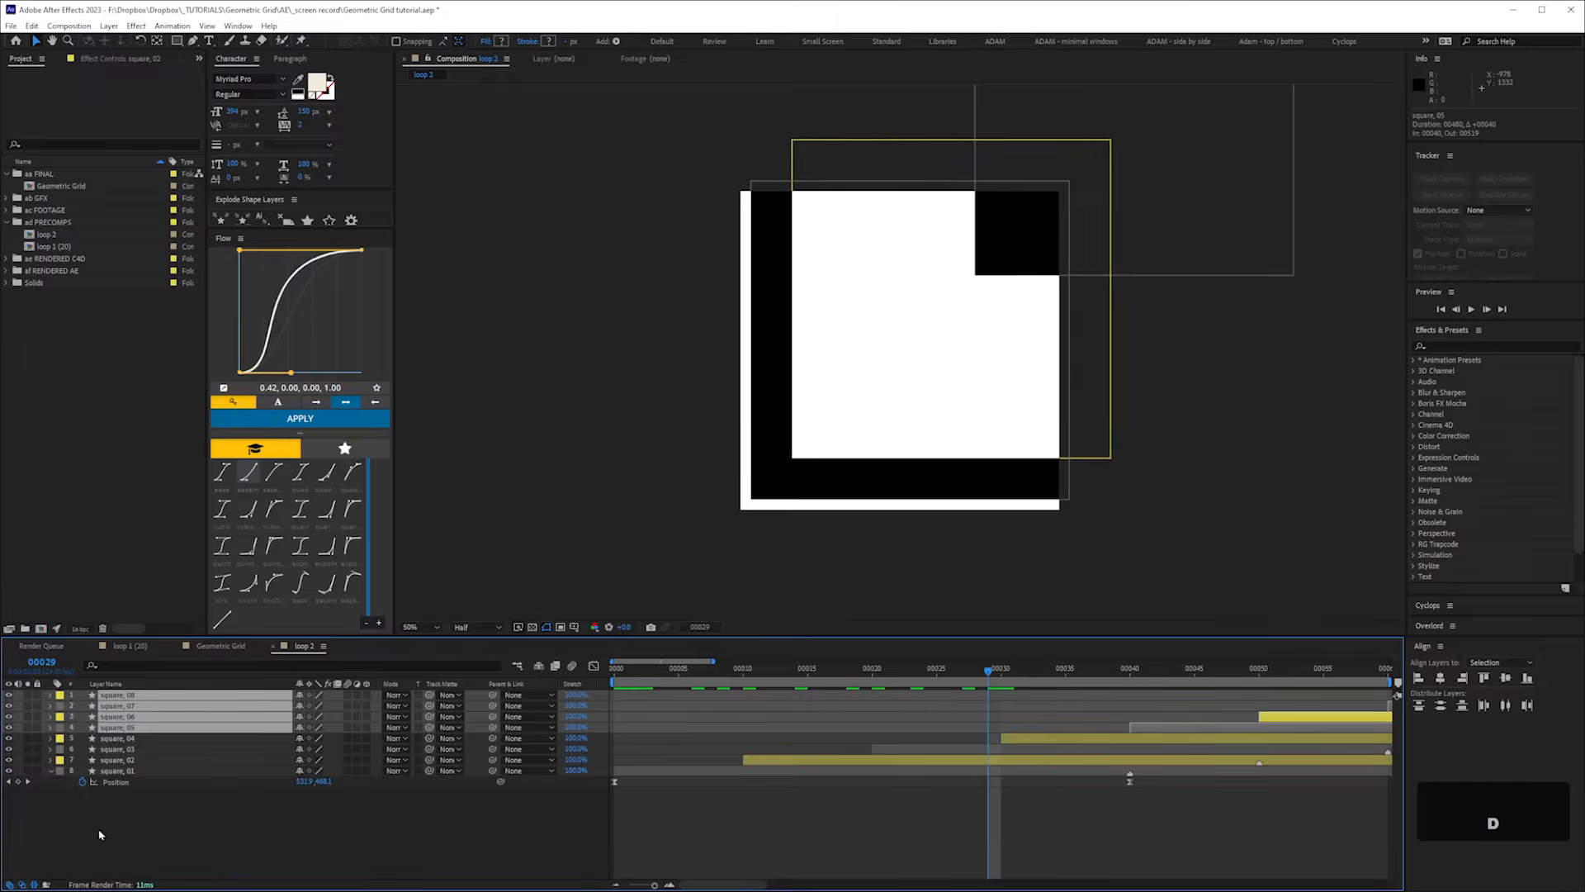
pyautogui.moveTo(99, 835); pyautogui.dragTo(371, 693)
pyautogui.click(627, 675)
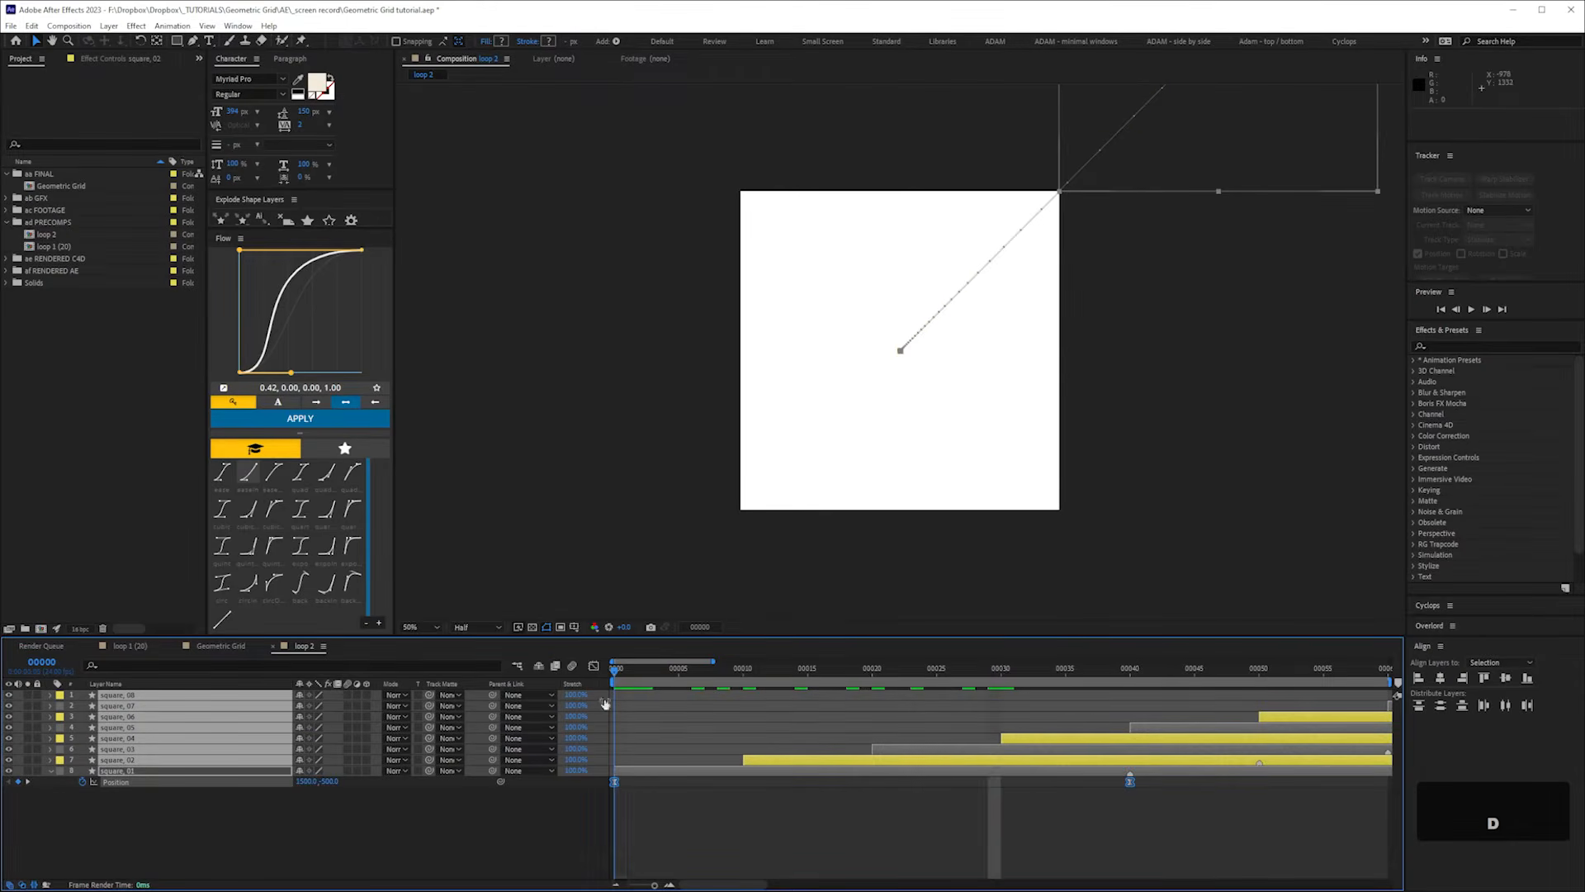
pyautogui.moveTo(906, 761); pyautogui.dragTo(778, 762)
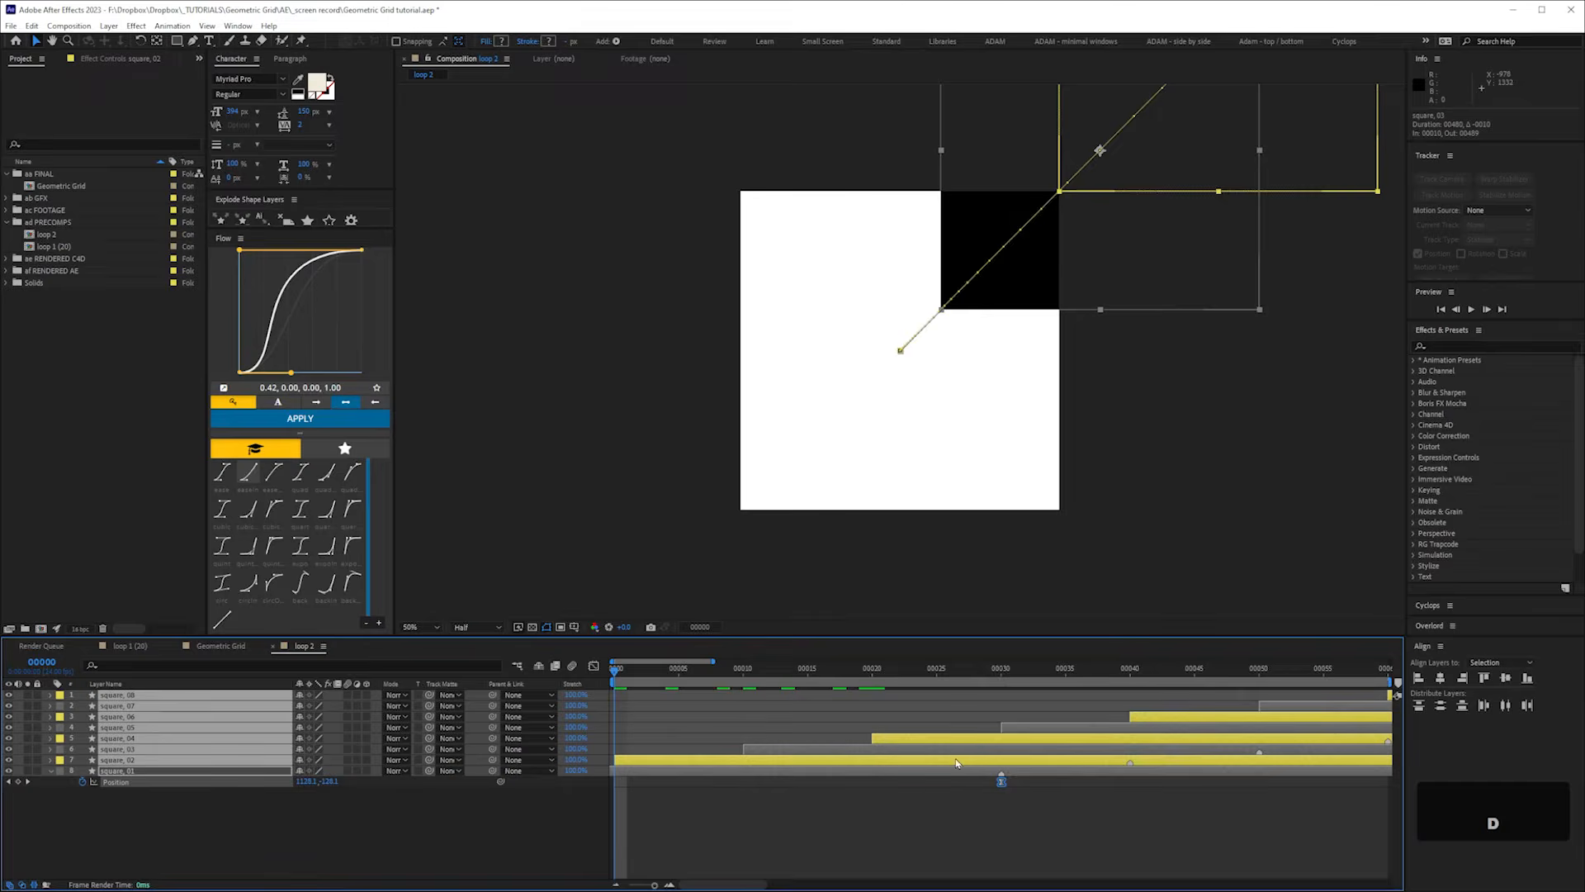
pyautogui.moveTo(948, 758); pyautogui.dragTo(398, 781)
pyautogui.click(533, 627)
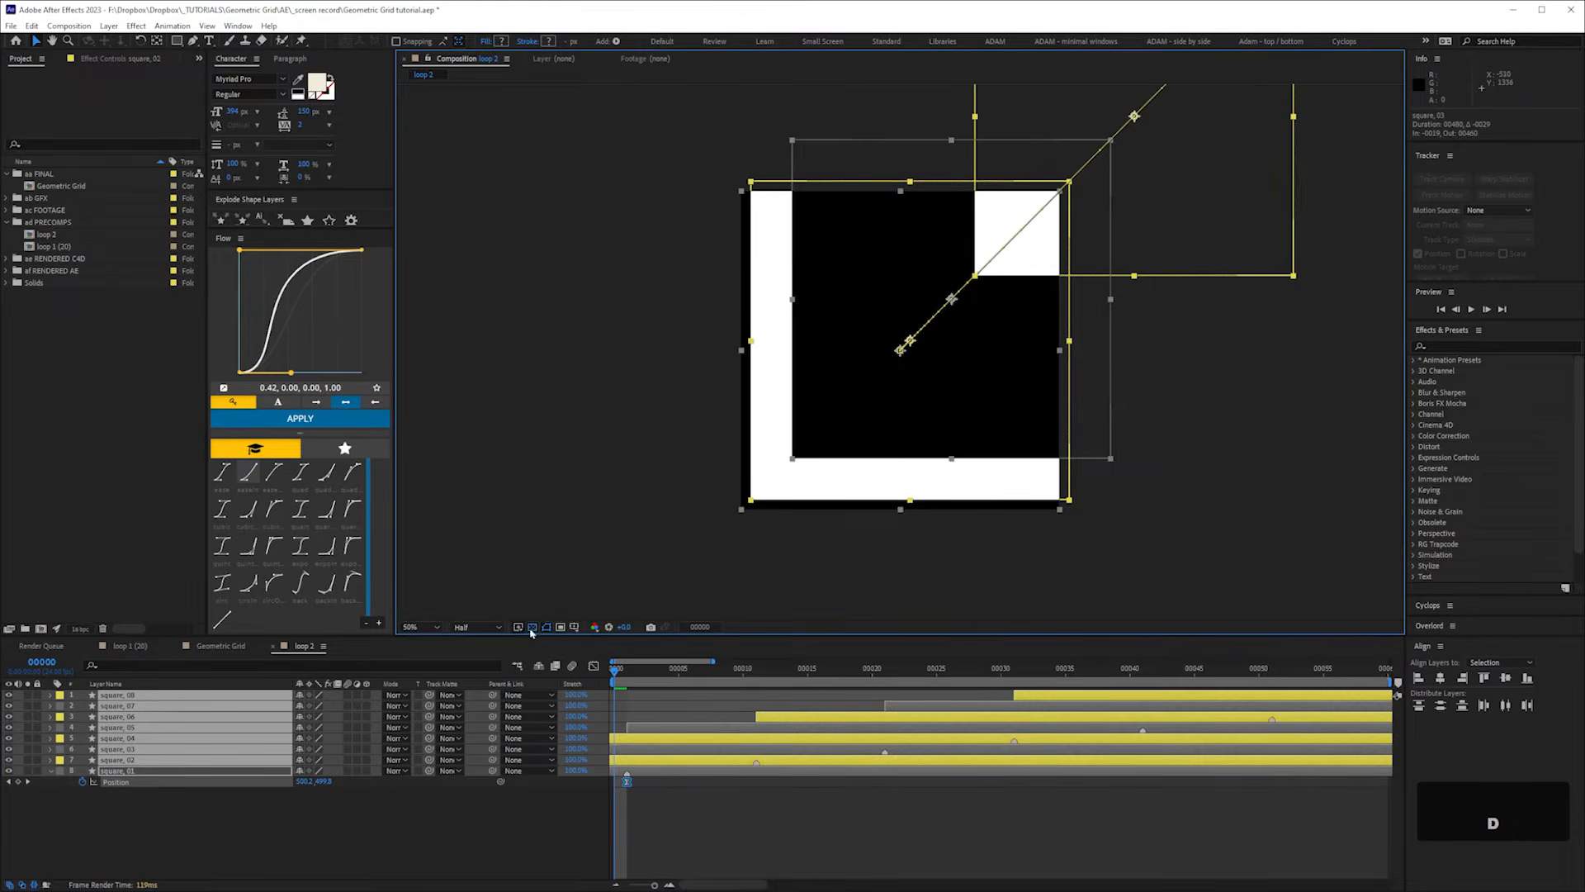
pyautogui.moveTo(668, 735); pyautogui.dragTo(927, 741)
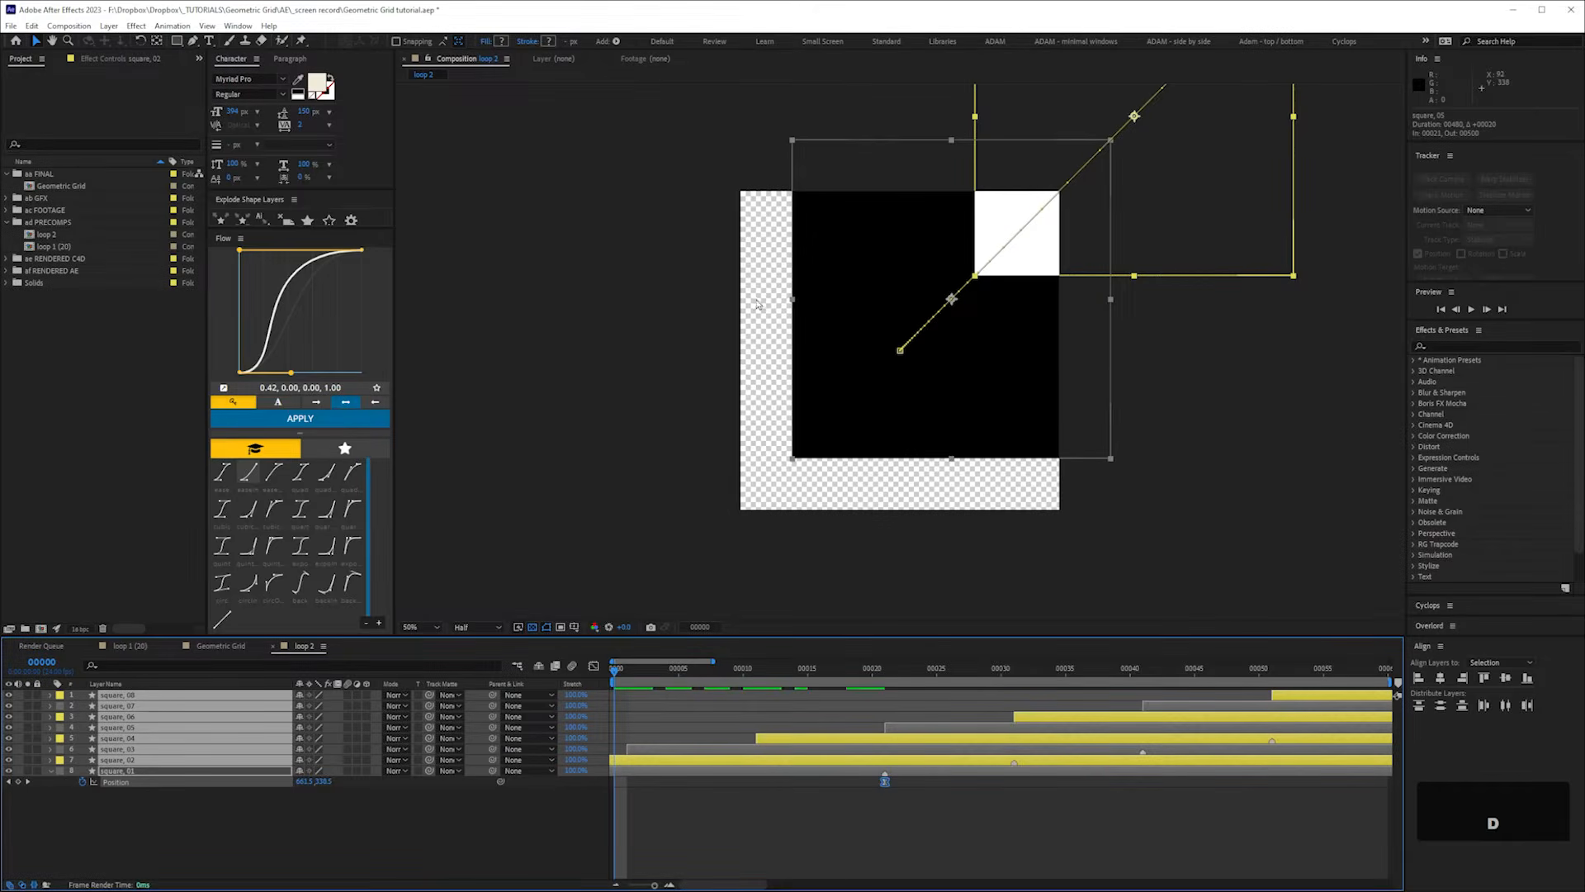
pyautogui.moveTo(865, 735); pyautogui.dragTo(667, 742)
pyautogui.click(669, 782)
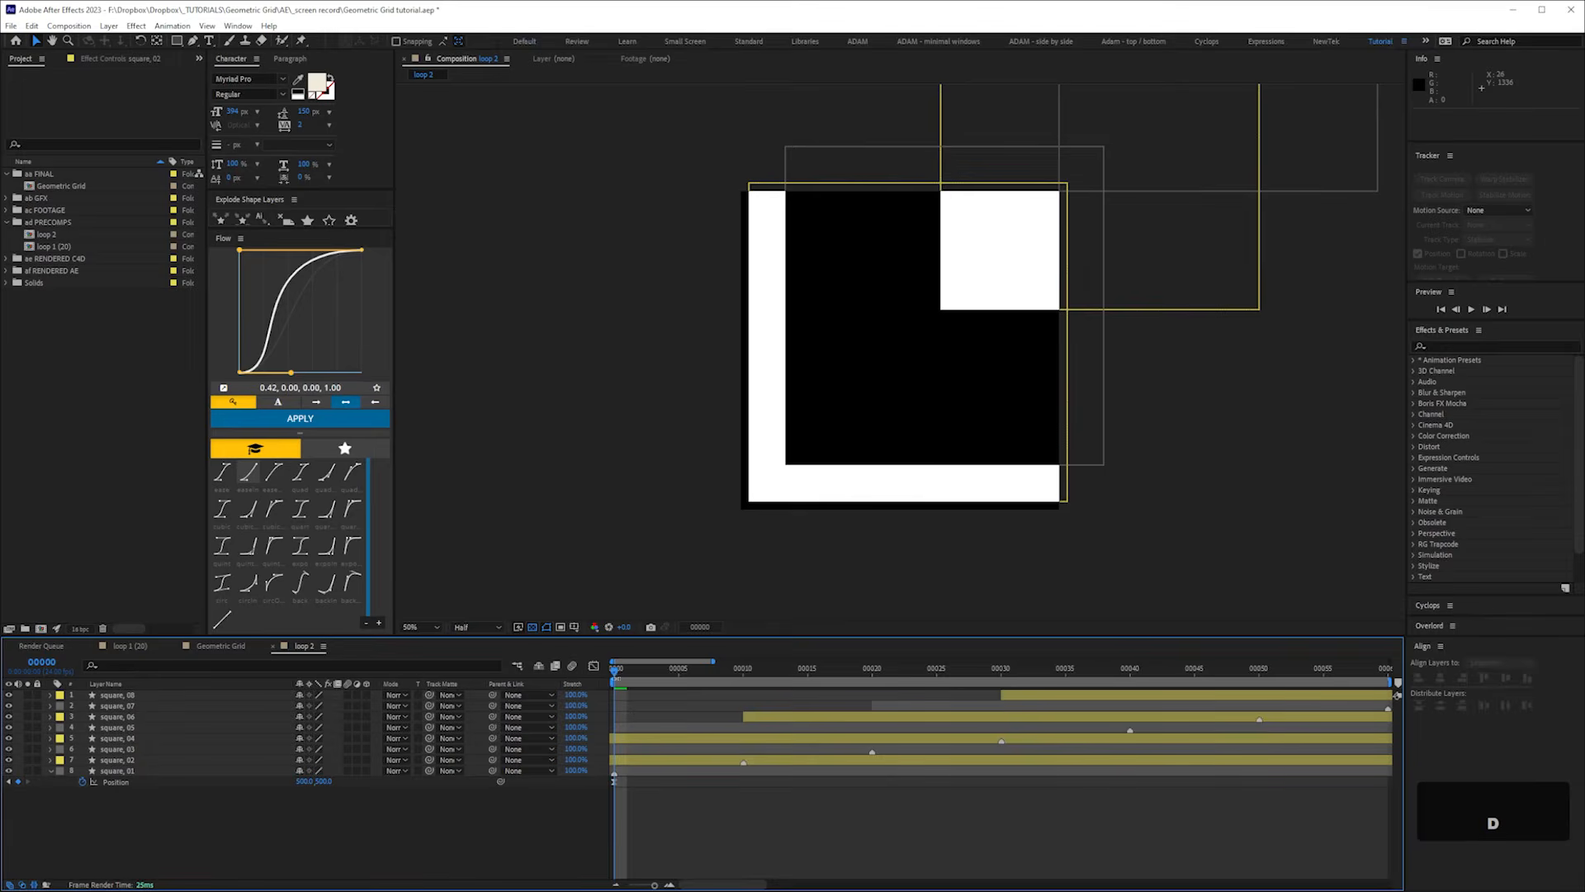
# - Add composition markers 1 at frame 0 and 2 at frame 20, and jump between them to compare both frames
pyautogui.moveTo(867, 673)
pyautogui.mouseDown()
pyautogui.moveTo(589, 687)
pyautogui.moveTo(822, 677)
pyautogui.moveTo(882, 682)
pyautogui.moveTo(874, 692)
pyautogui.mouseUp()
pyautogui.moveTo(1397, 684); pyautogui.dragTo(1059, 704)
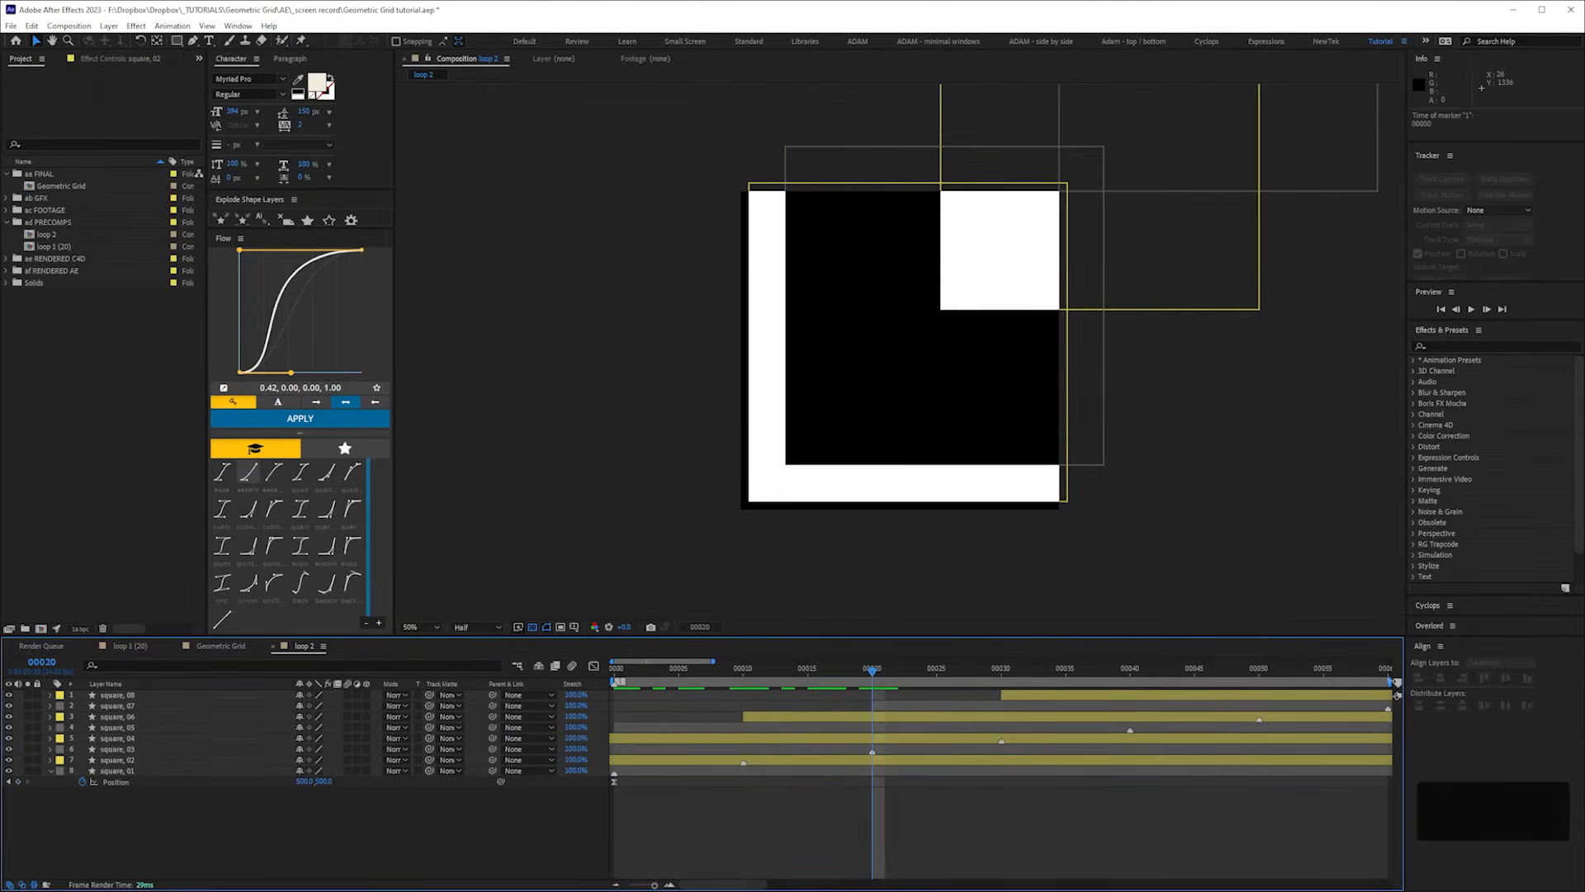
pyautogui.moveTo(1398, 683); pyautogui.dragTo(1093, 708)
pyautogui.press('1')
pyautogui.press('2')
pyautogui.press('1')
pyautogui.press('2')
pyautogui.press('1')
pyautogui.press('2')
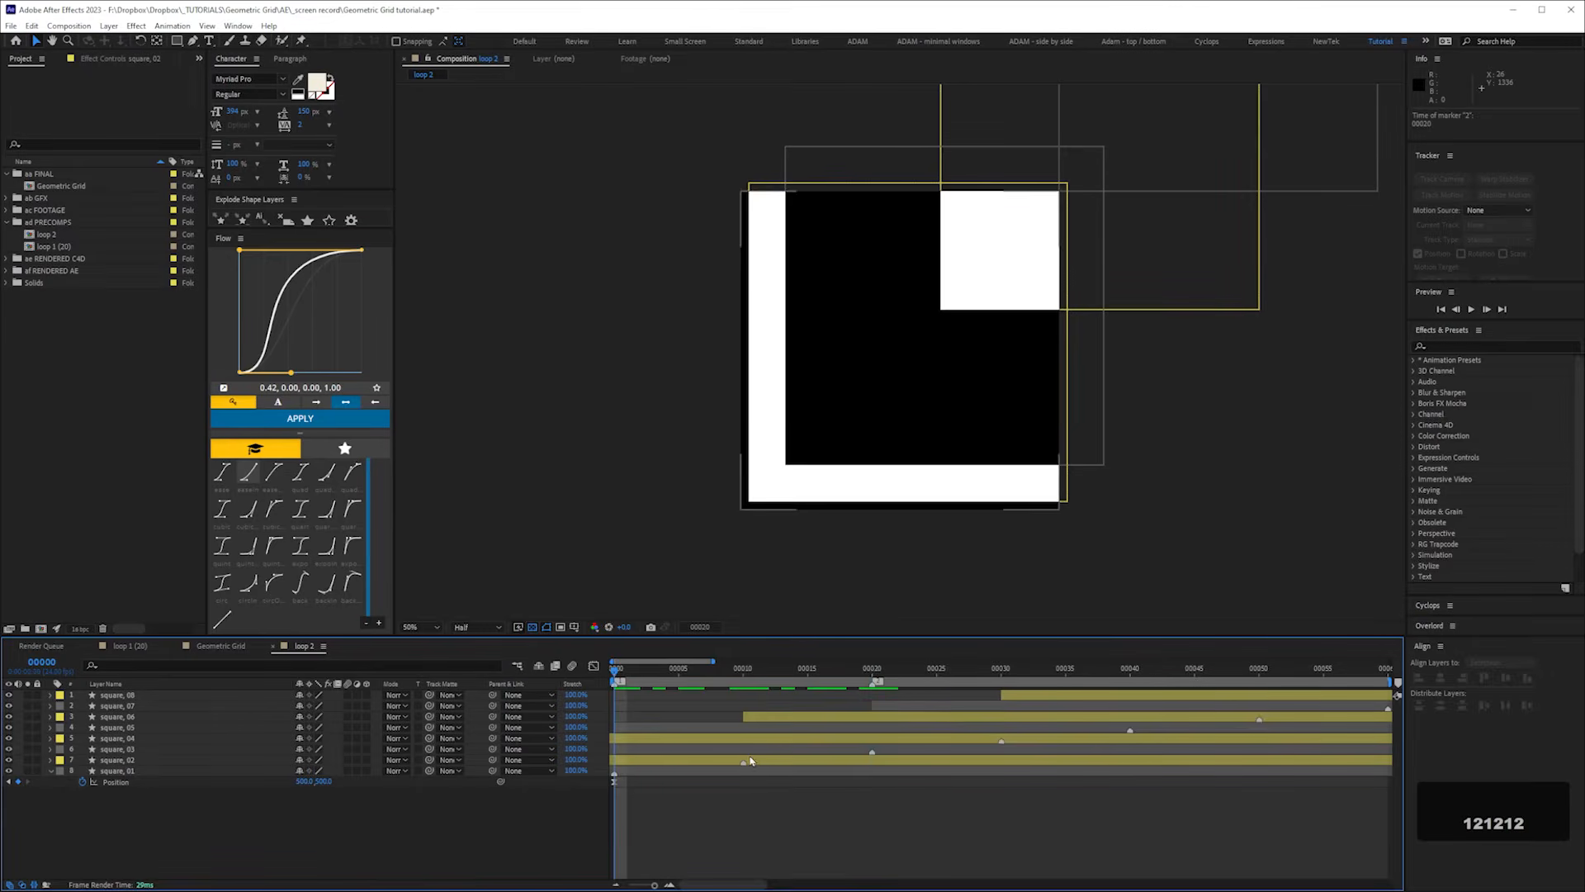
# - End the loop 2 work area at frame 19 and preview the looping squares
pyautogui.click(873, 673)
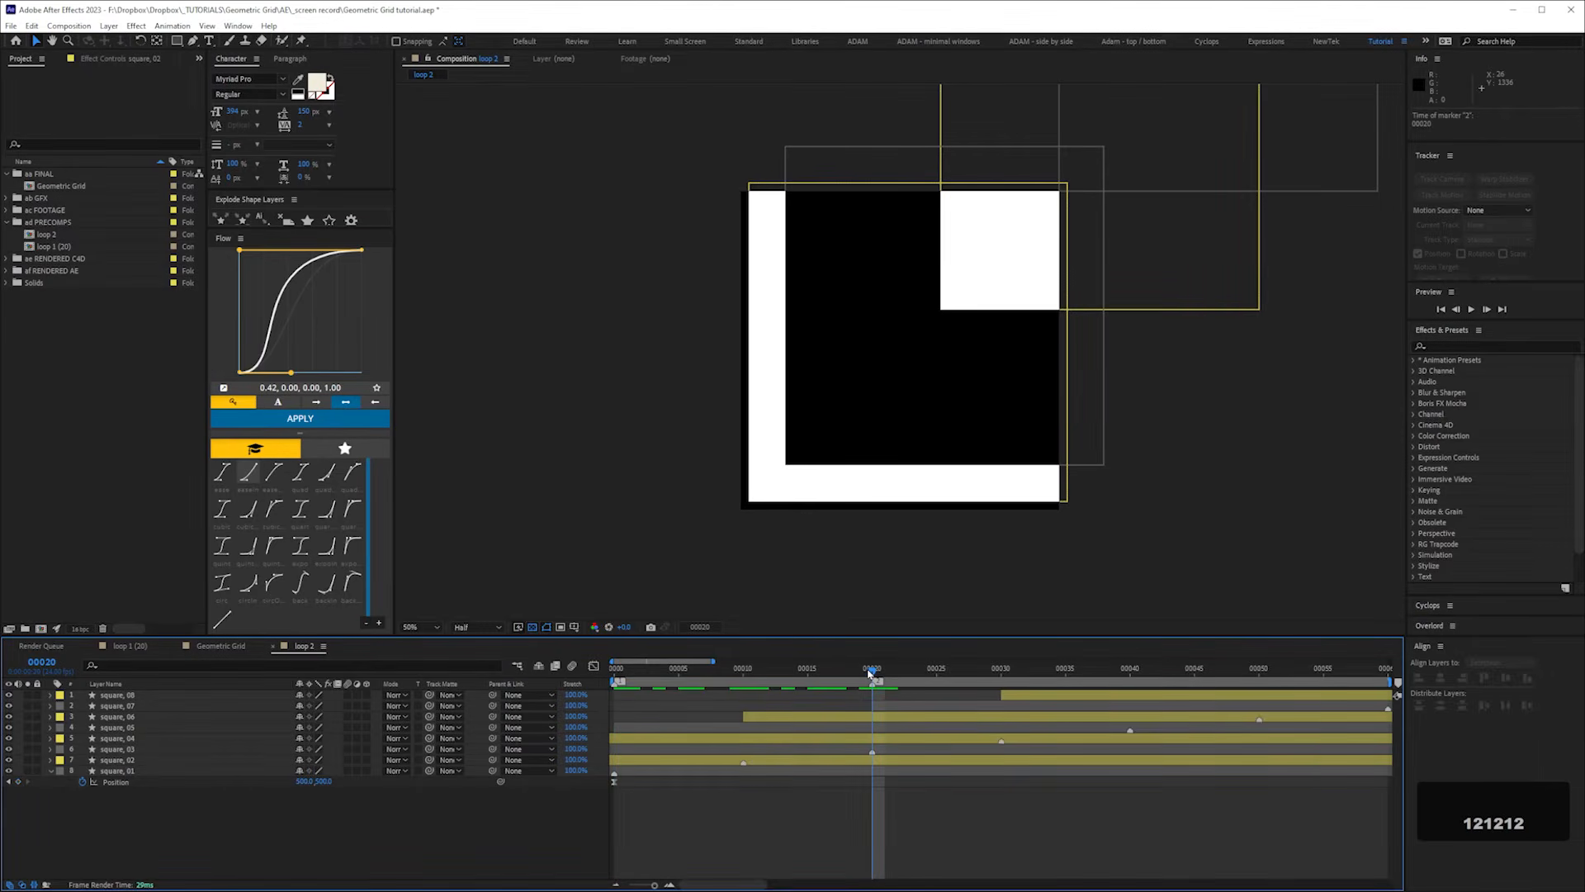
pyautogui.moveTo(870, 673); pyautogui.dragTo(859, 671)
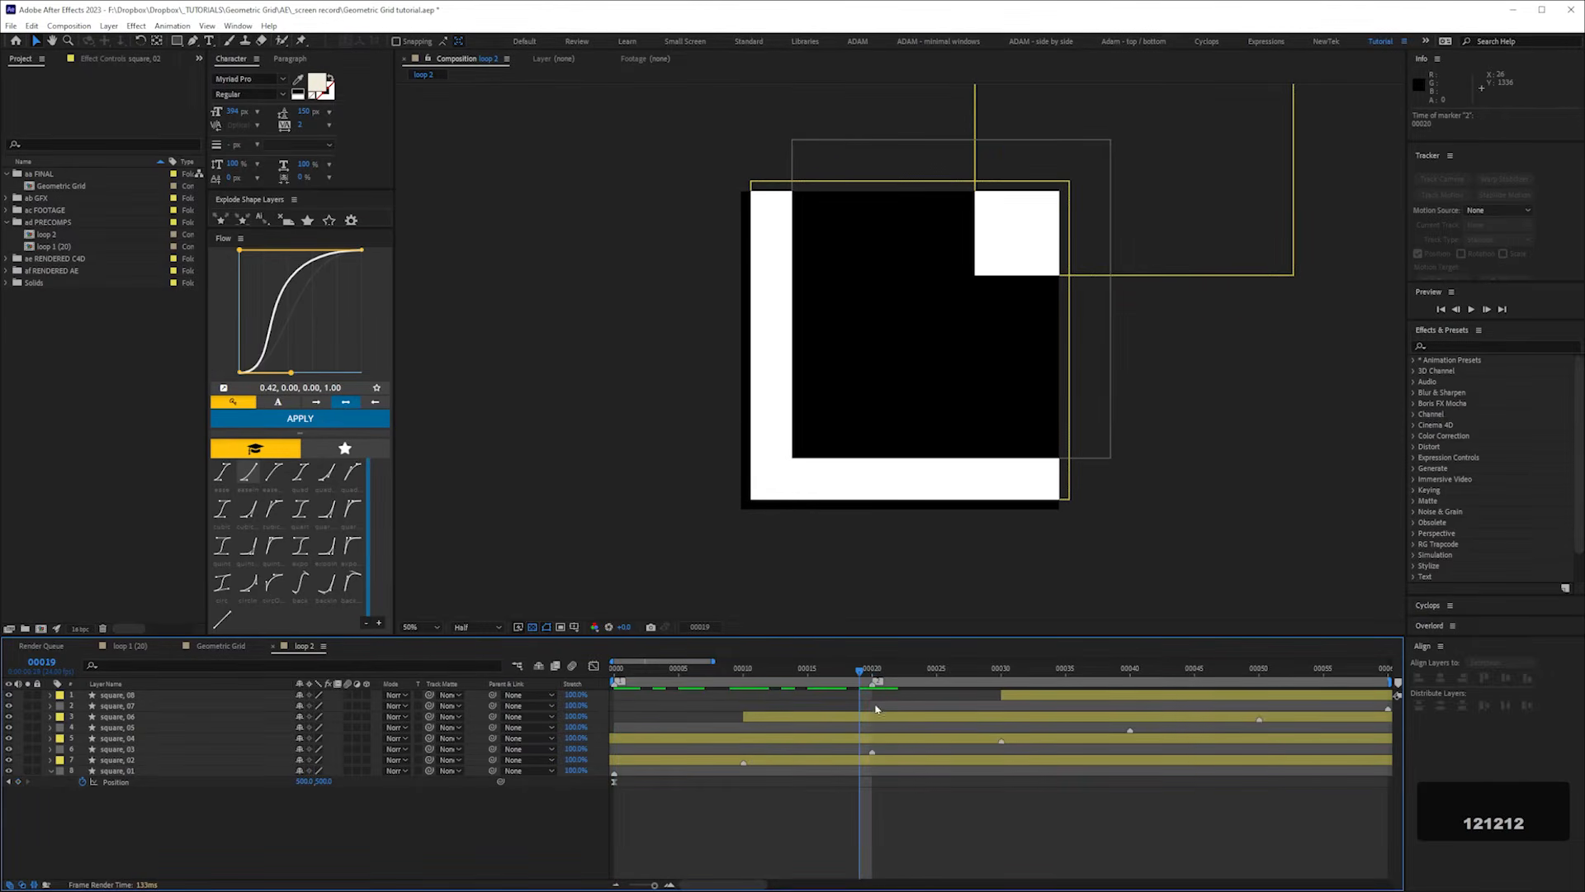
pyautogui.press('n')
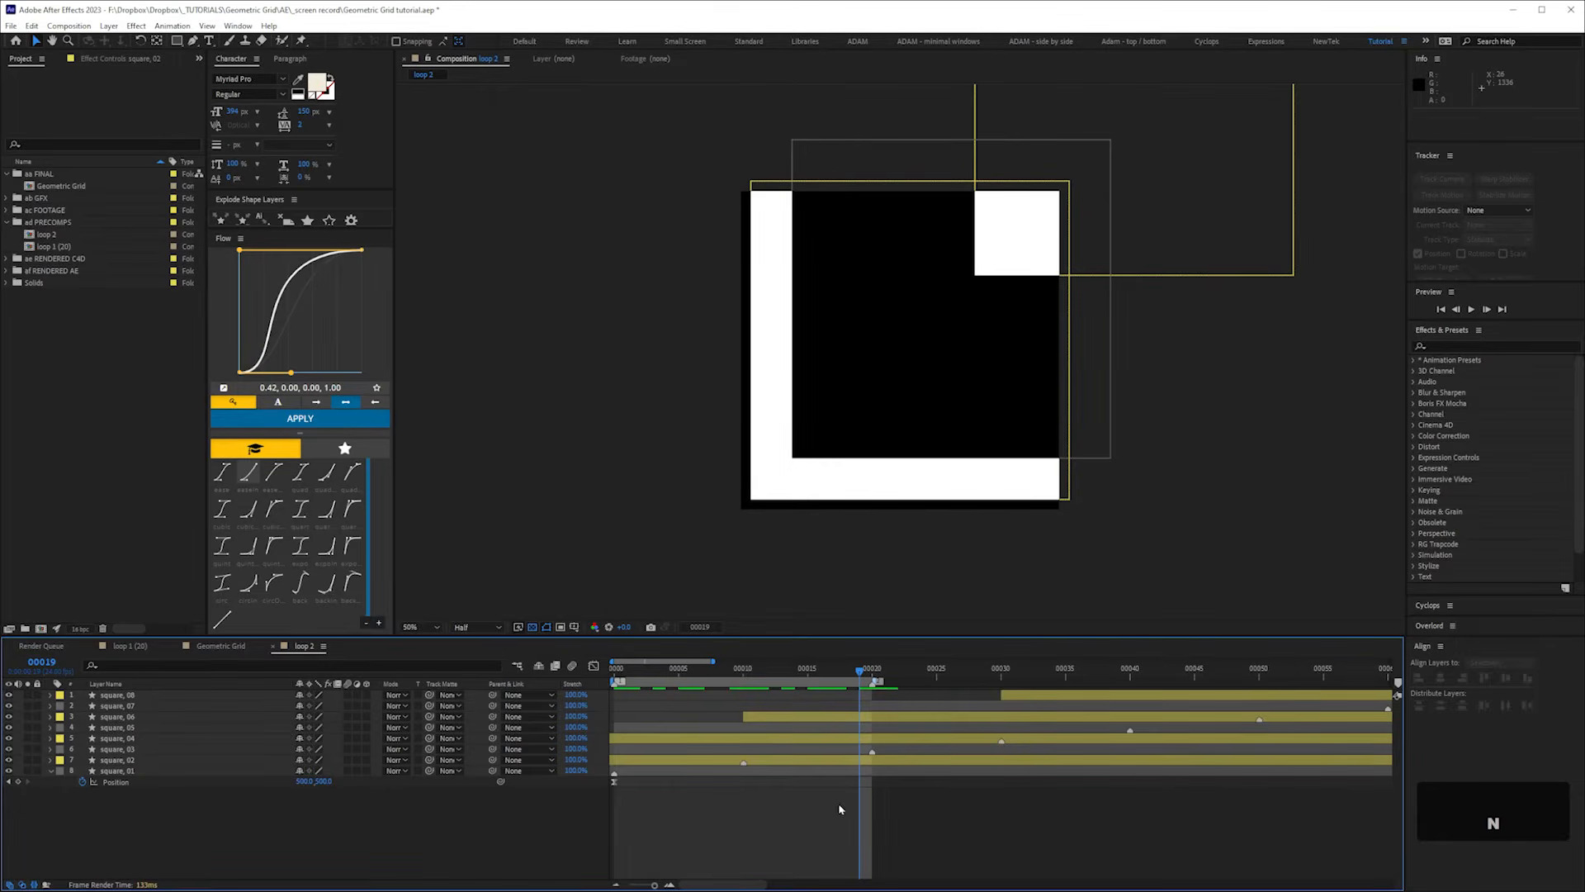
pyautogui.press('KP_0')
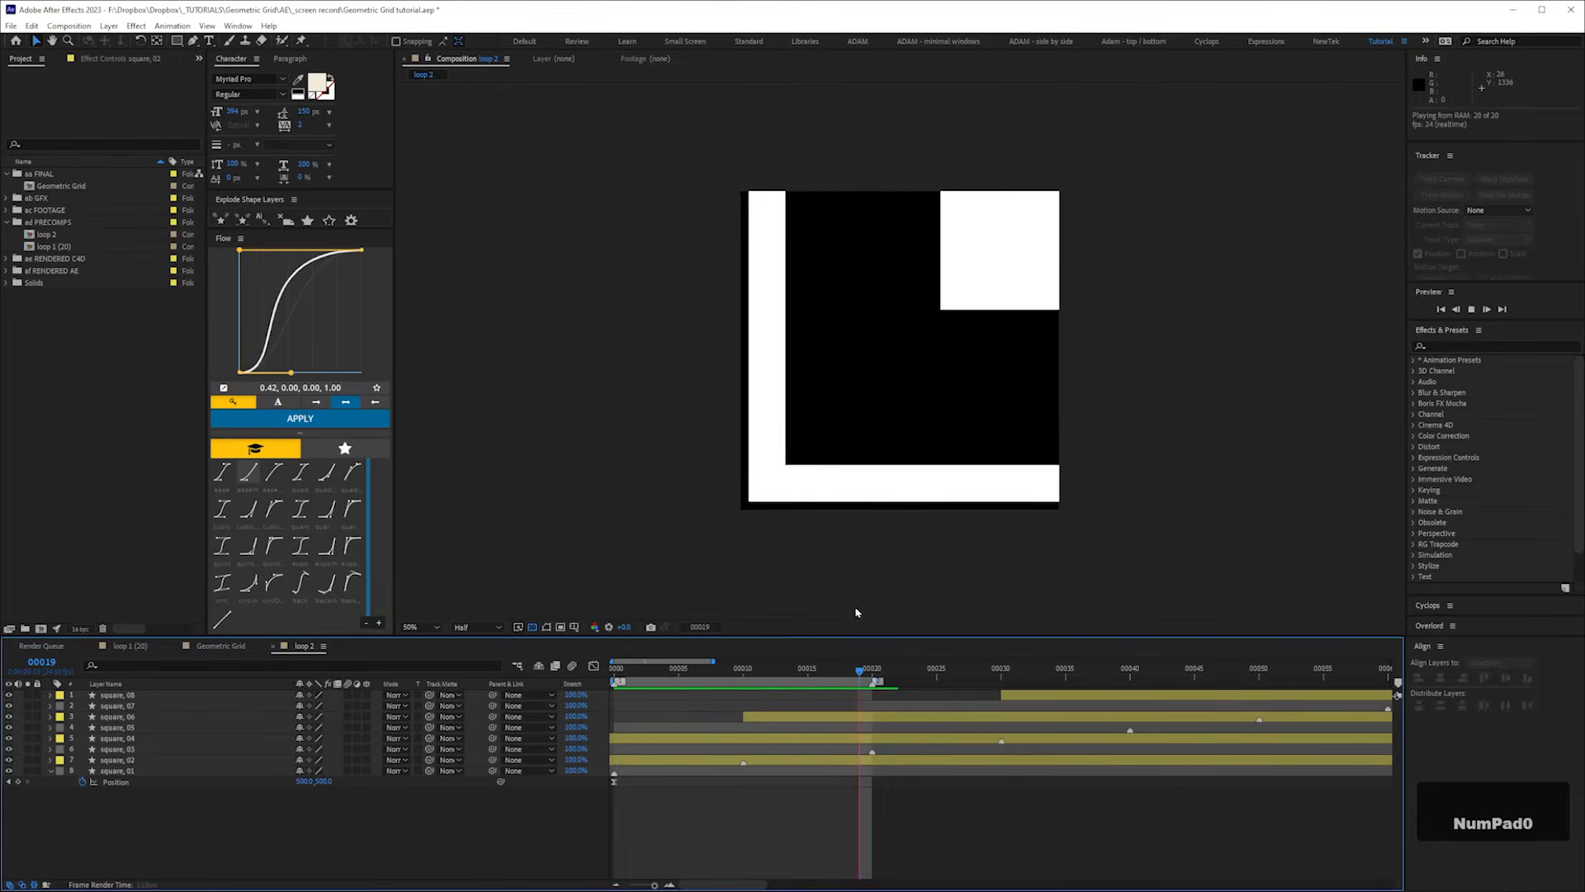
pyautogui.press('space')
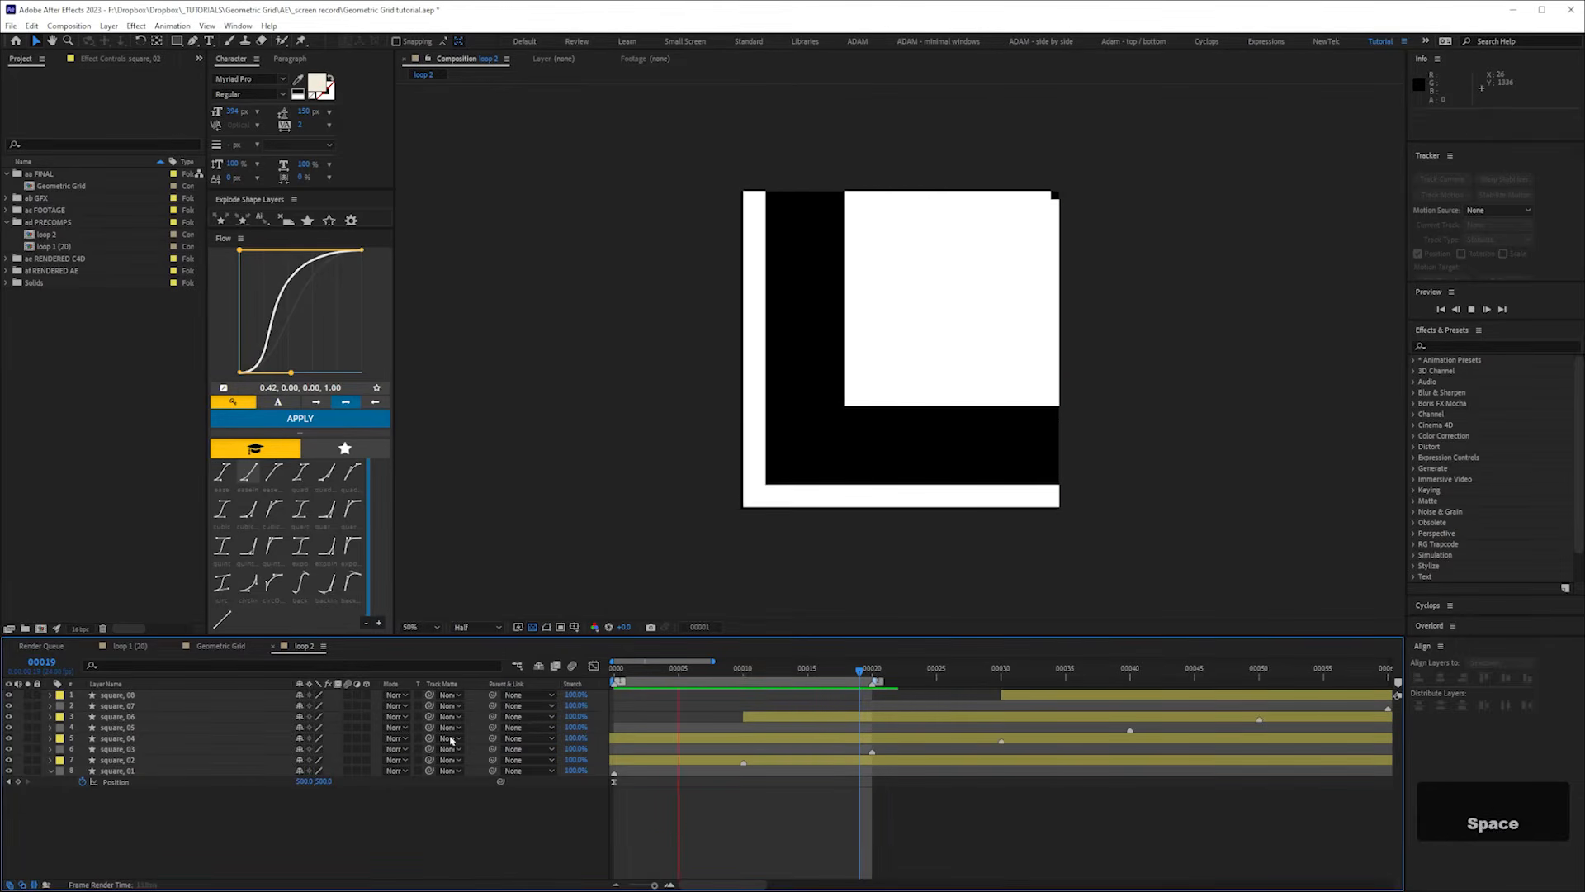
pyautogui.press('KP_0')
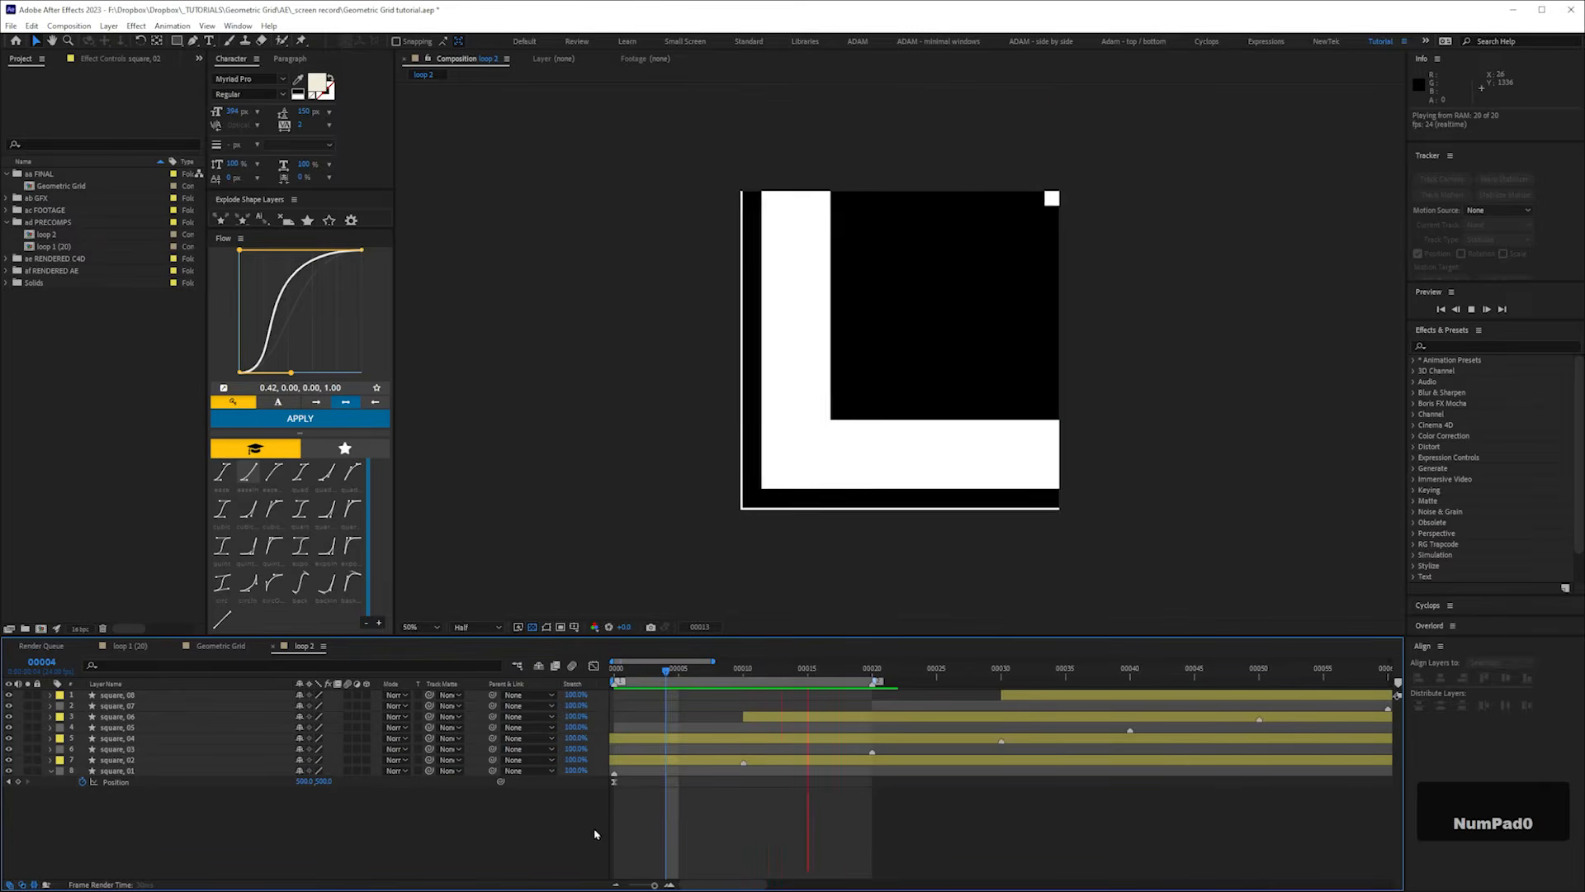
pyautogui.press('space')
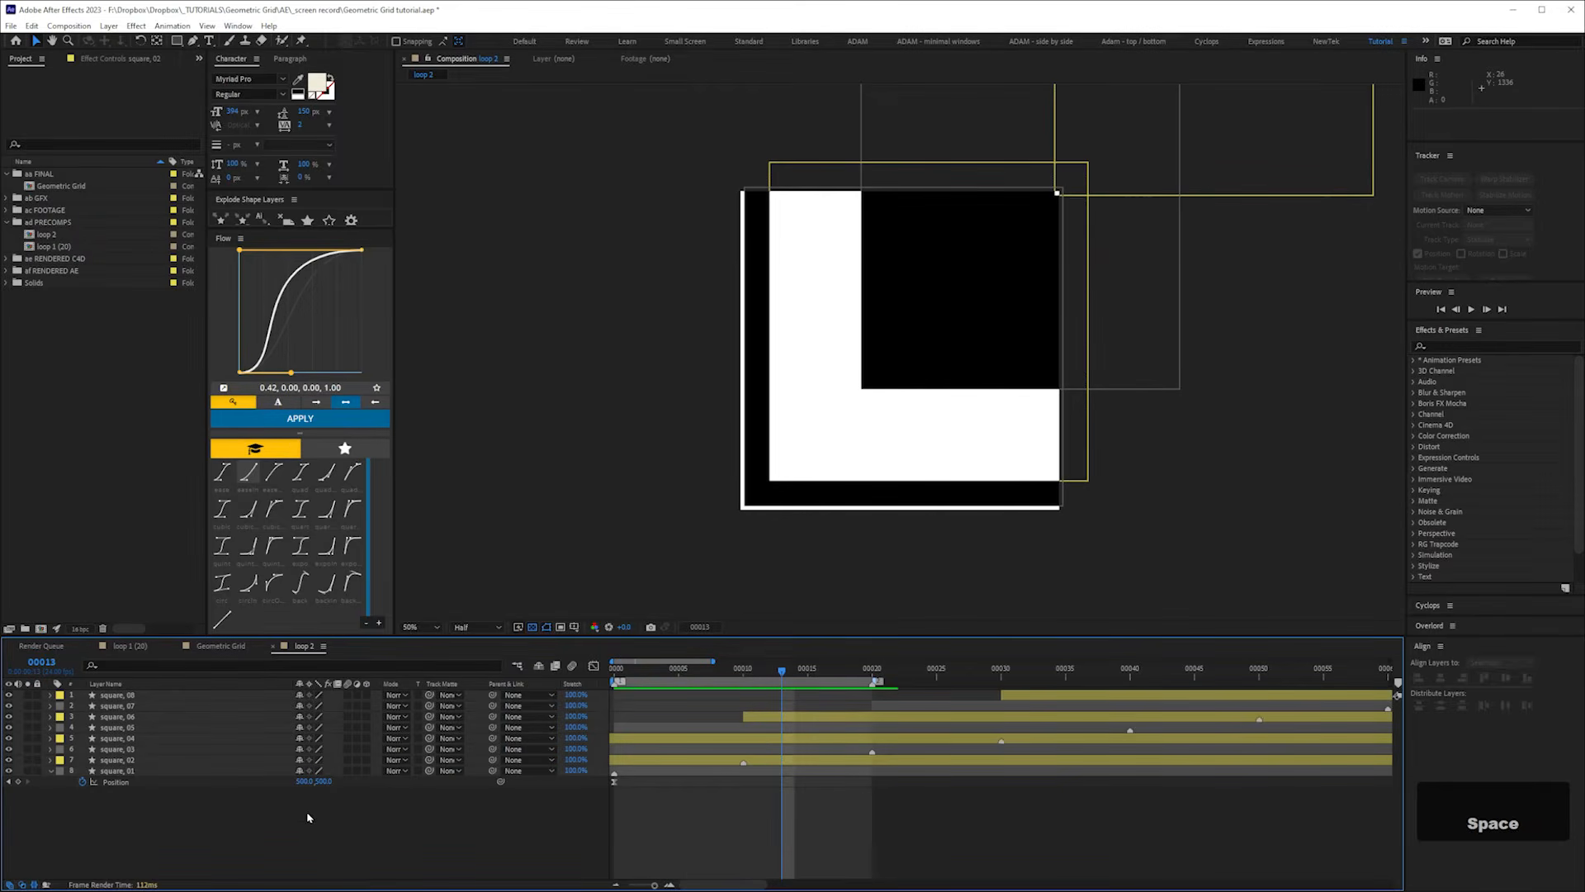
# - Reveal the keyframes of all eight squares and nudge their ending Position keyframes 20 frames later
pyautogui.press('-')
pyautogui.moveTo(139, 838); pyautogui.dragTo(99, 689)
pyautogui.press('u')
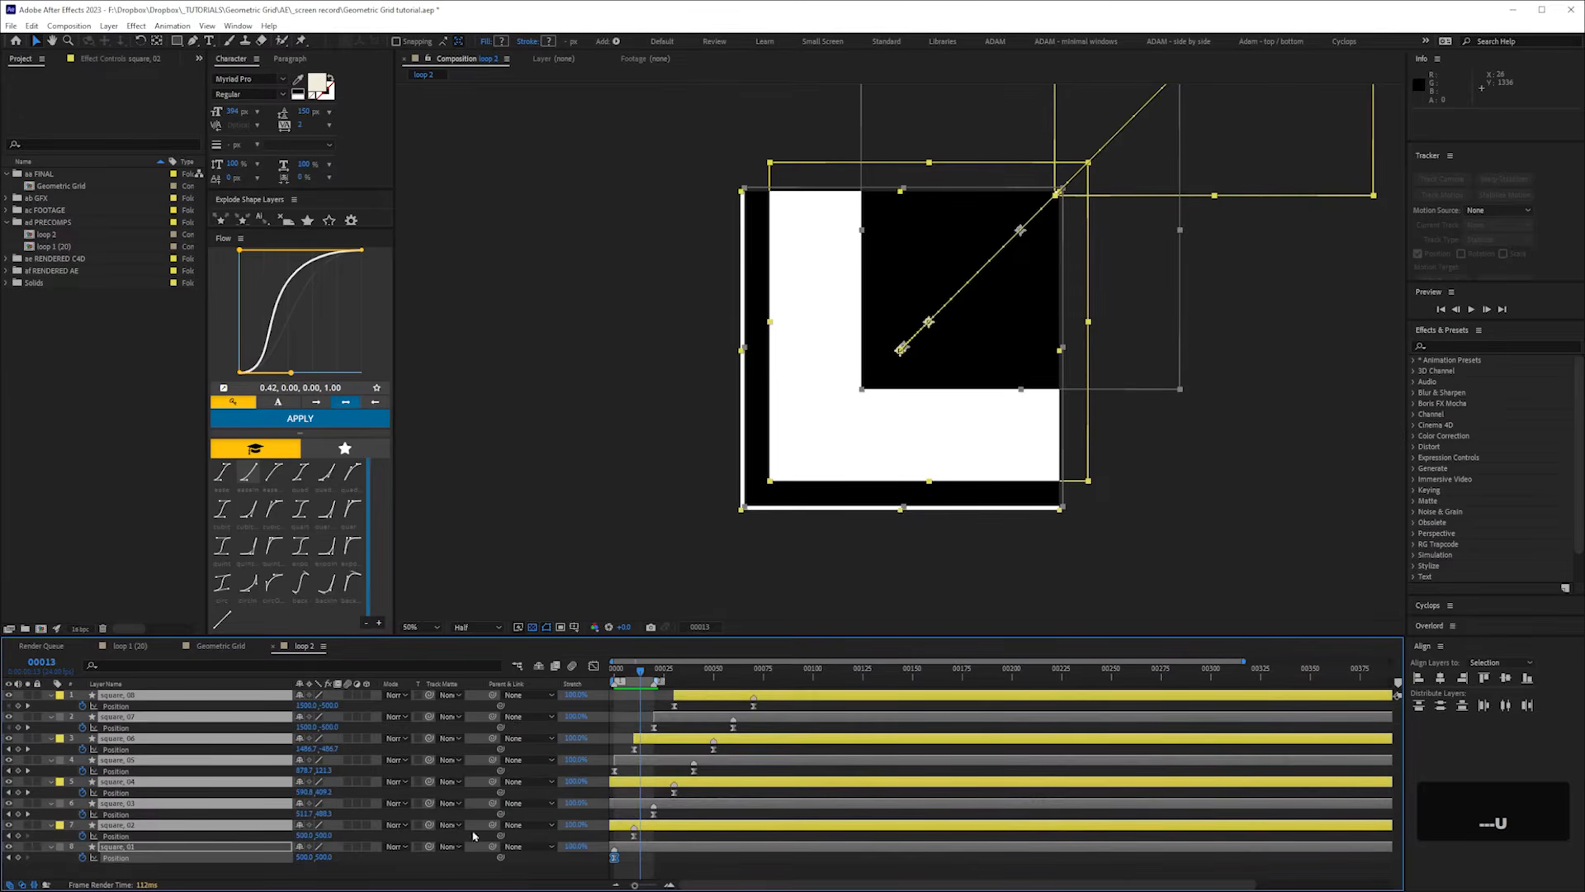
pyautogui.moveTo(772, 708); pyautogui.dragTo(608, 882)
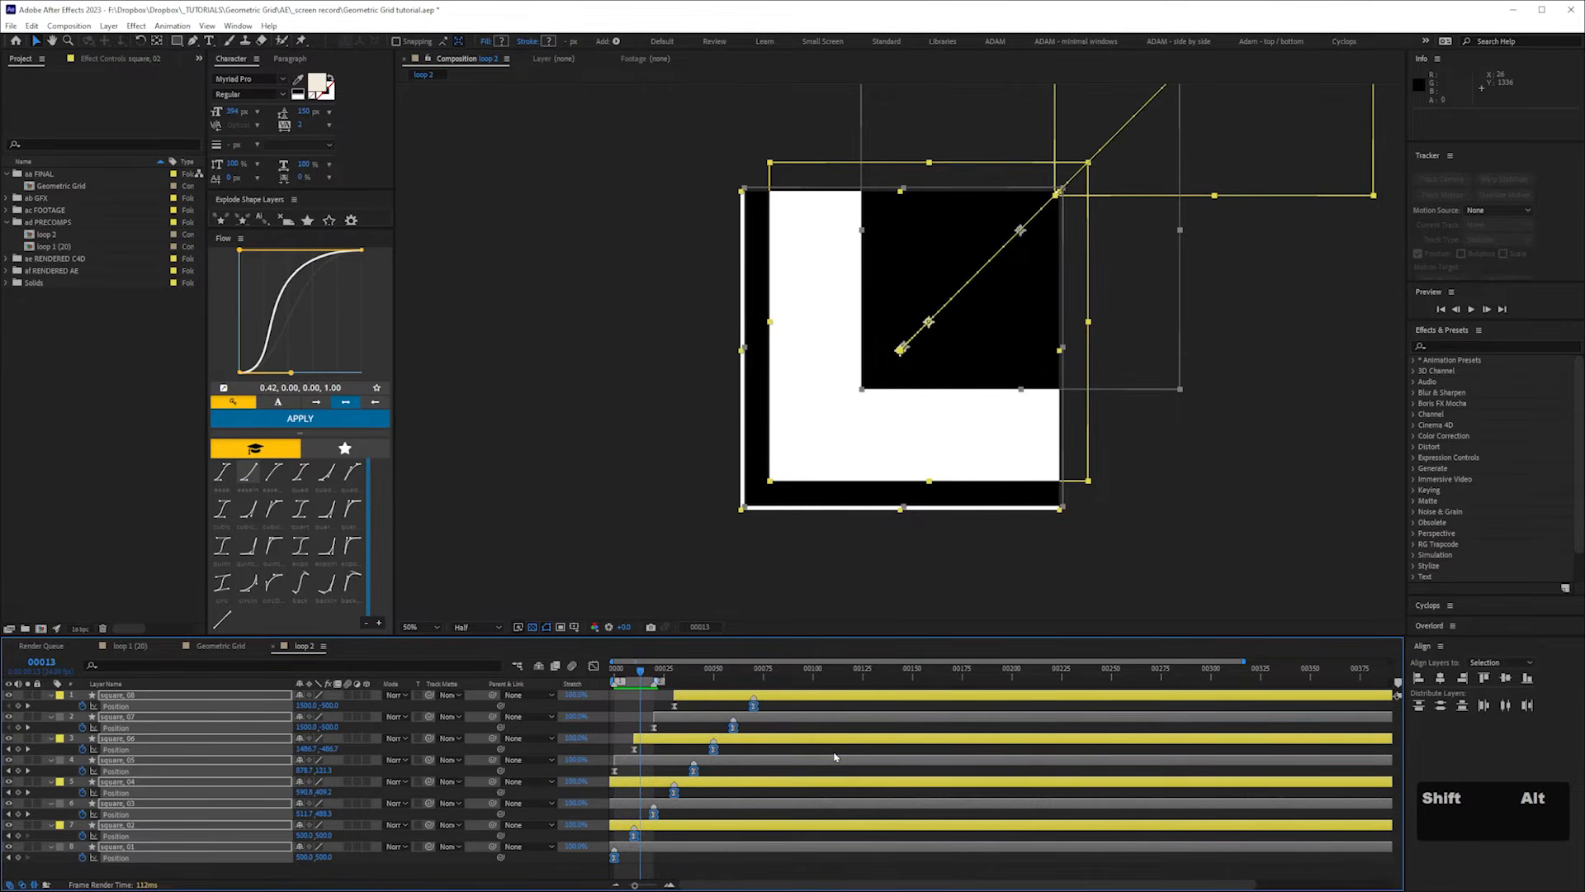
pyautogui.hotkey('alt', 'shift', 'Right')
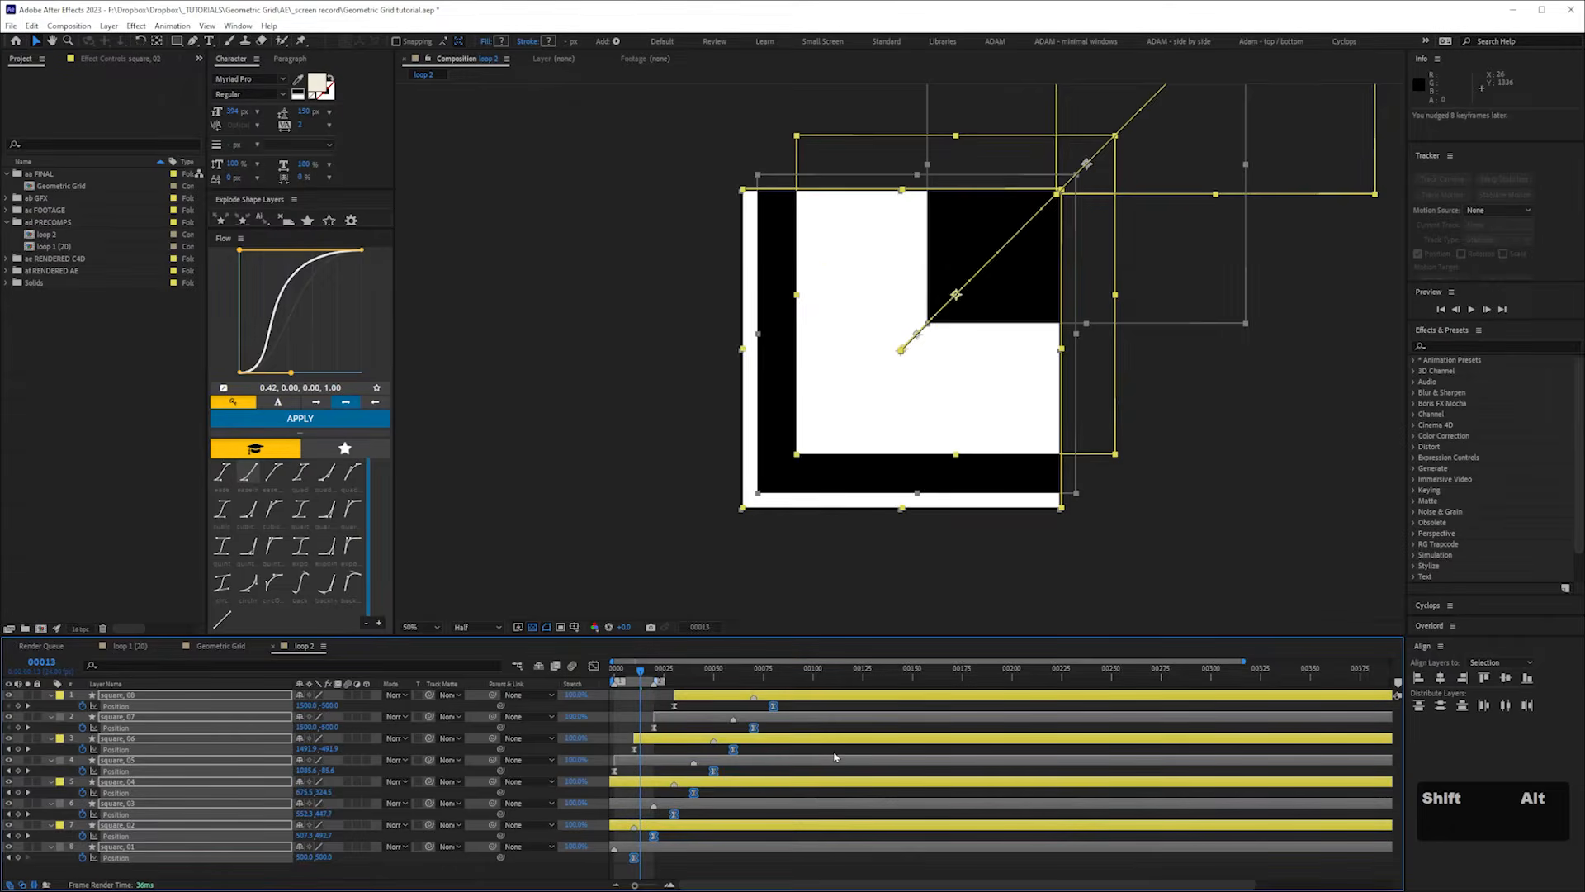
pyautogui.hotkey('alt', 'shift', 'Right')
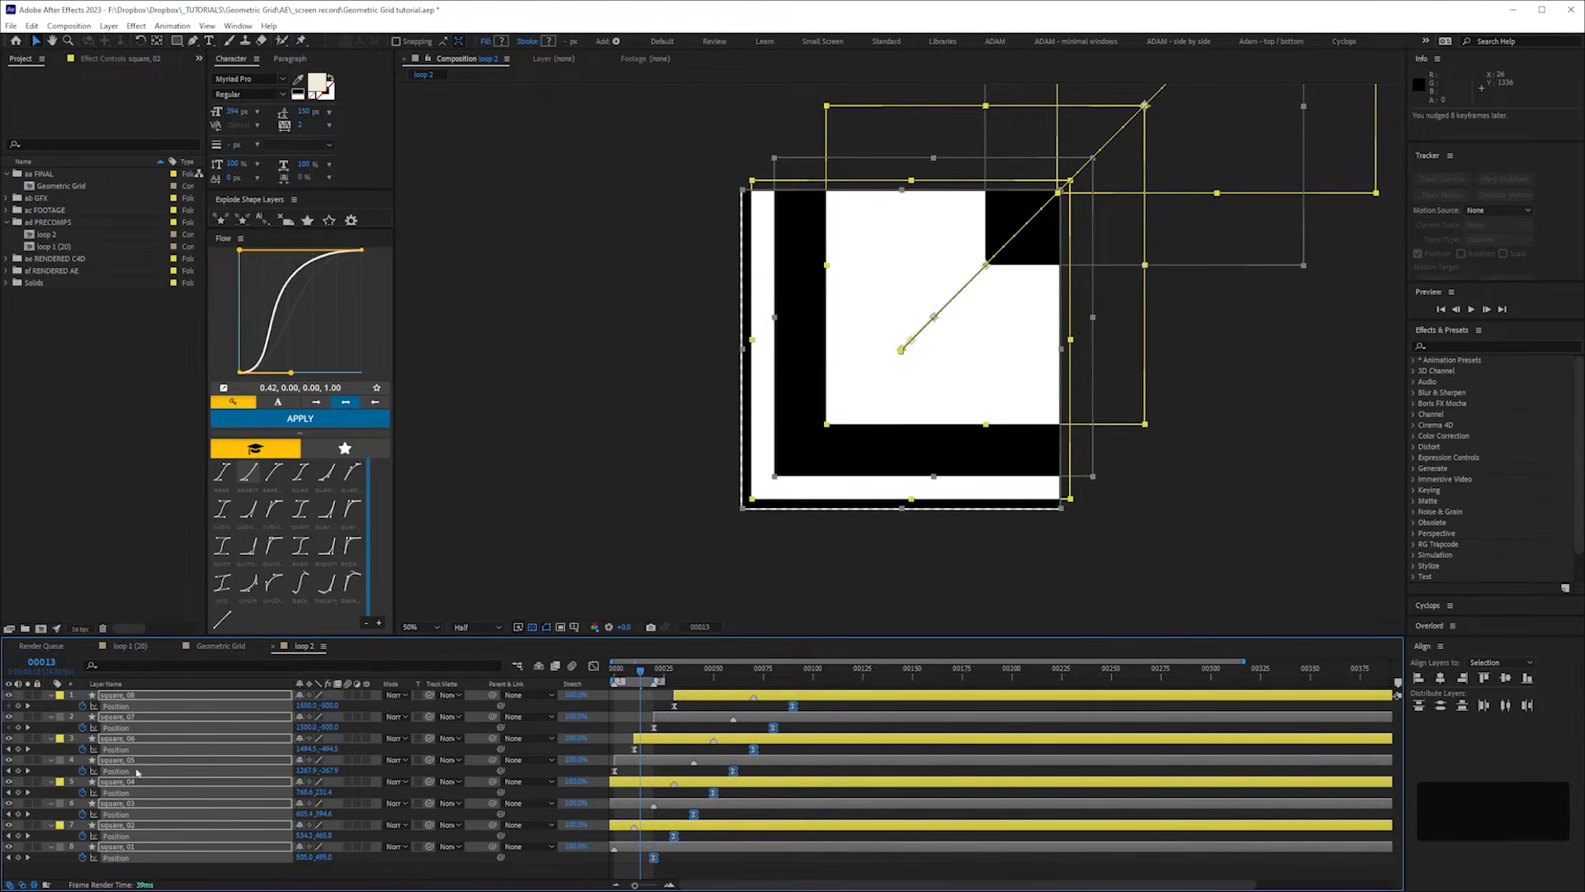
pyautogui.press('F2')
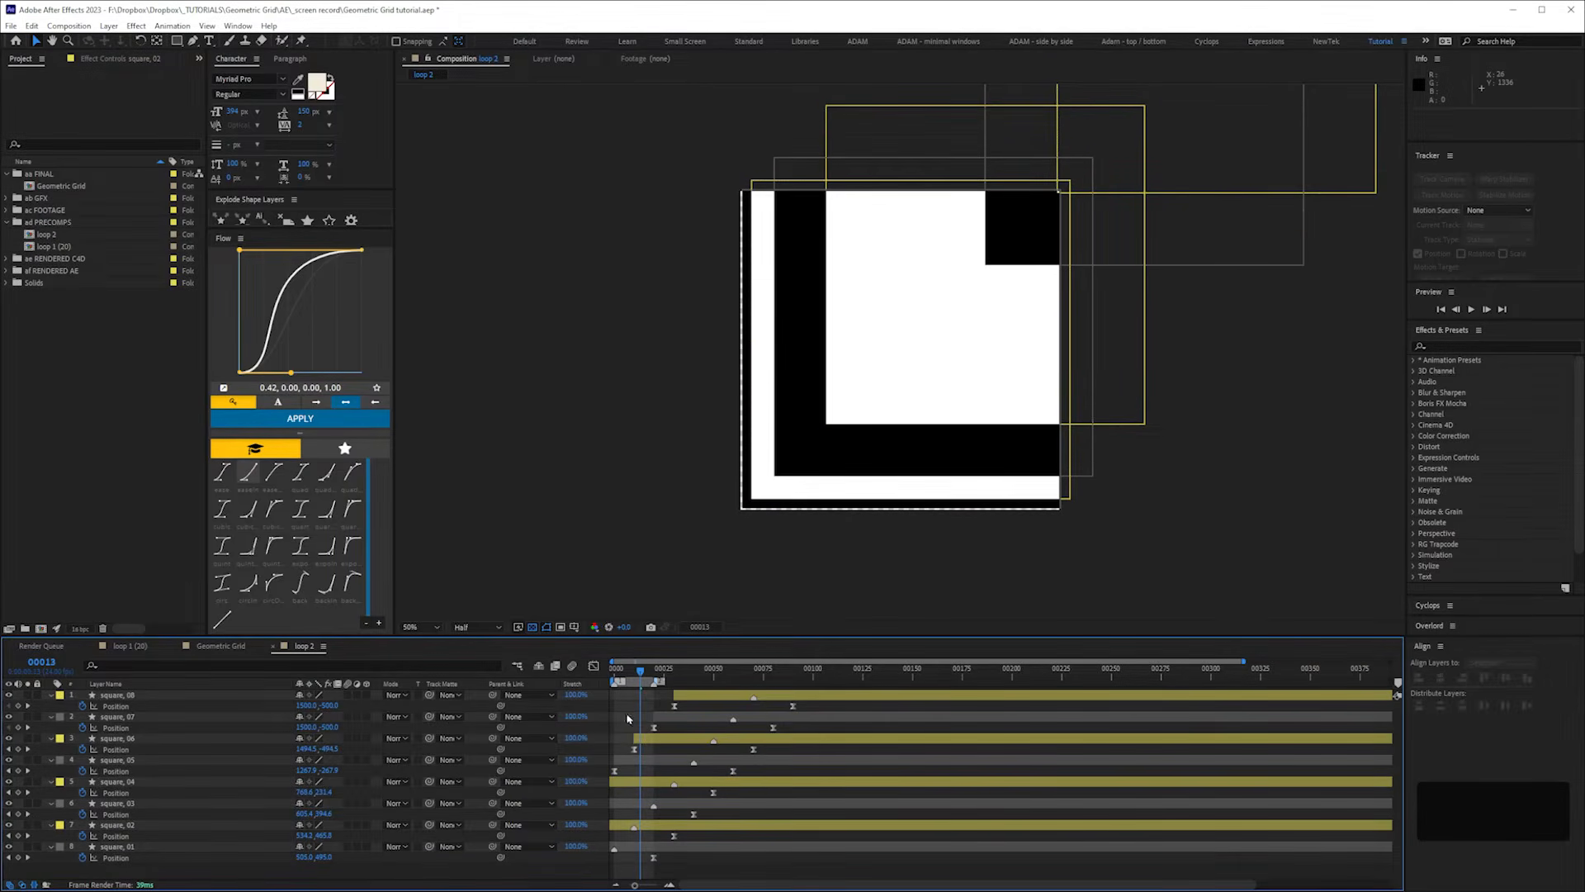
# - Return to the first frame and compare the squares at composition markers 1 and 2
pyautogui.moveTo(629, 671); pyautogui.dragTo(613, 673)
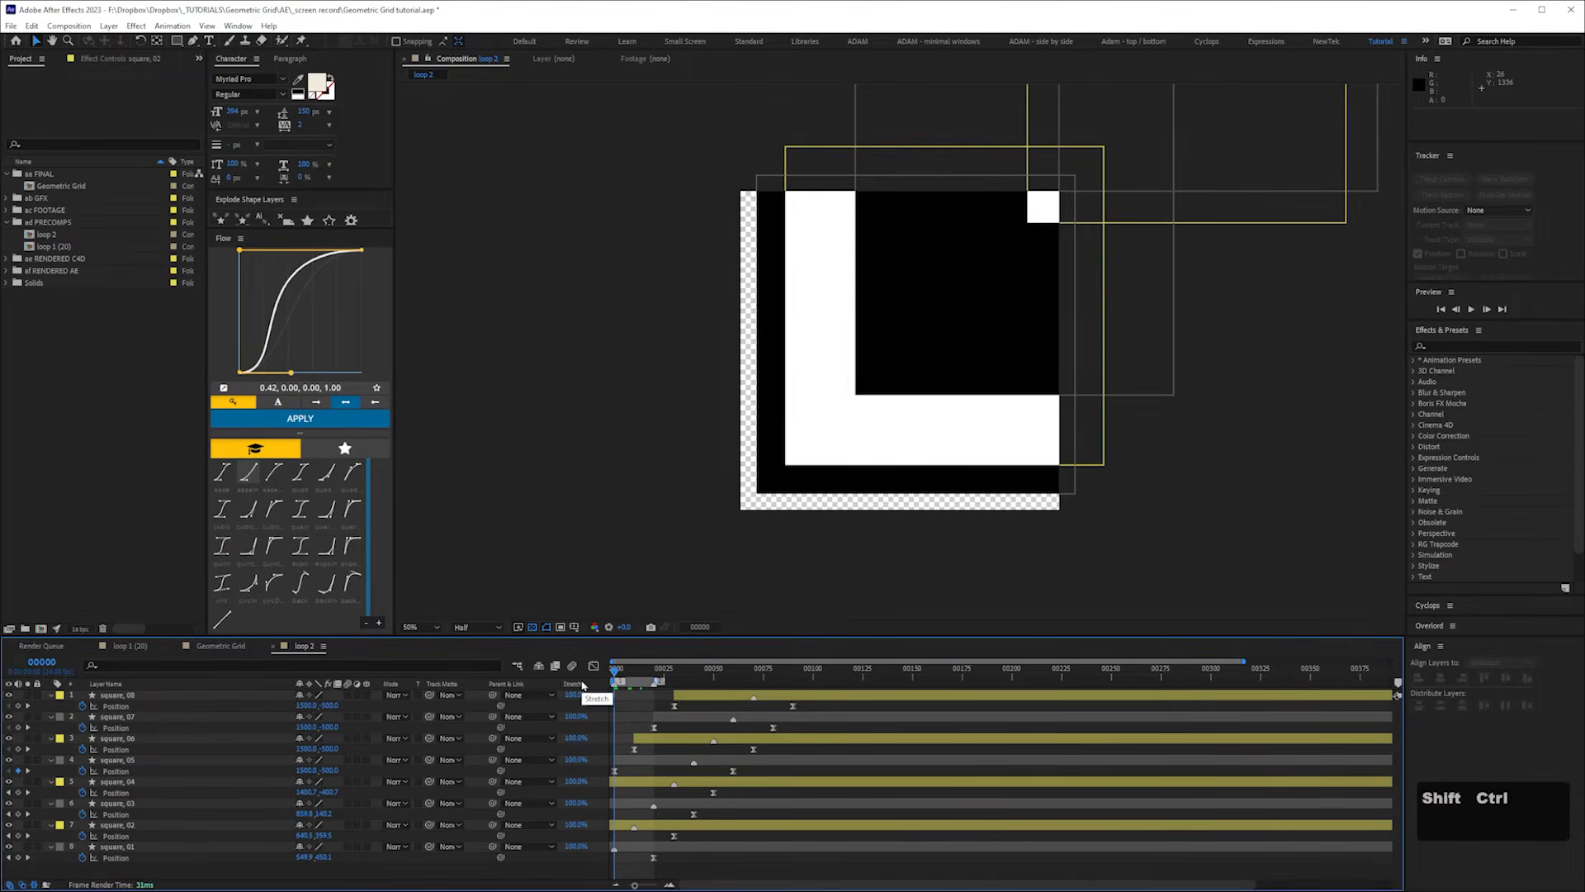
pyautogui.press('2')
pyautogui.press('1')
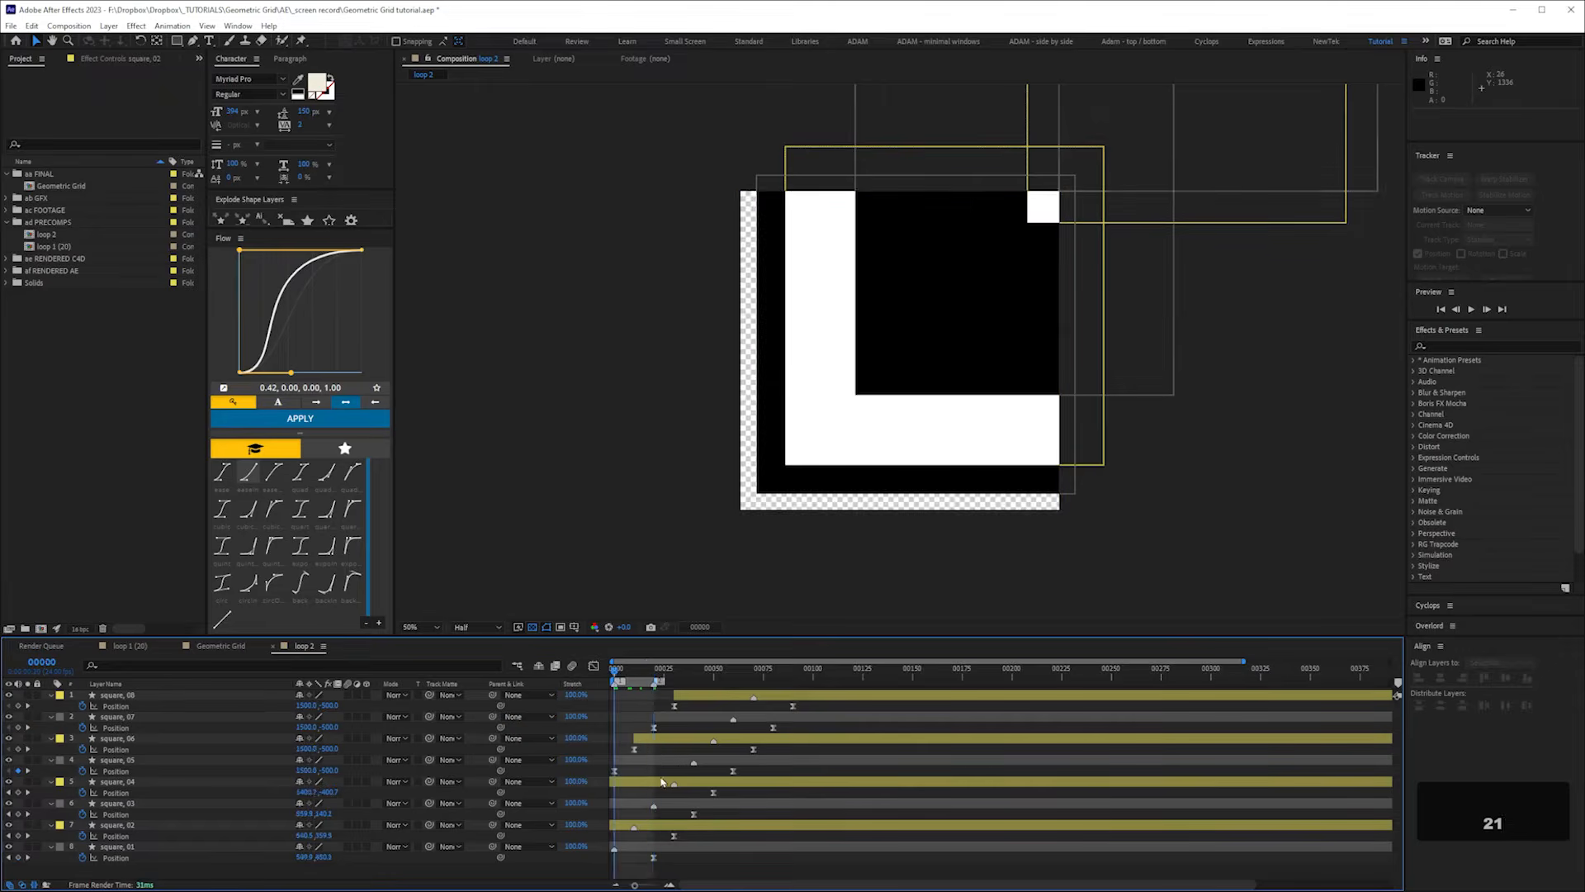
pyautogui.press('2')
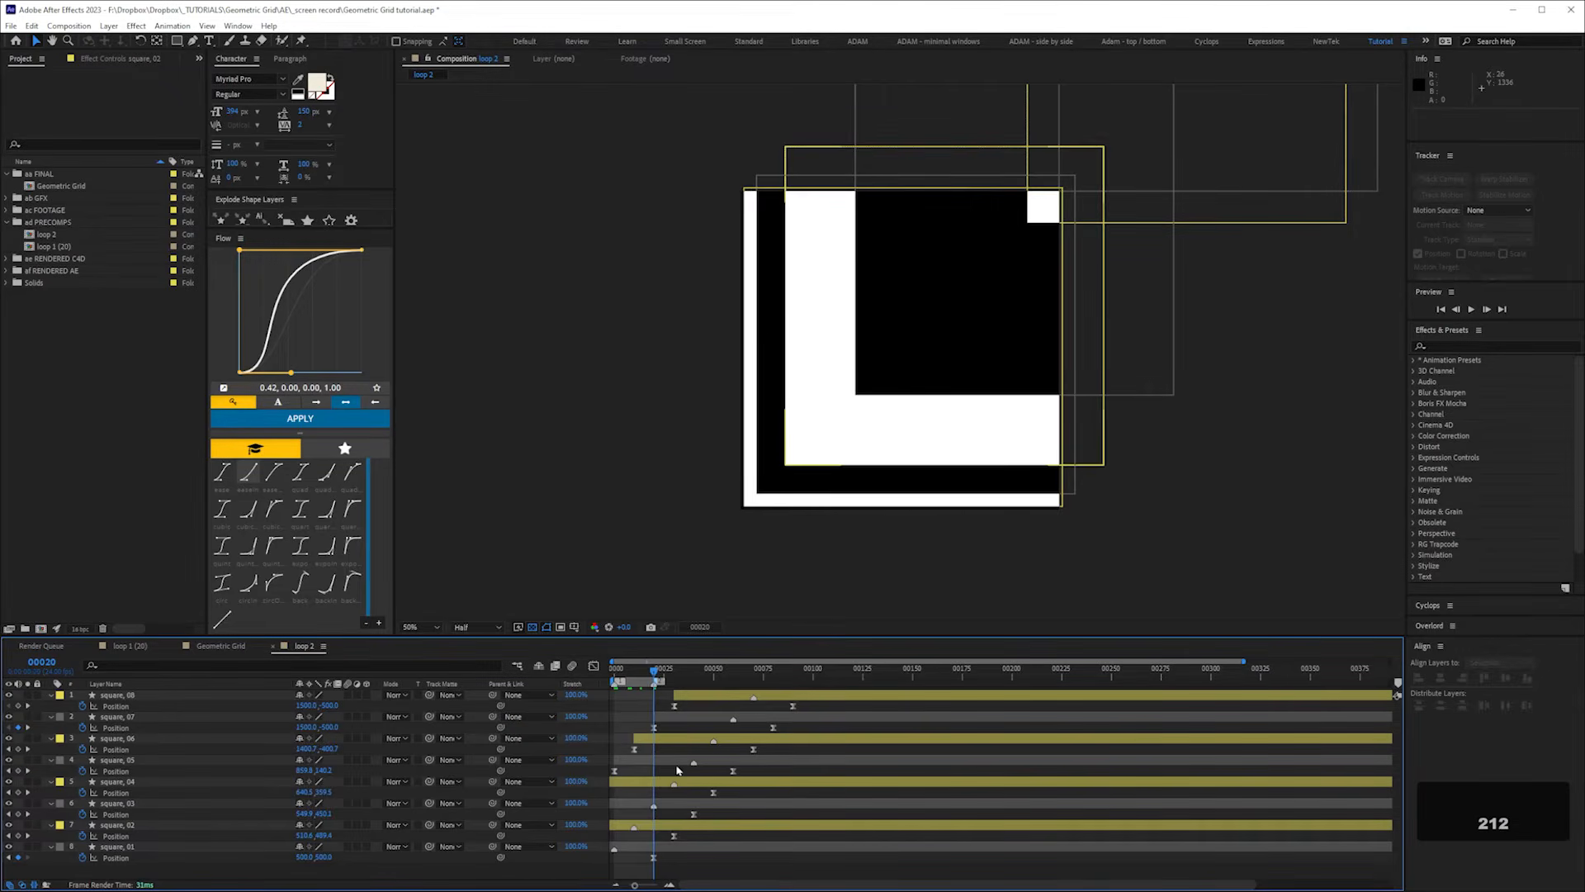
pyautogui.press('1')
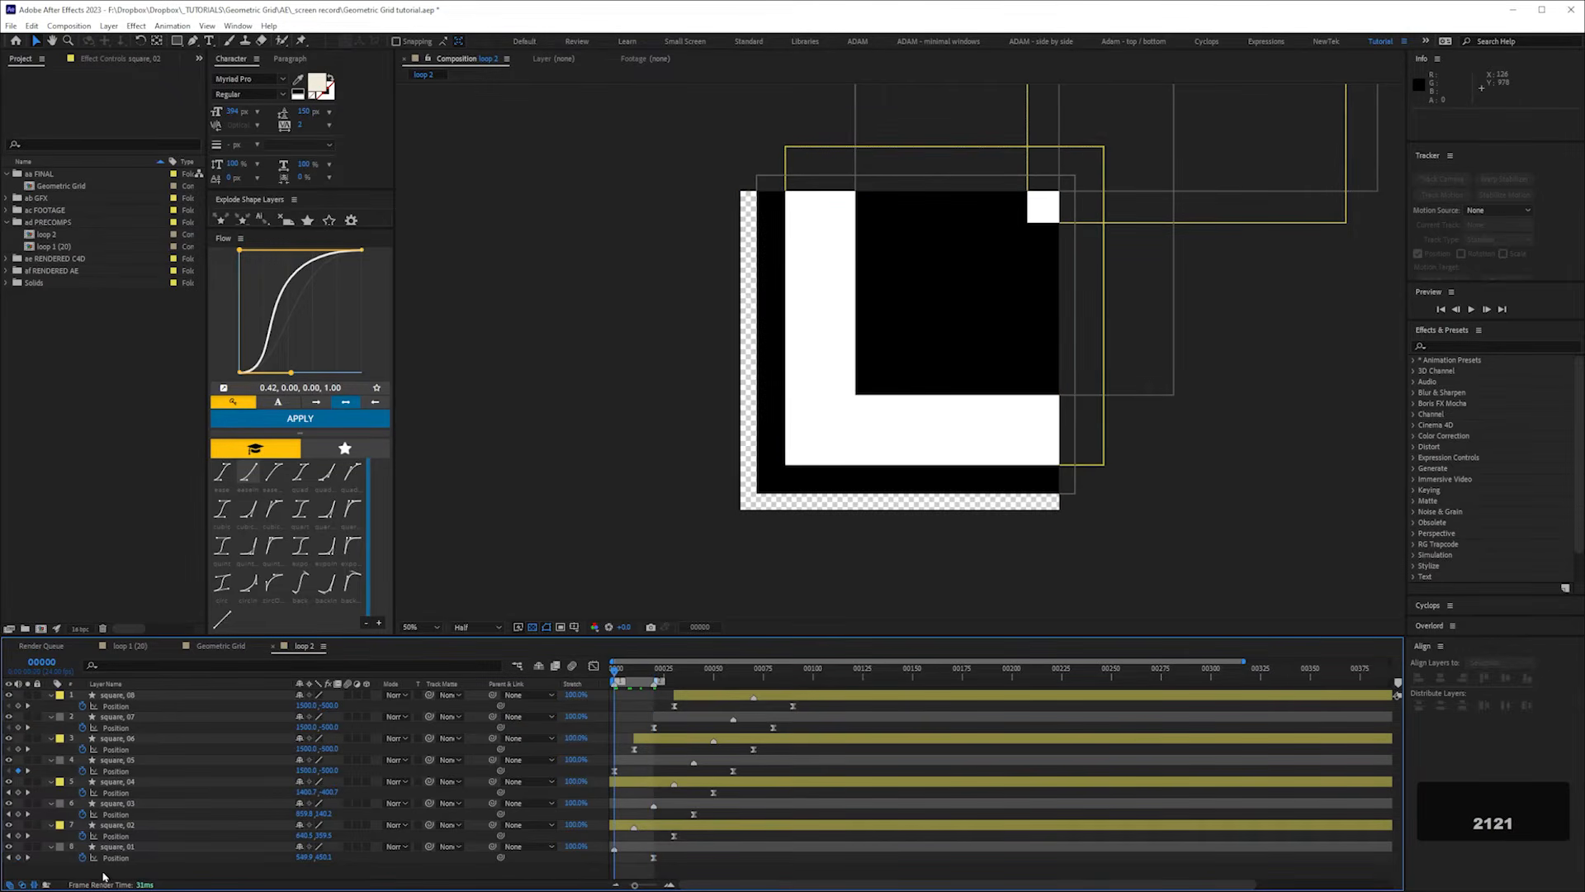
# - Slide all eight square layers earlier together until square_01's ending Position keyframe sits at frame 0
pyautogui.moveTo(104, 875); pyautogui.dragTo(107, 690)
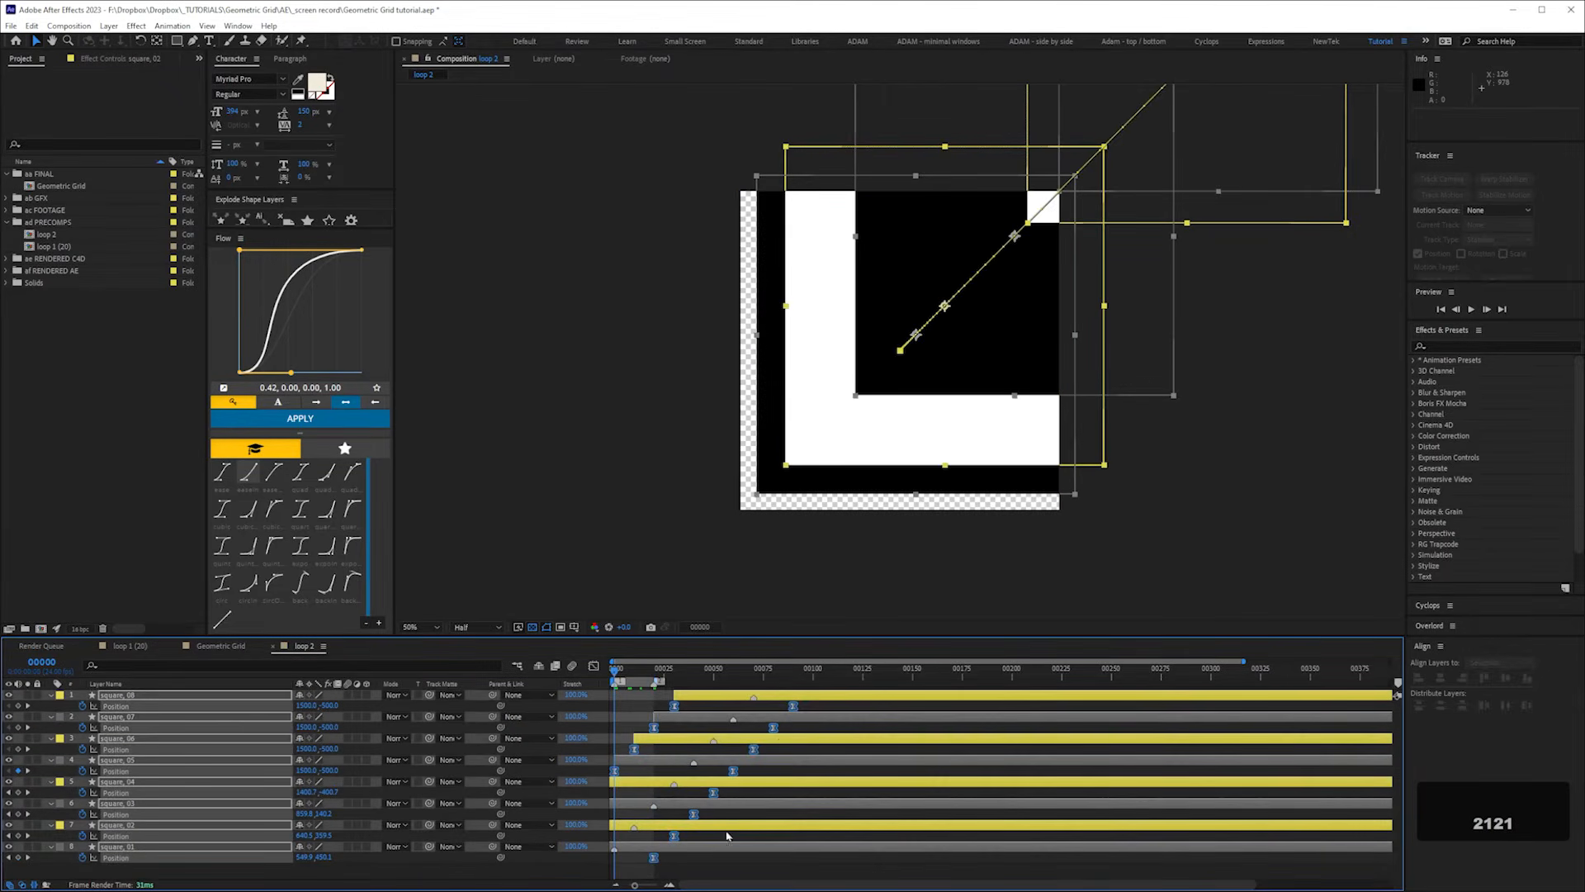
pyautogui.press('=')
pyautogui.click(693, 858)
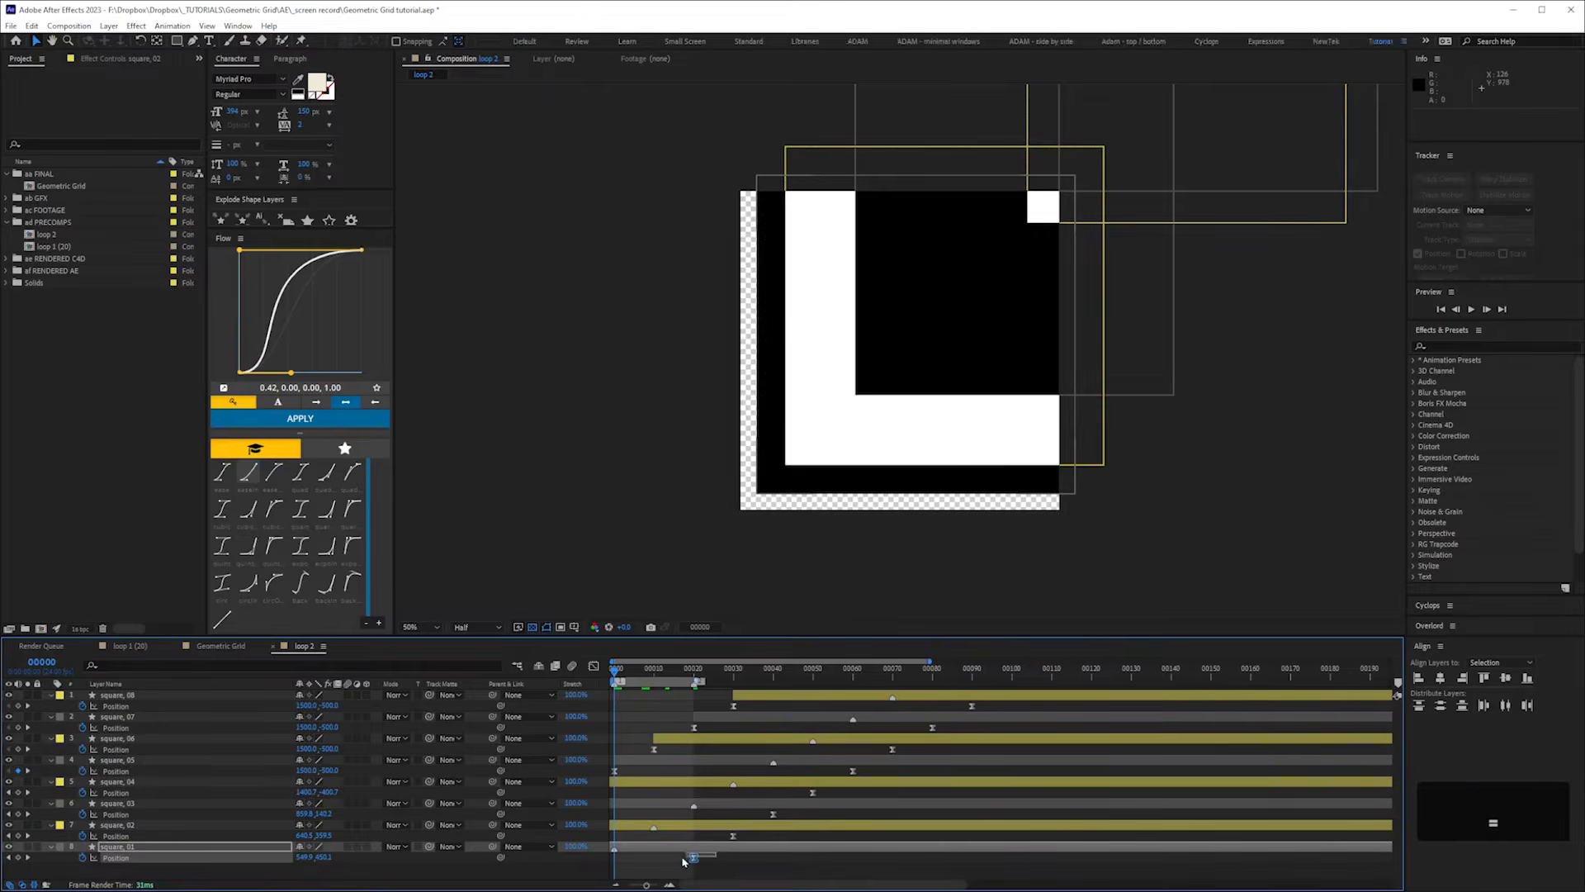
pyautogui.hotkey('ctrl', 'a')
pyautogui.moveTo(744, 848); pyautogui.dragTo(659, 859)
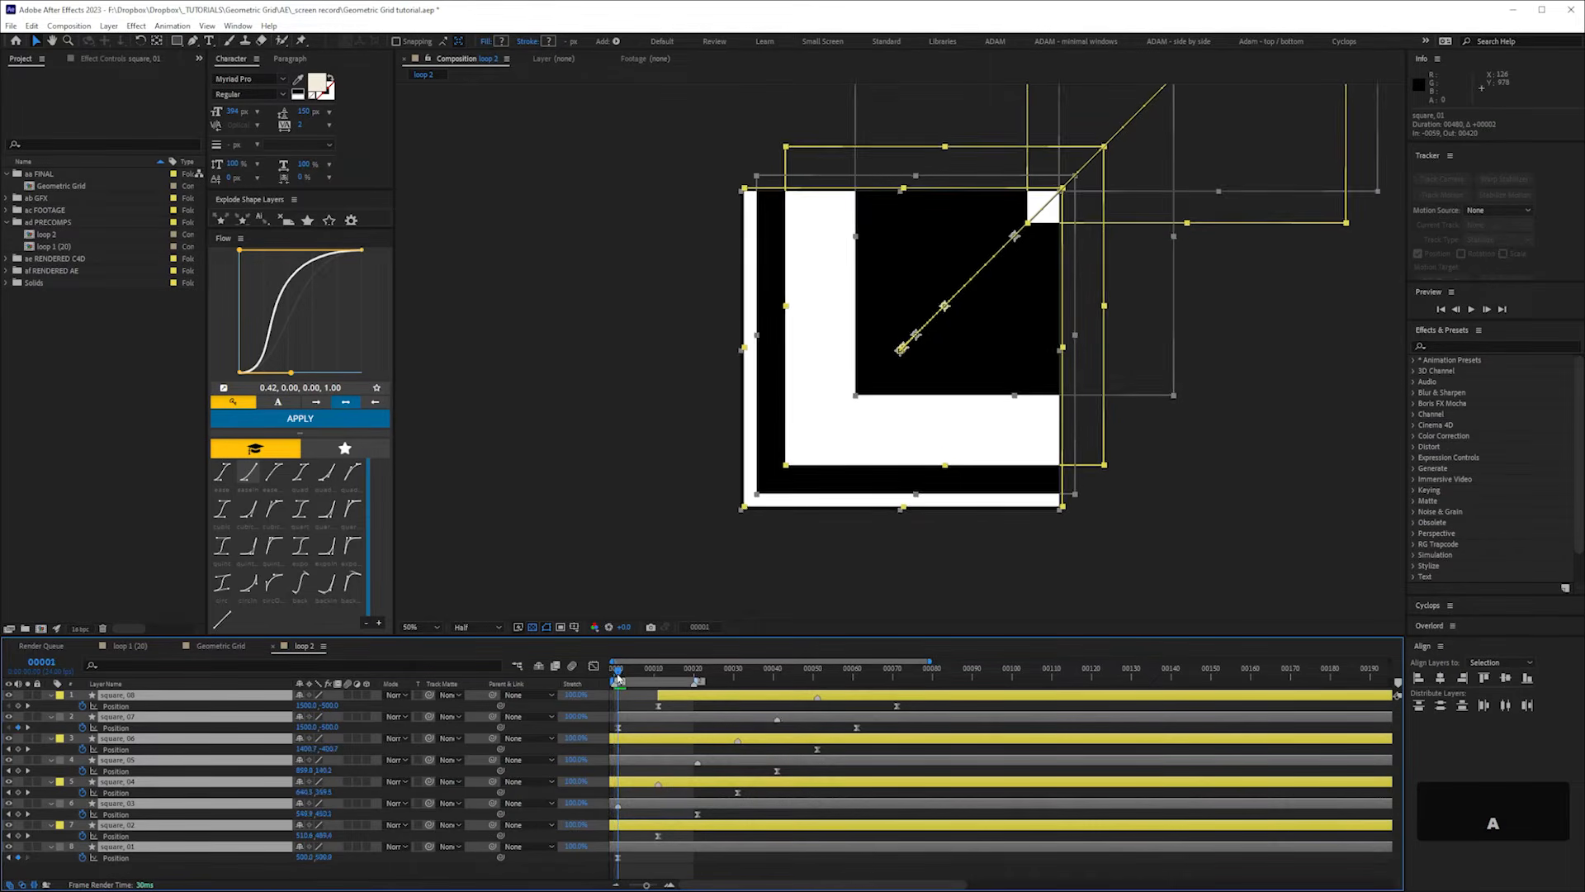
pyautogui.moveTo(644, 724); pyautogui.dragTo(720, 794)
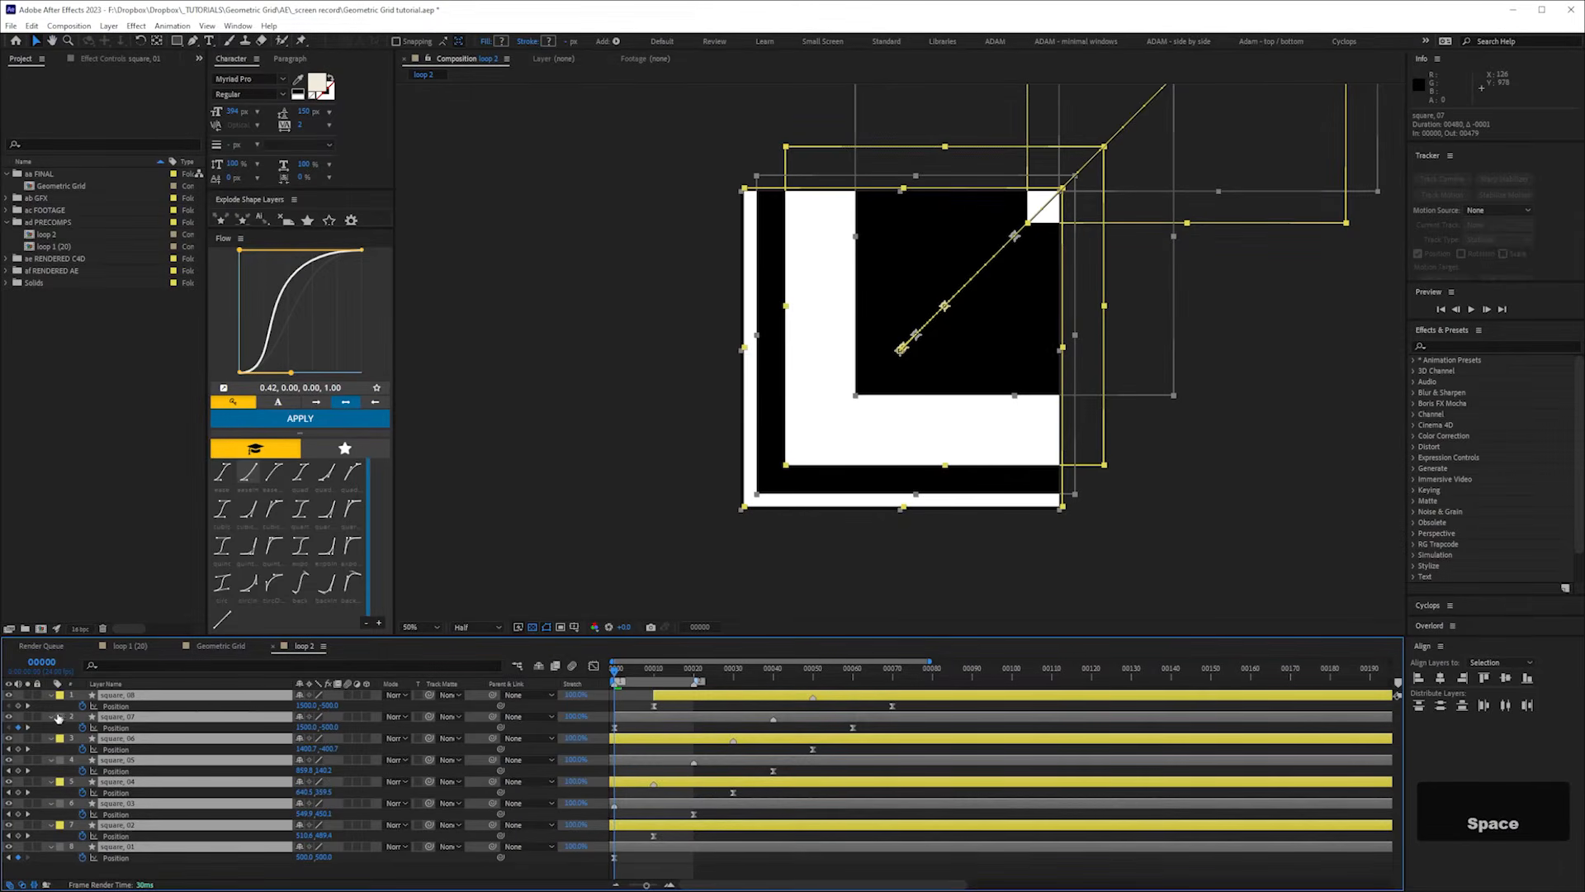
# - Duplicate square_05 through square_08 and stack the four copies above all the other layers
pyautogui.click(75, 711)
pyautogui.click(117, 739)
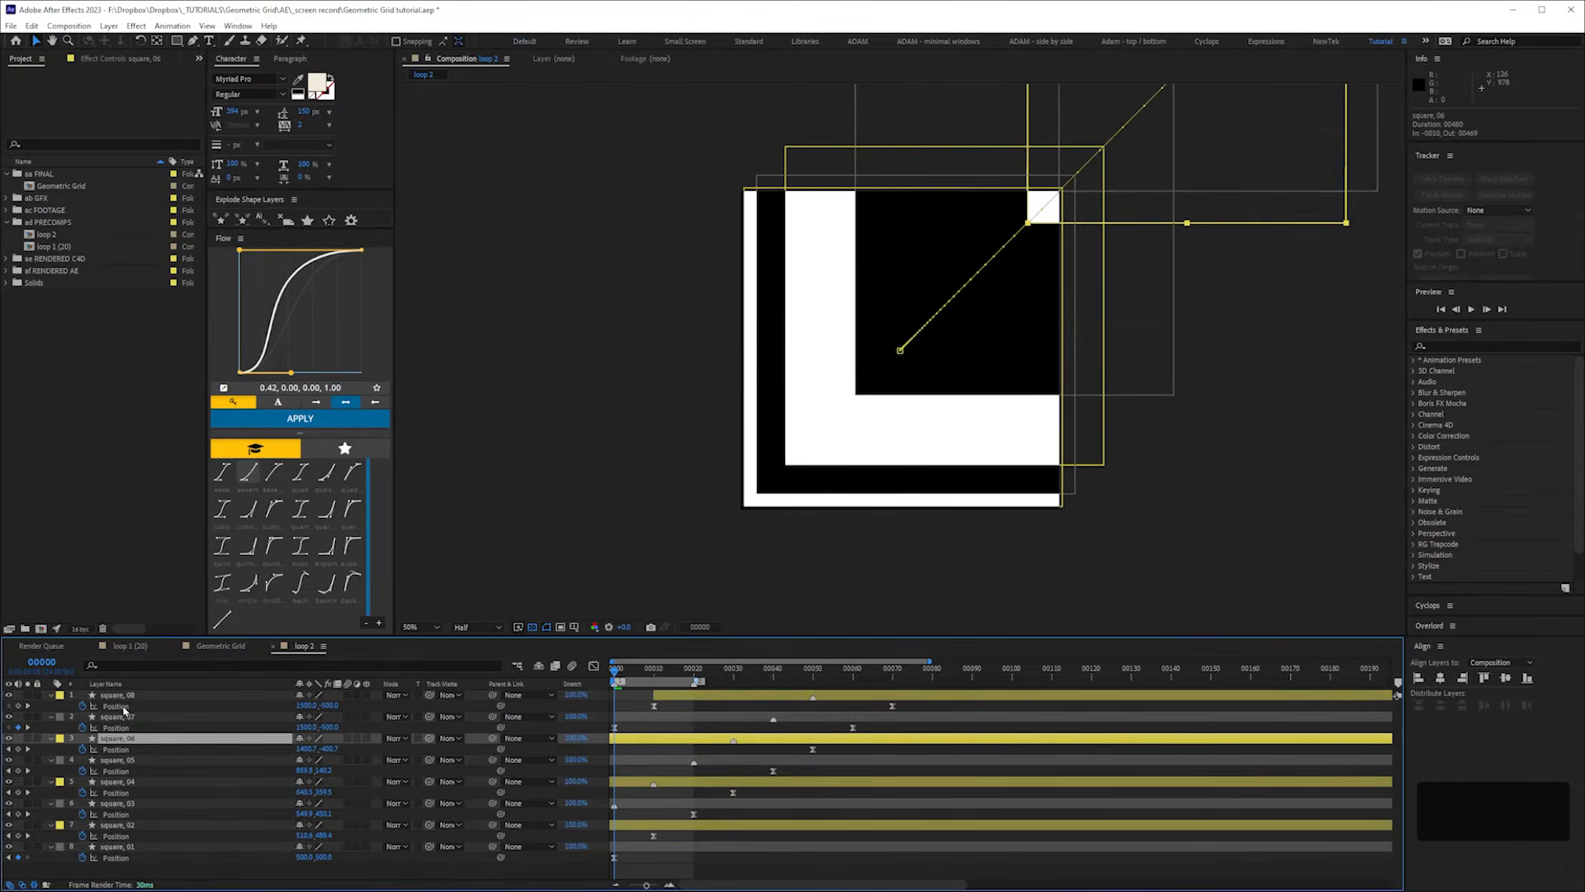
pyautogui.keyDown('shift'); pyautogui.click(118, 759); pyautogui.keyUp('shift')
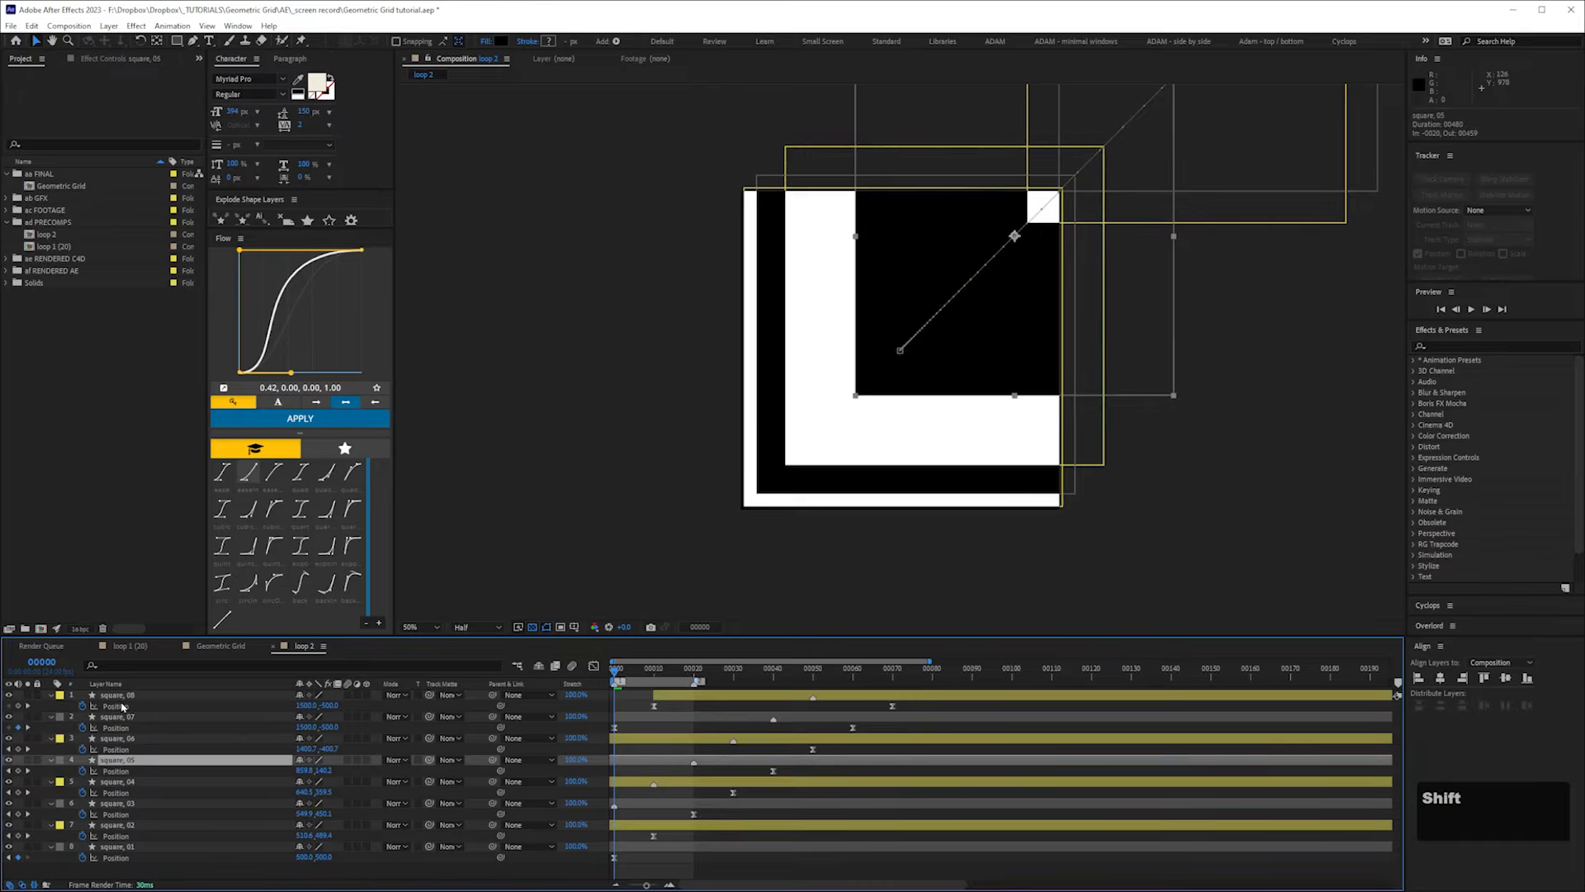
pyautogui.keyDown('shift'); pyautogui.click(137, 699); pyautogui.keyUp('shift')
pyautogui.hotkey('ctrl', 'd')
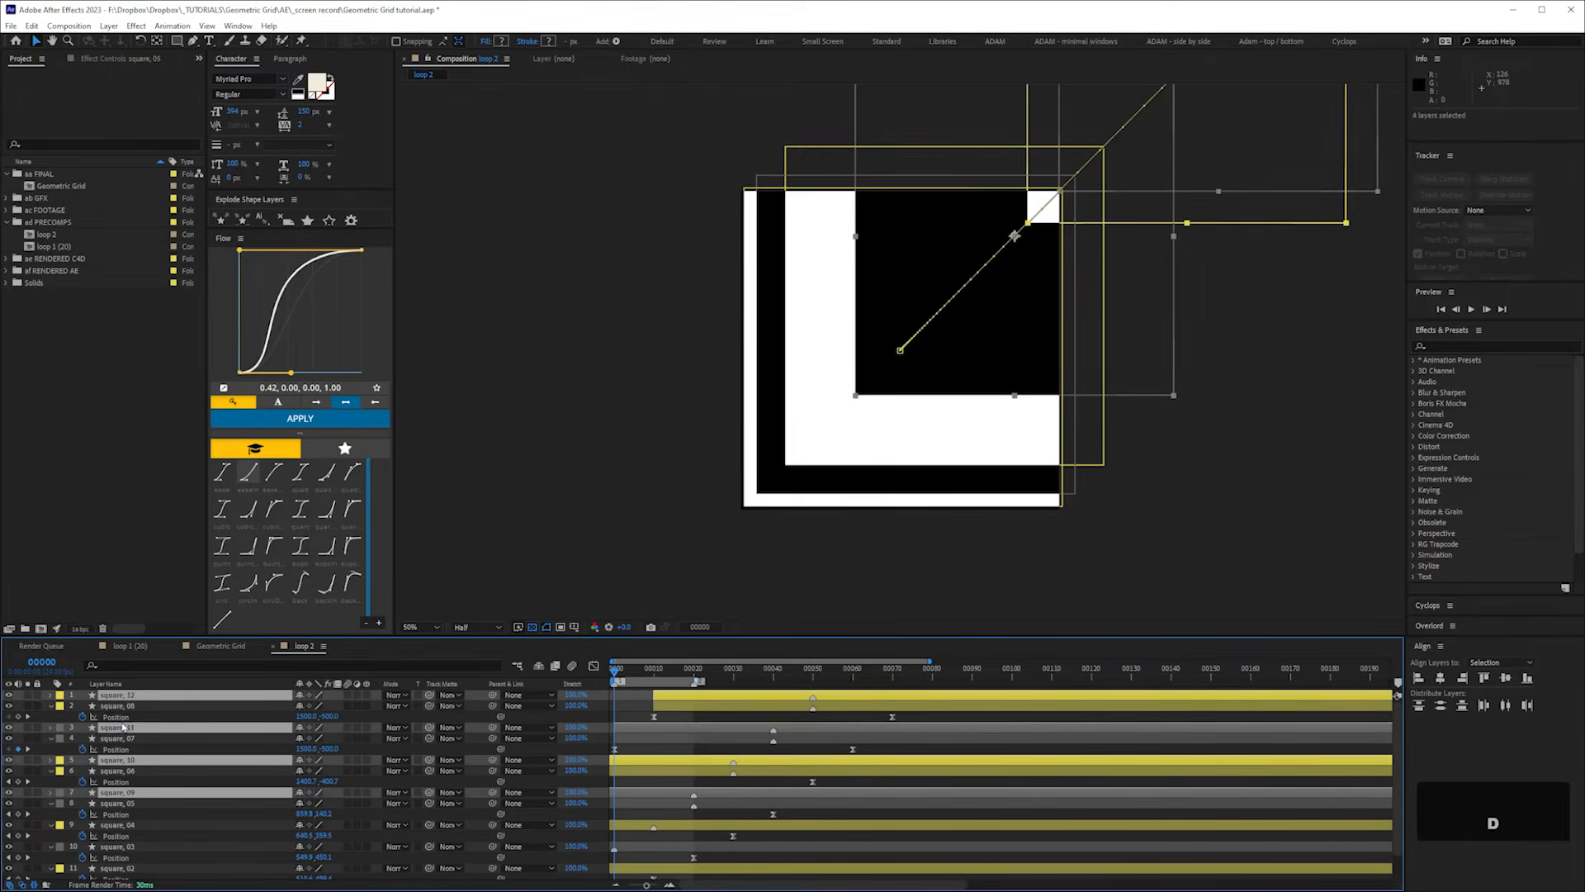
pyautogui.moveTo(121, 732); pyautogui.dragTo(120, 699)
# - Slide the four copied squares later so square_09 starts at frame 20, and preview the loop
pyautogui.moveTo(618, 729); pyautogui.dragTo(734, 740)
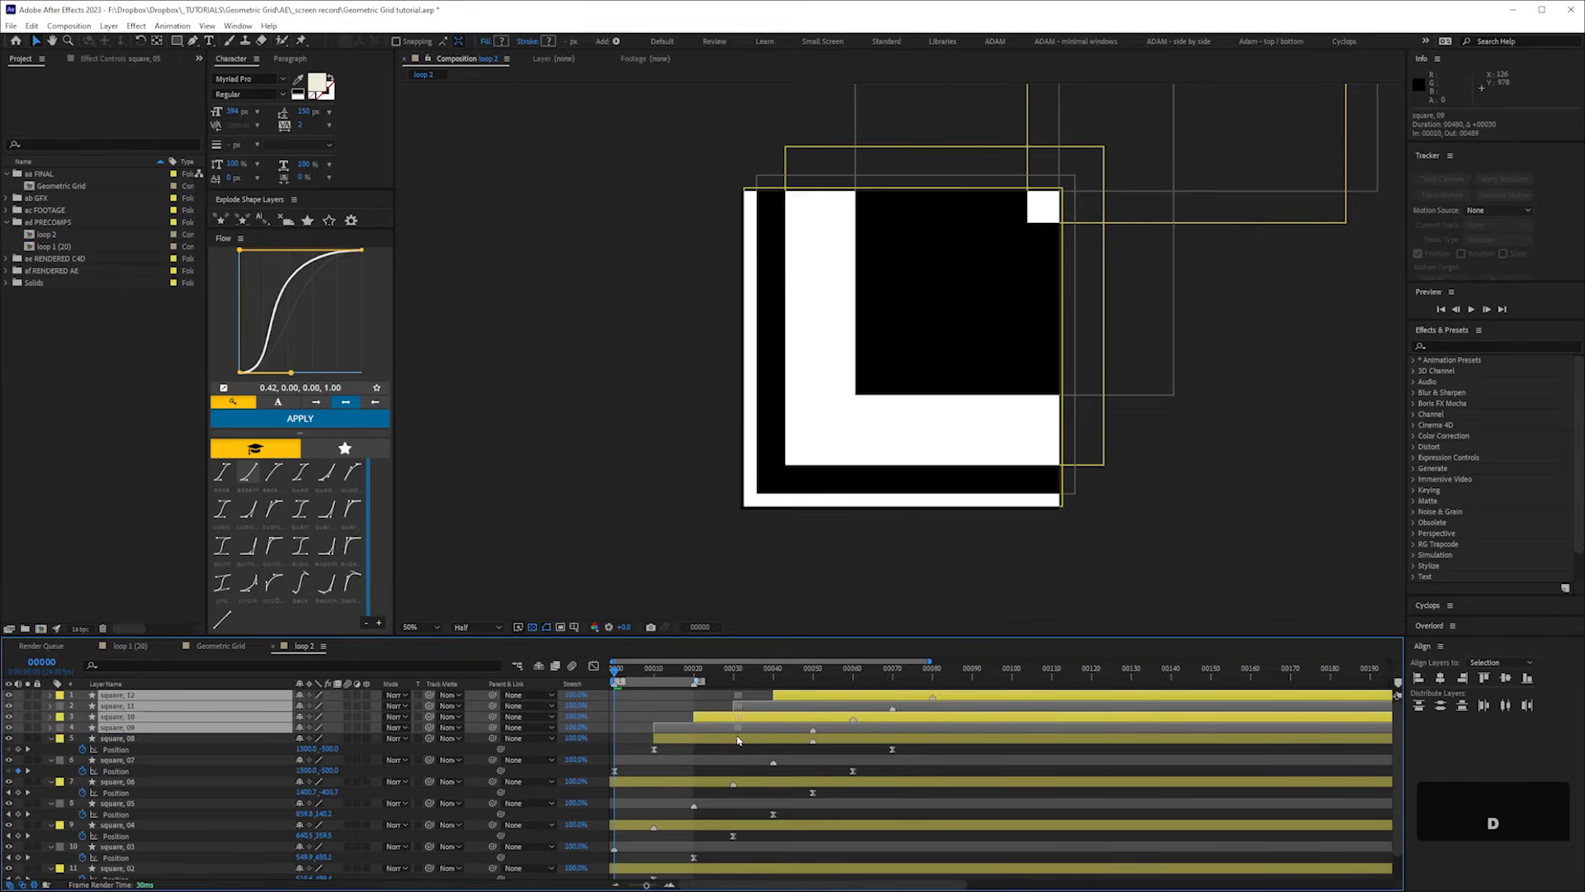
pyautogui.click(691, 668)
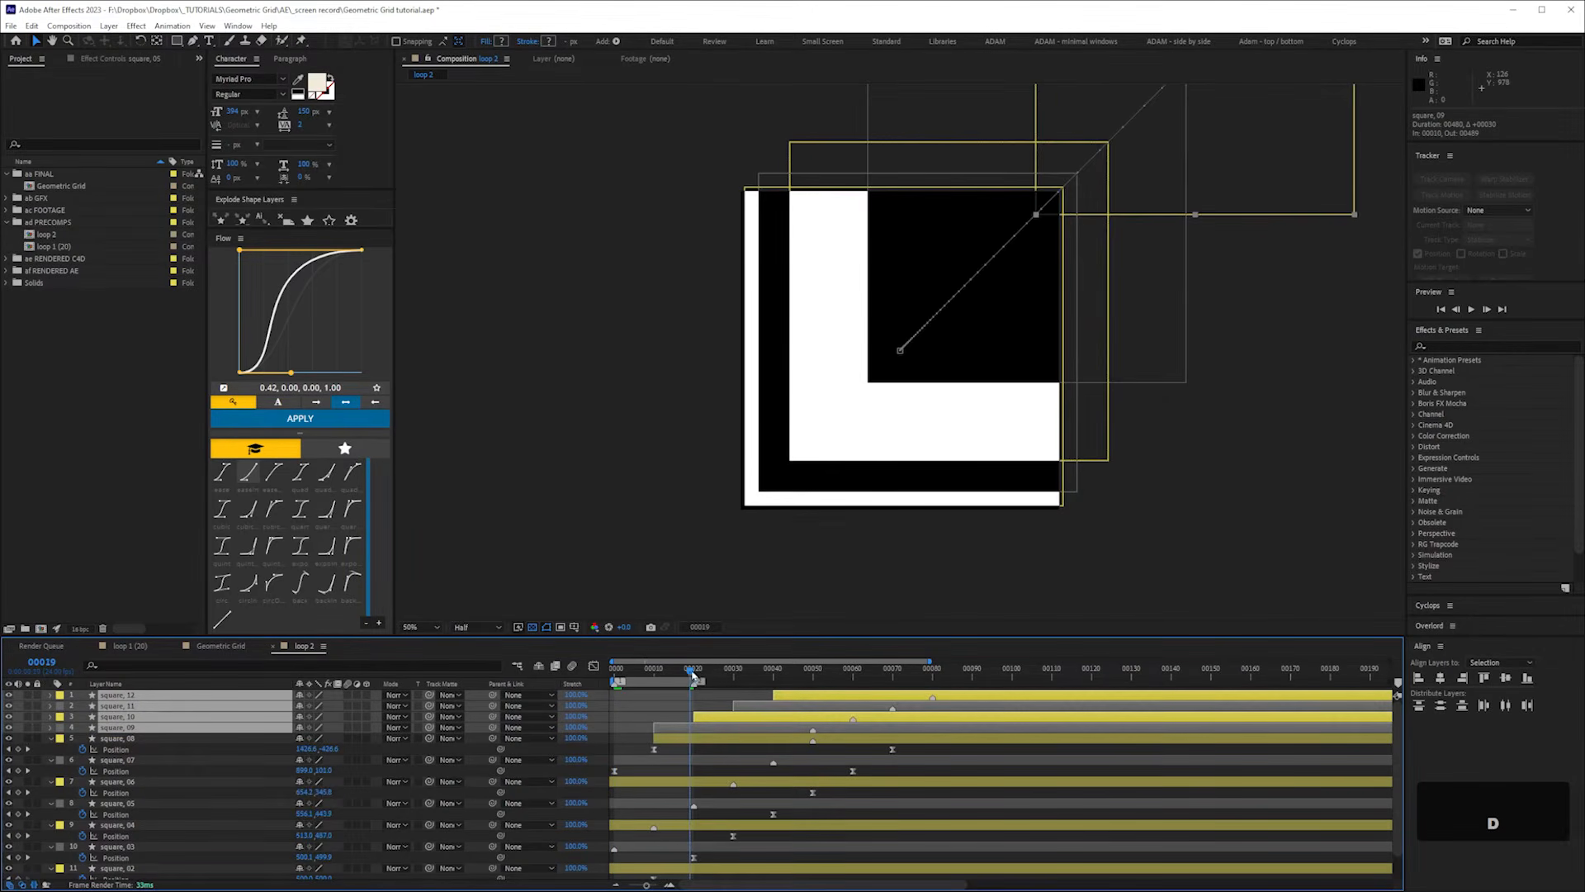
pyautogui.moveTo(693, 676); pyautogui.dragTo(695, 684)
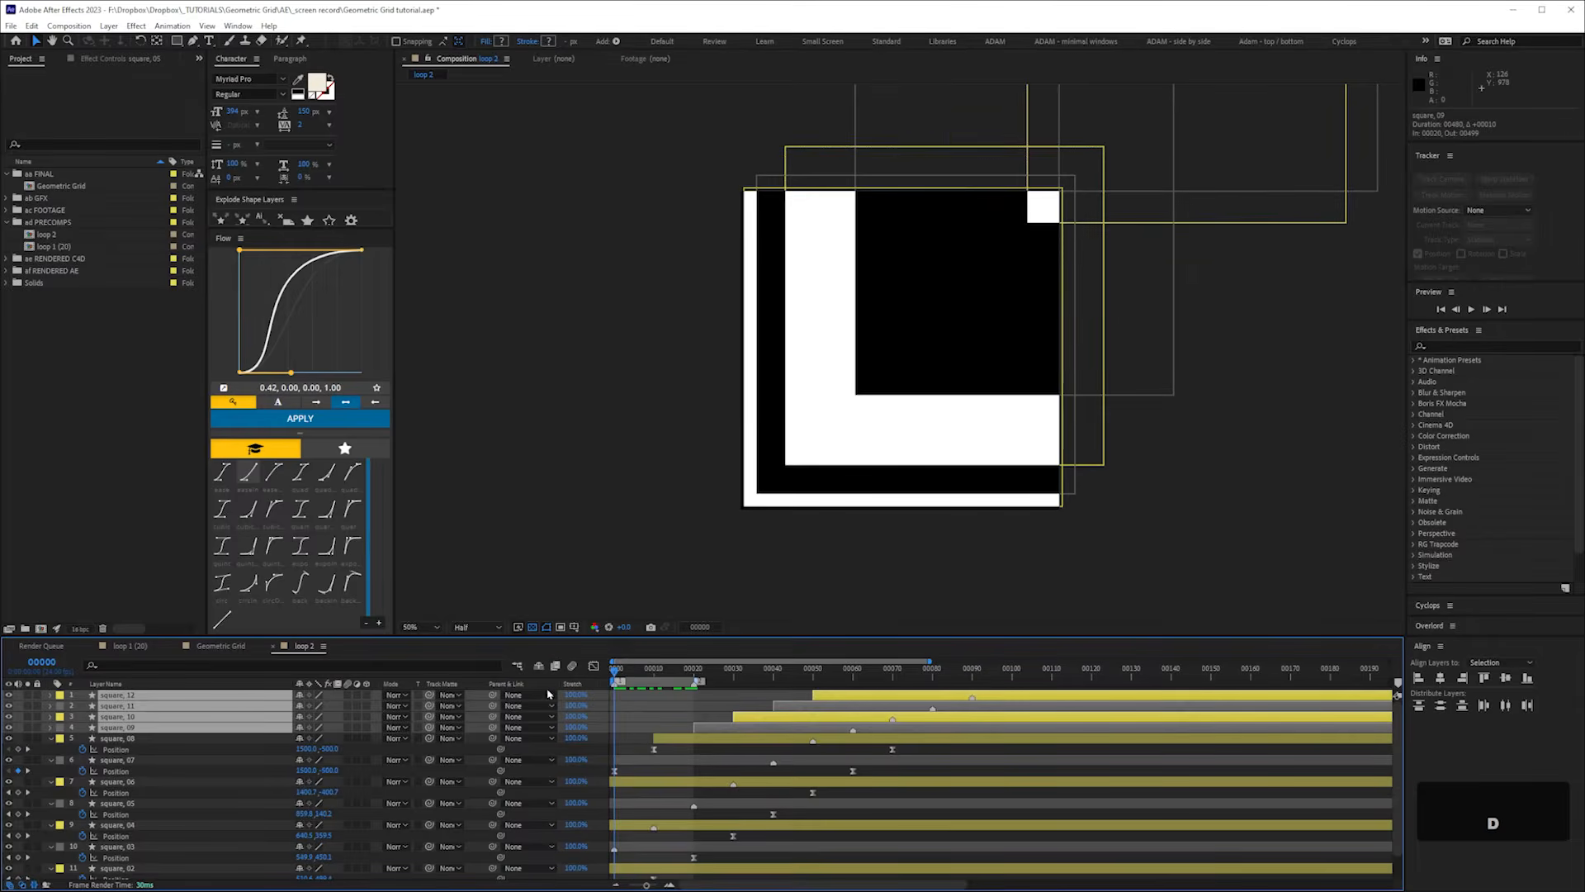
pyautogui.press('KP_0')
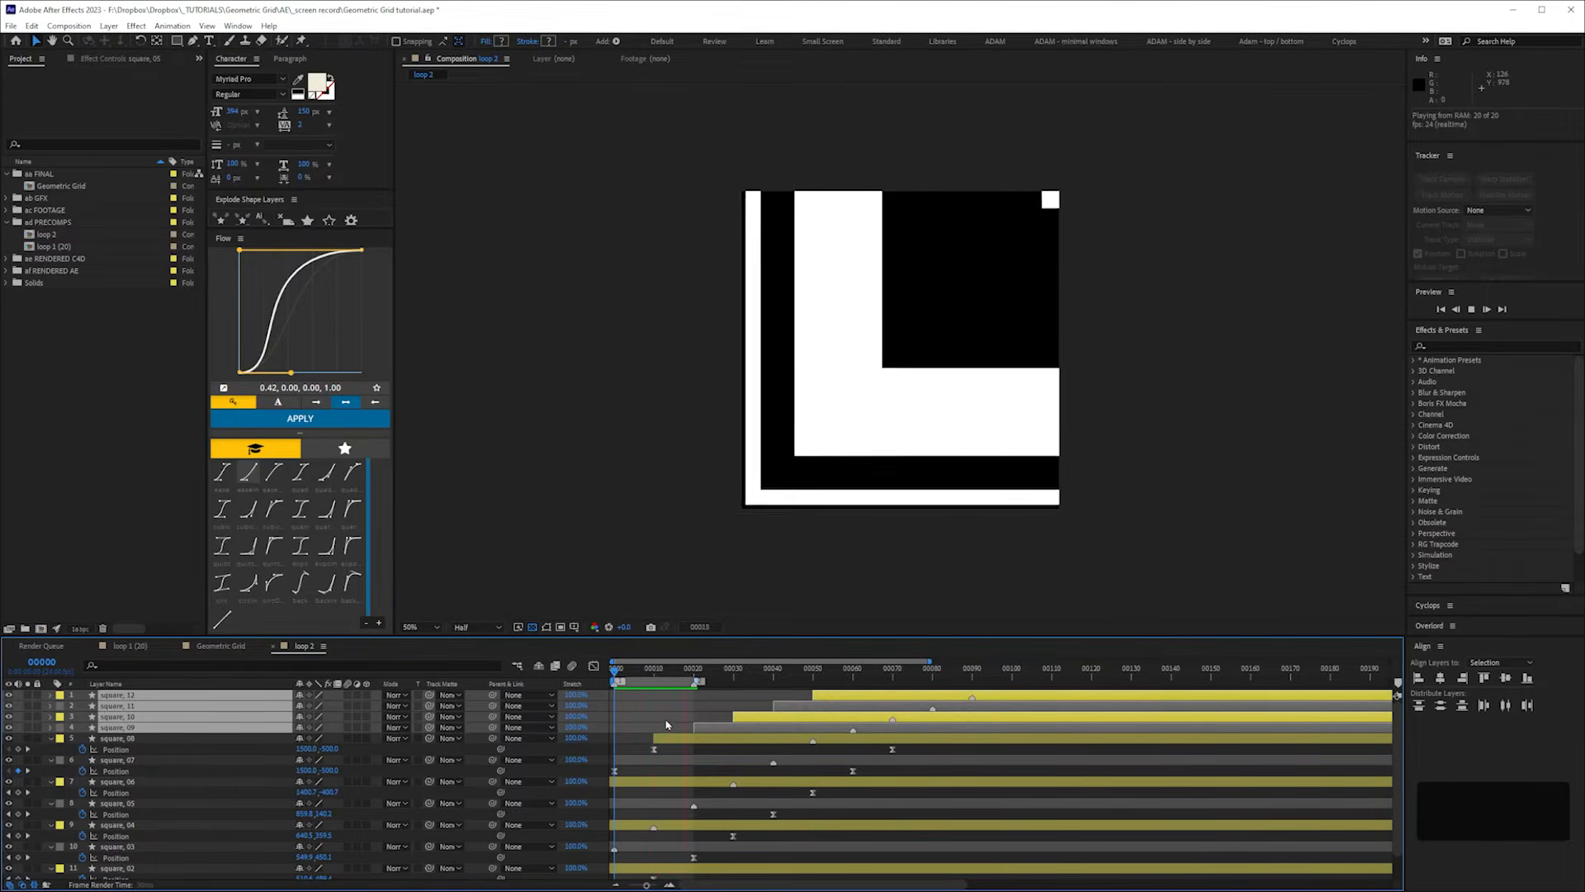
pyautogui.press('space')
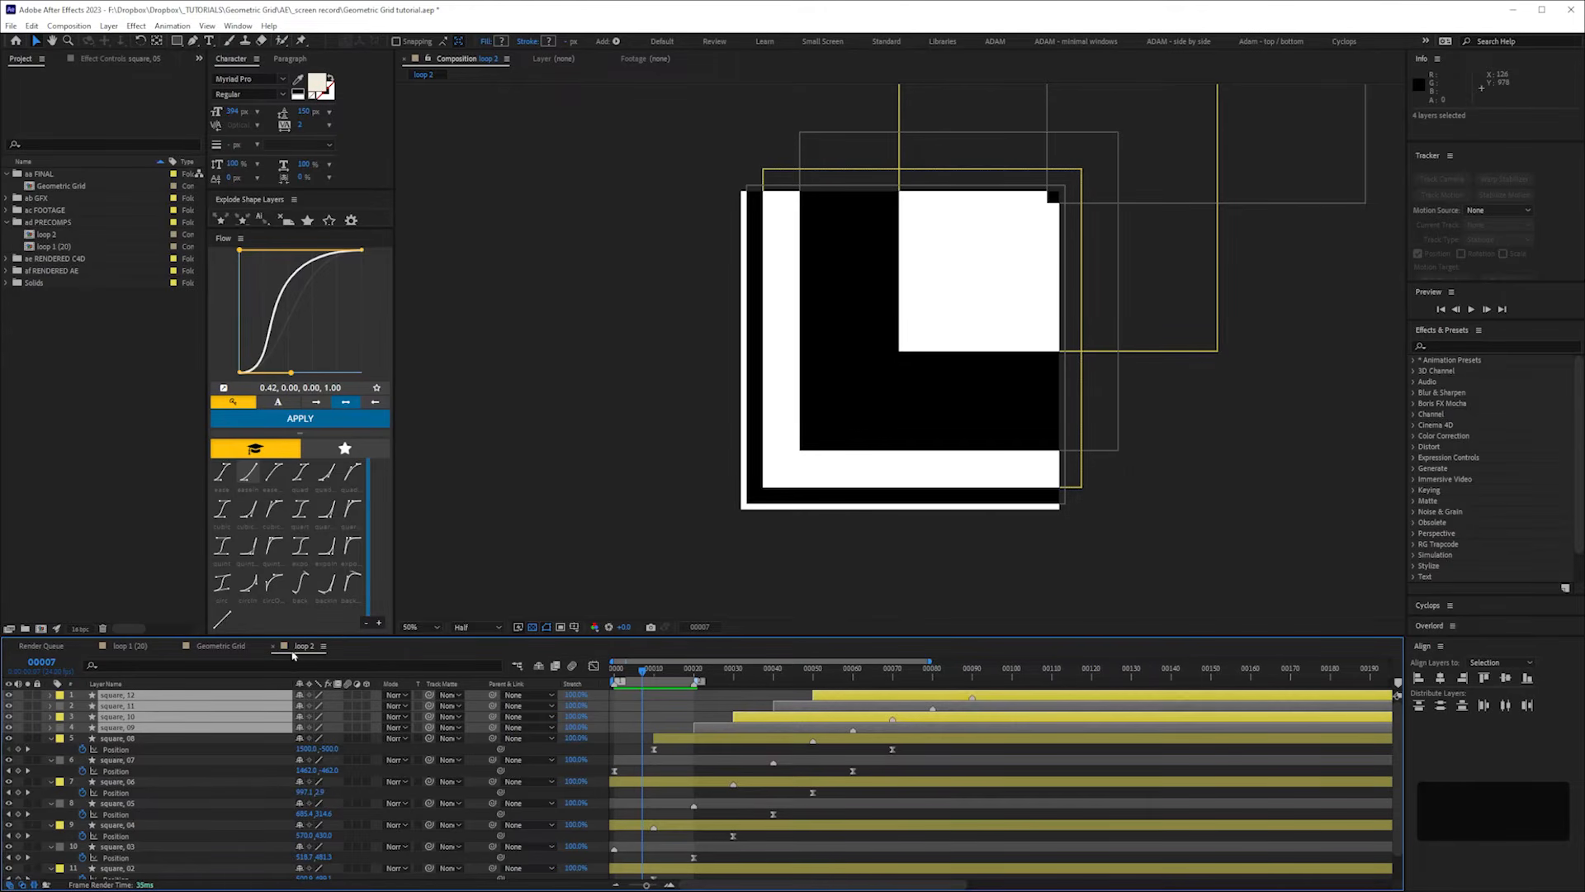
# - Rename the loop 2 composition as "loop 2 (20)" in the project
pyautogui.click(57, 236)
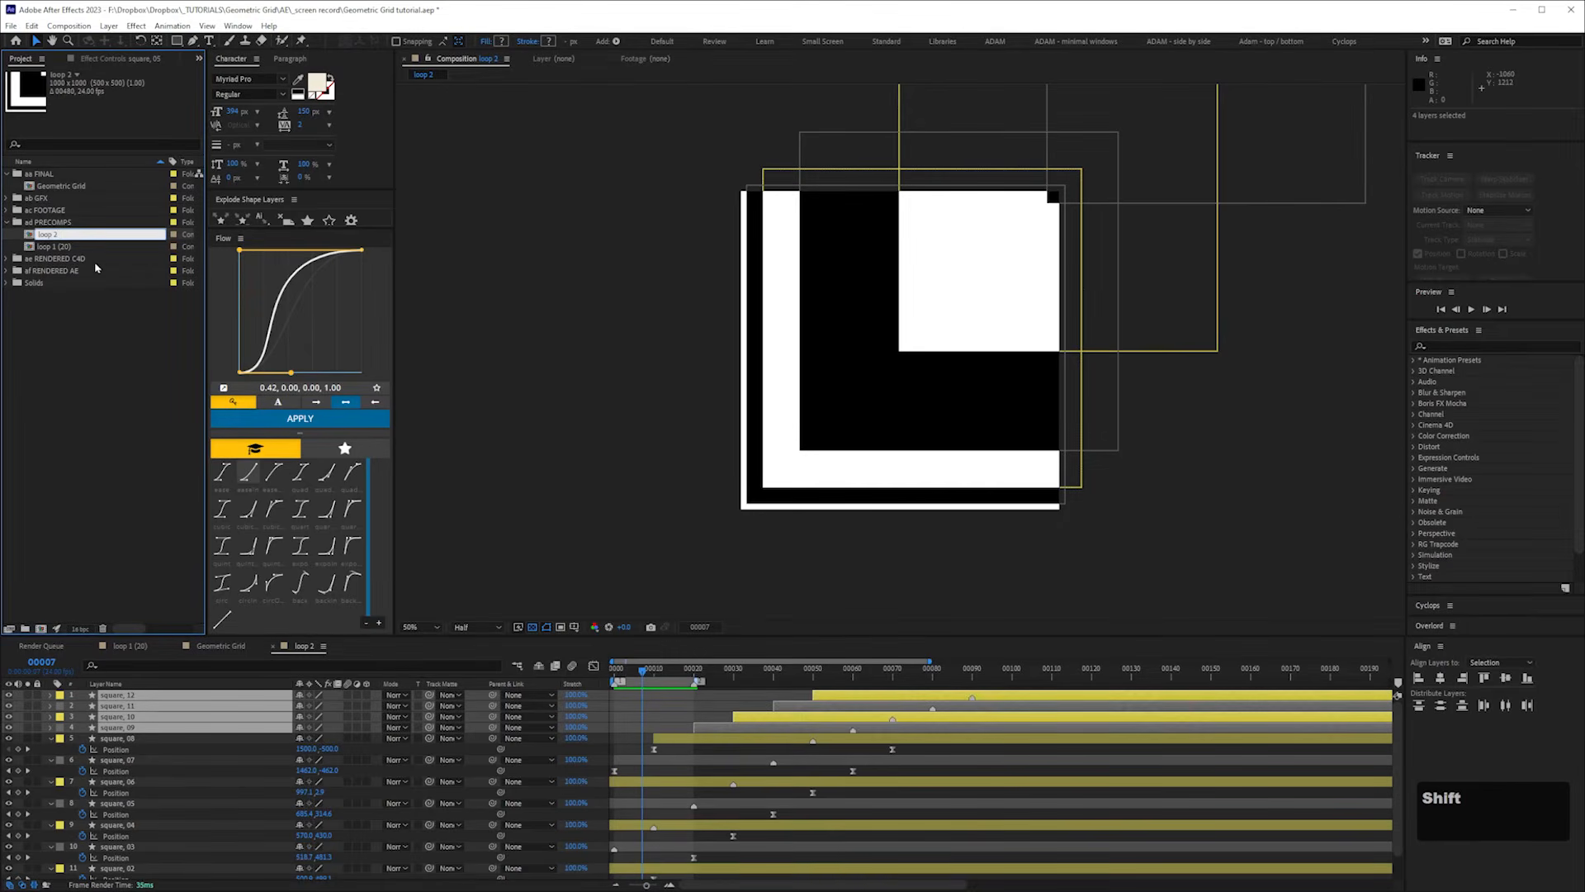
pyautogui.write('(20)')
pyautogui.press('Return')
pyautogui.click(136, 407)
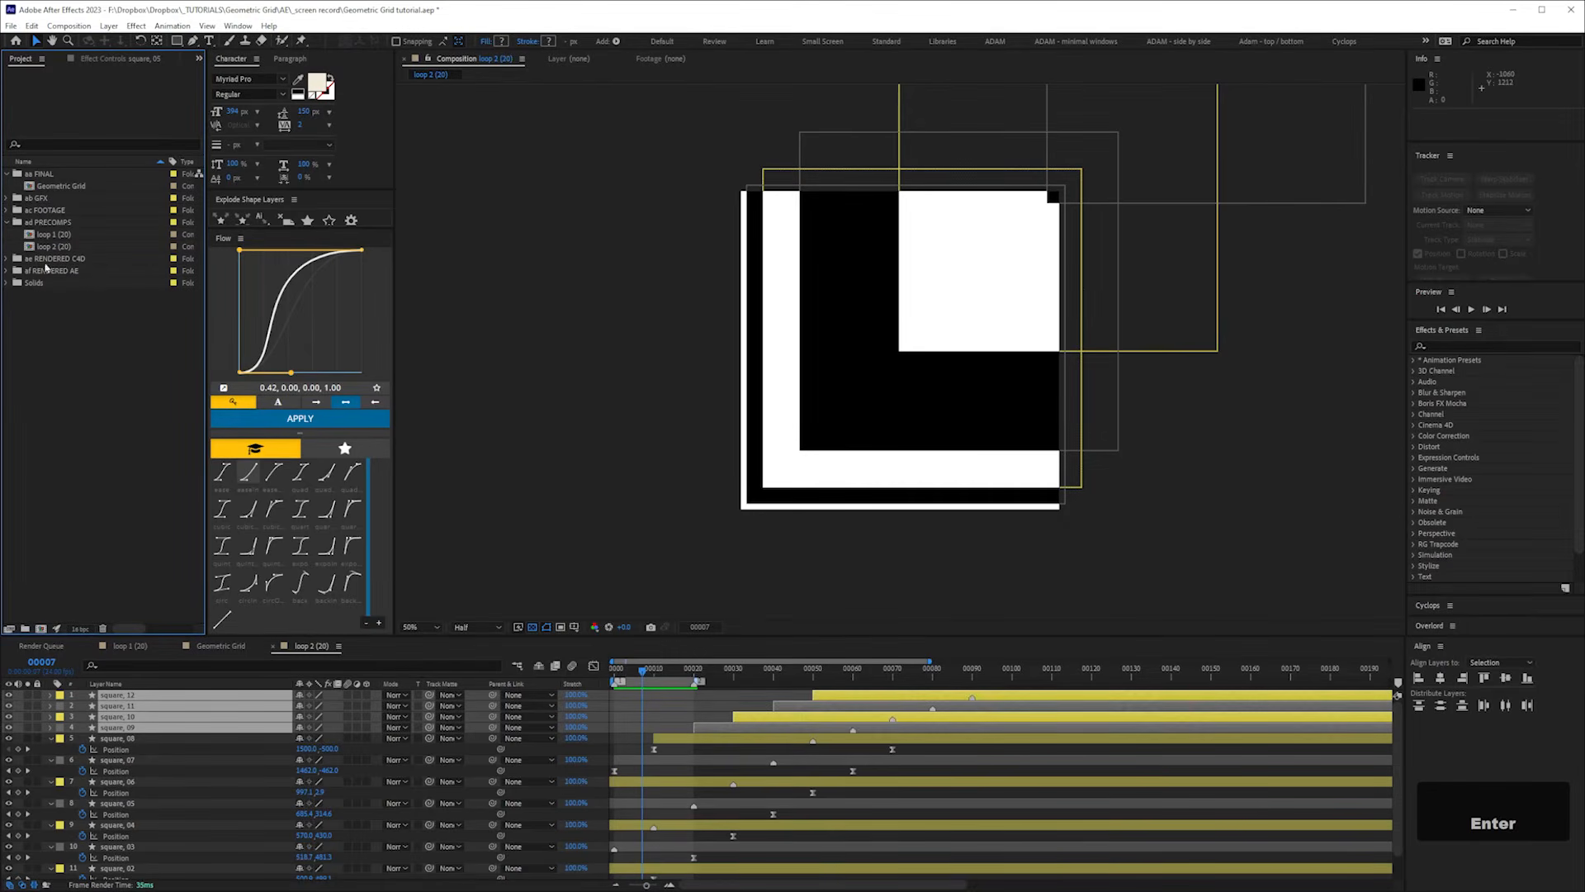
# - Open the Geometric Grid composition and duplicate the loop 1 (20) layer, placing the two copies side by side
pyautogui.doubleClick(61, 187)
pyautogui.click(142, 697)
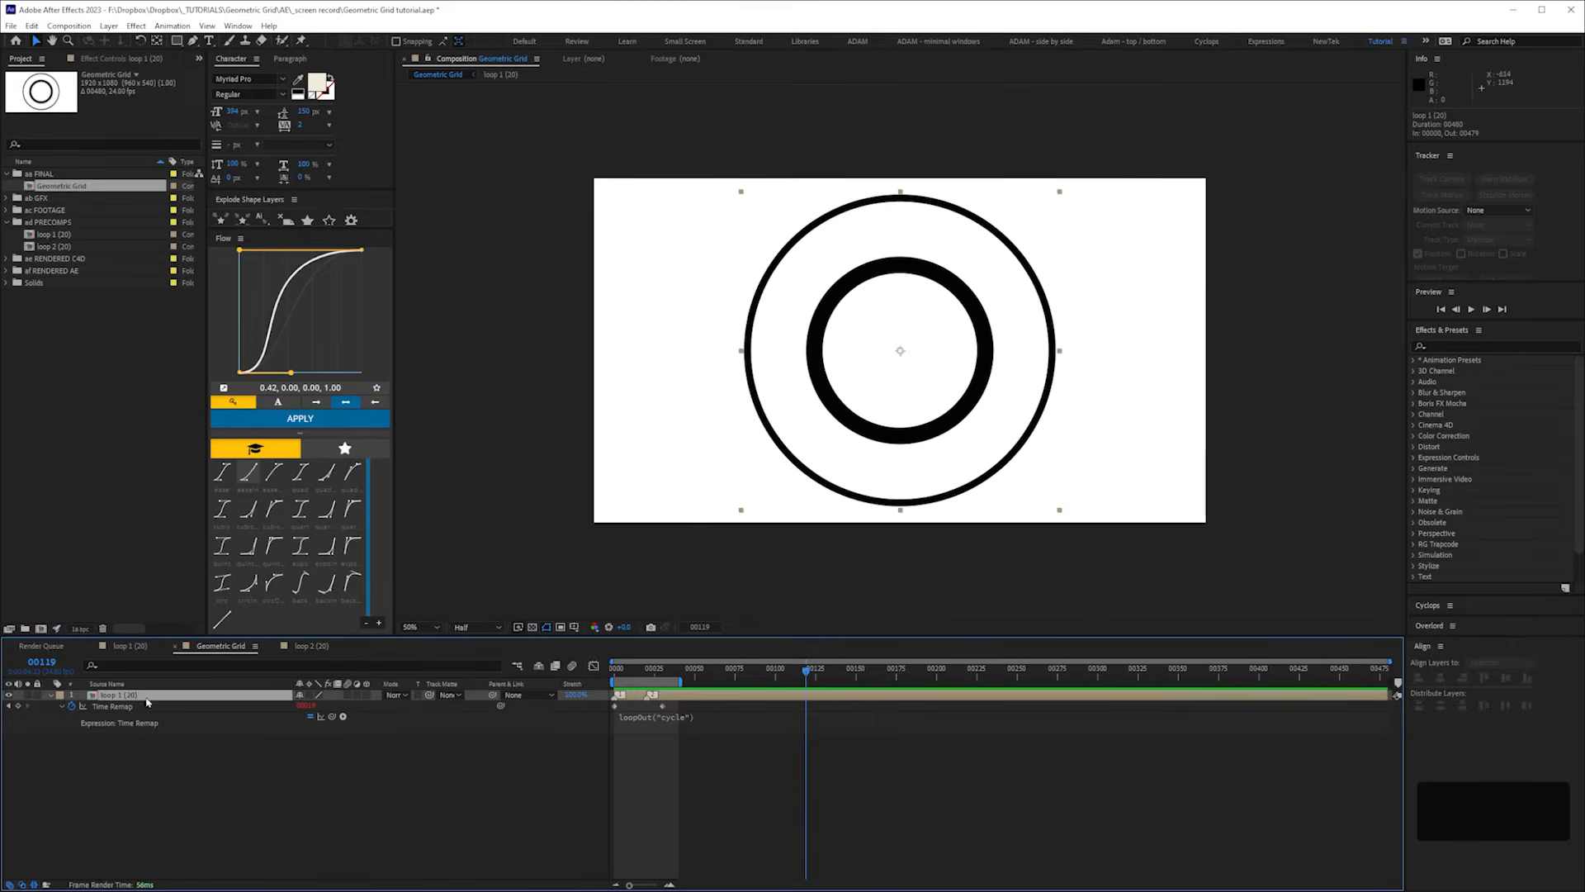
pyautogui.moveTo(895, 430); pyautogui.dragTo(1116, 420)
pyautogui.hotkey('ctrl', 'd')
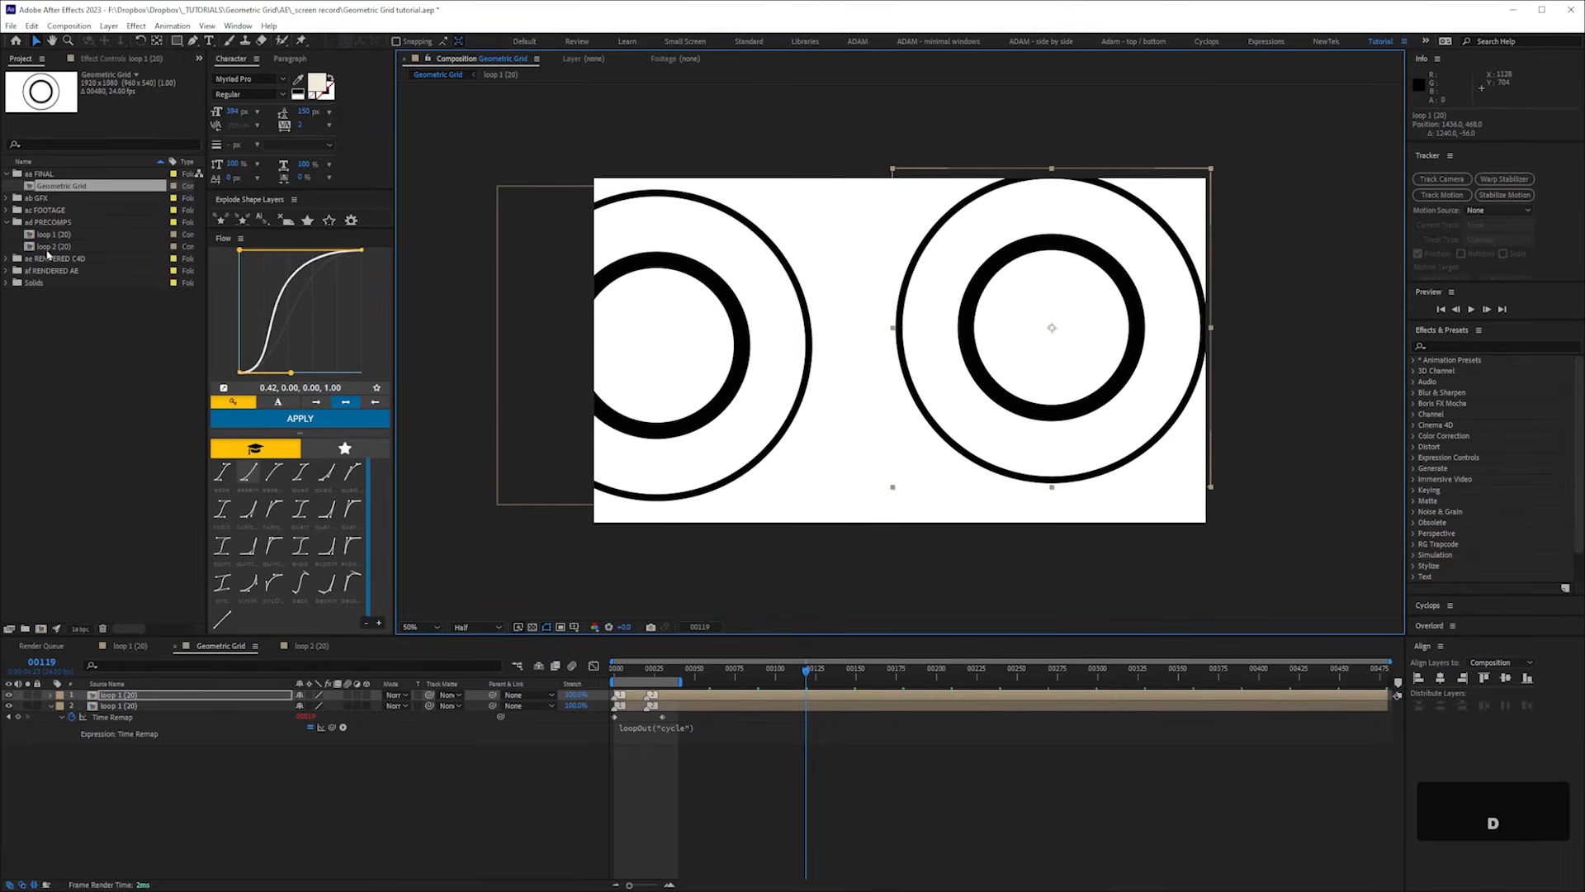
# - Replace the duplicated loop 1 (20) layer with the loop 2 (20) composition and preview the grid
pyautogui.moveTo(52, 252); pyautogui.dragTo(130, 699)
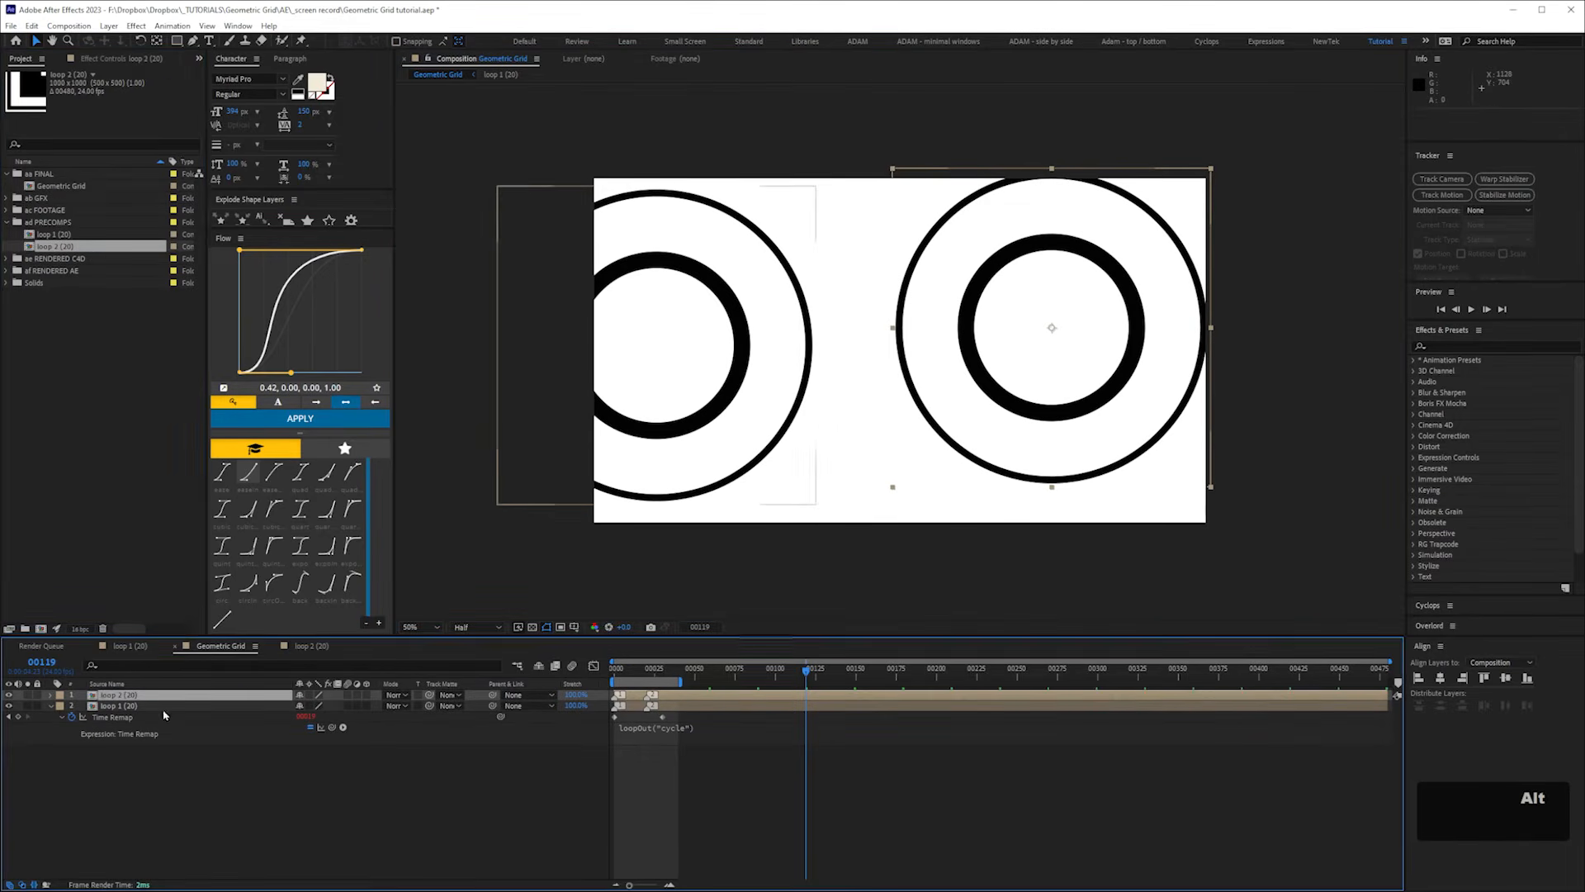
pyautogui.click(166, 793)
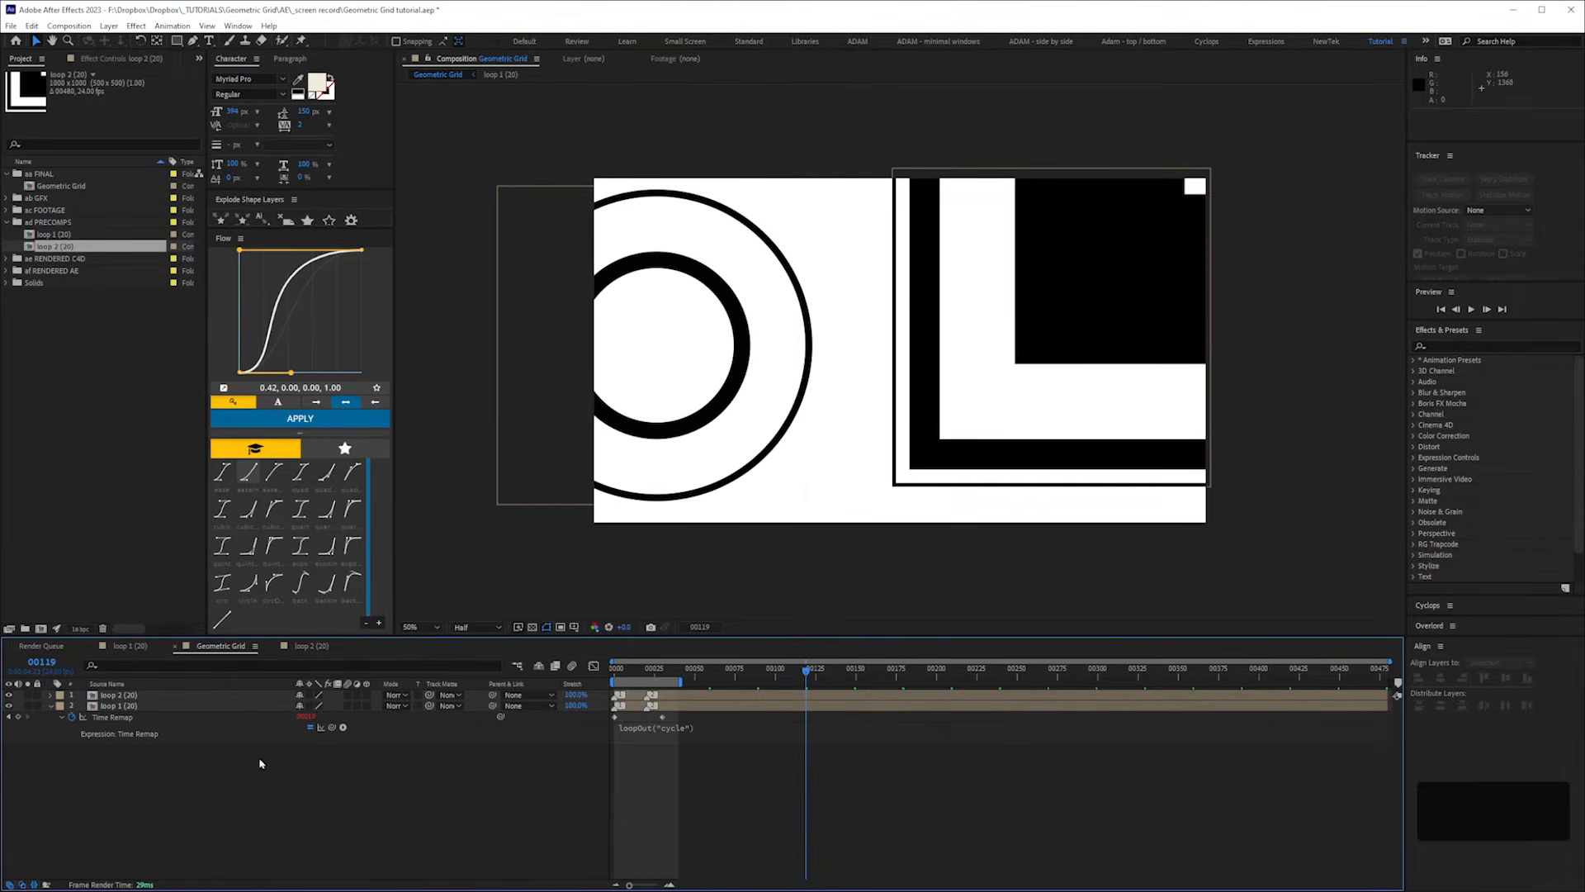
pyautogui.click(184, 694)
pyautogui.press('space')
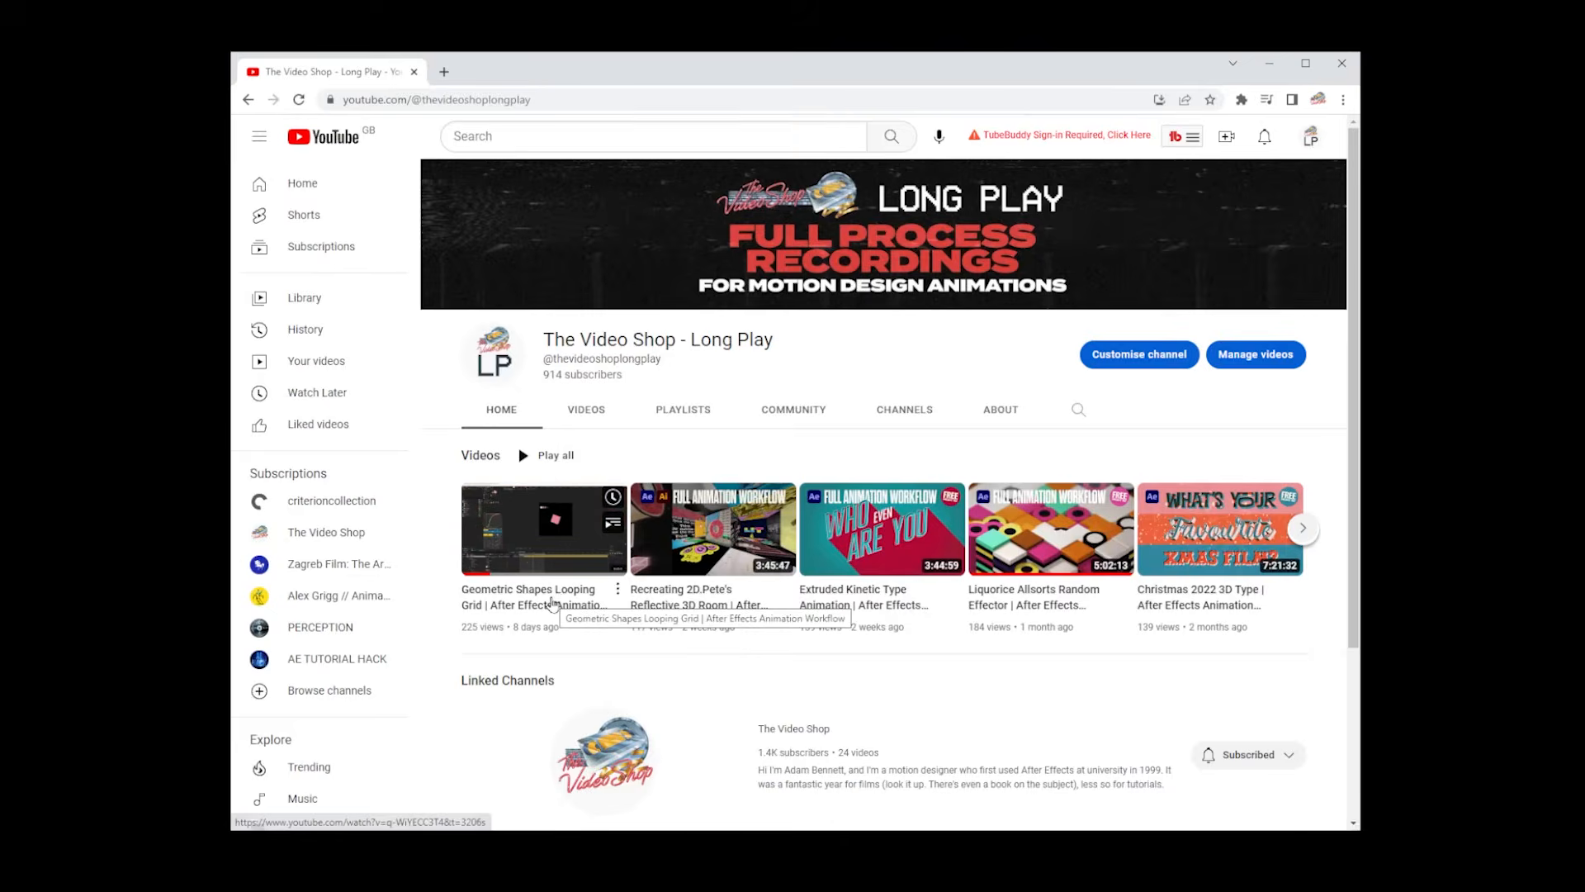
pyautogui.click(559, 601)
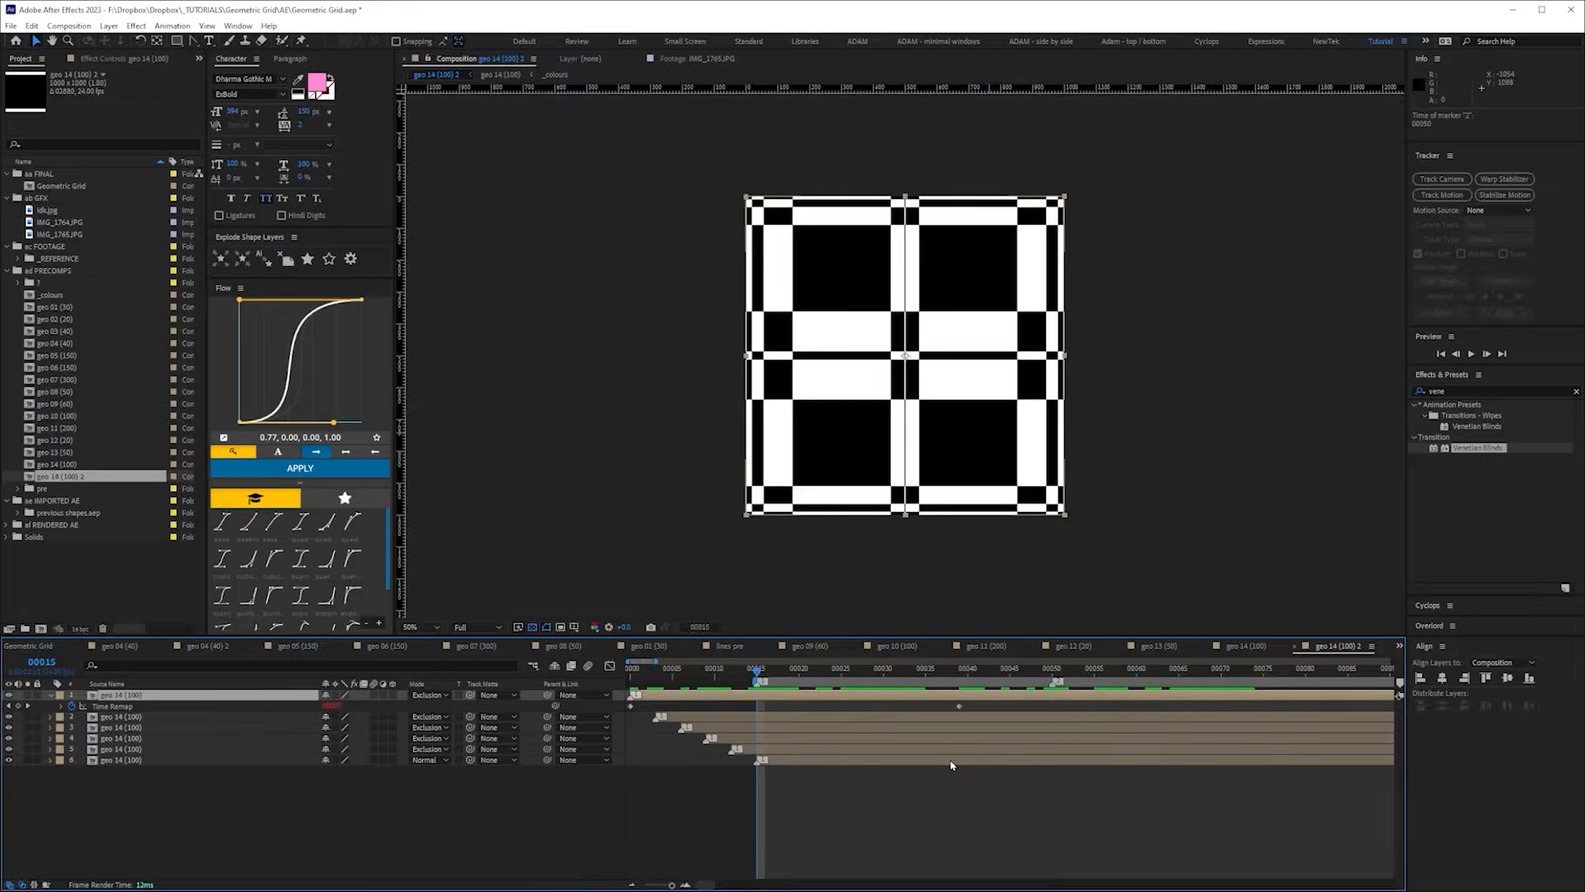
pyautogui.click(890, 816)
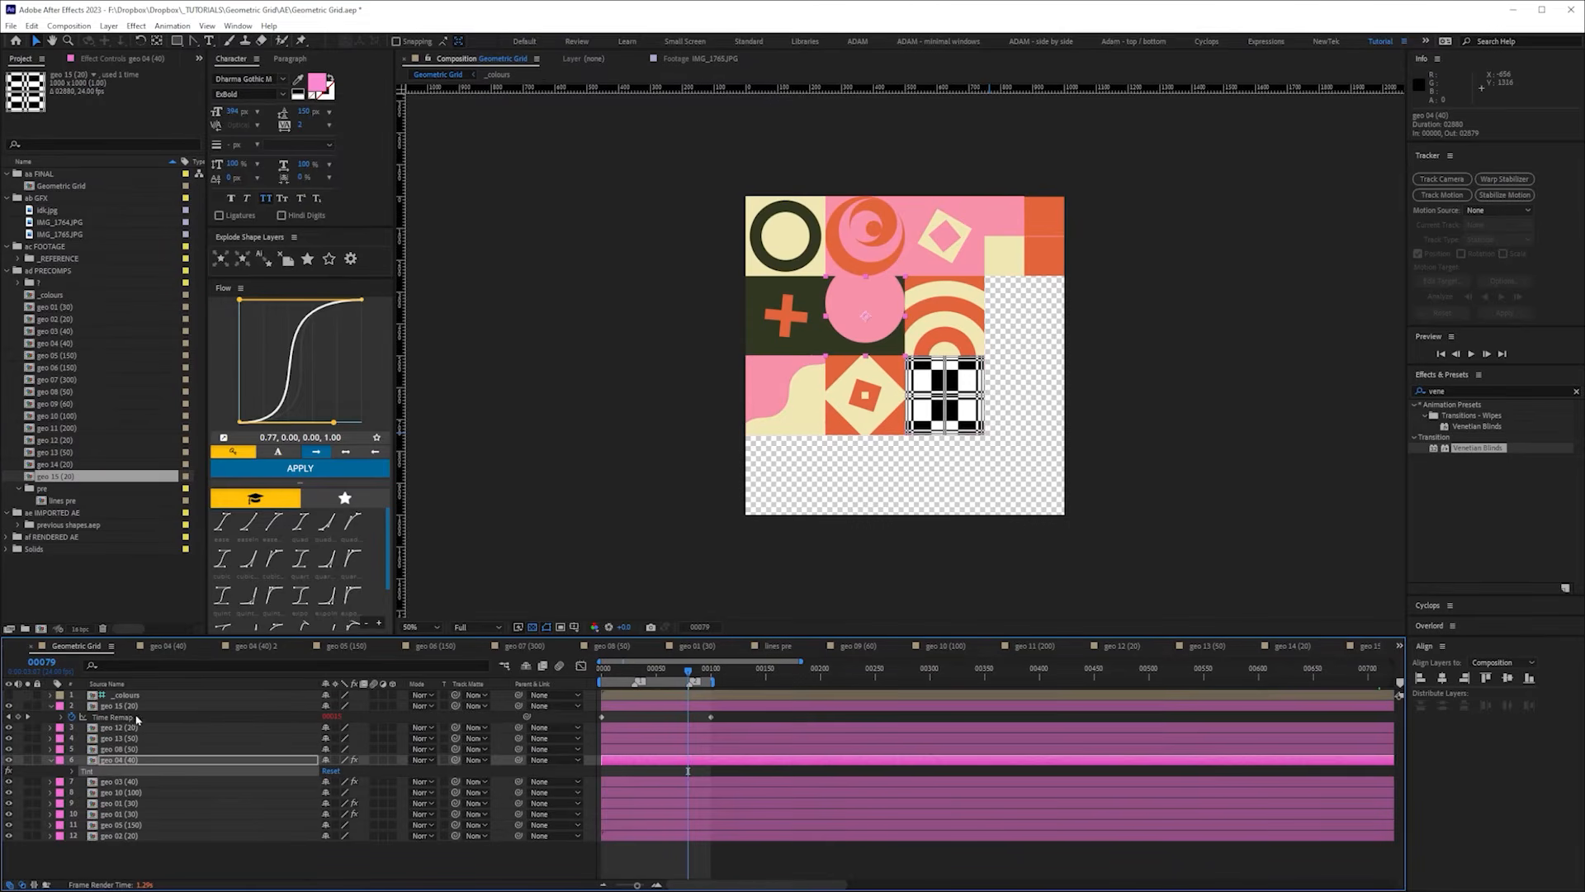
# - Paste the Tint effect from the geo 04 (40) layer onto the geo 15 (20) layer
pyautogui.click(130, 707)
pyautogui.hotkey('ctrl', 'v')
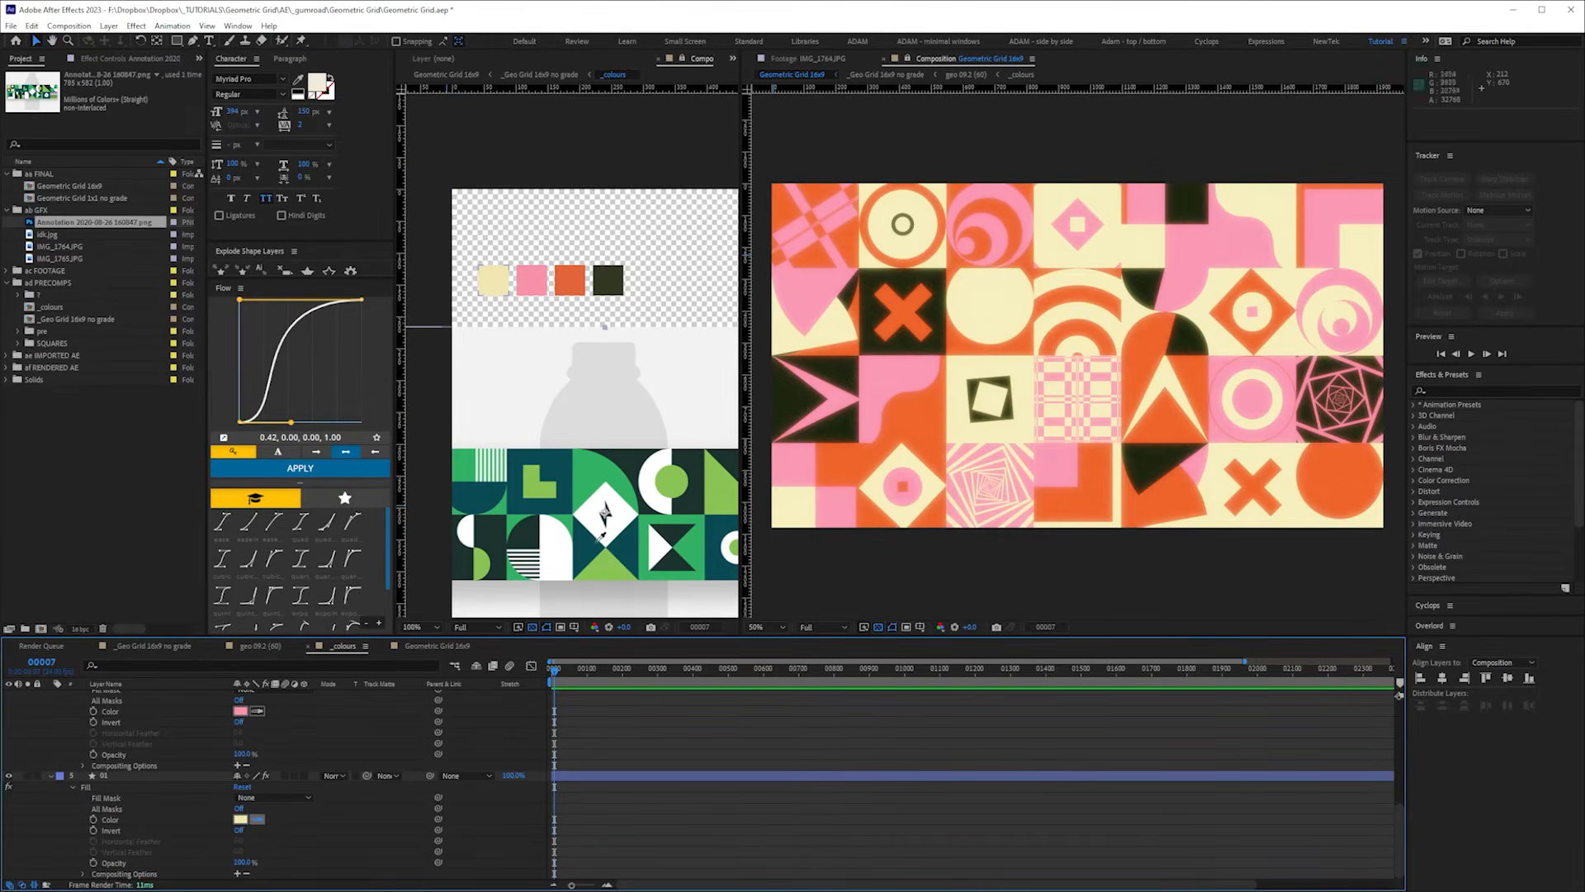
# - Recolour the first three palette swatches in _colours white, green and dark teal by sampling the reference image, and start sampling for the fourth
pyautogui.click(605, 514)
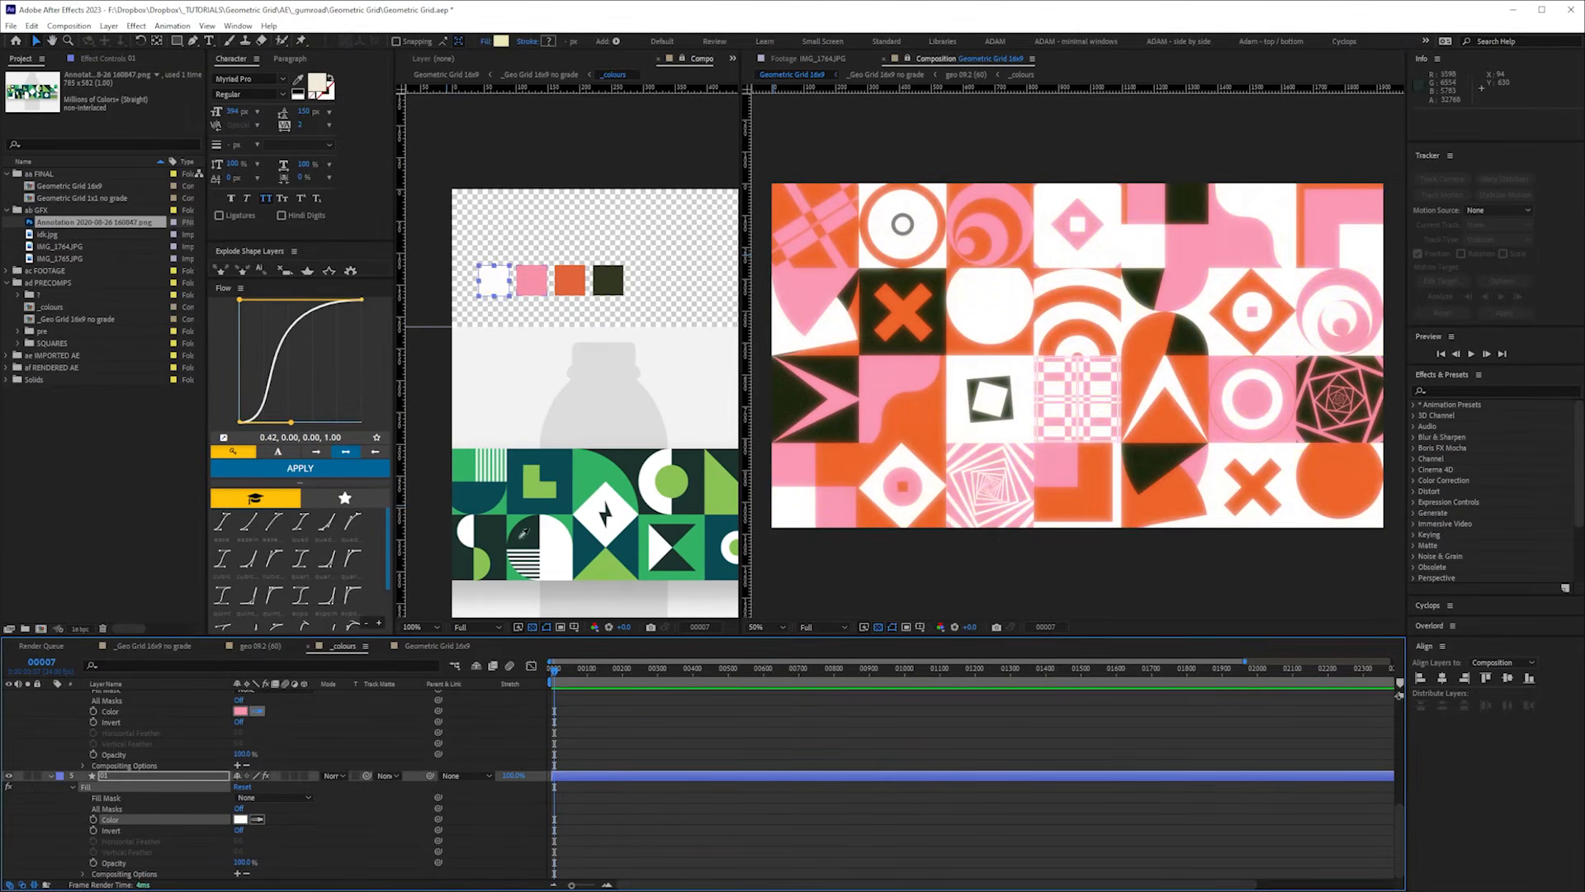
pyautogui.click(601, 462)
pyautogui.press('space')
pyautogui.moveTo(262, 740); pyautogui.dragTo(254, 824)
pyautogui.press('space')
pyautogui.moveTo(264, 729); pyautogui.dragTo(259, 762)
pyautogui.click(257, 719)
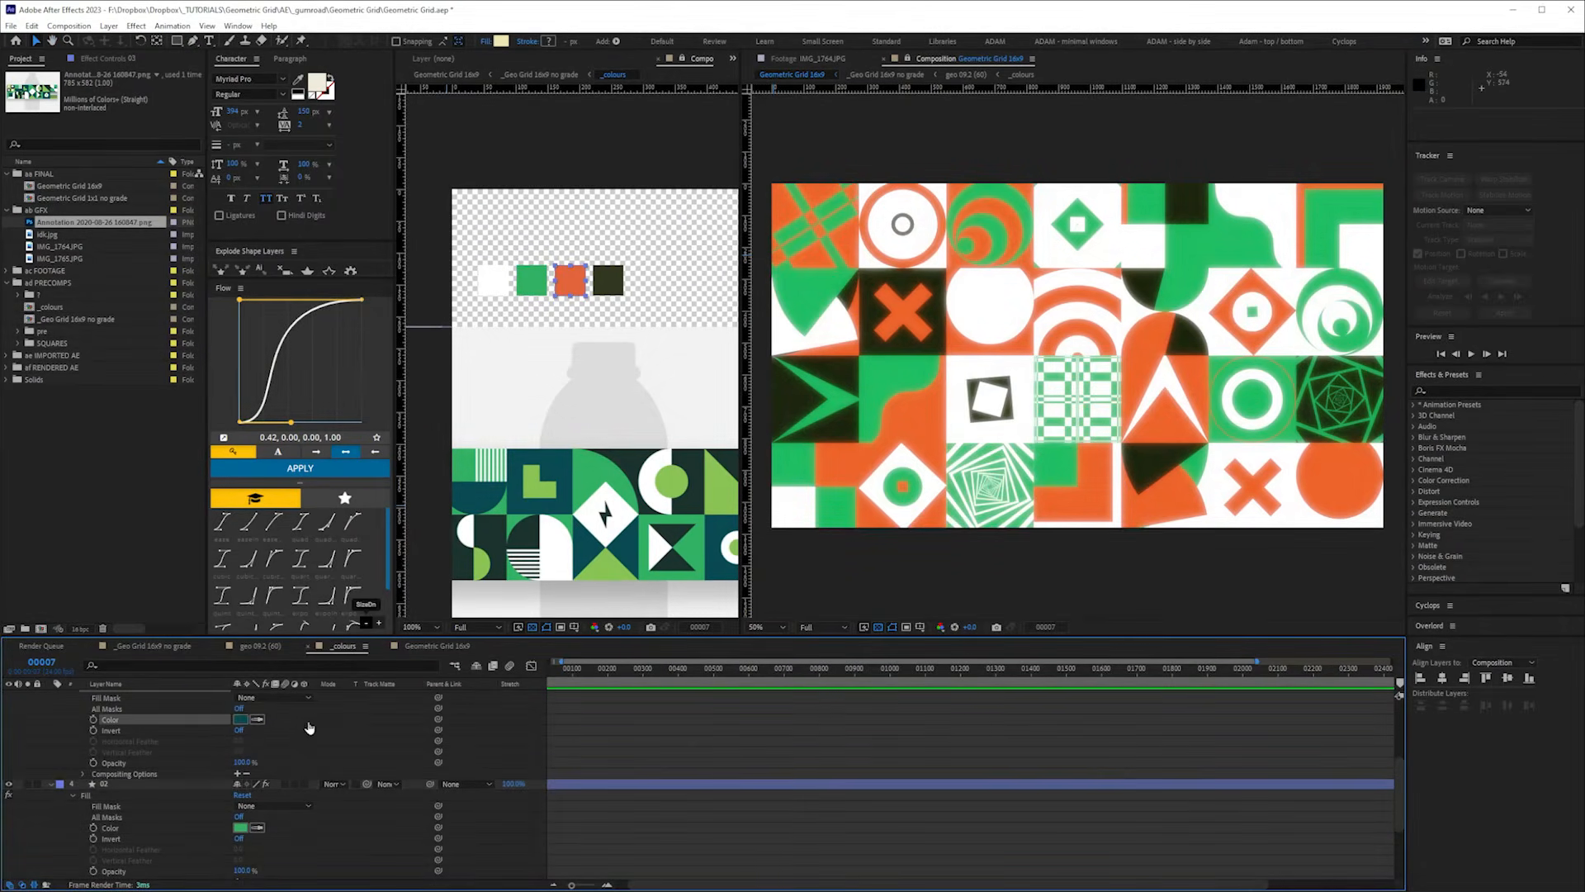
pyautogui.moveTo(309, 727); pyautogui.dragTo(299, 821)
pyautogui.click(256, 706)
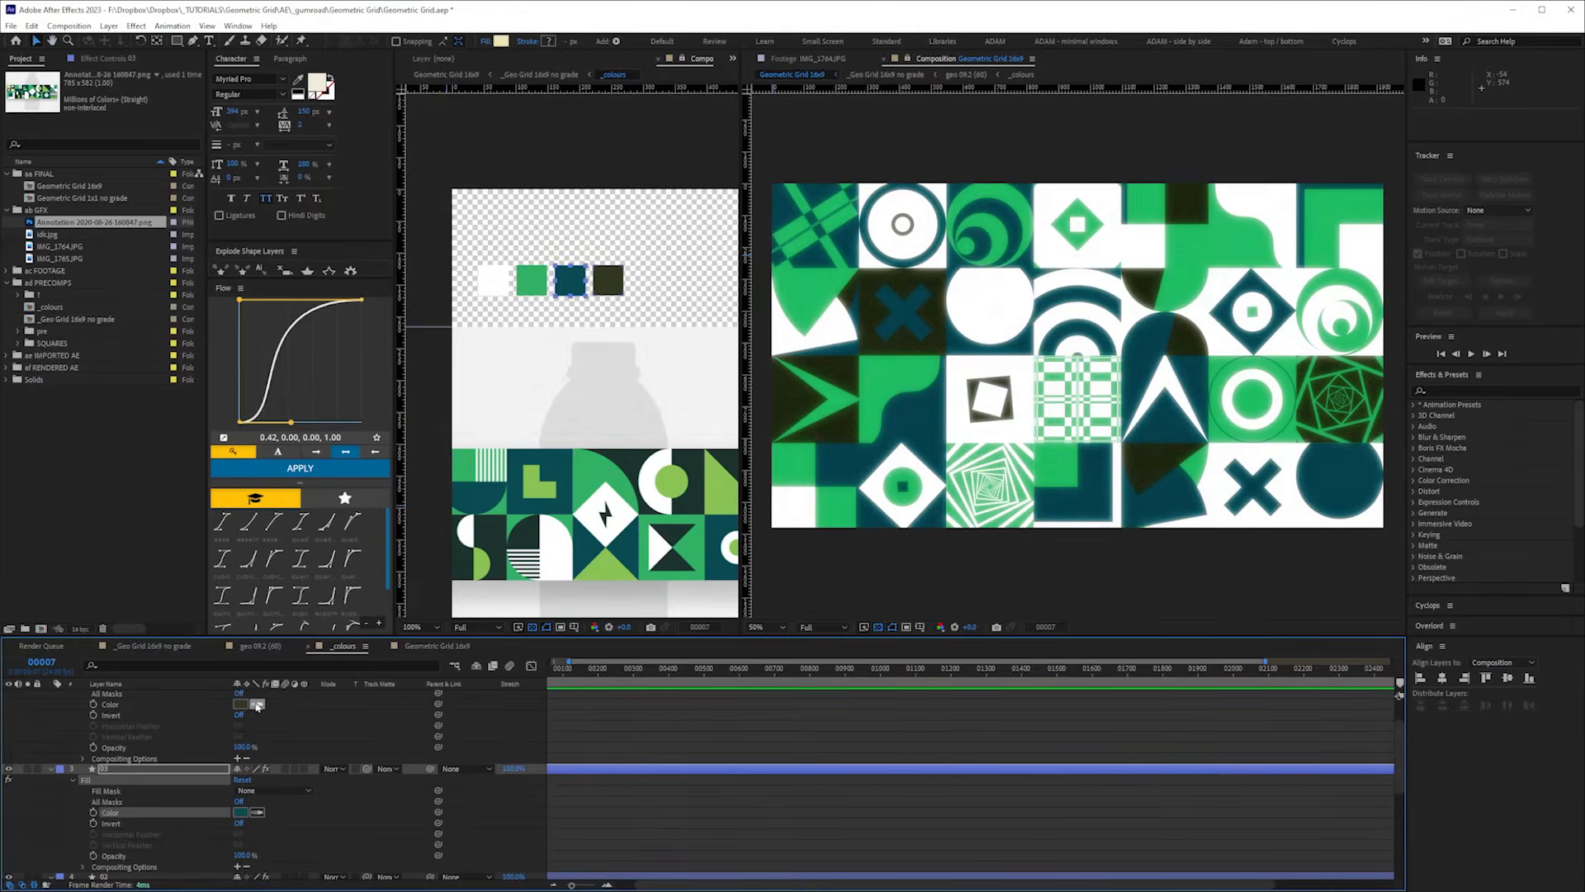
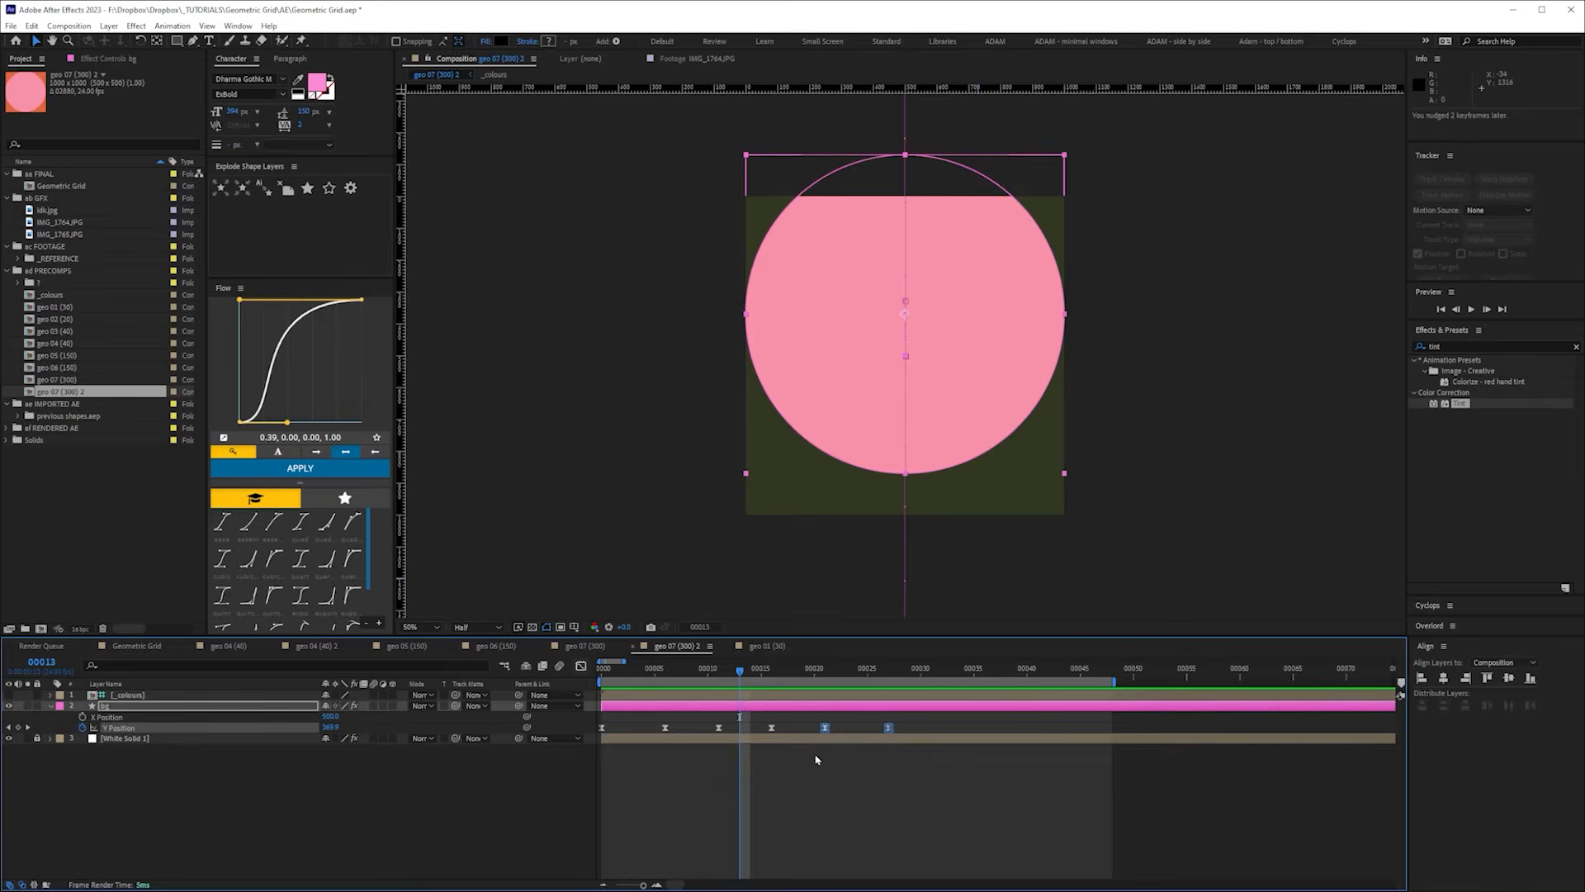
# - Preview the looping circle and quarter-circle animations
pyautogui.click(862, 822)
pyautogui.press('space')
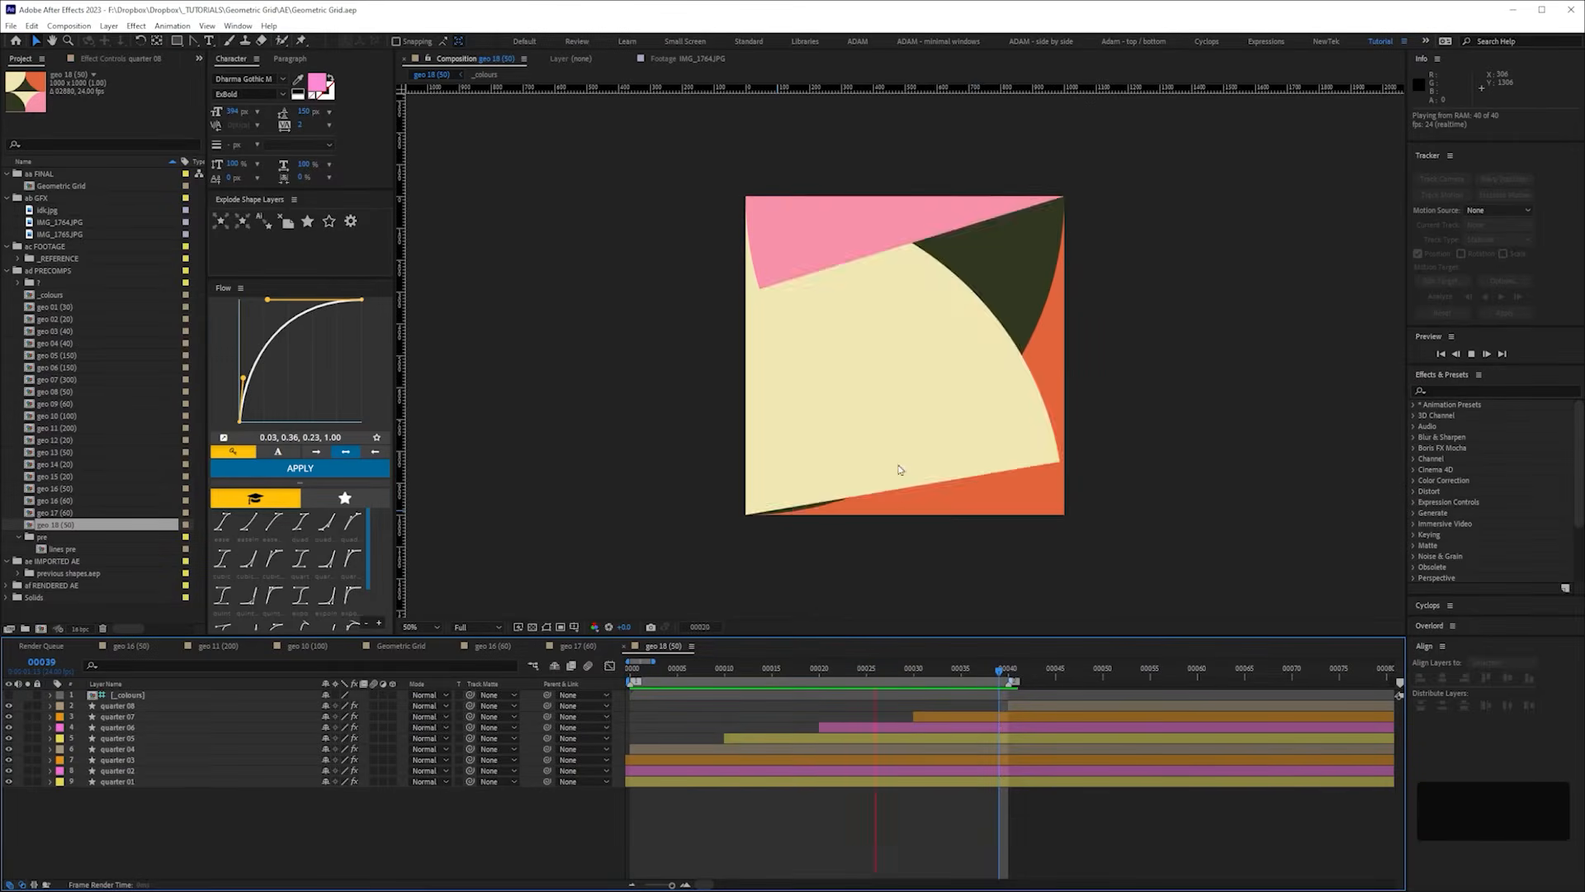
pyautogui.press('space')
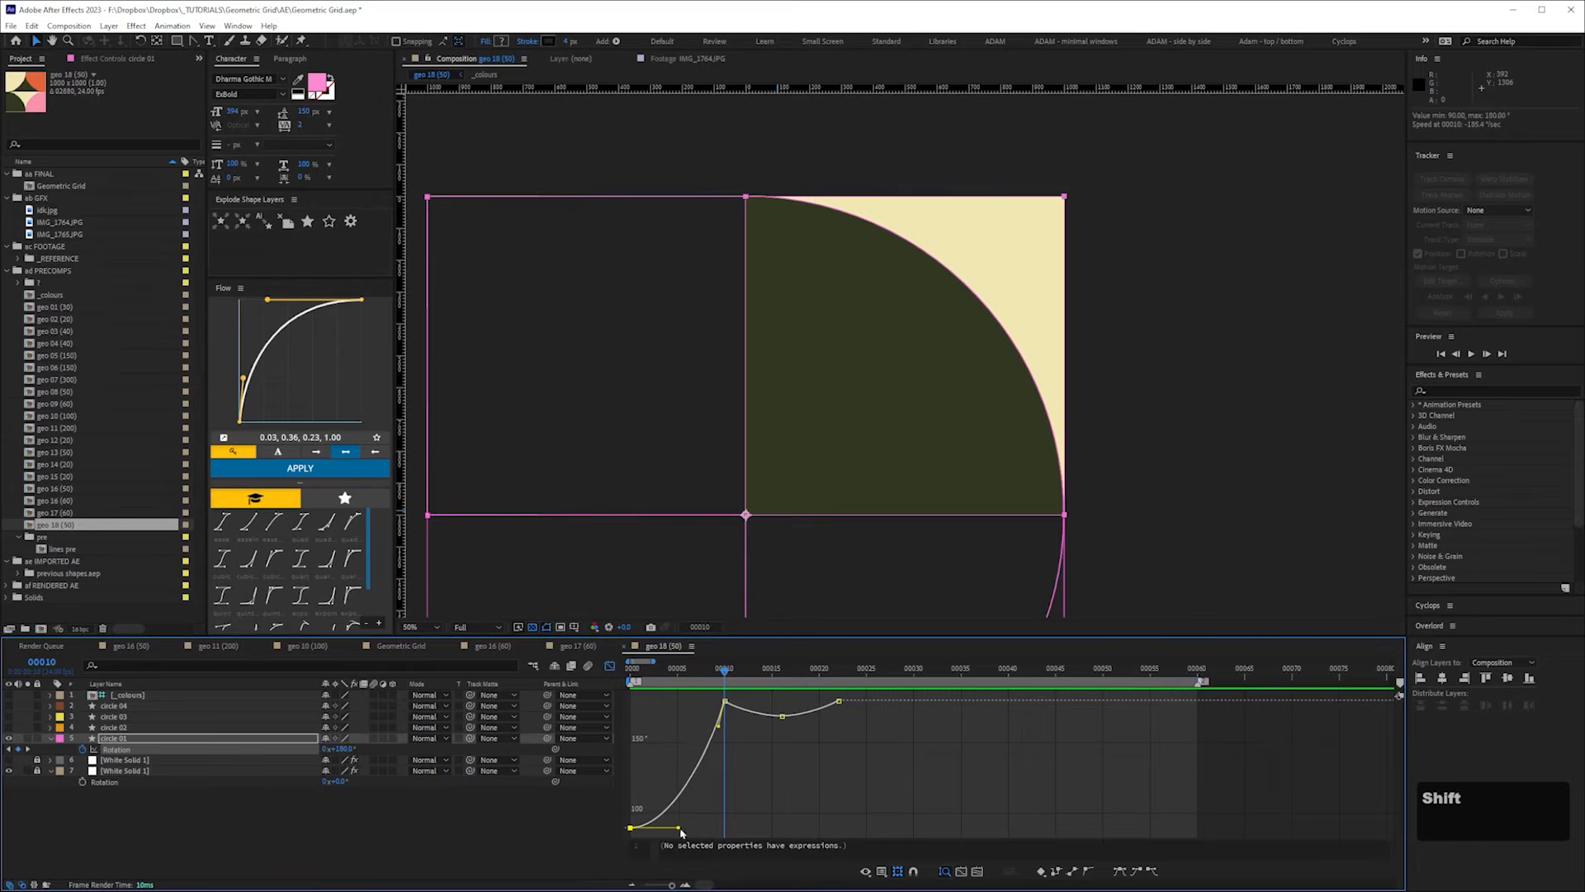
# - Leave the graph editor for circle 01's rotation, end the geo 18 (50) work area at frame 29, and preview it
pyautogui.click(610, 667)
pyautogui.press('space')
pyautogui.click(904, 671)
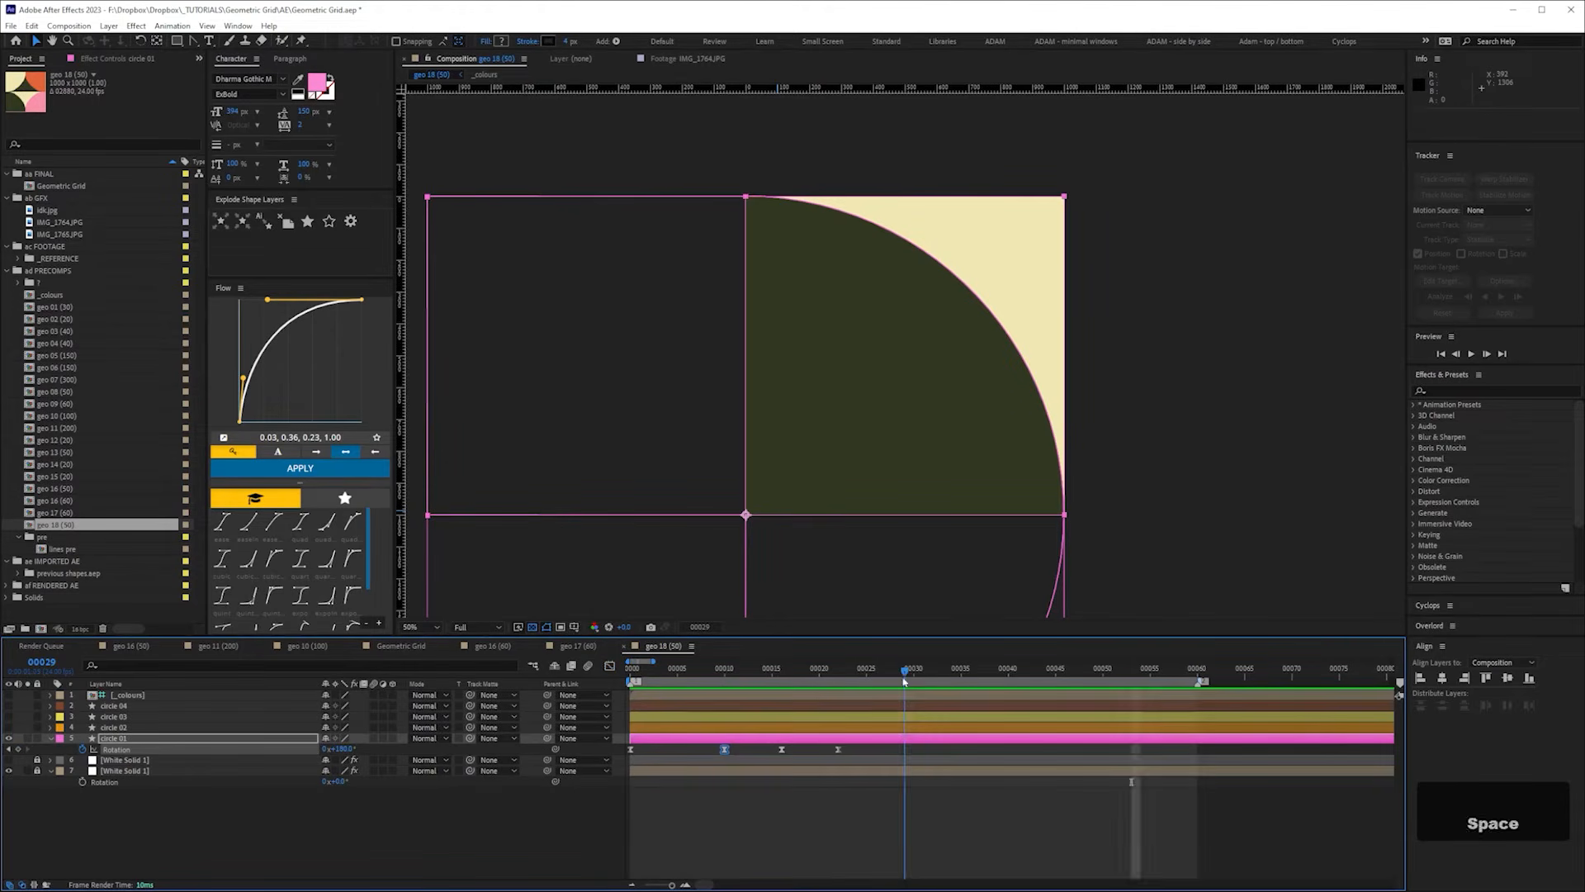
pyautogui.press('n')
pyautogui.press('KP_0')
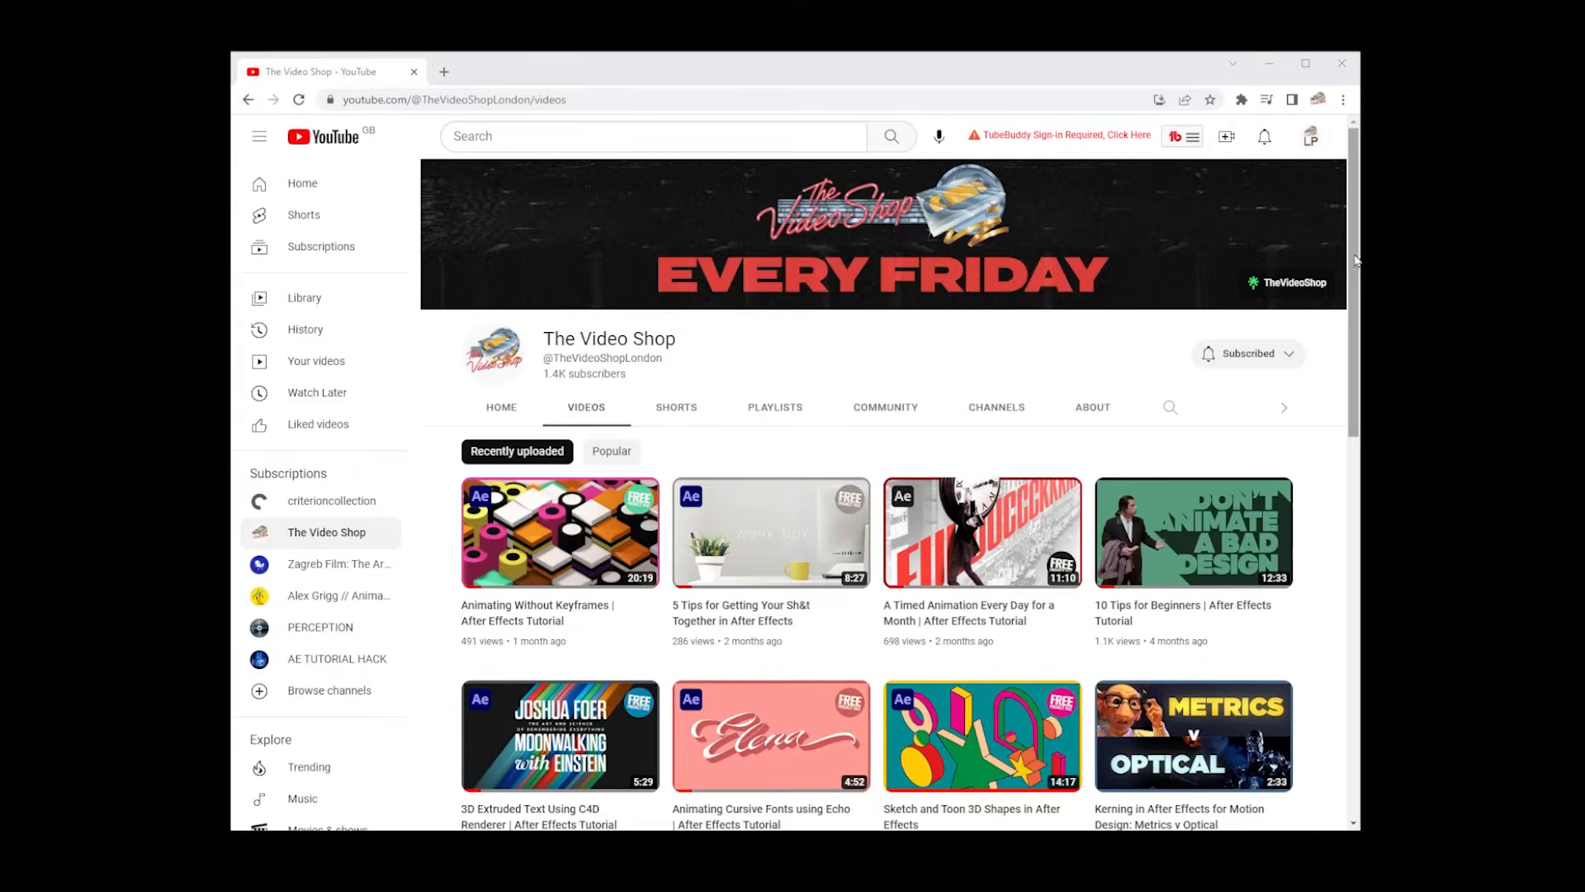
pyautogui.moveTo(1354, 264); pyautogui.dragTo(1362, 563)
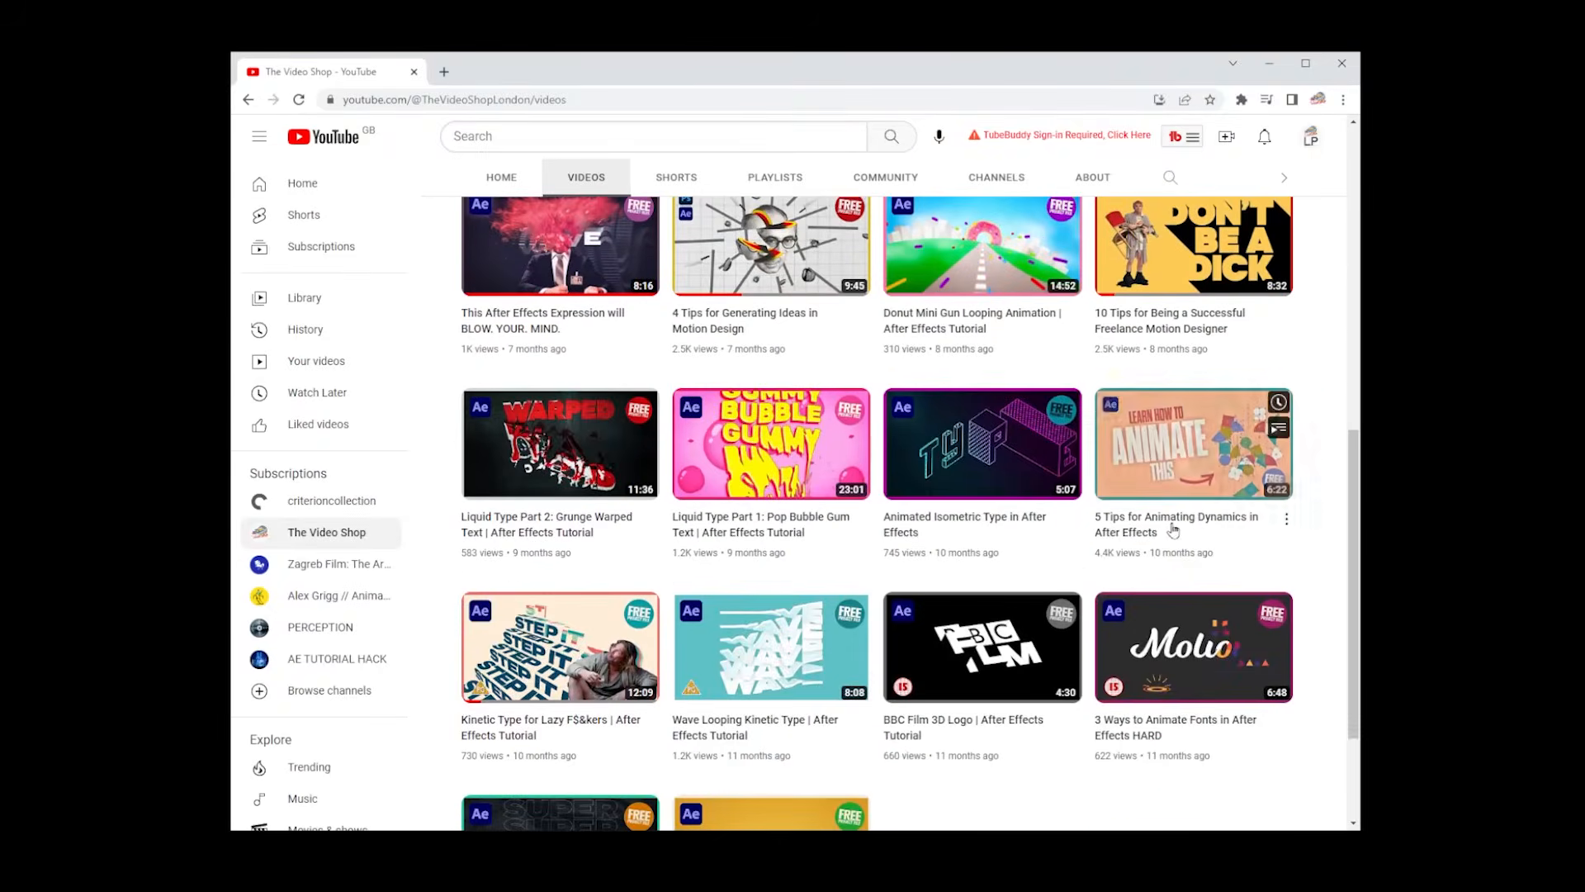
# - Open the "5 Tips for Animating Dynamics in After Effects" video from The Video Shop's YouTube channel
pyautogui.click(1168, 535)
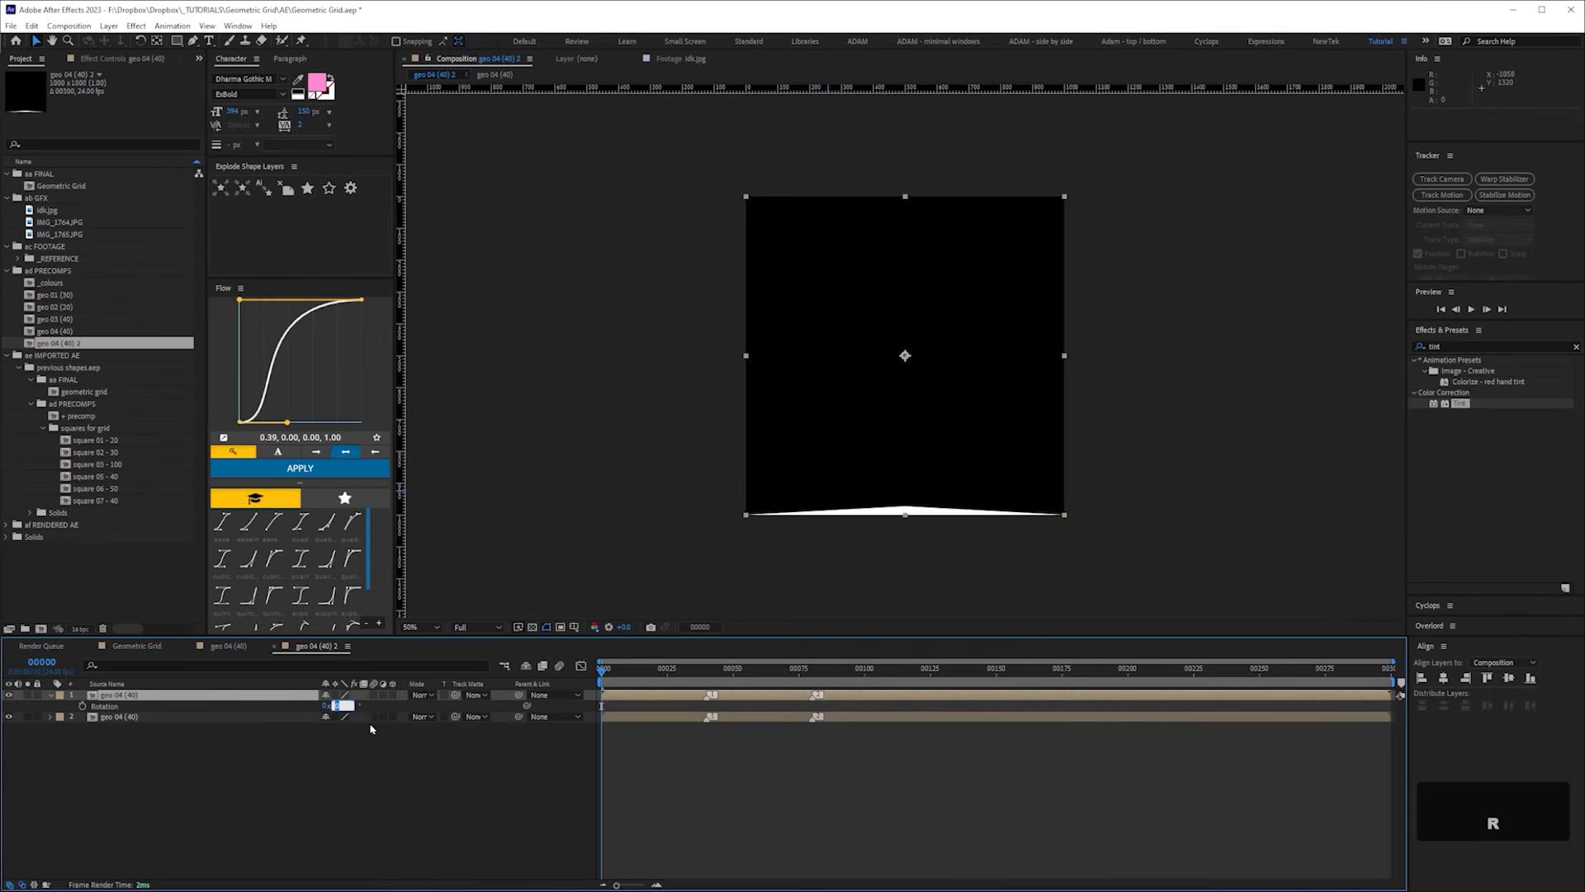
# - In After Effects, rotate the upper geo 04 (40) layer to 180° in geo 04 (40) 2 and set its blending mode to Add
pyautogui.write('80')
pyautogui.press('KP_Enter')
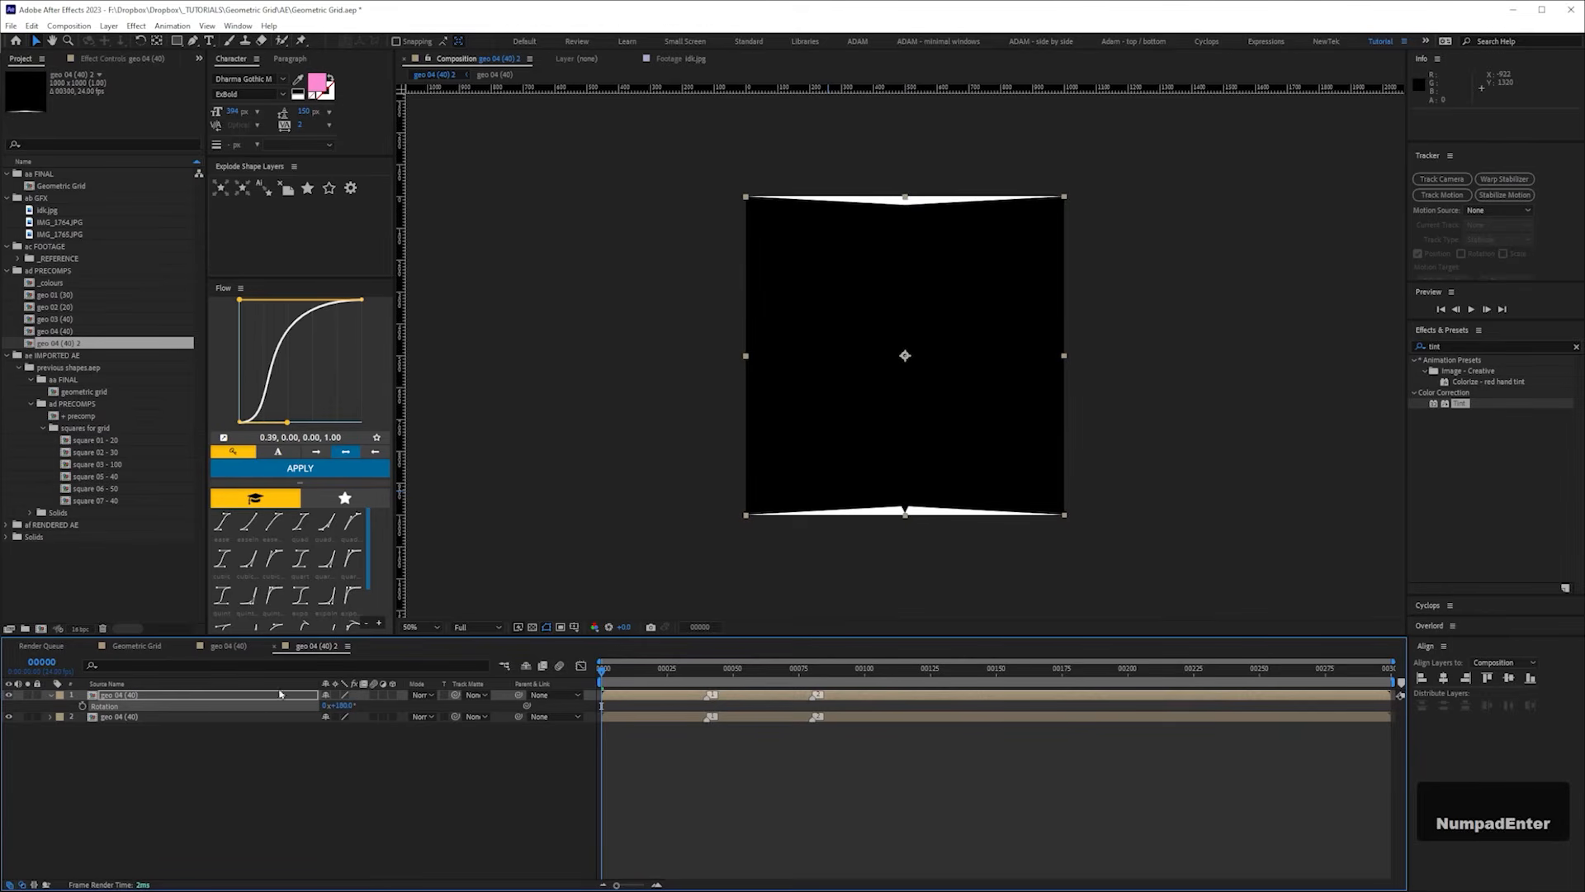
pyautogui.click(424, 696)
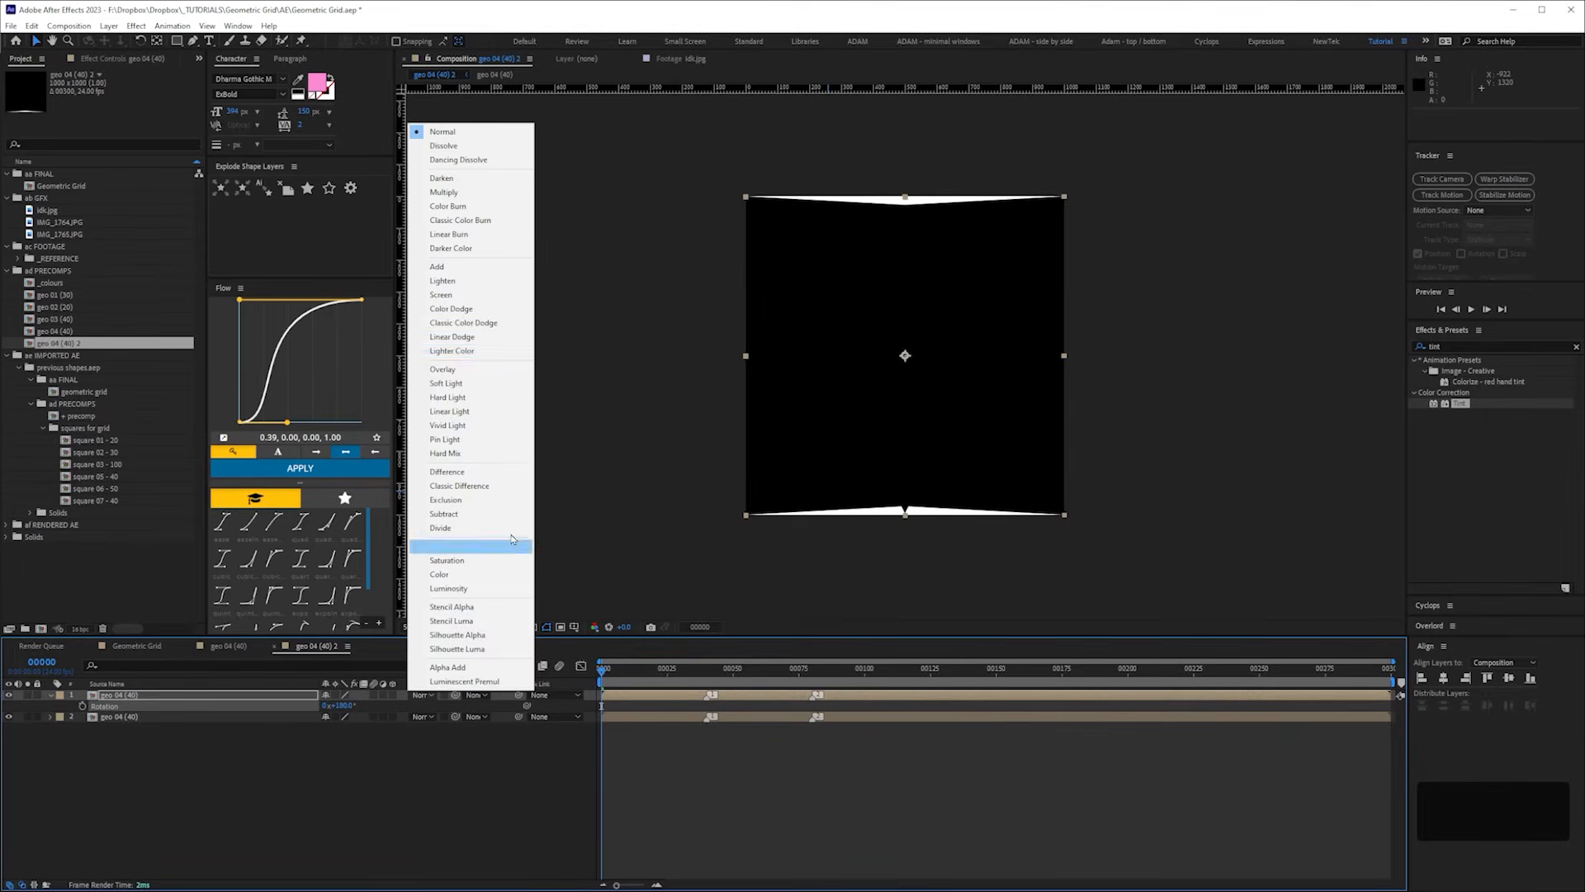
pyautogui.click(458, 271)
pyautogui.press('KP_0')
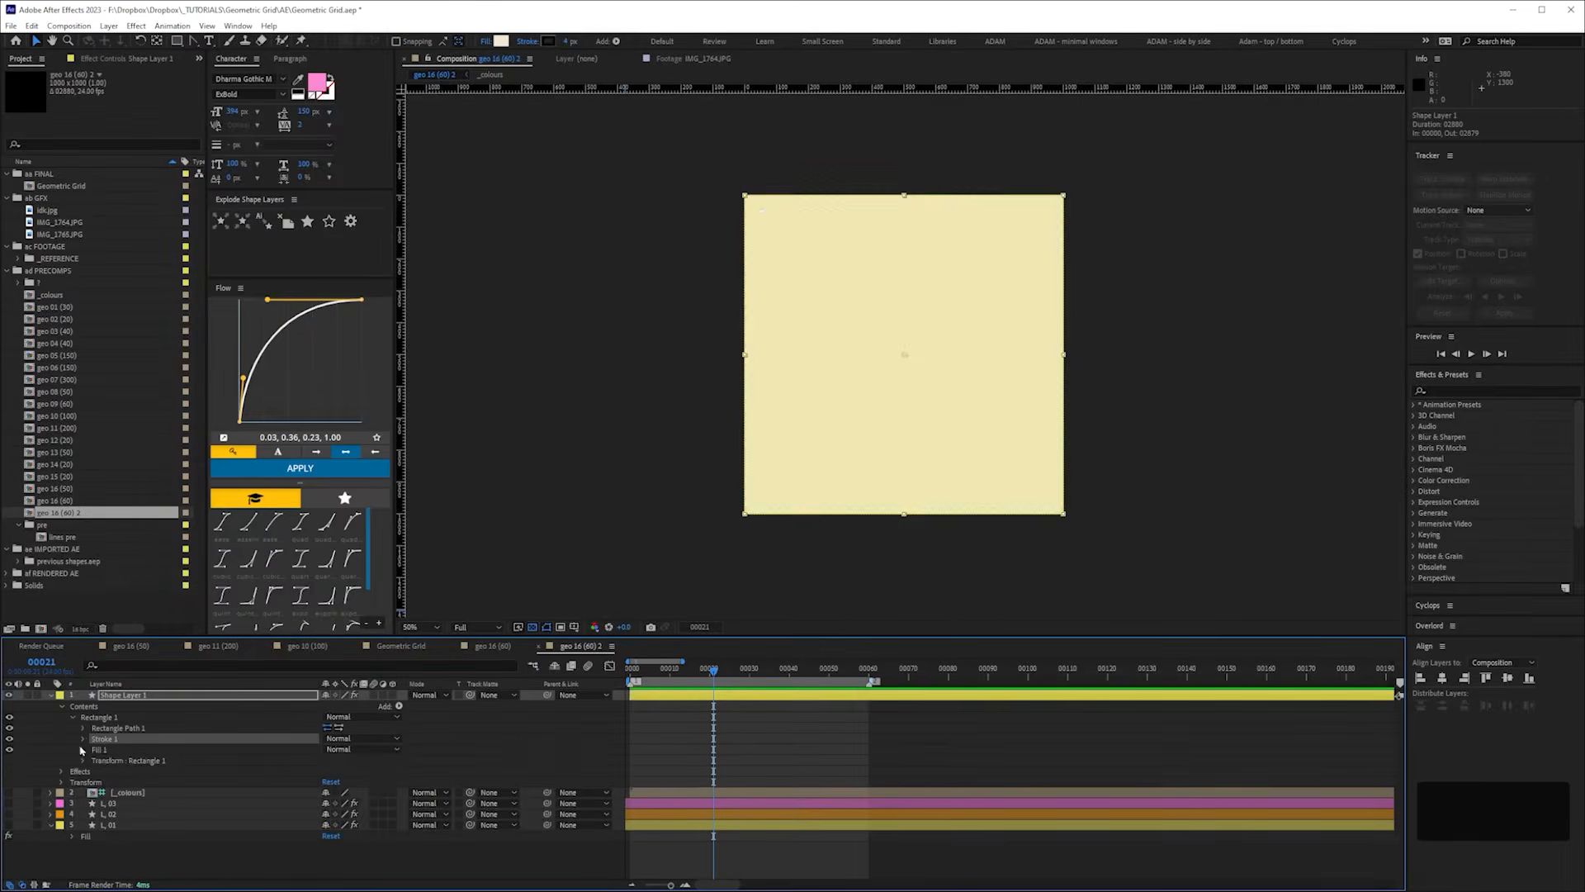
# - Repeat Rectangle 1's stroked outline inward in geo 16 (60) 2 with a 20-copy Repeater, scaling each copy to 77%
pyautogui.press('space')
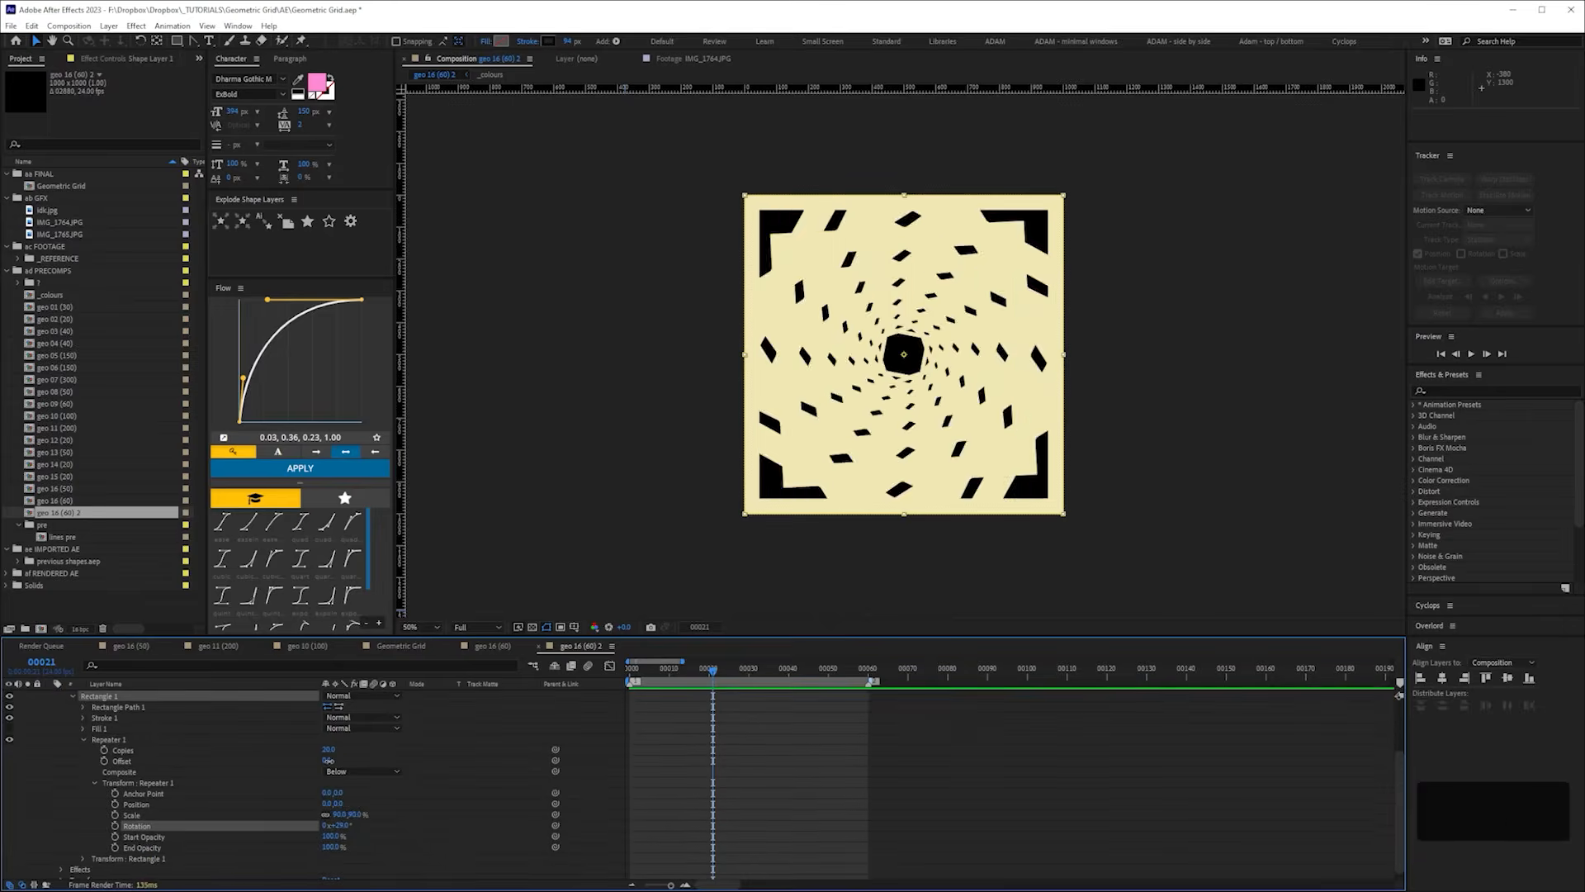
pyautogui.press('KP_0')
pyautogui.press('r')
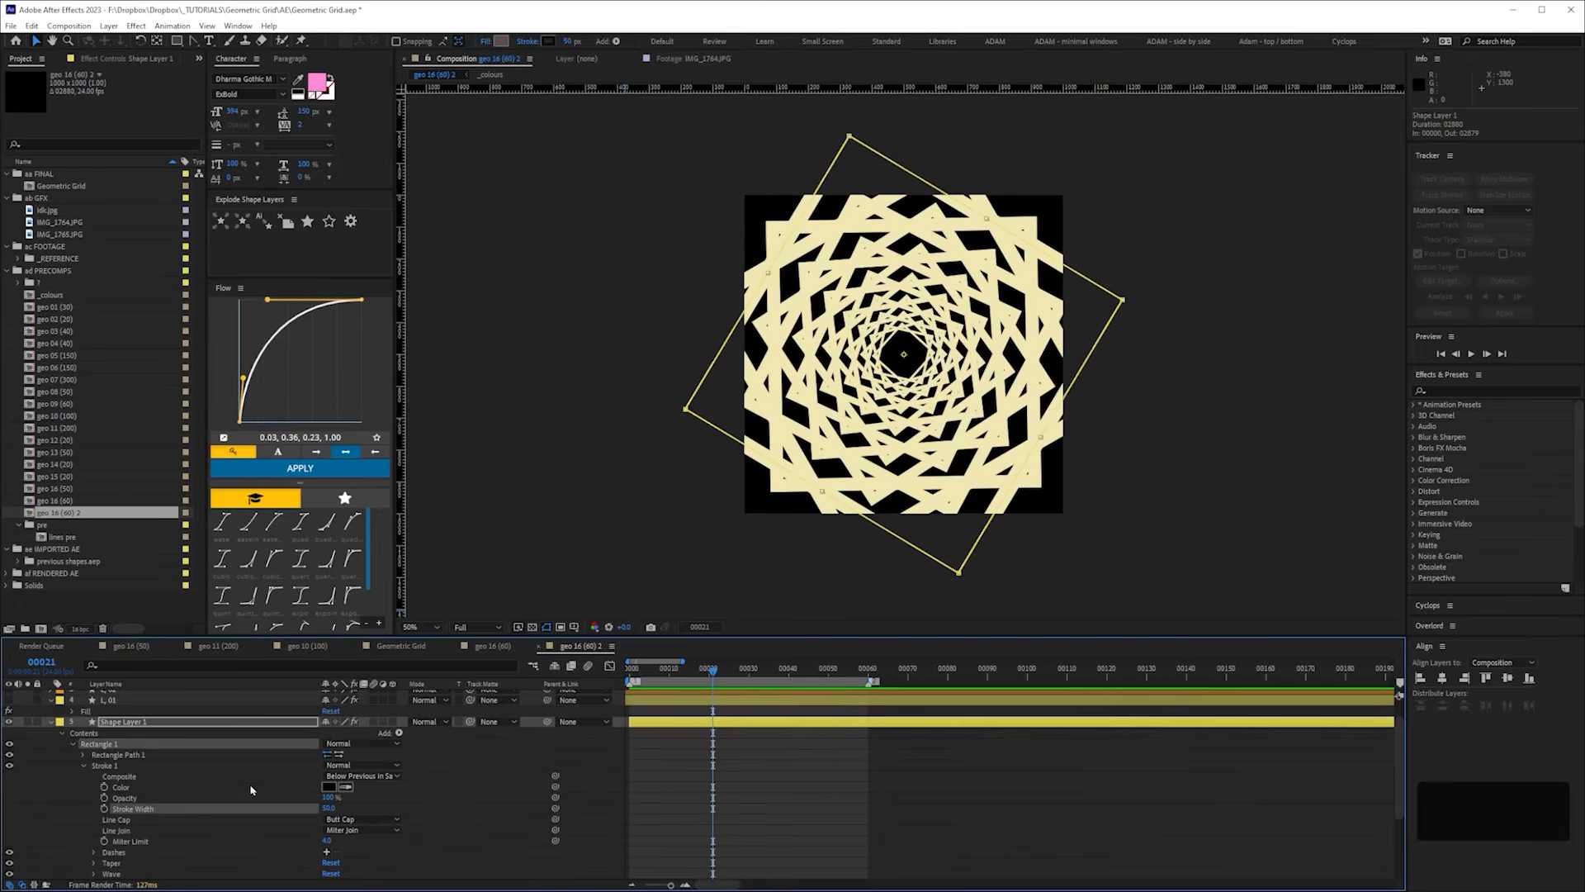
pyautogui.press('space')
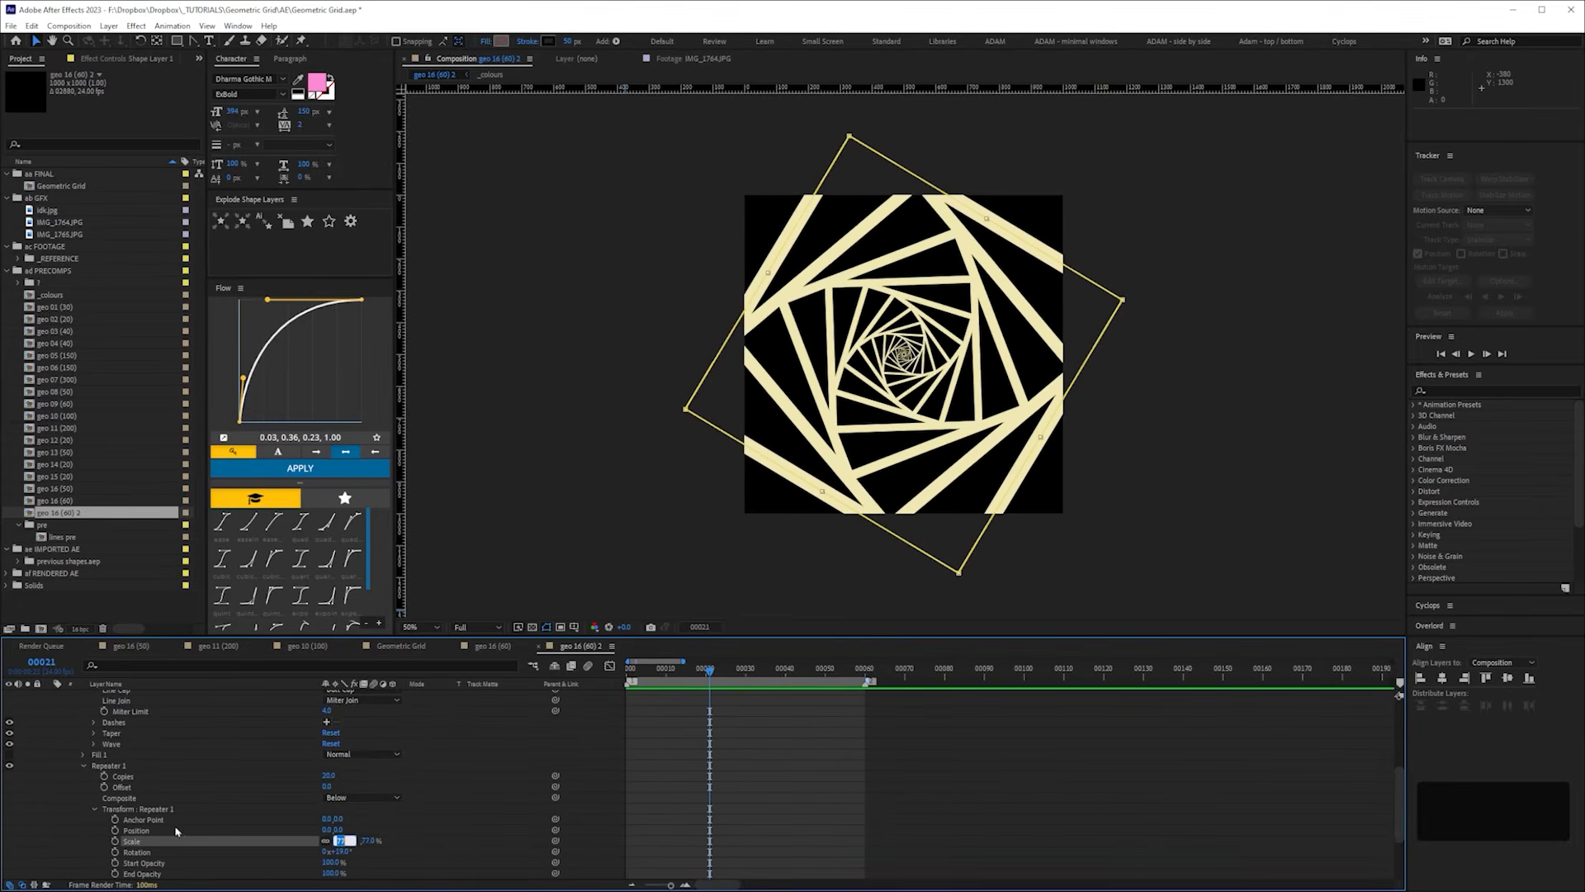
pyautogui.press('Tab')
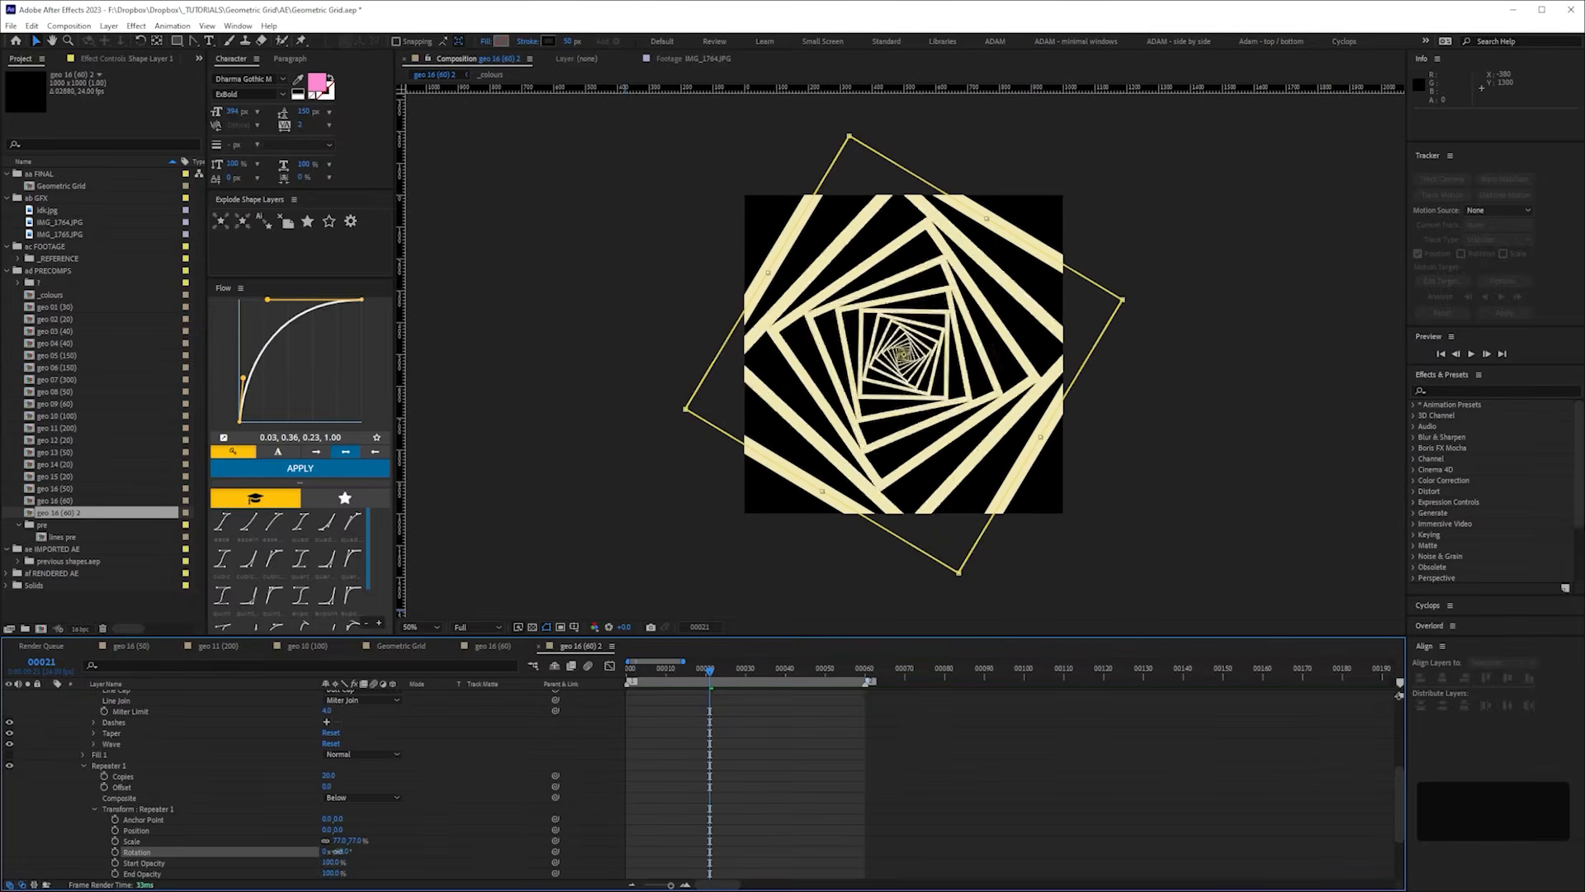
# - Keyframe the repeater's rotation between frames 0 and 60, starting at 0°, and set its copies to 12
pyautogui.press('Return')
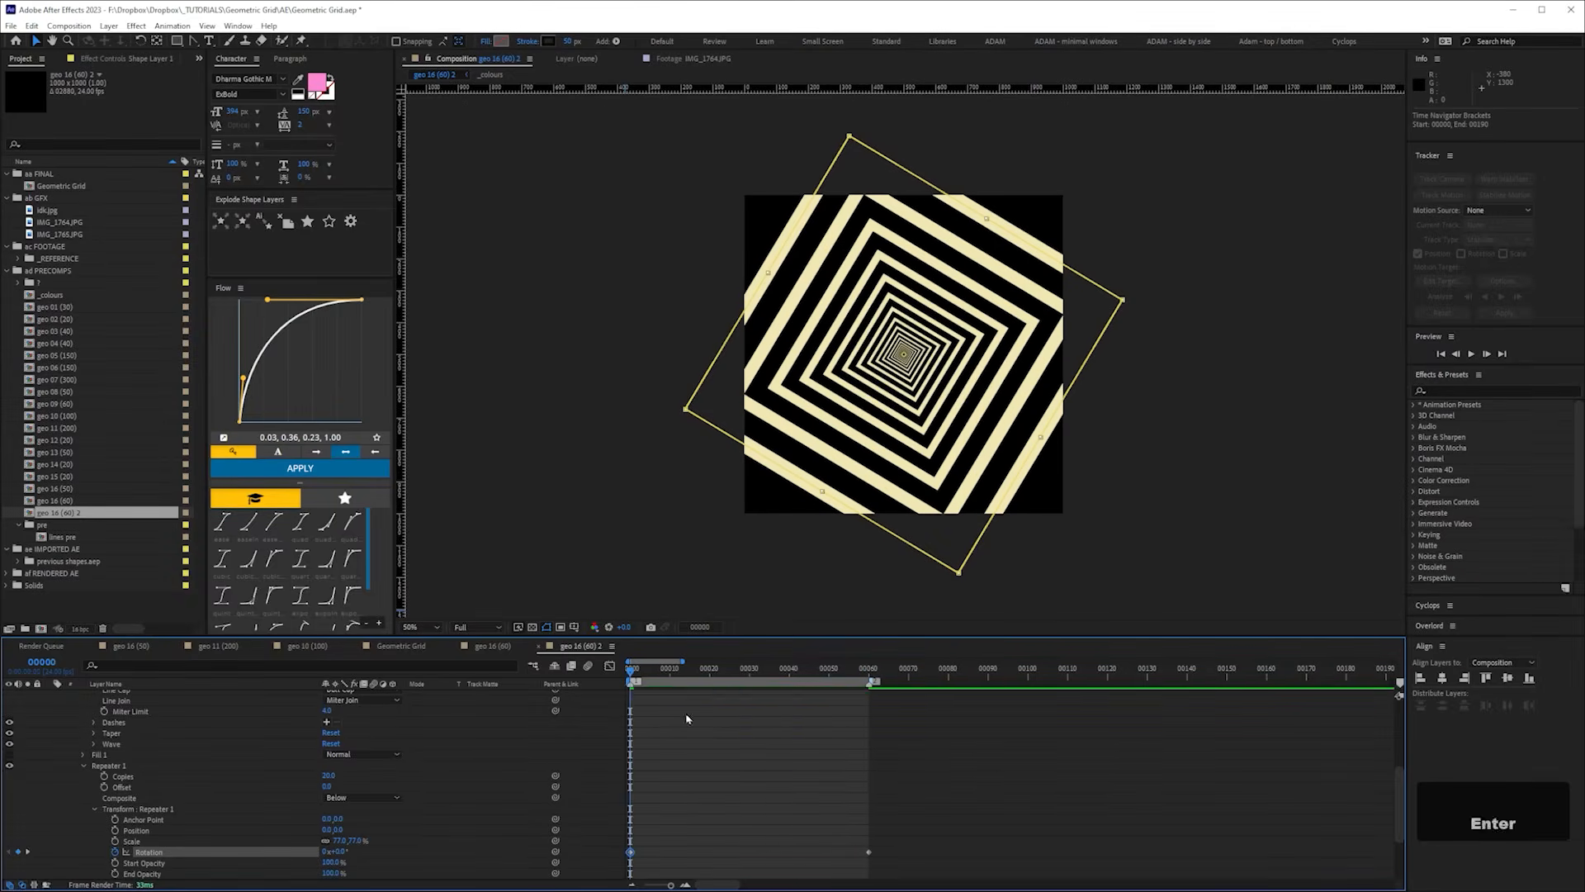
pyautogui.moveTo(867, 674); pyautogui.dragTo(632, 675)
pyautogui.press('Return')
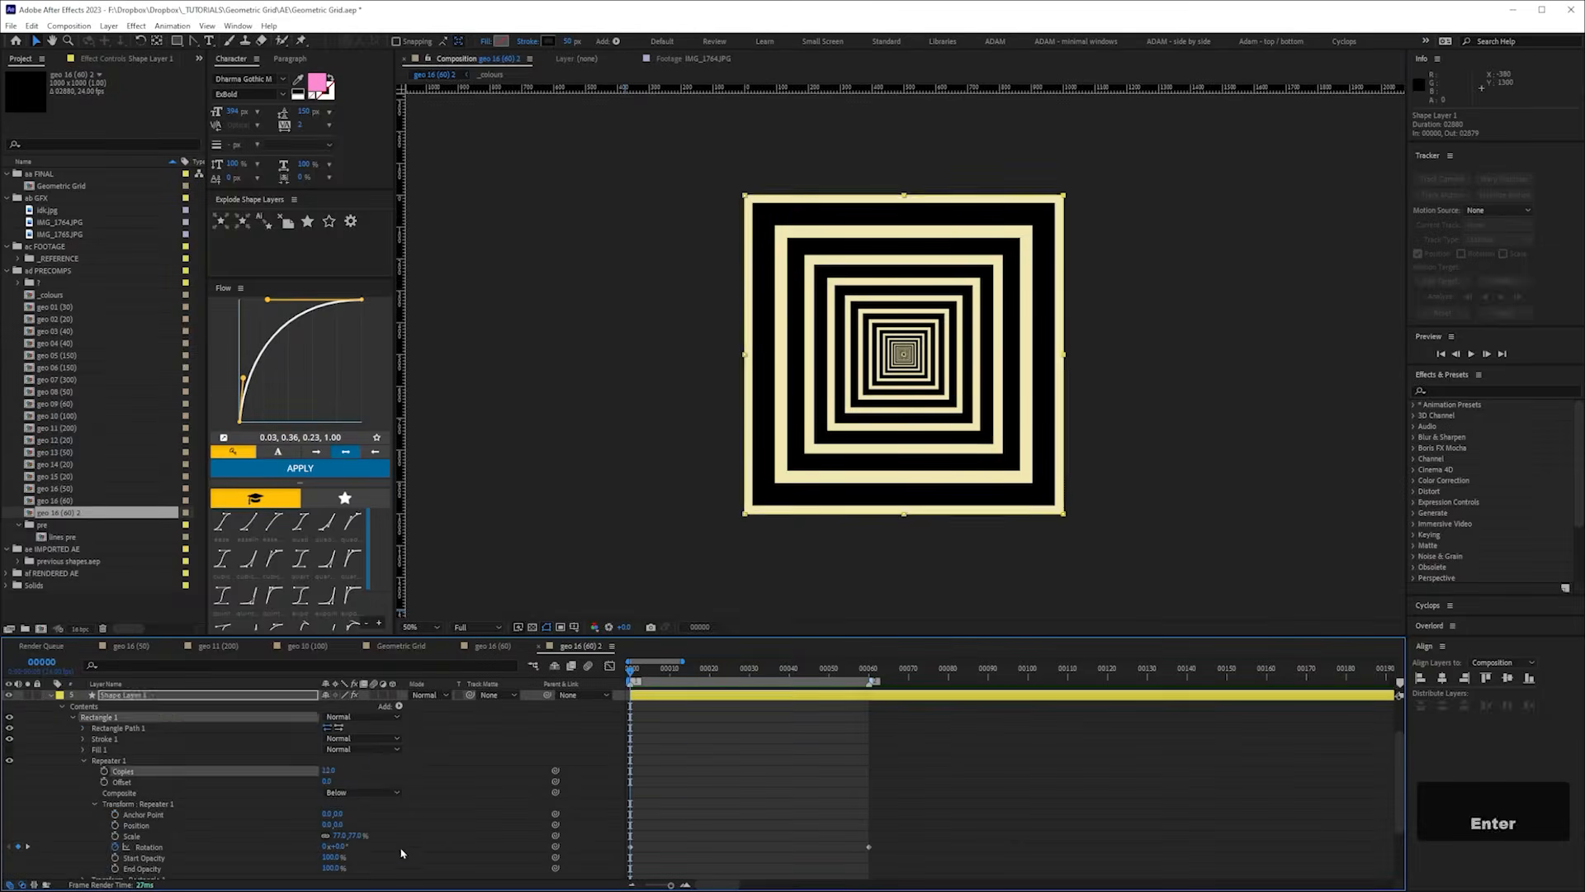
pyautogui.press('space')
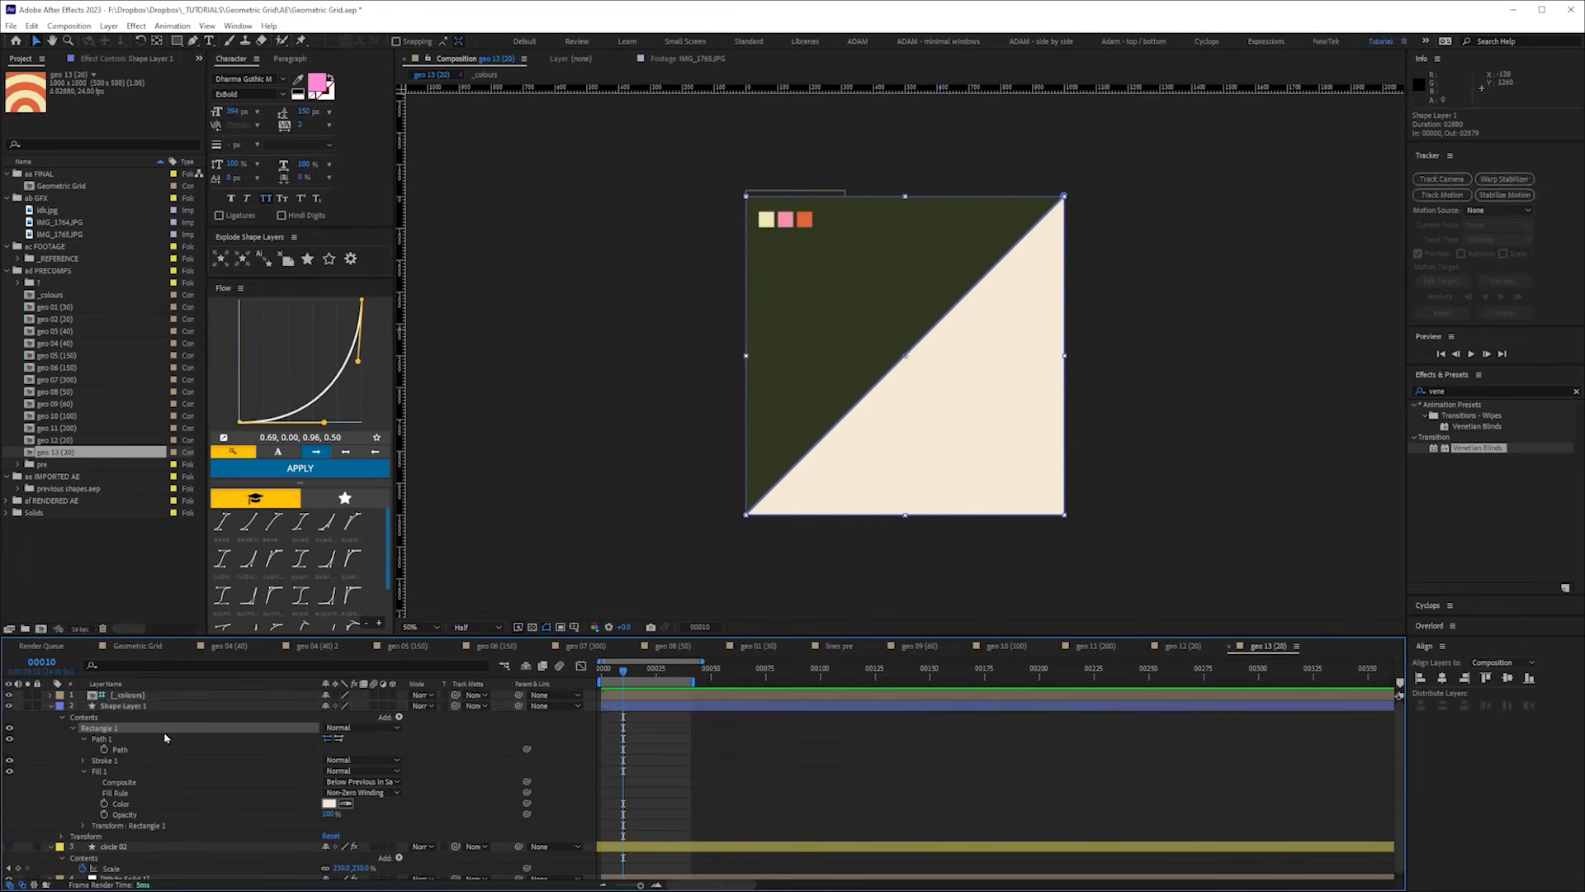
# - Add a Zig Zag to Rectangle 1 in geo 13 (20) with size 77 and smooth points
pyautogui.click(399, 717)
pyautogui.click(438, 703)
pyautogui.moveTo(329, 771); pyautogui.dragTo(337, 791)
pyautogui.click(337, 793)
pyautogui.click(350, 820)
# - Enlarge the triangle's path well beyond the composition edges and scale Shape Layer 1 to about 111%
pyautogui.doubleClick(1065, 515)
pyautogui.moveTo(1064, 514); pyautogui.dragTo(1168, 617)
pyautogui.scroll(-2, 1036, 609)
pyautogui.moveTo(1037, 487); pyautogui.dragTo(1102, 552)
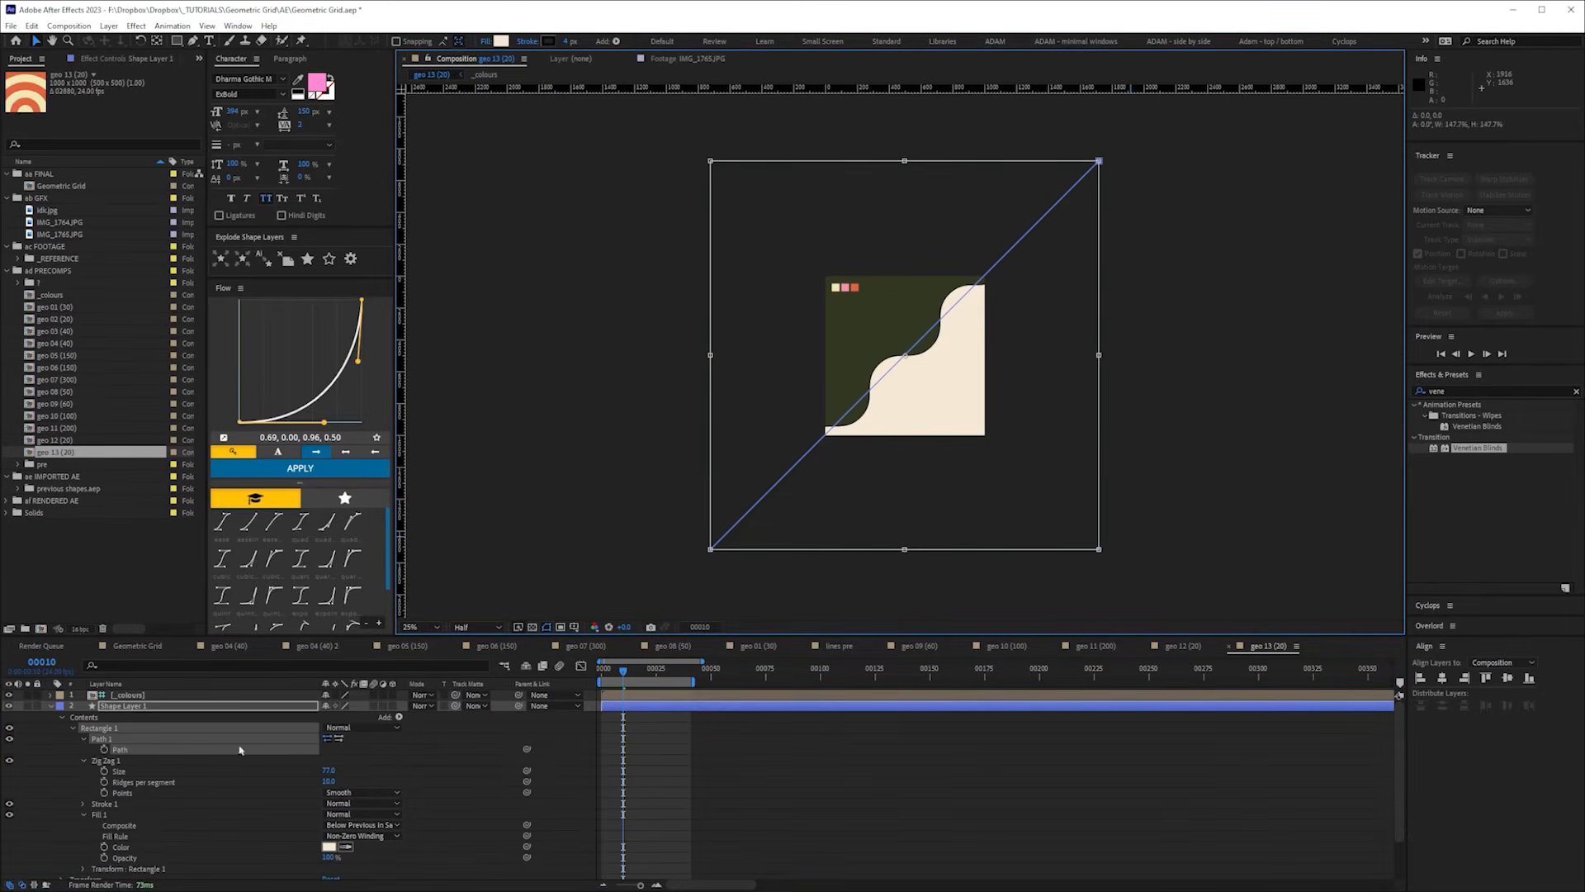
pyautogui.click(156, 706)
pyautogui.press('s')
pyautogui.moveTo(341, 717); pyautogui.dragTo(350, 717)
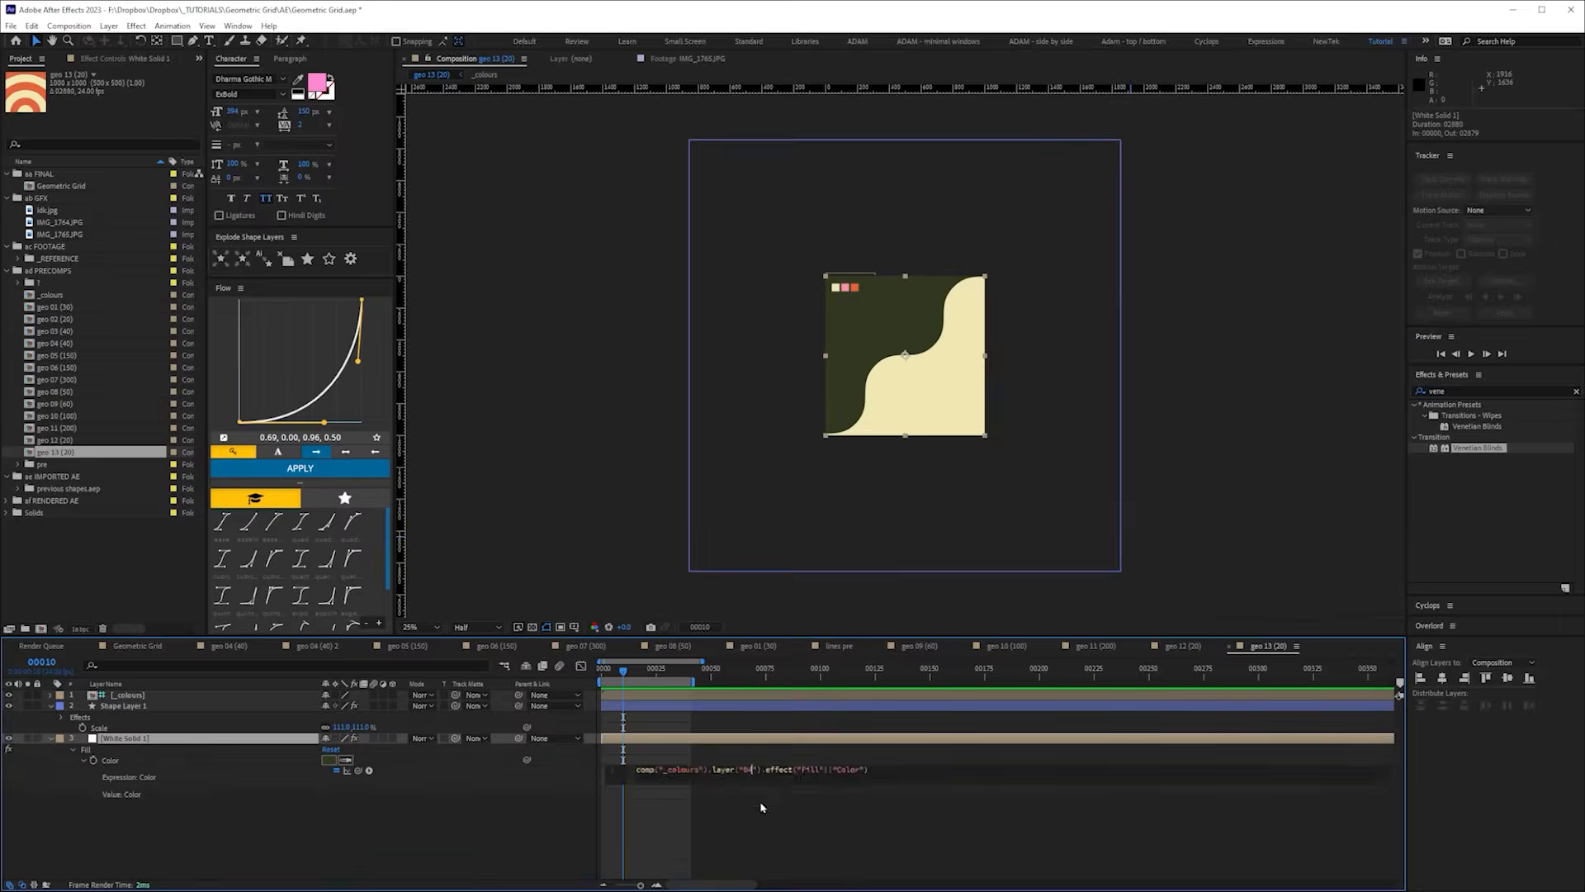
# - Point White Solid 1's Fill colour expression in geo 13 (20) to layer 02 of the _colours comp
pyautogui.press('BackSpace')
pyautogui.write('2')
pyautogui.click(761, 808)
pyautogui.click(50, 738)
pyautogui.click(124, 708)
pyautogui.hotkey('ctrl', 'z')
pyautogui.click(59, 738)
pyautogui.click(59, 708)
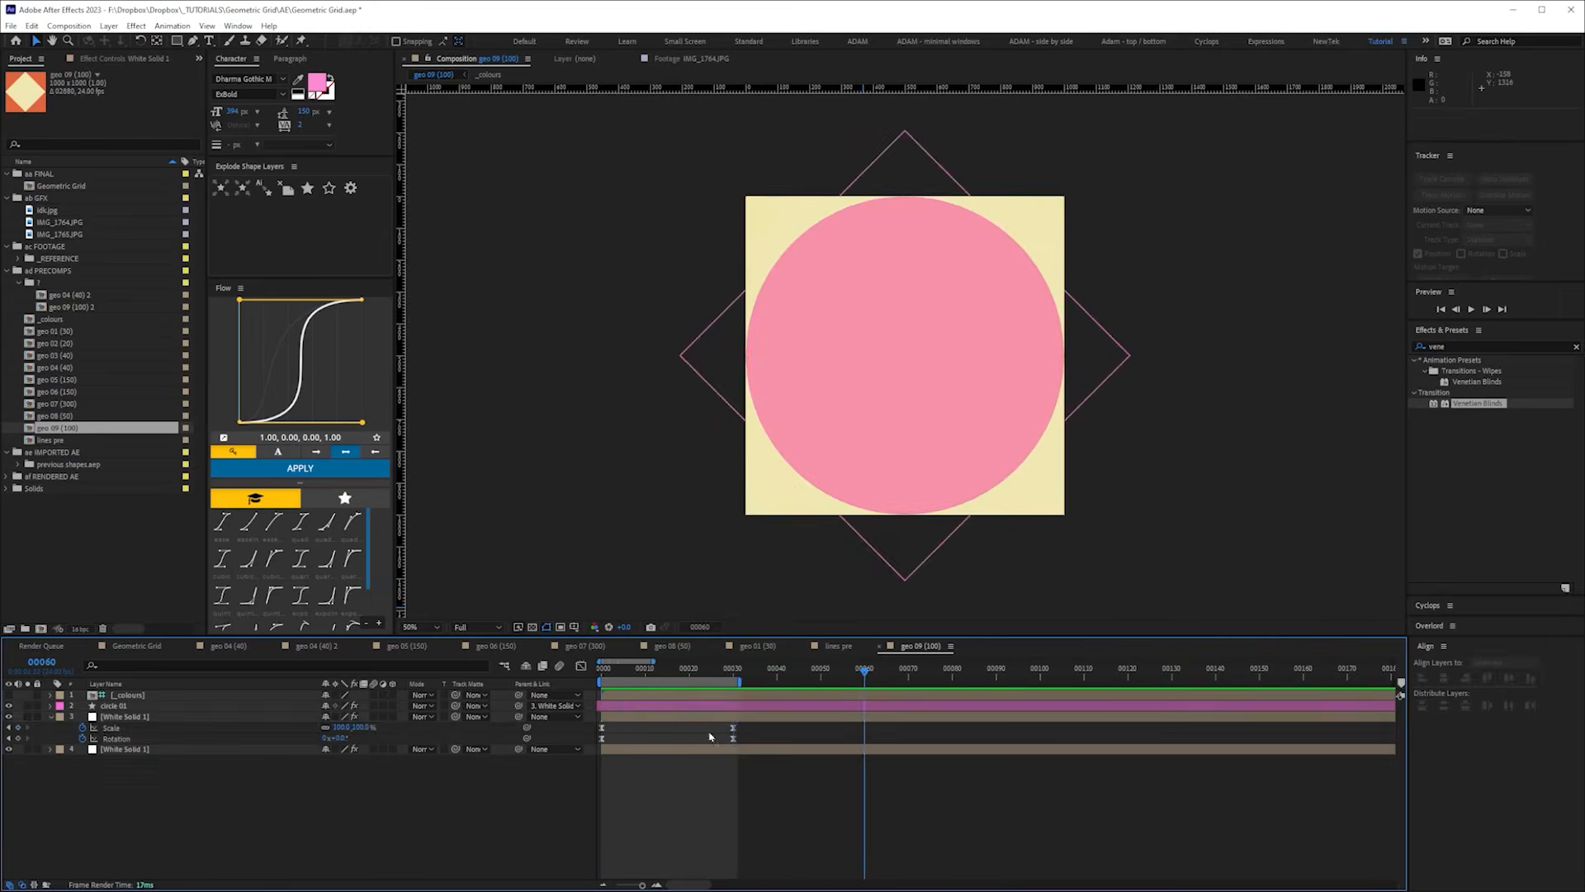
# - Move White Solid 1's first scale keyframe in geo 09 (100) to about frame 6 and its last to about frame 56, adjusting the easing
pyautogui.click(110, 728)
pyautogui.hotkey('shift', 'F3')
pyautogui.hotkey('shift', 'F3')
pyautogui.moveTo(602, 727); pyautogui.dragTo(629, 727)
pyautogui.moveTo(865, 727); pyautogui.dragTo(847, 727)
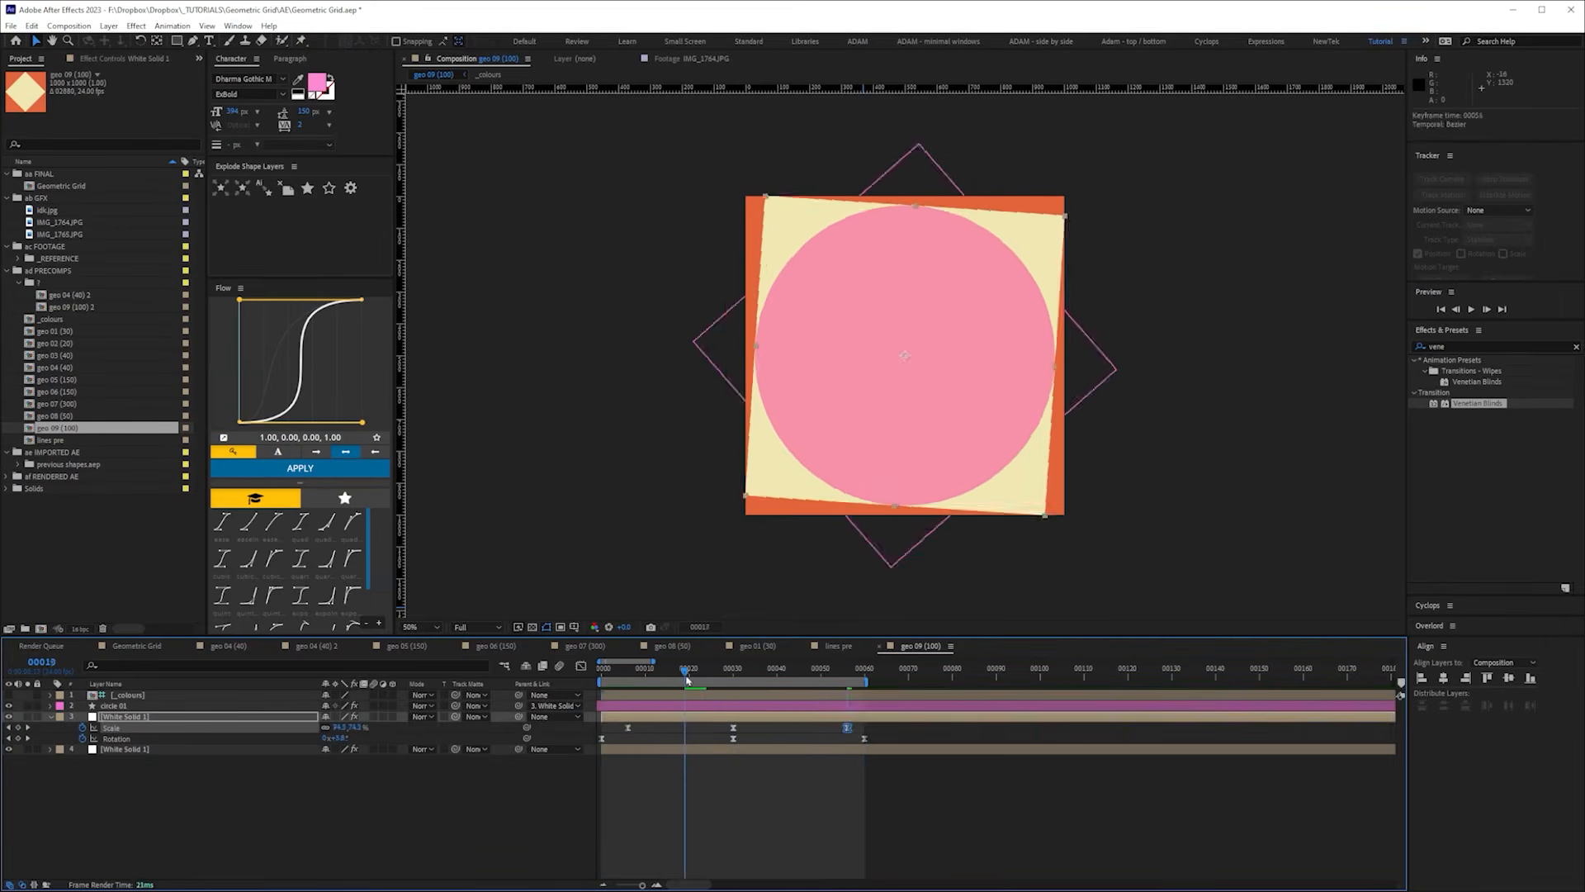
pyautogui.hotkey('shift', 'F3')
pyautogui.moveTo(780, 829); pyautogui.dragTo(745, 828)
# - Compare White Solid 1's rotation and scale curves and fine-tune the scale keyframes' timing and easing
pyautogui.click(116, 739)
pyautogui.hotkey('shift', 'F3')
pyautogui.moveTo(629, 728); pyautogui.dragTo(624, 728)
pyautogui.click(110, 727)
pyautogui.hotkey('shift', 'F3')
pyautogui.moveTo(847, 727); pyautogui.dragTo(808, 701)
pyautogui.moveTo(755, 828); pyautogui.dragTo(748, 829)
pyautogui.hotkey('shift', 'F3')
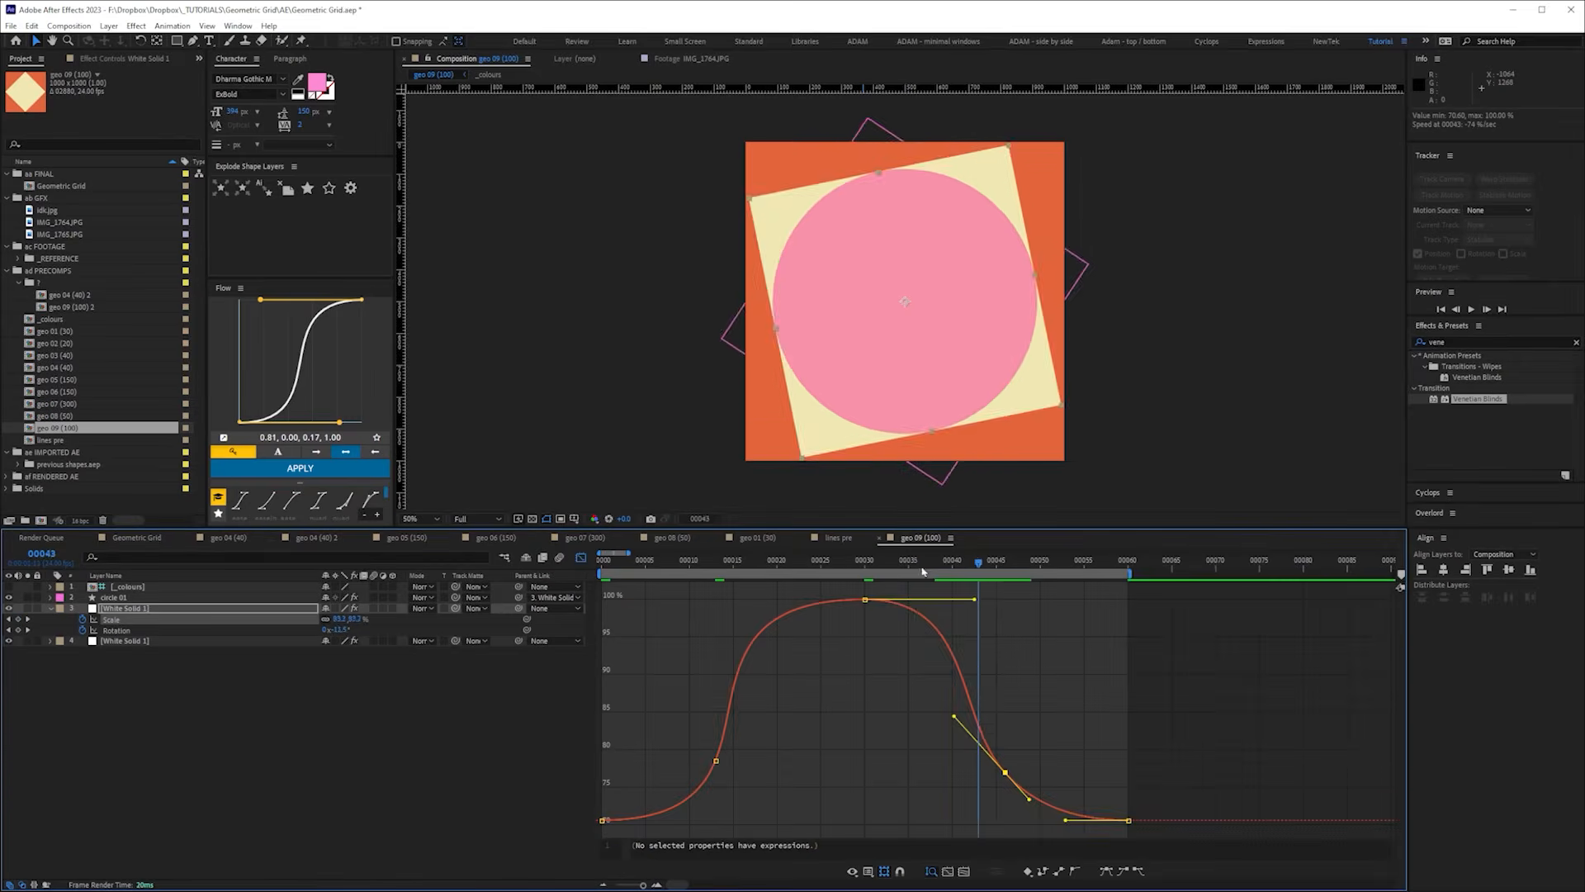
# - Move the scale keyframe near frame 13 to frame 15 and add another scale keyframe on the falling curve at frame 40
pyautogui.moveTo(716, 761); pyautogui.dragTo(732, 751)
pyautogui.keyDown('ctrl'); pyautogui.click(950, 658); pyautogui.keyUp('ctrl')
pyautogui.moveTo(757, 562); pyautogui.dragTo(980, 563)
pyautogui.hotkey('shift', 'F3')
pyautogui.hotkey('shift', 'F3')
pyautogui.press('=')
pyautogui.hotkey('shift', 'F3')
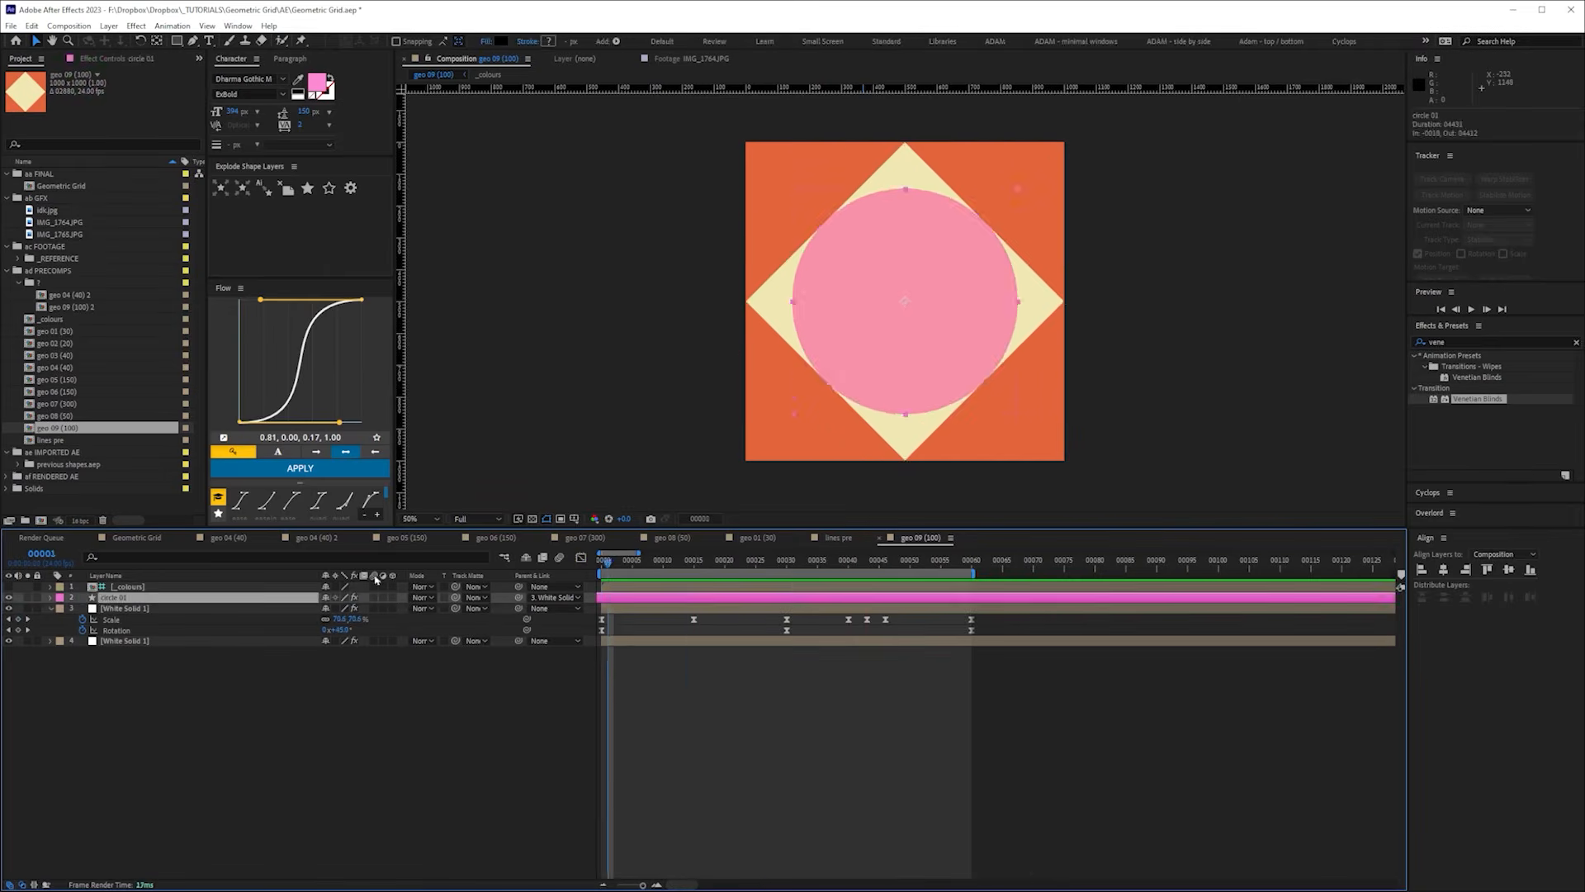
# - Give the small White Solid 1 above circle 01 an orange label, parent it to circle 01, and open its rotation value
pyautogui.click(60, 597)
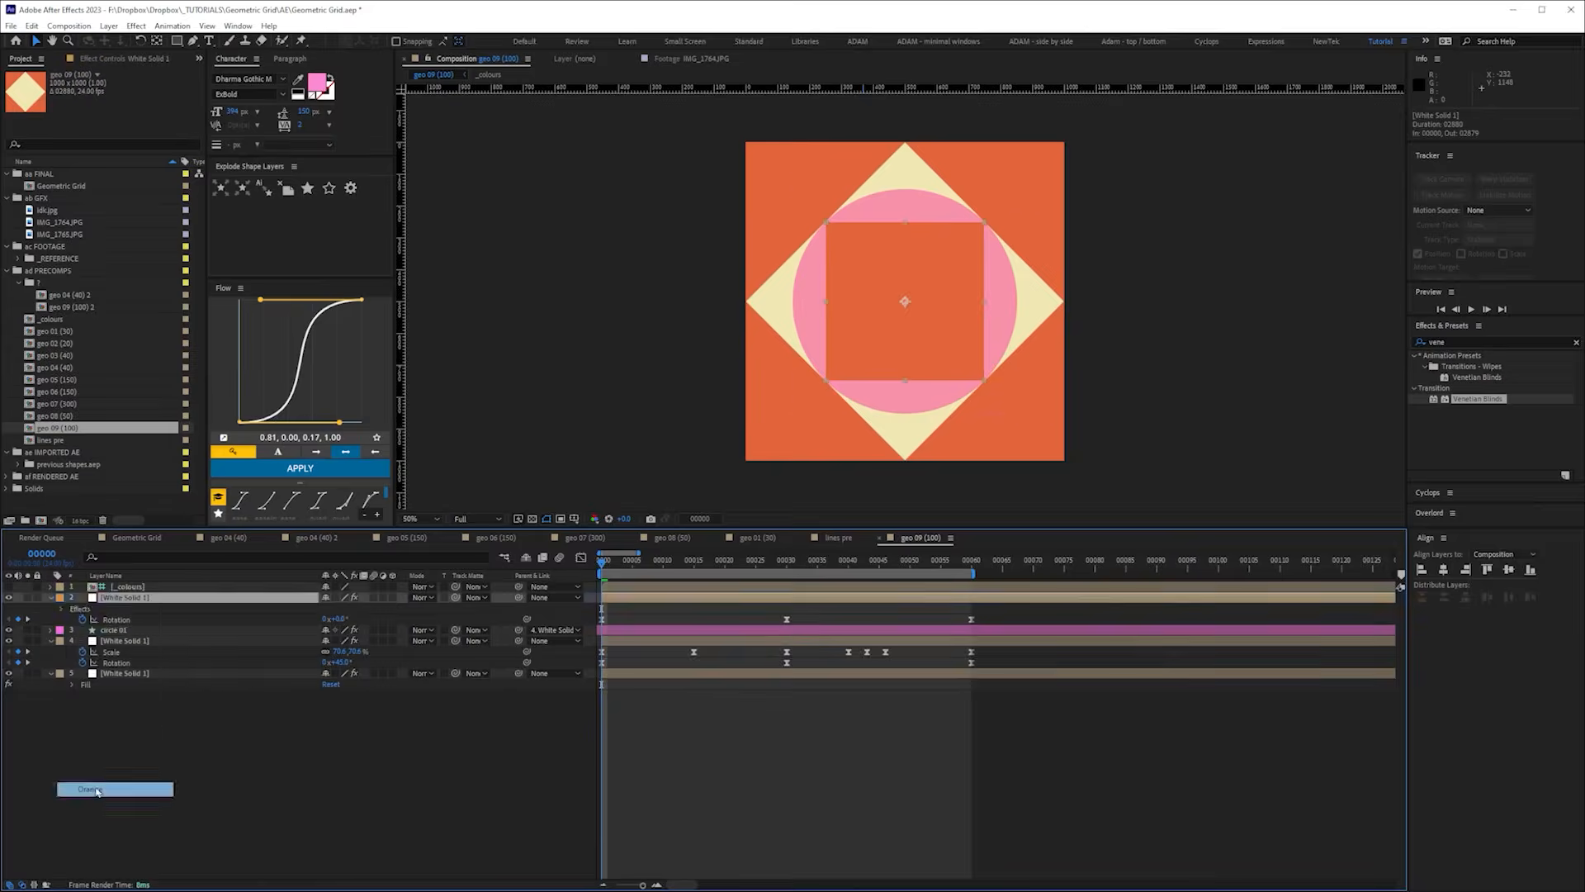
pyautogui.click(108, 851)
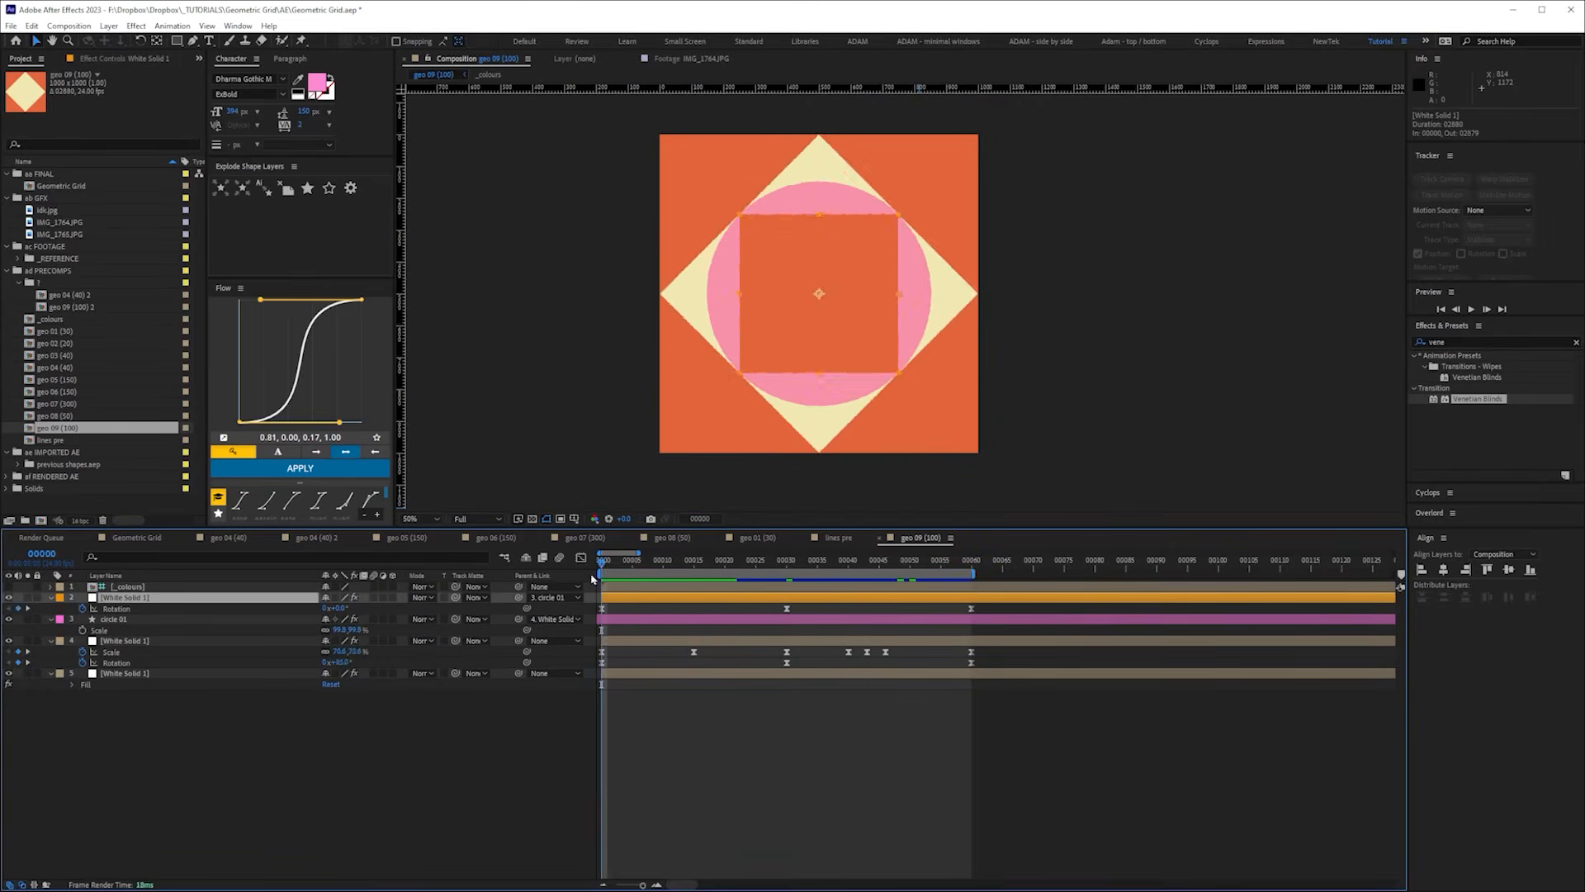
pyautogui.click(340, 609)
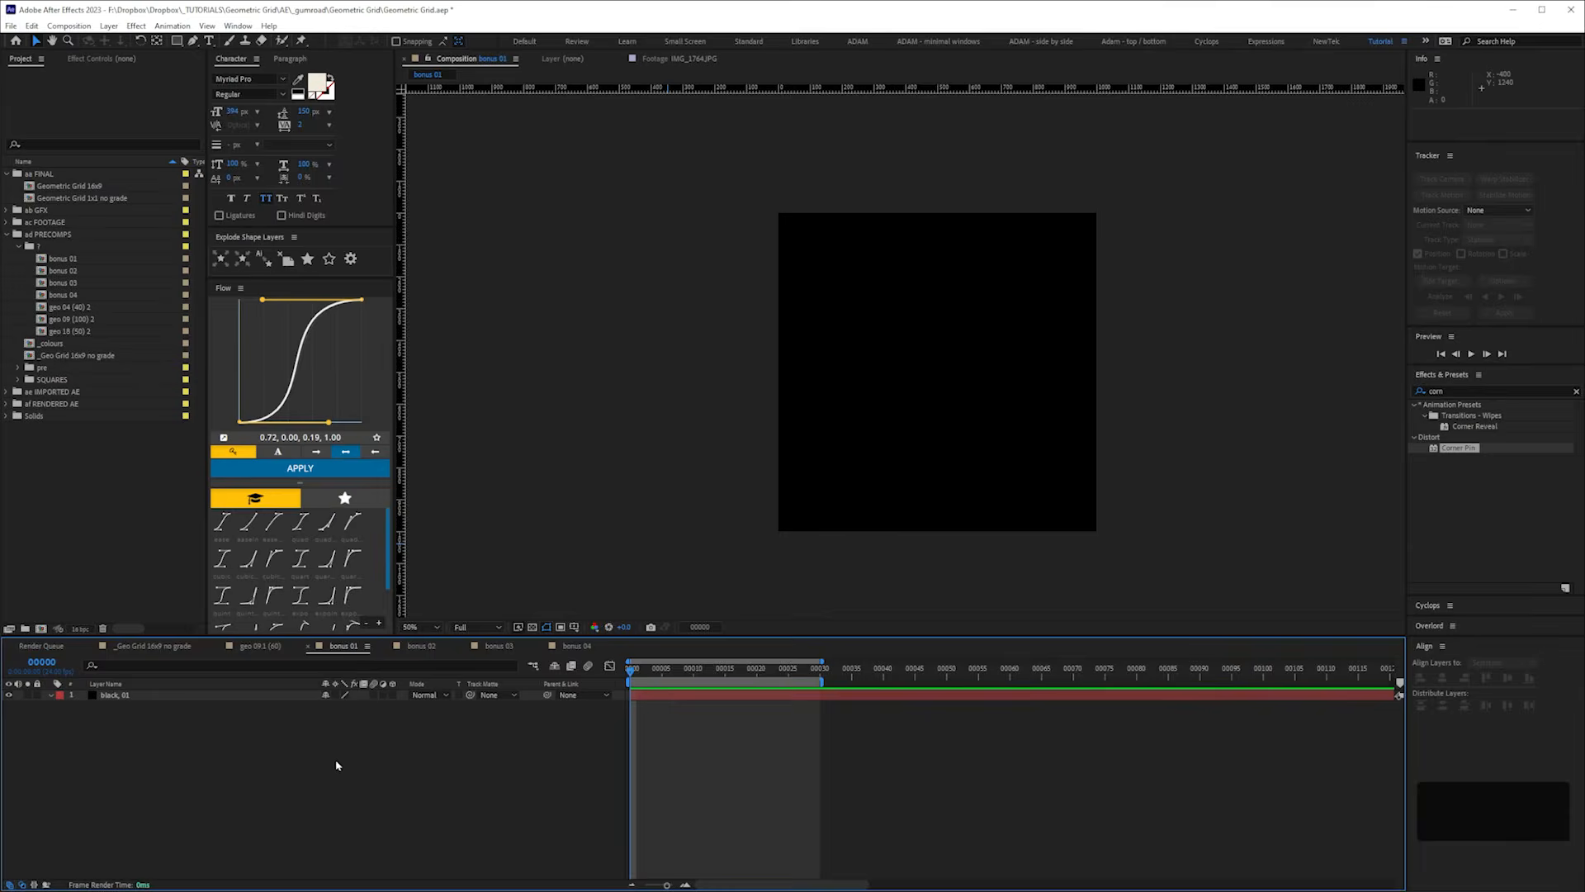
# - Apply the Corner Pin effect to the black_01 solid in bonus 01 and expand its corner properties
pyautogui.moveTo(1452, 454); pyautogui.dragTo(131, 702)
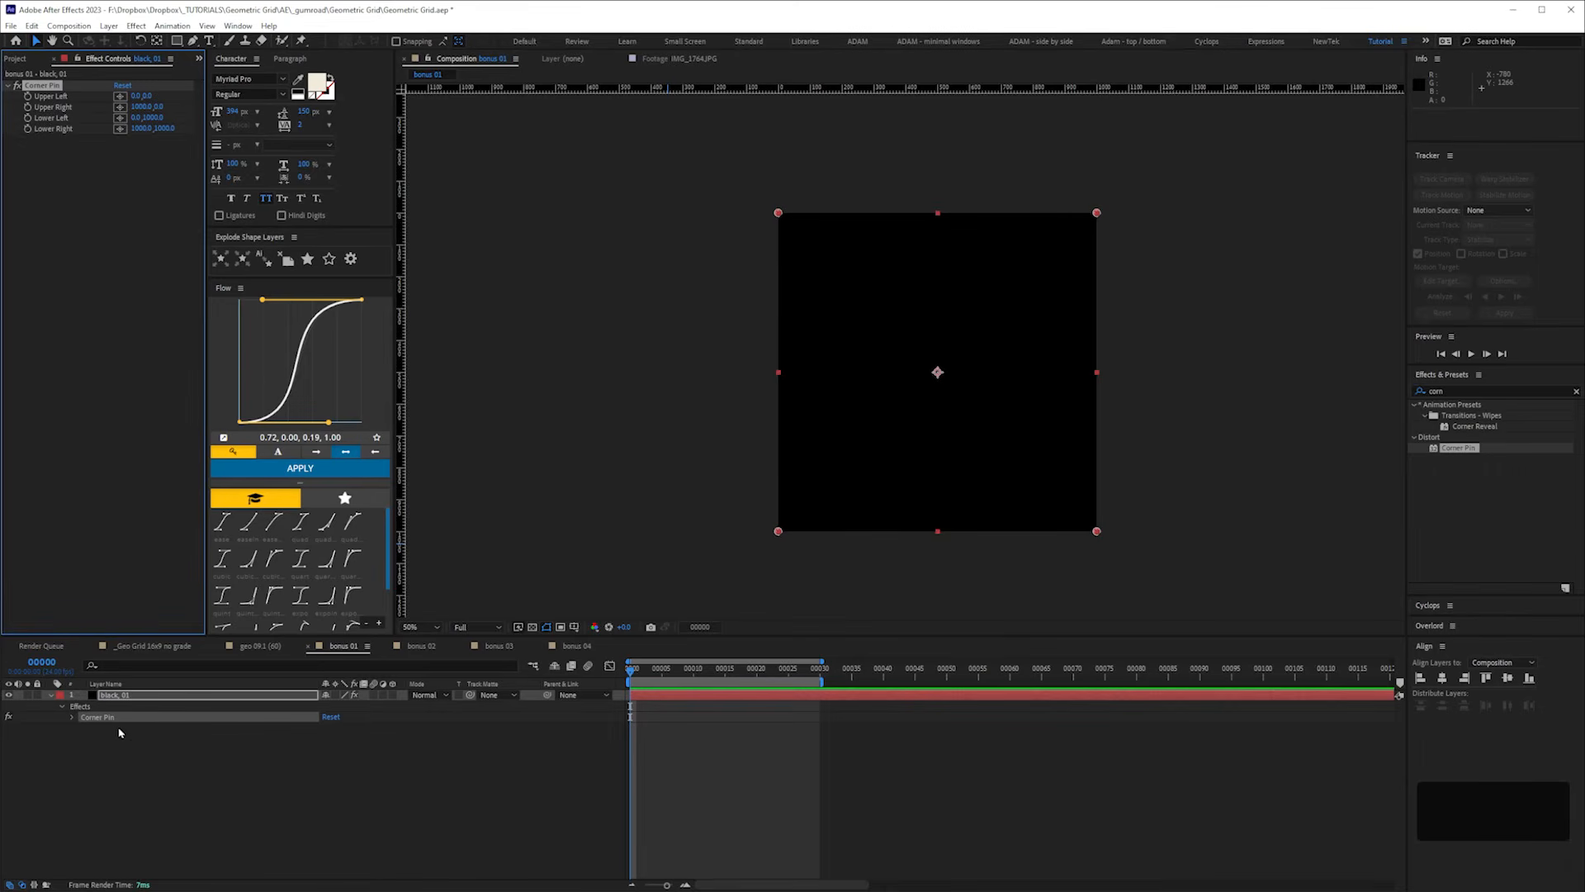
pyautogui.click(71, 716)
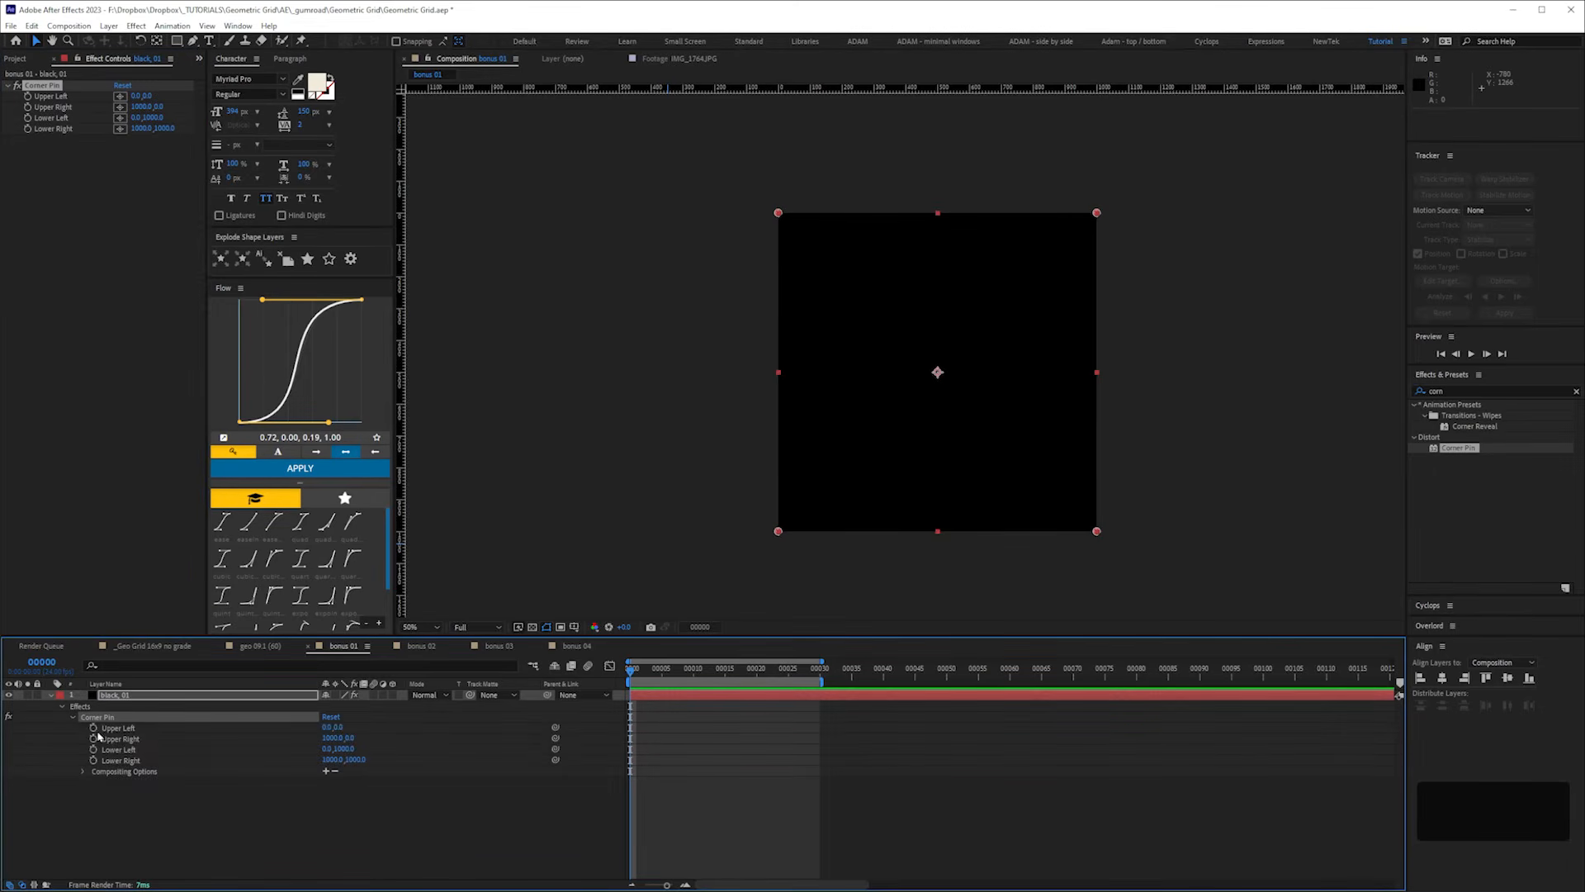
# - Keyframe each Corner Pin point moved clockwise to about the next corner at frame 30, and apply Easy Ease to all corner keyframes
pyautogui.click(822, 667)
pyautogui.moveTo(1097, 531); pyautogui.dragTo(790, 530)
pyautogui.moveTo(1097, 213); pyautogui.dragTo(1096, 526)
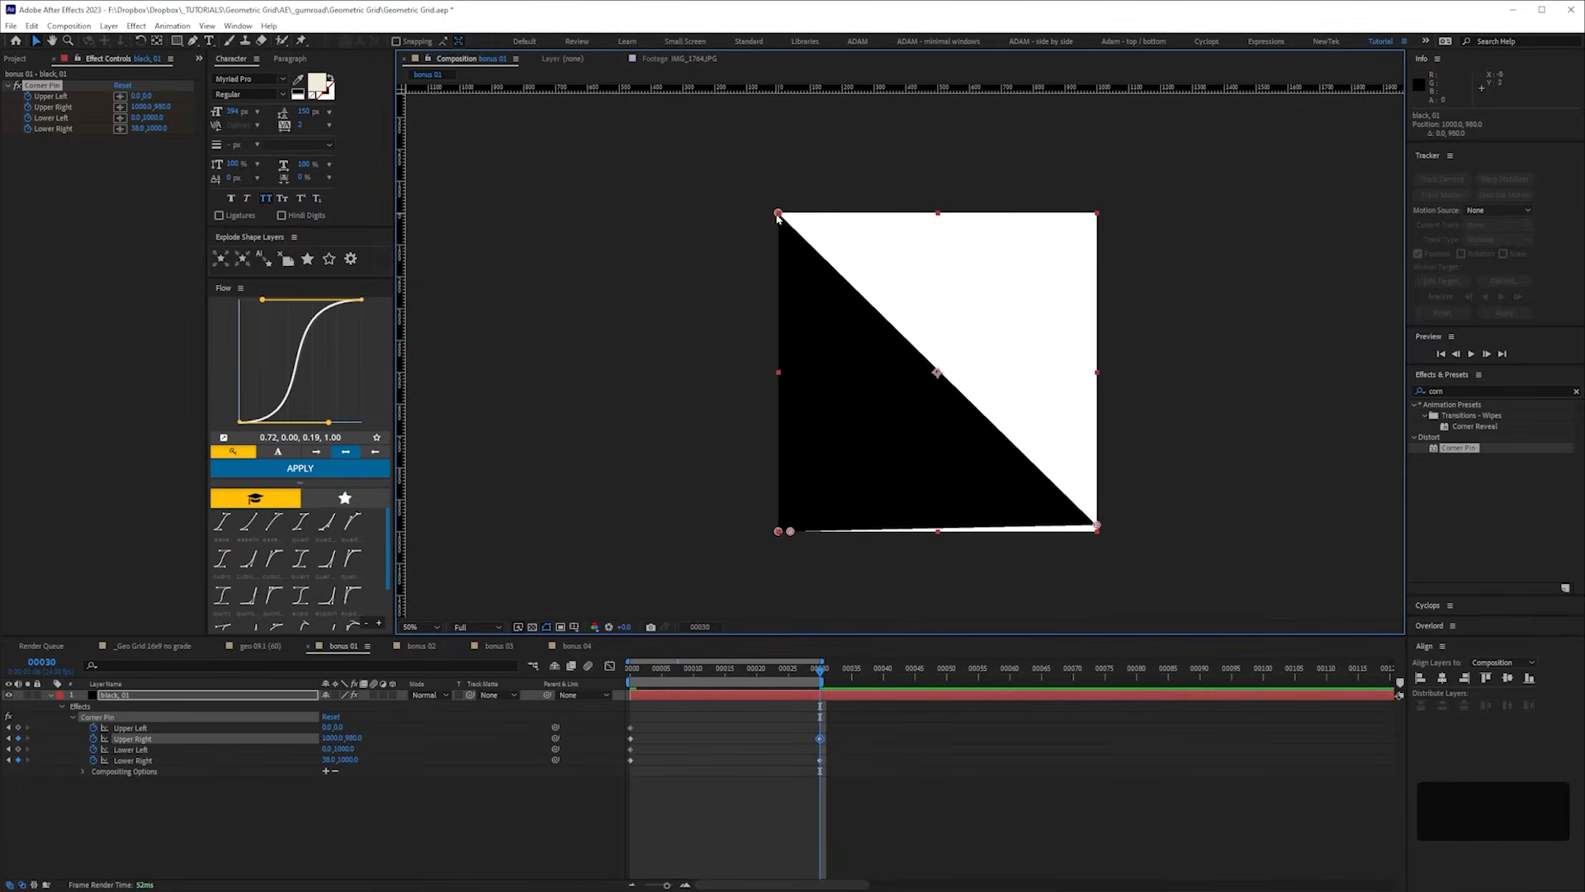
pyautogui.moveTo(778, 213); pyautogui.dragTo(1092, 213)
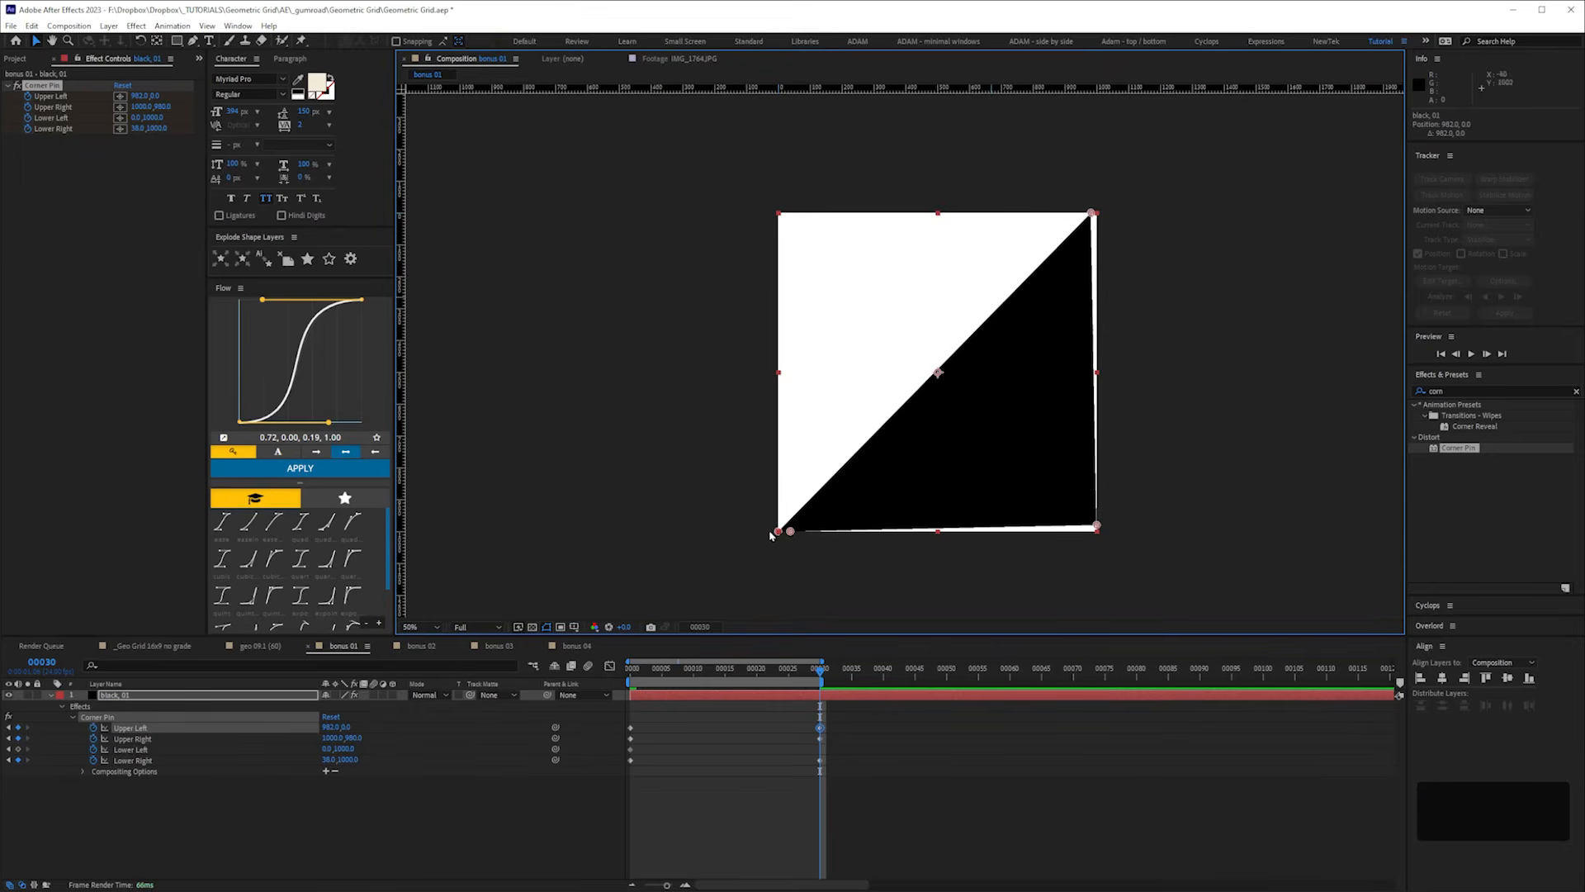
pyautogui.moveTo(778, 535); pyautogui.dragTo(787, 210)
pyautogui.moveTo(861, 724); pyautogui.dragTo(593, 811)
pyautogui.press('F9')
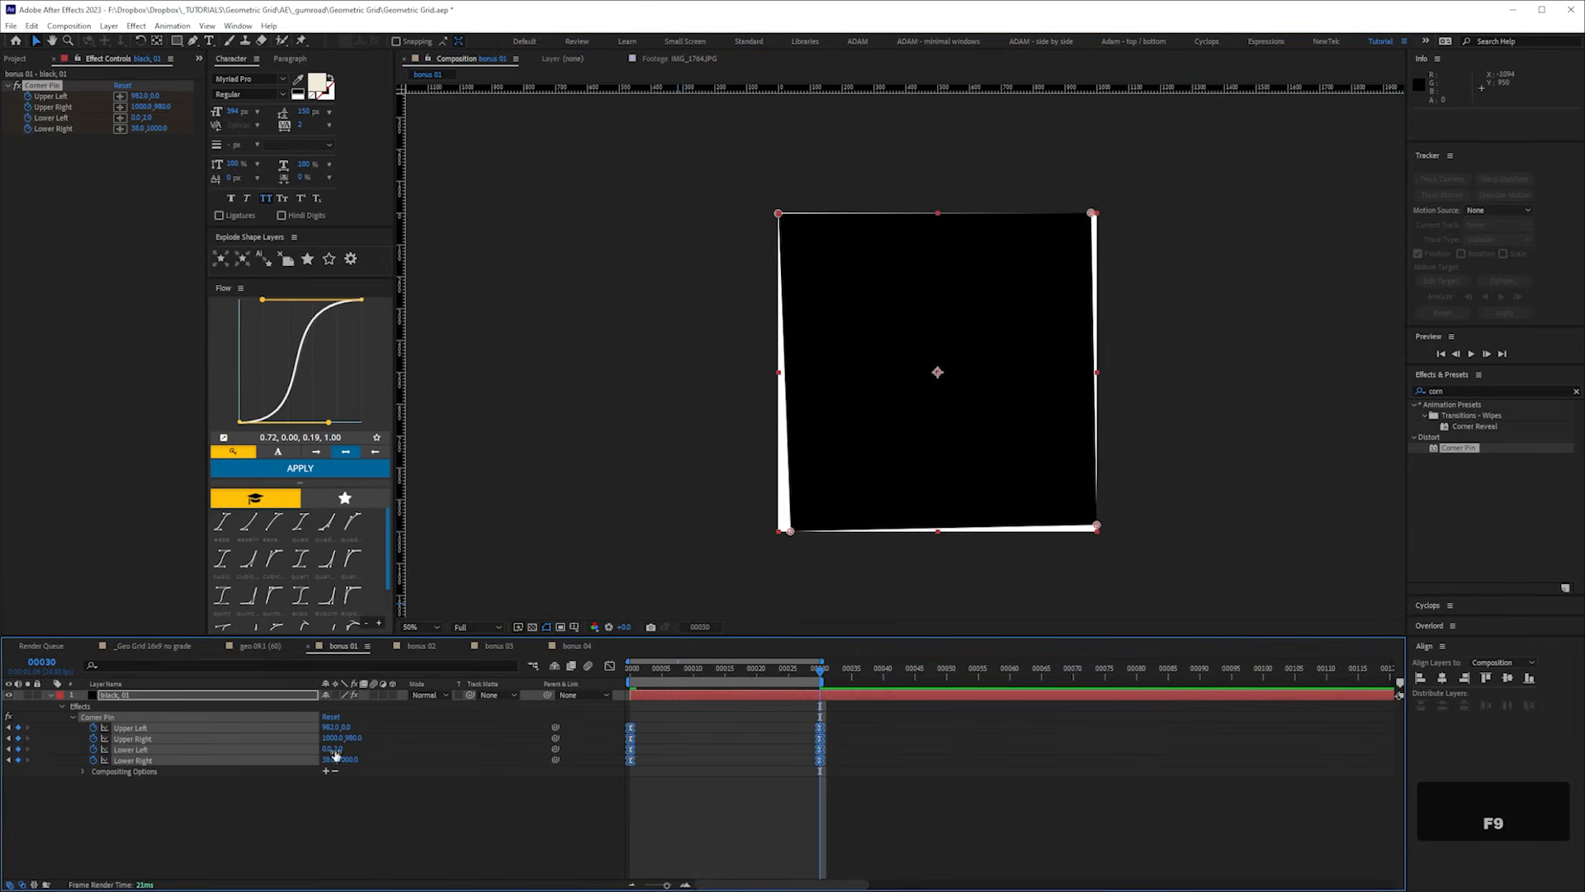
# - Set the Corner Pin's Upper Left X to 1000 and Upper Right Y to 1000 at frame 30, and preview the motion
pyautogui.click(141, 96)
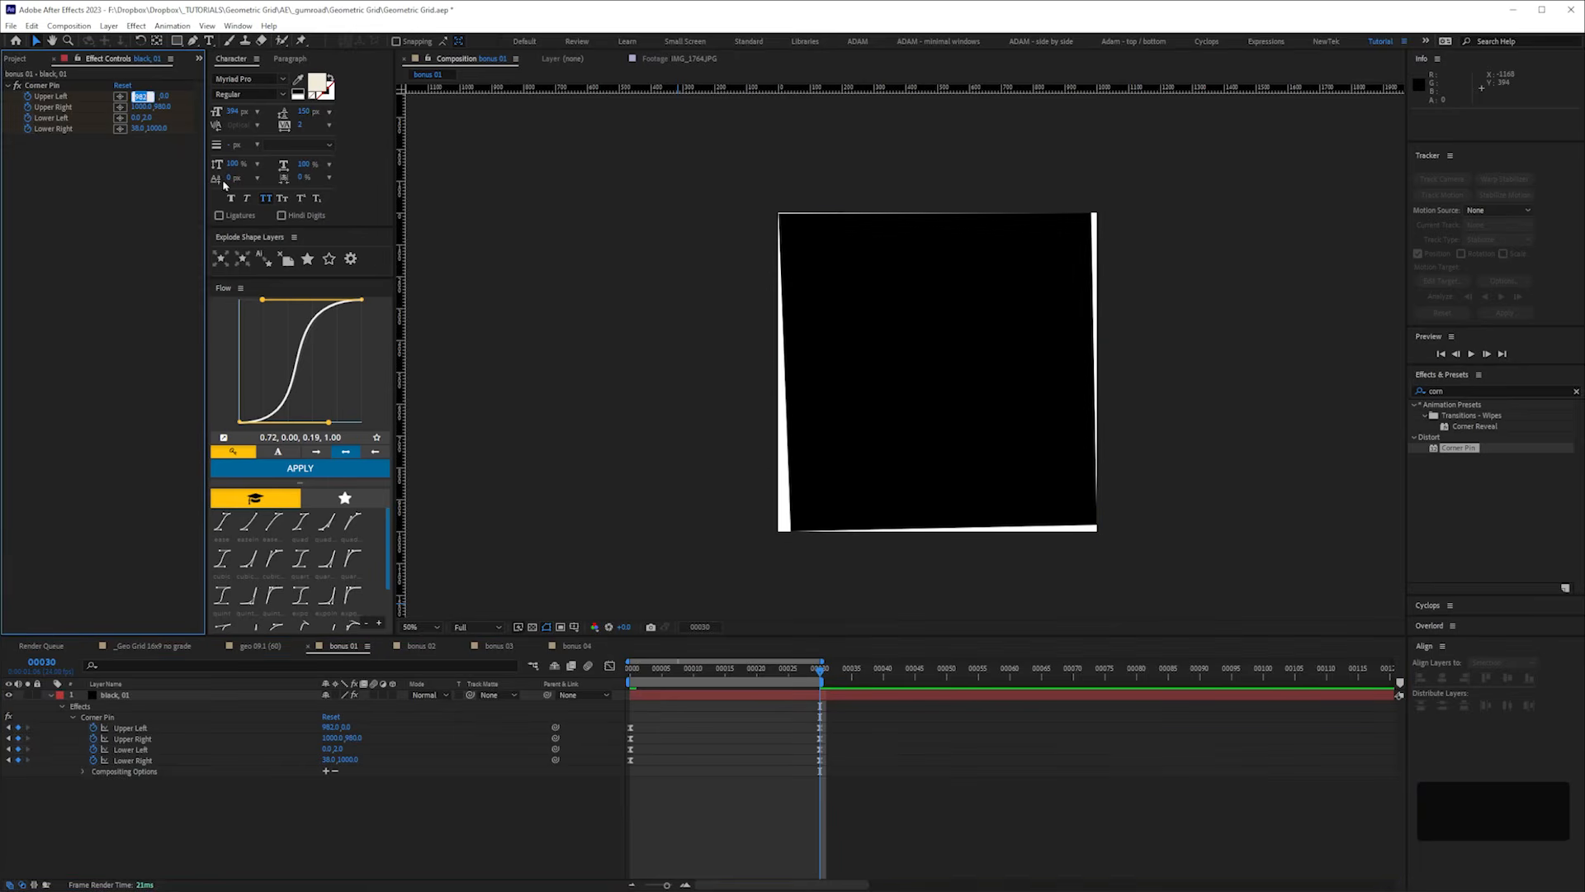
pyautogui.write('1000')
pyautogui.press('Return')
pyautogui.click(161, 108)
pyautogui.write('1000')
pyautogui.press('Return')
pyautogui.press('KP_0')
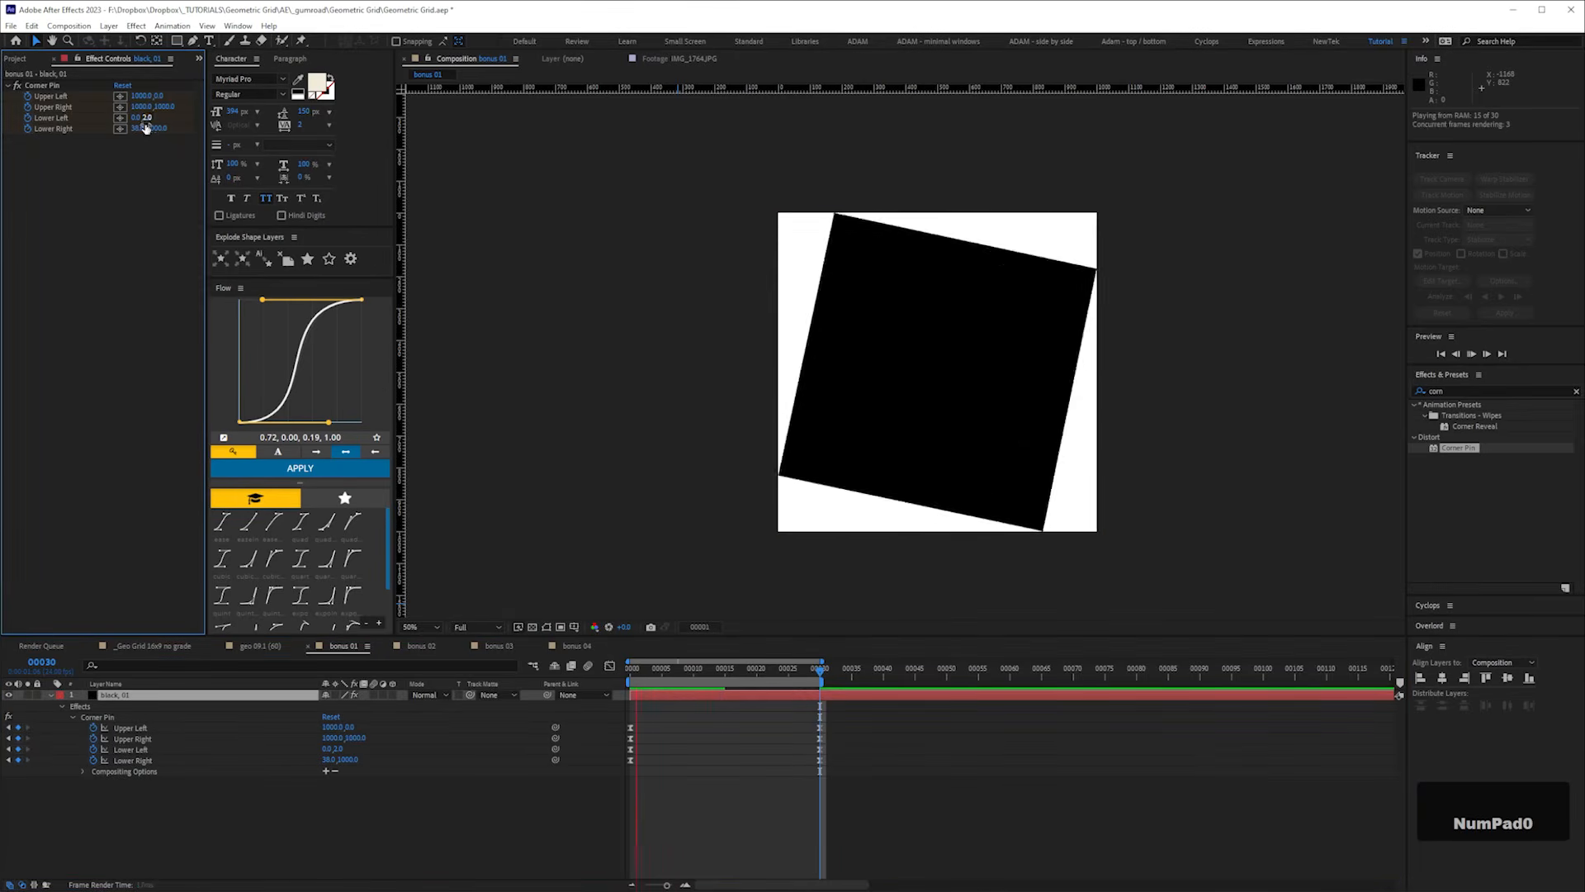
pyautogui.press('space')
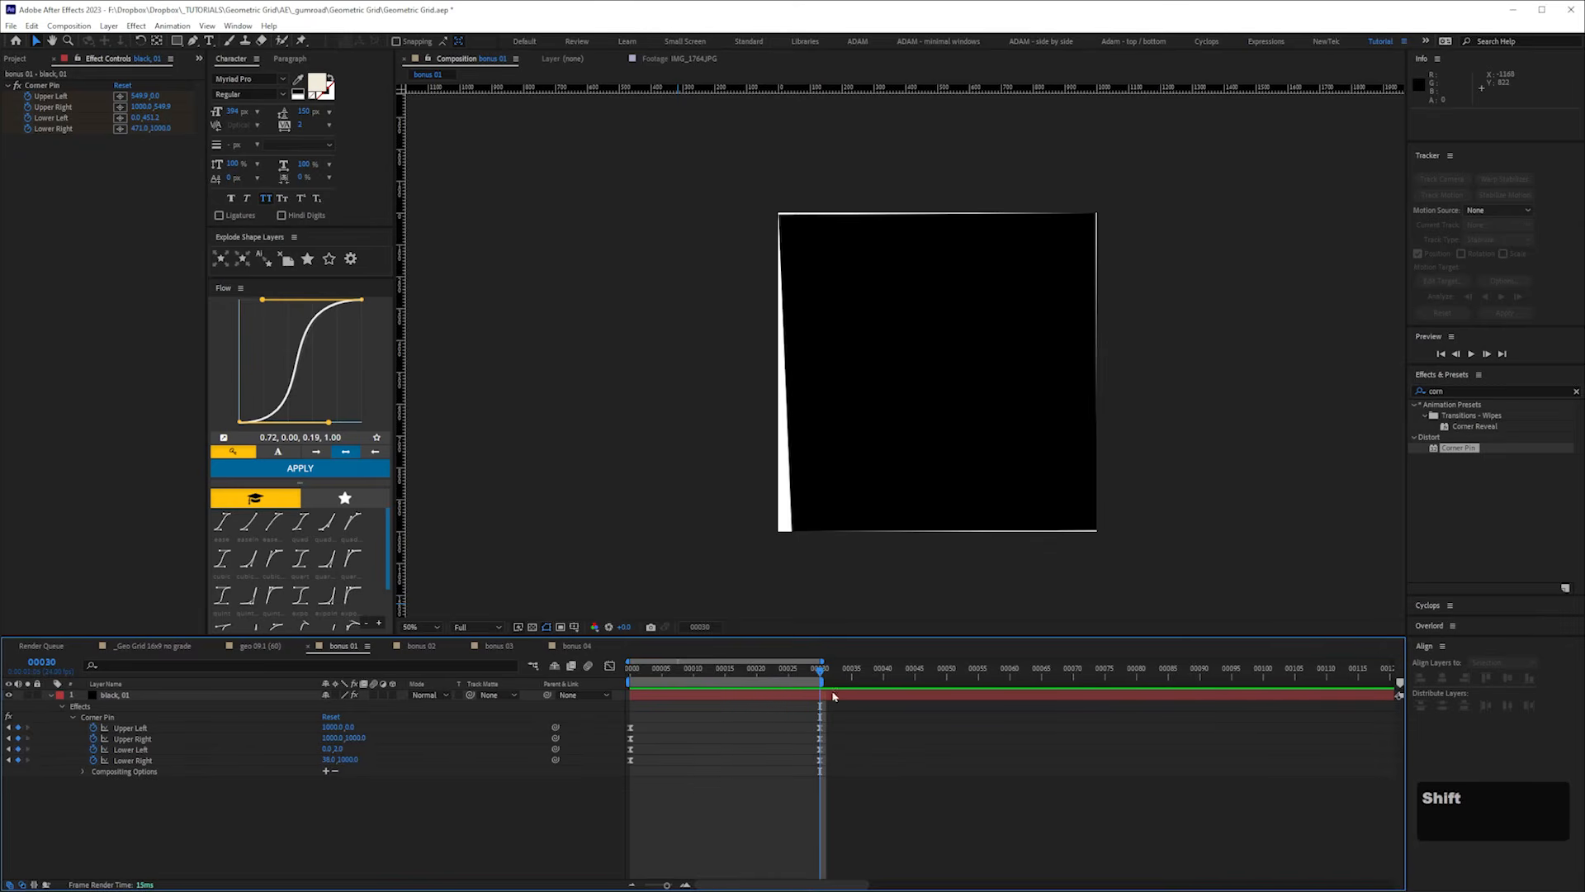
# - Set the Corner Pin's Lower Left Y to 0 and Lower Right X to 0 at frame 30
pyautogui.click(148, 118)
pyautogui.write('0')
pyautogui.click(138, 150)
pyautogui.click(137, 129)
pyautogui.write('0')
pyautogui.click(143, 167)
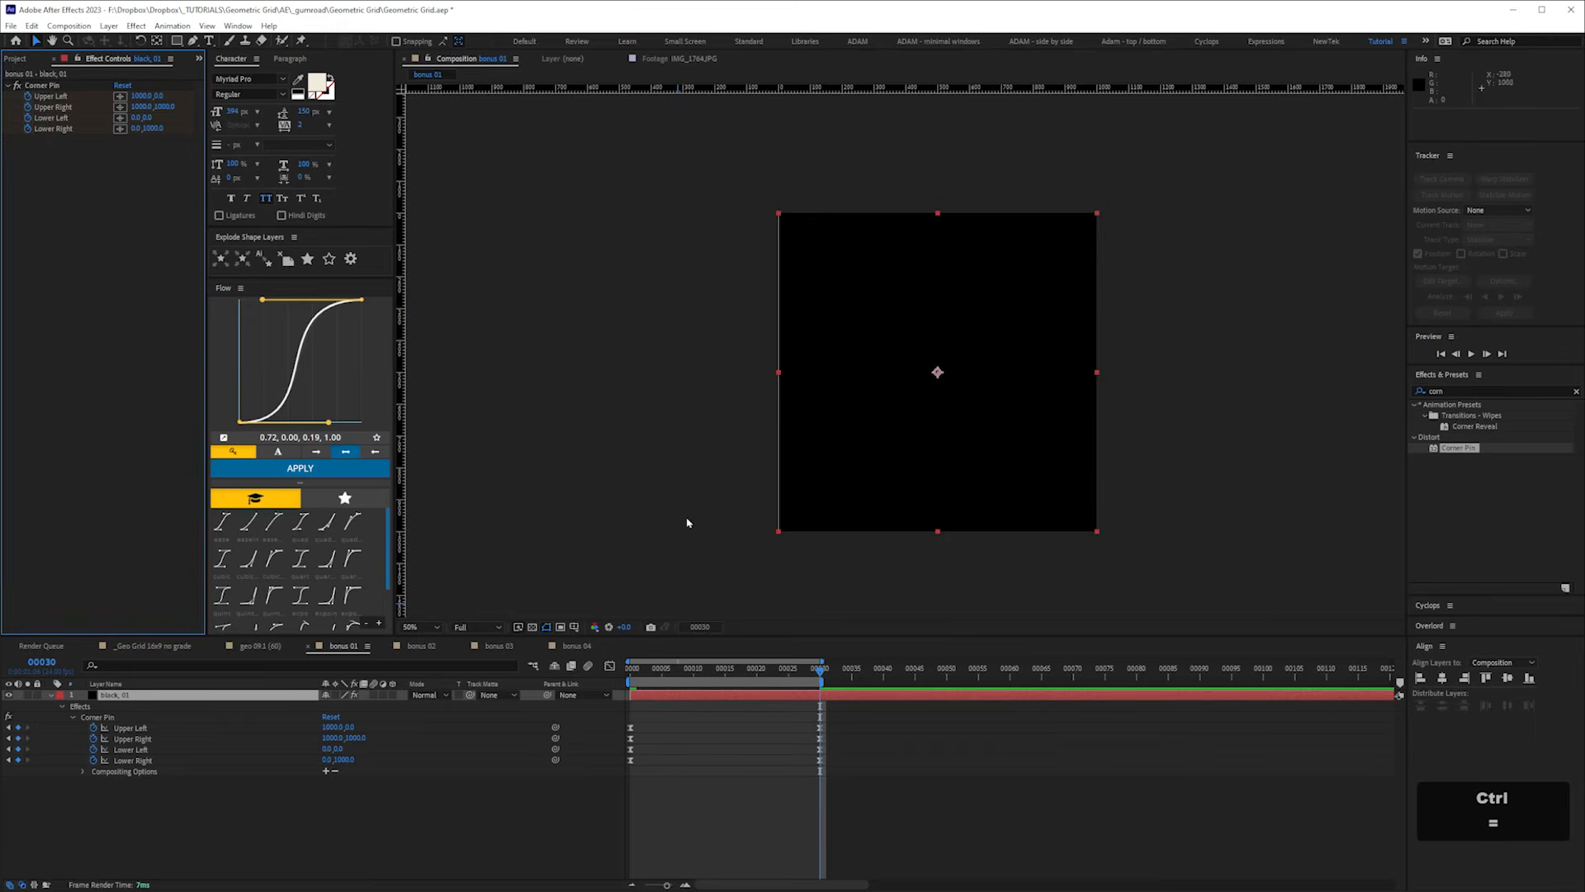
# - Close the thin gap along the solid's edge by setting the Lower Left and Lower Right X values to -1 at frame 30
pyautogui.click(881, 650)
pyautogui.hotkey('ctrl', '=')
pyautogui.press('space')
pyautogui.moveTo(717, 464); pyautogui.dragTo(737, 332)
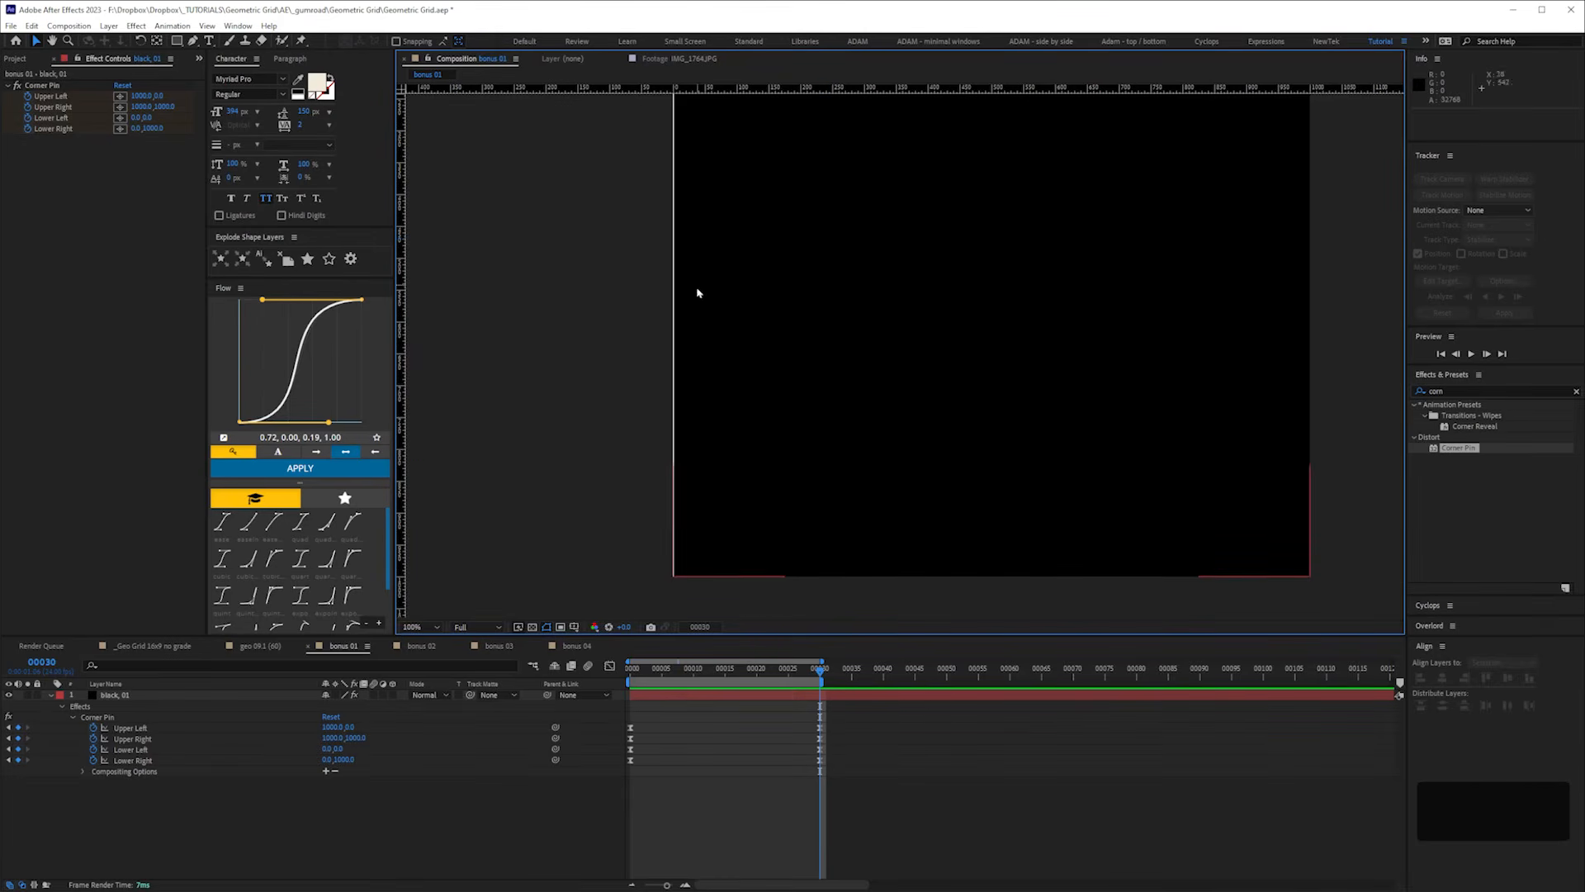
pyautogui.click(134, 117)
pyautogui.press('Down')
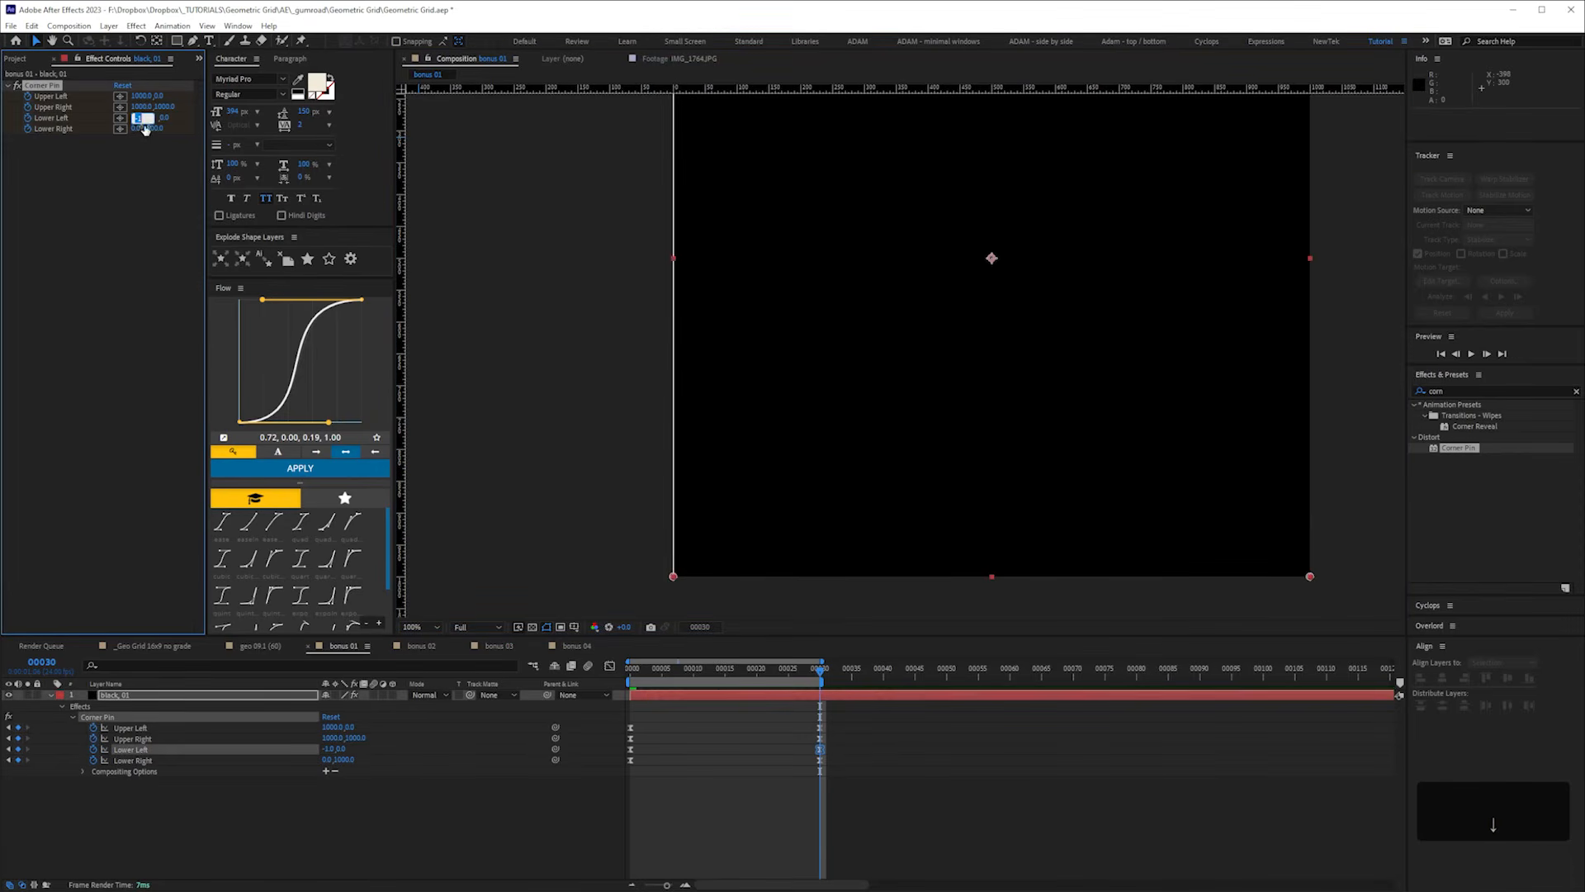
pyautogui.click(135, 129)
pyautogui.press('Down')
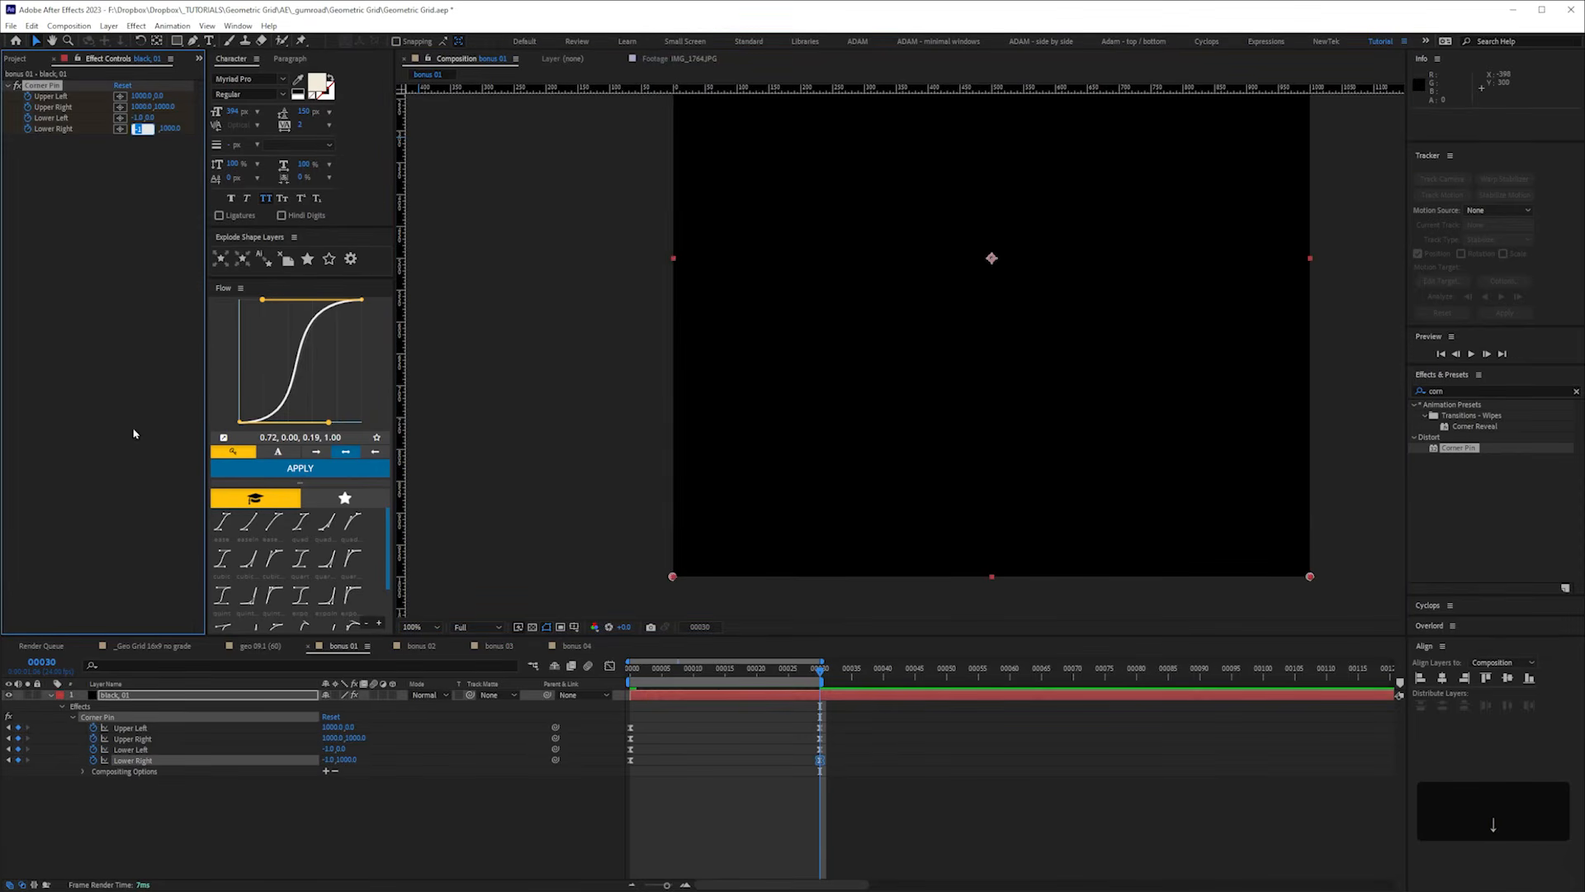
pyautogui.click(198, 808)
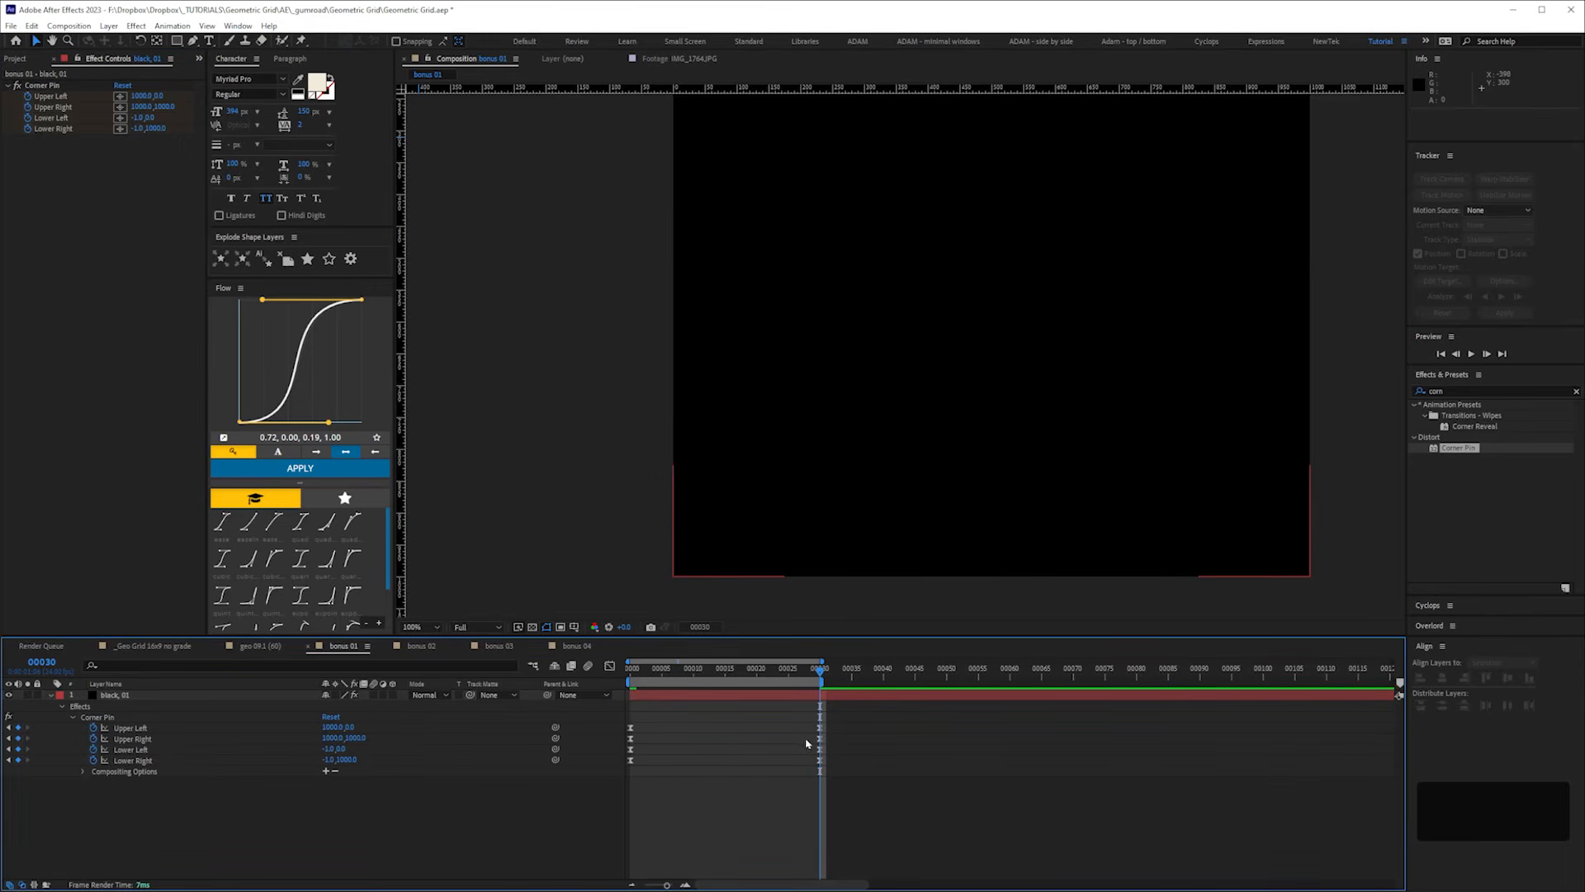
# - Fit the bonus 01 composition in the viewer and preview the rotating corner-pinned square
pyautogui.click(430, 628)
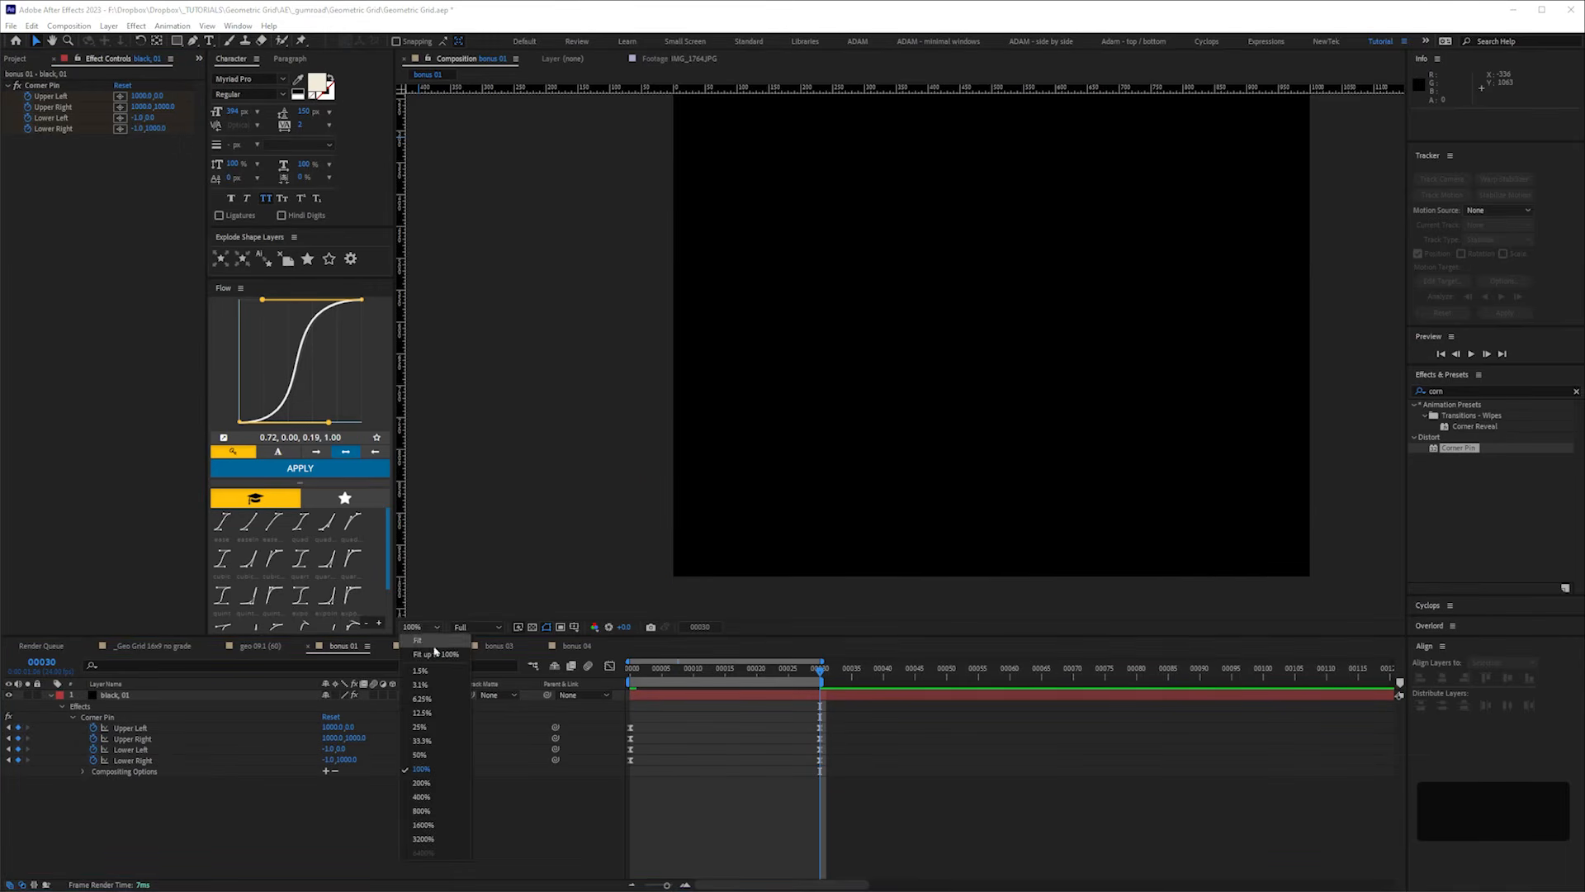
pyautogui.click(422, 660)
pyautogui.press('KP_0')
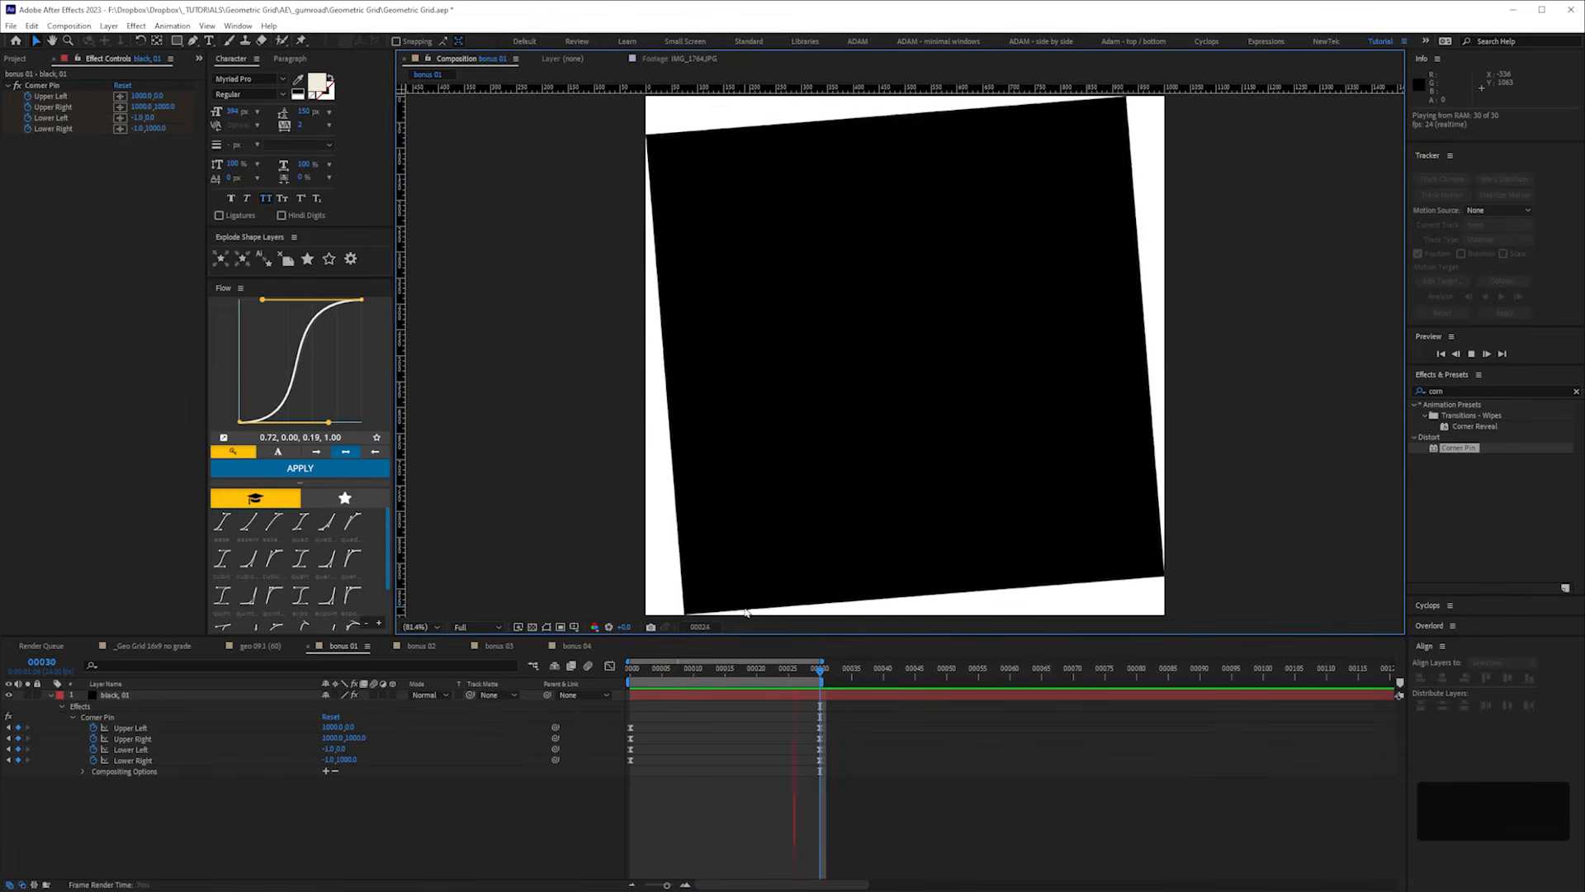
# - Stop the bonus 01 preview and bring up the project's list of precomps
pyautogui.press('space')
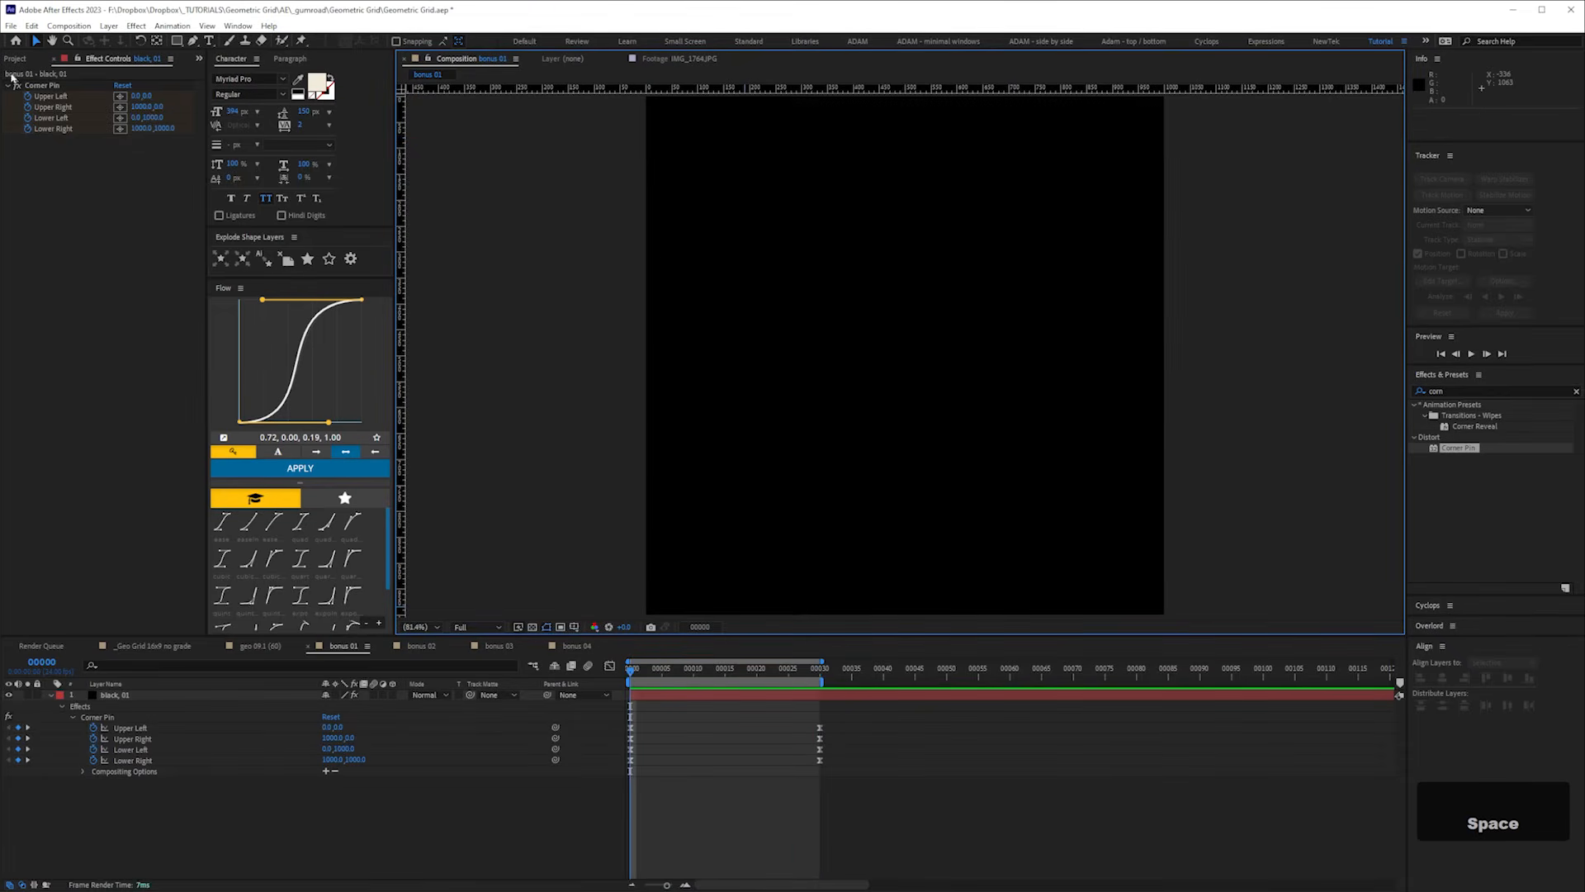
pyautogui.click(23, 61)
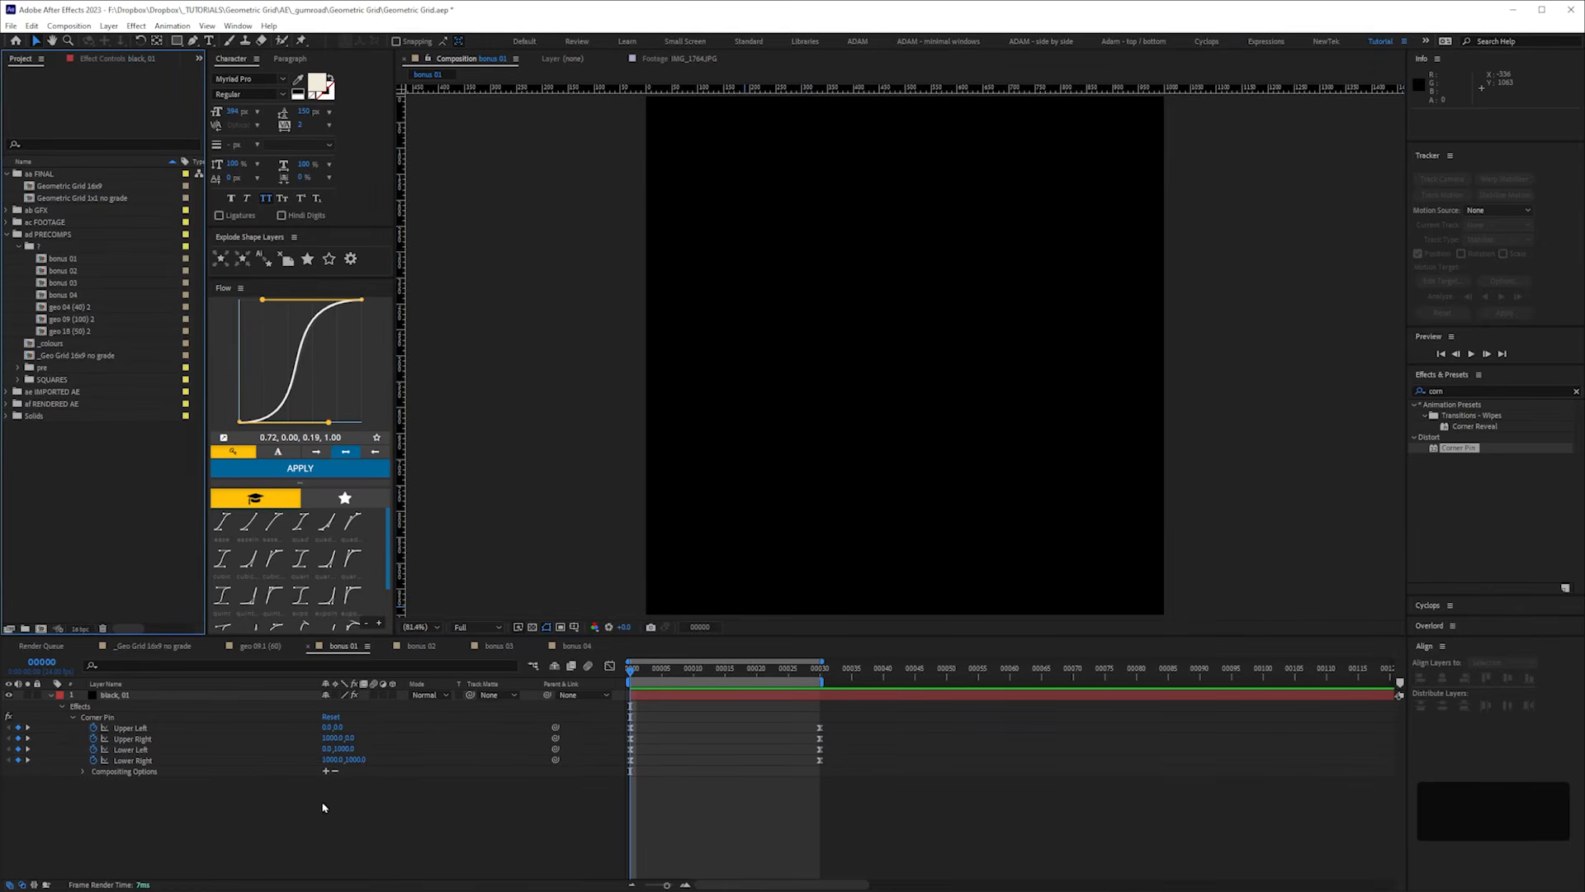
pyautogui.click(761, 734)
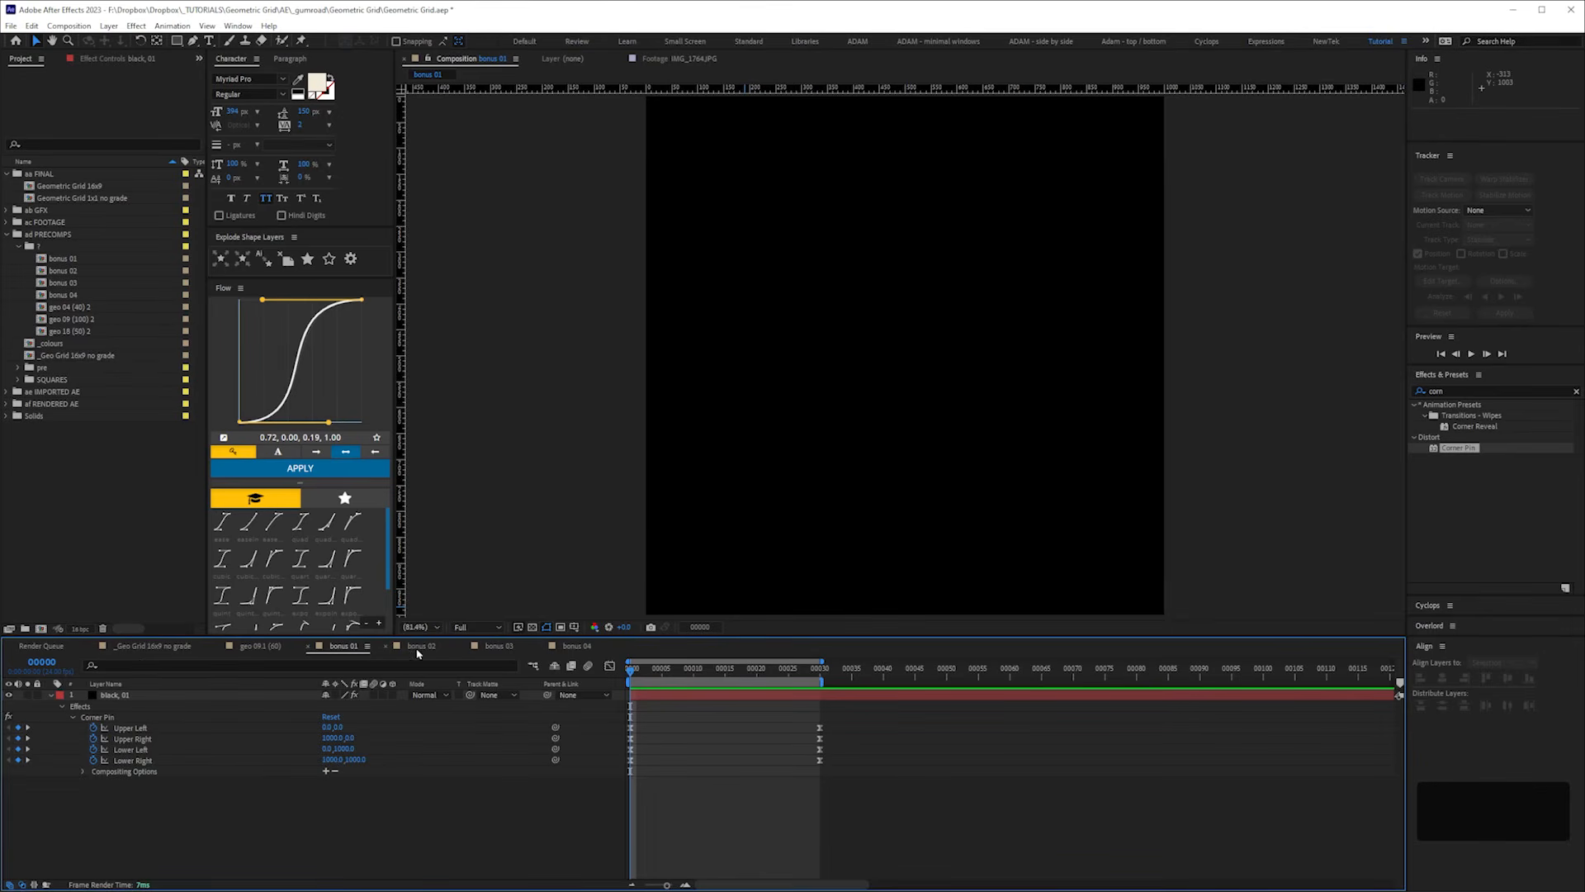
# - Open the bonus 02 composition, check its starting Corner Pin keyframes, and move the solid's layer marker to frame 15
pyautogui.click(421, 646)
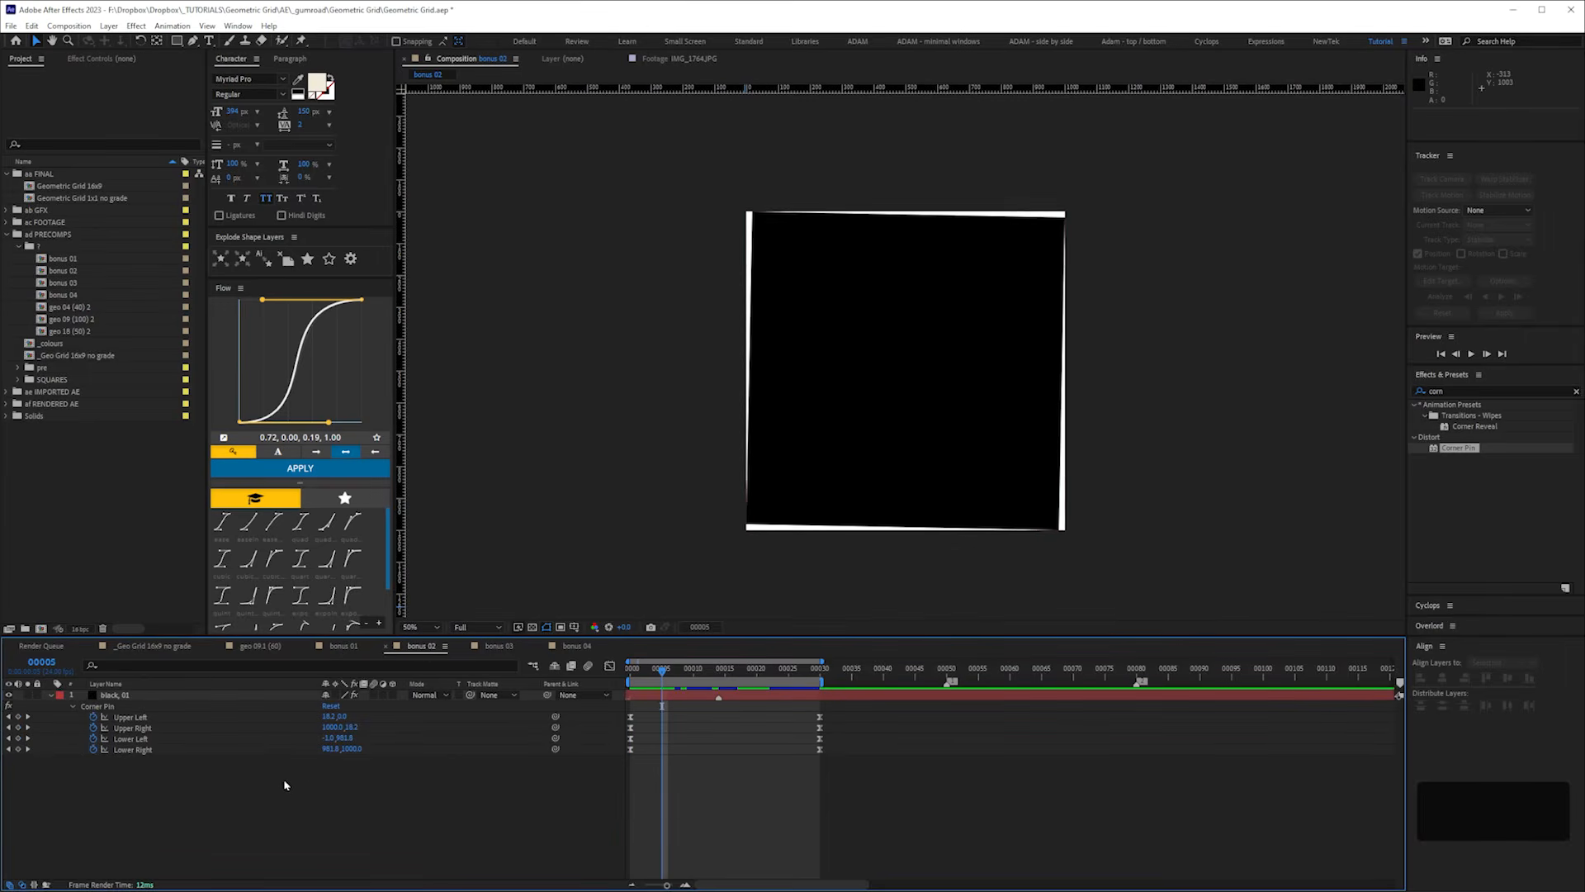
pyautogui.moveTo(625, 771); pyautogui.dragTo(643, 712)
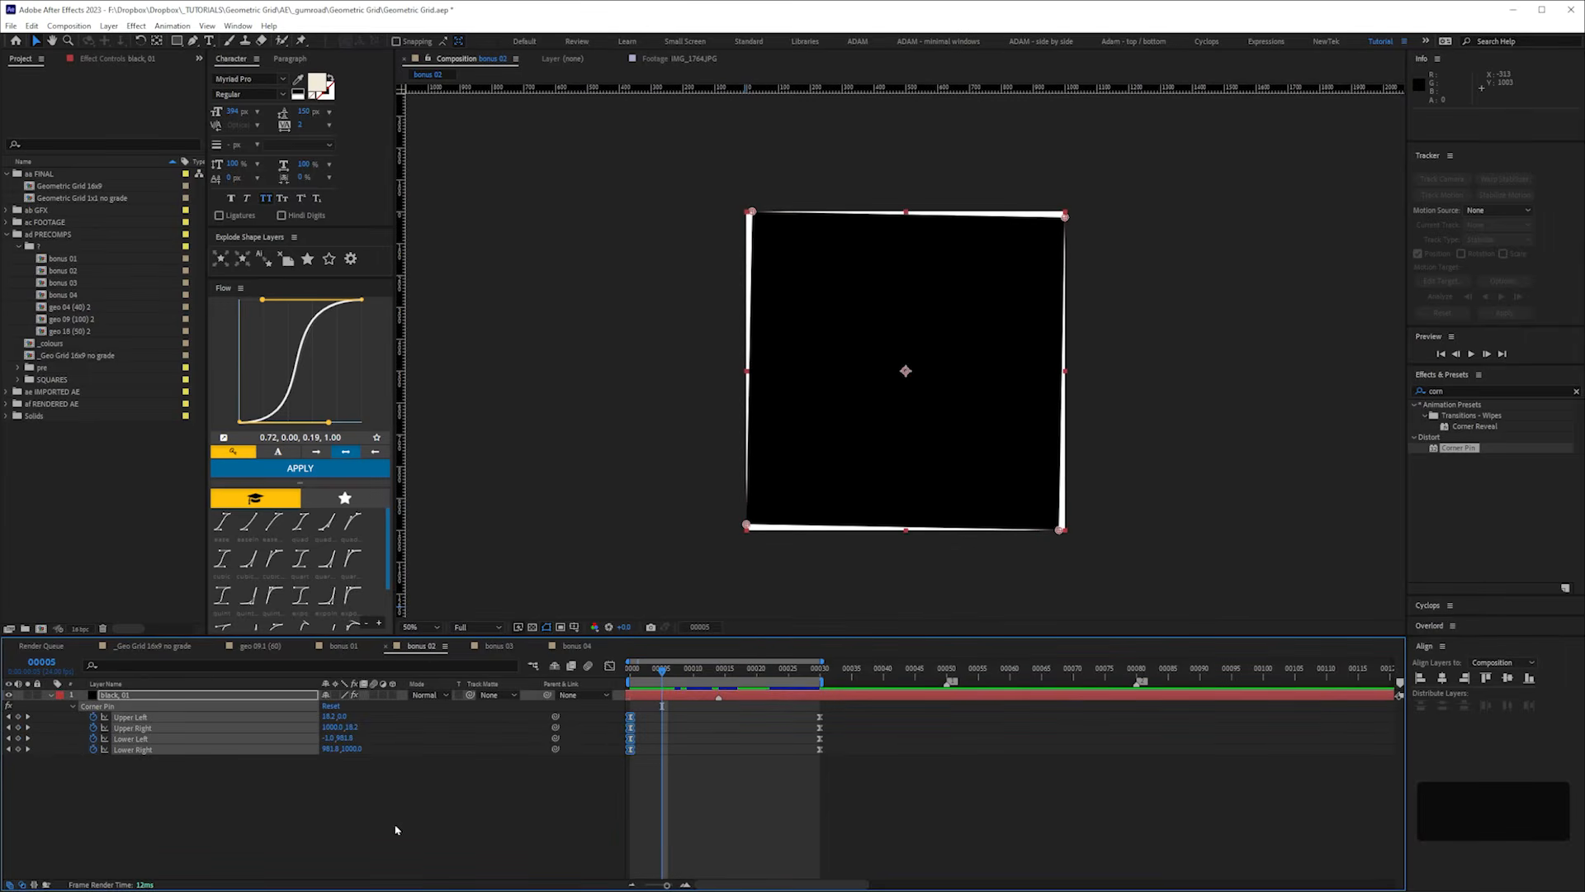
pyautogui.click(718, 675)
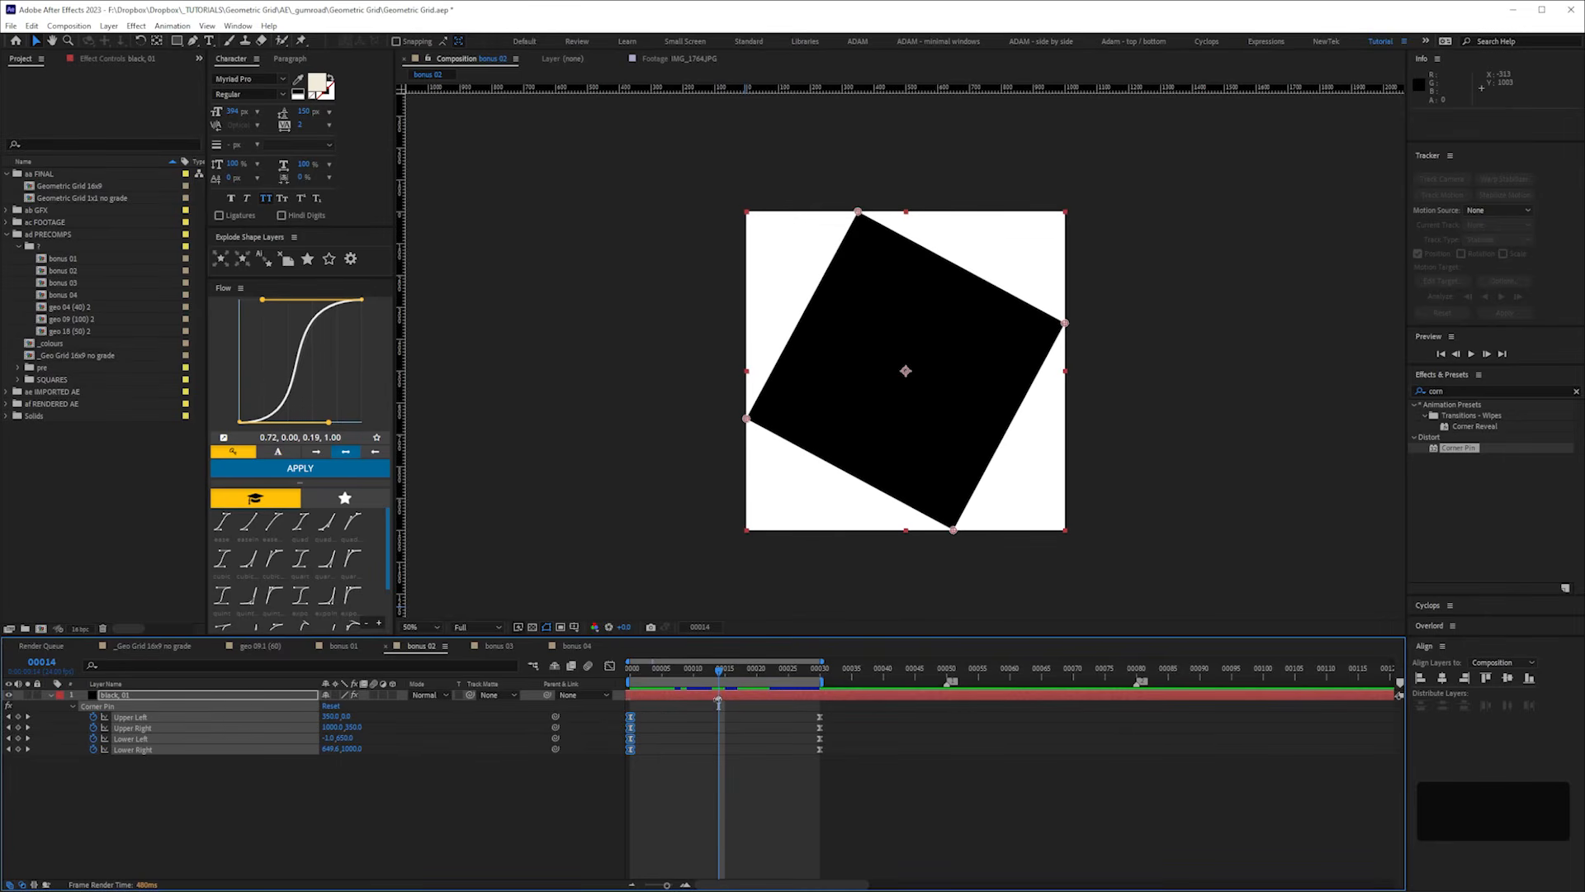
pyautogui.click(725, 675)
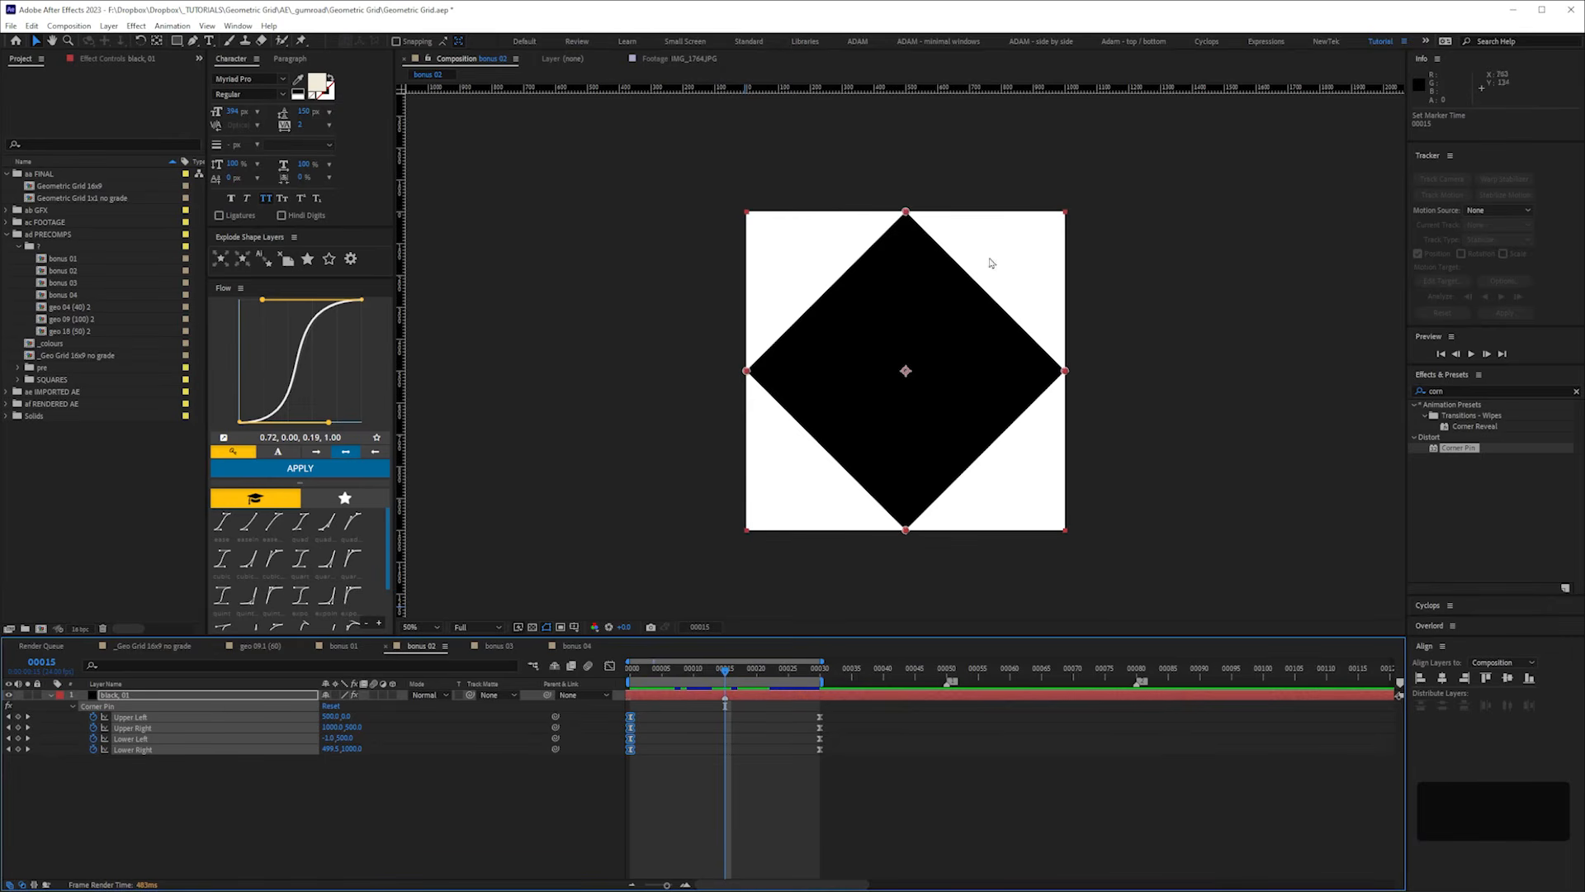
pyautogui.click(274, 806)
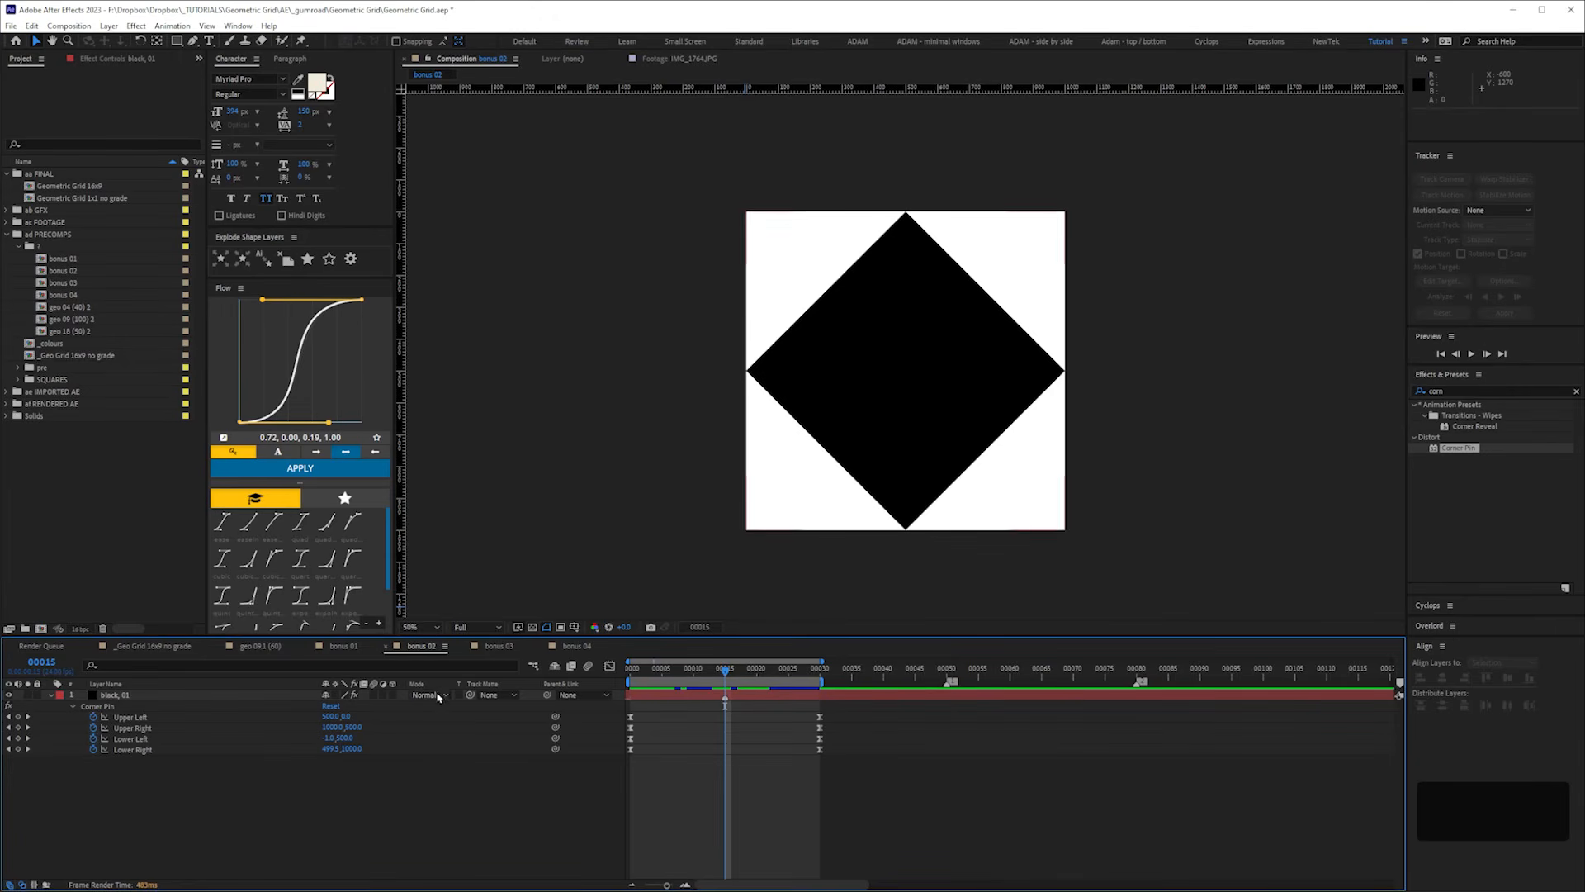
# - Open the bonus 03 composition and preview its nested rotating squares over the work area
pyautogui.click(502, 649)
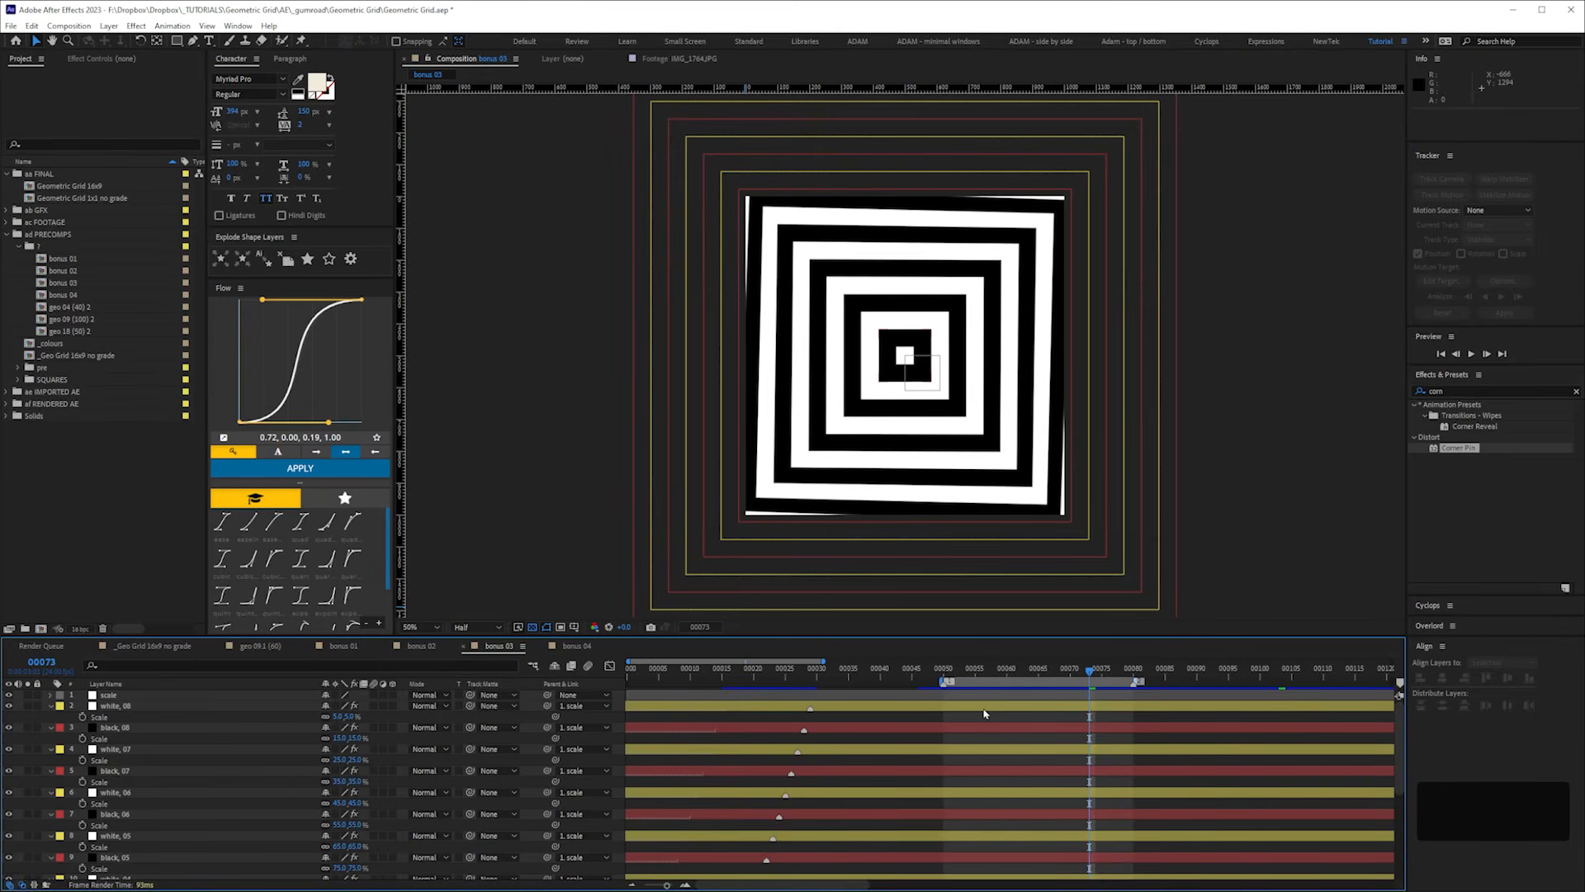
pyautogui.press('KP_0')
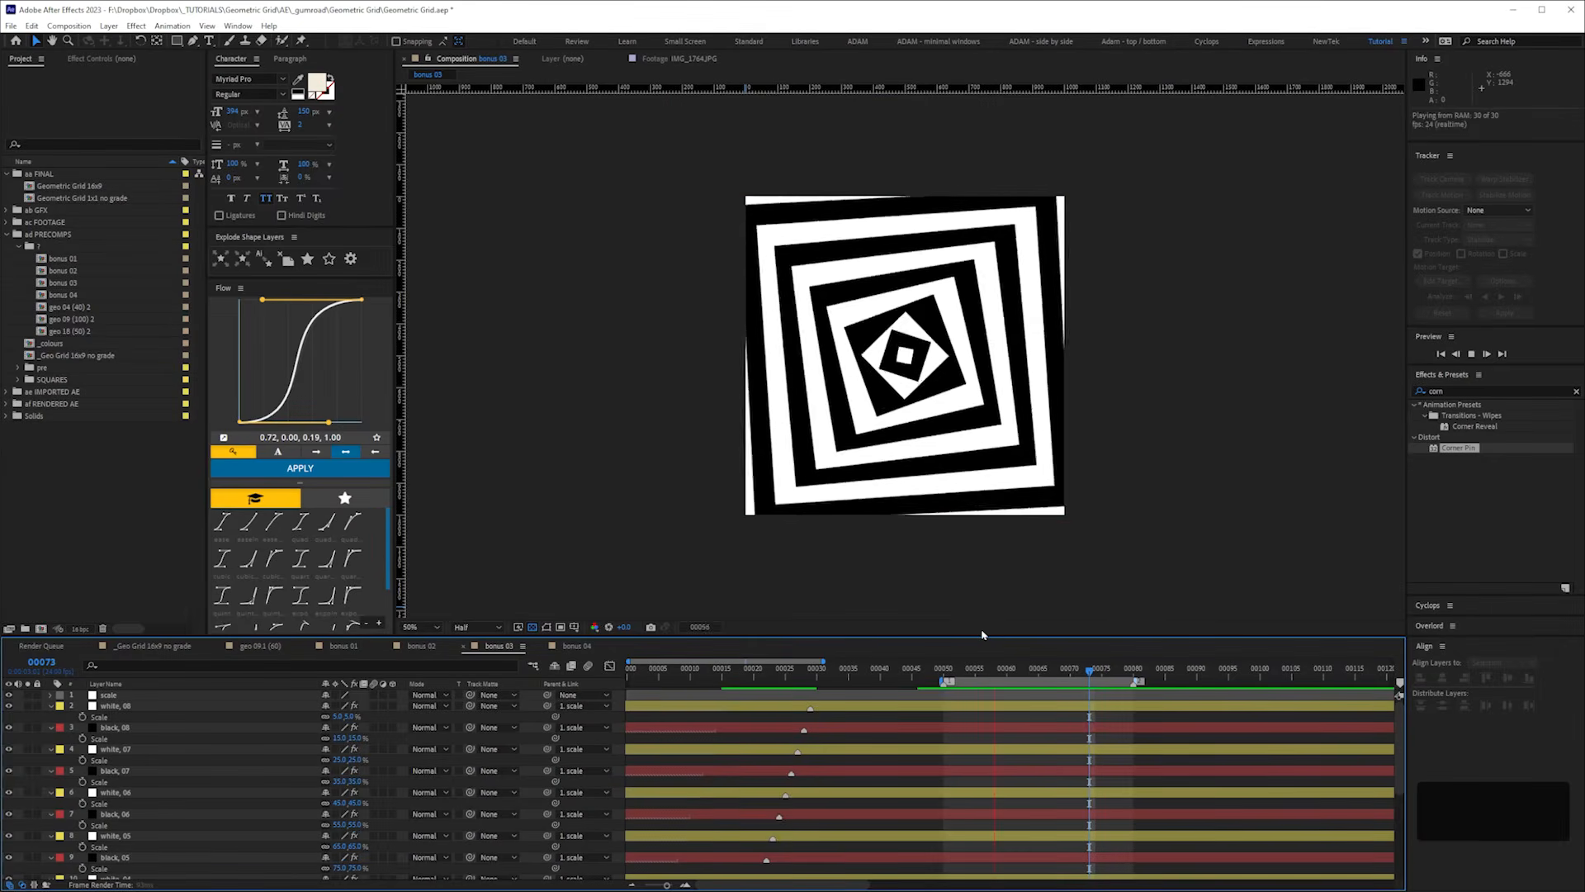
pyautogui.press('space')
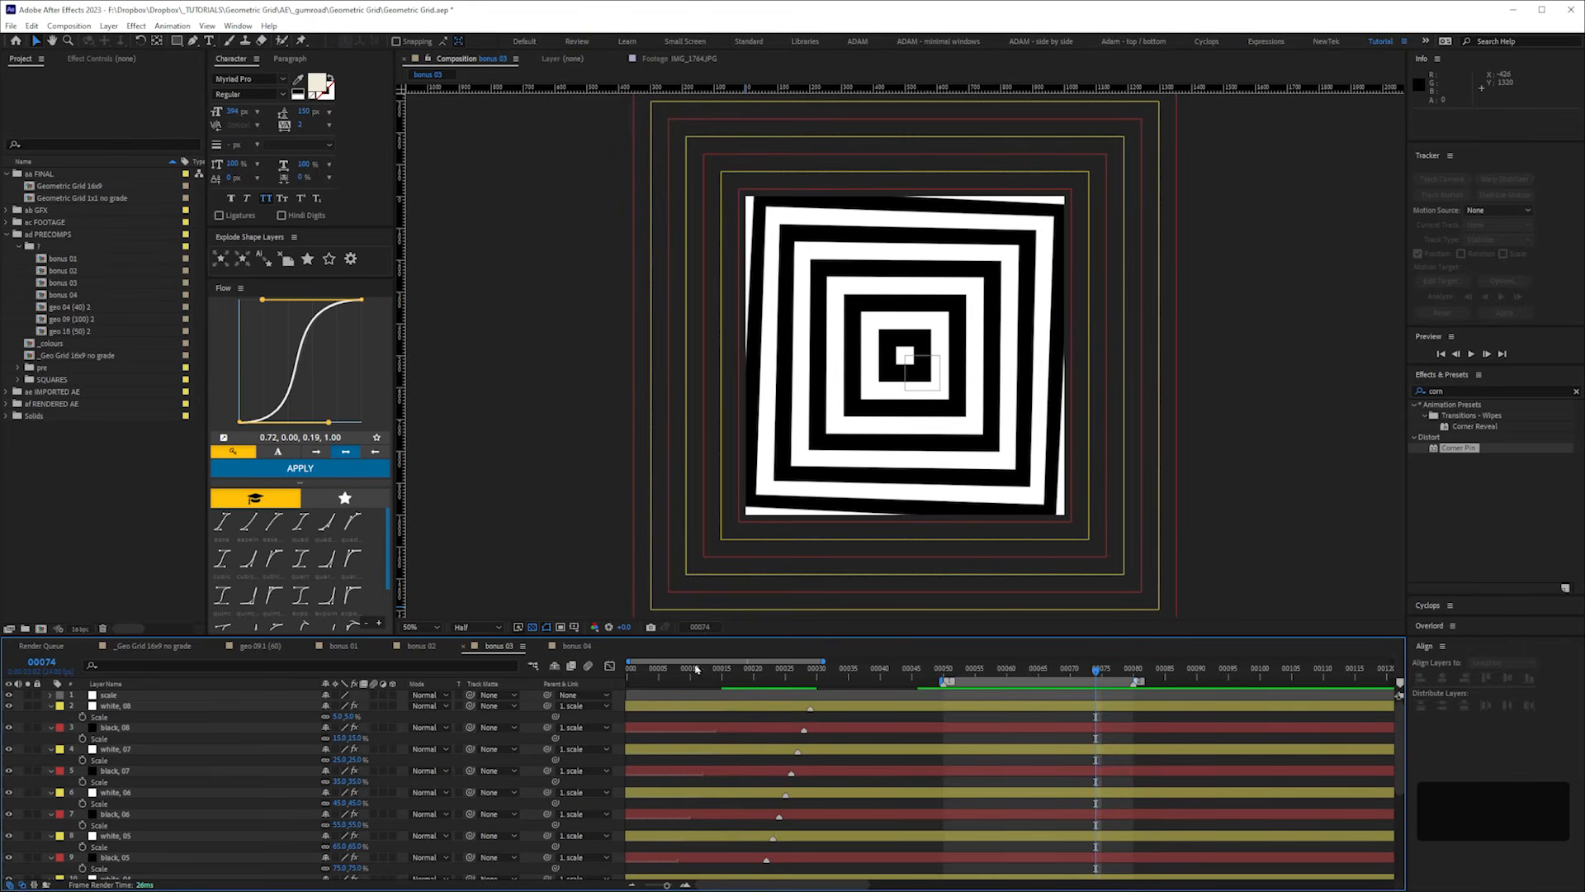
# - Open the bonus 04 composition and examine the scale null's Scale keyframes, loopOut expression and value graph
pyautogui.click(577, 646)
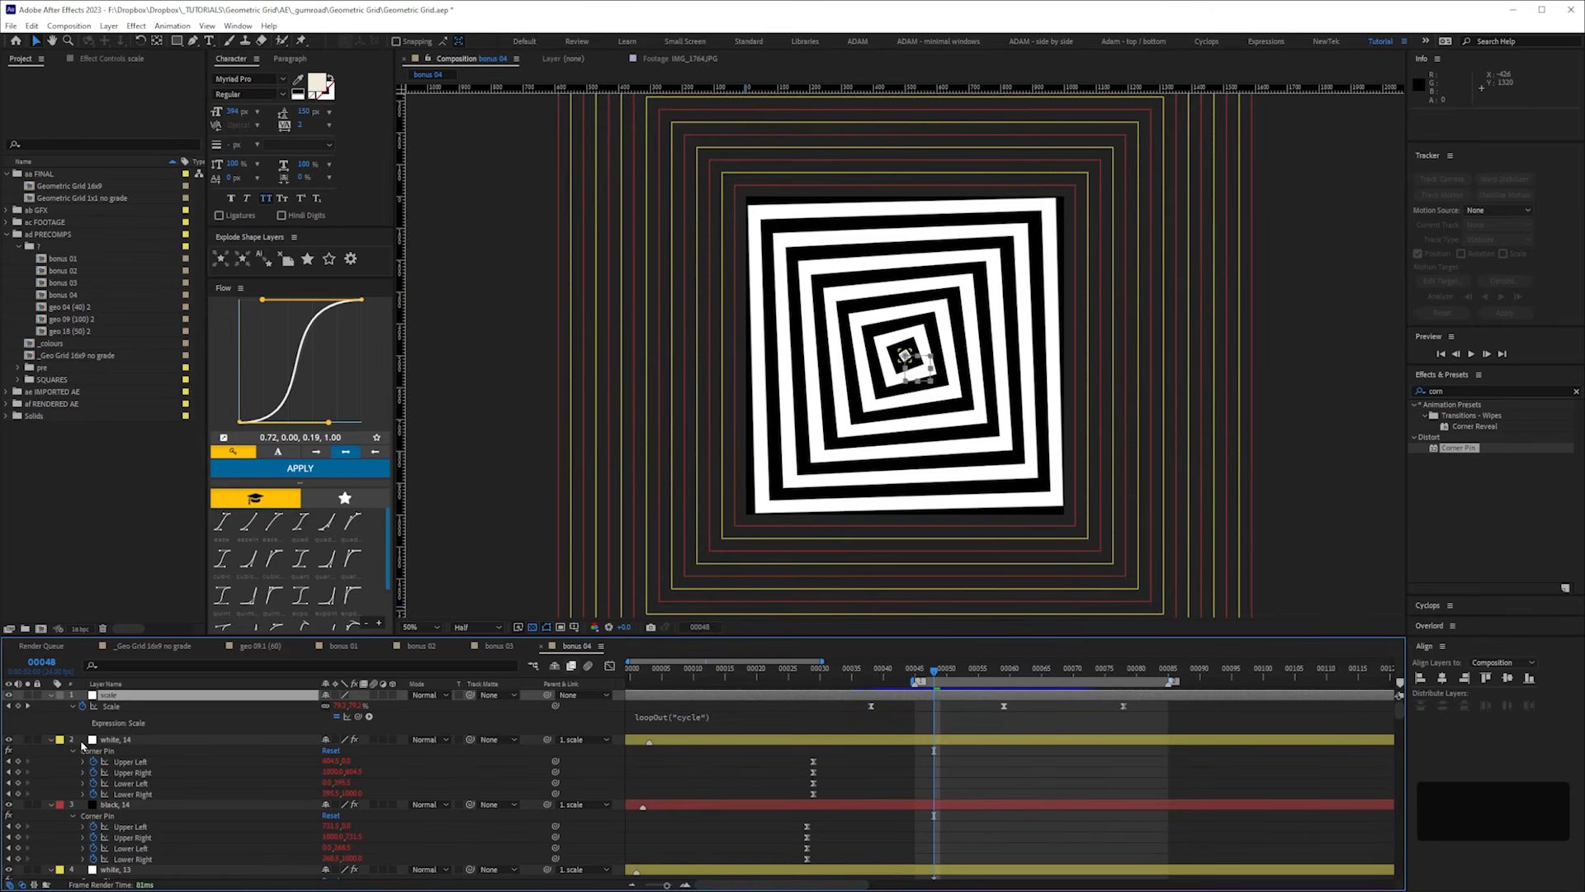
pyautogui.click(211, 726)
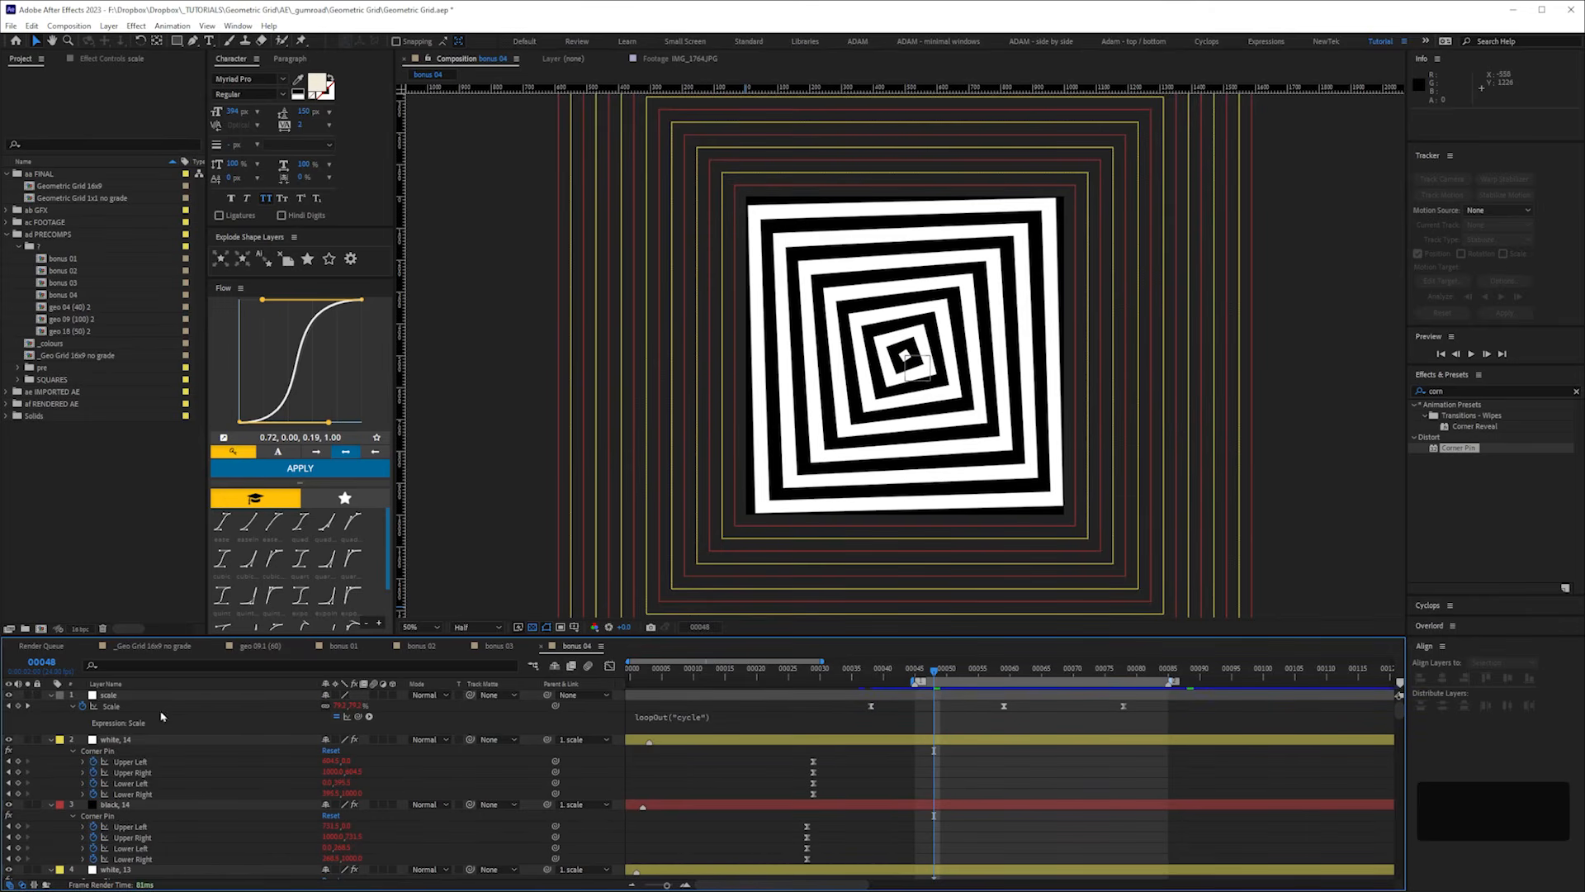
pyautogui.click(114, 704)
pyautogui.hotkey('ctrl', 'z')
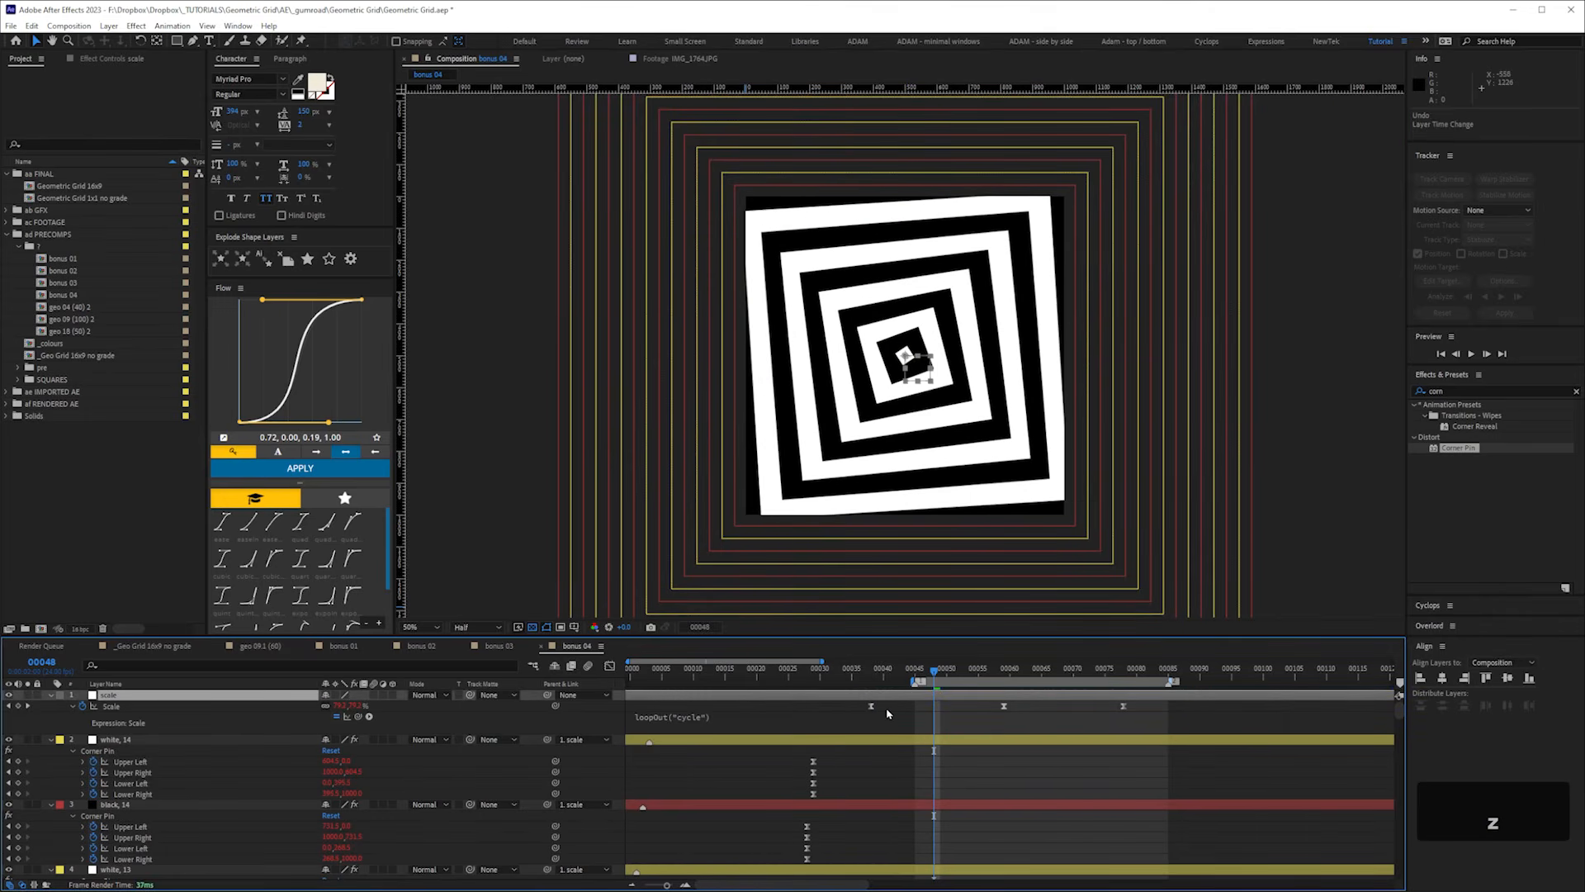
pyautogui.click(872, 707)
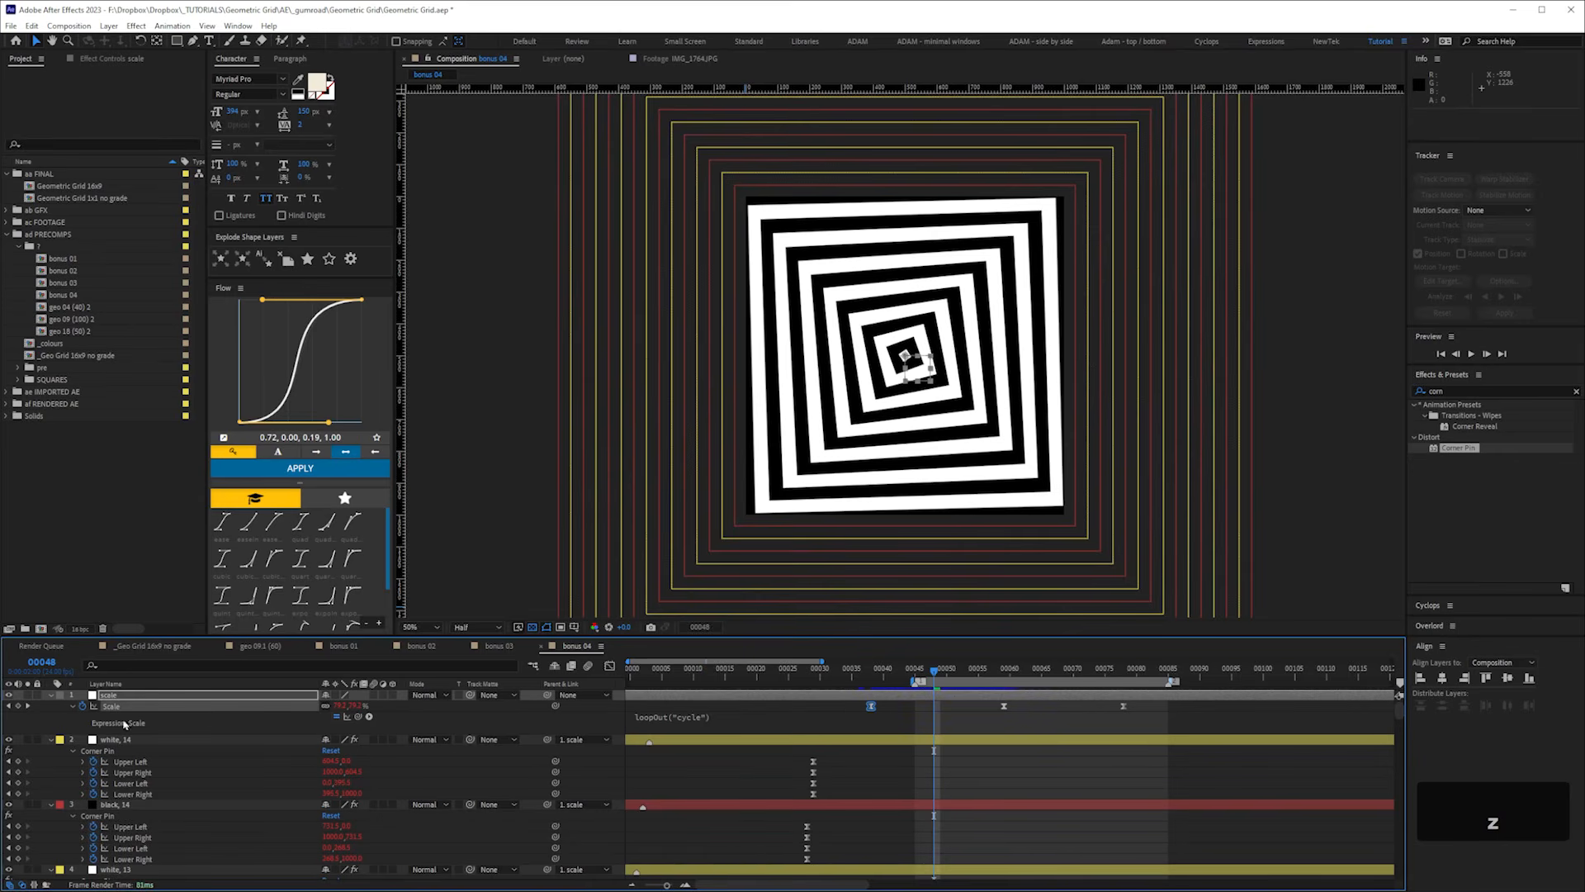
pyautogui.moveTo(945, 675); pyautogui.dragTo(859, 682)
pyautogui.click(609, 665)
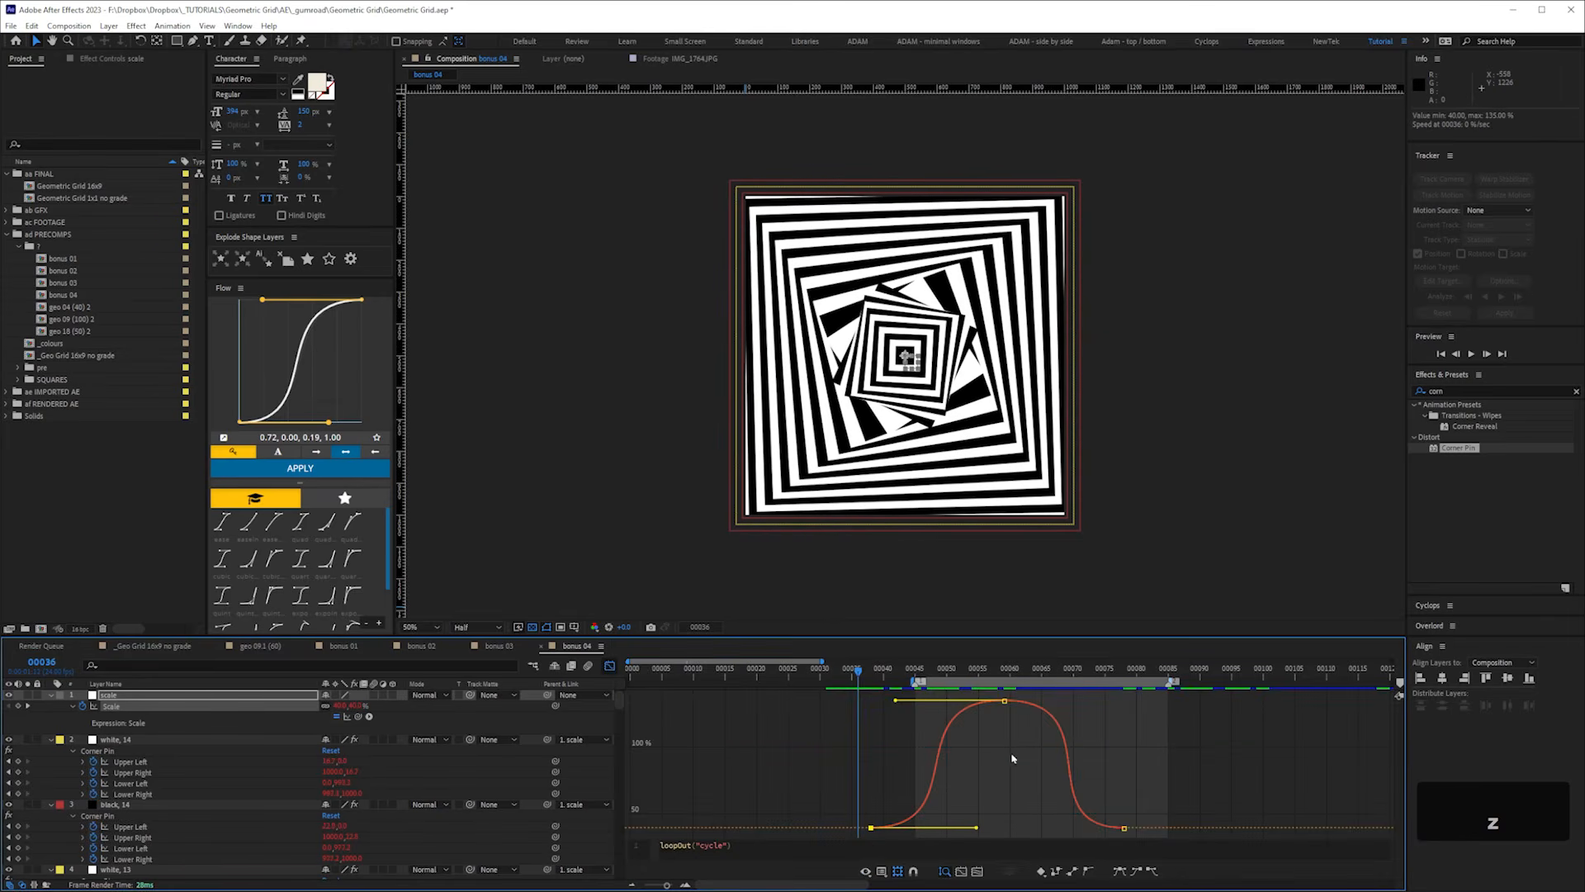
pyautogui.click(610, 665)
pyautogui.click(60, 716)
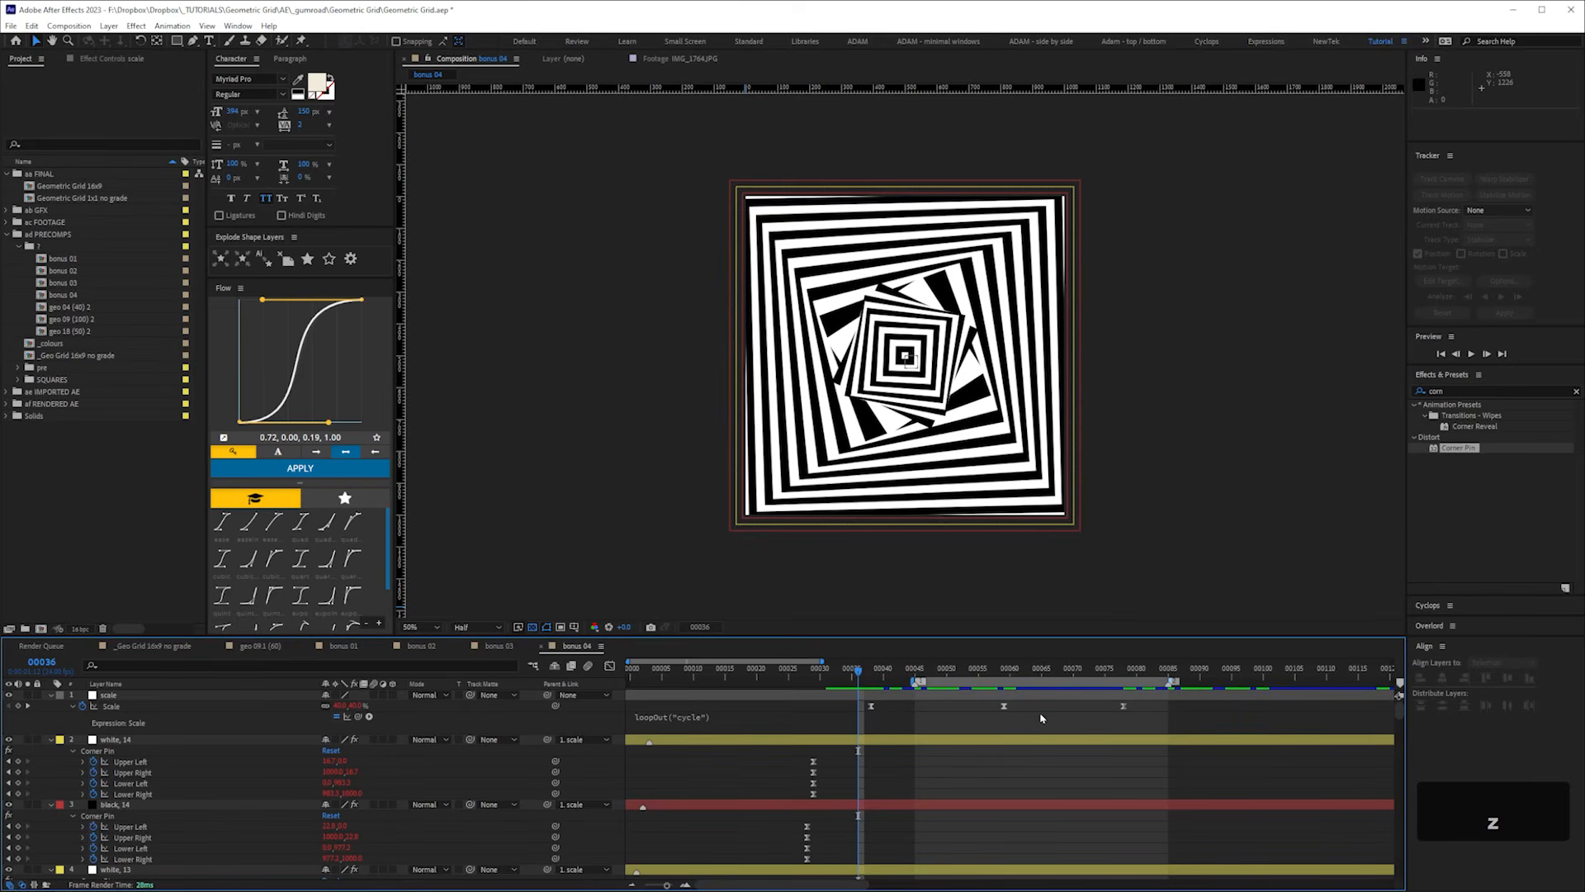
# - Try shifting the scale null's three Scale keyframes earlier in bonus 04, checking the loop between shifts
pyautogui.moveTo(1143, 709); pyautogui.dragTo(863, 733)
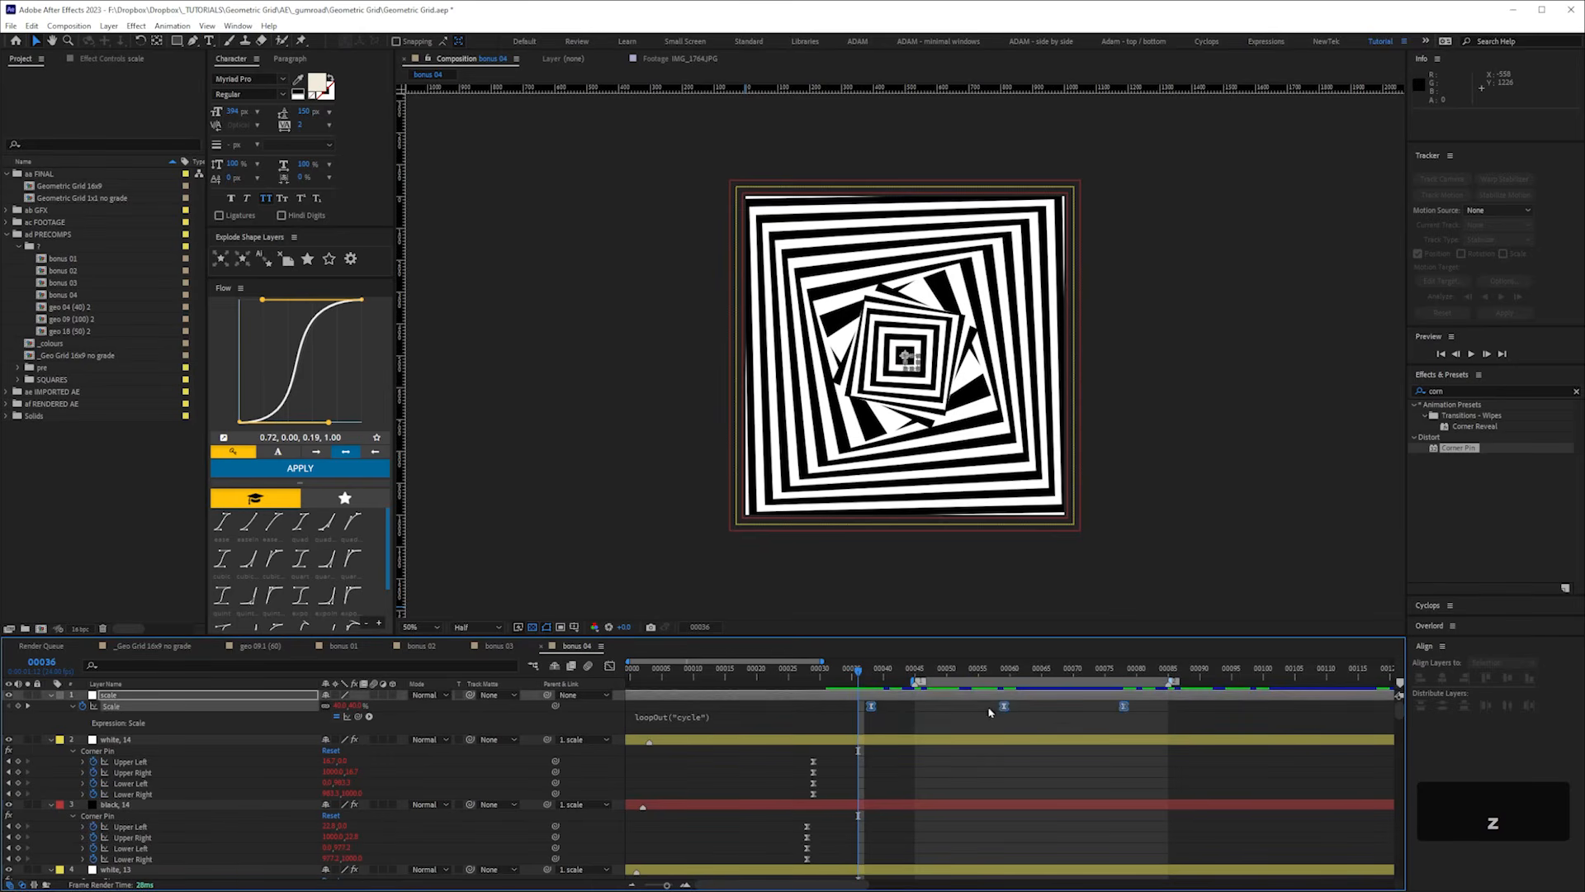
pyautogui.moveTo(1005, 708)
pyautogui.mouseDown()
pyautogui.moveTo(923, 717)
pyautogui.moveTo(976, 706)
pyautogui.mouseUp()
pyautogui.press('space')
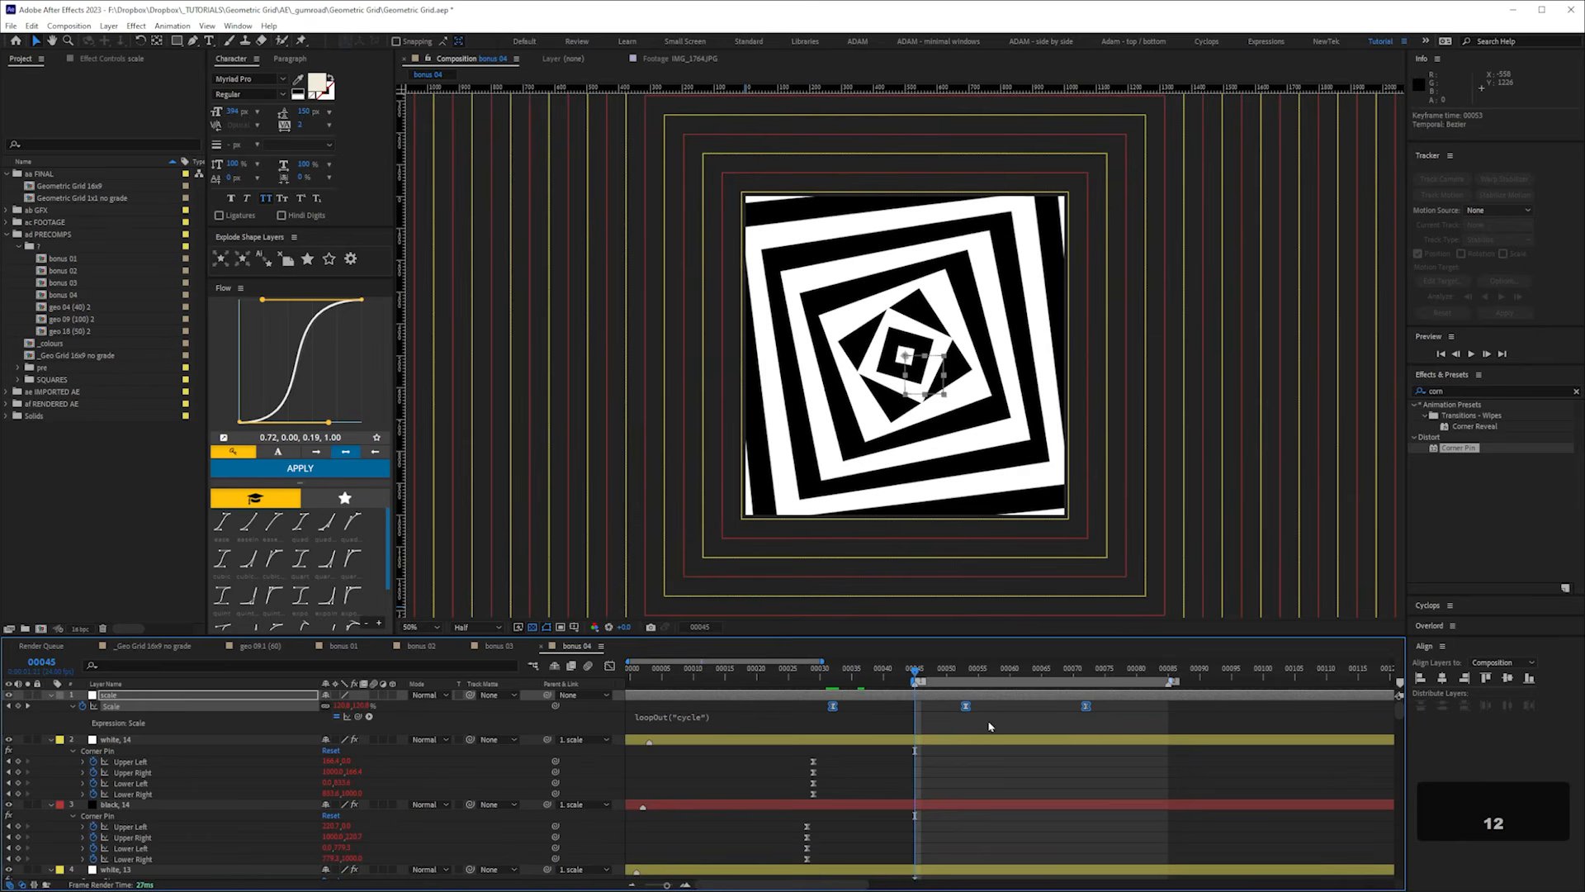
pyautogui.press('2')
pyautogui.press('1')
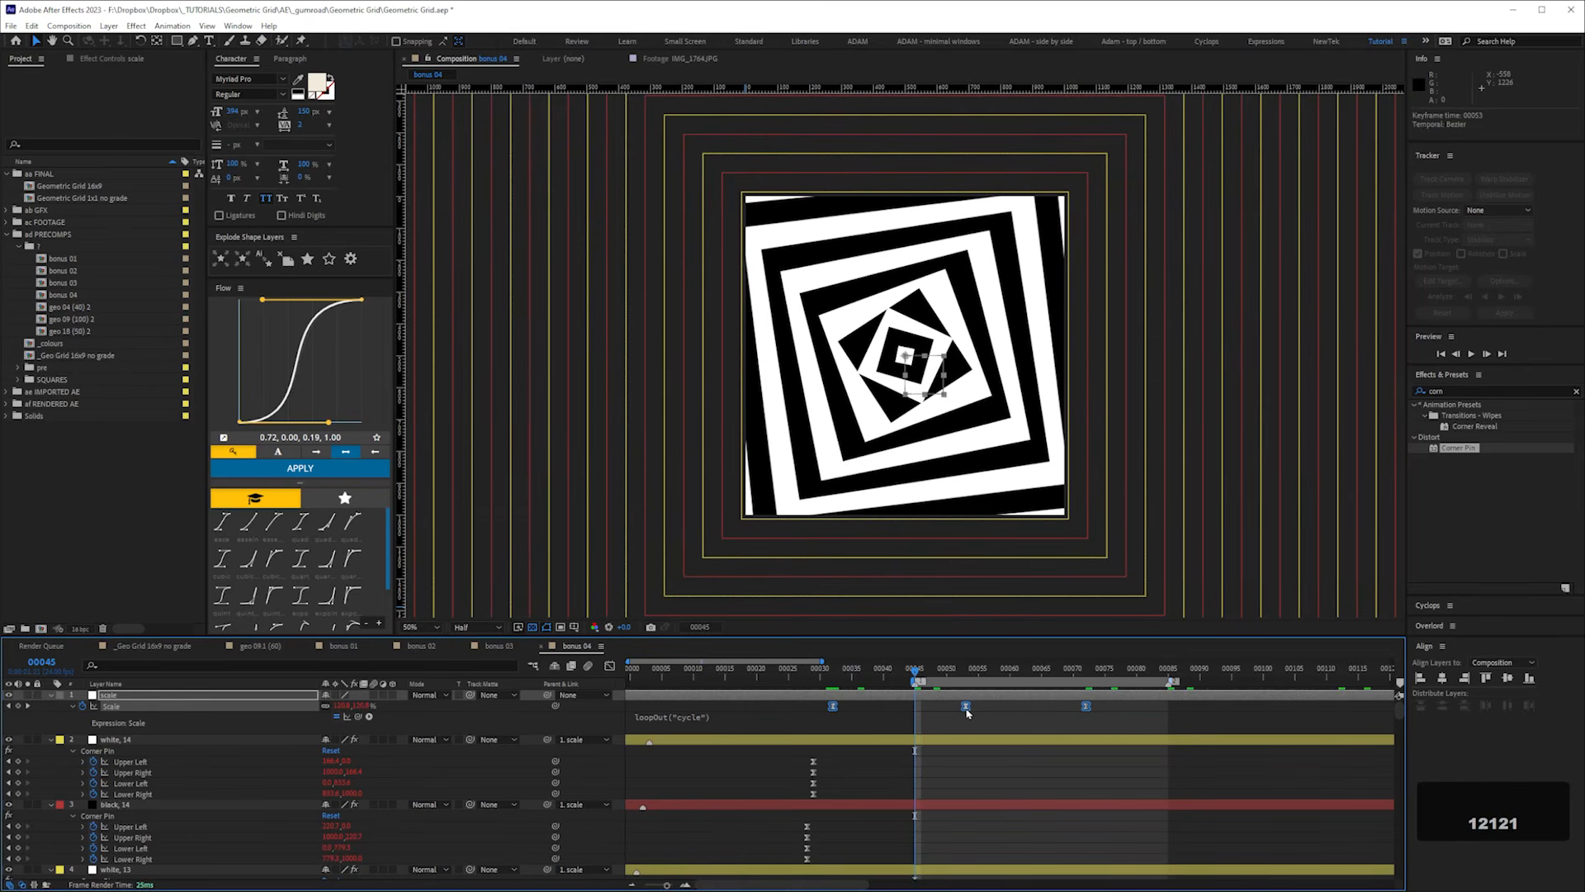
pyautogui.moveTo(966, 707)
pyautogui.mouseDown()
pyautogui.moveTo(926, 716)
pyautogui.moveTo(1083, 710)
pyautogui.moveTo(941, 719)
pyautogui.mouseUp()
# - Undo the shifts of the scale null's Scale keyframes
pyautogui.hotkey('ctrl', 'z')
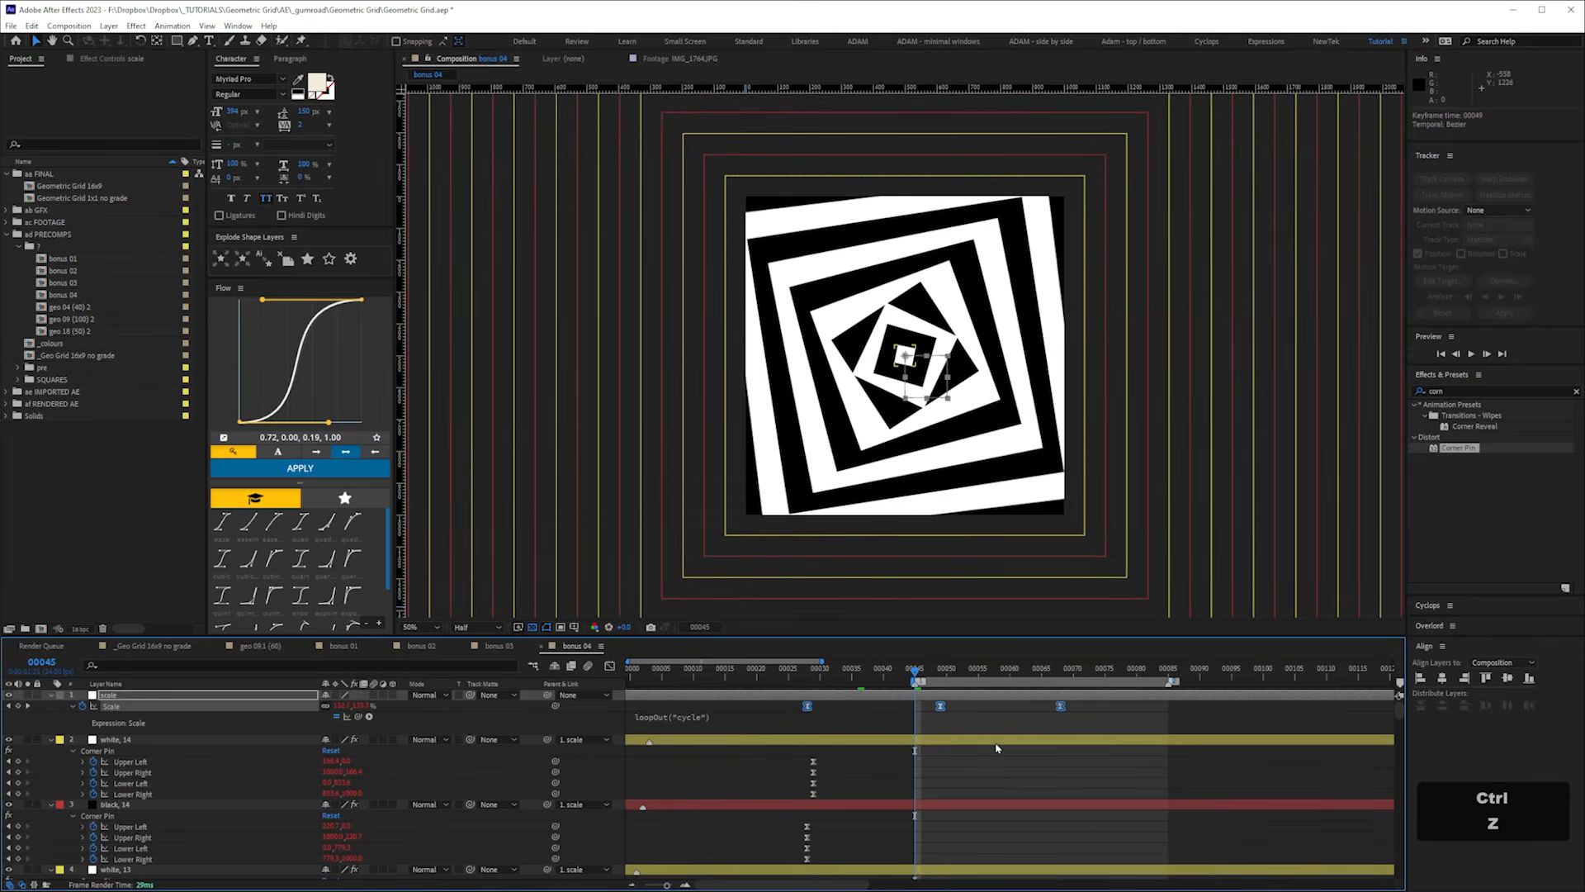
pyautogui.hotkey('ctrl', 'z')
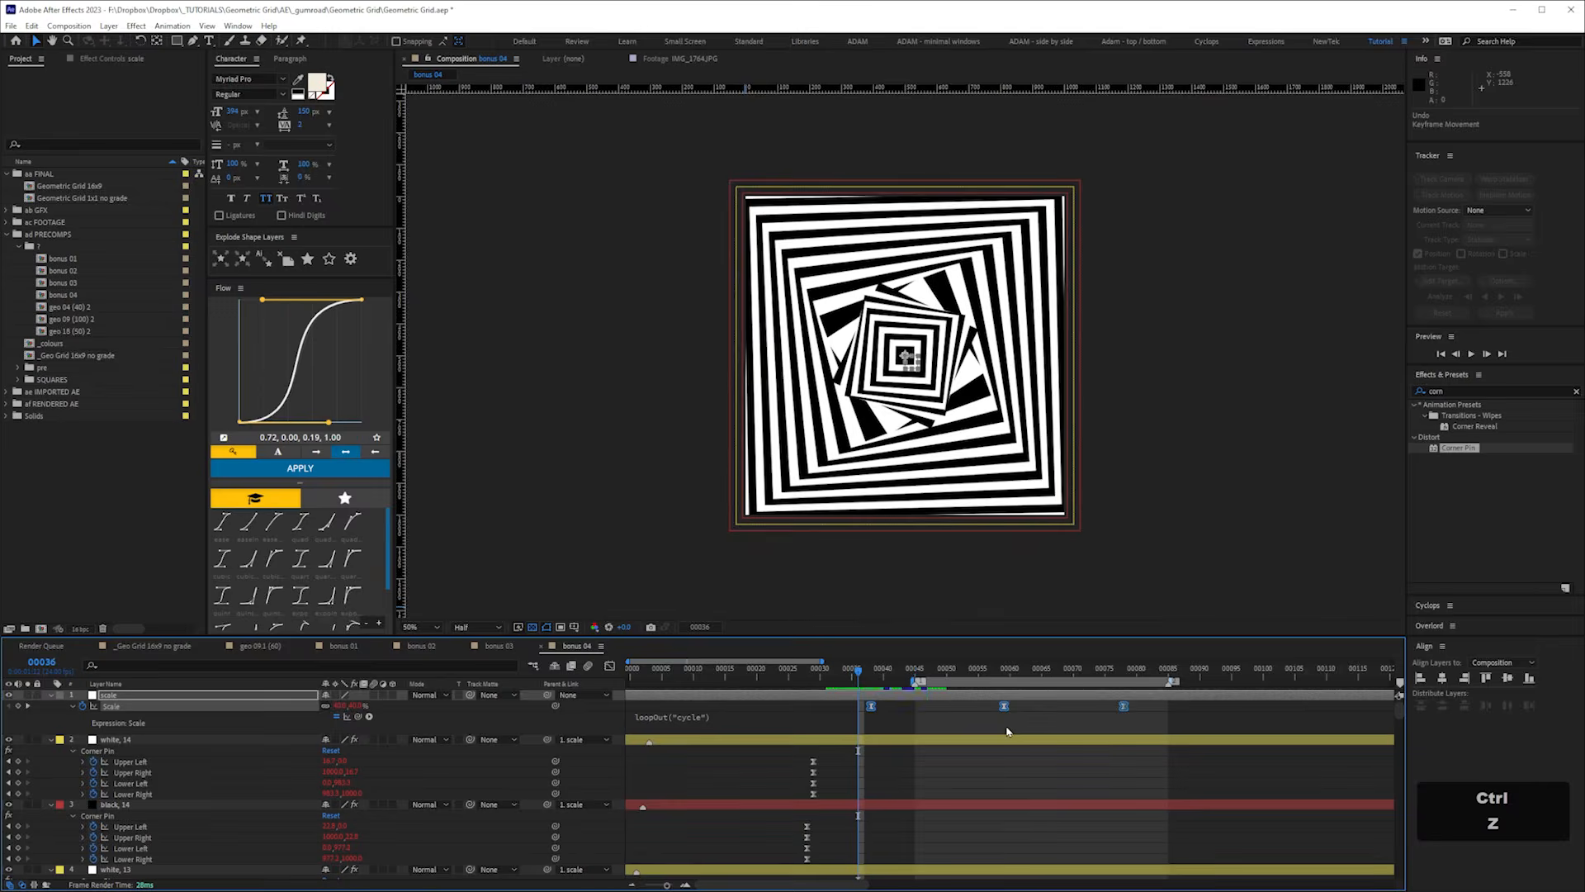
pyautogui.hotkey('ctrl', 'z')
# - Preview the bonus 04 loop, and return to bonus 03 to preview its squares again
pyautogui.press('KP_0')
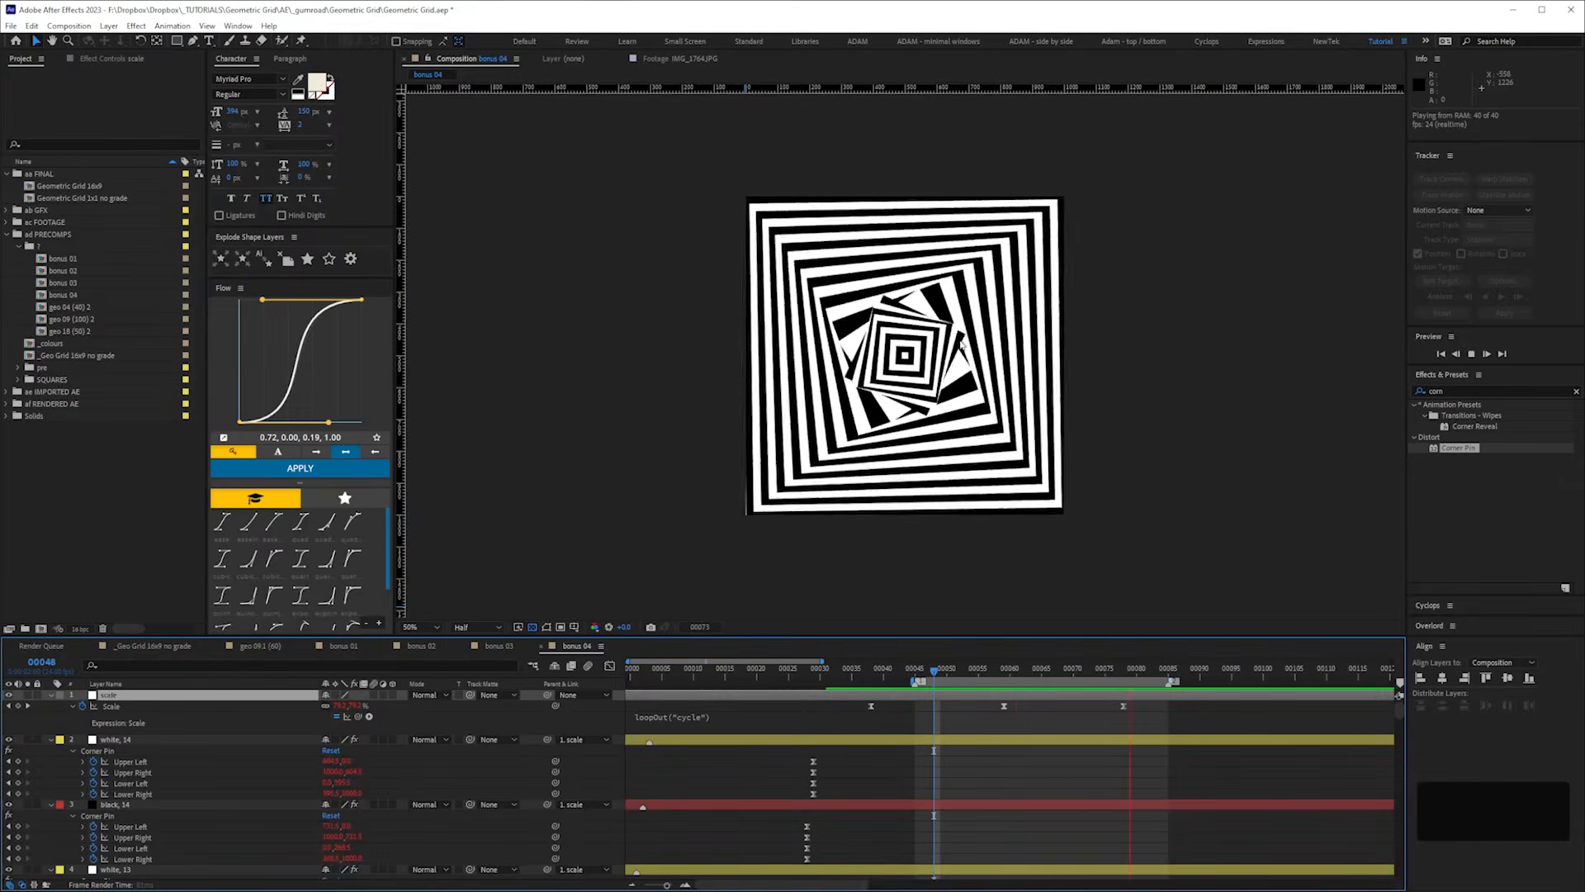
pyautogui.press('space')
pyautogui.click(499, 647)
pyautogui.press('space')
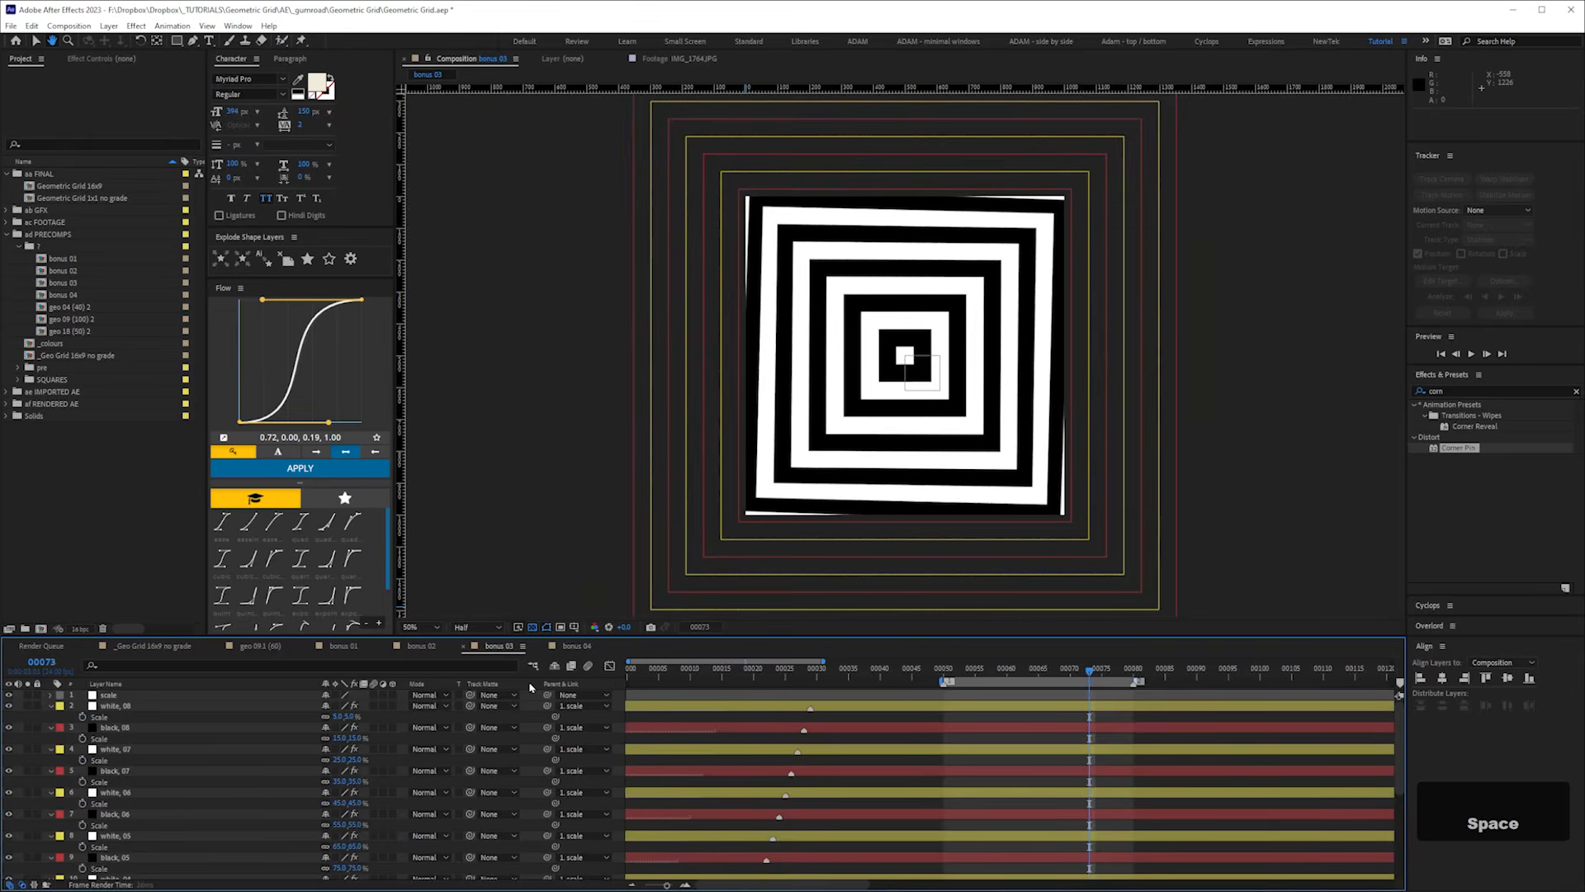
pyautogui.press('KP_0')
pyautogui.press('space')
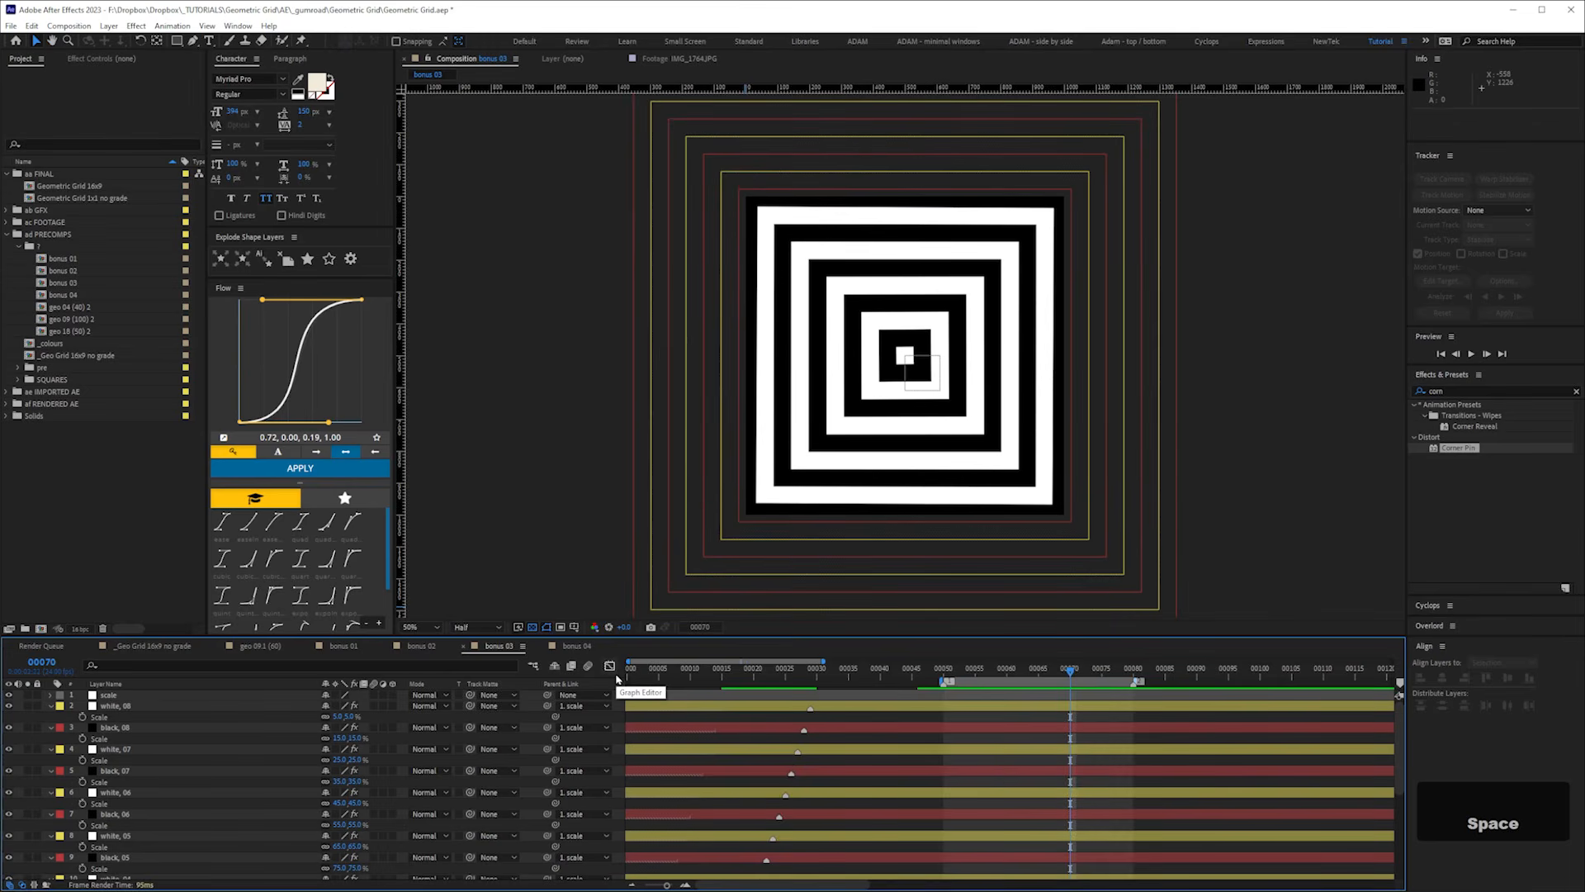